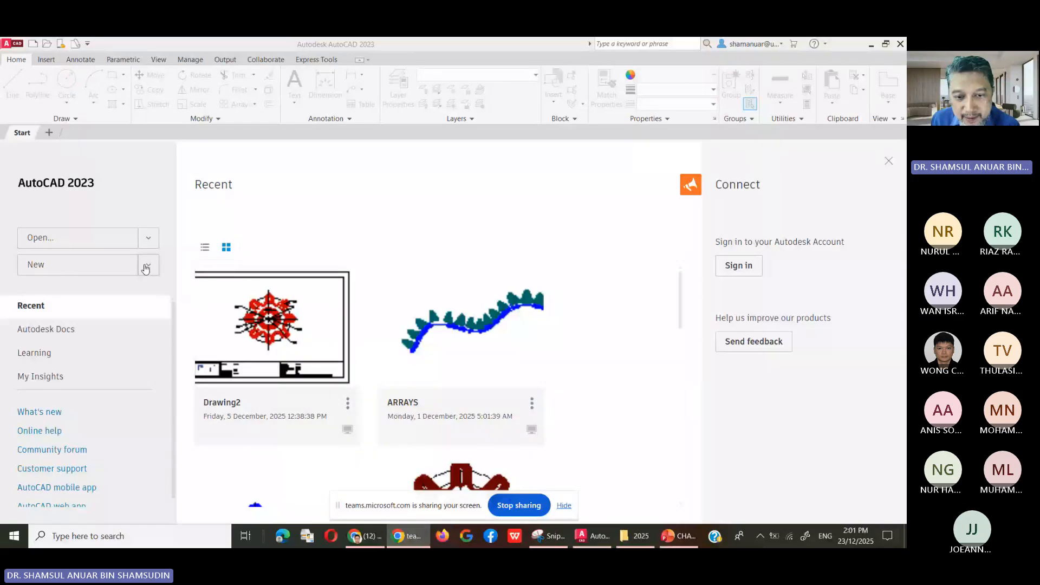
Create a new drawing from the acadiso3D.dwt template.
left_click(146, 266)
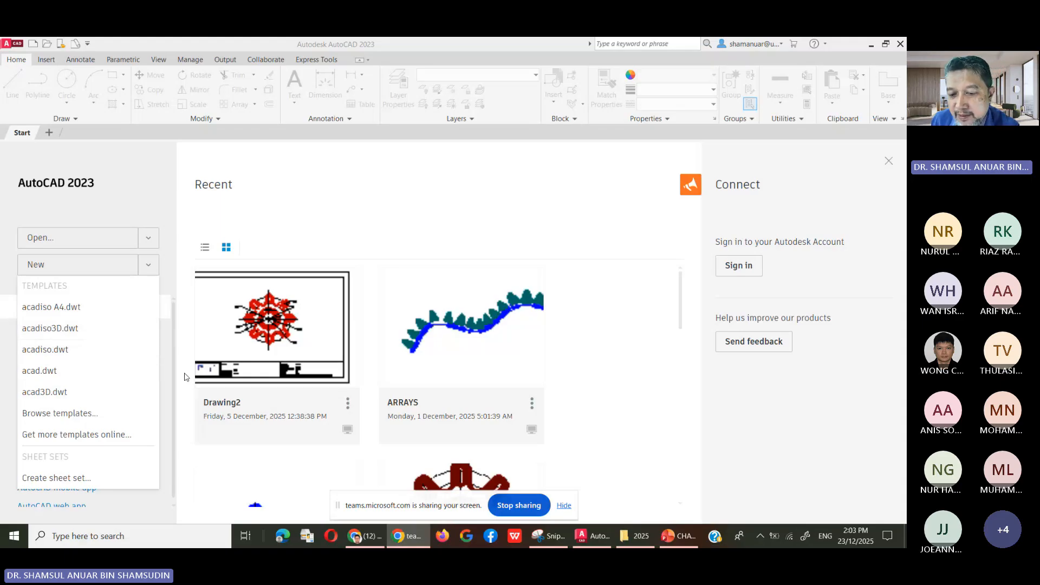
left_click(74, 339)
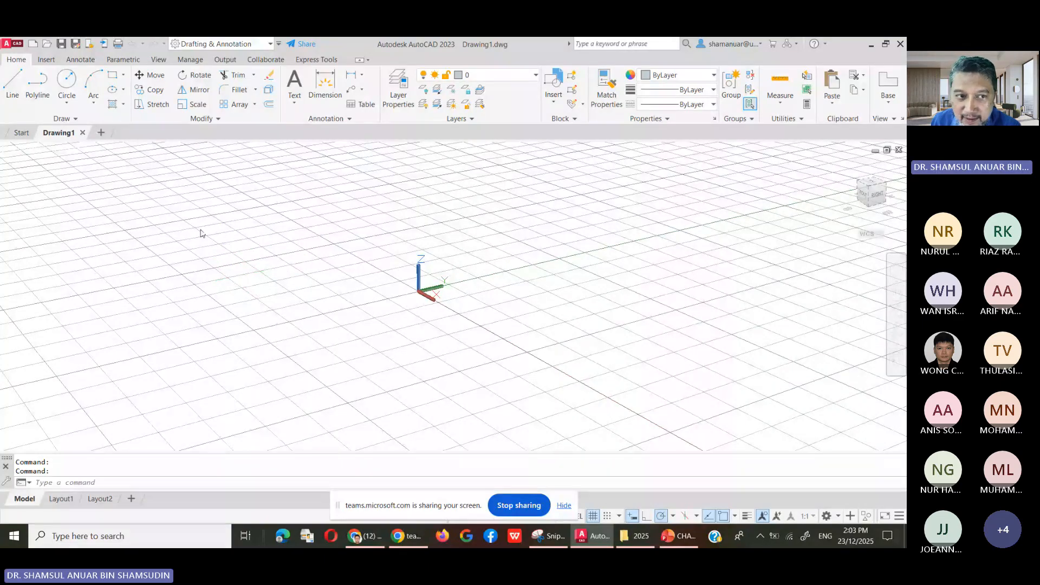
left_click(200, 233)
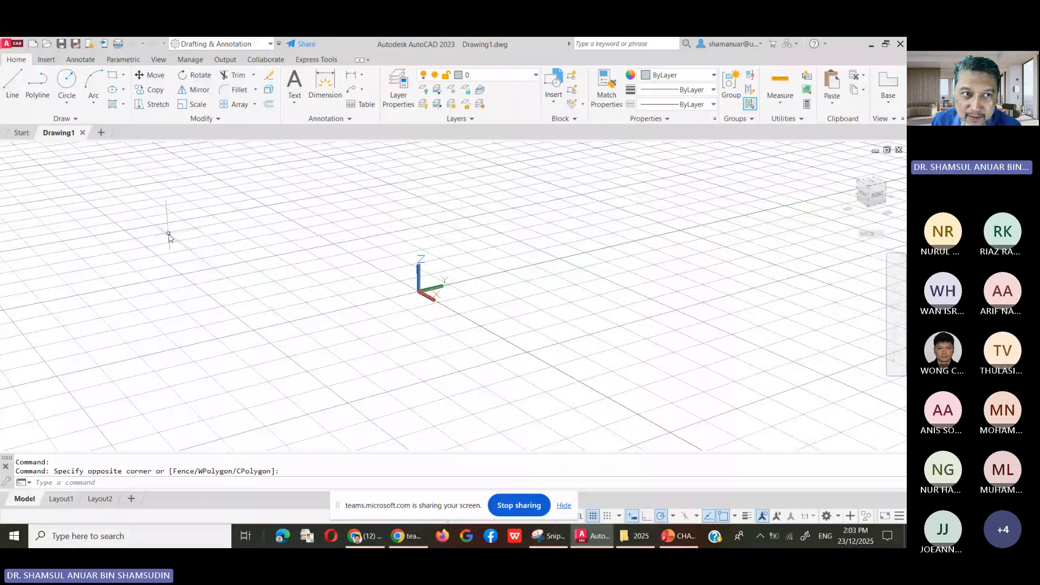
View the Display settings in the program's Options dialog and close it without changes.
left_click(5, 46)
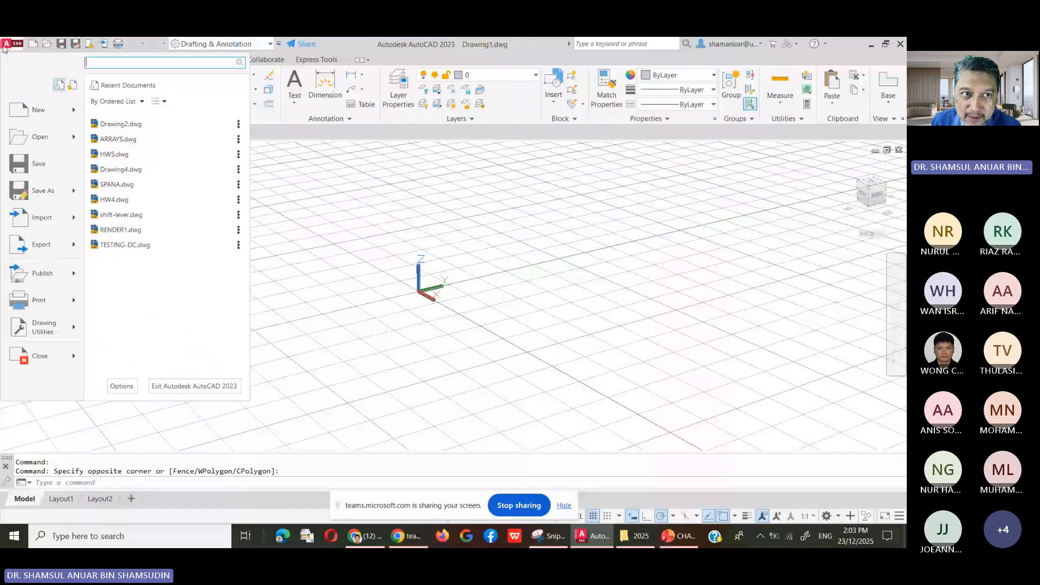
left_click(123, 386)
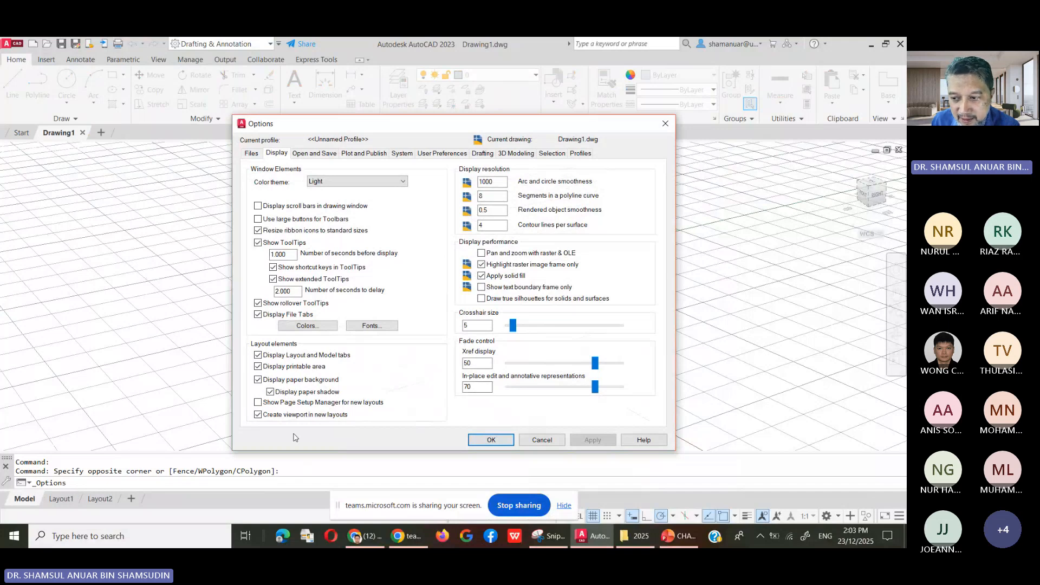
left_click(665, 124)
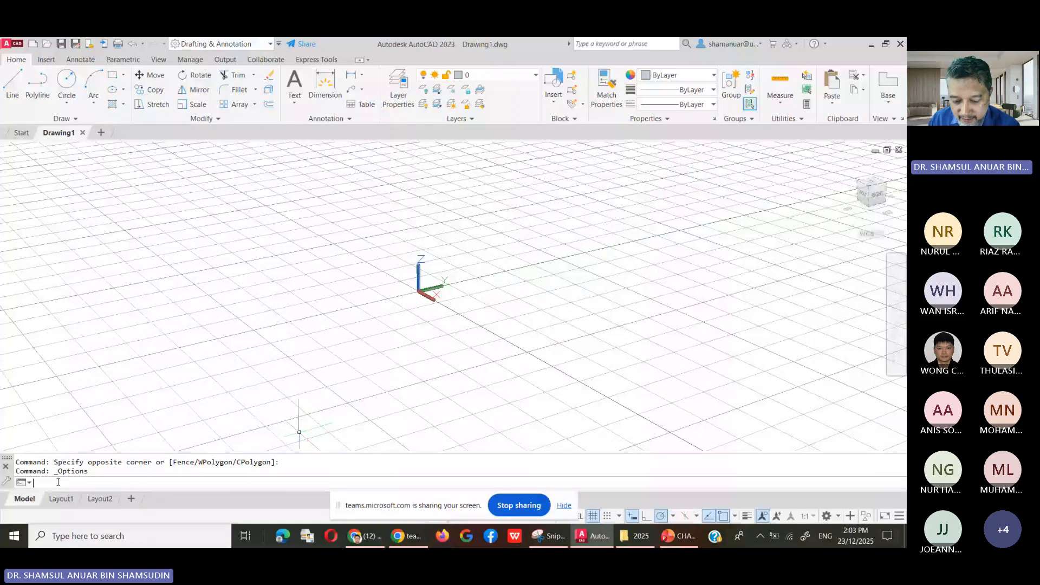
Run the OPTIONS command and review the Display and Plot and Publish settings and the drawing window colors.
type("optio")
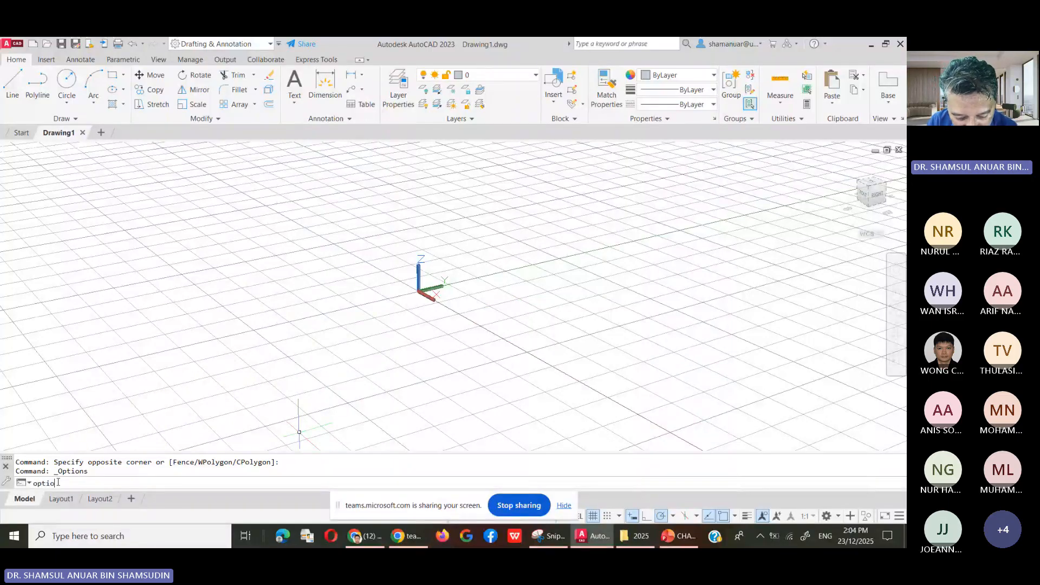
type("ns")
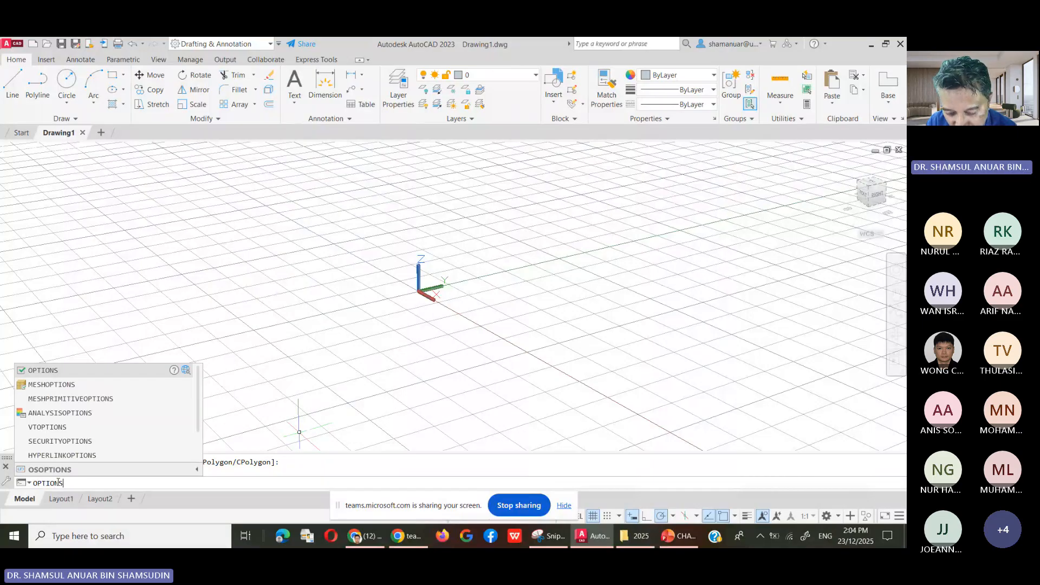
key("Return")
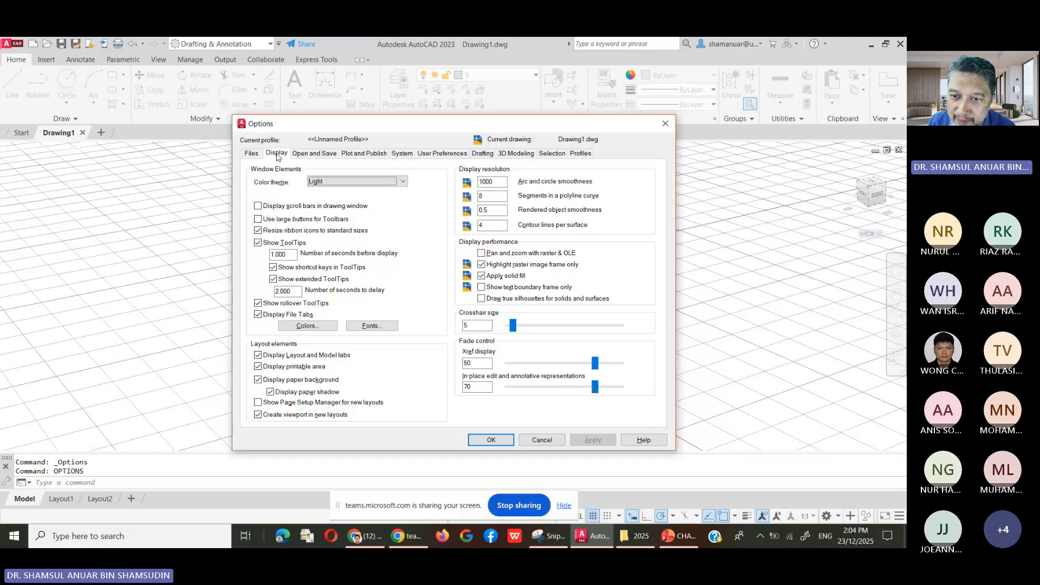
left_click(315, 154)
left_click(371, 153)
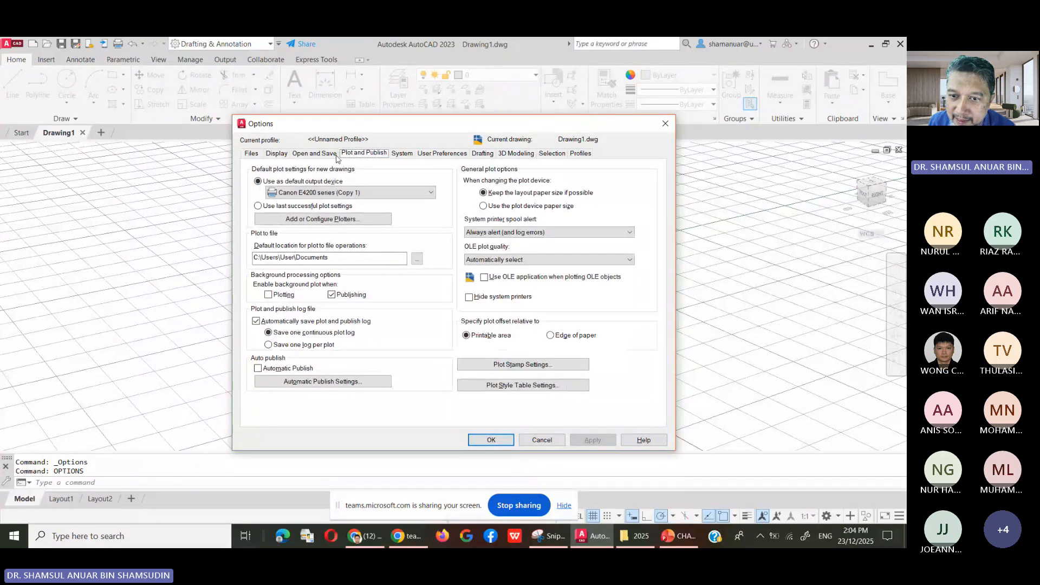
left_click(276, 154)
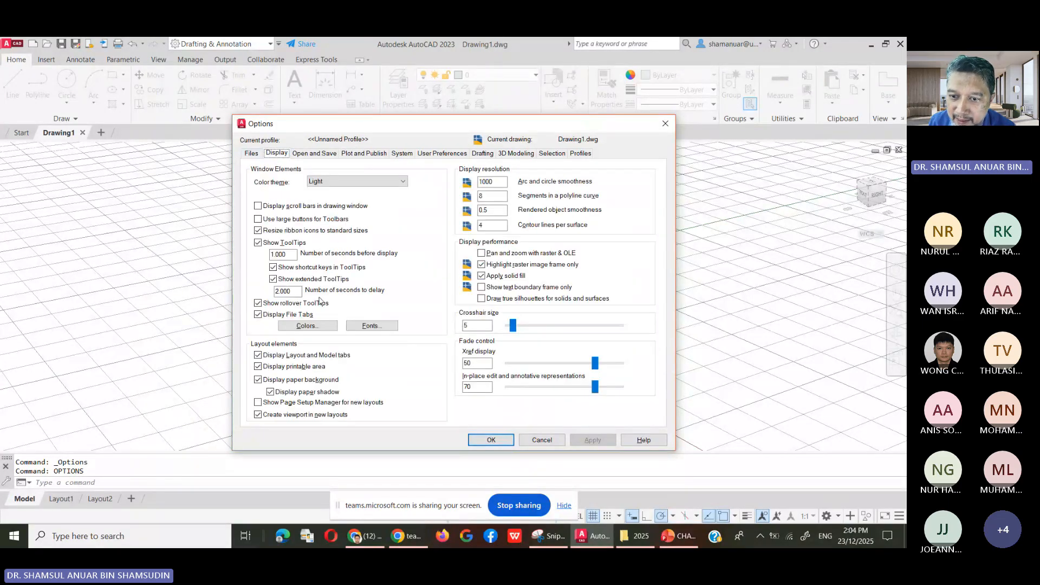
left_click(319, 328)
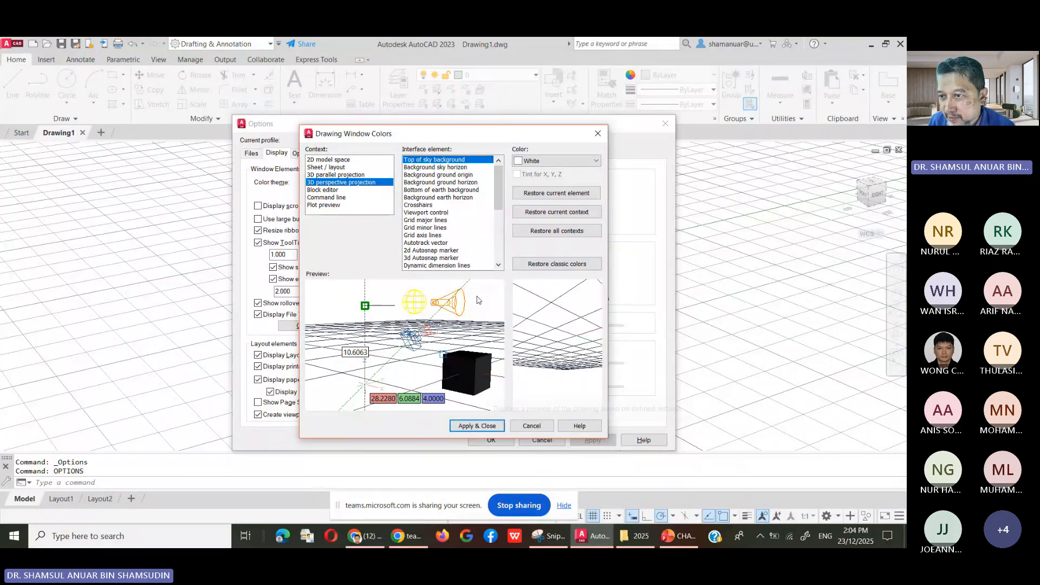
left_click(533, 427)
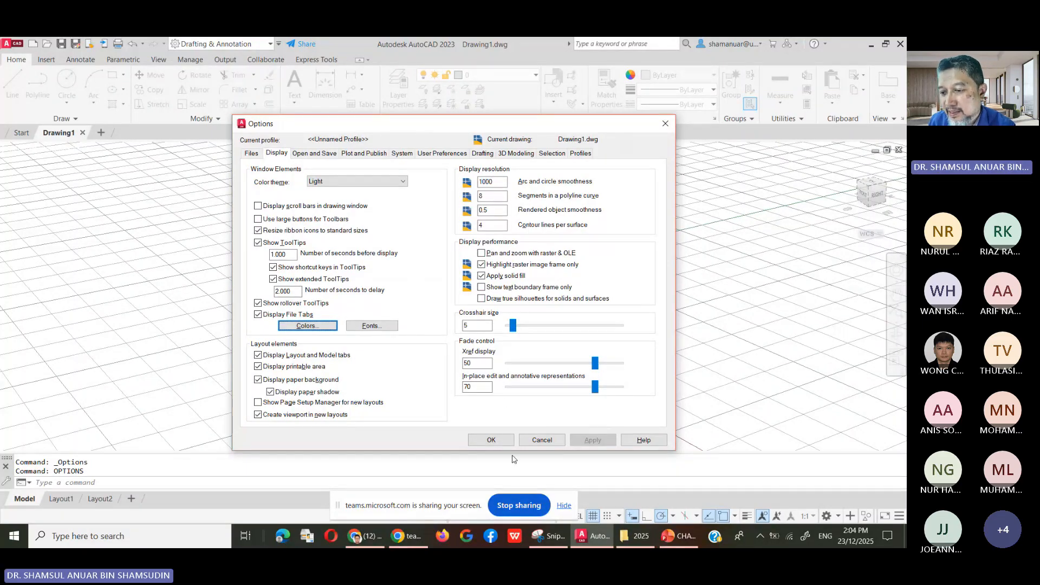
left_click(500, 441)
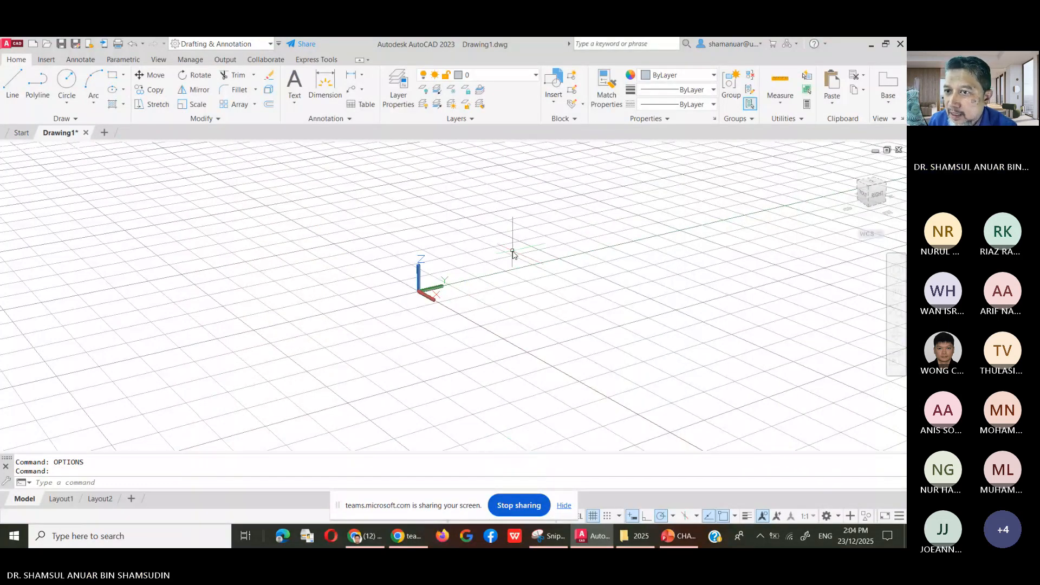
Set the color of layer 0 to white, index color 7, in the Layer Properties Manager.
left_click(537, 77)
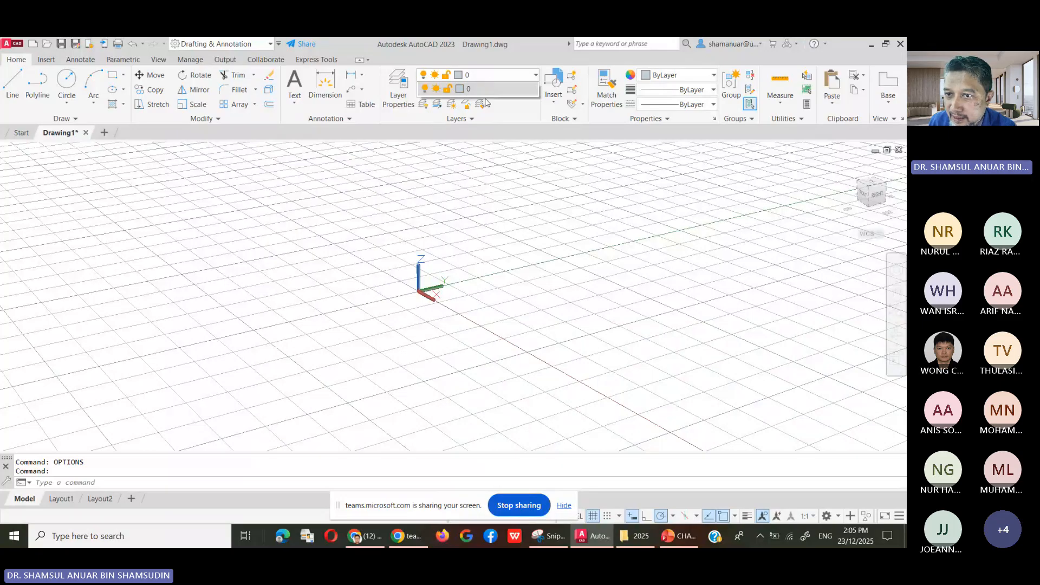
left_click(397, 83)
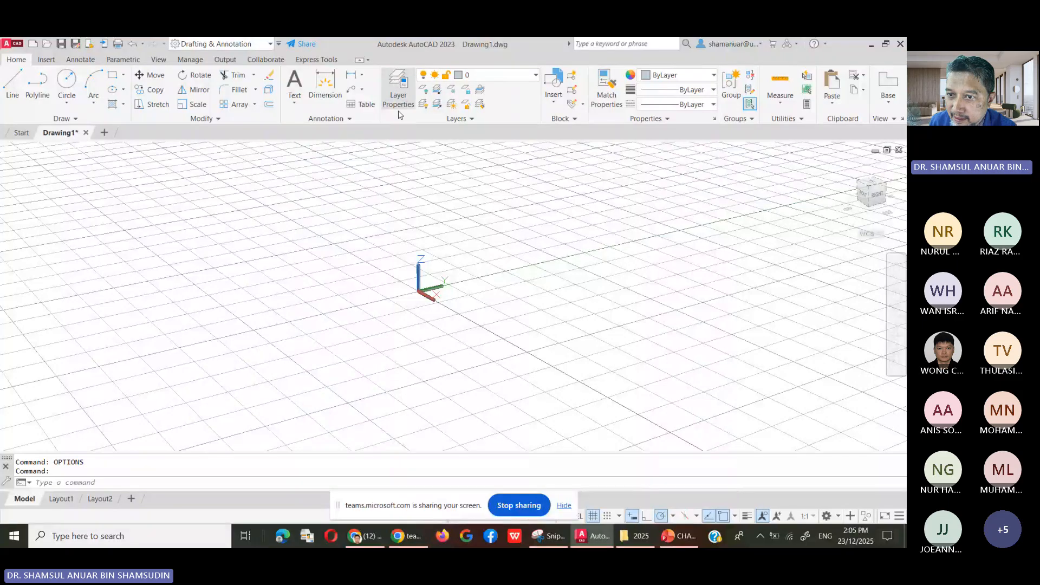
left_click(399, 91)
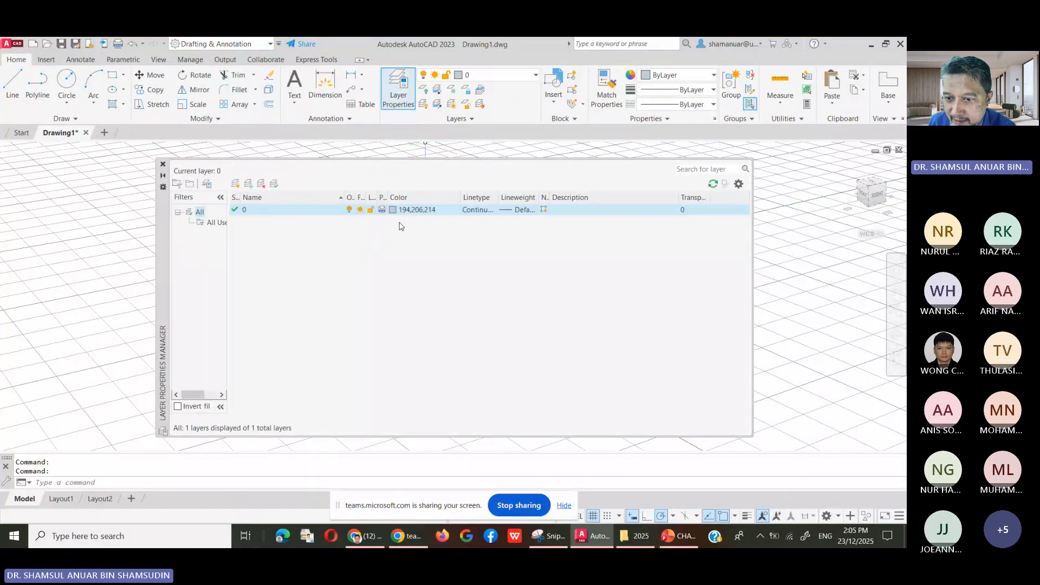
left_click(393, 210)
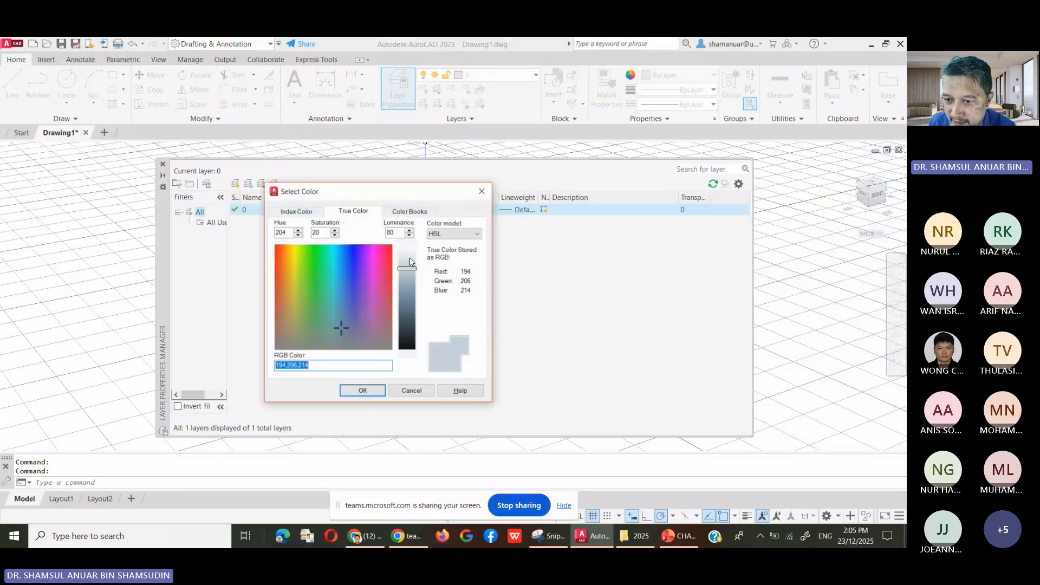
left_click(296, 212)
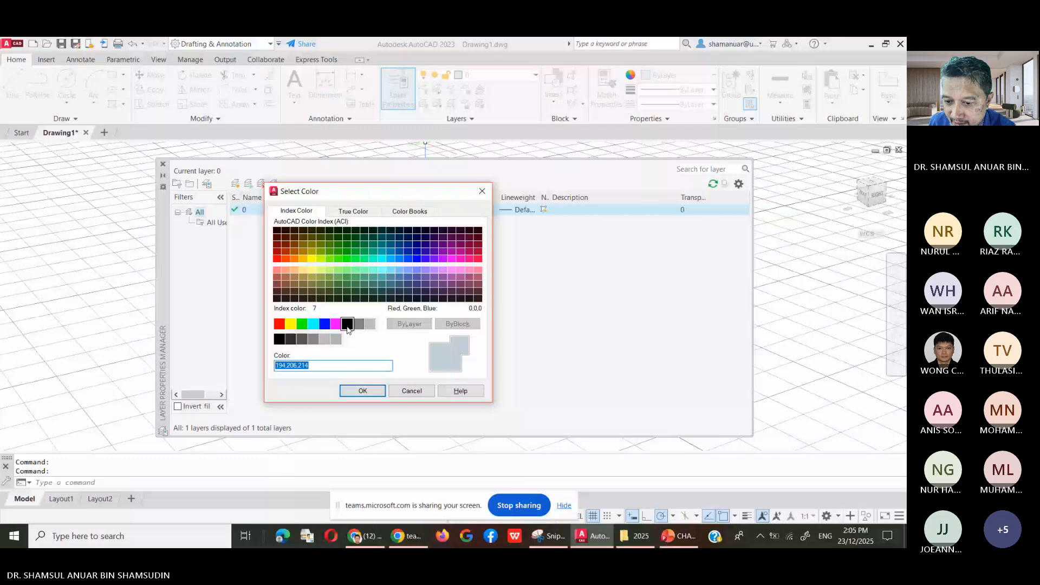
double_click(348, 324)
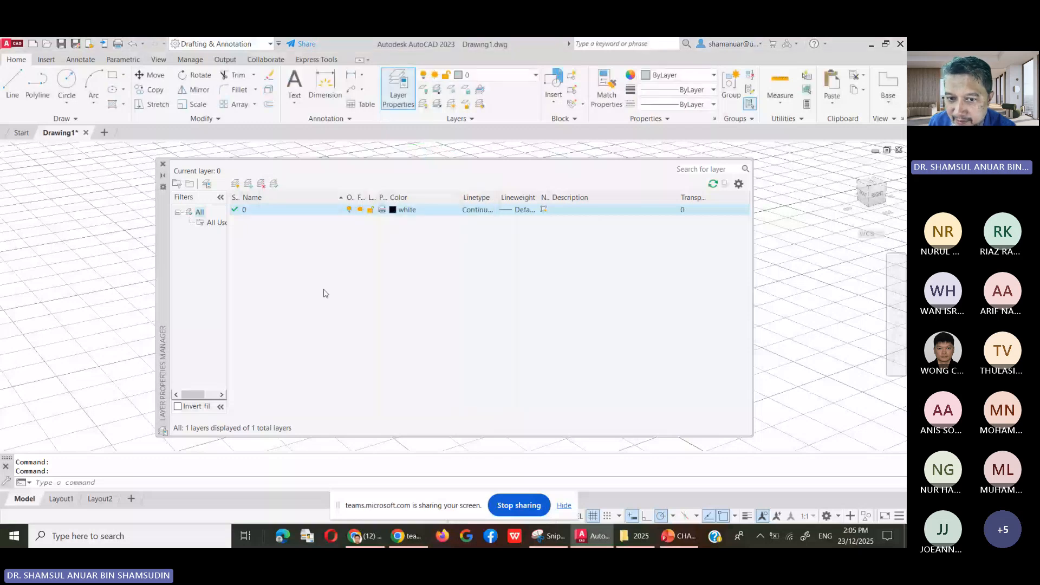
Create a new layer named "outline 1".
left_click(235, 183)
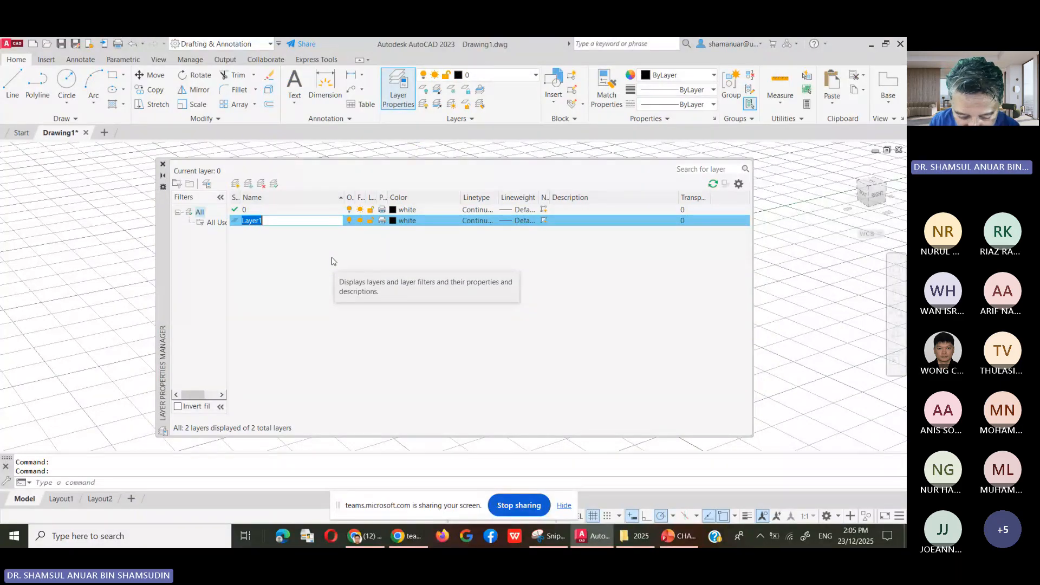
type("outline")
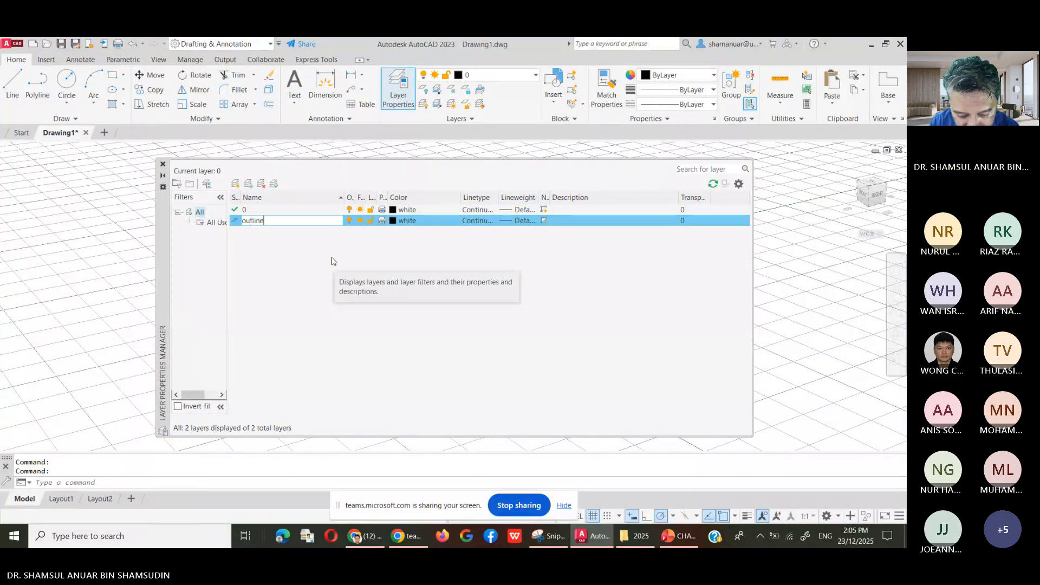
type(" 1")
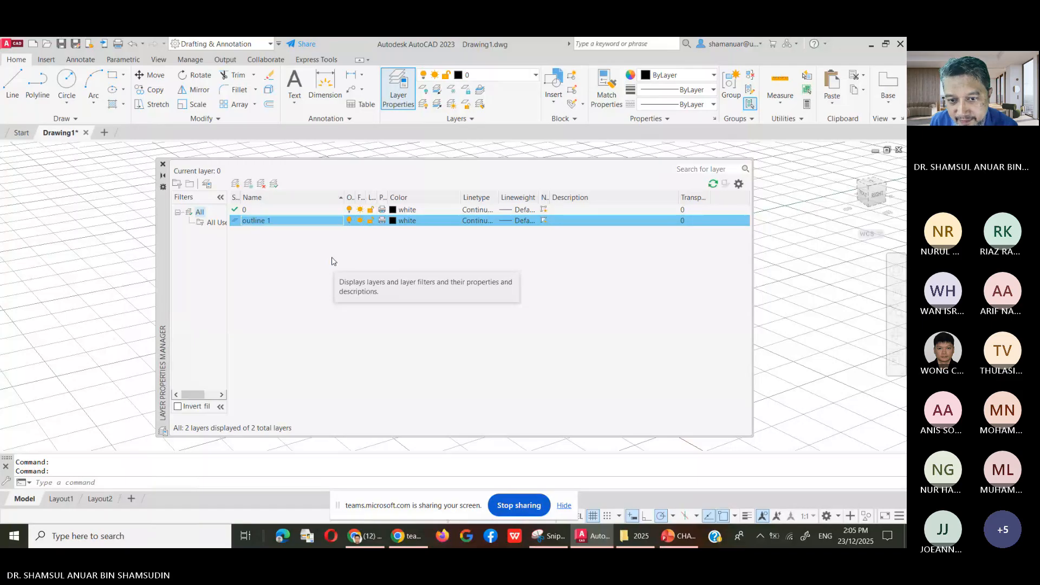
key("Return")
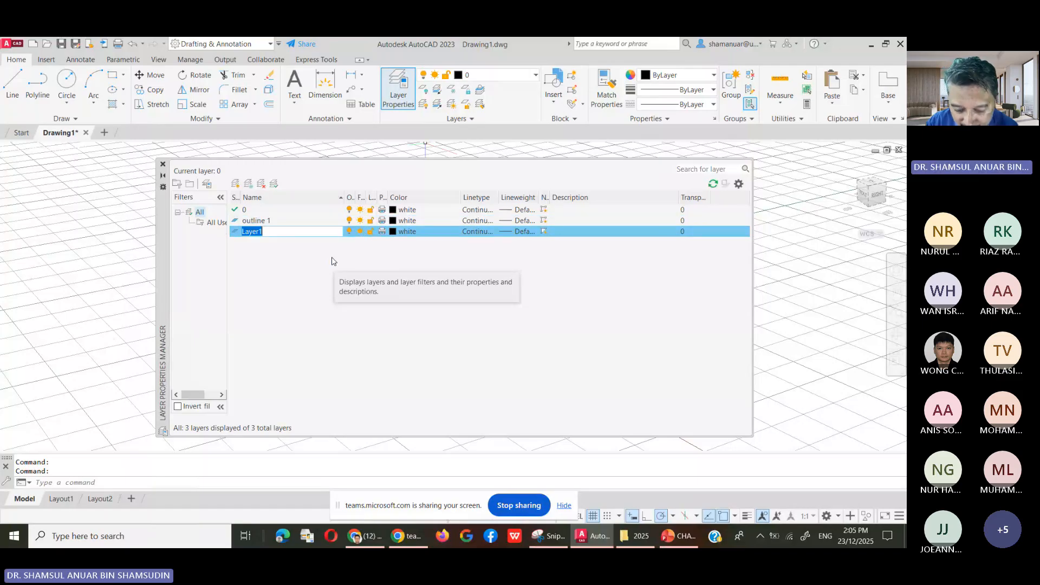
Add another new layer and name it "outline 2".
type("outli")
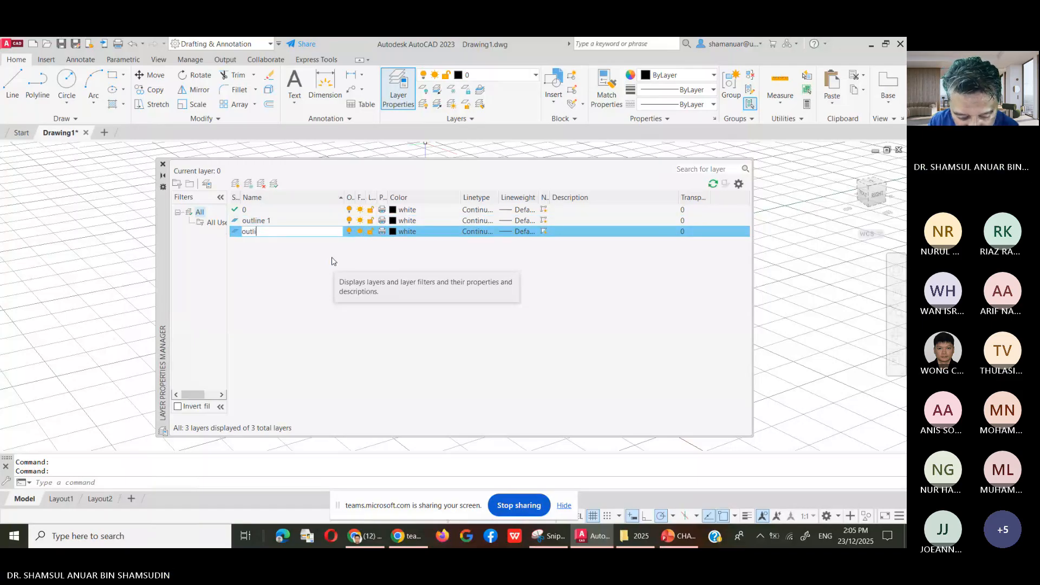
type("e")
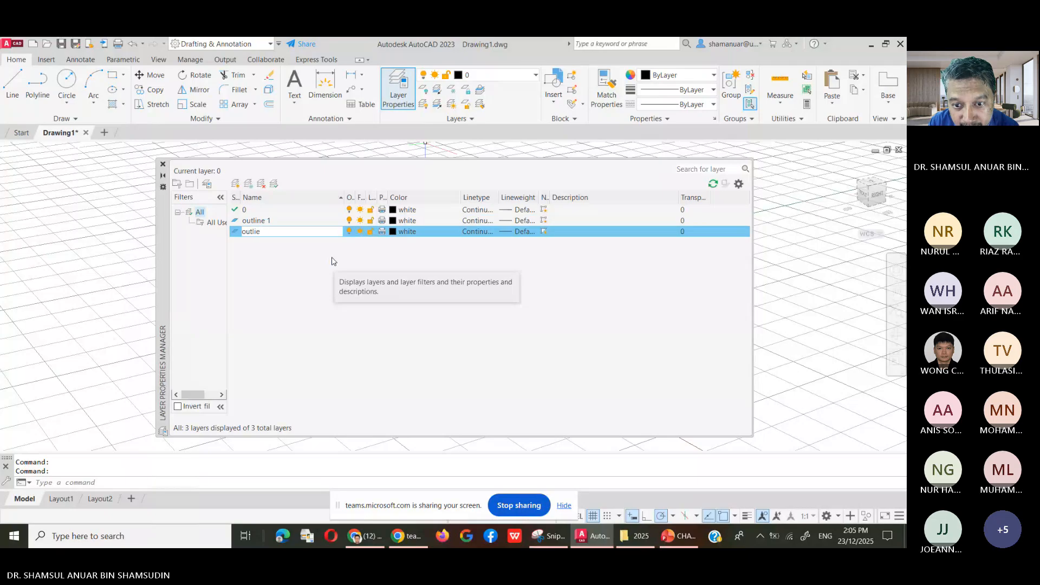
key("BackSpace")
type("ne 2")
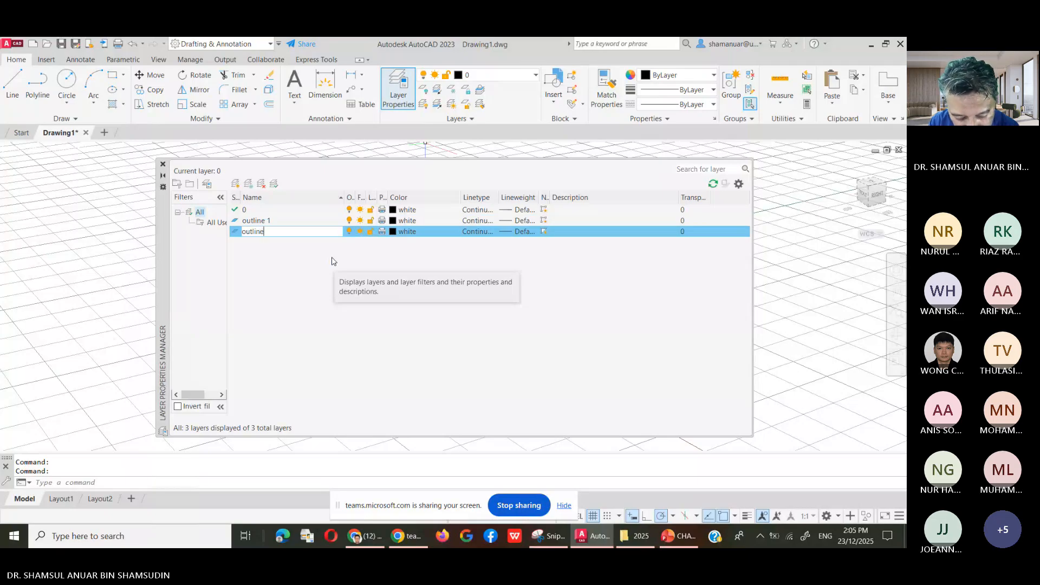
key("Return")
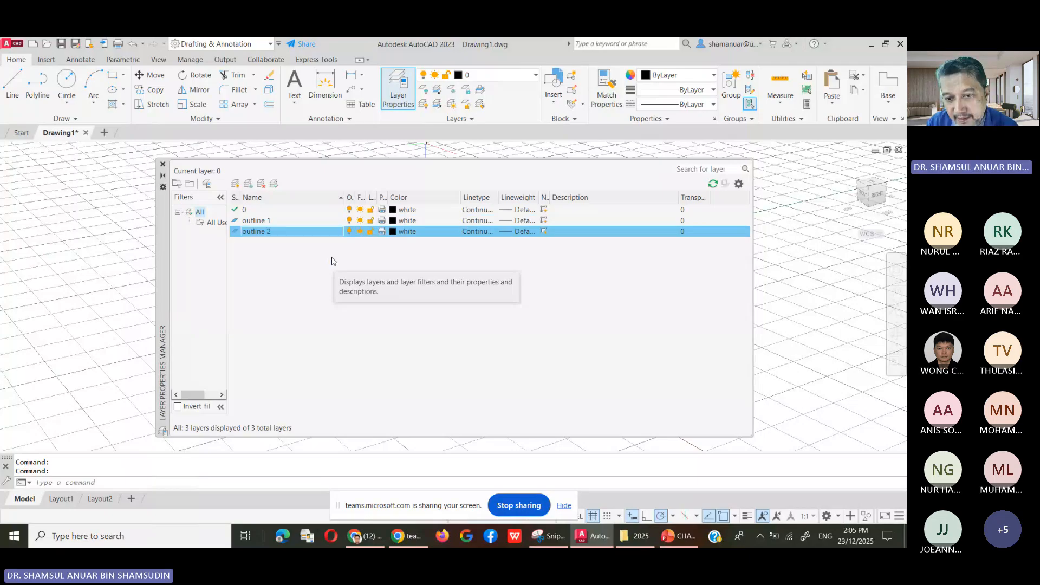
Add a third new layer and name it "outline 3".
key("alt+n")
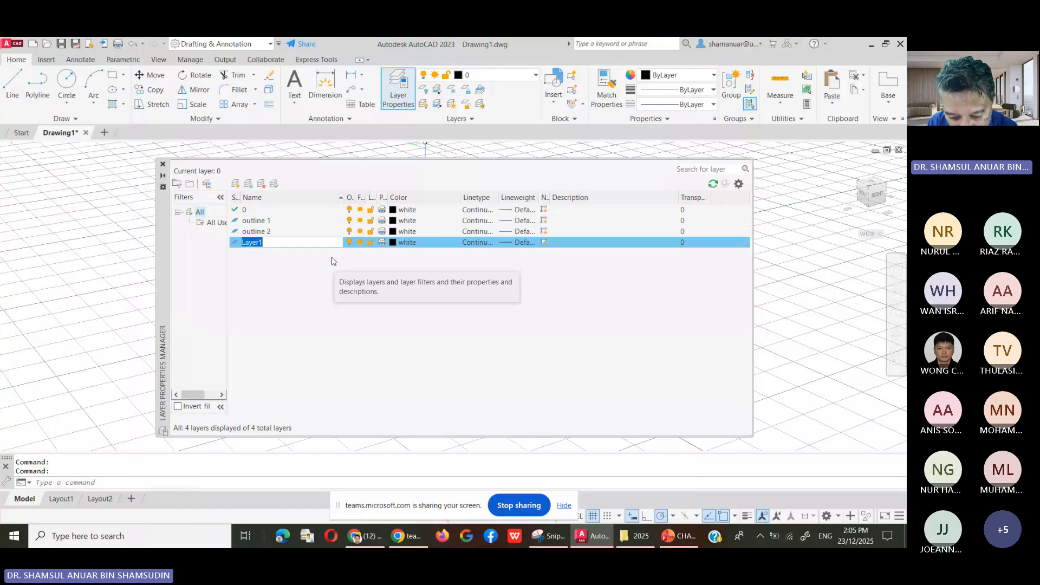
type("outli")
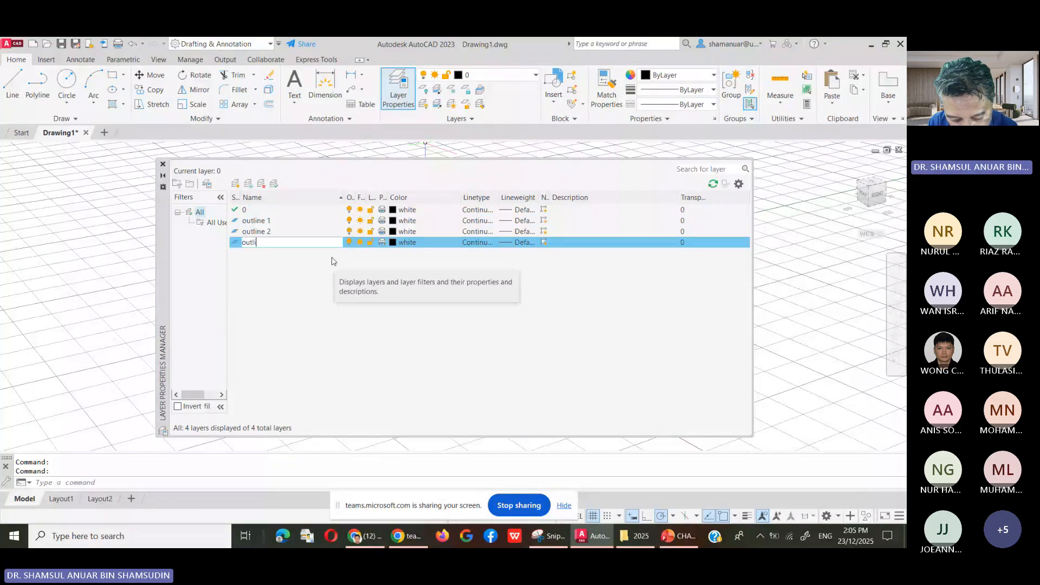
type("ne")
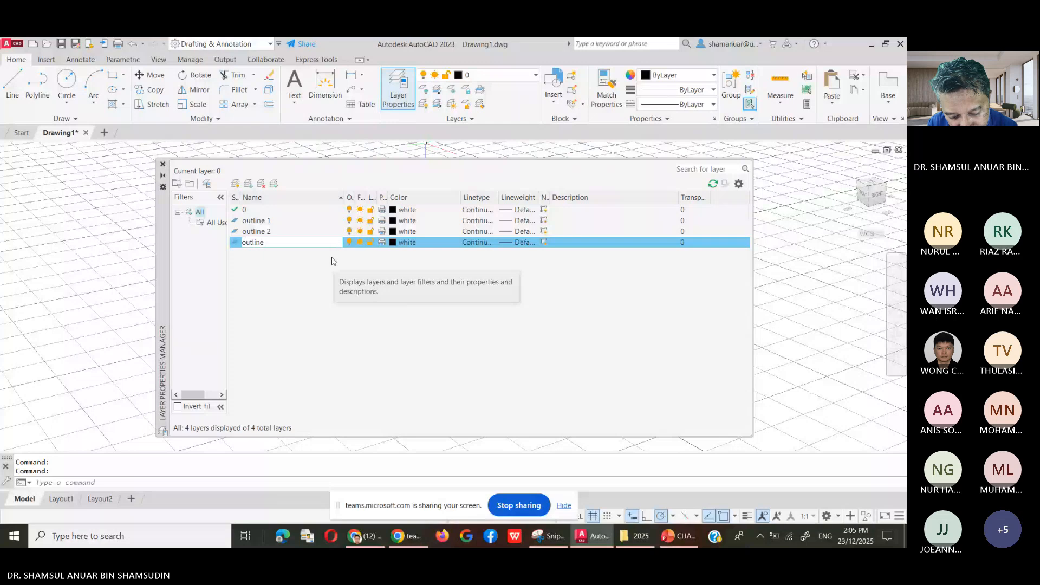
type(" 3")
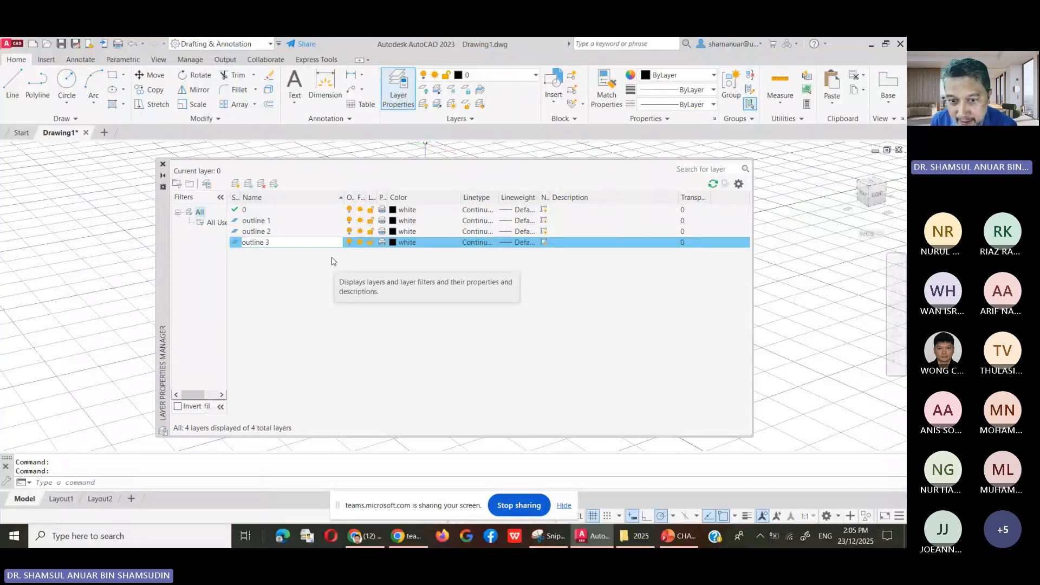
key("Return")
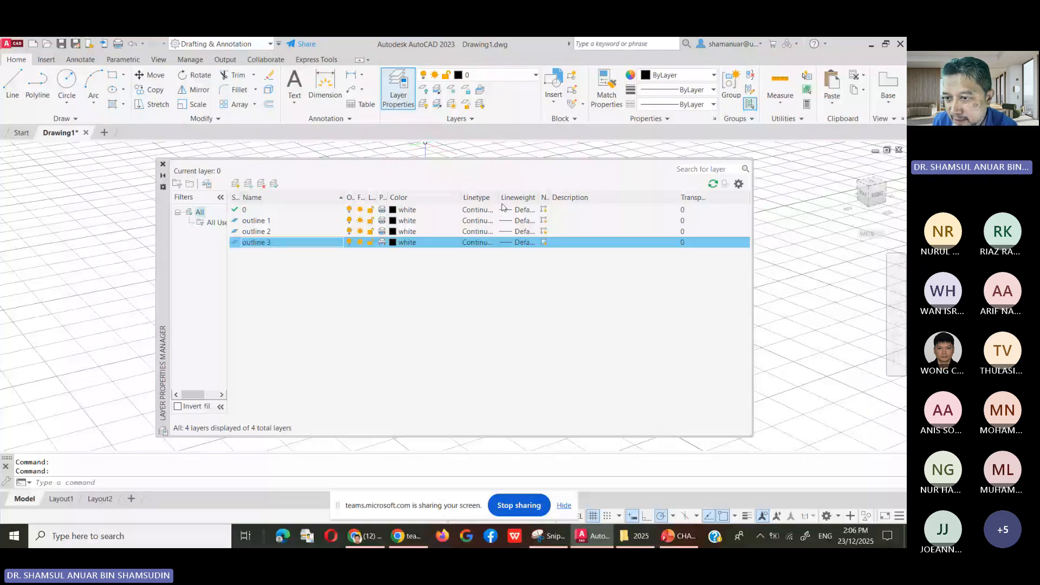
Widen the Linetype column in the layer list and set the color of layer "outline 1" to blue.
left_click_drag(499, 198, 544, 197)
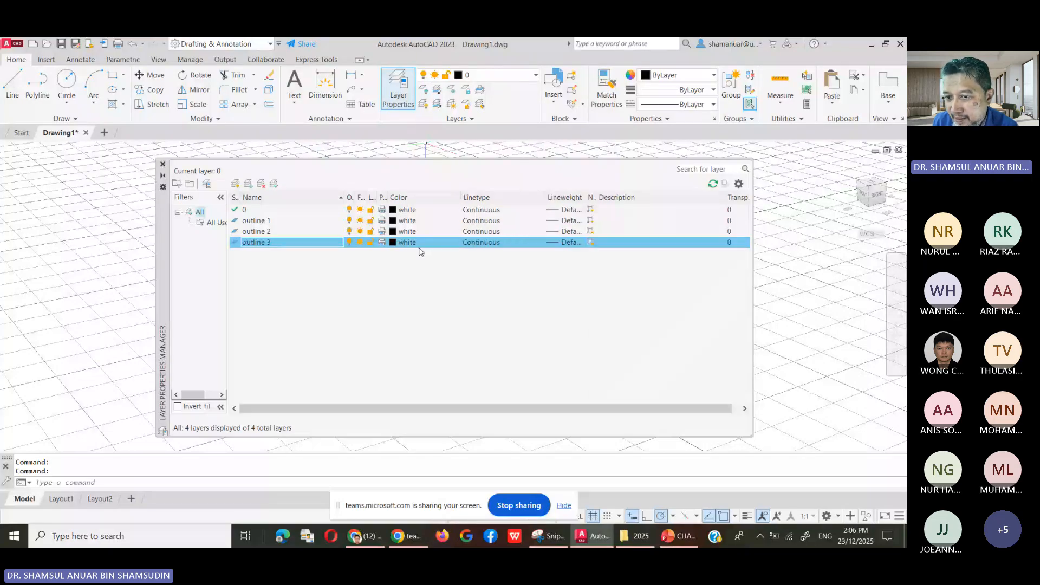
left_click(393, 221)
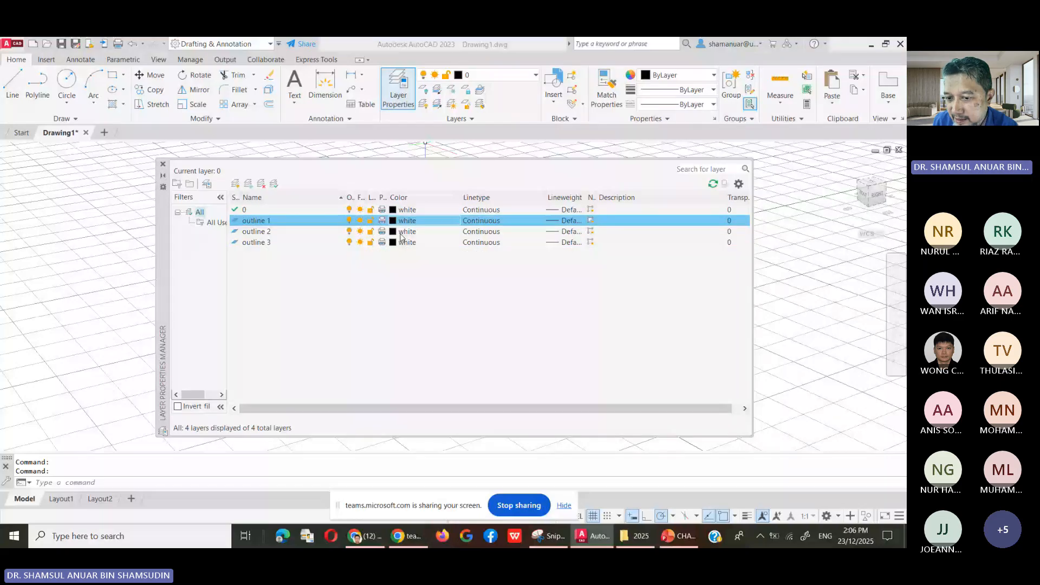
left_click(324, 324)
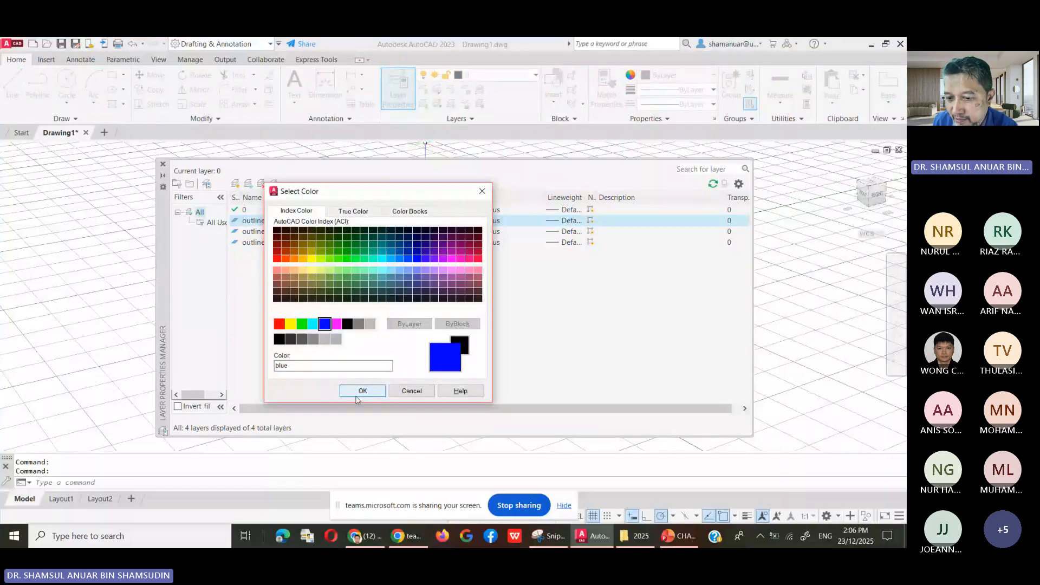
left_click(360, 390)
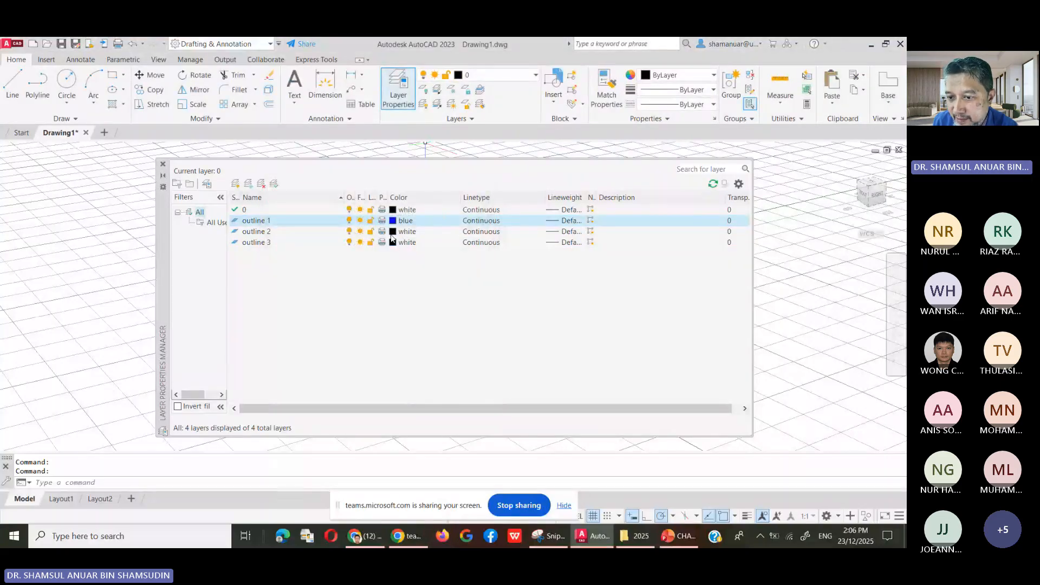
Set the color of layer "outline 2" to magenta.
left_click(393, 233)
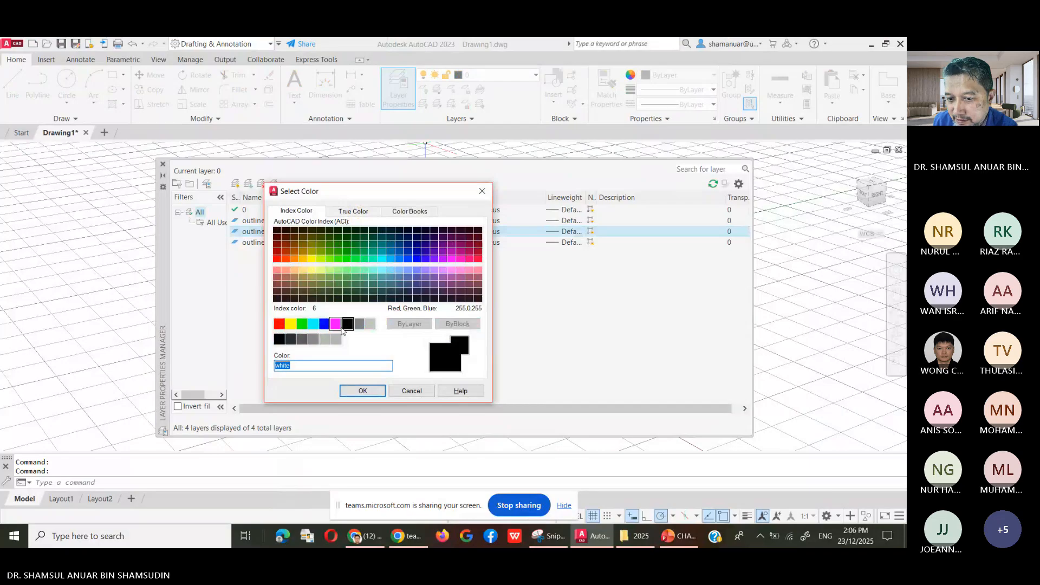
left_click(338, 326)
left_click(363, 390)
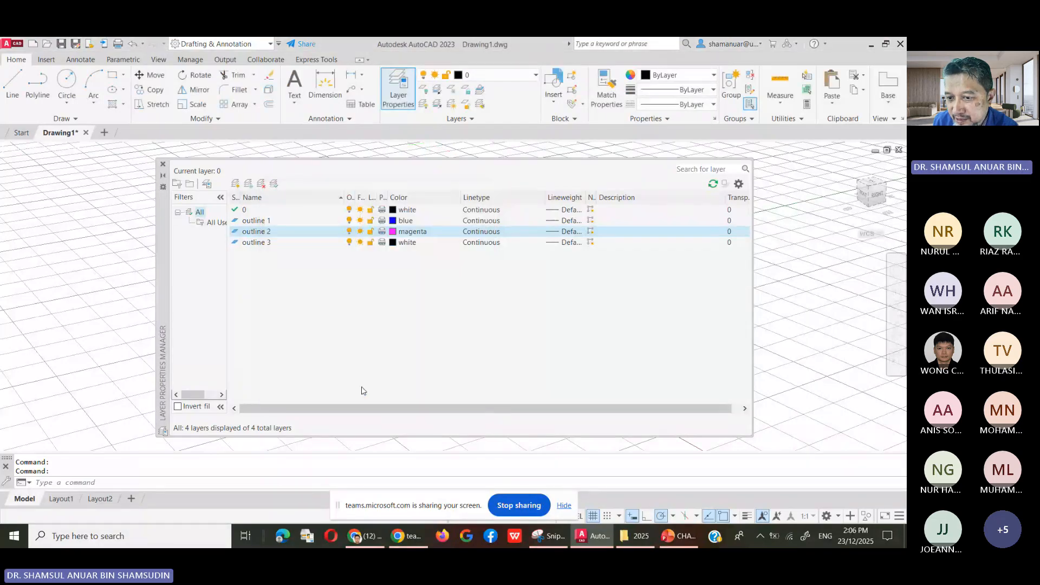
Set the color of layer "outline 3" to green.
left_click(394, 243)
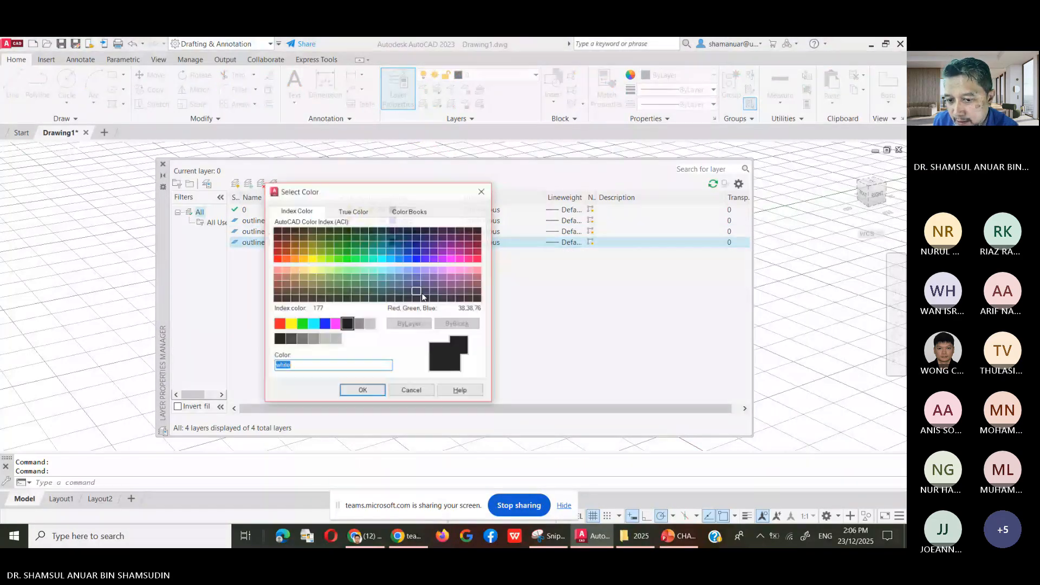
left_click(302, 323)
left_click(362, 391)
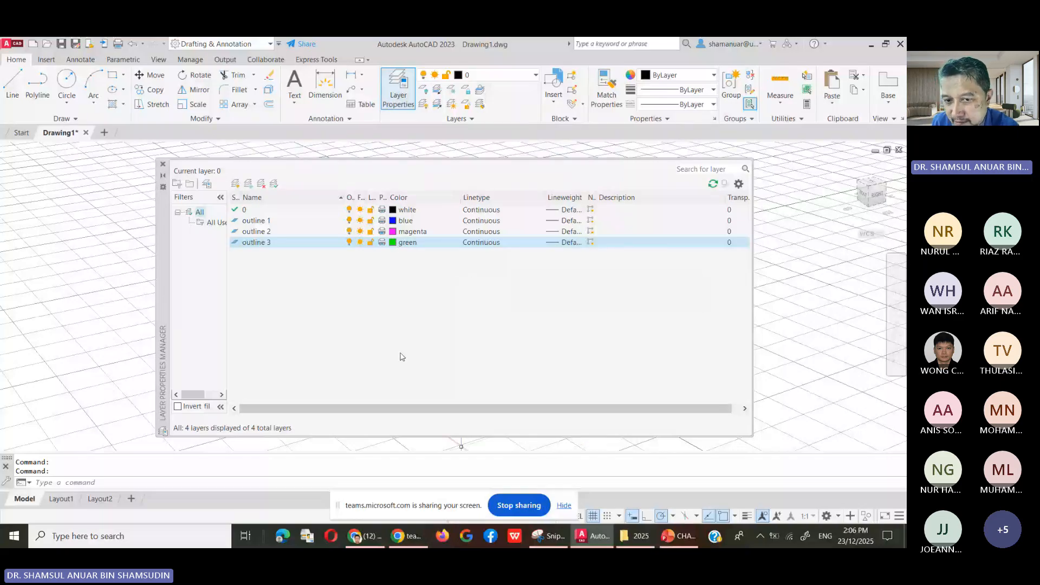
Create a fourth outline layer based on "outline 3" and name it "outline 4".
left_click(266, 243)
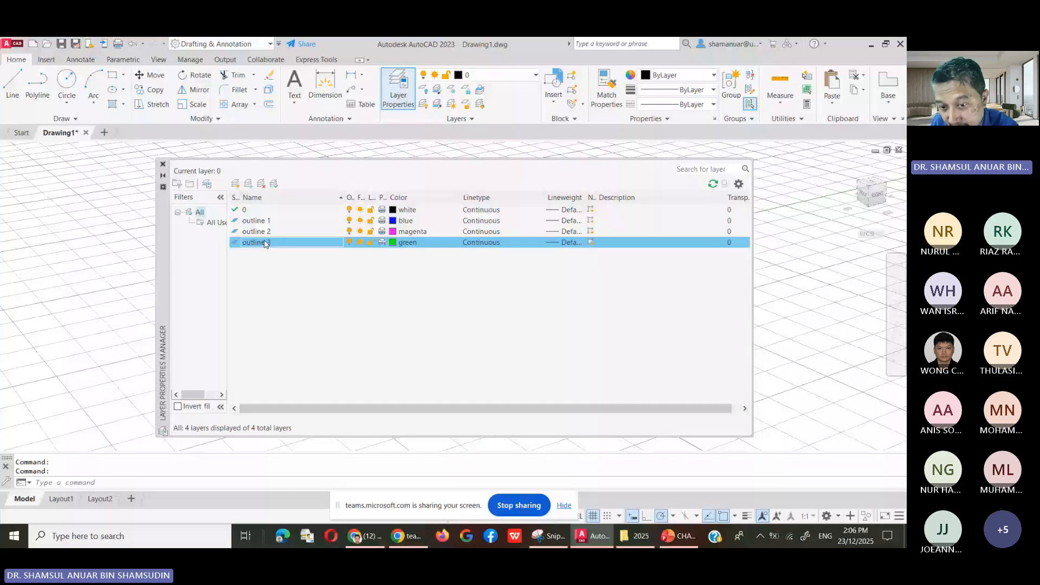
key("alt+n")
type("o")
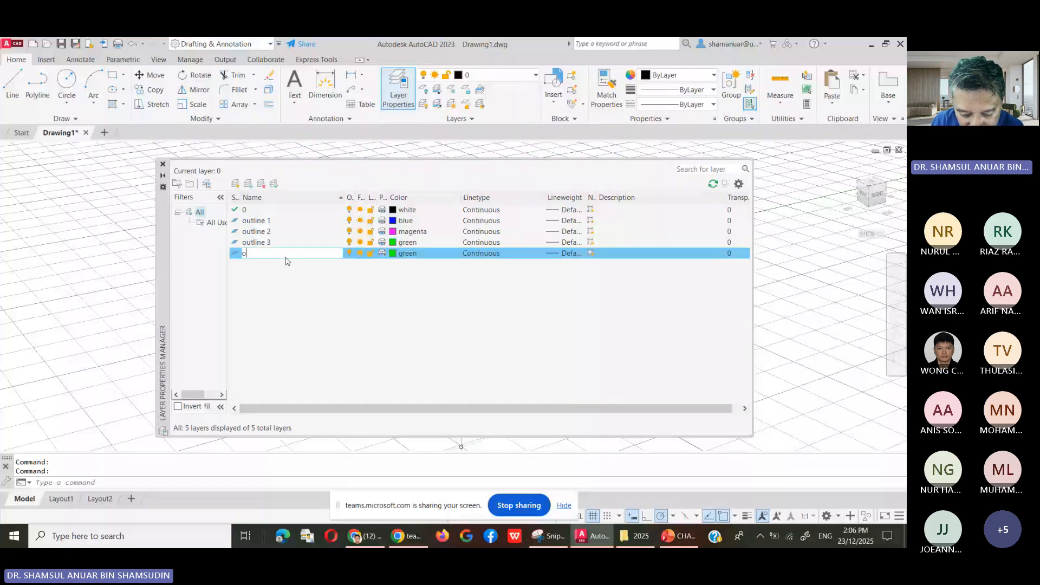
type("utl")
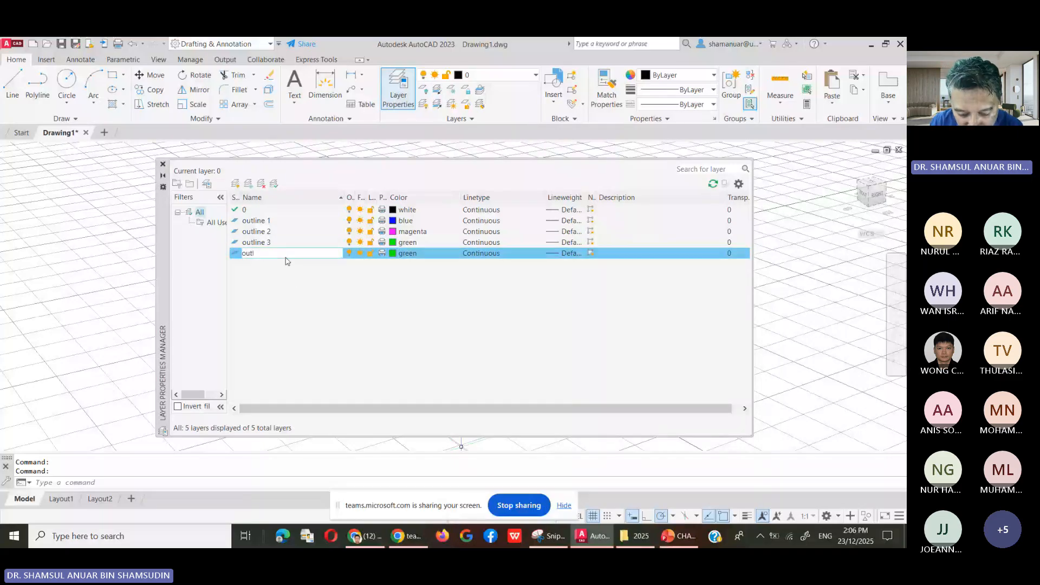
type("ine 4")
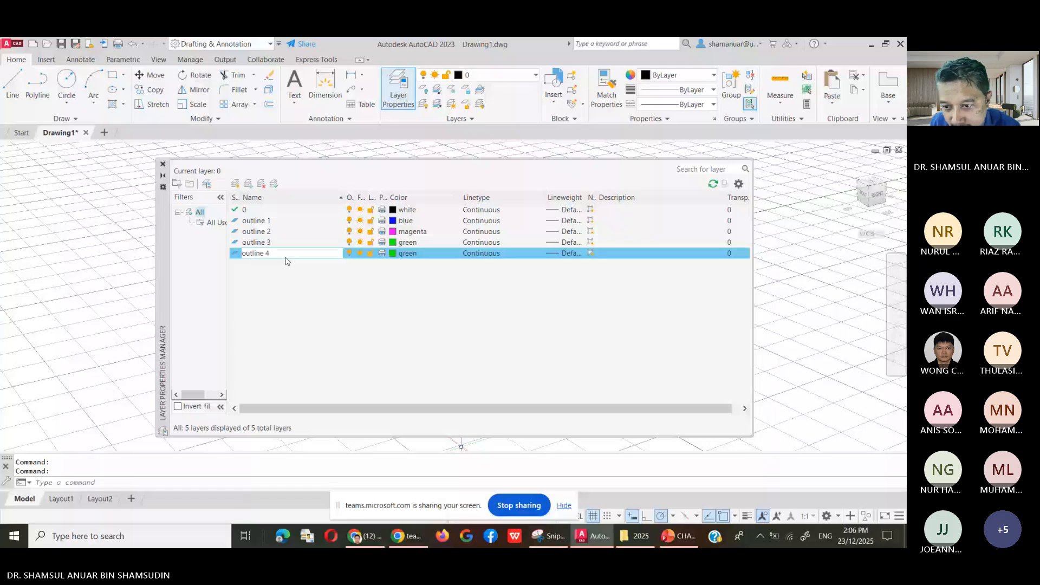
key("Return")
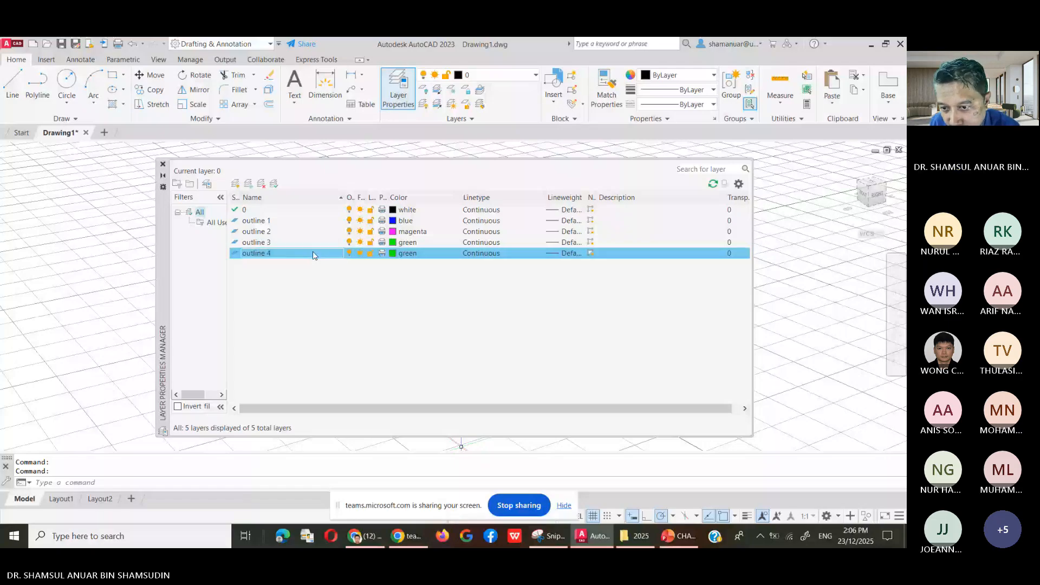
Set the color of layer "outline 4" to red.
left_click(396, 253)
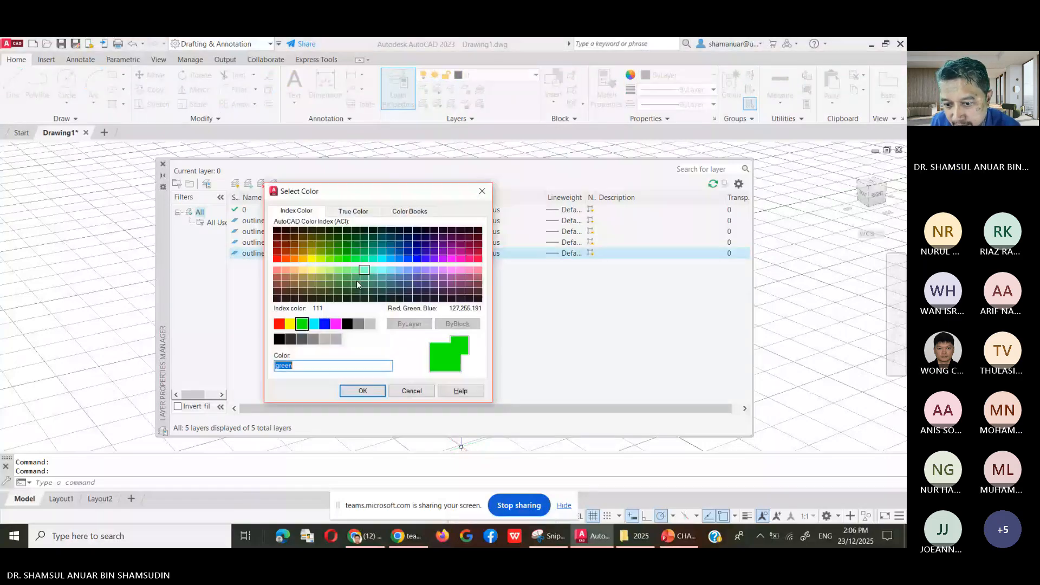
left_click(279, 324)
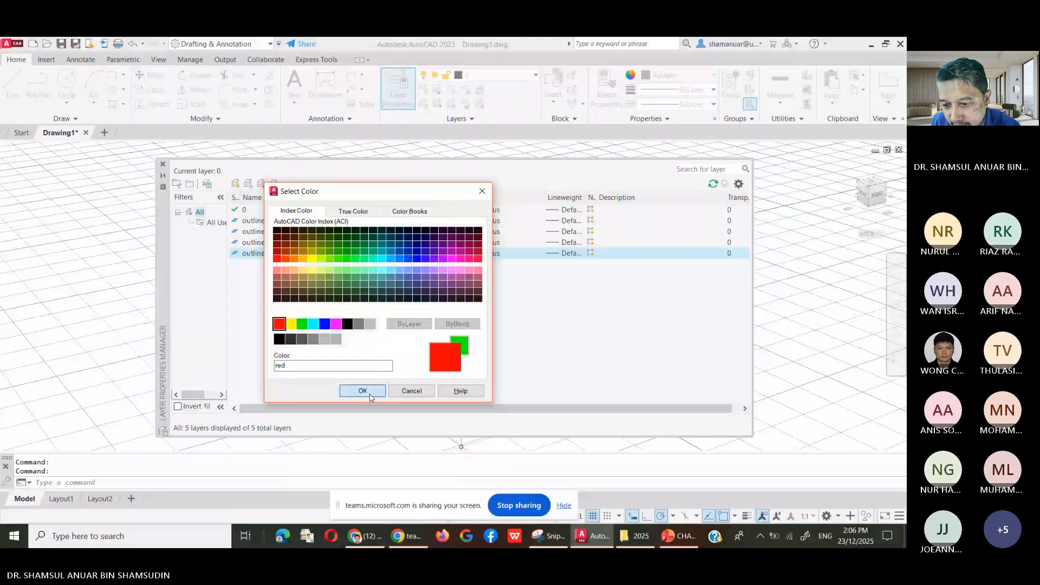
left_click(363, 391)
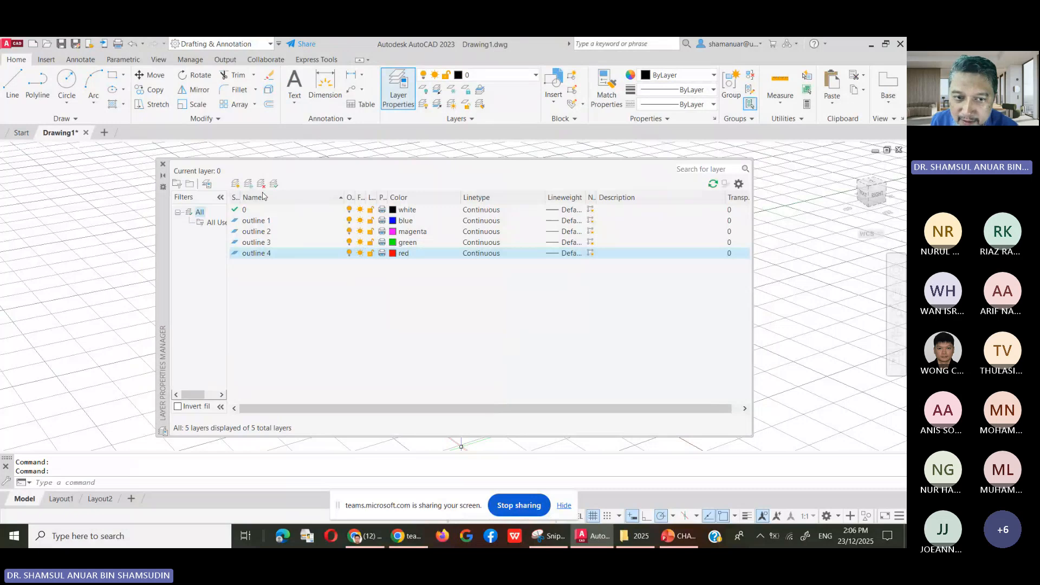
Close the Layer Properties Manager and make "outline 1" the current layer.
left_click(163, 165)
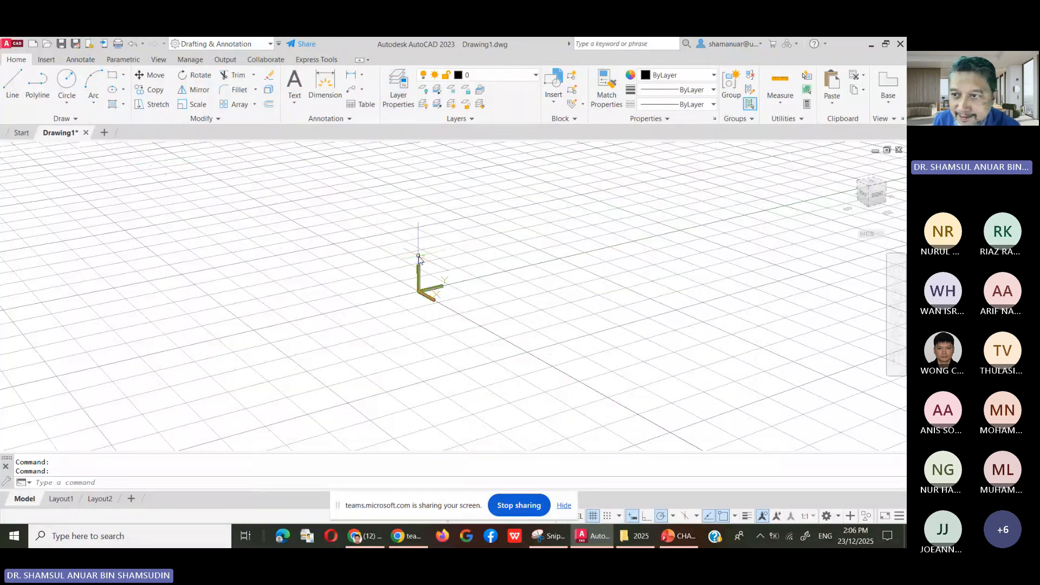
left_click(535, 75)
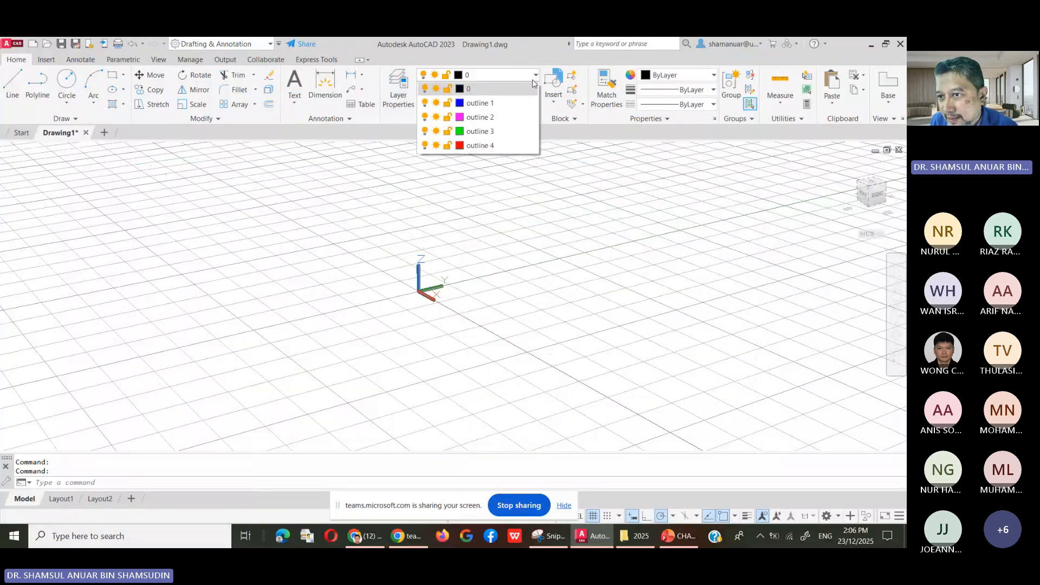
left_click(521, 105)
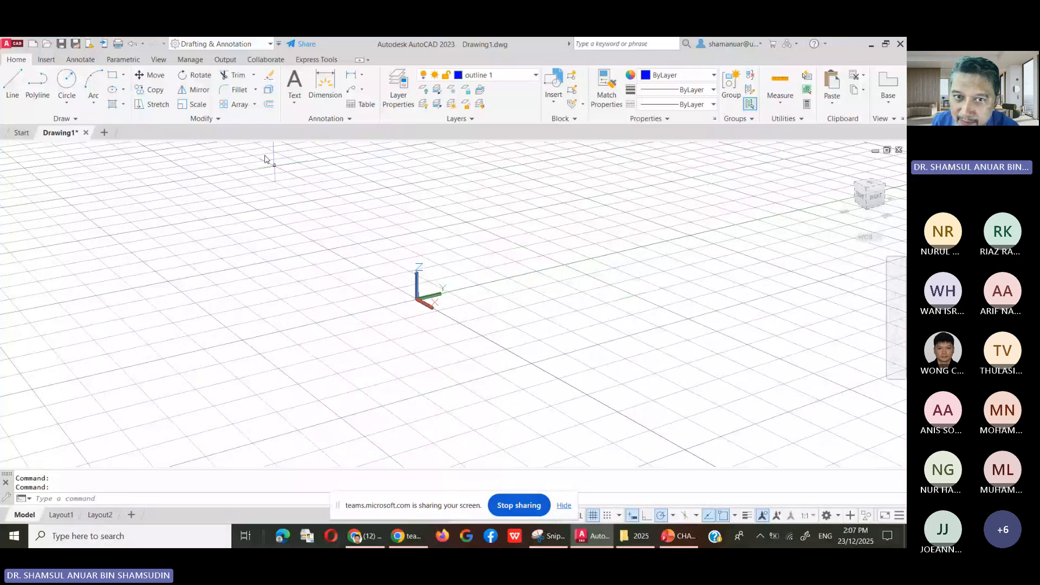
Switch the workspace from Drafting & Annotation to 3D Basics.
left_click(272, 44)
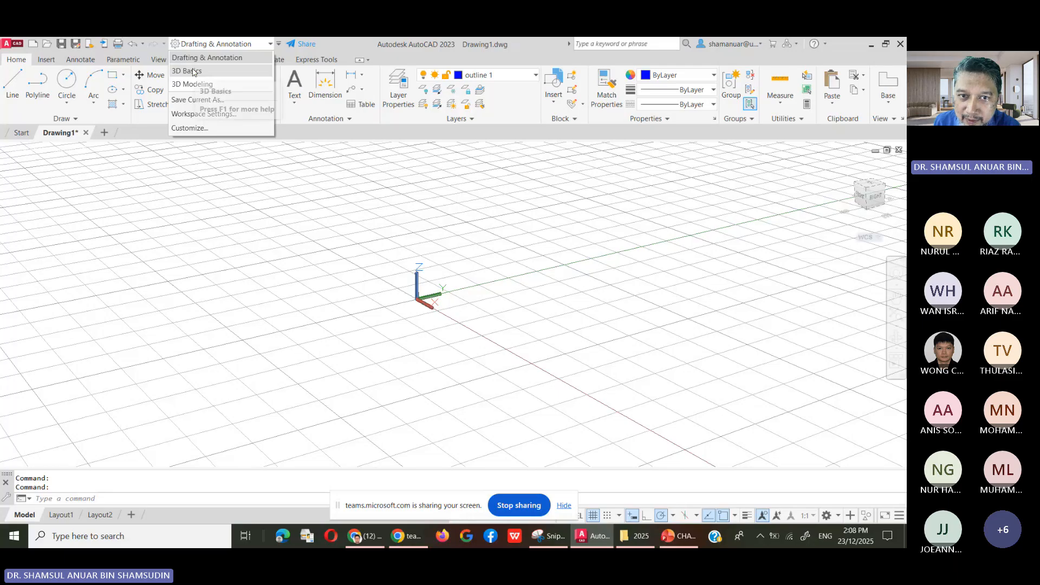
left_click(194, 72)
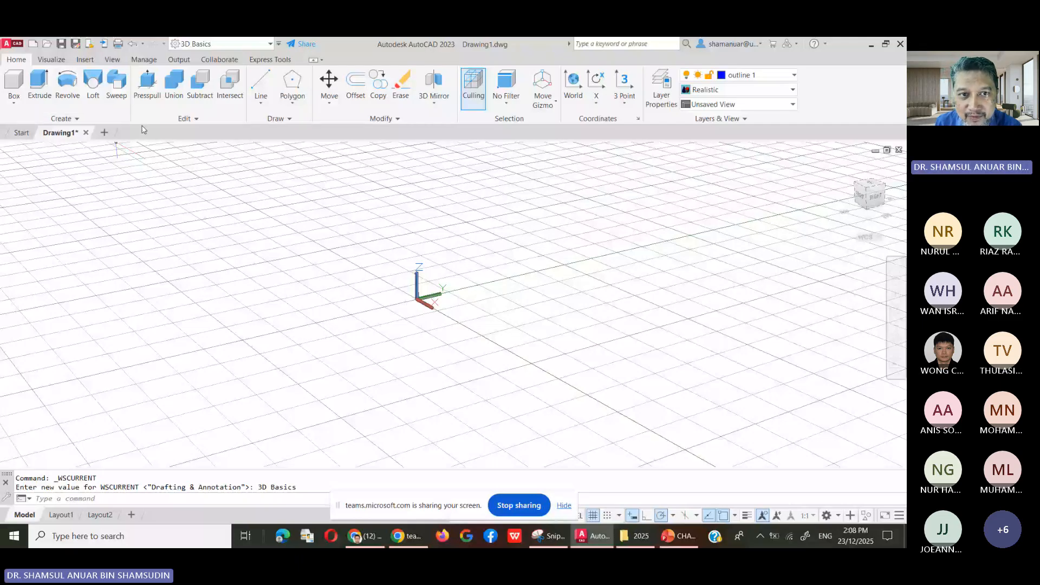
left_click(85, 60)
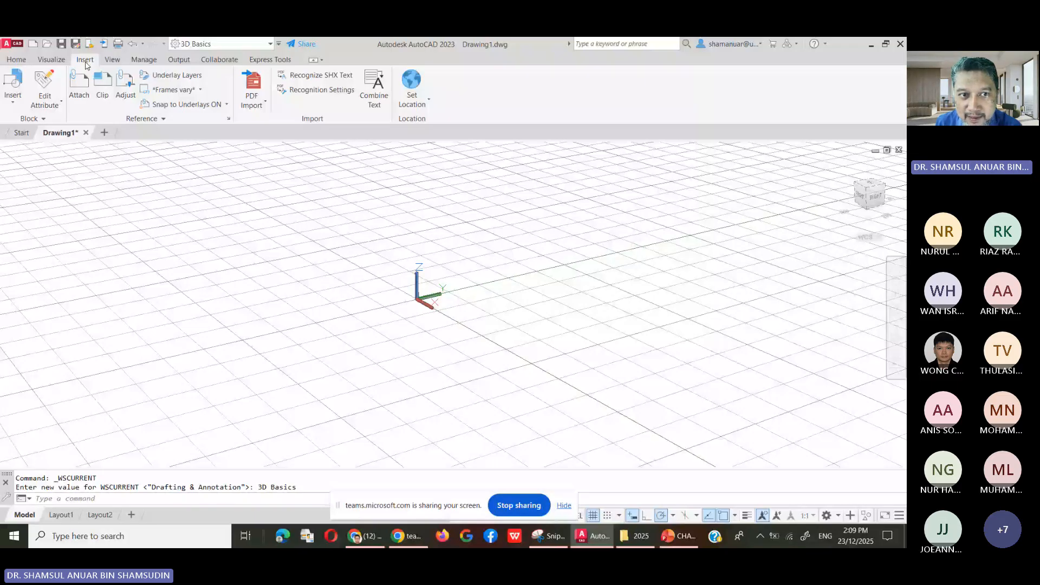
left_click(178, 60)
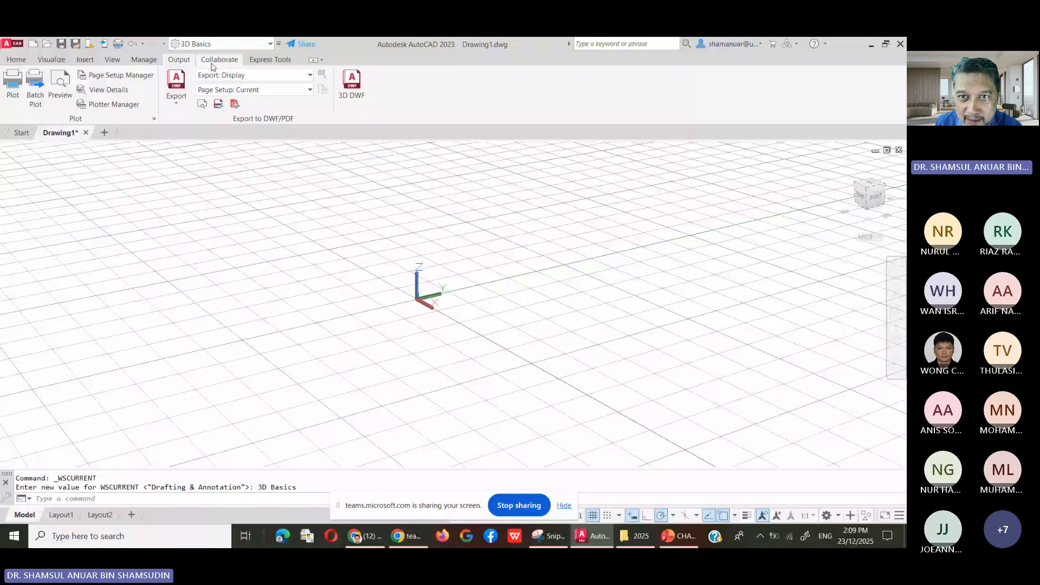
left_click(269, 60)
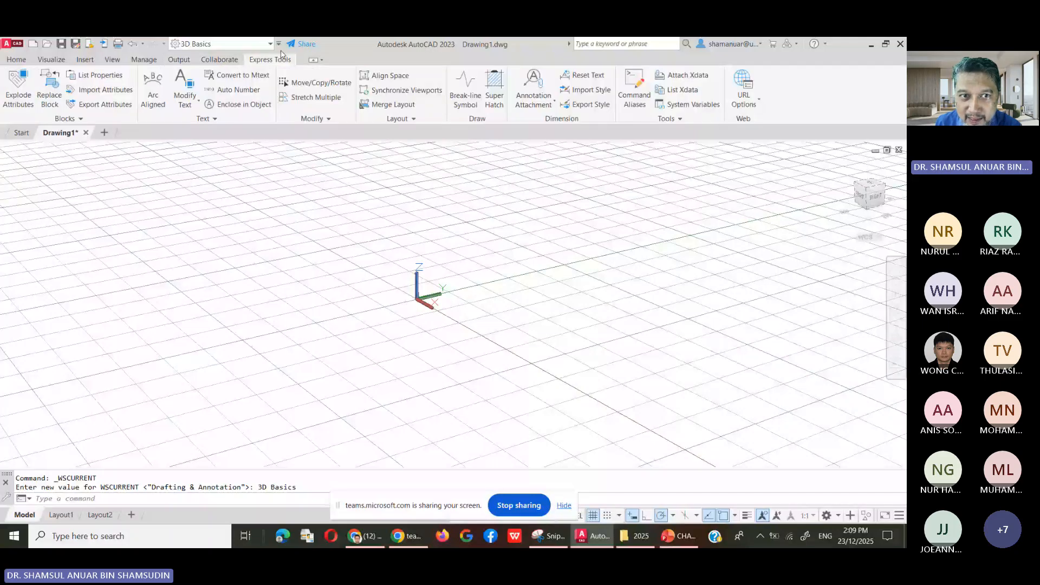
left_click(270, 44)
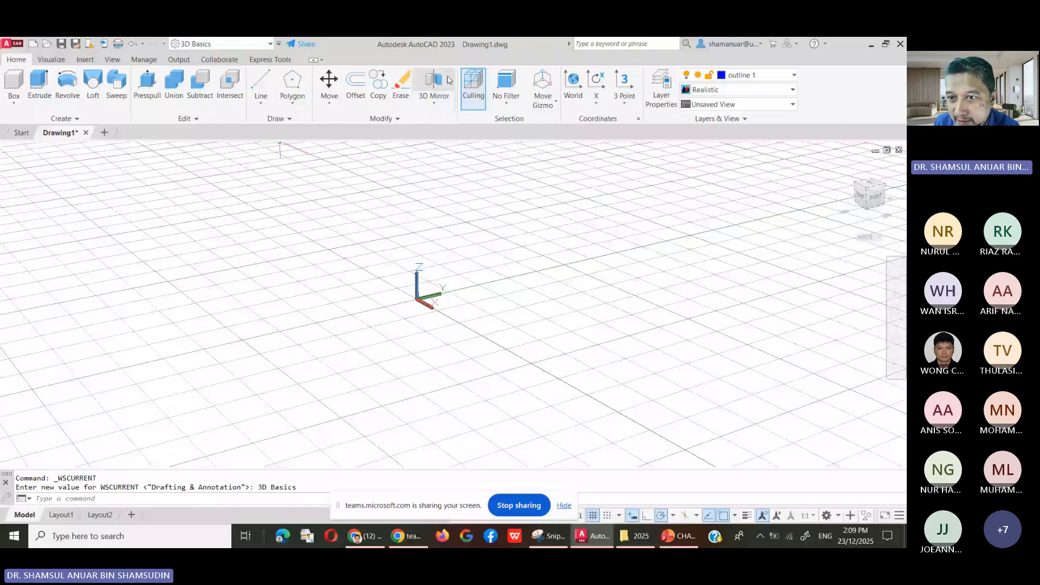
left_click(385, 118)
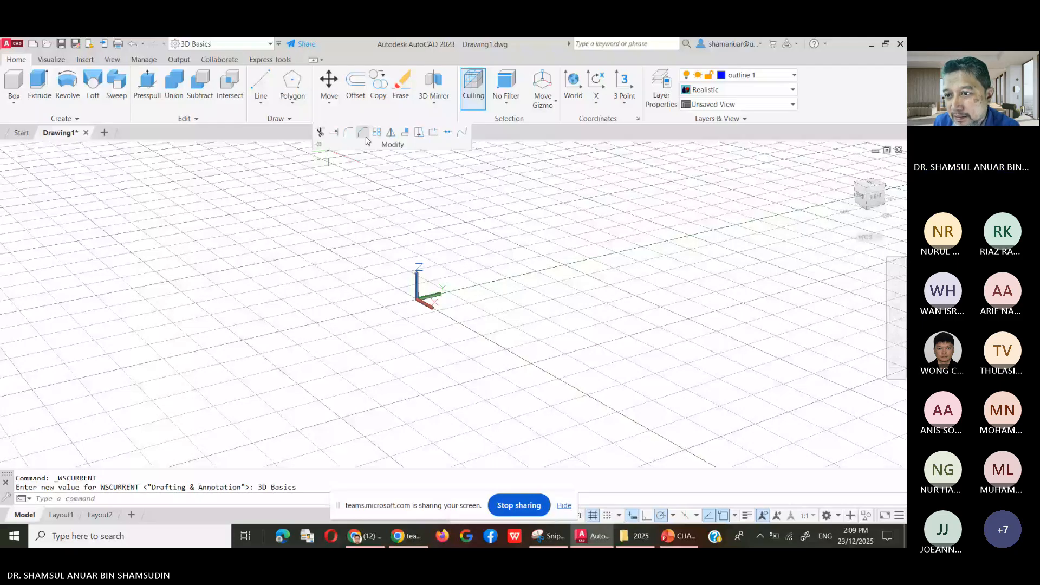
left_click(434, 103)
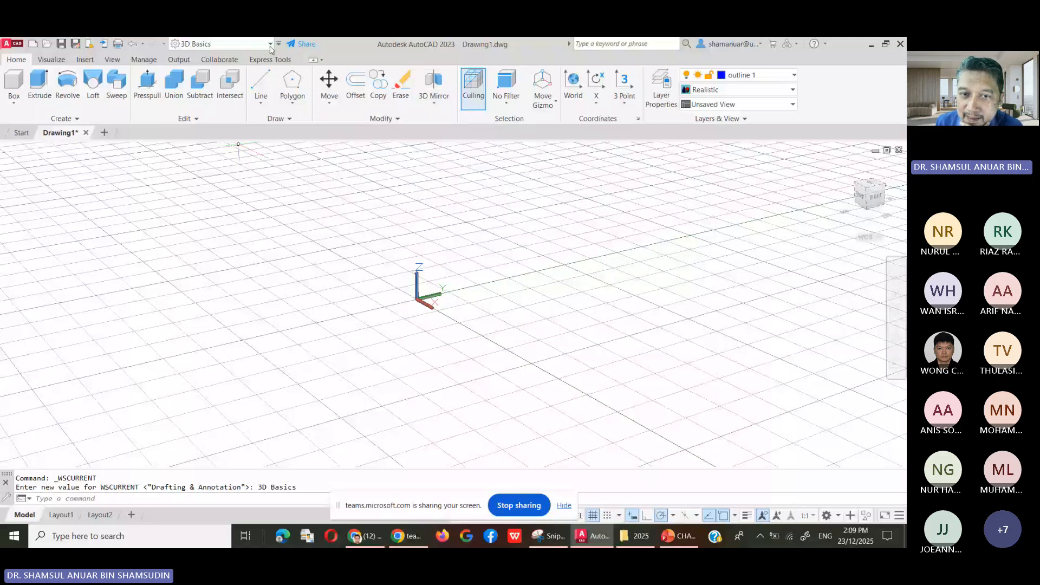
Switch the workspace to 3D Modeling and back to 3D Basics.
left_click(270, 45)
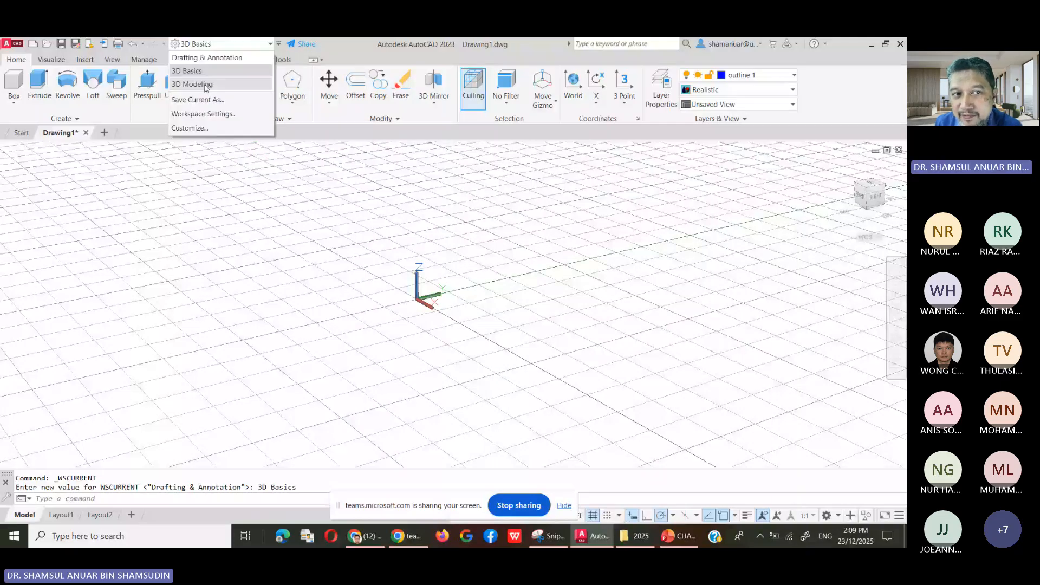
left_click(205, 85)
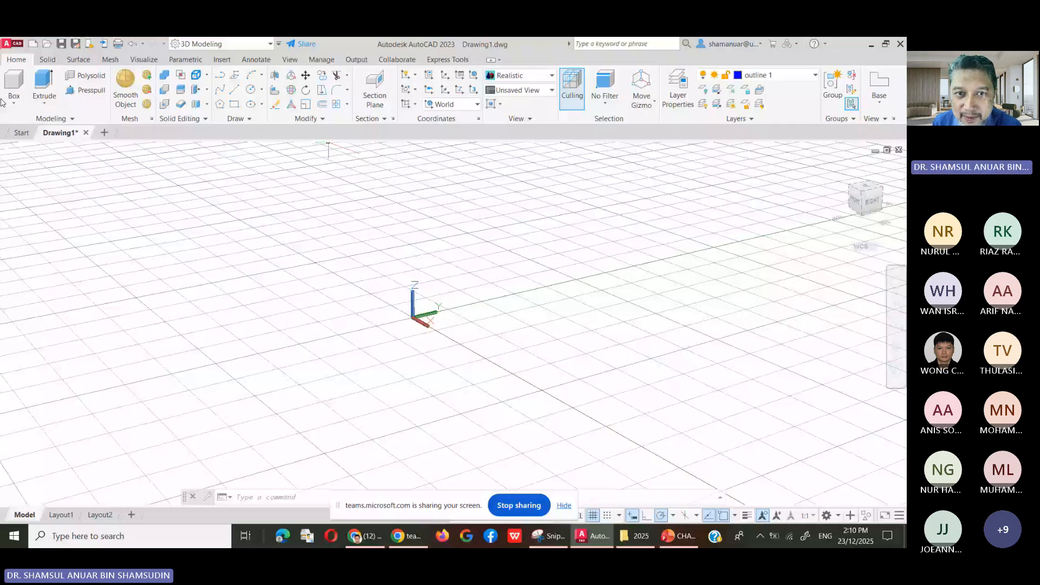
left_click(269, 45)
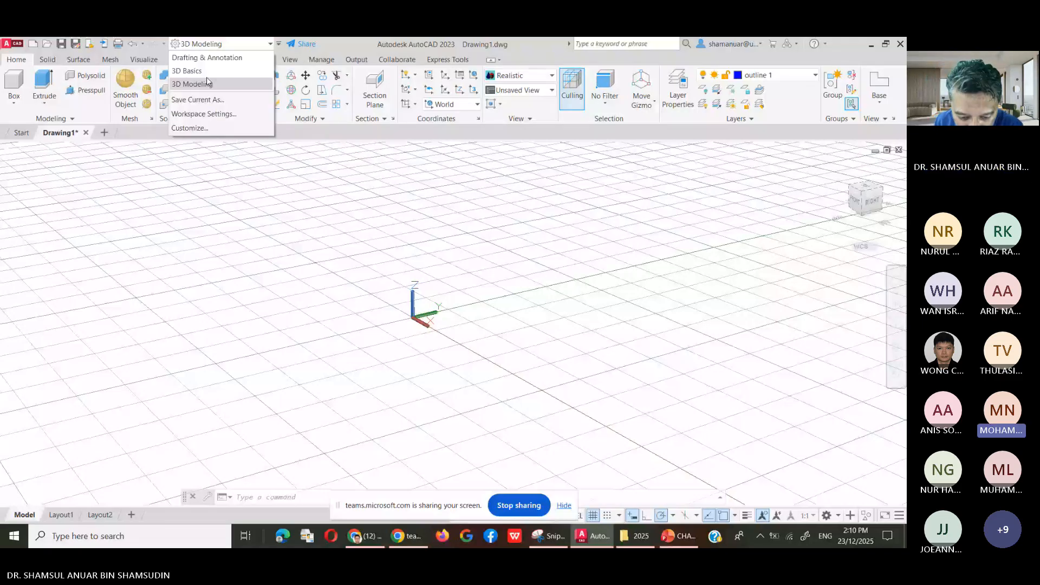
left_click(187, 71)
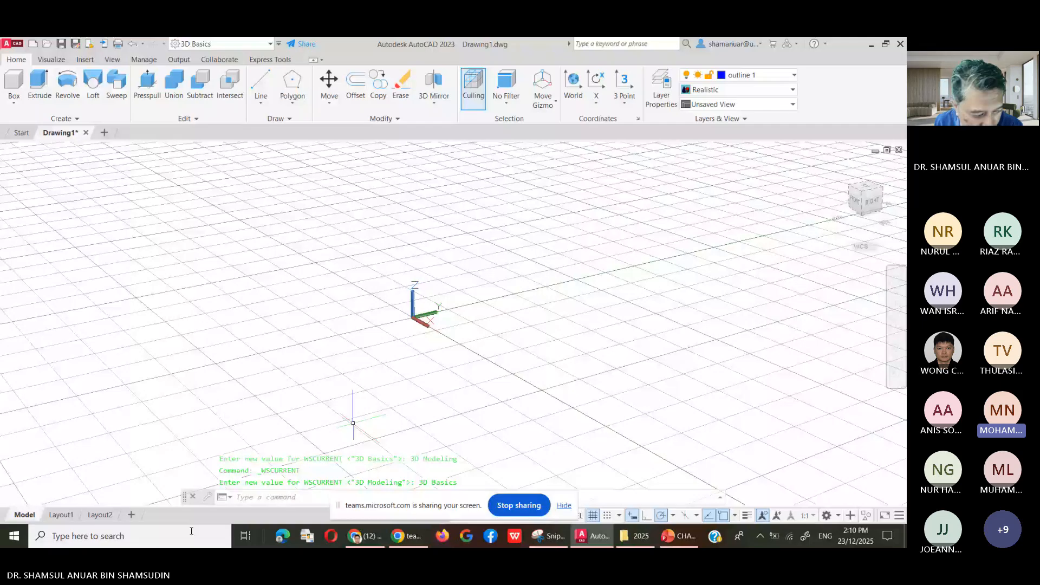
Dock the floating command line below the drawing area.
left_click_drag(184, 497, 191, 531)
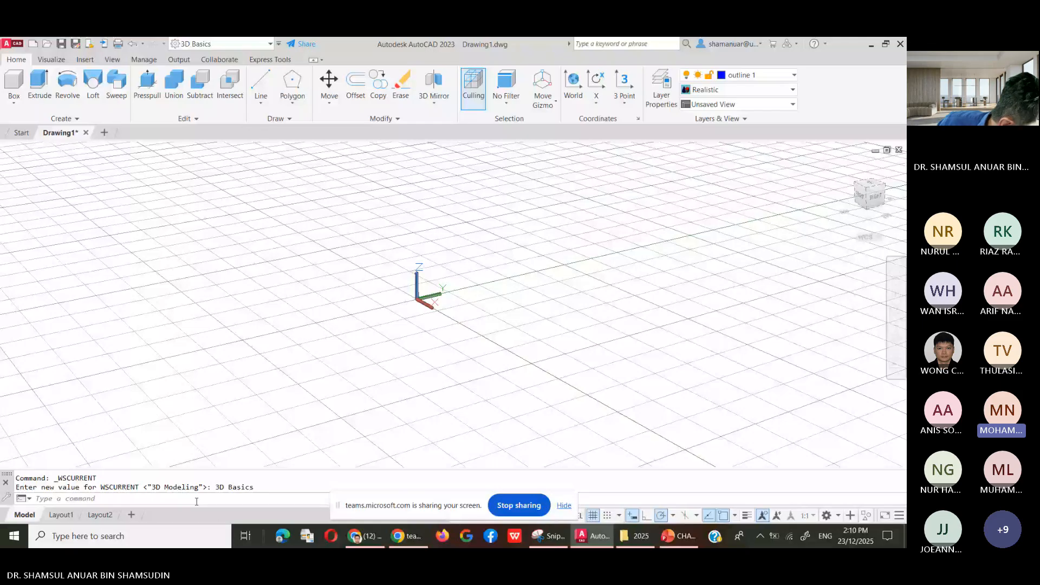
left_click(196, 501)
key("XF86AudioLowerVolume")
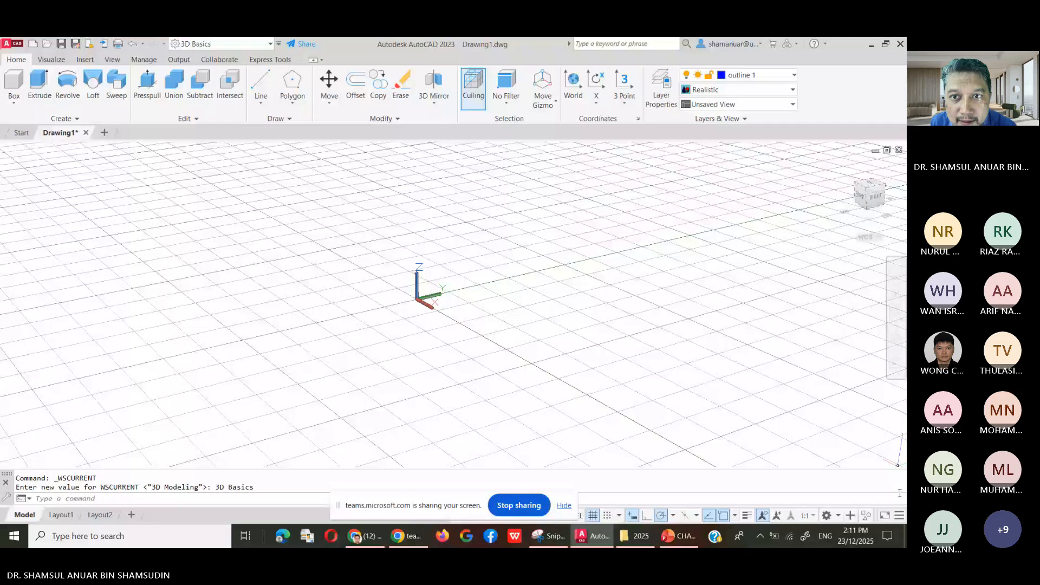
left_click(278, 45)
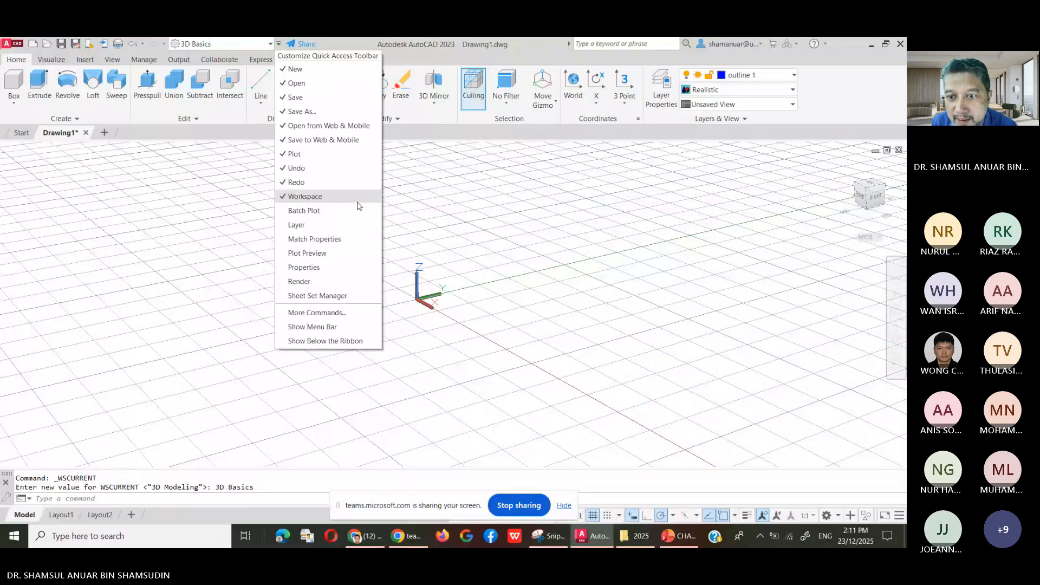
left_click(710, 297)
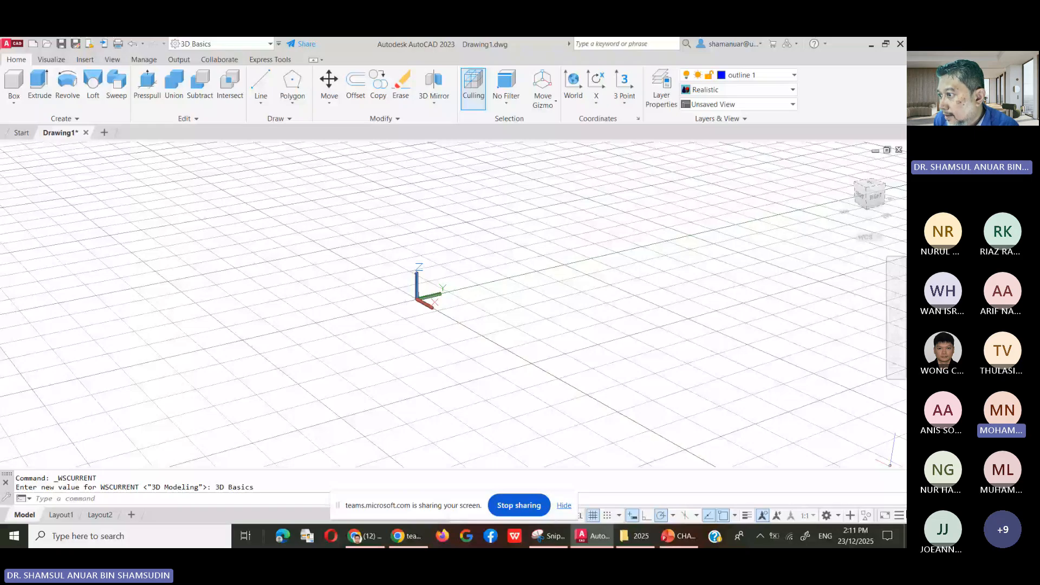
left_click(899, 516)
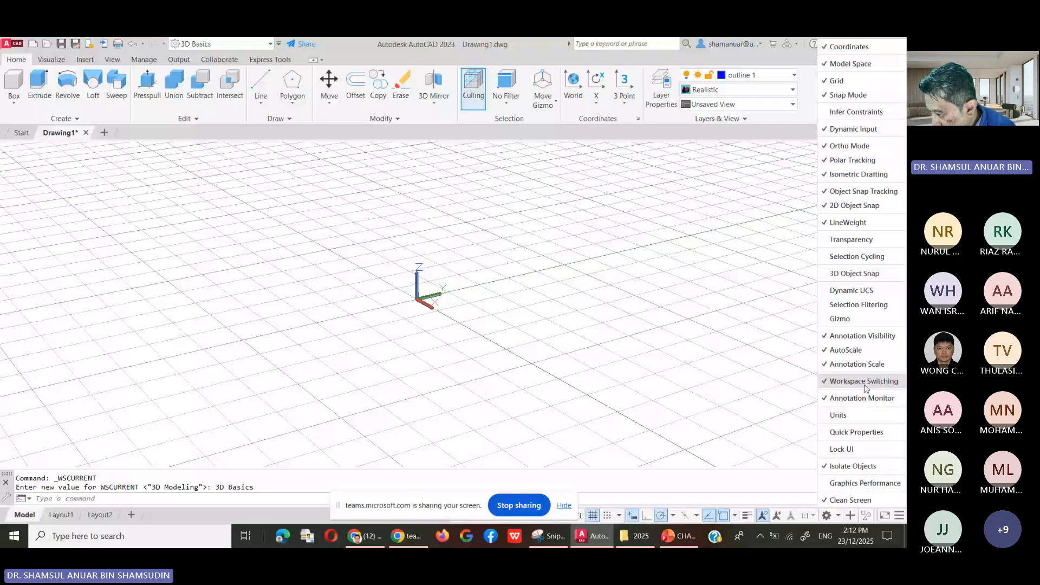
left_click(733, 462)
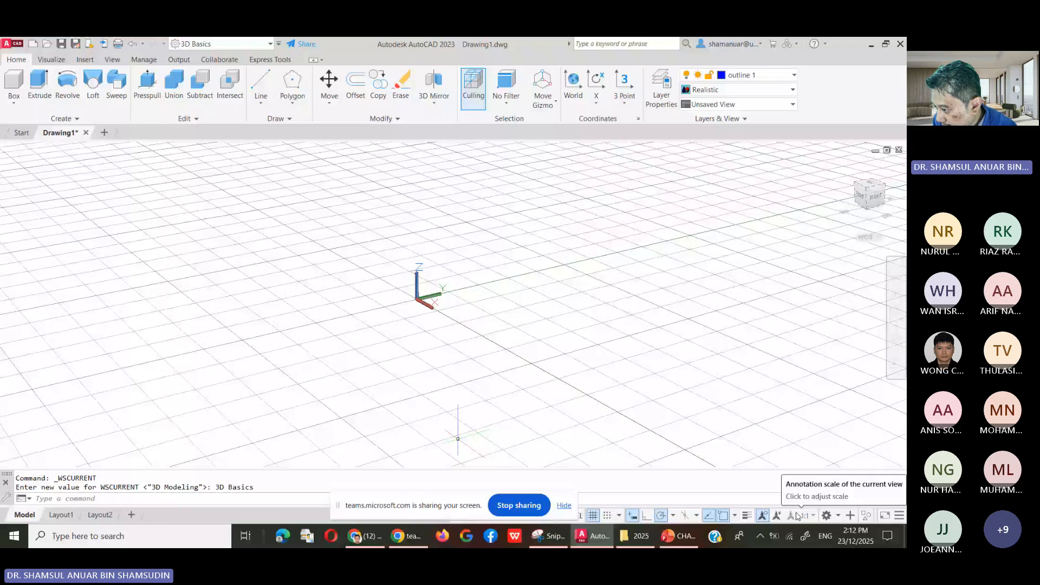
left_click(827, 516)
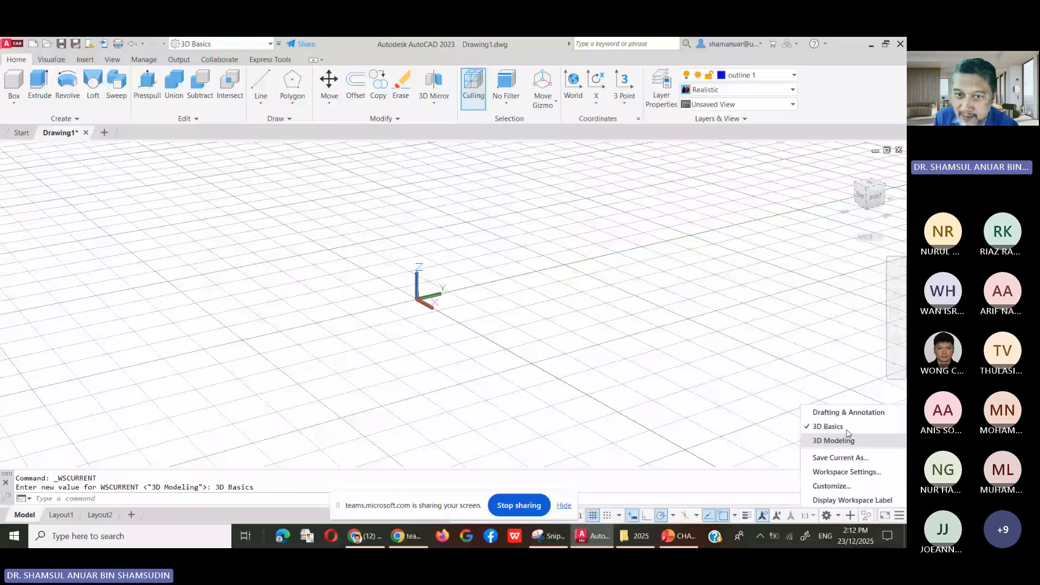
left_click(566, 397)
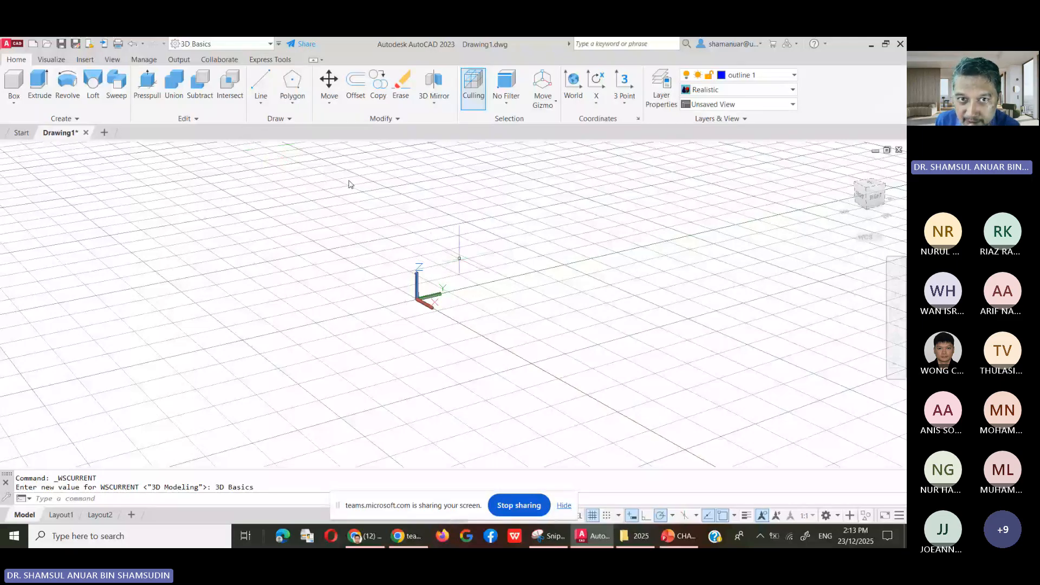
left_click(271, 46)
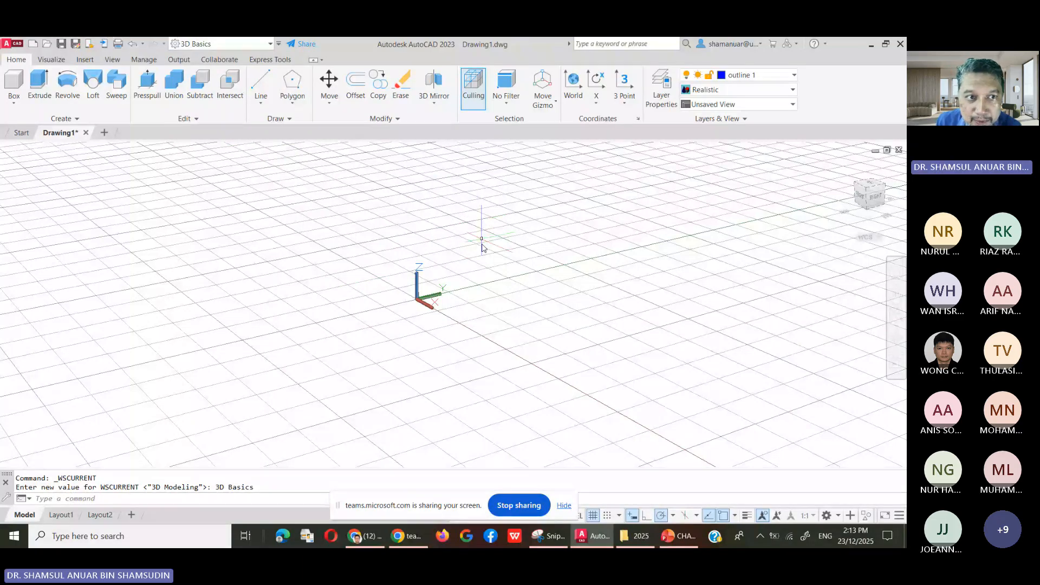
left_click(10, 110)
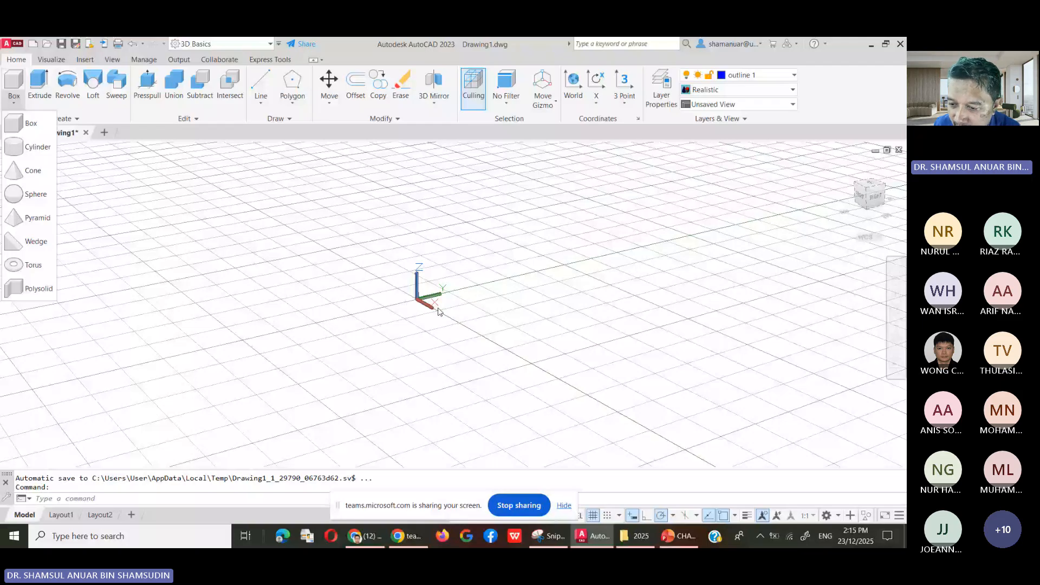
left_click(465, 326)
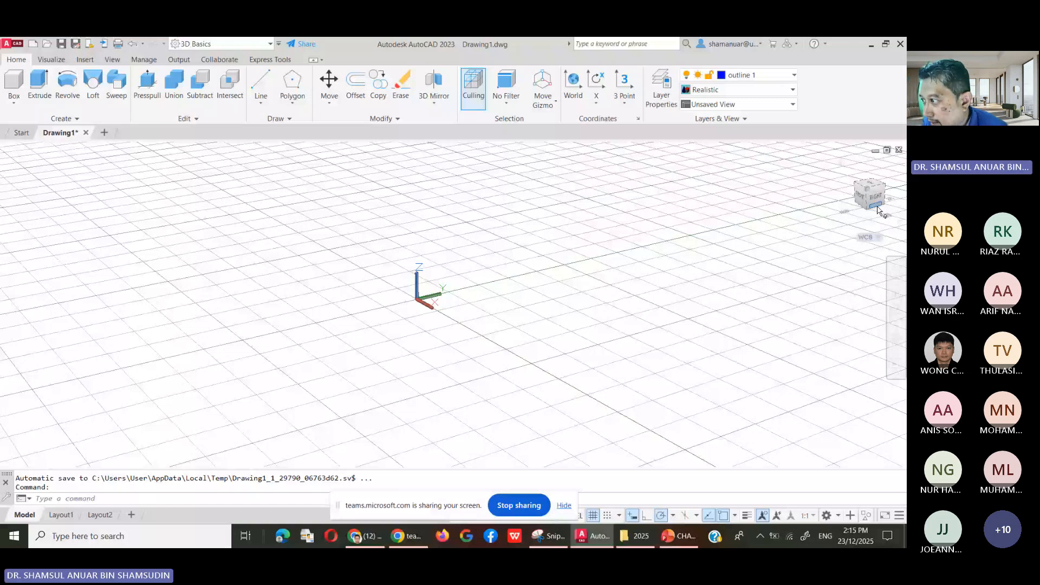
View the empty model space from the top, right and front, and return to the home isometric view.
left_click(877, 209)
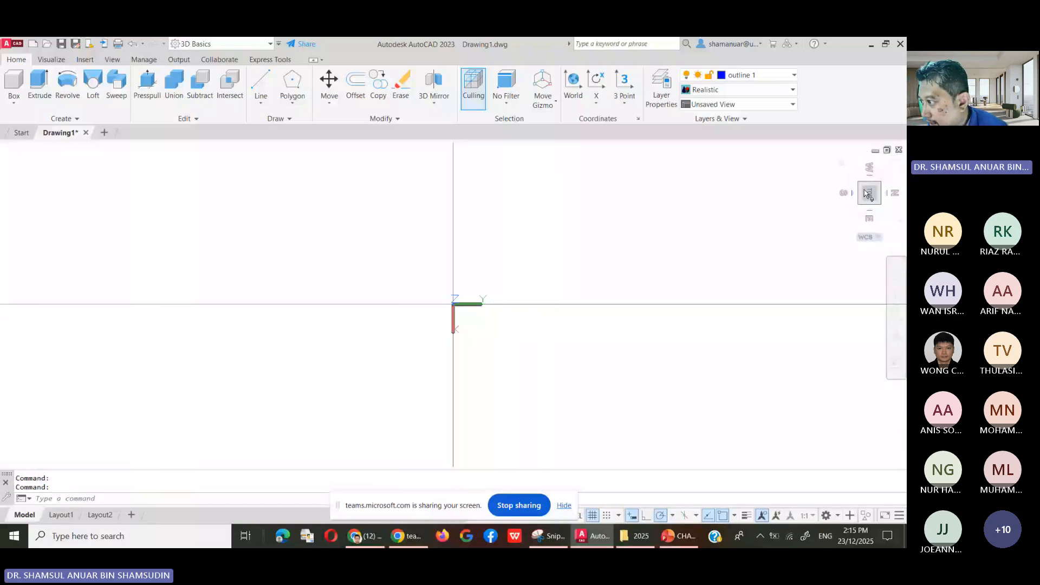
left_click(889, 164)
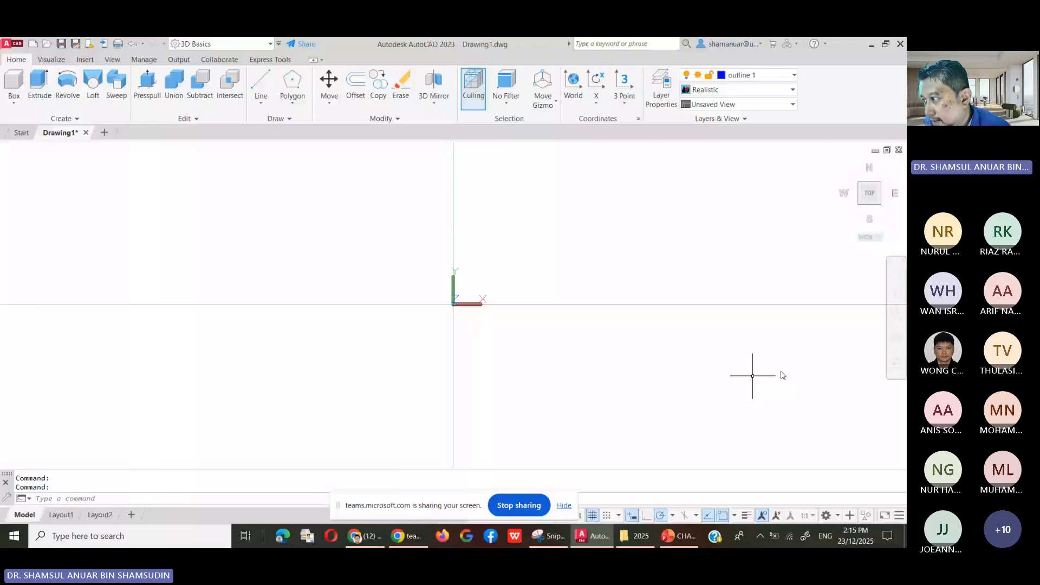
left_click(887, 195)
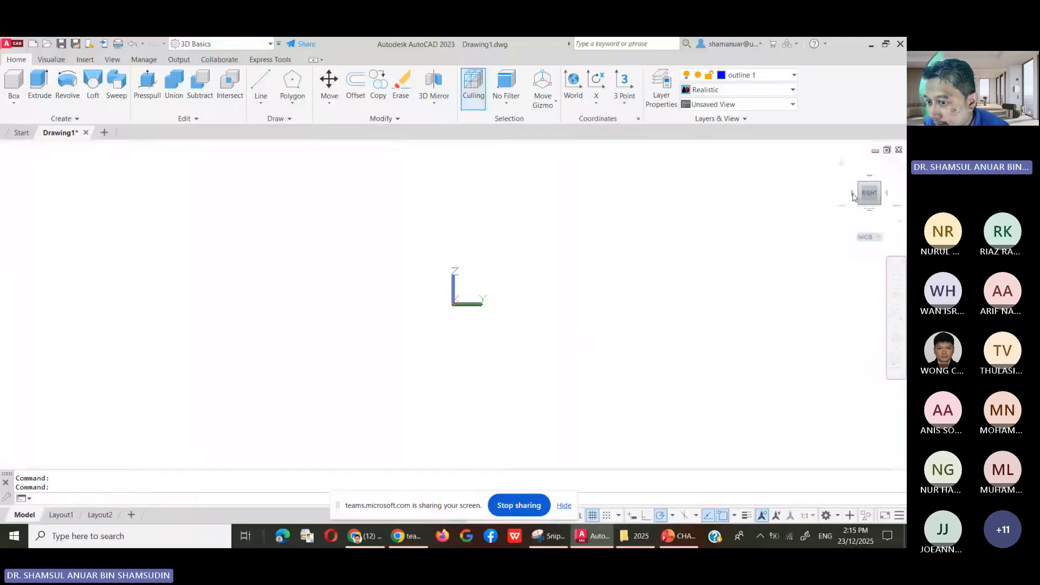
left_click(853, 194)
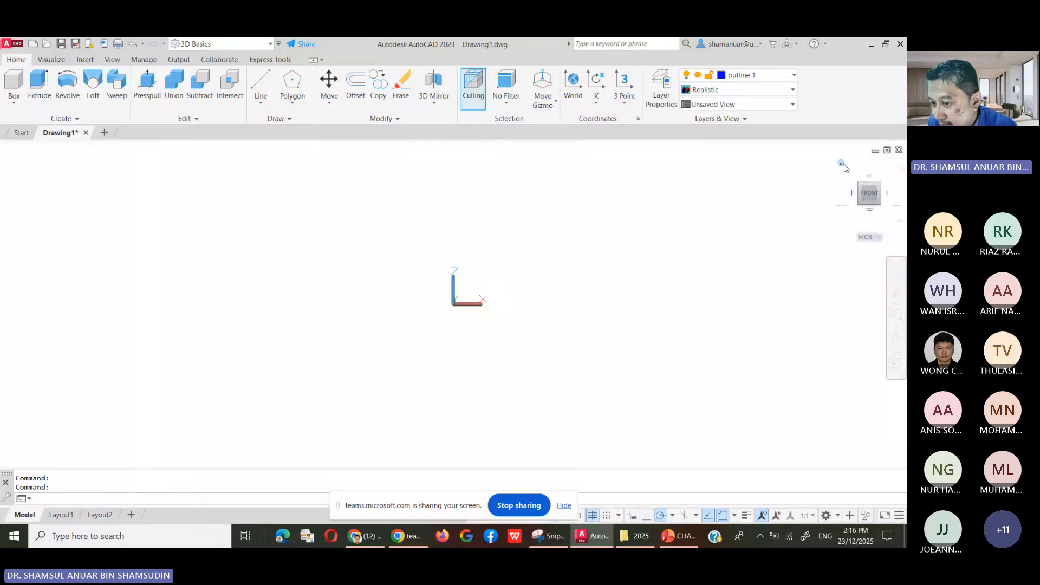
left_click(841, 163)
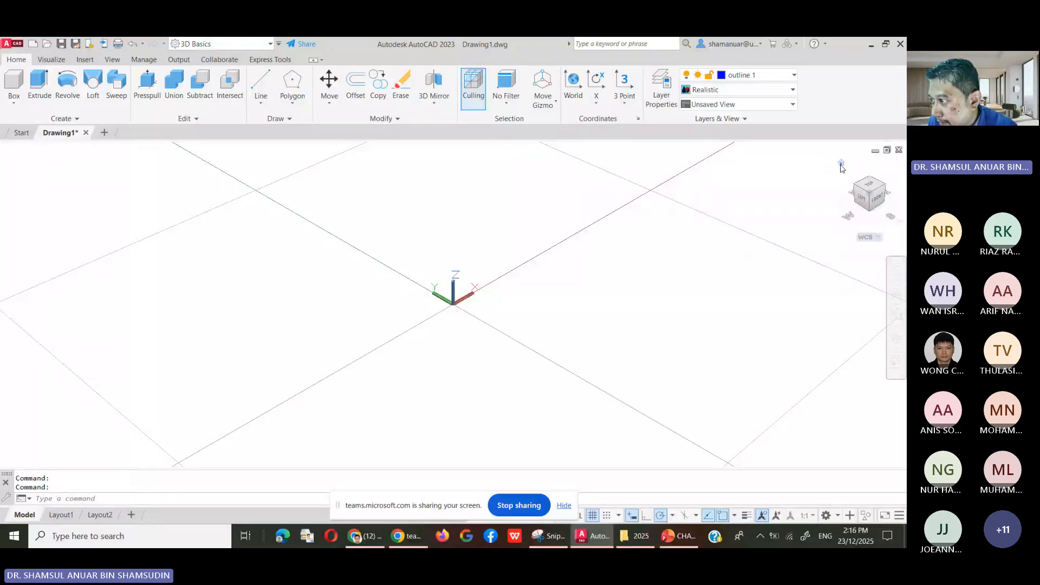
Try the parallel projection for the view and restore the home view.
right_click(841, 168)
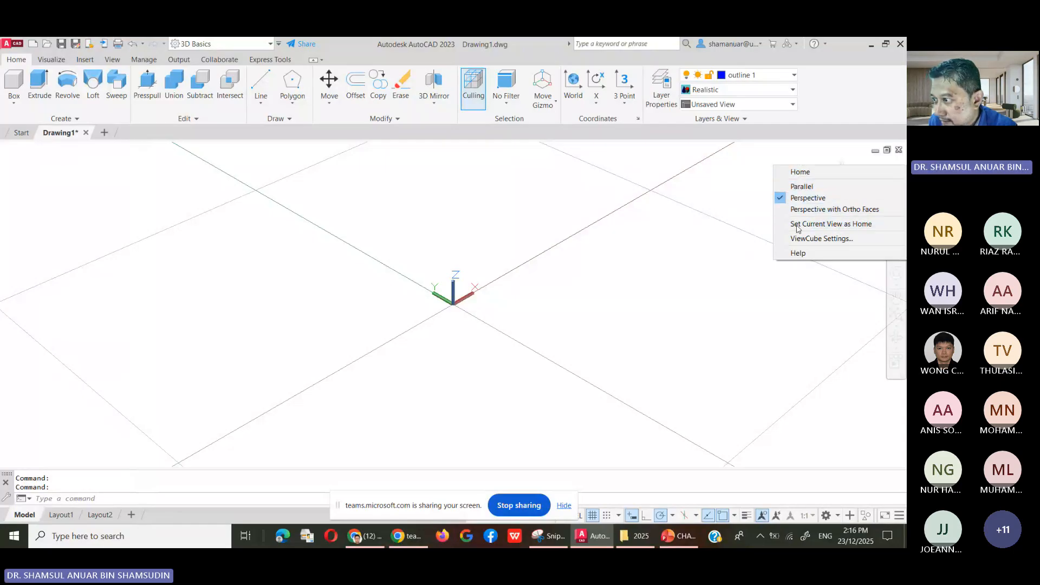
left_click(809, 190)
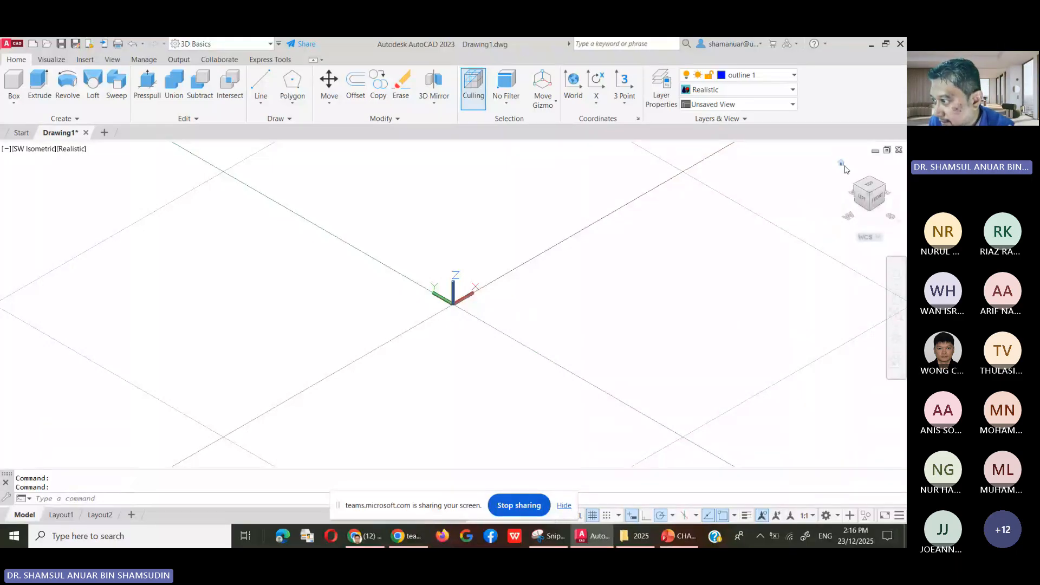
right_click(845, 169)
left_click(799, 172)
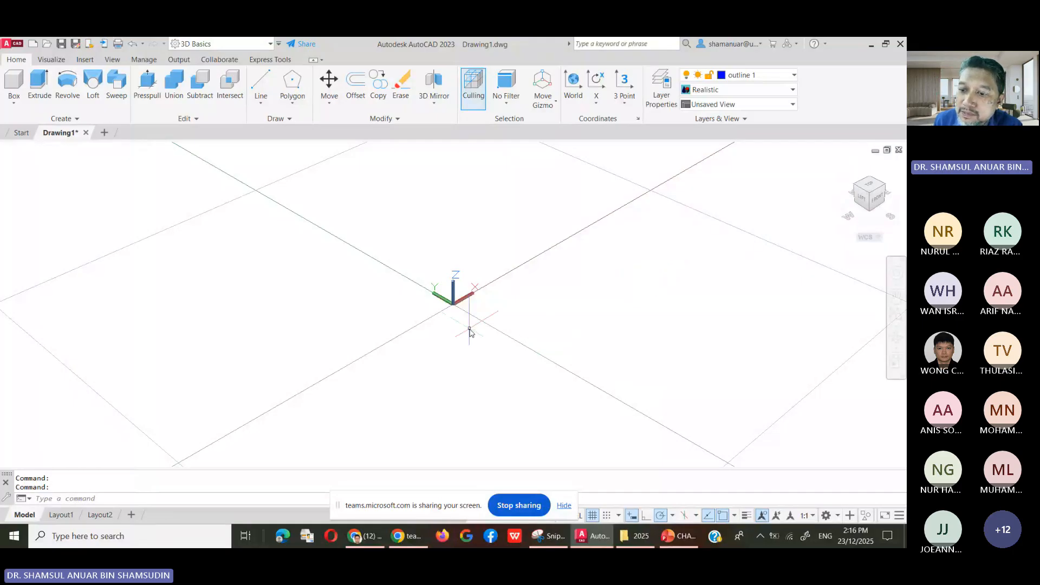
Start a solid box with its first corner at the origin 0,0.
scroll(469, 329, "down", 3)
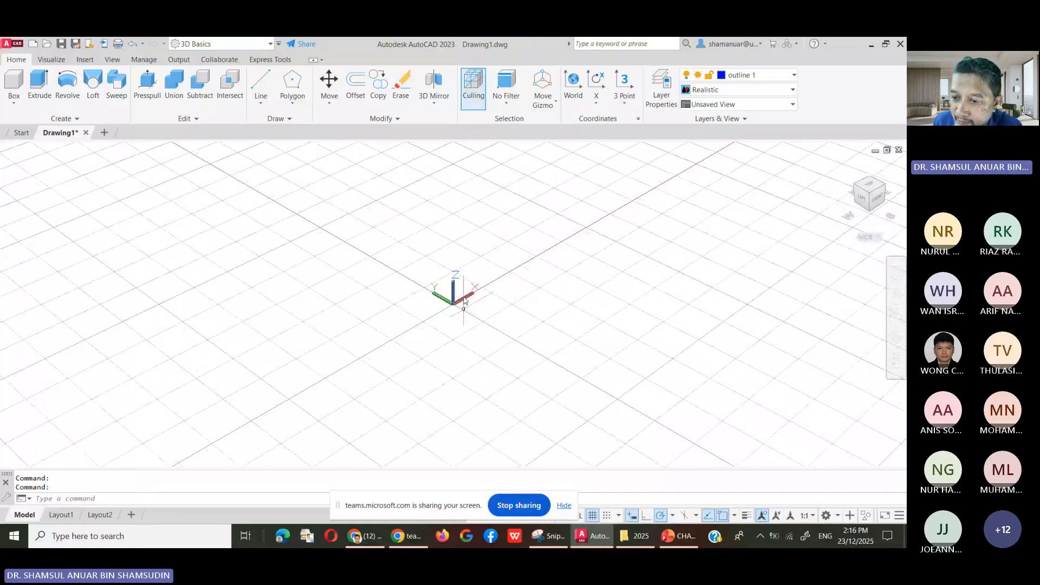
scroll(468, 288, "up", 3)
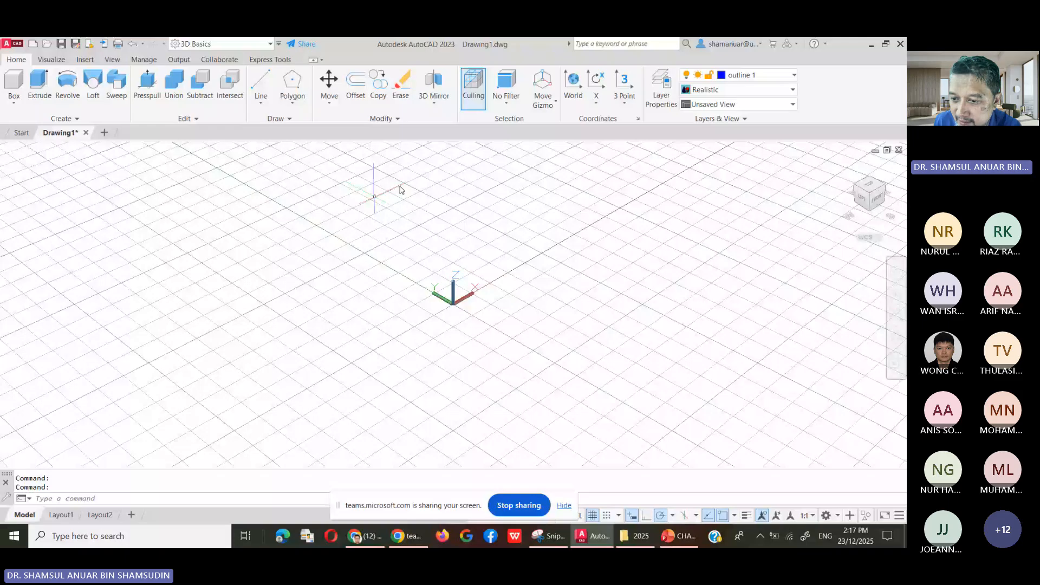
left_click(444, 301)
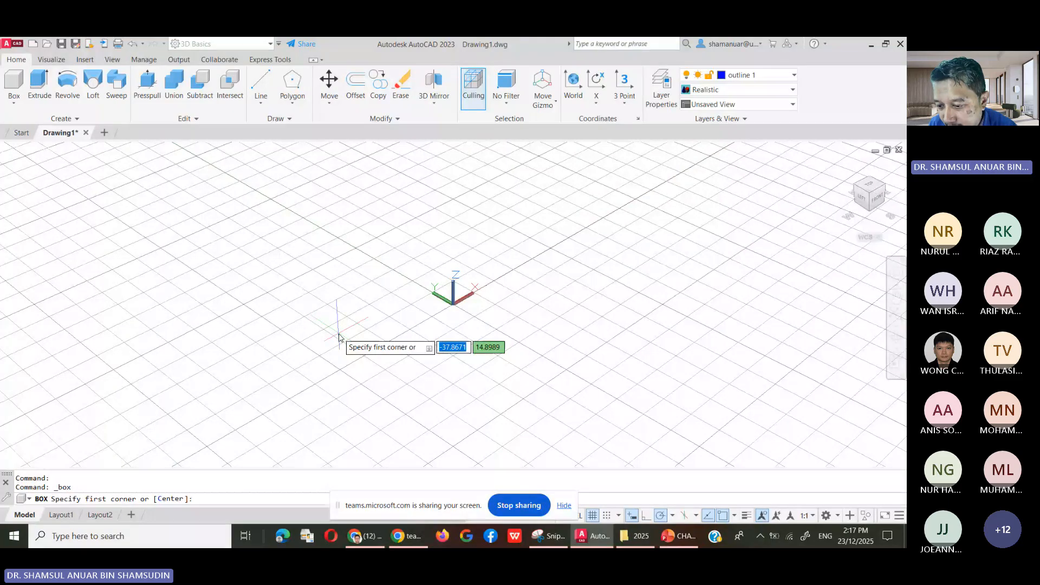
type("0")
key("Tab")
type("0")
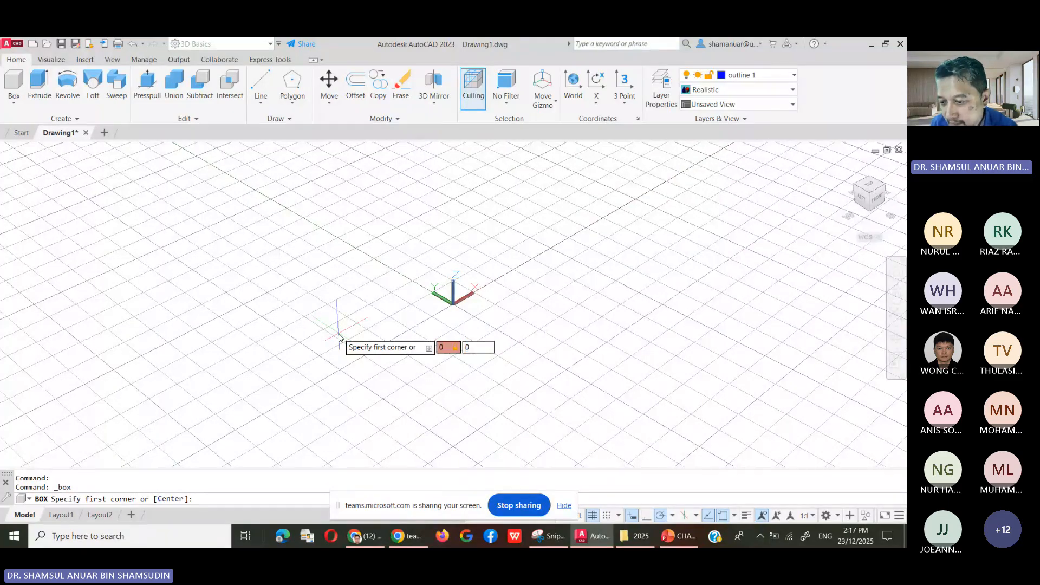
key("Return")
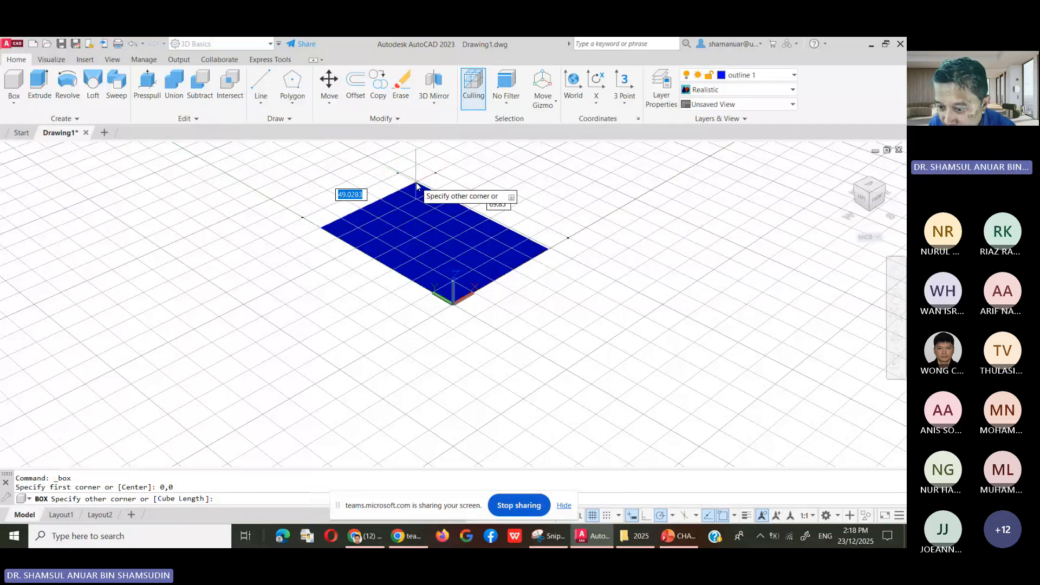
Complete the box with its opposite base corner at 50,100 and a height of 75.
type("50")
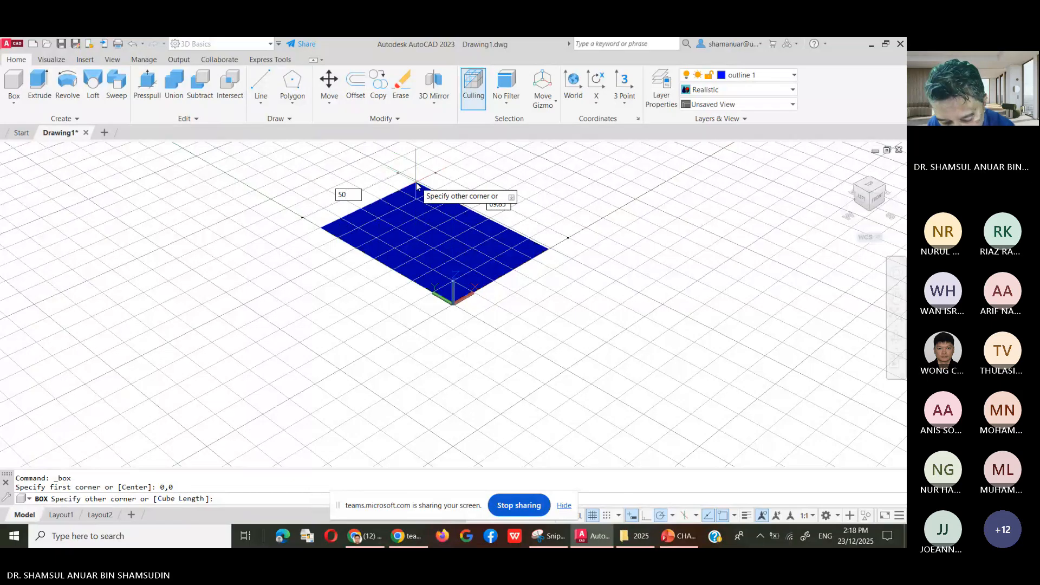
key("Tab")
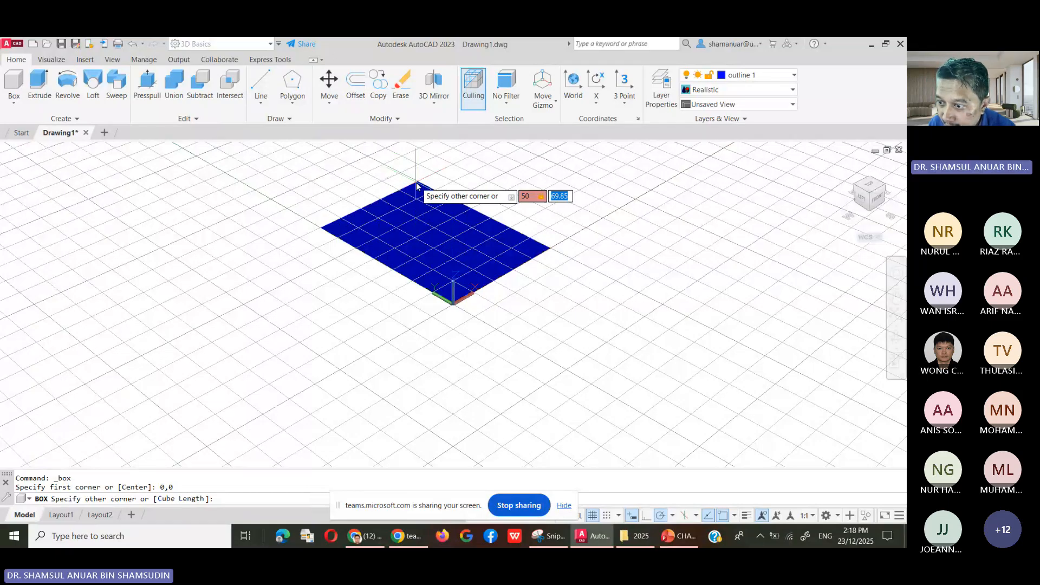
type("1")
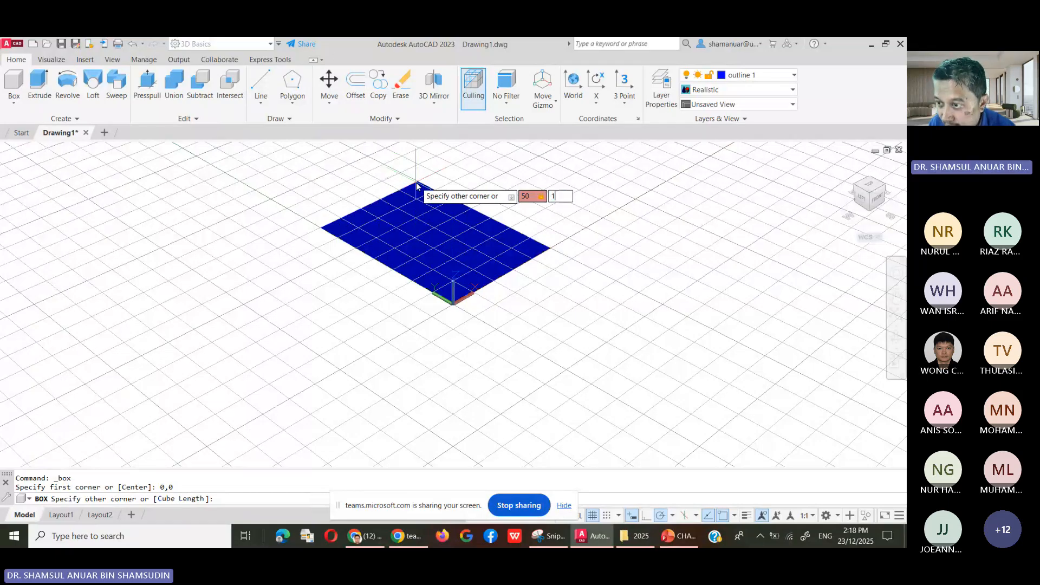
type("00")
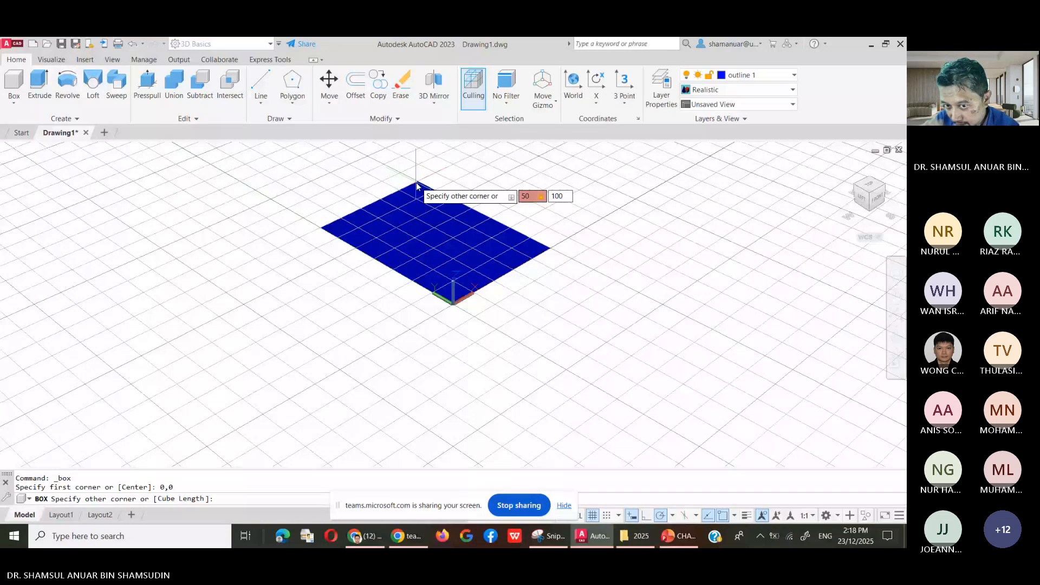
key("Return")
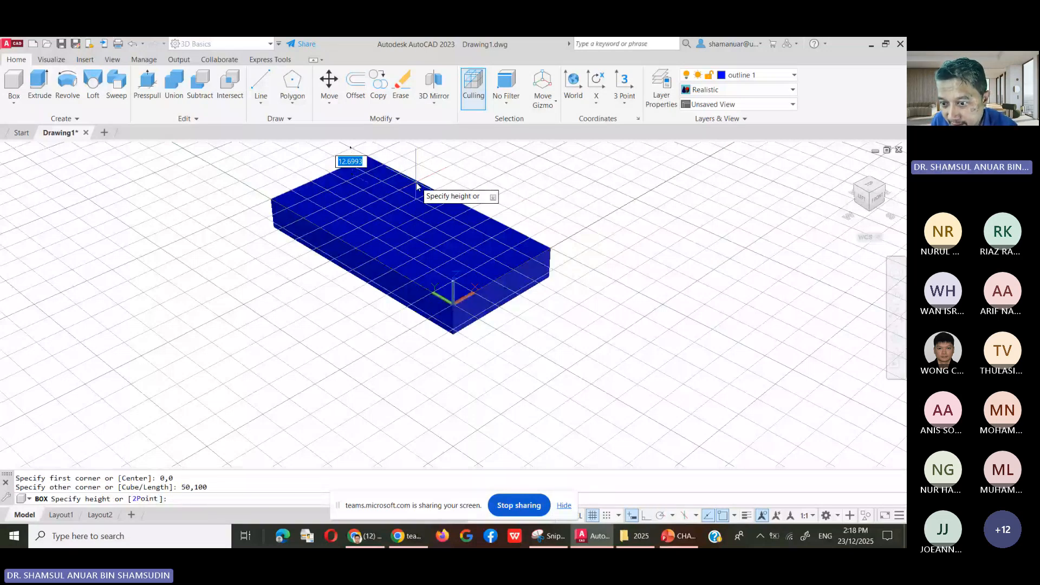
middle_click_drag(417, 187, 455, 226, "shift")
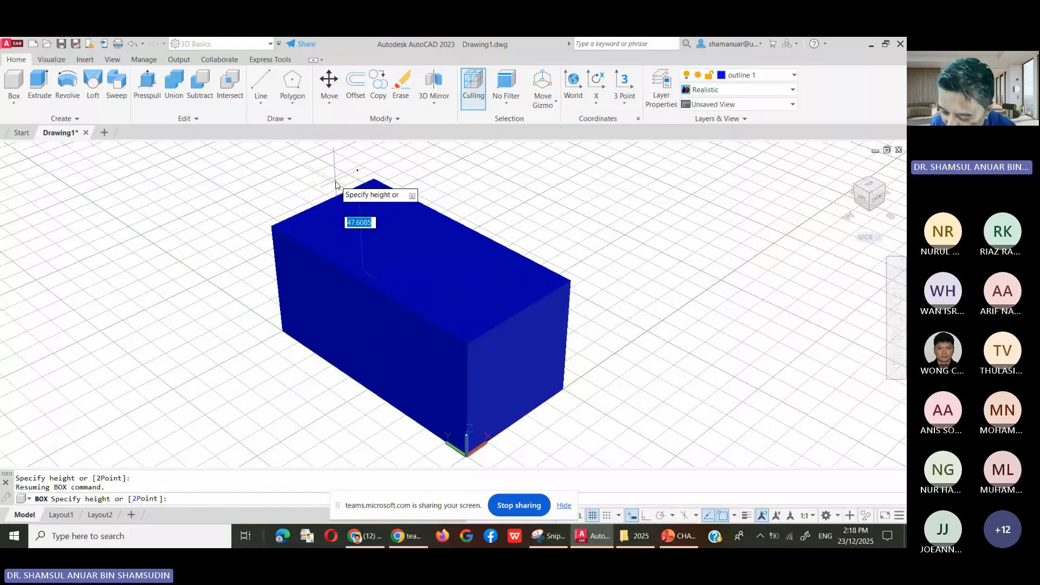
type("75")
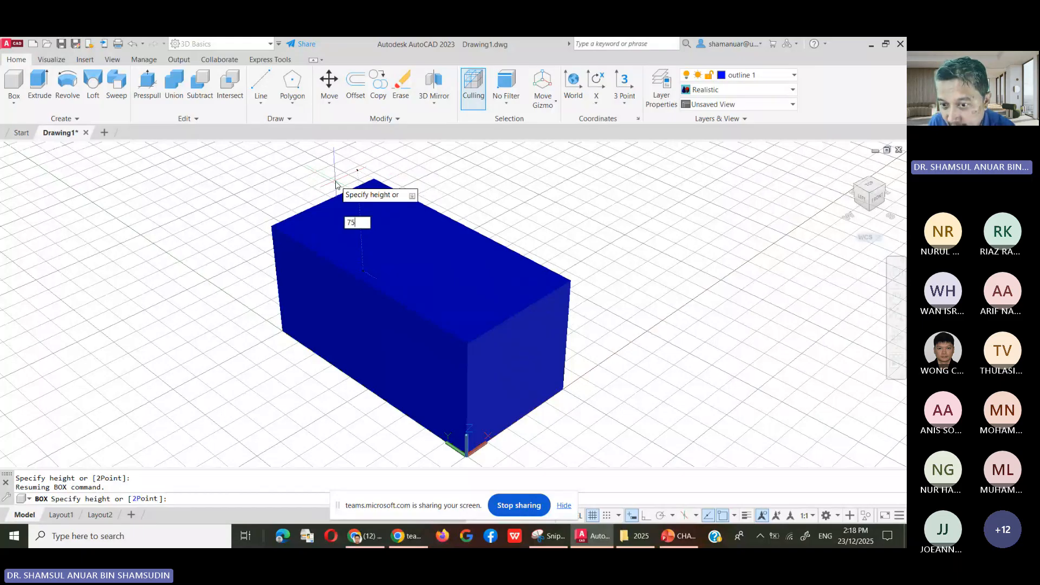
key("Return")
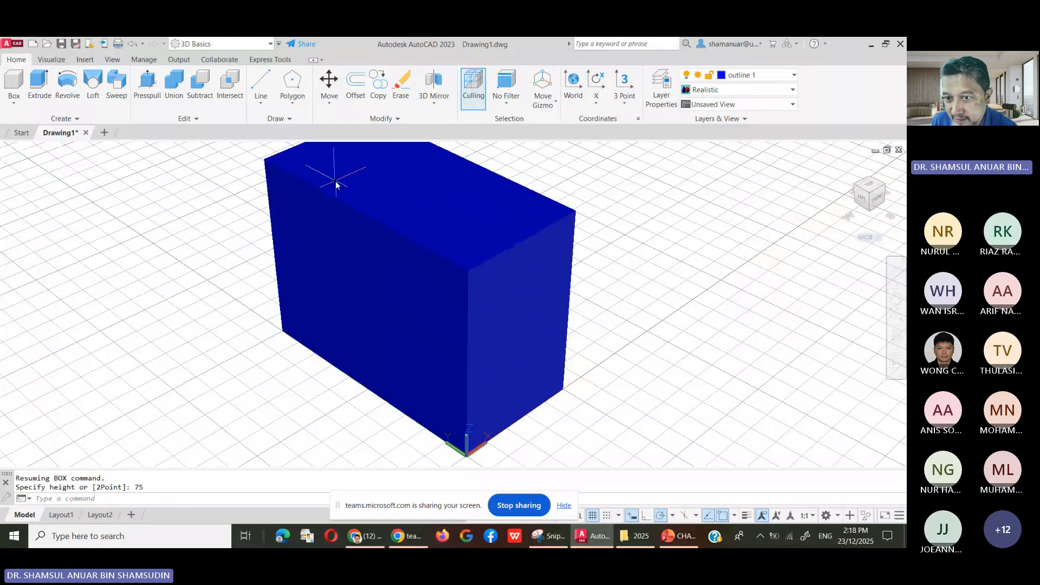
scroll(449, 230, "down", 2)
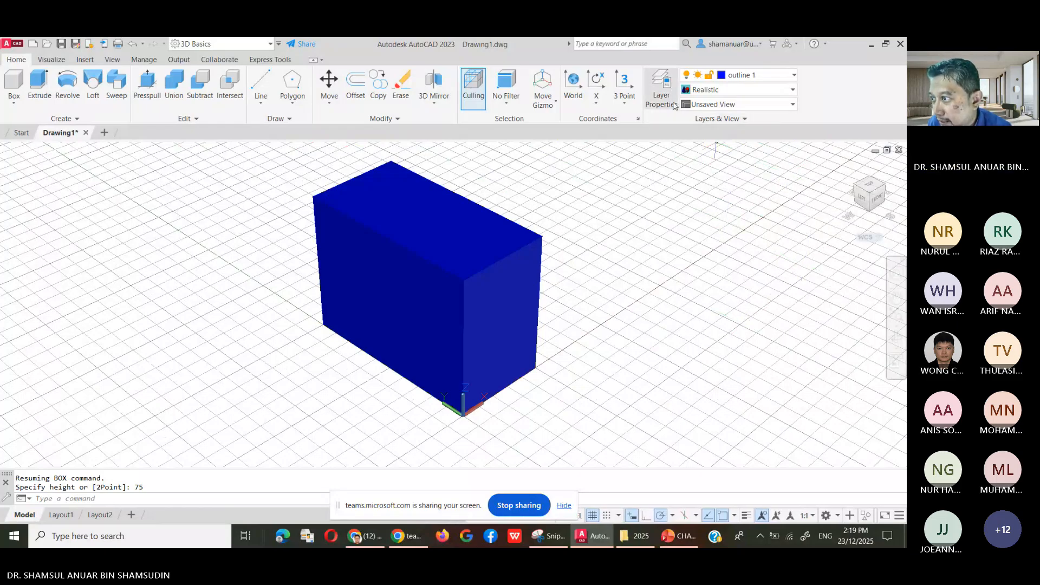
Show the box in the Conceptual visual style, dismiss the 3D display performance notice, and switch to Hidden.
left_click(792, 90)
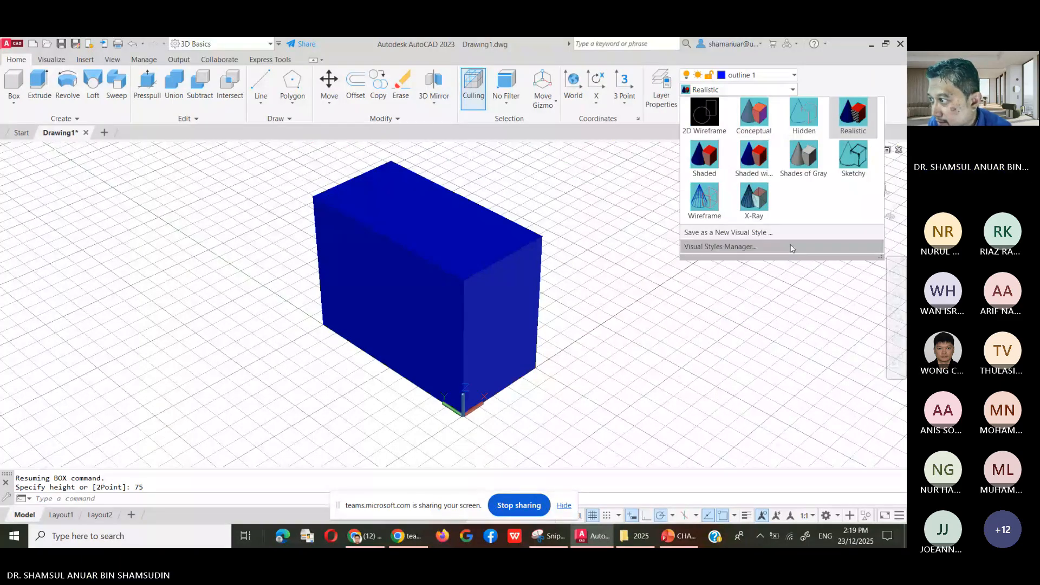
left_click(750, 118)
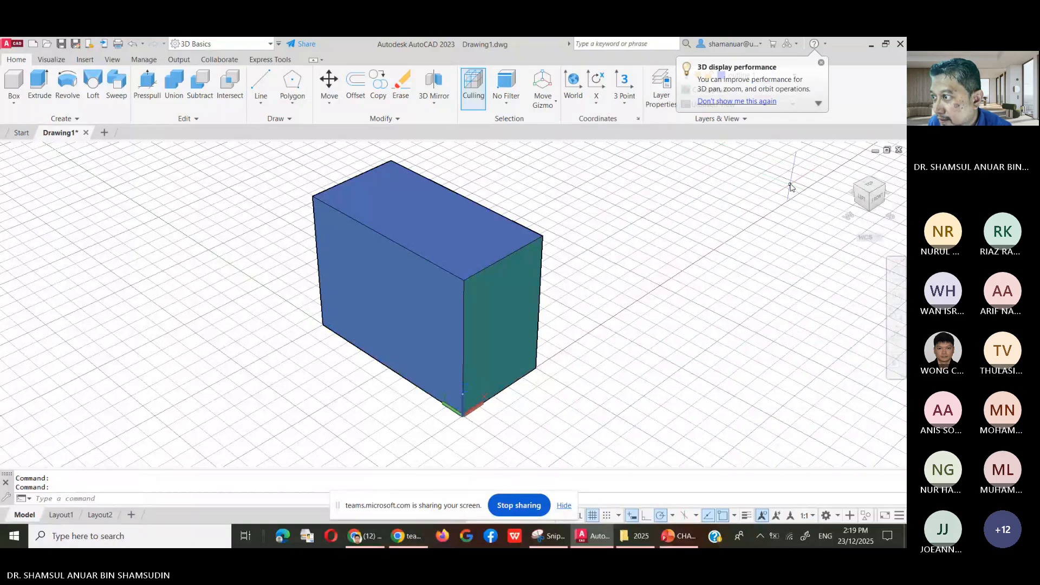
left_click(821, 62)
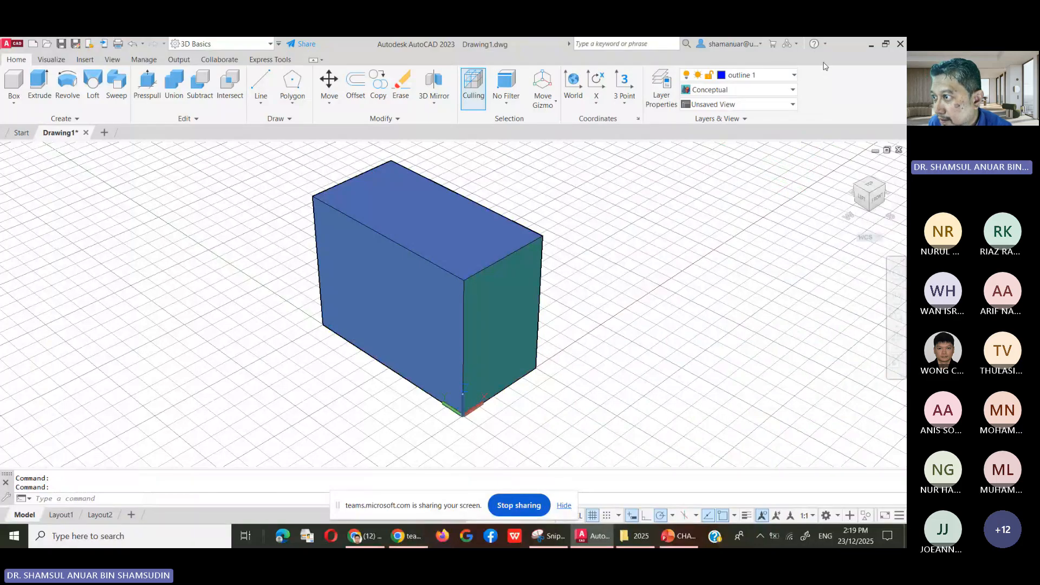
left_click(764, 90)
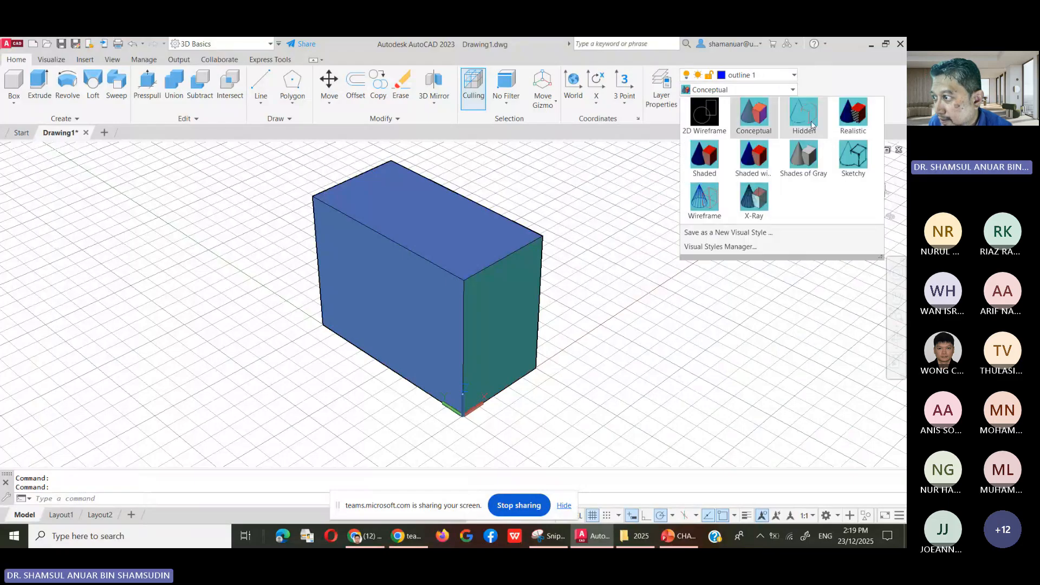
left_click(804, 115)
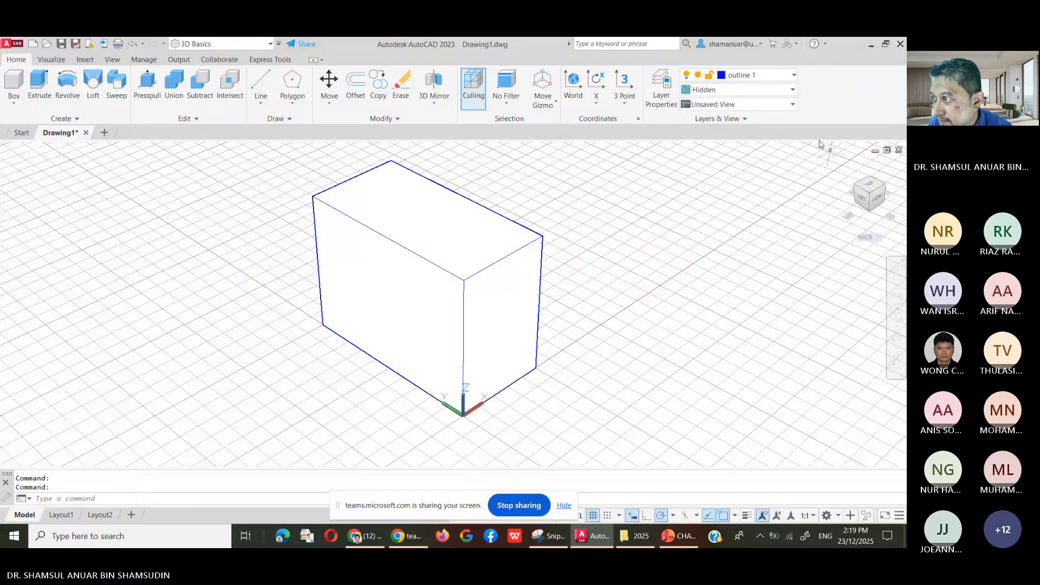
Show the box in the Wireframe visual style and then in the Sketchy visual style.
left_click(762, 89)
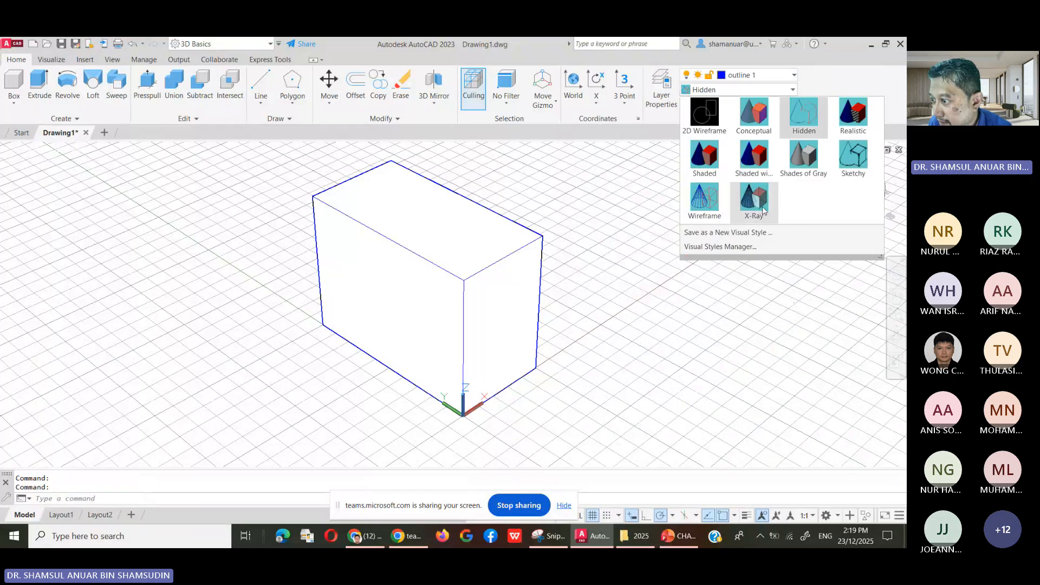
left_click(713, 209)
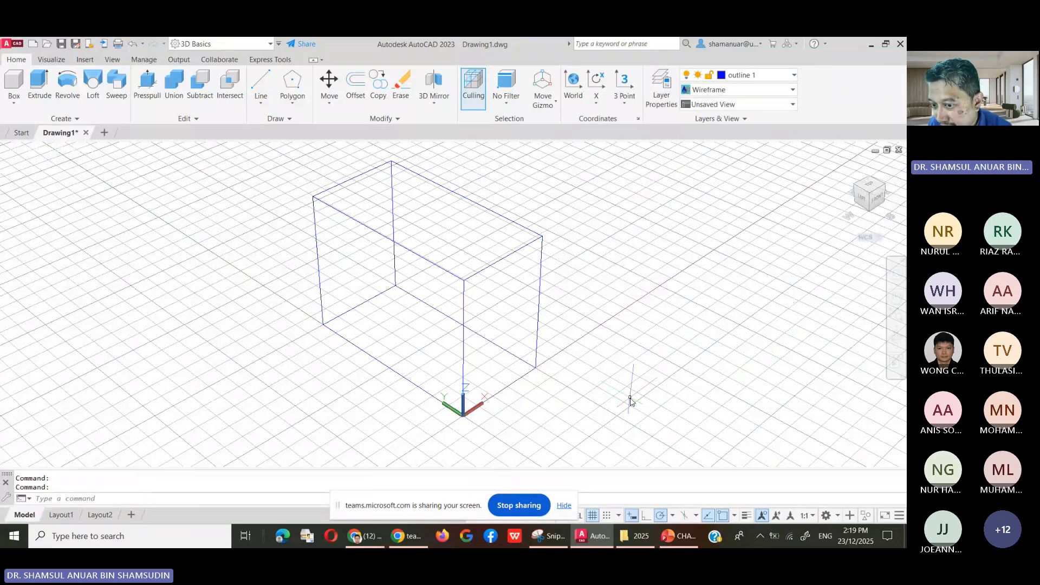
left_click(748, 91)
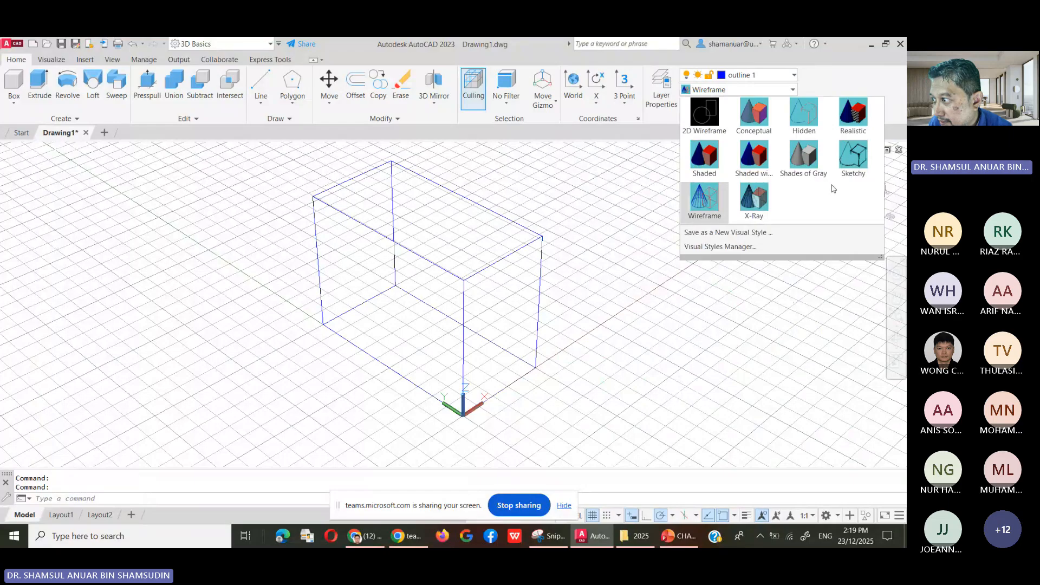
left_click(846, 153)
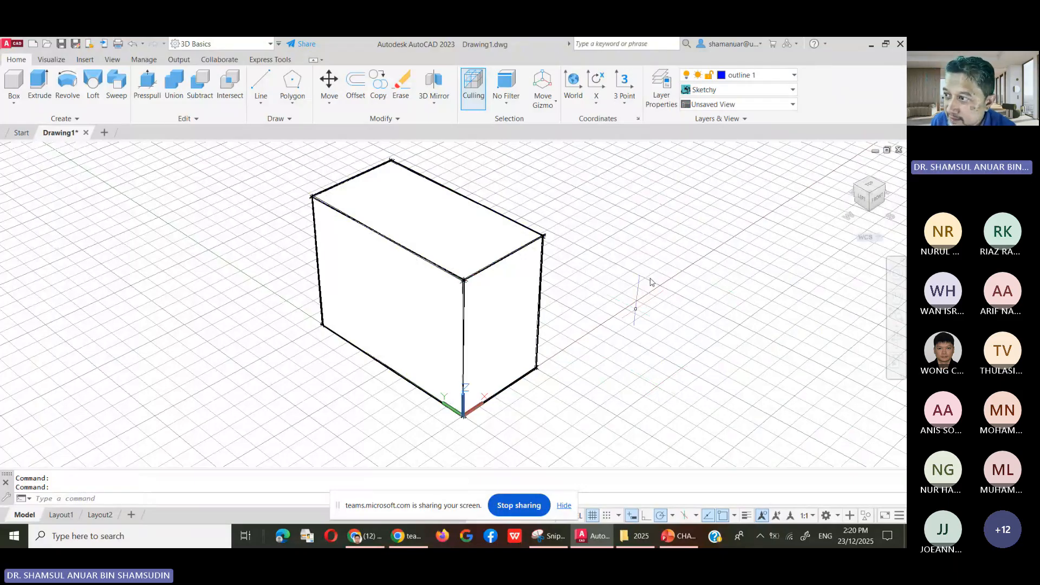
Set the visual style of the model view to X-Ray.
left_click(743, 90)
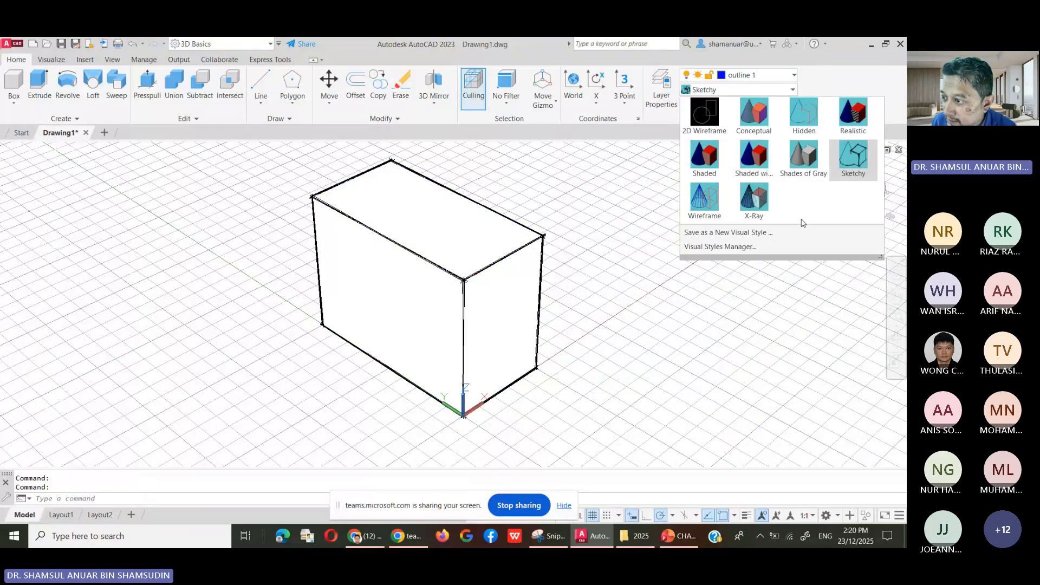
left_click(759, 198)
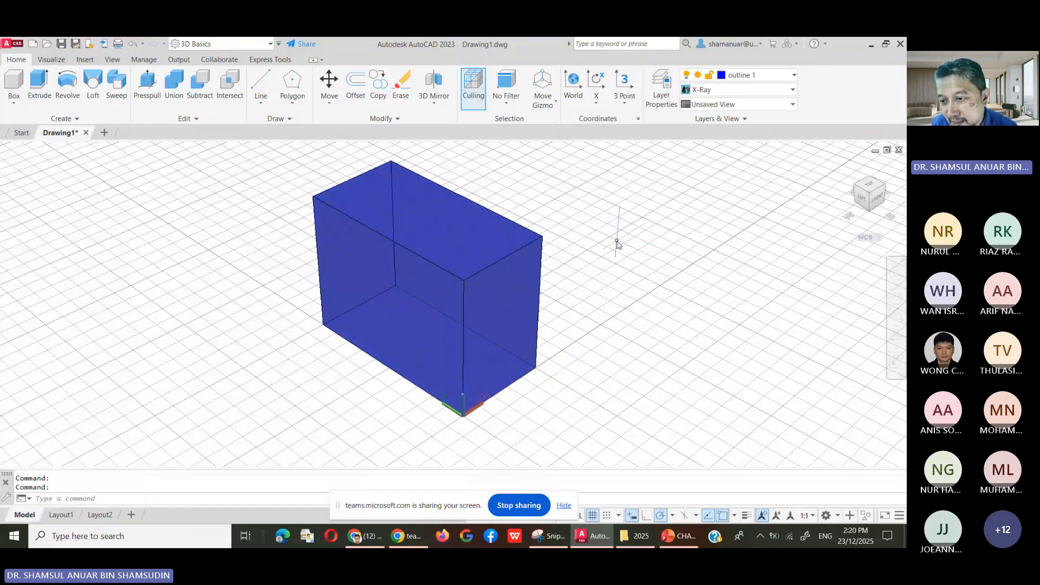
scroll(563, 194, "up", 2)
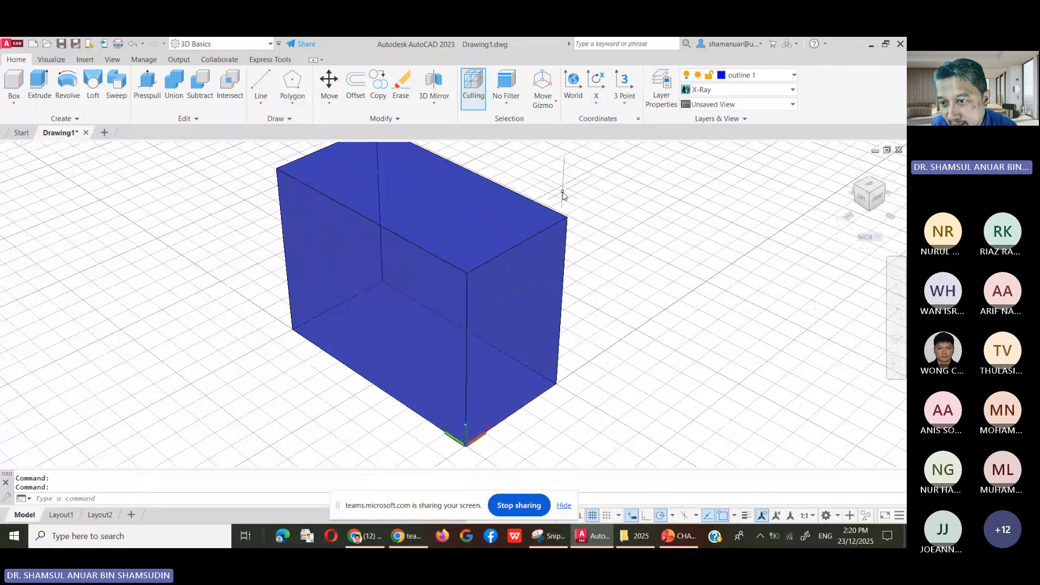
scroll(562, 194, "down", 2)
middle_click_drag(562, 190, 533, 213)
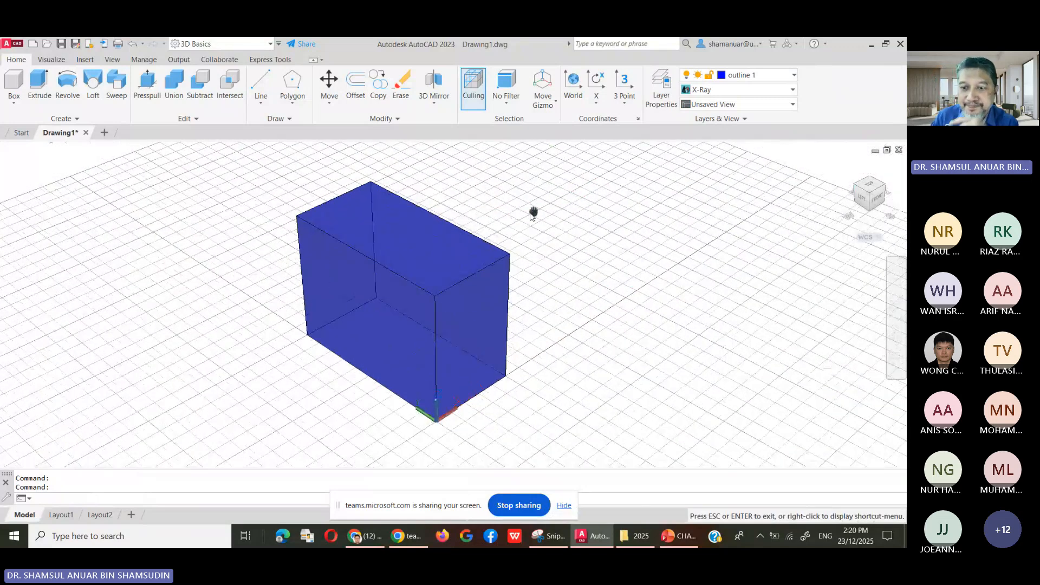
Move the solid box to the layer outline 3 and clear the selection.
left_click(492, 267)
left_click(755, 80)
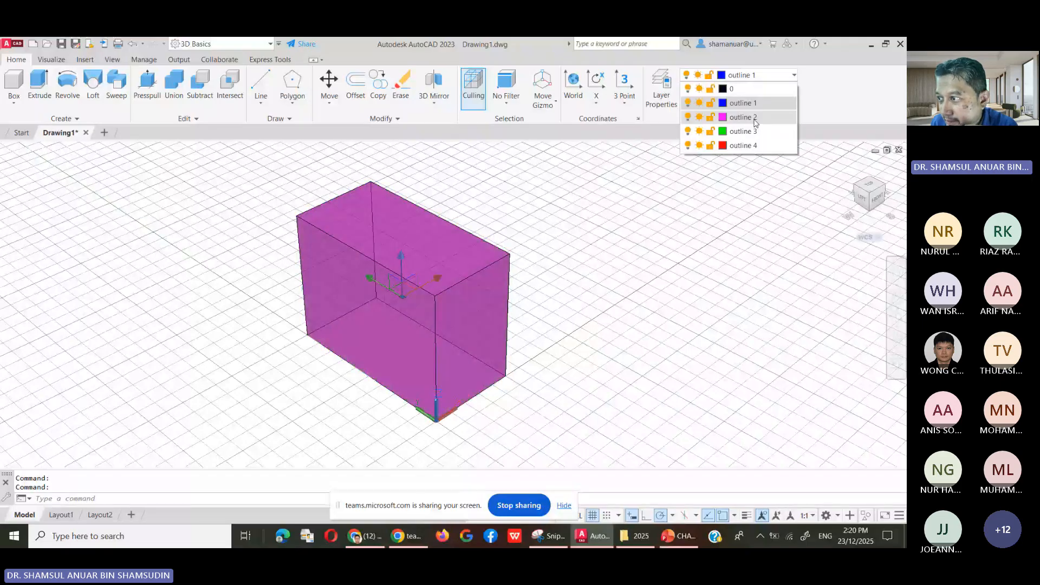
left_click(752, 132)
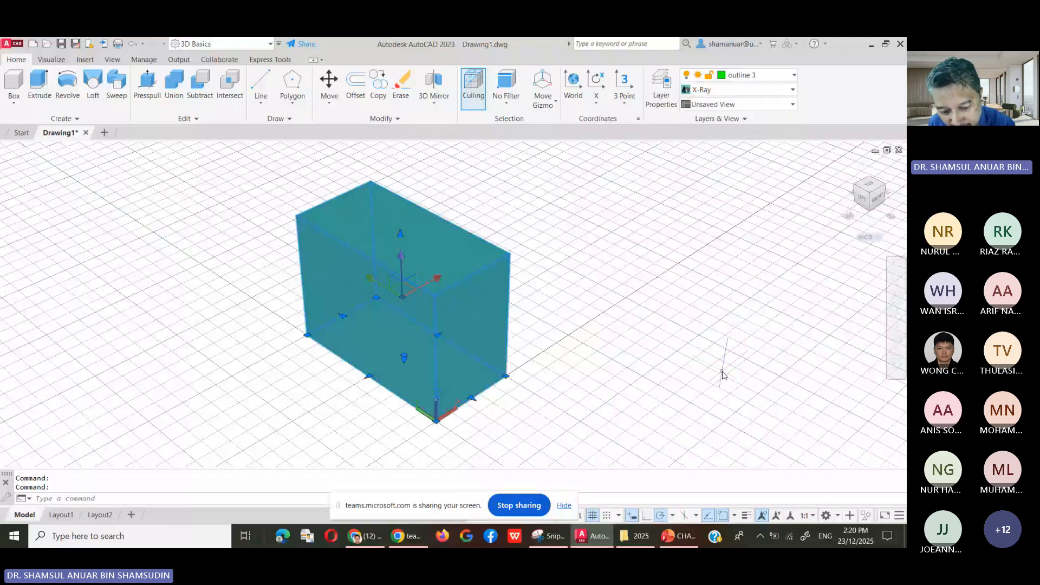
key("Escape")
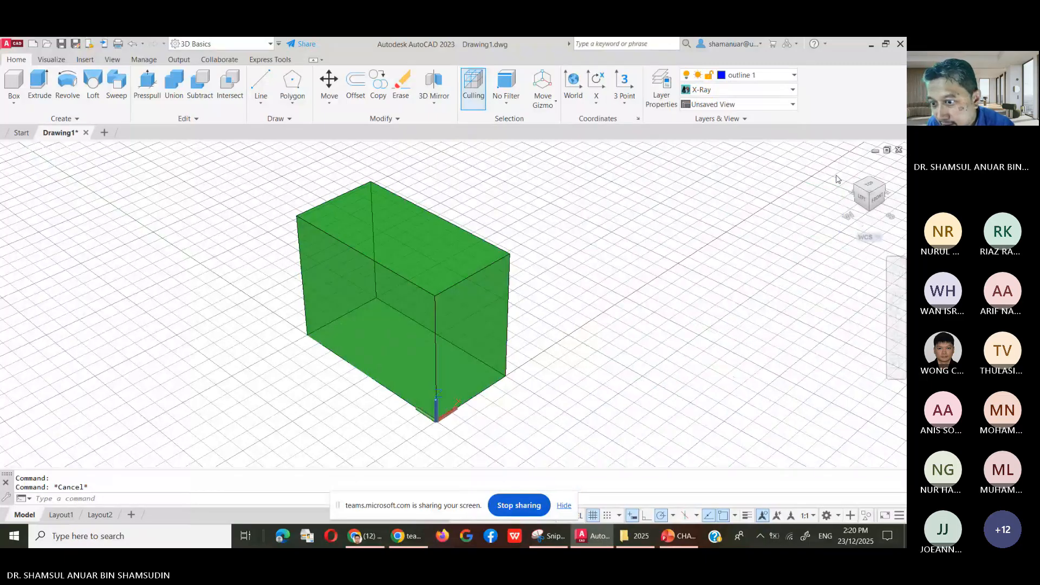
Show the box in parallel projection for comparison and return to perspective projection.
scroll(595, 260, "up", 1)
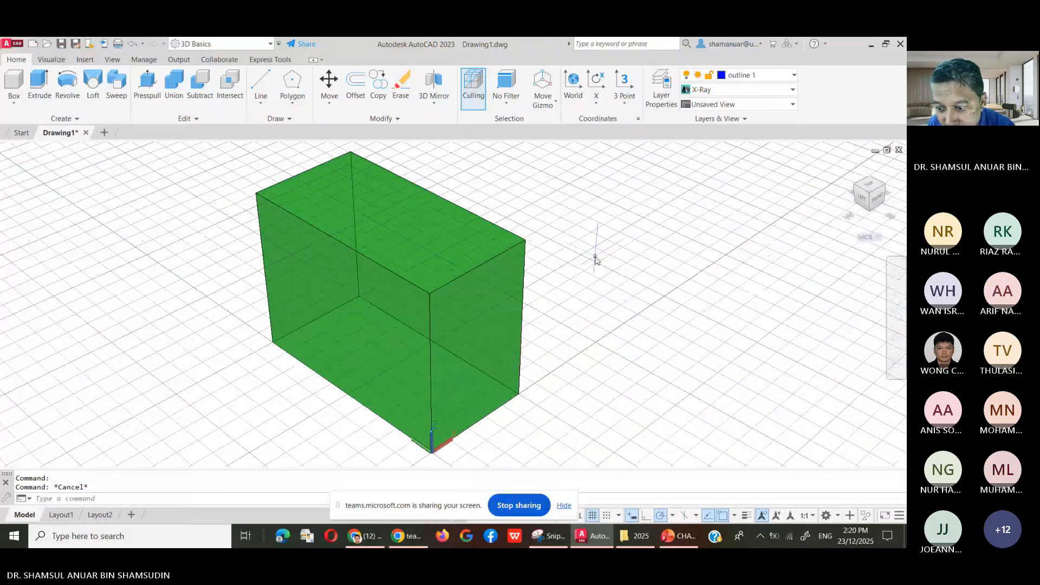
scroll(595, 255, "up", 1)
scroll(595, 251, "down", 1)
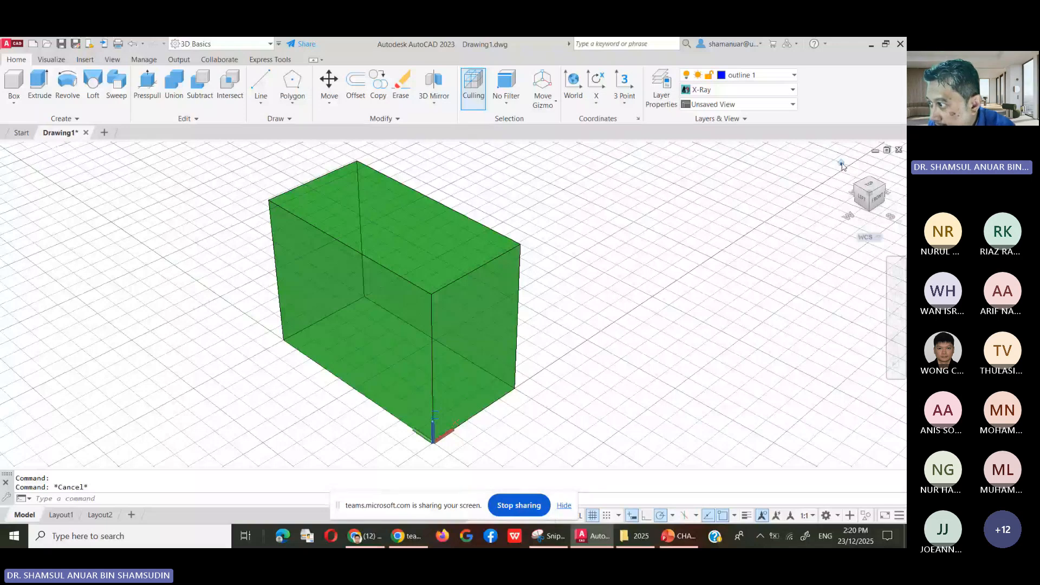
right_click(843, 166)
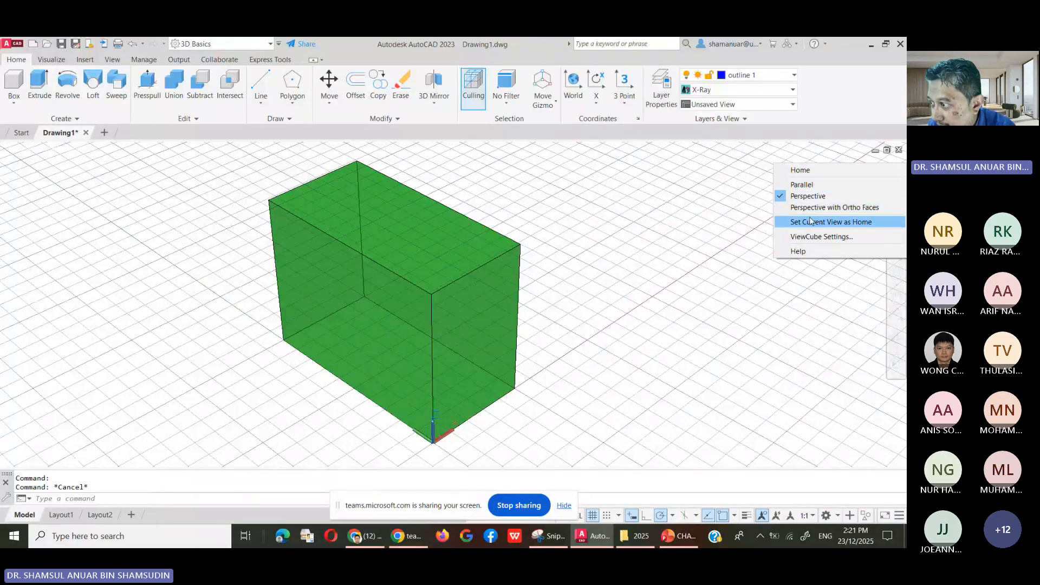
left_click(806, 187)
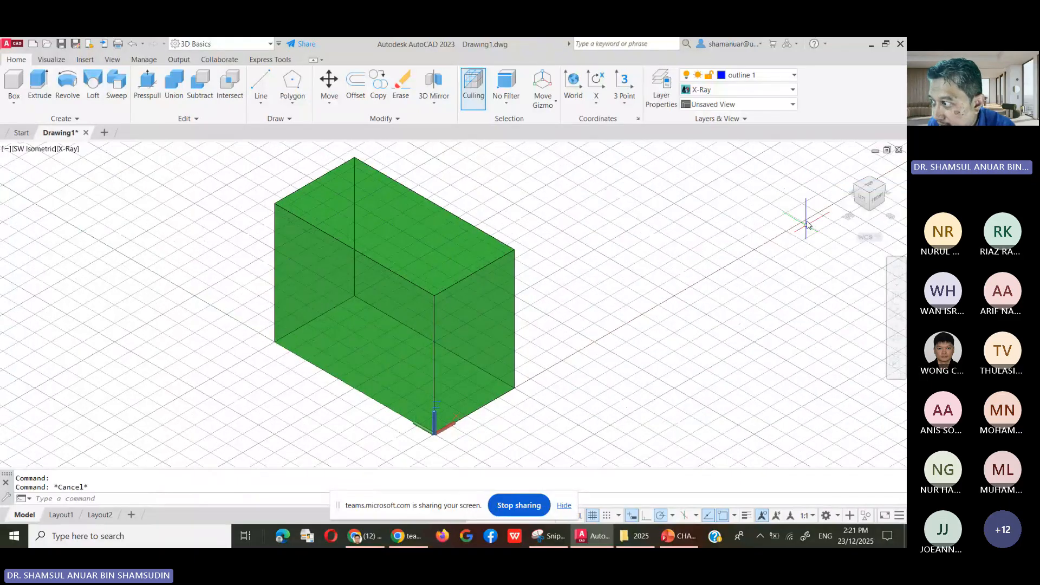
right_click(841, 167)
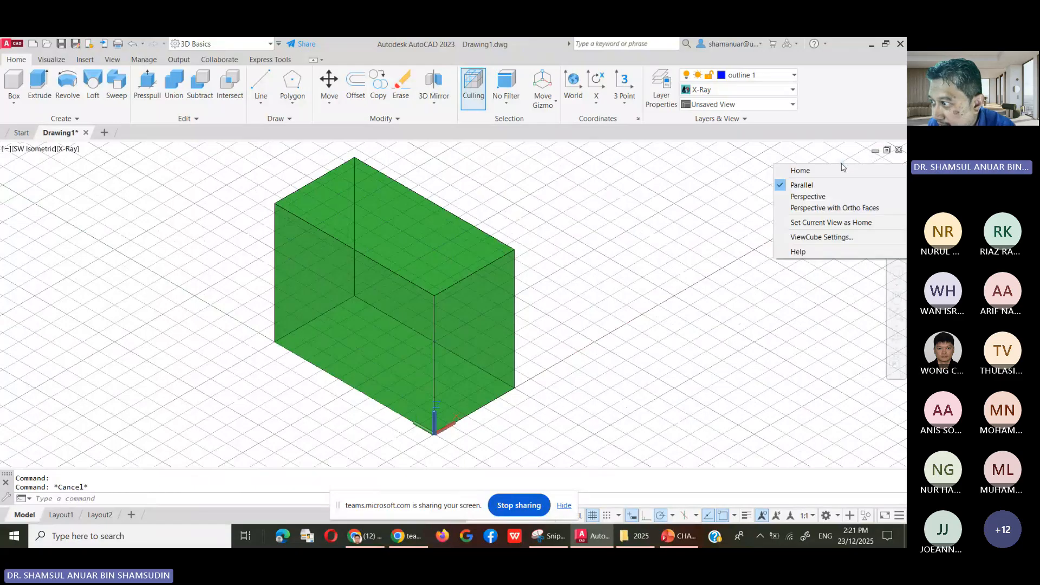
left_click(825, 198)
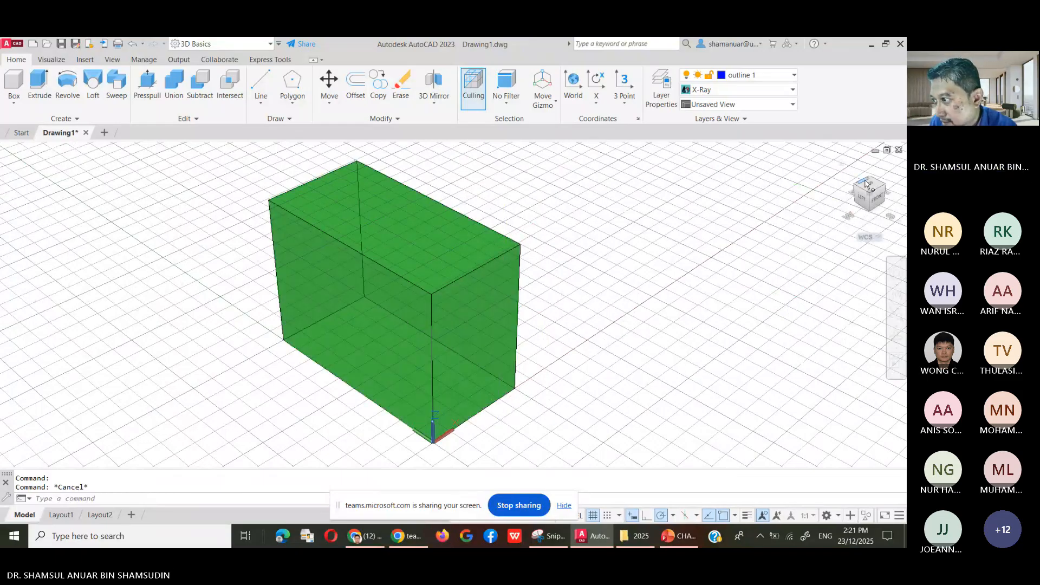
Set the view to parallel projection and inspect the box in it.
right_click(841, 165)
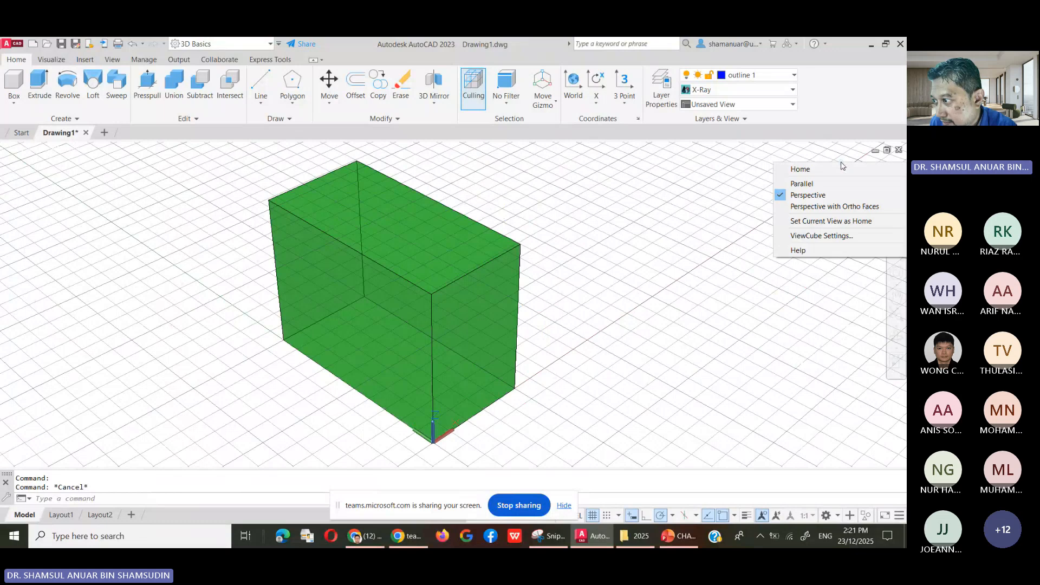
left_click(808, 183)
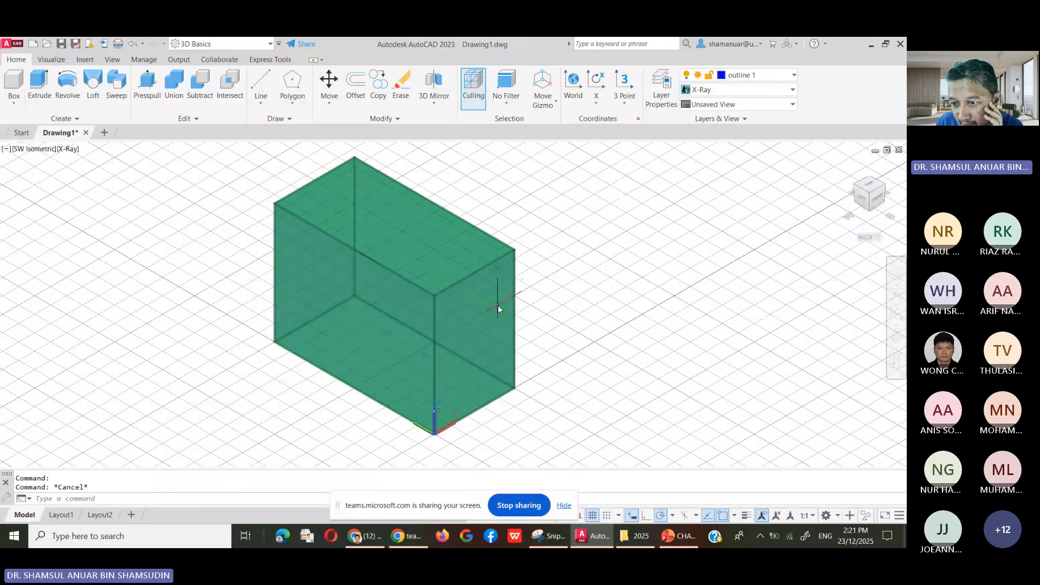
scroll(498, 307, "down", 2)
scroll(502, 325, "up", 3)
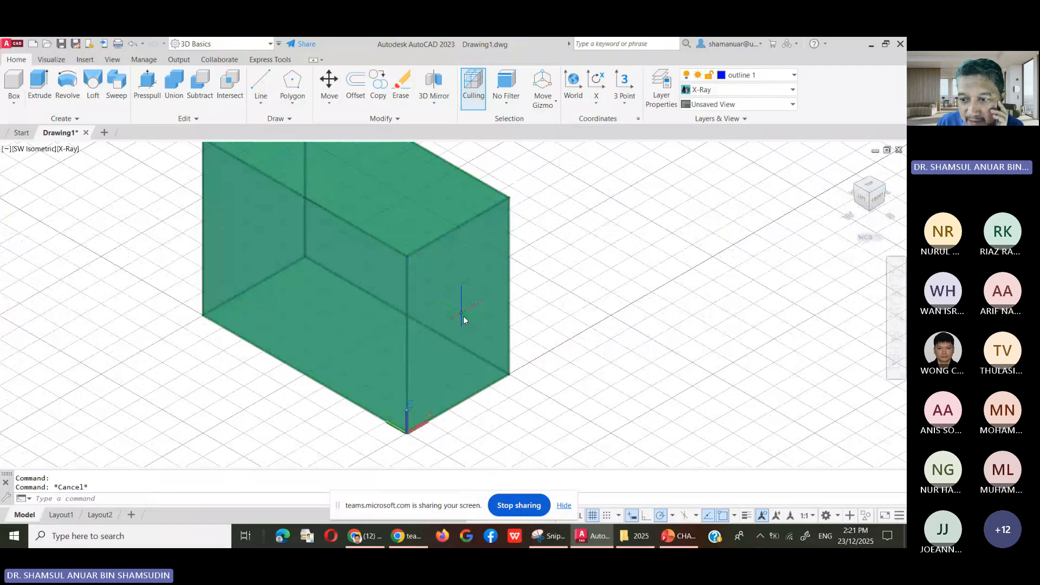
scroll(471, 326, "down", 2)
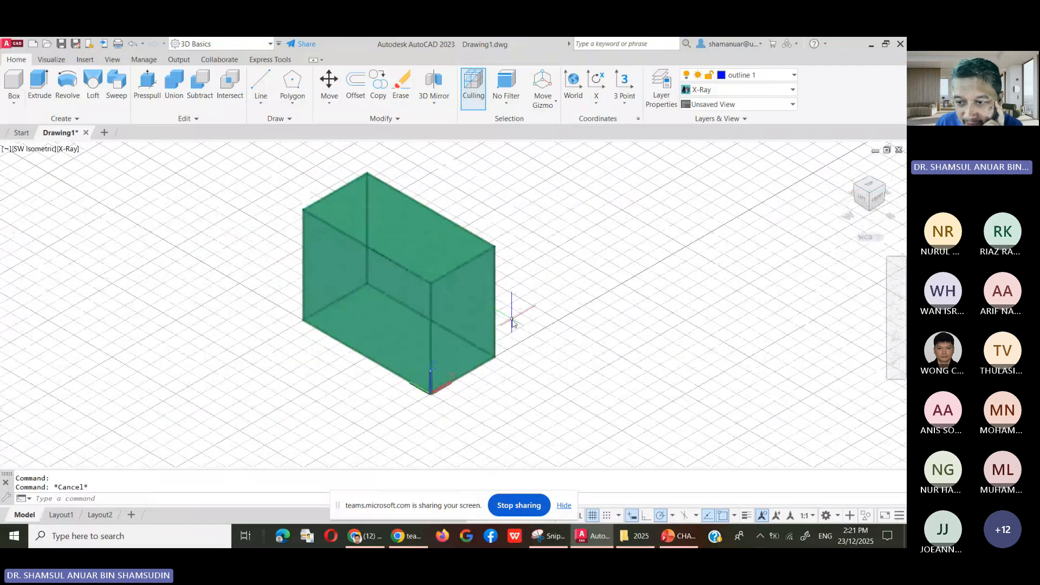
scroll(512, 323, "up", 2)
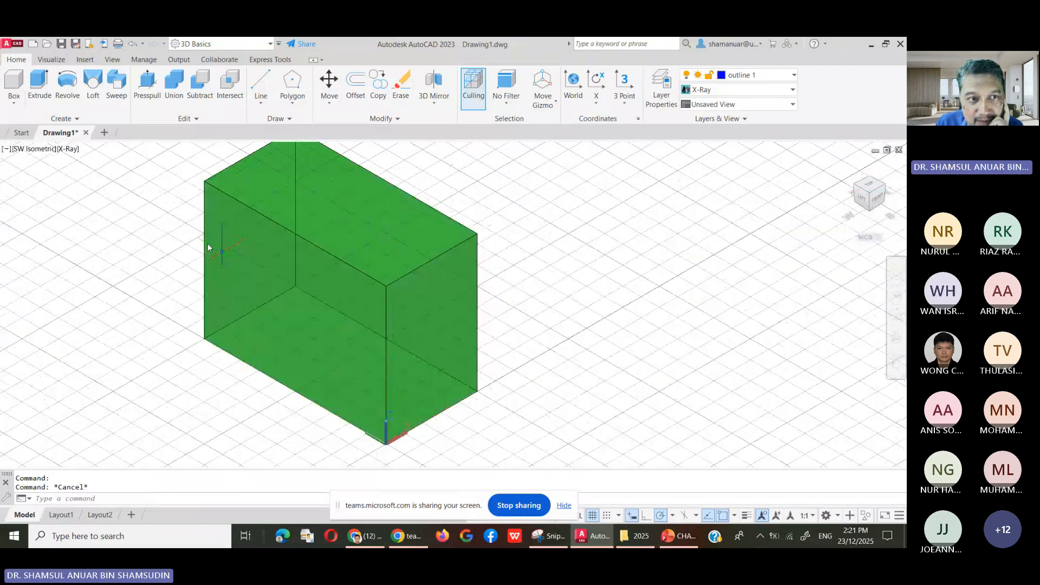
Start a cylinder and review the object snap and 3D object snap modes in the drafting settings.
left_click(18, 104)
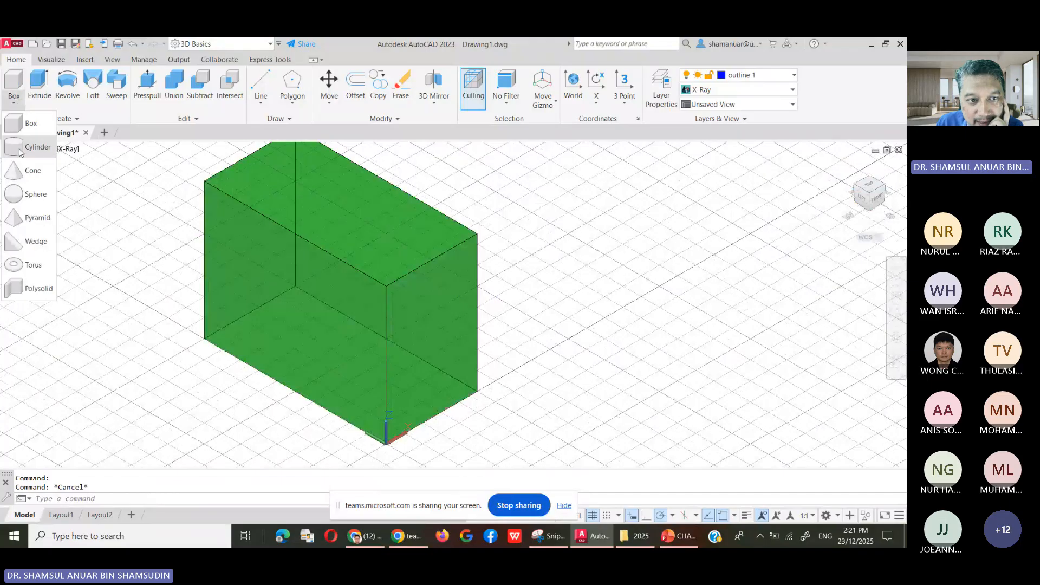
left_click(21, 147)
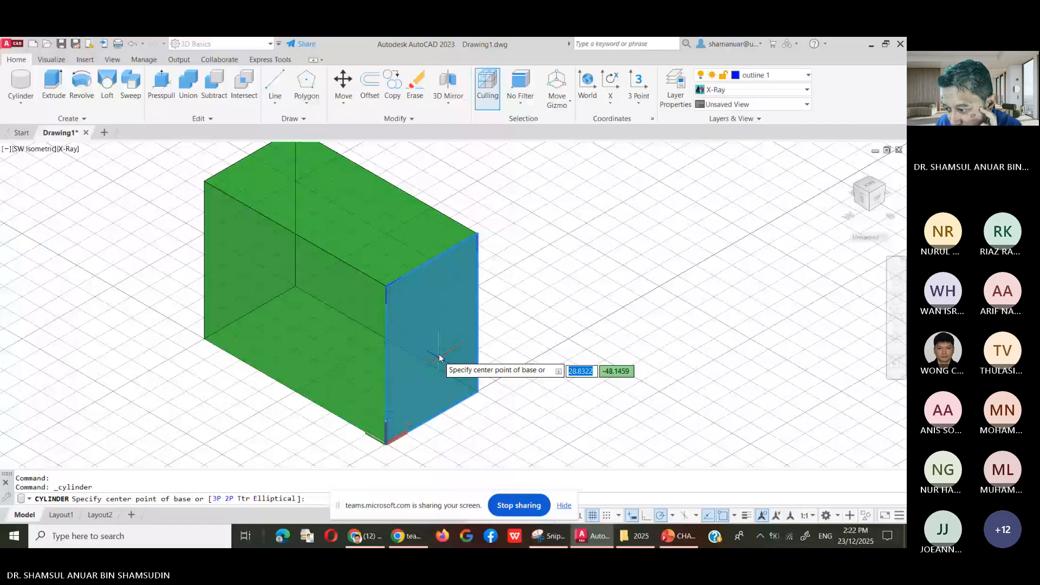
left_click(735, 516)
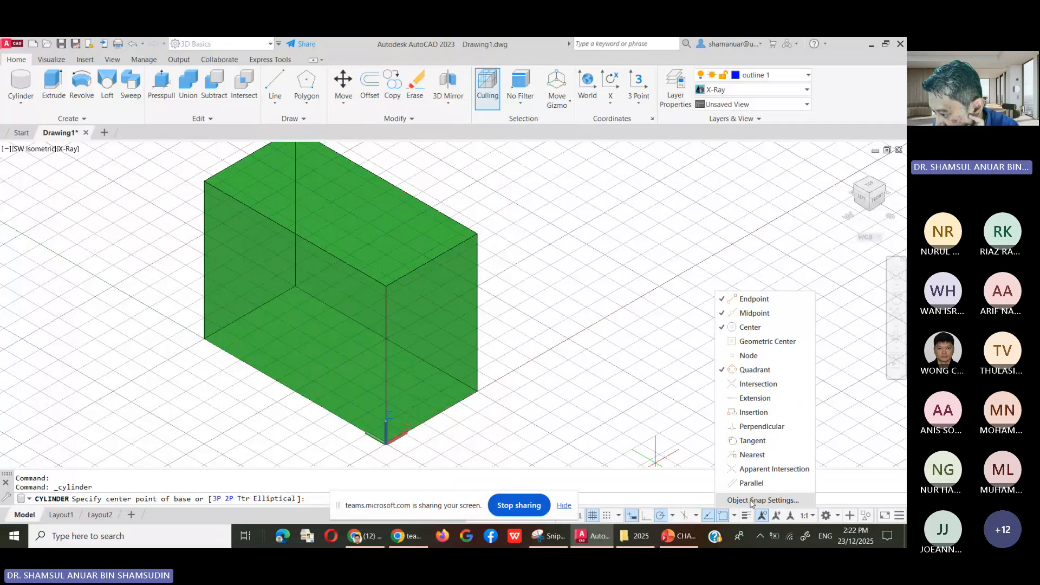
left_click(751, 500)
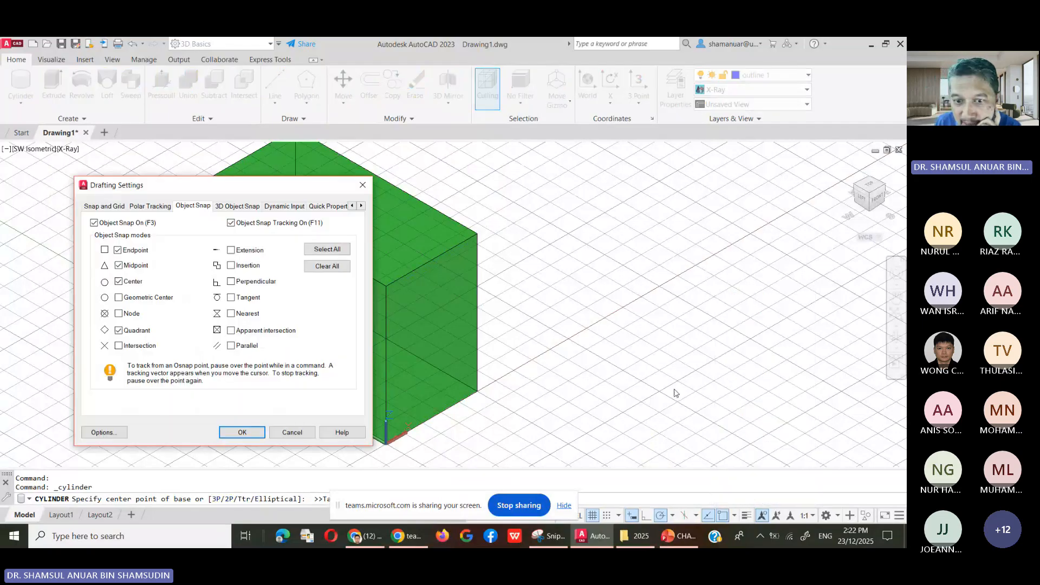
left_click(241, 209)
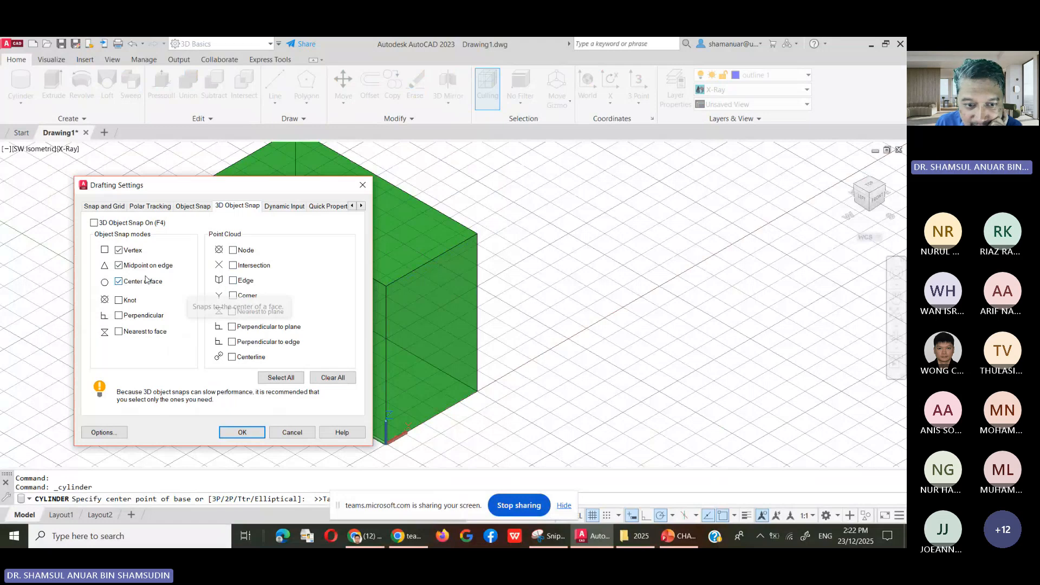
left_click(185, 208)
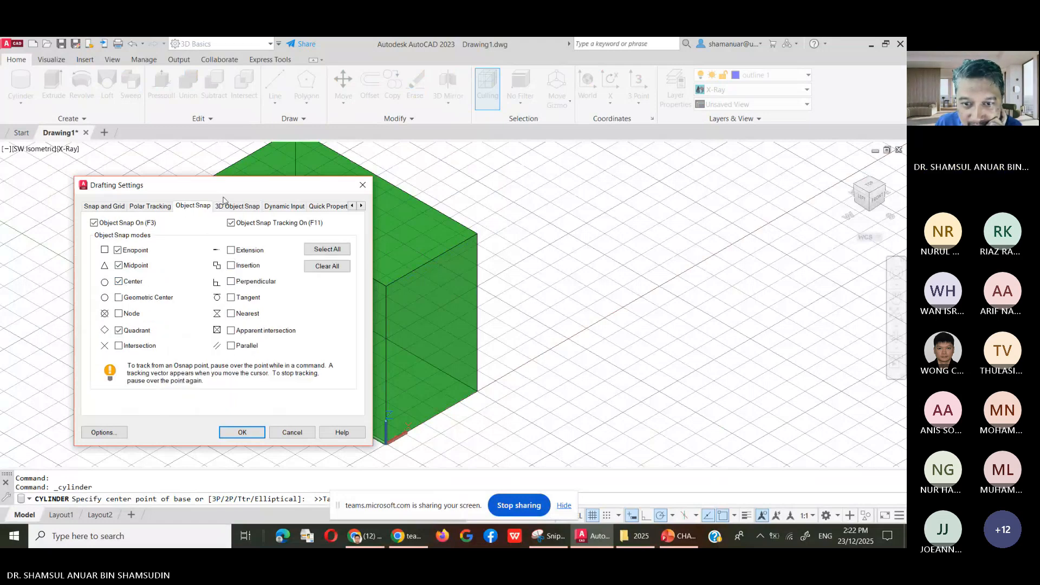
left_click(240, 208)
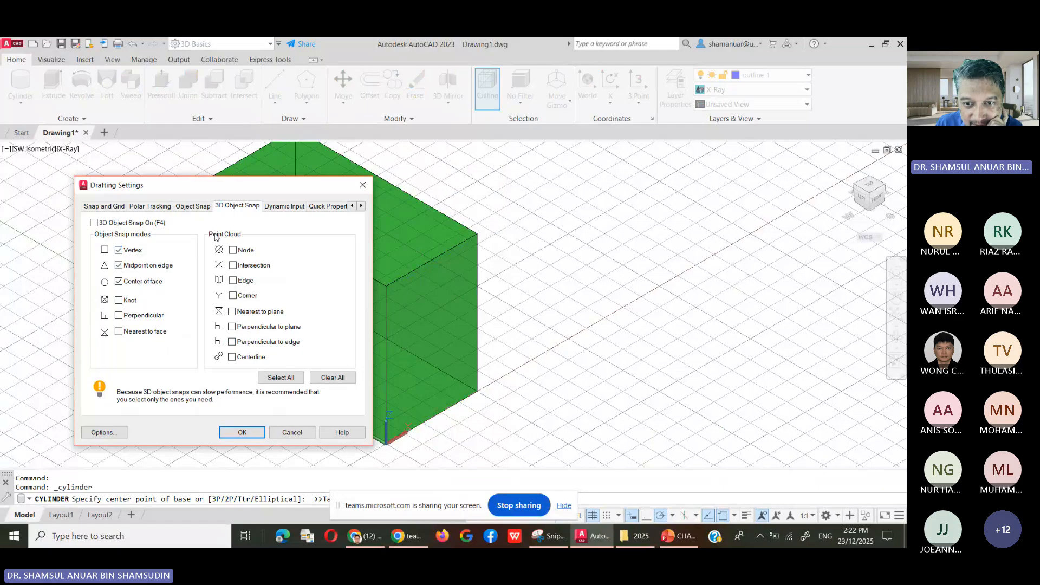
left_click(196, 208)
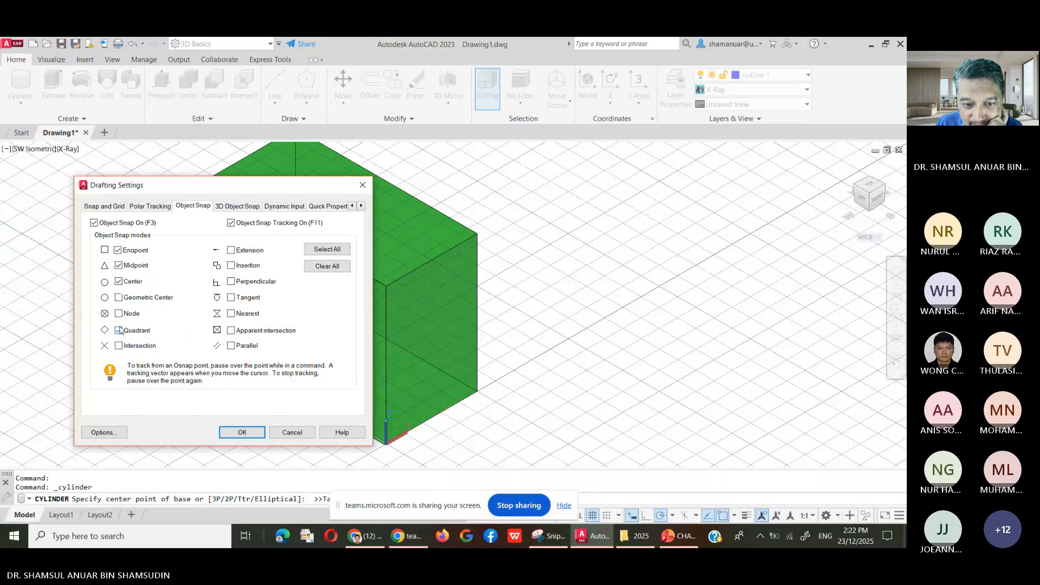
left_click(232, 209)
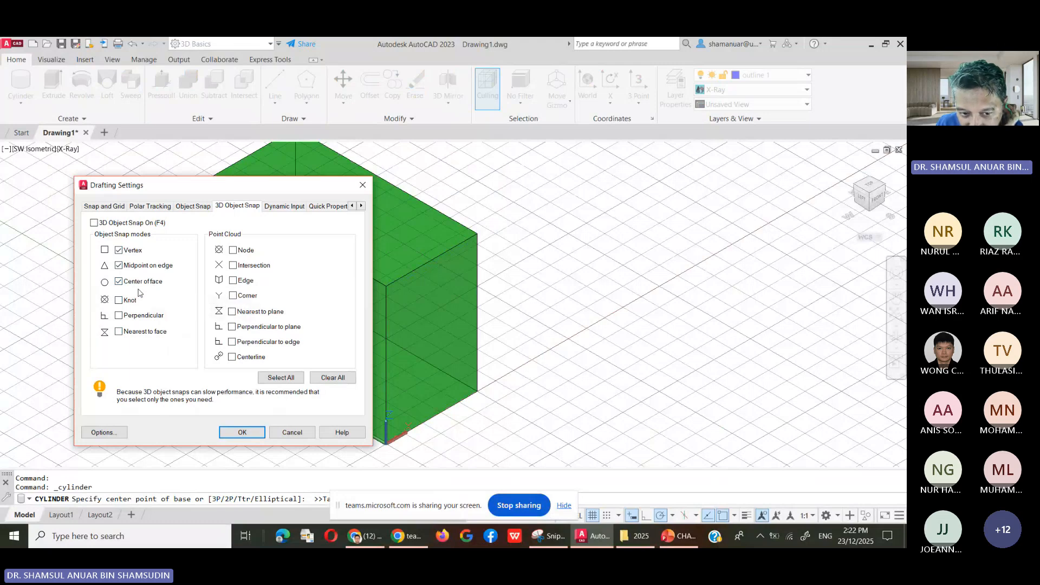
left_click(242, 431)
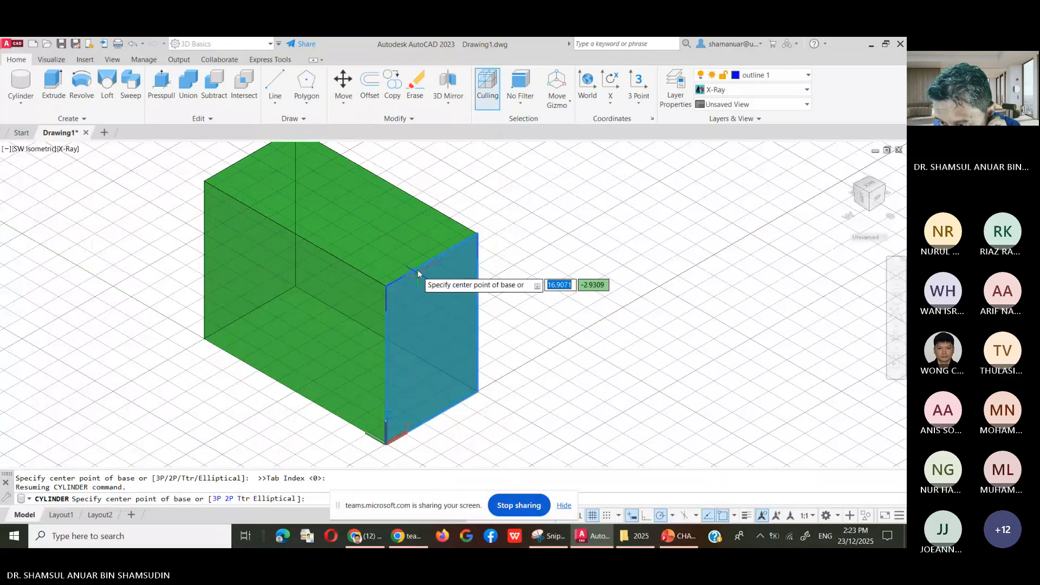
Place the cylinder's base centre on the box's narrow front face using the 3D Center of face snap override.
right_click(432, 343)
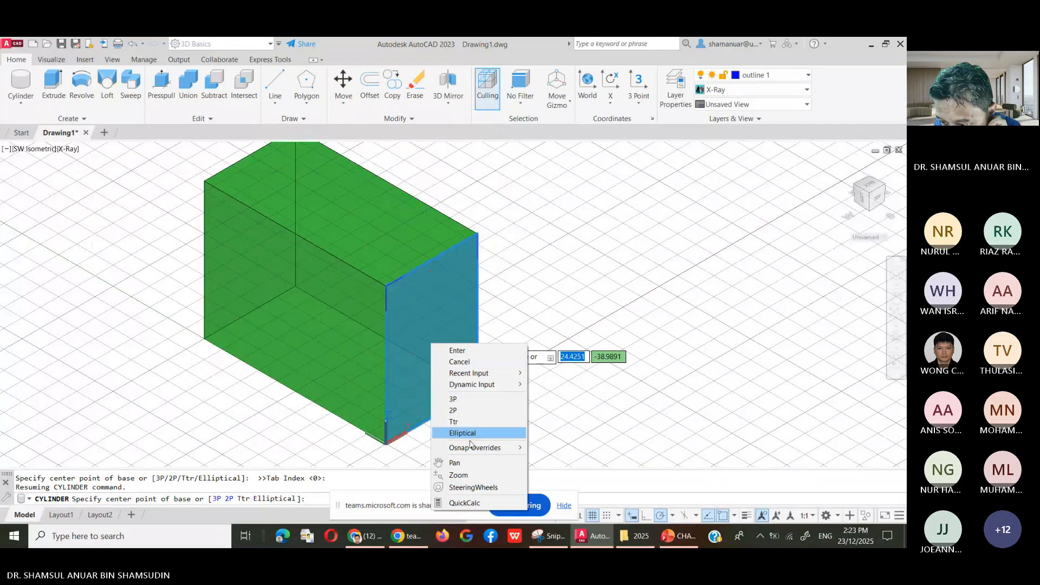
mouse_move(472, 447)
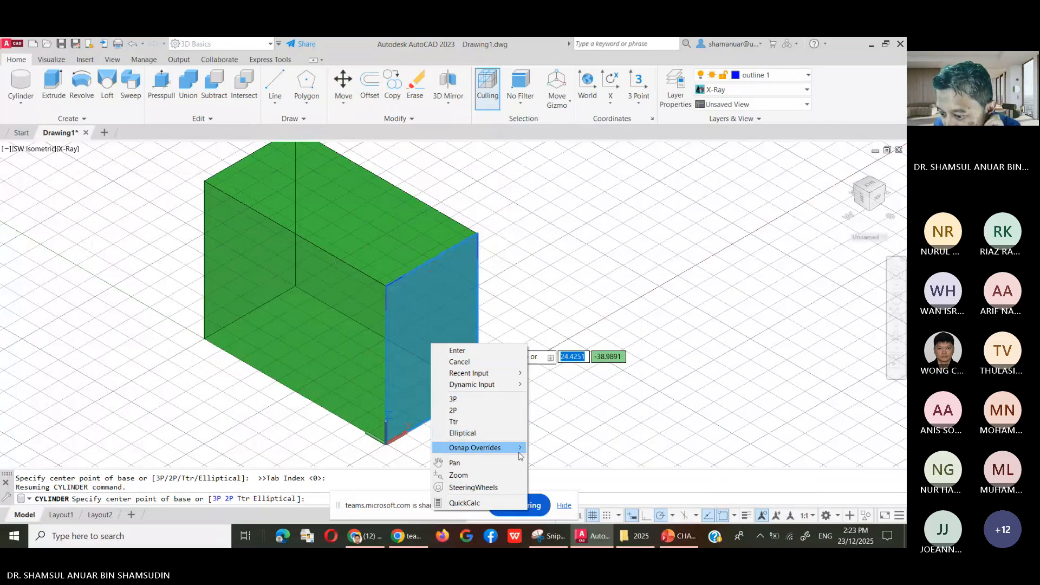
mouse_move(511, 452)
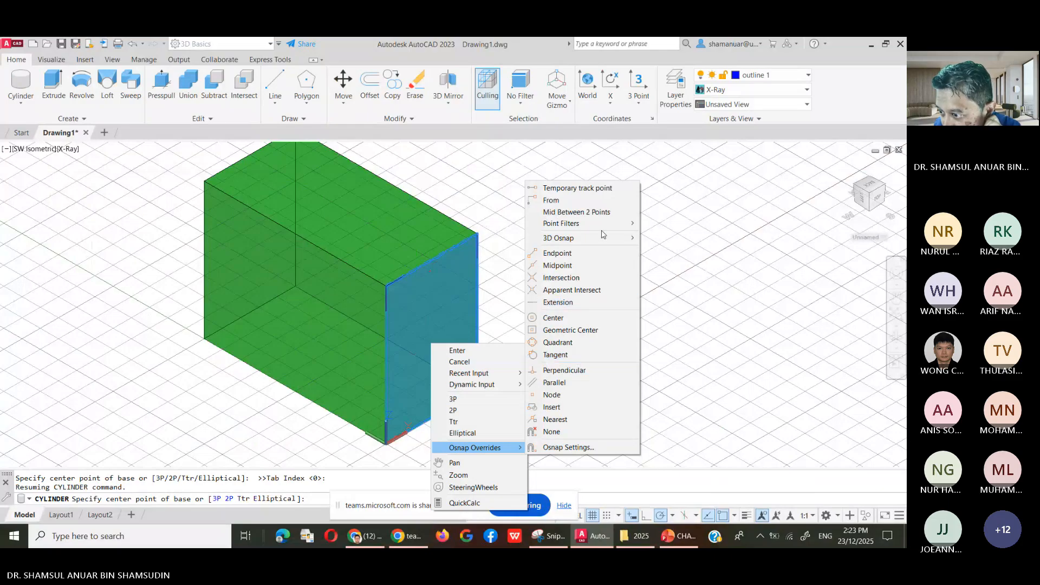
mouse_move(603, 237)
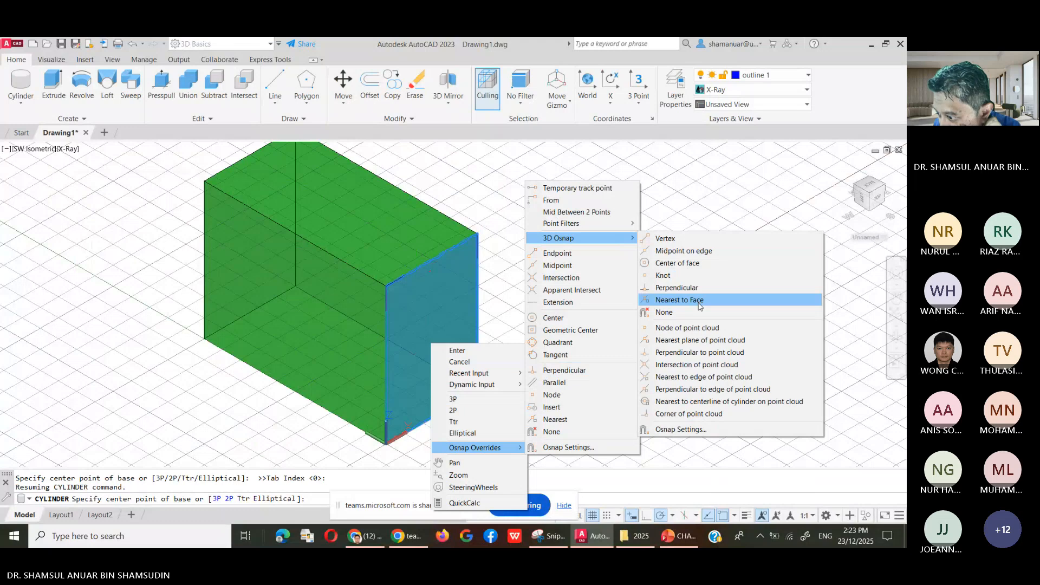
left_click(702, 265)
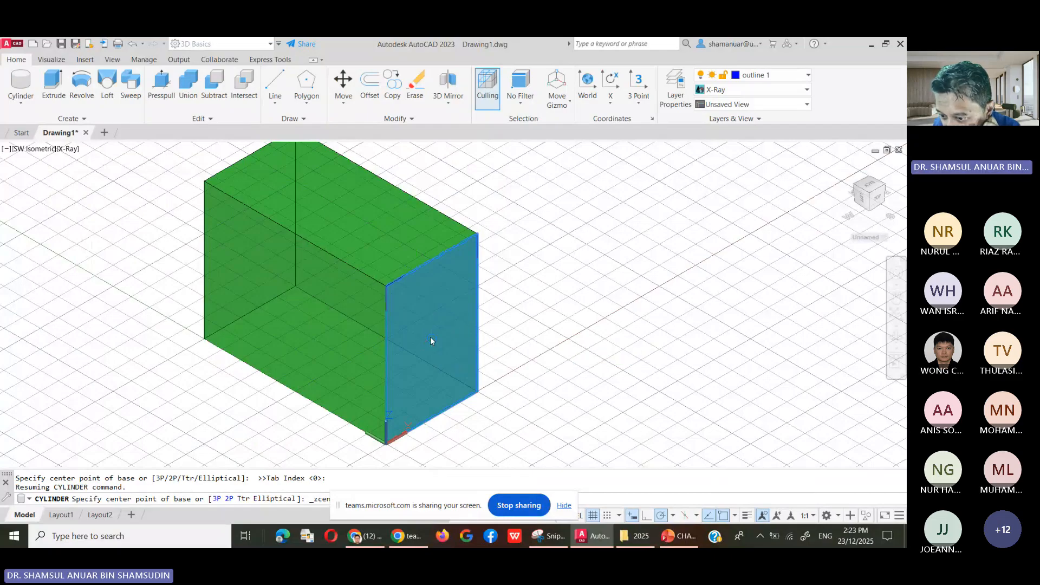
left_click(430, 339)
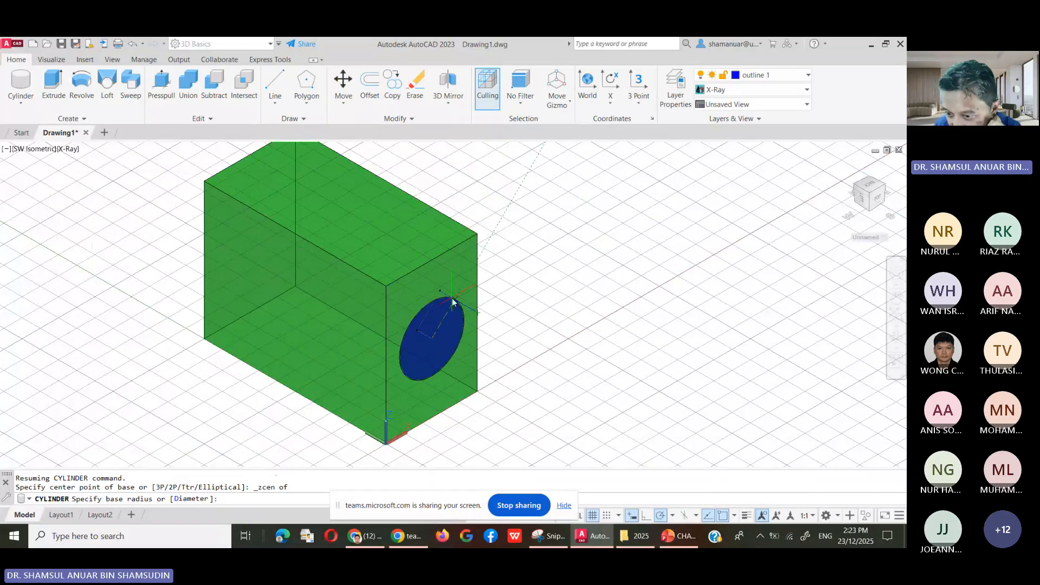
Give the cylinder a base radius of 15 and a height of 60, extending outward from the box.
type("15")
key("Return")
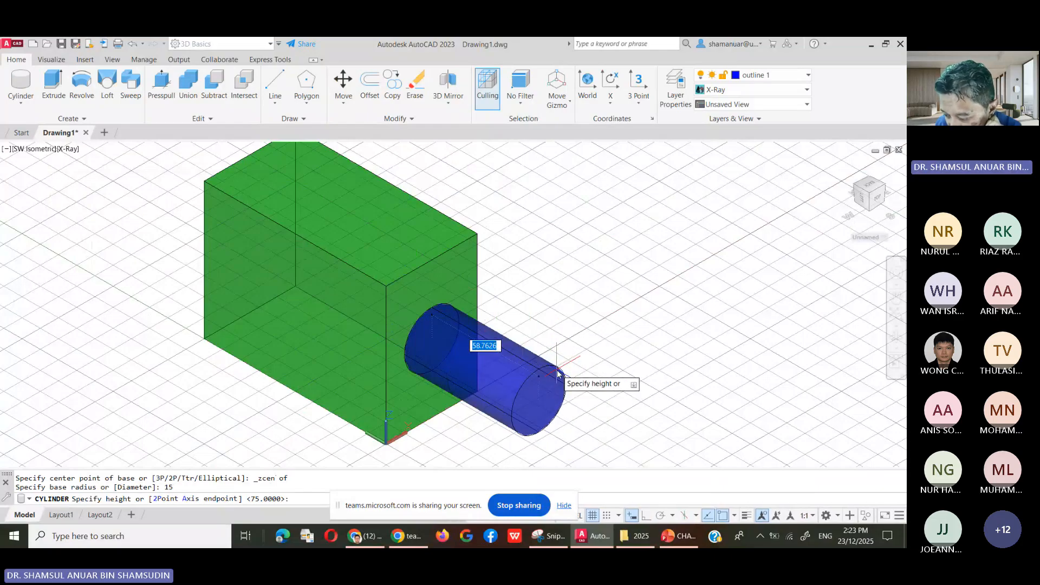
type("60")
key("Return")
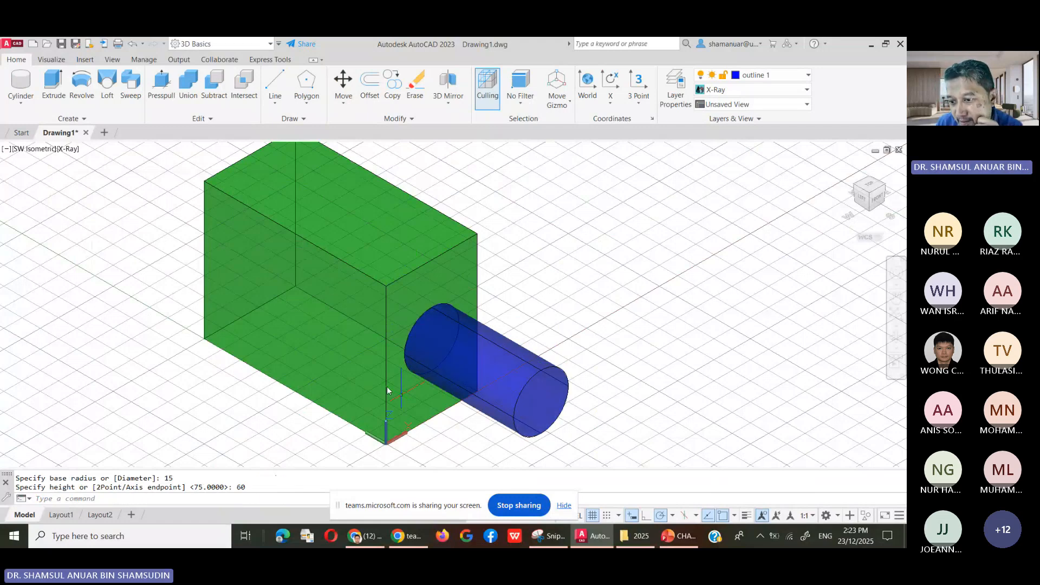
Inspect the box with its cylinder and make outline 2 the current layer.
scroll(387, 388, "down", 2)
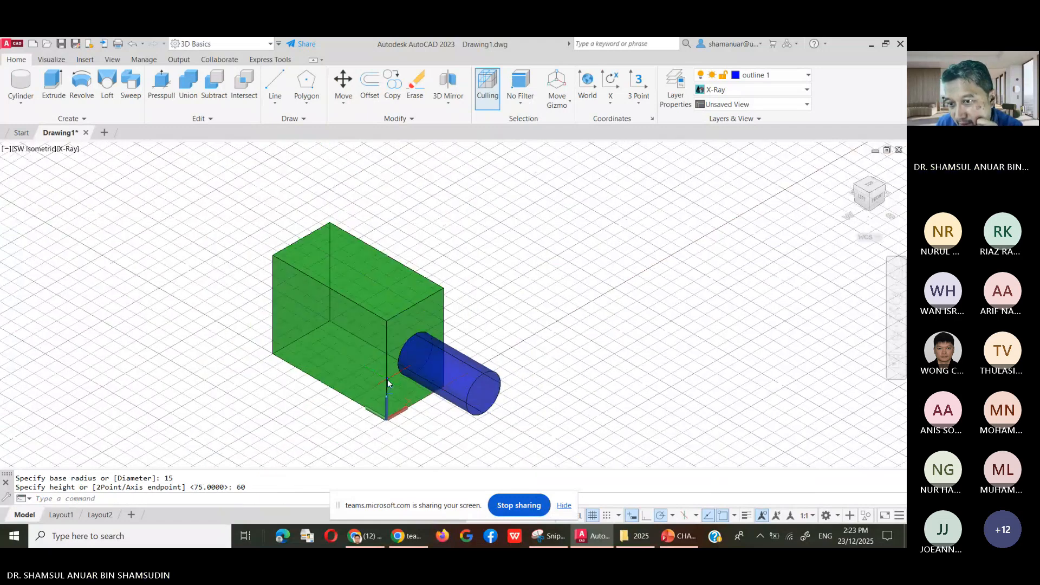
scroll(396, 375, "up", 3)
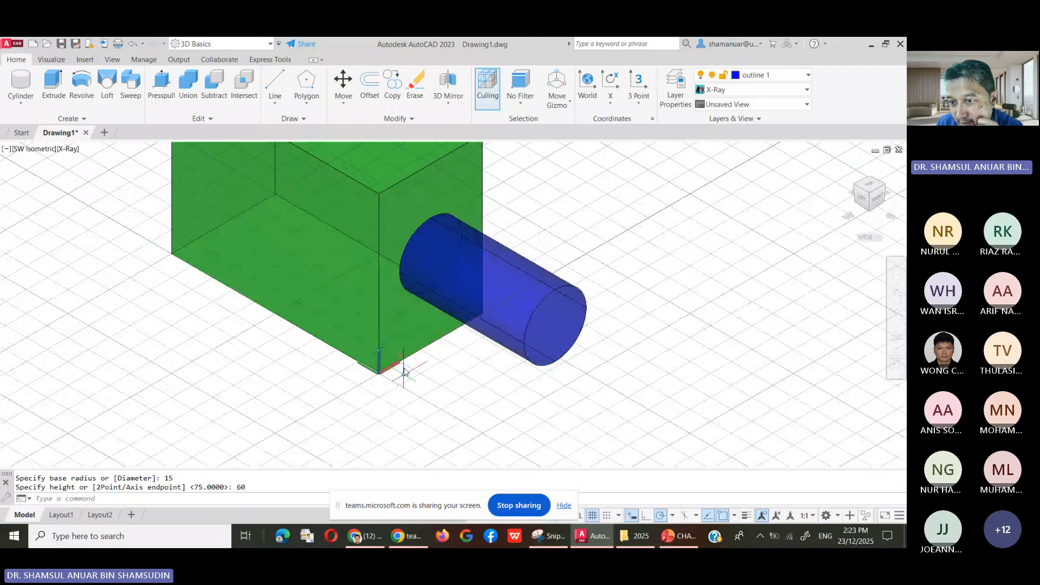
scroll(404, 372, "down", 2)
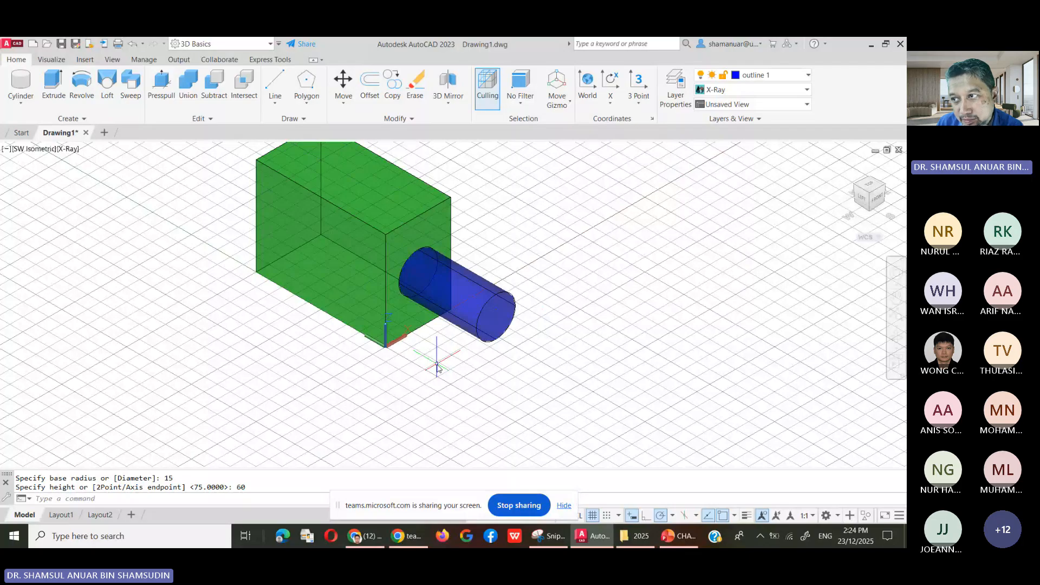
scroll(303, 374, "down", 2)
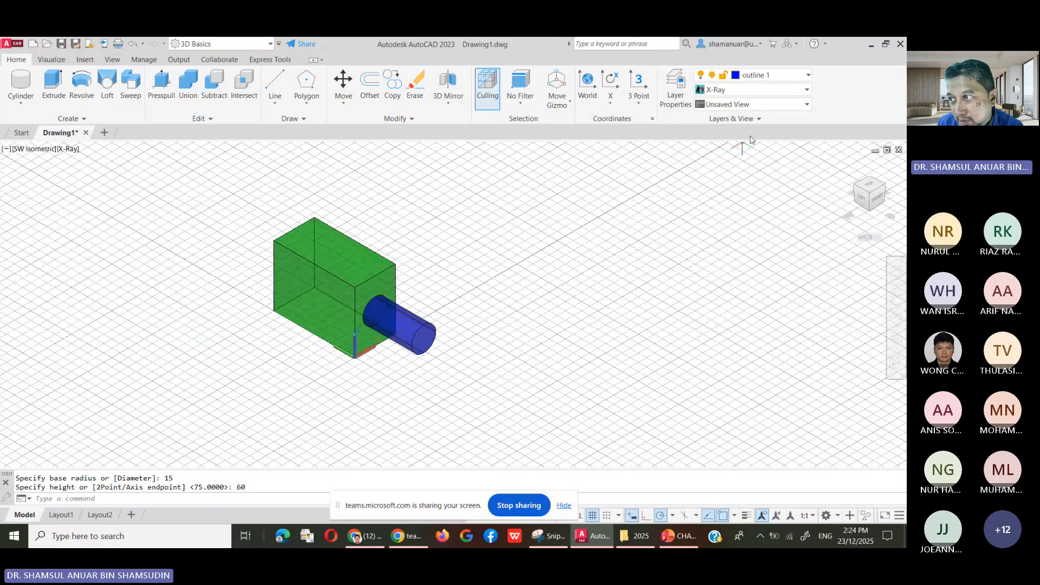
left_click(765, 75)
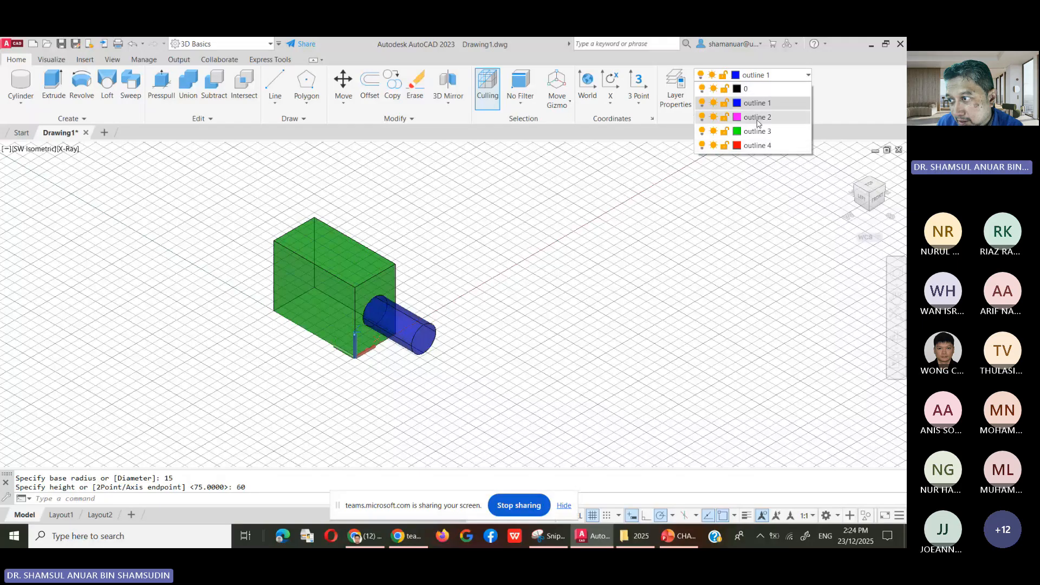
left_click(758, 117)
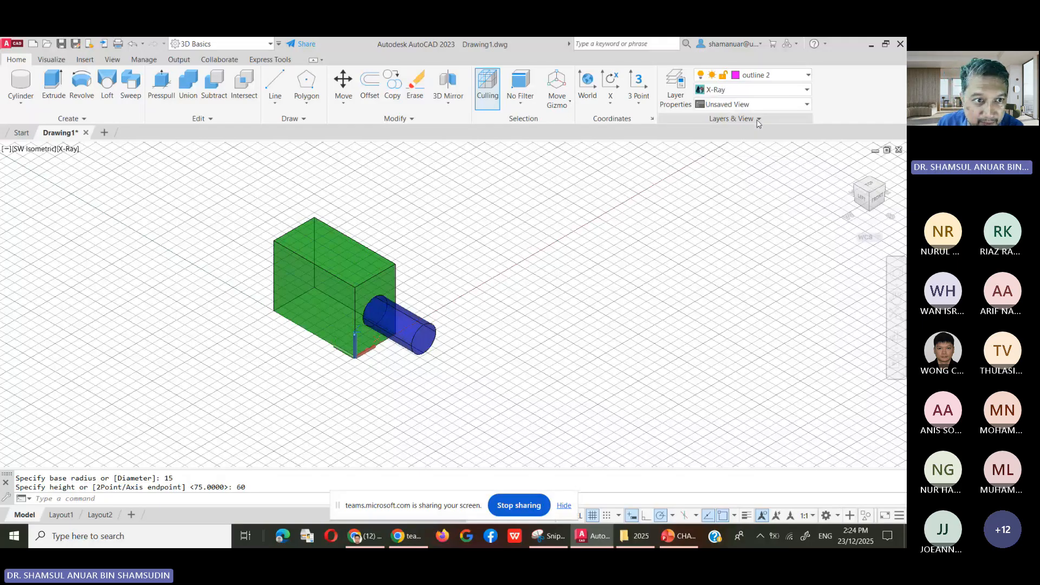
Start the Wedge command and orbit the model to show the box's end face opposite the cylinder.
left_click(21, 102)
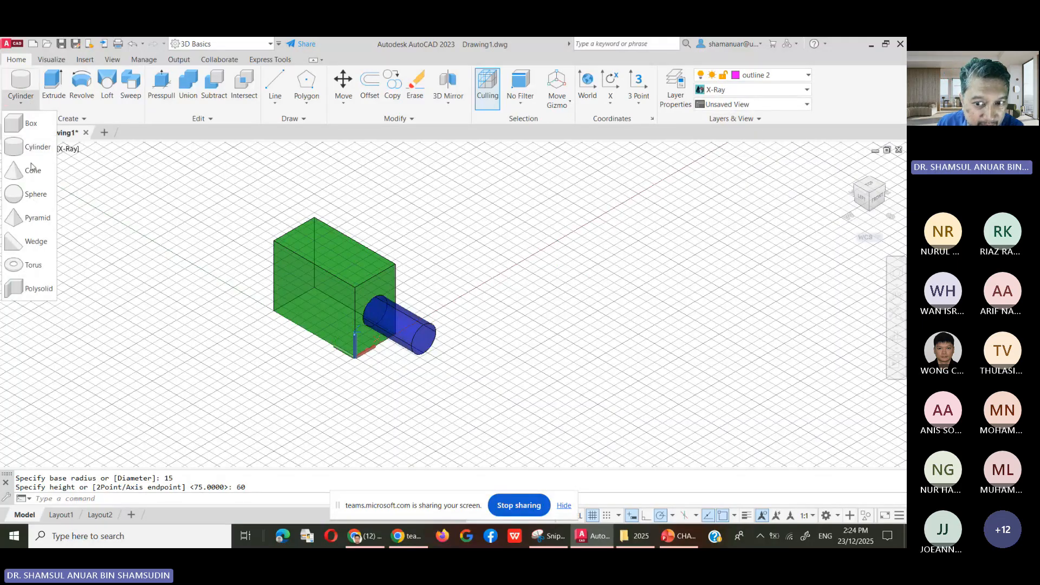
left_click(25, 243)
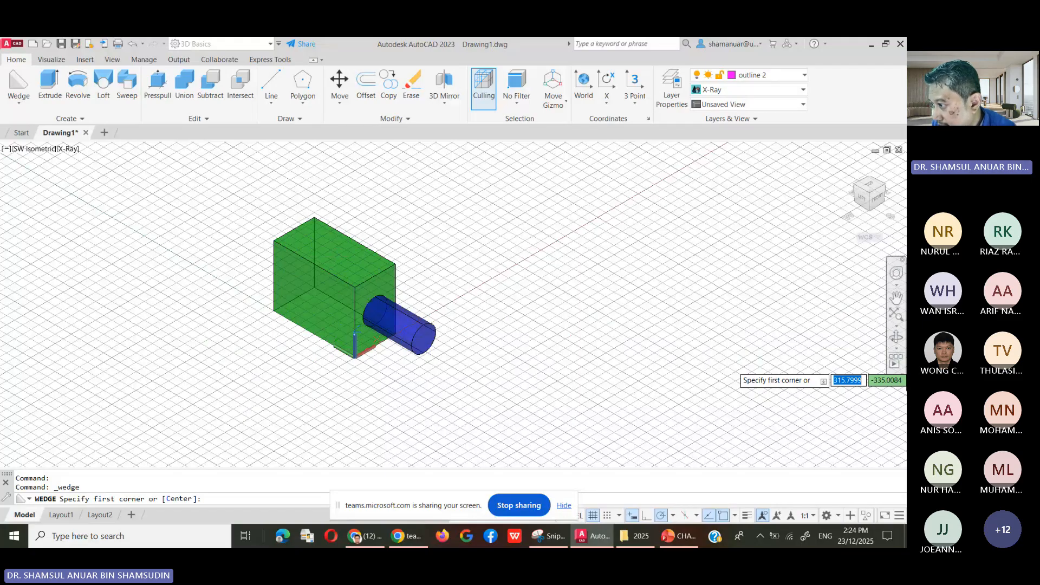
left_click(897, 338)
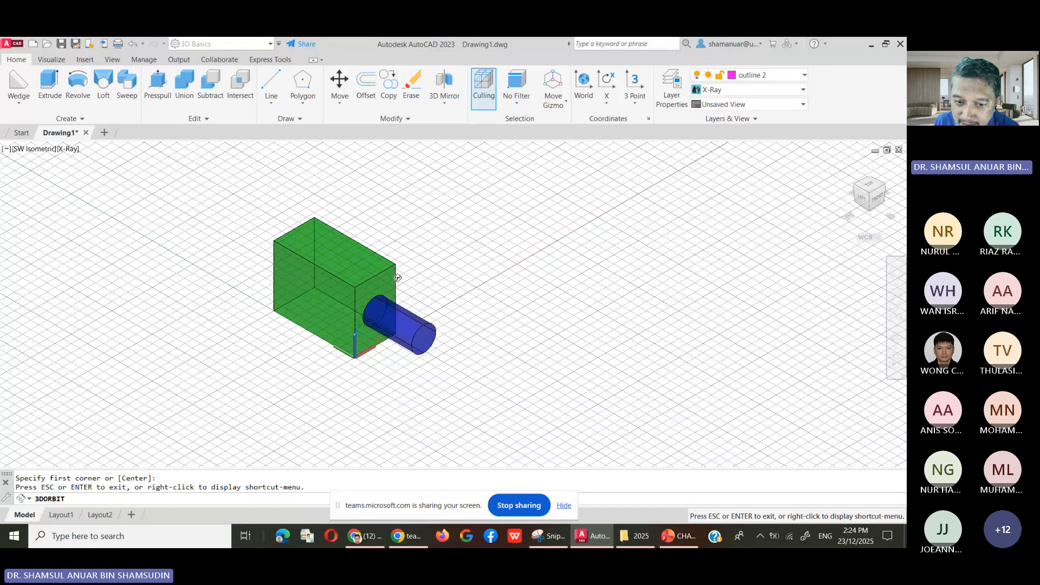
left_click_drag(403, 276, 529, 245)
mouse_move(285, 346)
left_mouse_down()
mouse_move(280, 282)
mouse_move(287, 290)
mouse_move(260, 260)
mouse_move(218, 265)
mouse_move(211, 332)
mouse_move(311, 258)
mouse_move(286, 263)
mouse_move(280, 288)
mouse_move(281, 248)
mouse_move(202, 283)
mouse_move(239, 219)
mouse_move(316, 244)
mouse_move(329, 317)
mouse_move(237, 244)
mouse_move(293, 265)
mouse_move(286, 300)
mouse_move(321, 248)
mouse_move(281, 237)
mouse_move(273, 258)
mouse_move(261, 240)
mouse_move(247, 257)
left_mouse_up()
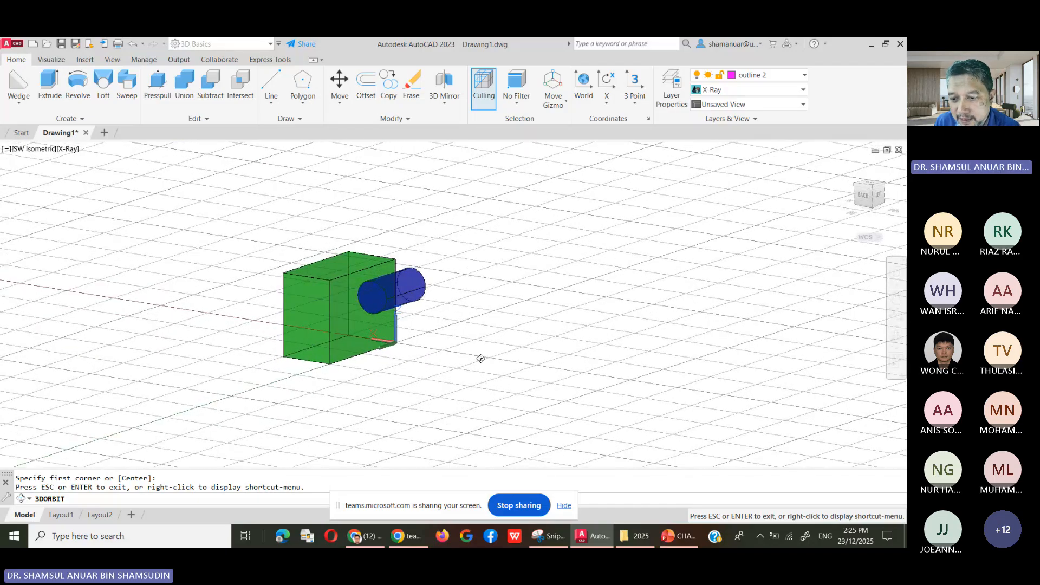
left_click_drag(481, 358, 465, 369)
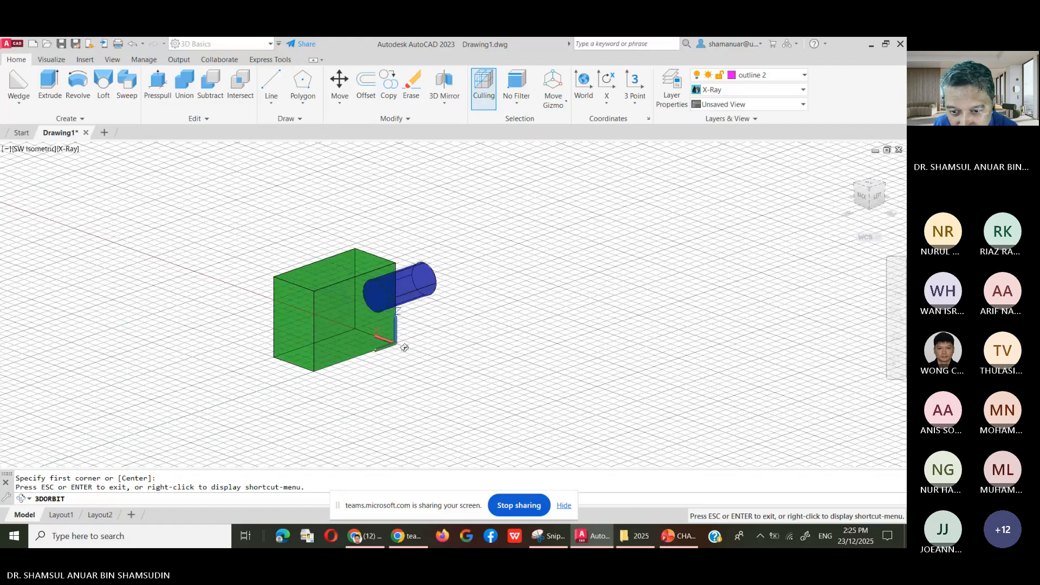
scroll(284, 330, "up", 5)
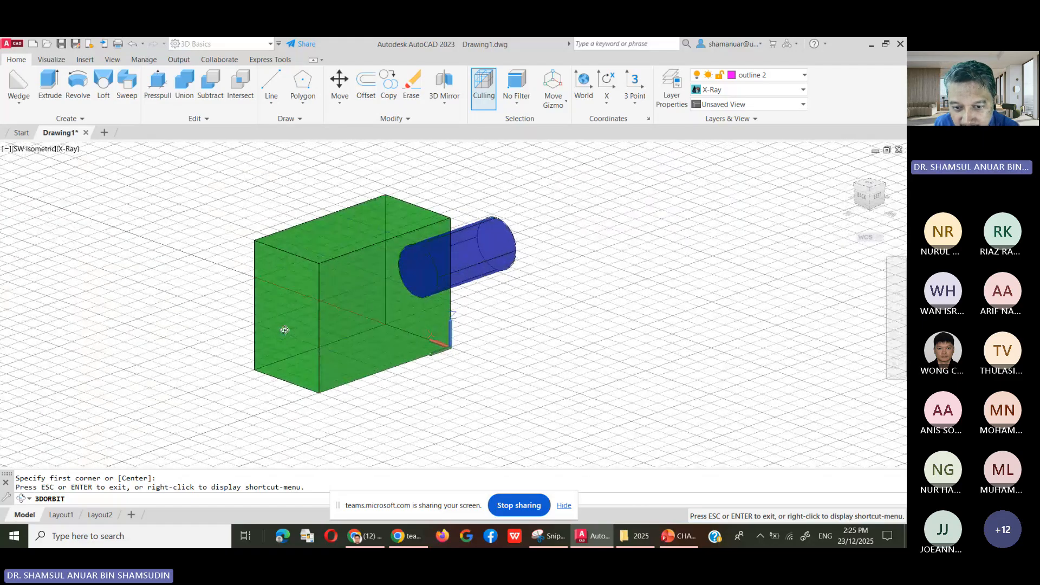
right_click(210, 301)
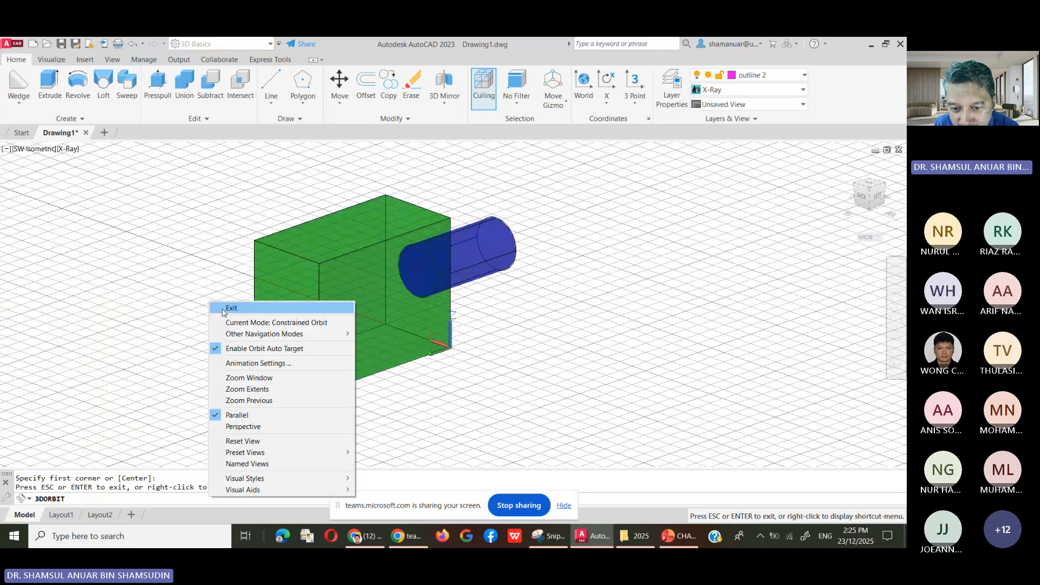
left_click(224, 309)
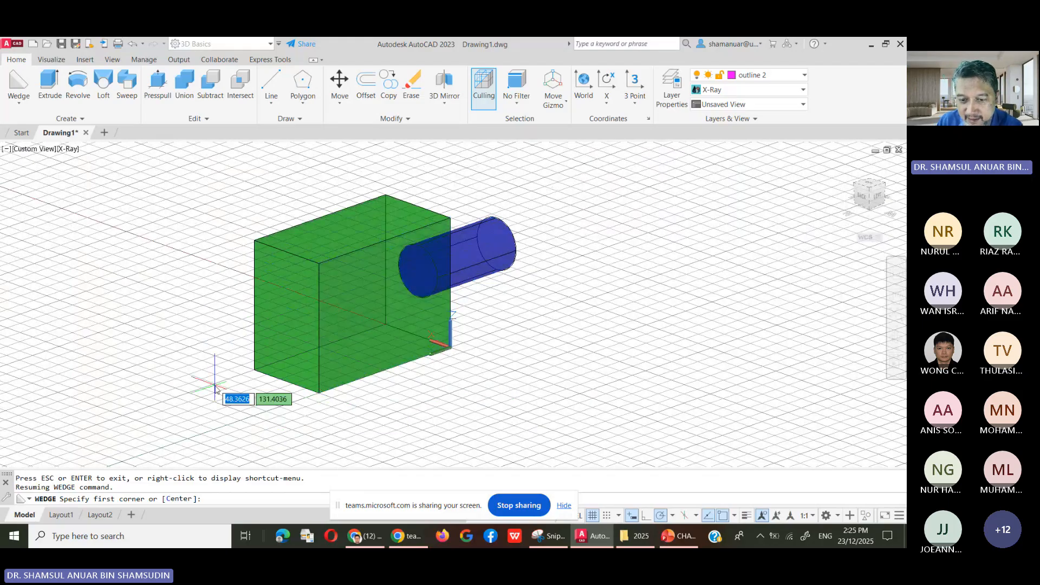
Draw a wedge from the bottom corner of the box's end face opposite the cylinder, extending 90 outward with height 75.
left_click(25, 76)
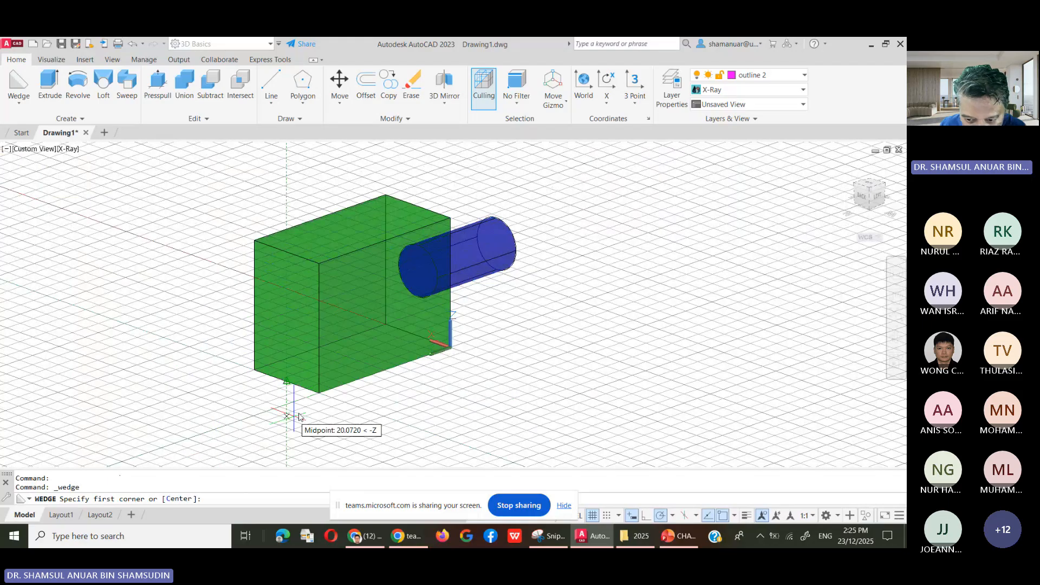
left_click(319, 393)
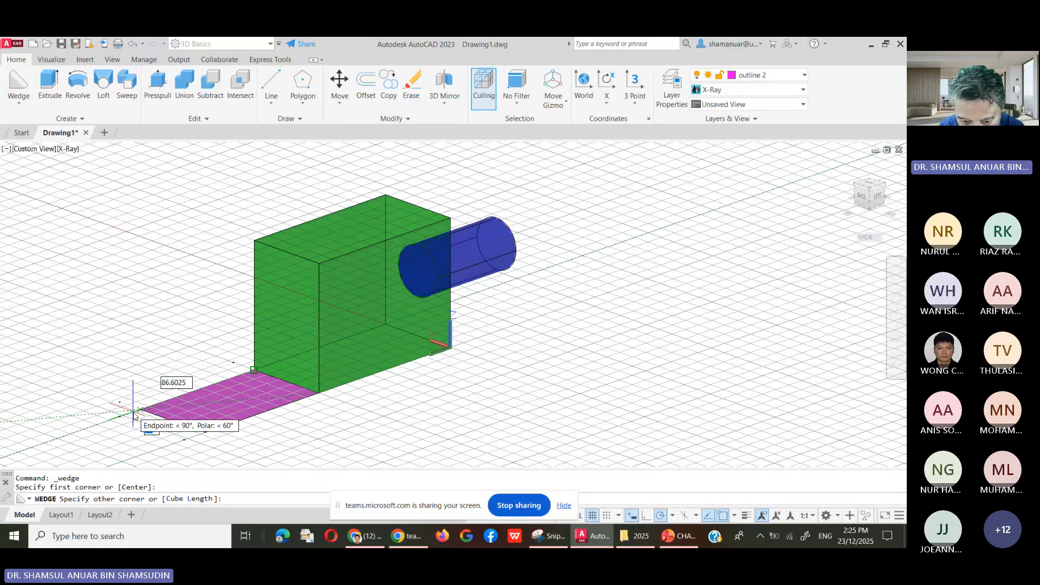
type("90")
key("Return")
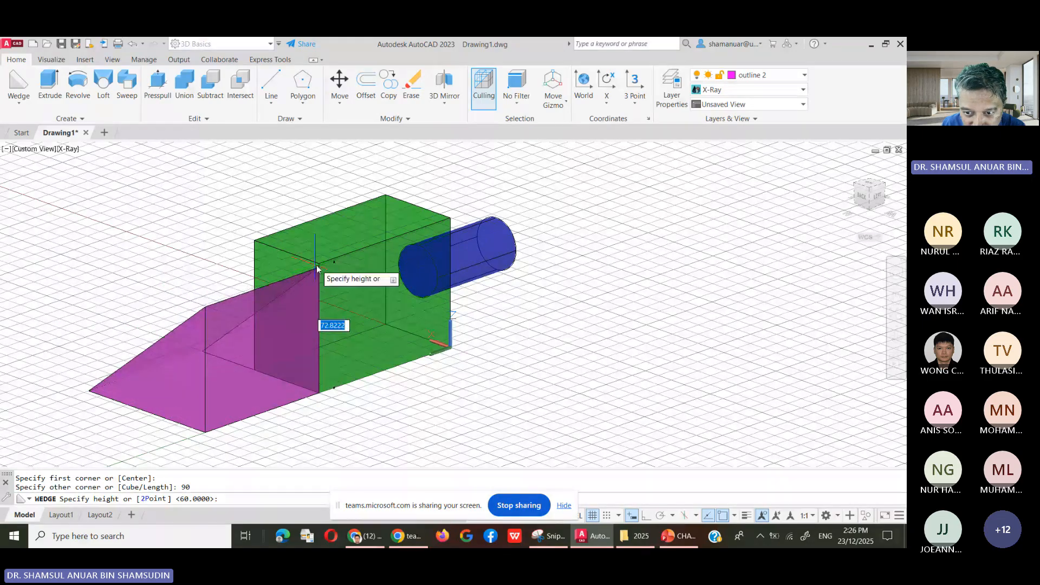
type("75")
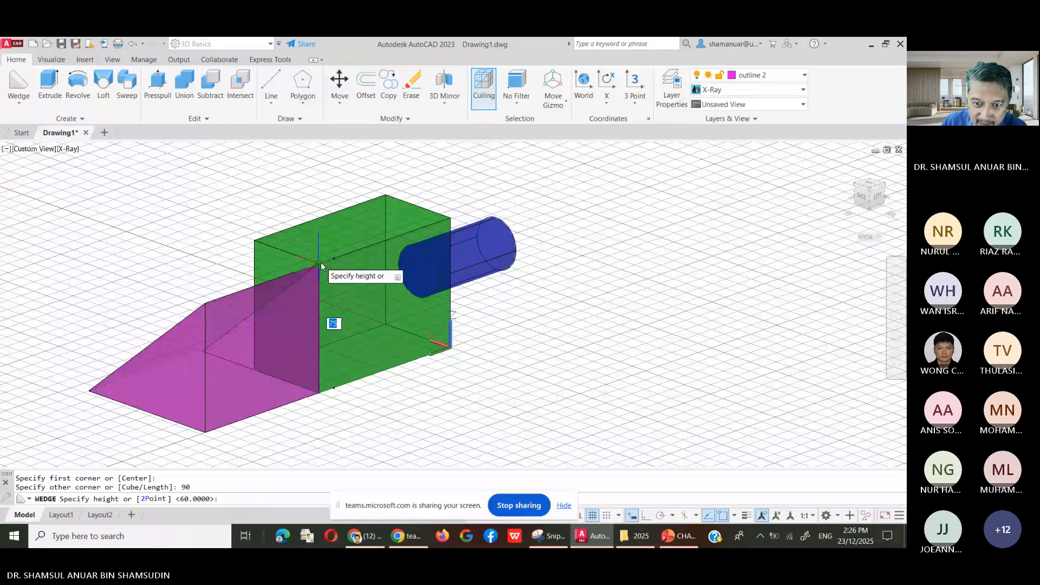
key("Return")
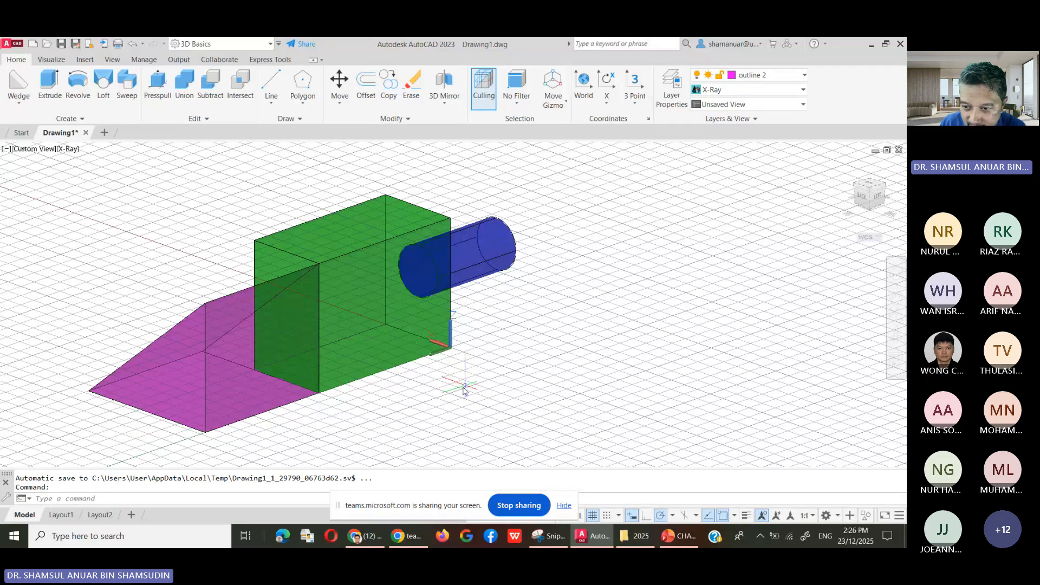
Orbit around the model to inspect how the wedge sits against the box's end face.
scroll(231, 386, "down", 3)
middle_click_drag(316, 410, 352, 367)
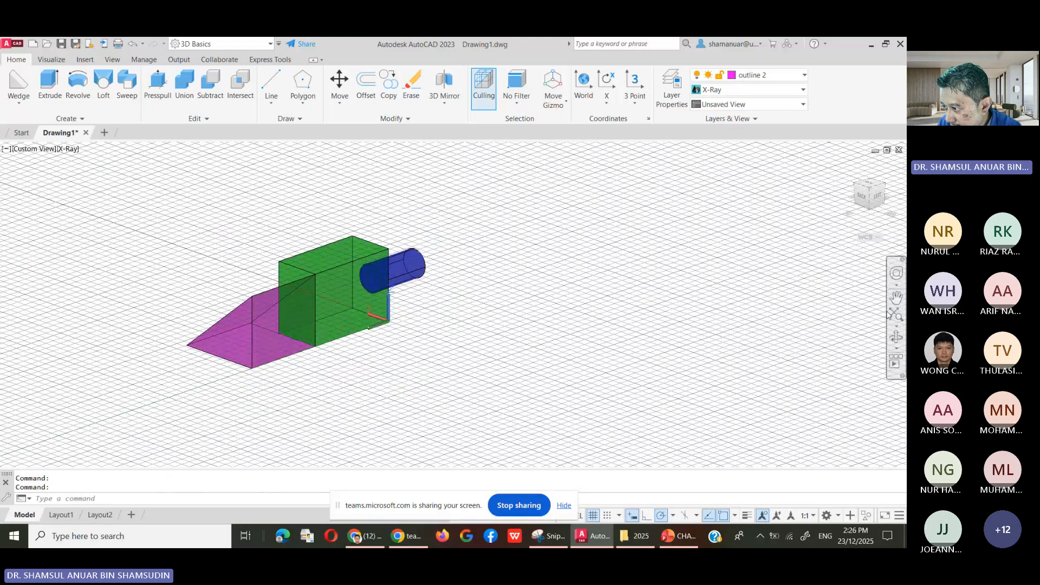
left_click(900, 337)
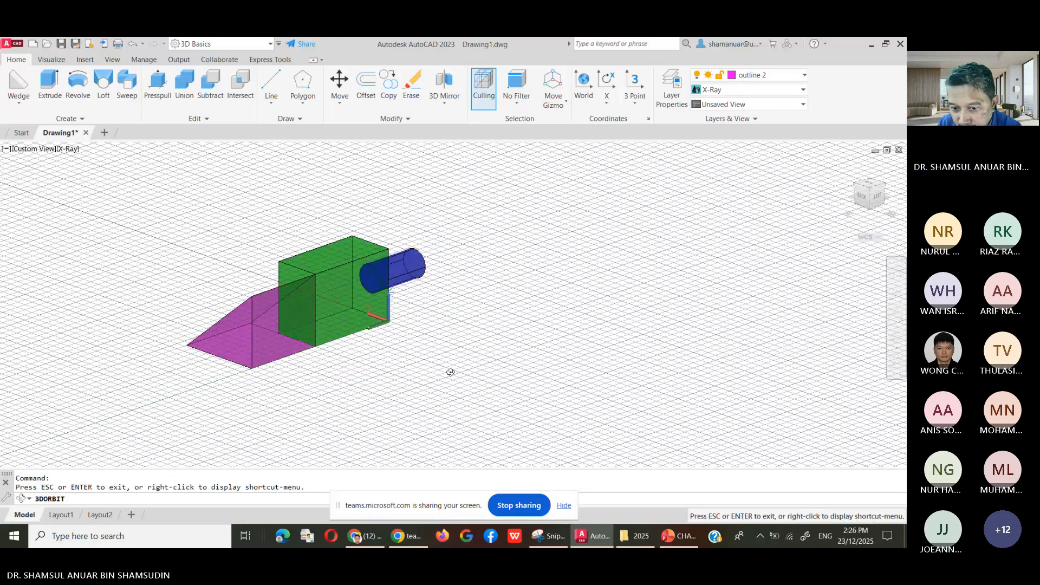
left_click_drag(450, 372, 341, 414)
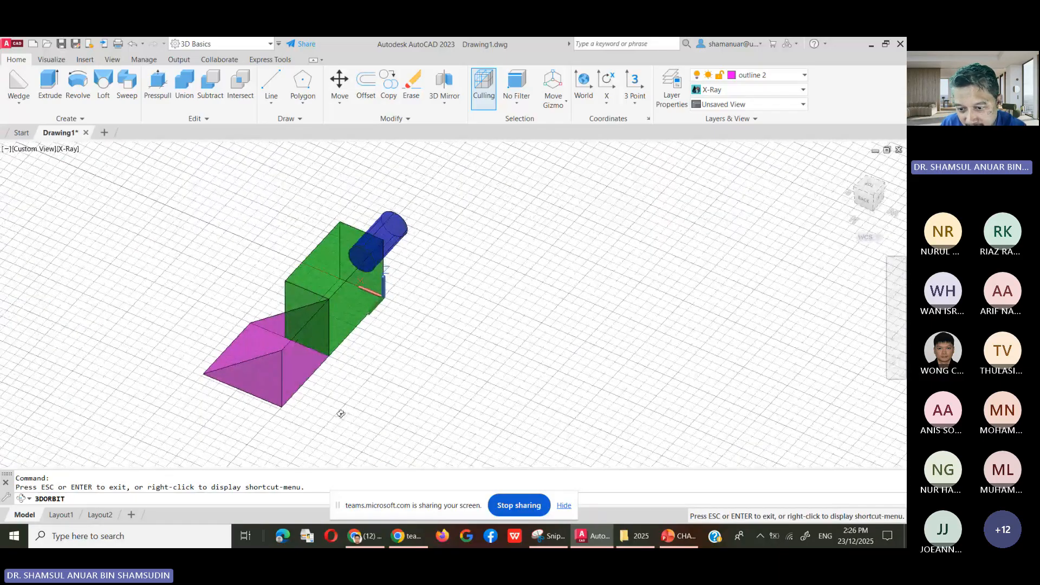
left_click_drag(369, 373, 395, 372)
scroll(381, 319, "up", 5)
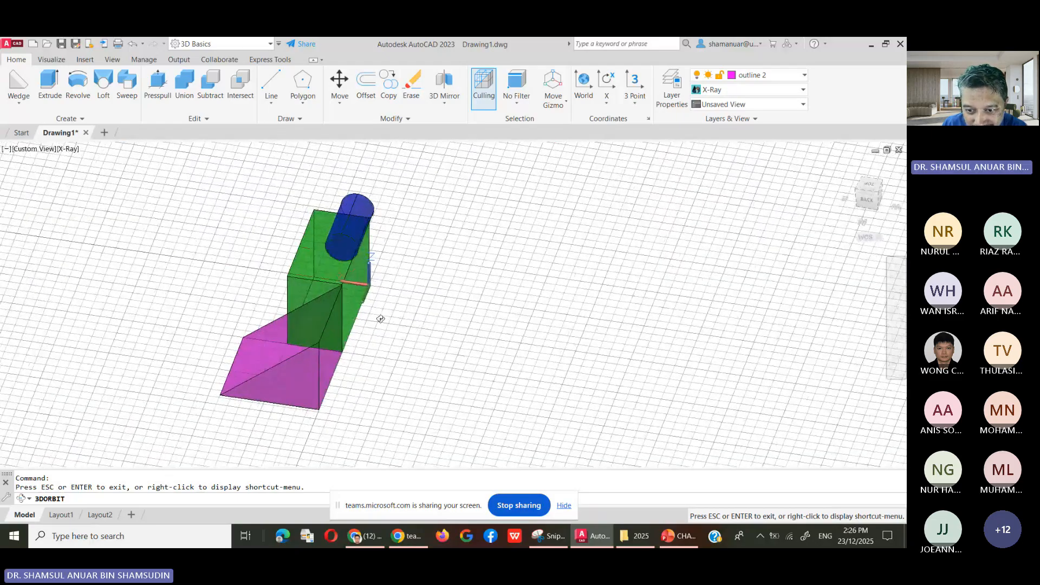
scroll(381, 319, "down", 1)
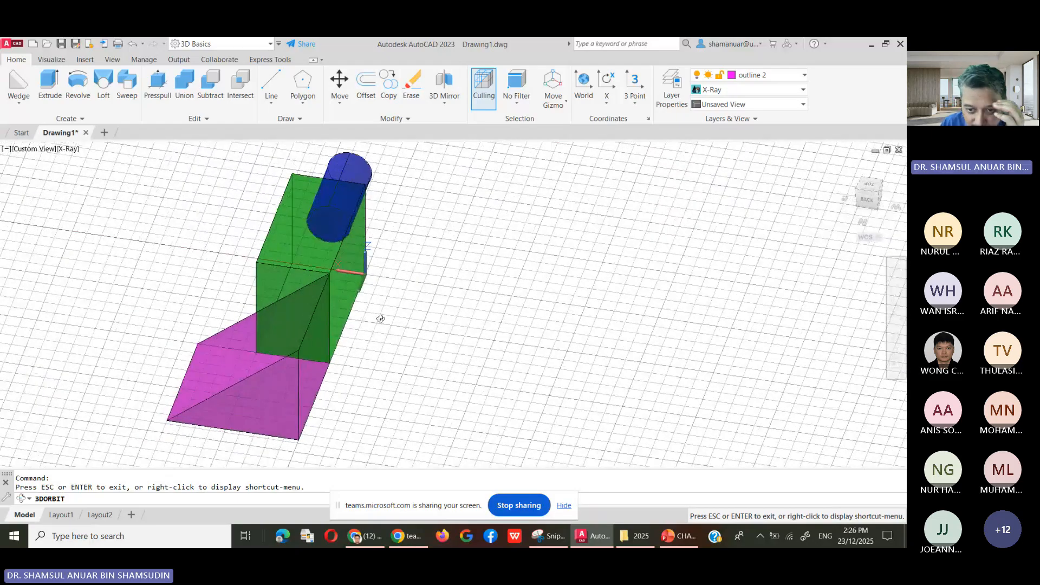
right_click(381, 319)
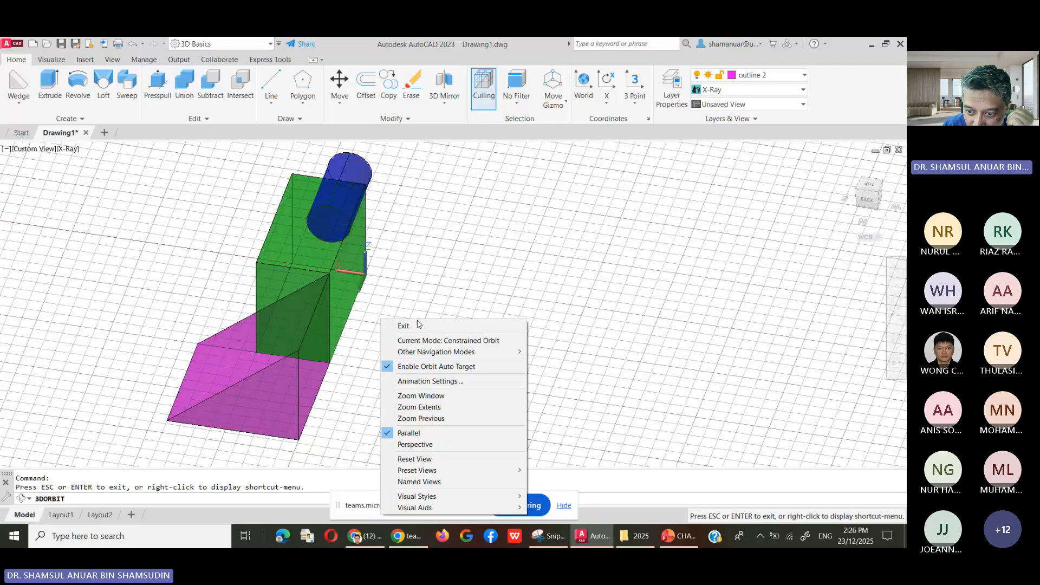
left_click(418, 325)
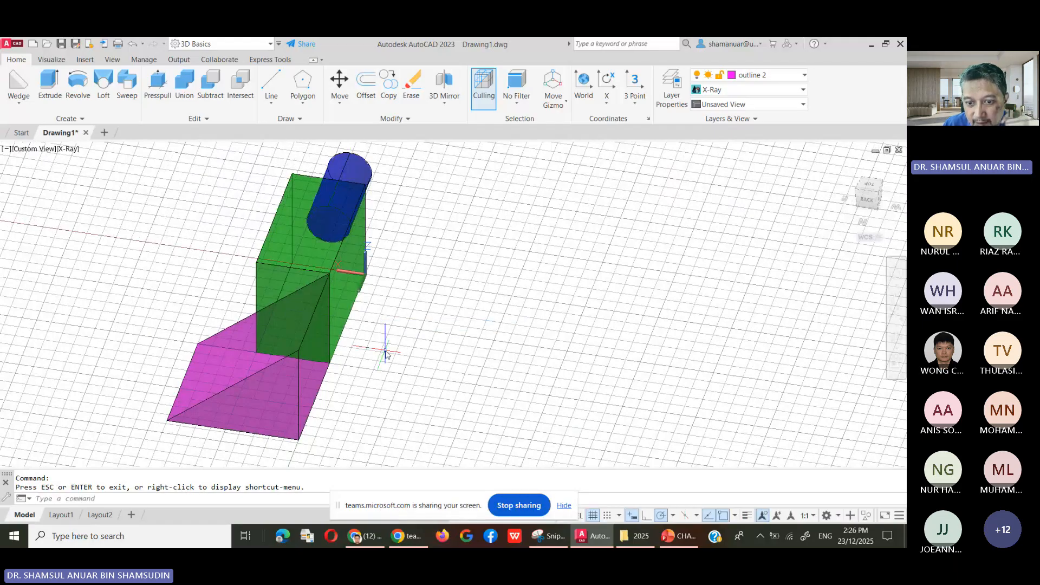
Select the wedge and move it clear of the box along its axes with the move gizmo.
left_click(263, 398)
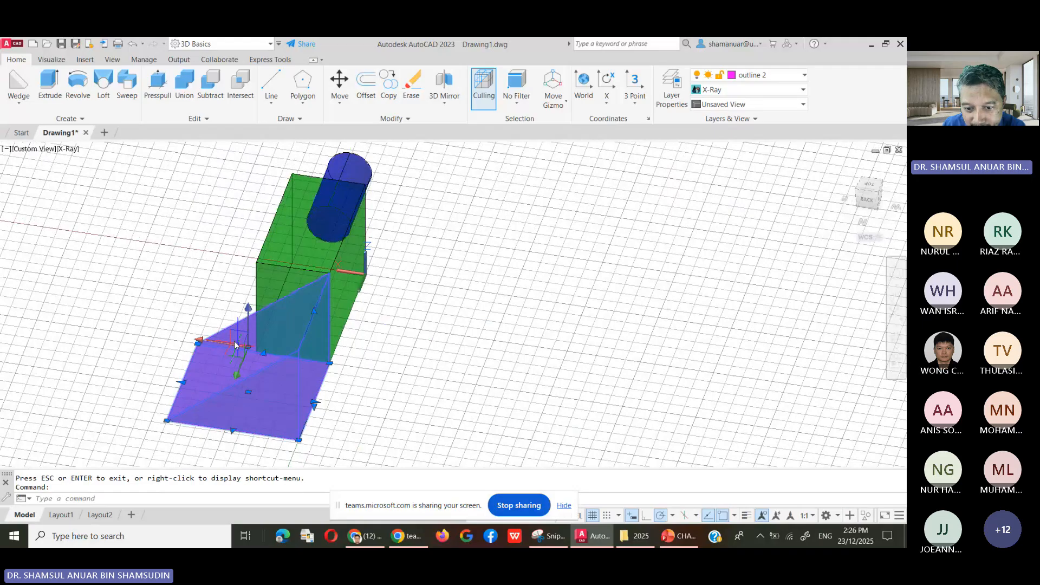
scroll(234, 344, "up", 5)
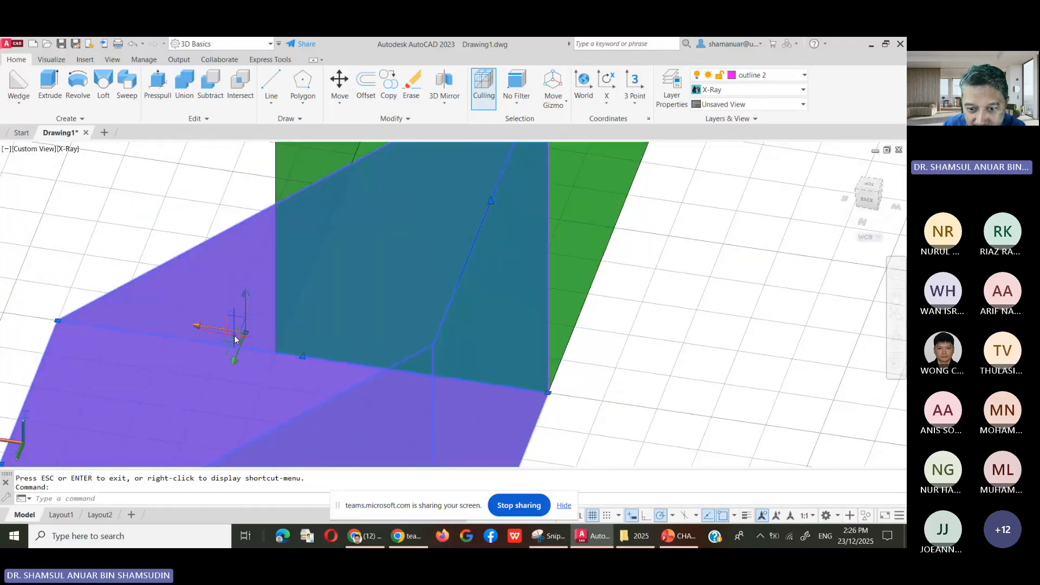
scroll(236, 342, "down", 4)
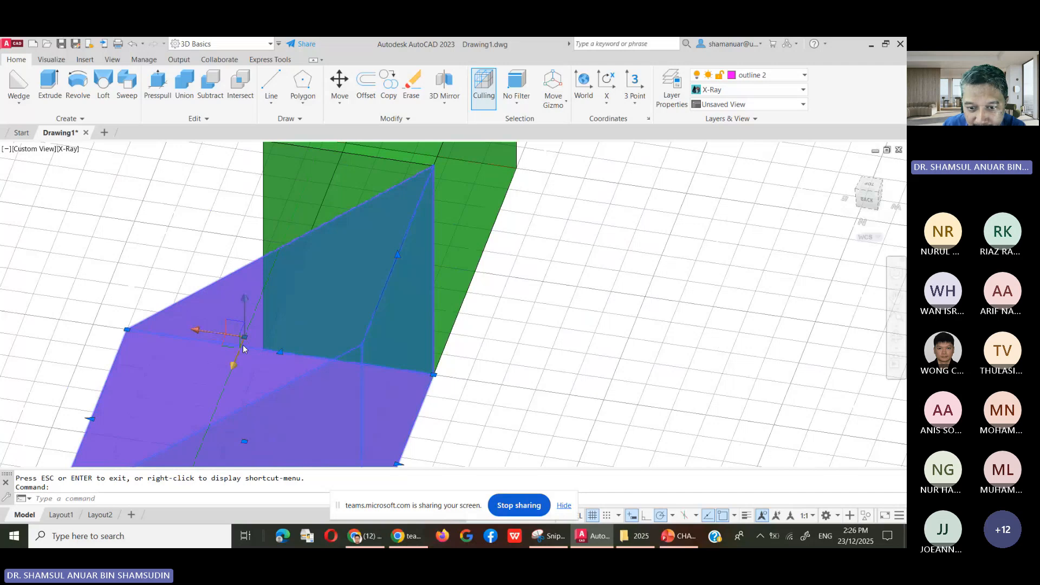
scroll(243, 348, "down", 2)
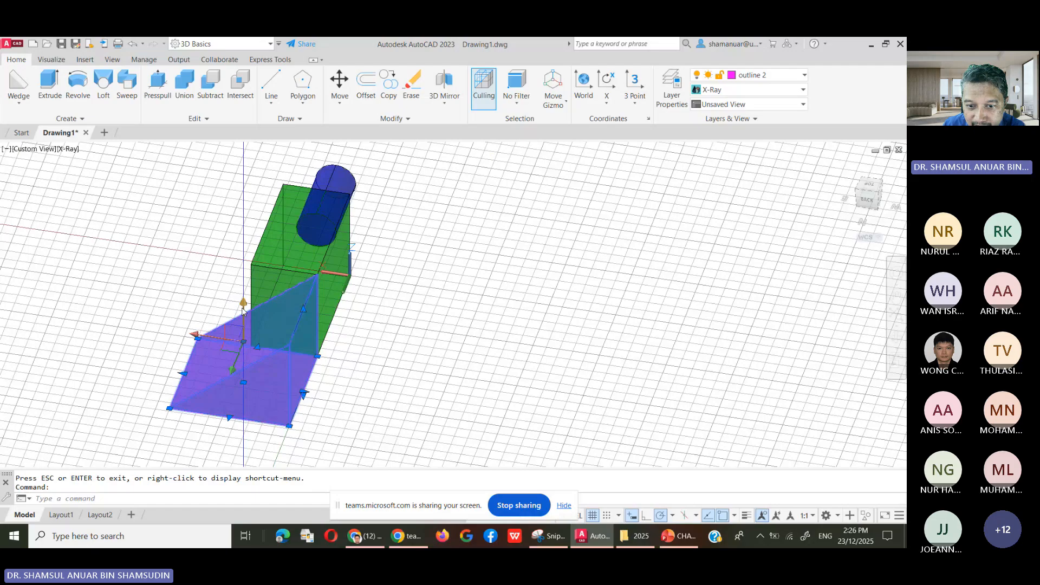
left_click_drag(243, 309, 119, 229)
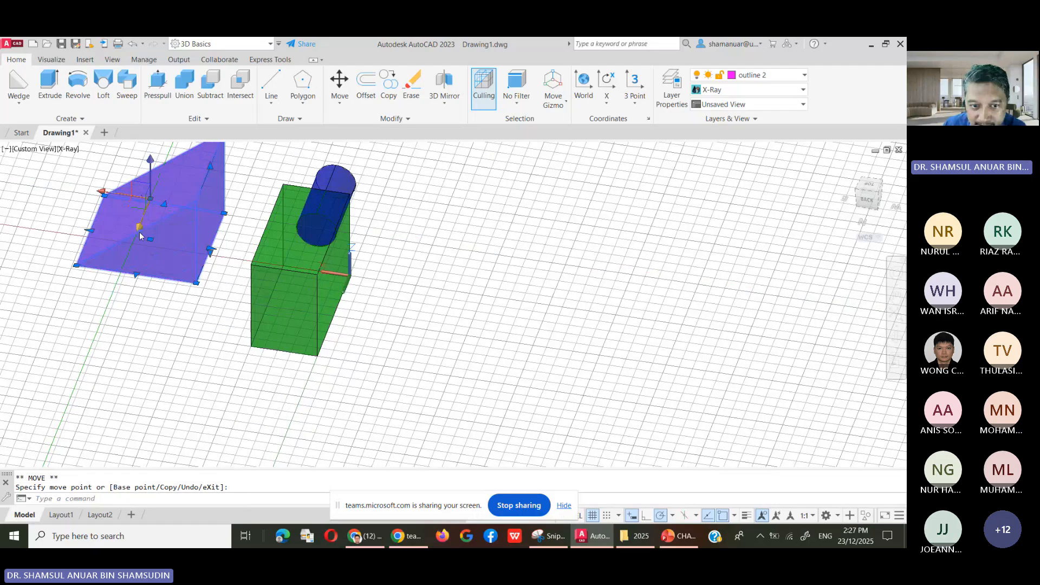
left_click_drag(138, 227, 91, 355)
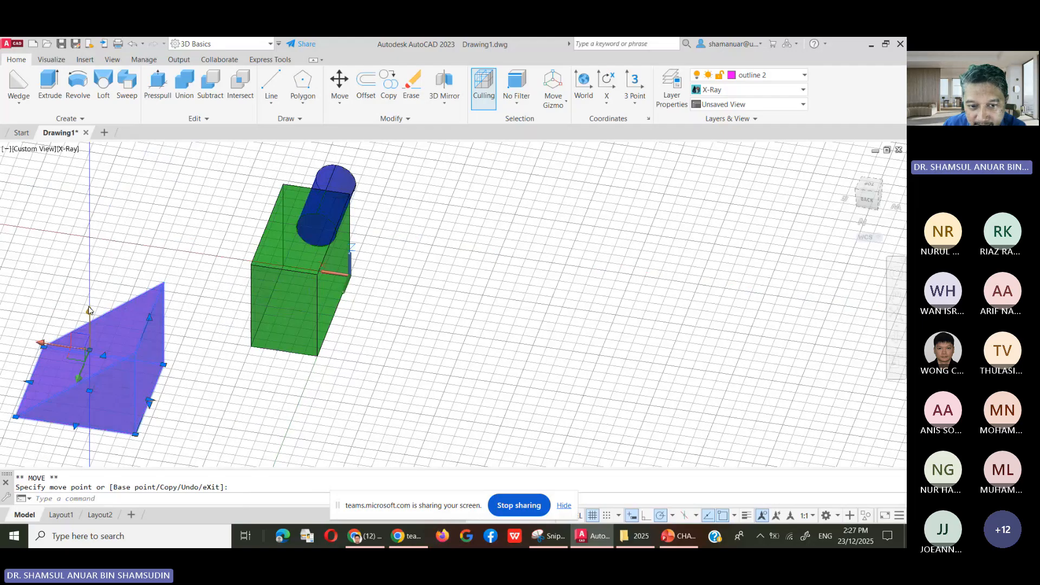
left_click_drag(90, 309, 175, 422)
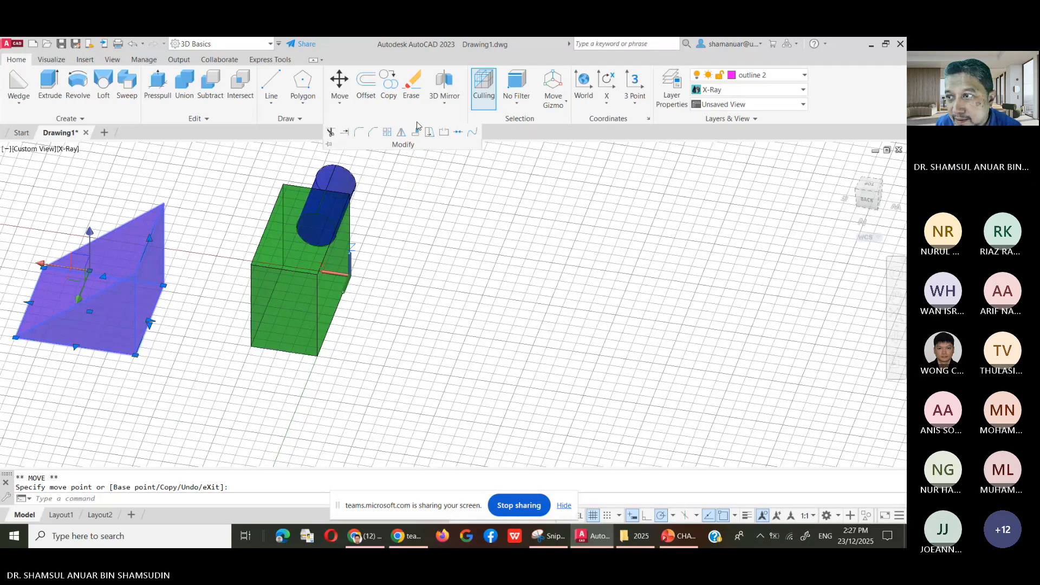
left_click(64, 61)
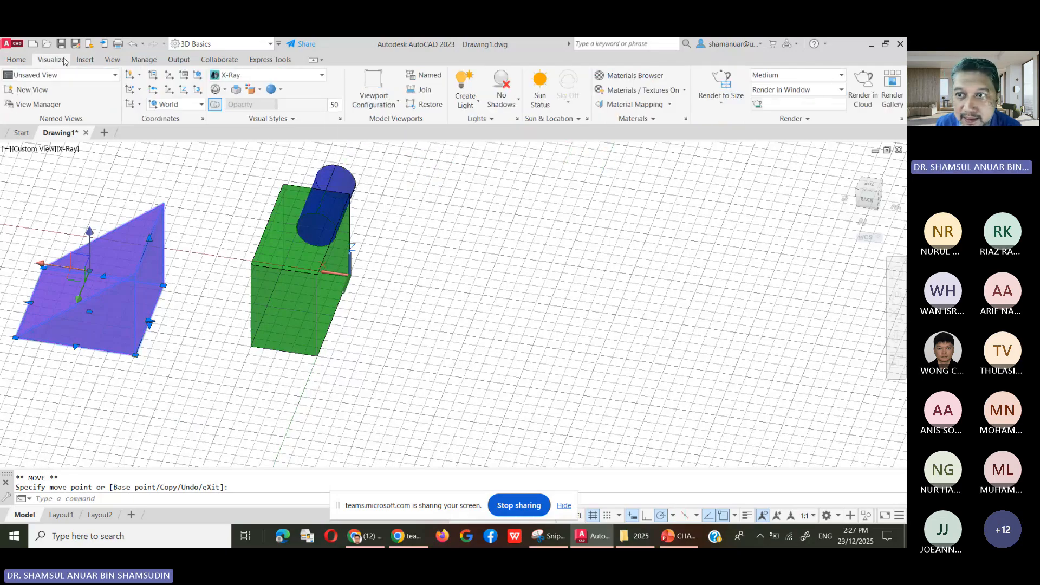
left_click(85, 61)
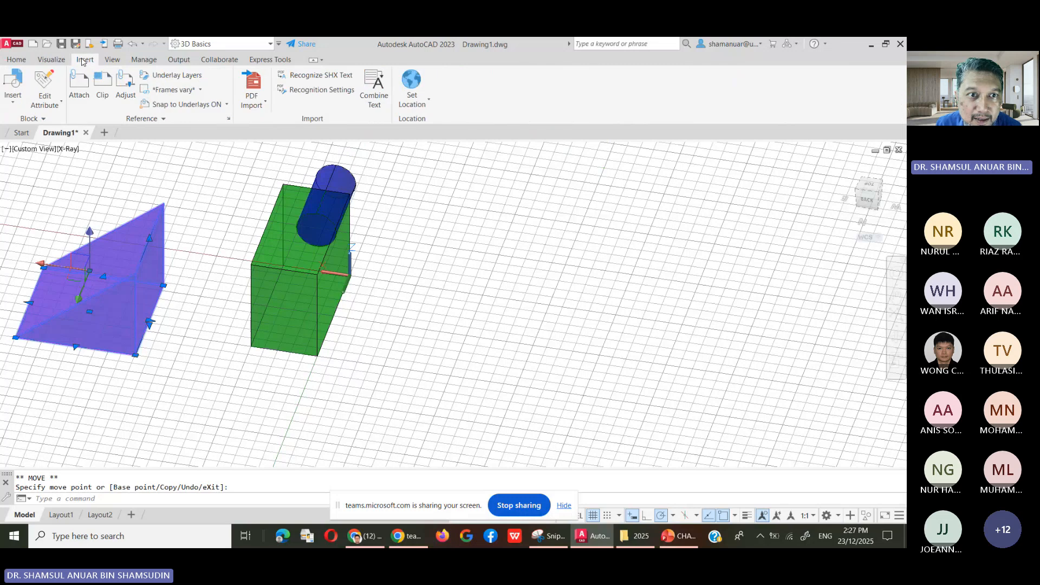
left_click(144, 60)
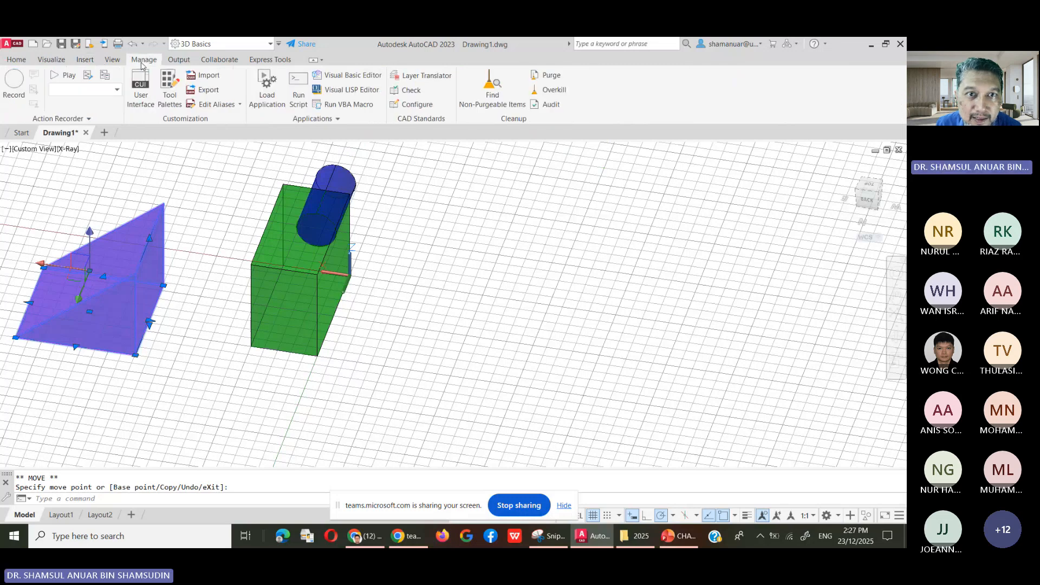
left_click(112, 60)
left_click(176, 60)
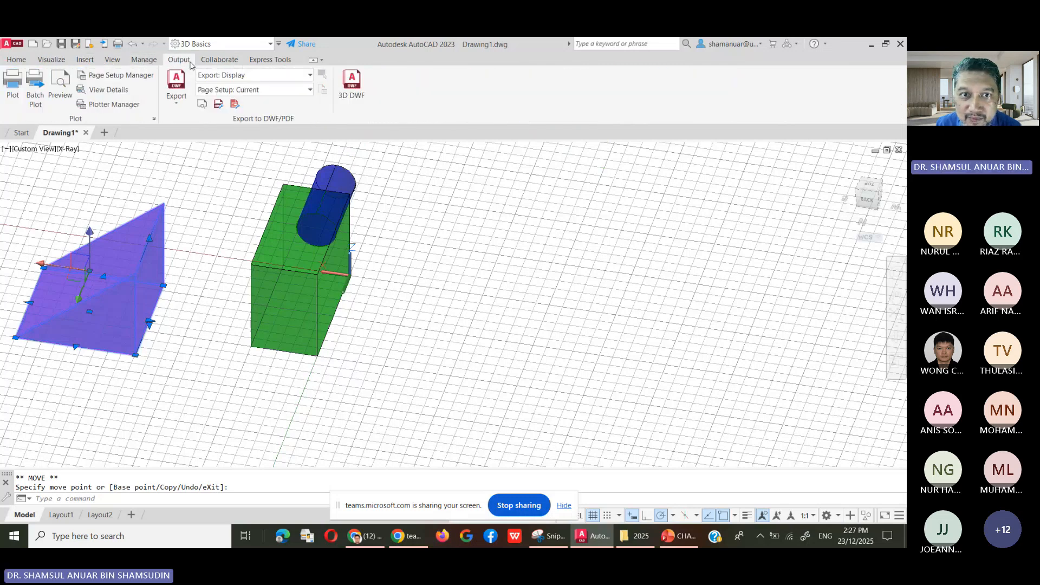
left_click(12, 61)
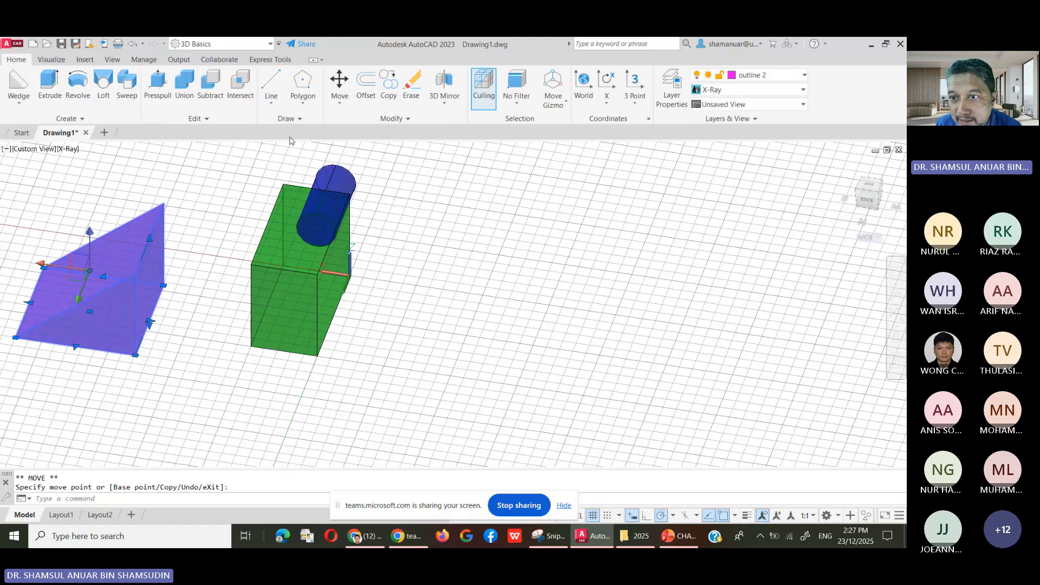
left_click(395, 119)
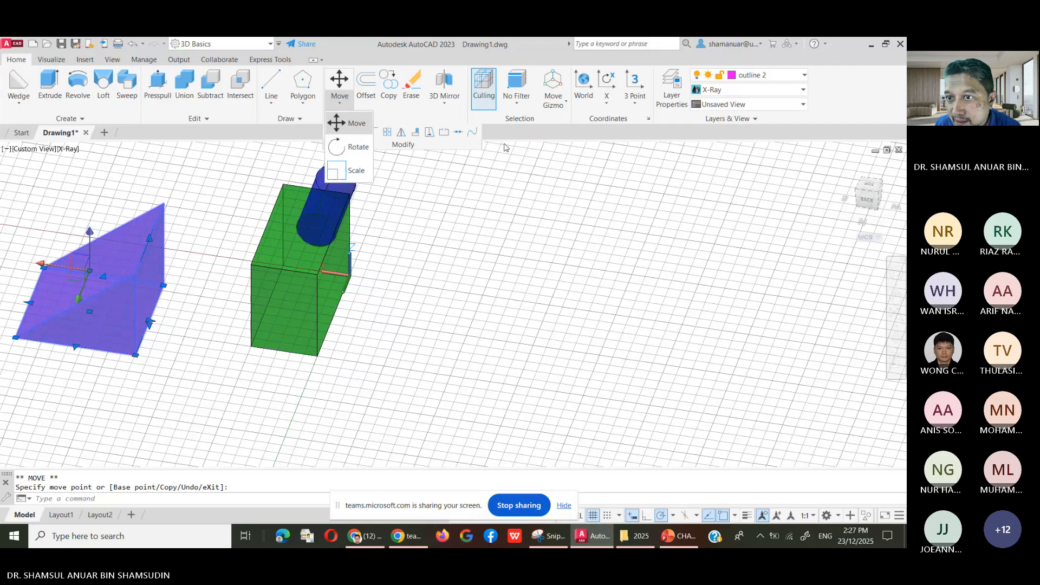
left_click(449, 106)
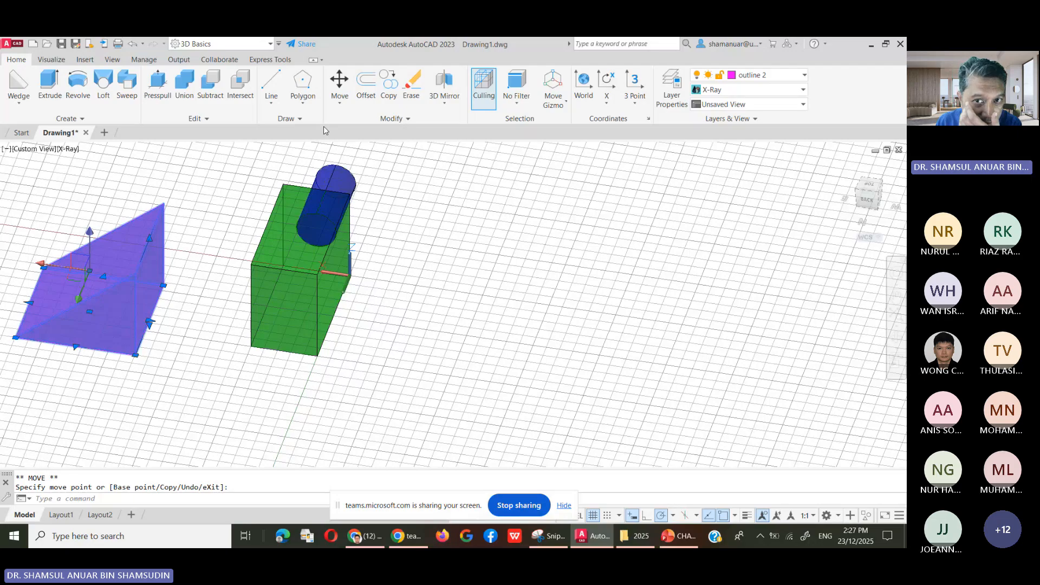
Switch from the 3D Basics workspace to 3D Modeling.
left_click(270, 45)
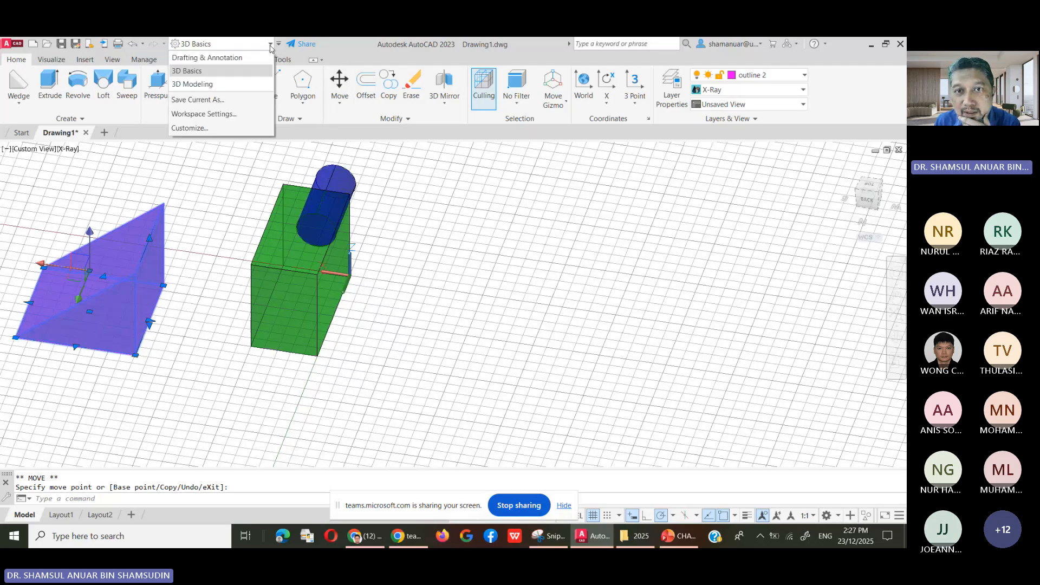
left_click(213, 84)
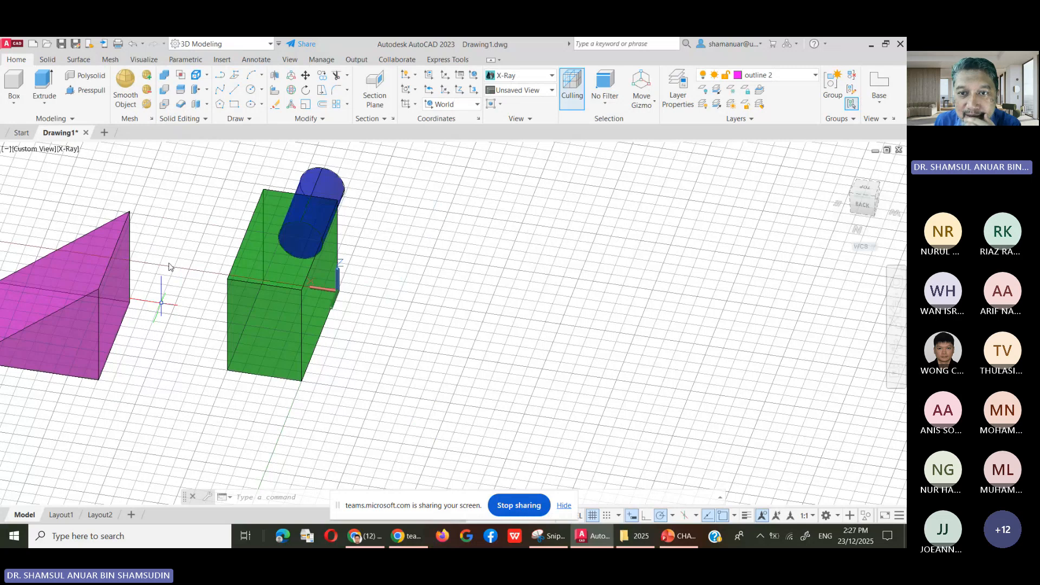
scroll(169, 265, "down", 2)
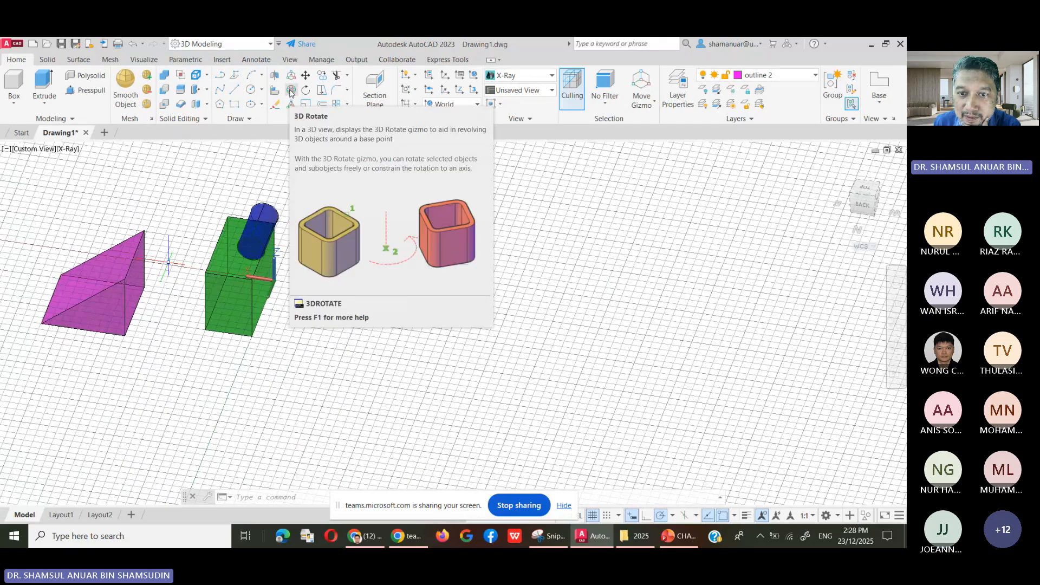
Use 3D Rotate to turn the wedge 90 degrees about its vertical Z axis.
left_click(291, 92)
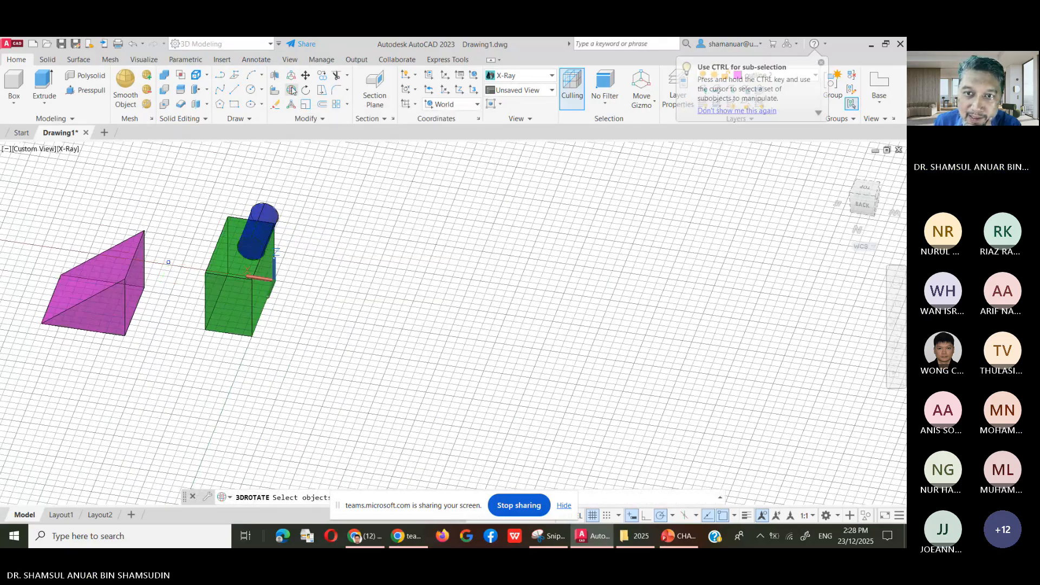
left_click(131, 265)
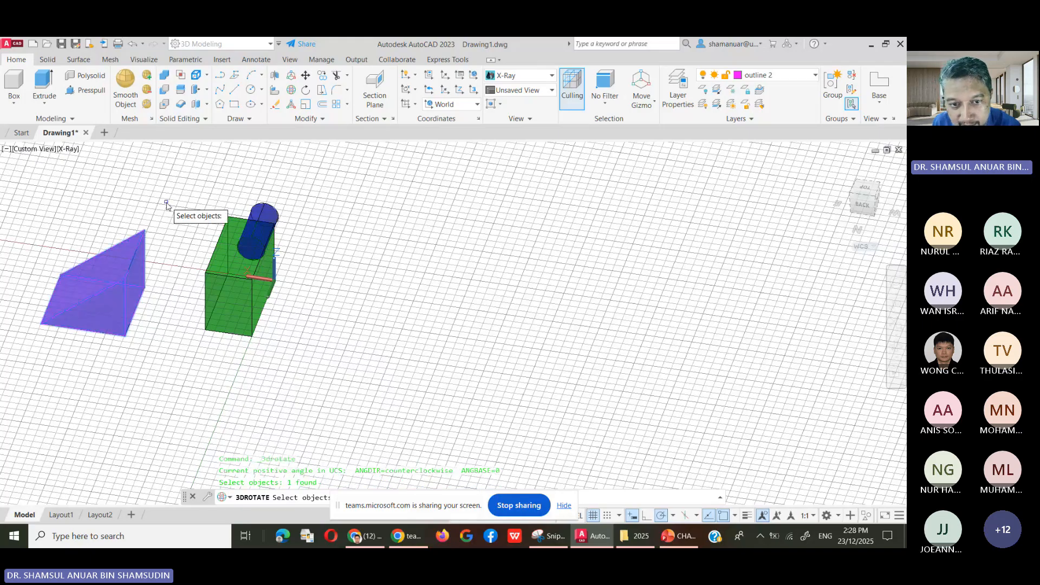
key("Return")
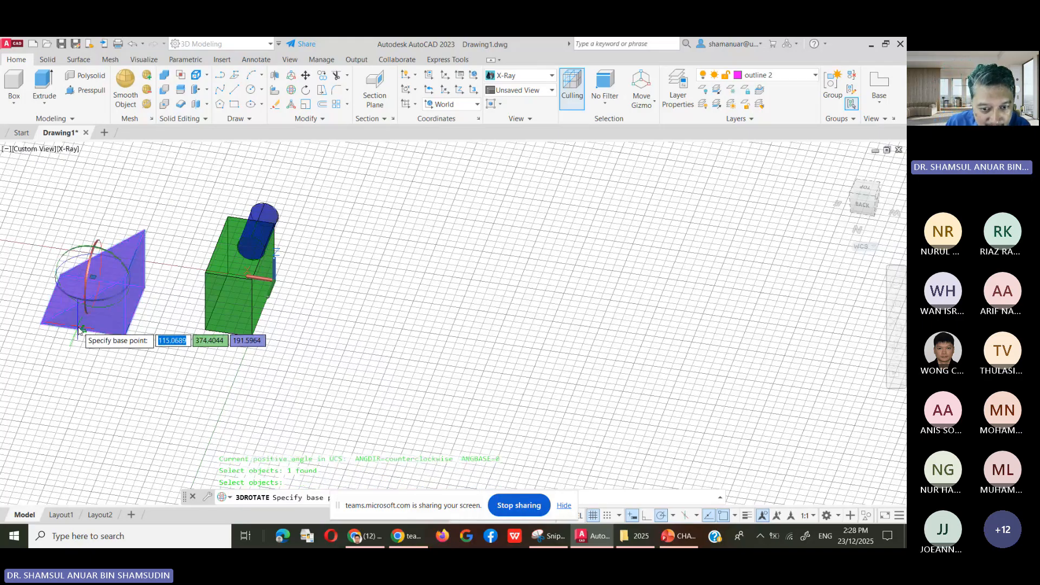
scroll(79, 330, "up", 3)
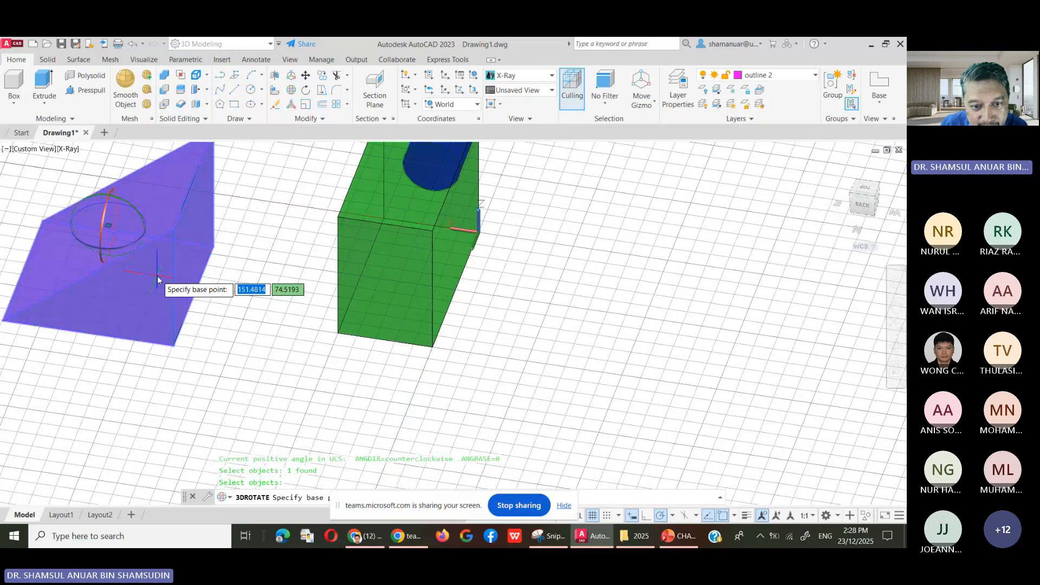
scroll(125, 245, "down", 2)
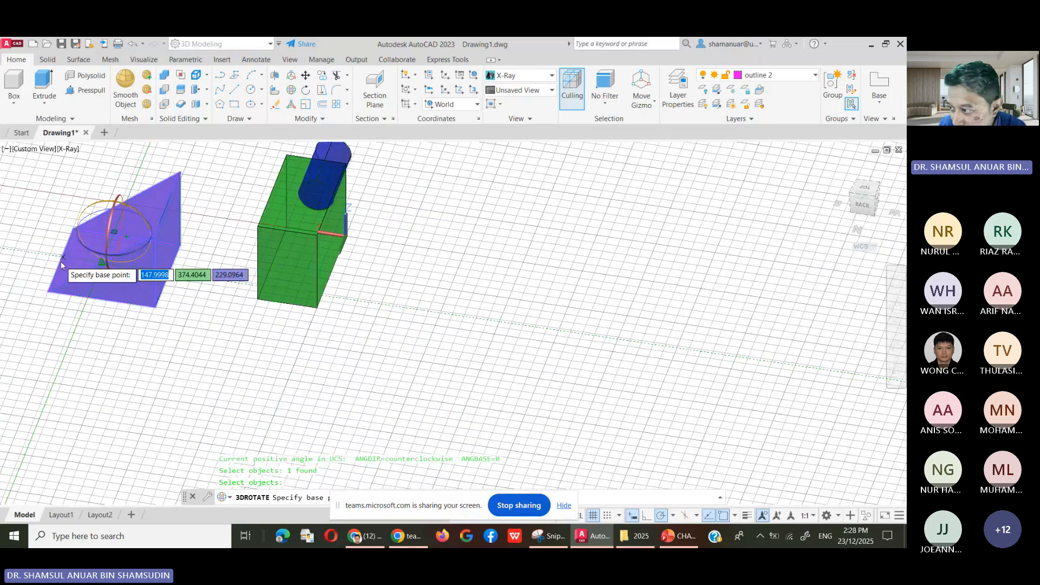
middle_click_drag(82, 304, 146, 321)
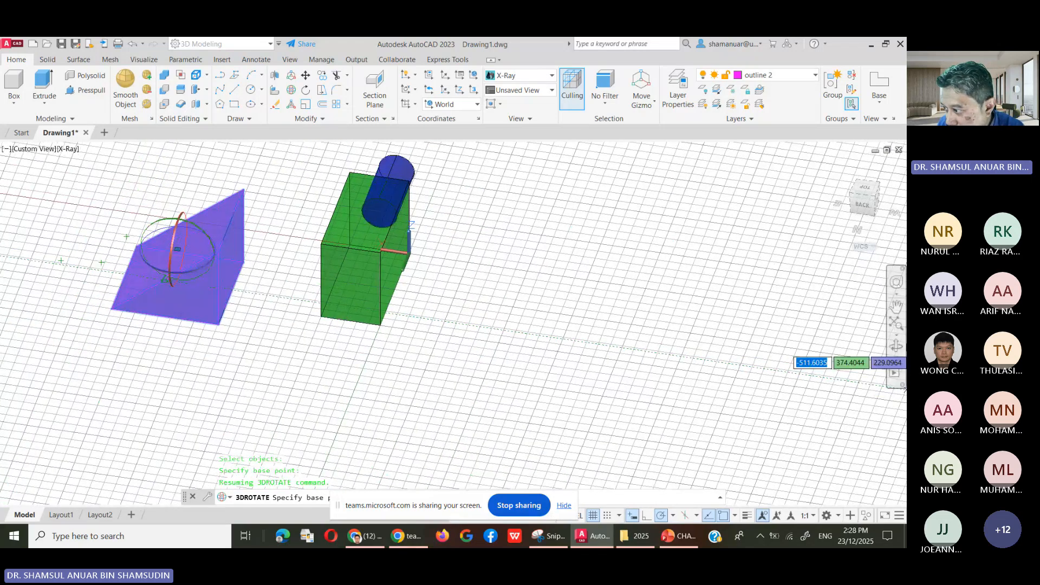
left_click(896, 344)
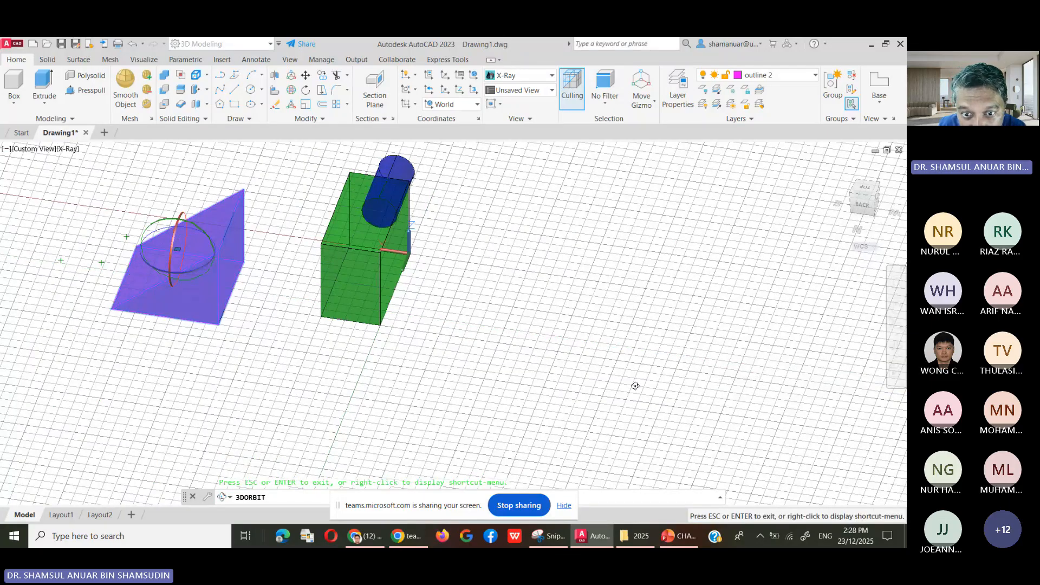
left_click_drag(634, 386, 235, 351)
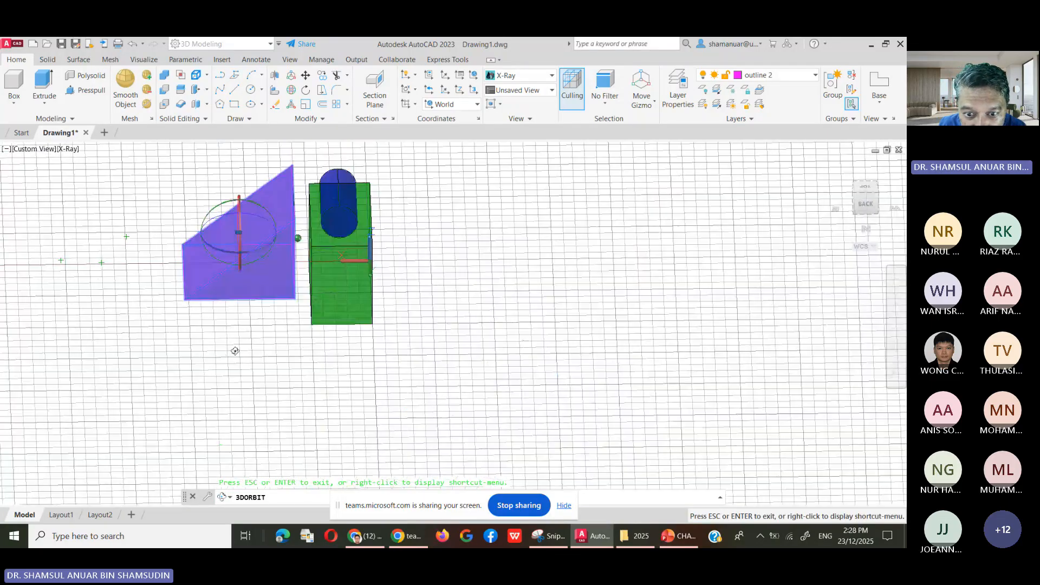
scroll(235, 351, "up", 2)
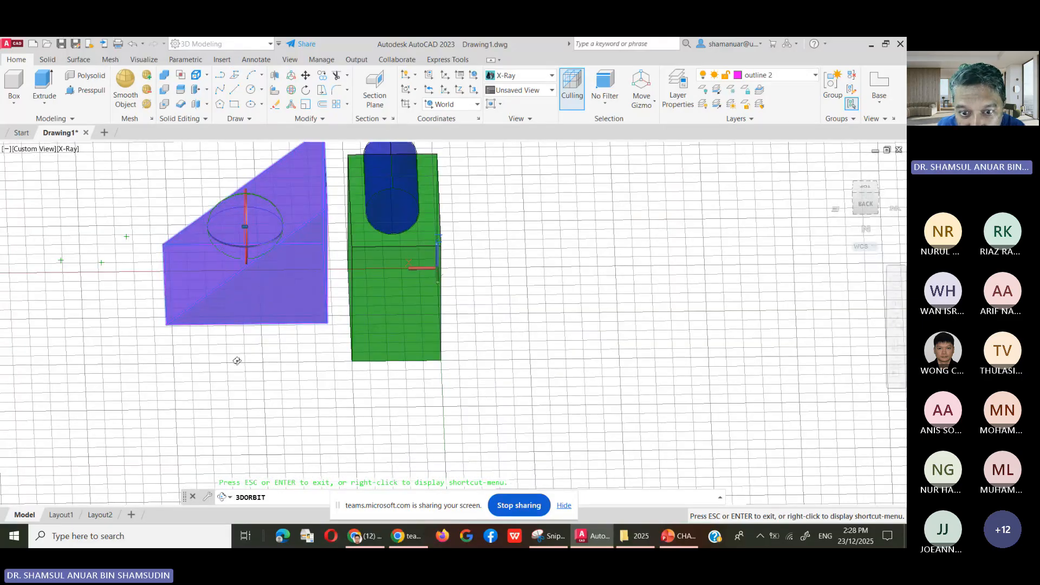
left_click_drag(237, 361, 159, 208)
left_click_drag(193, 277, 162, 307)
right_click(302, 284)
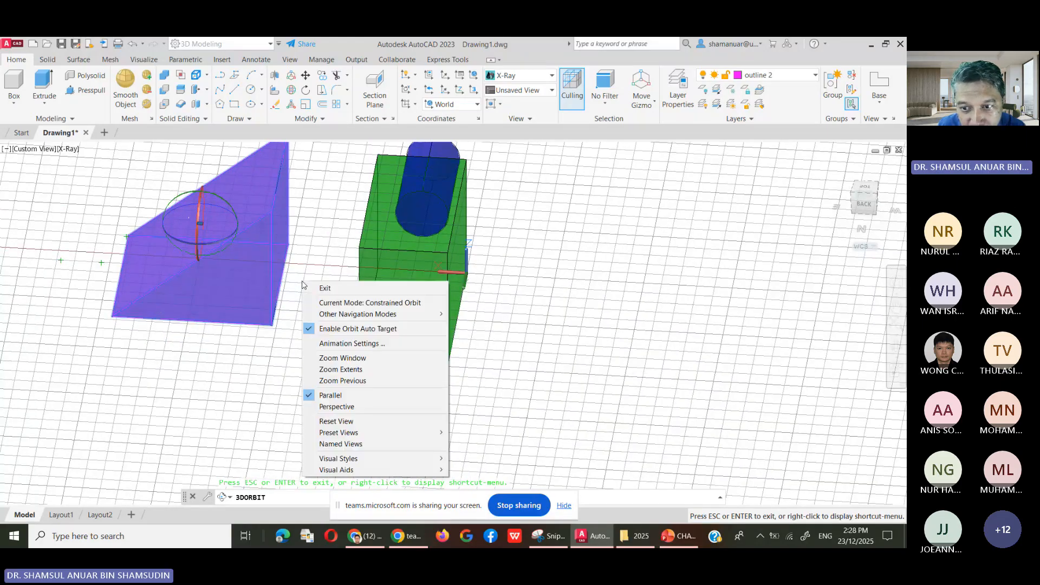
left_click(325, 288)
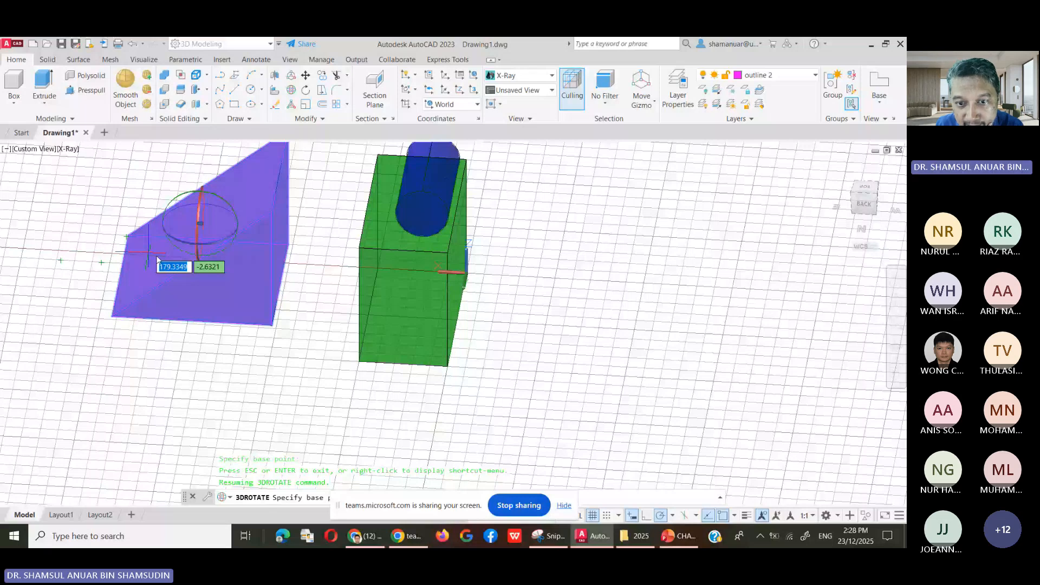
left_click(211, 242)
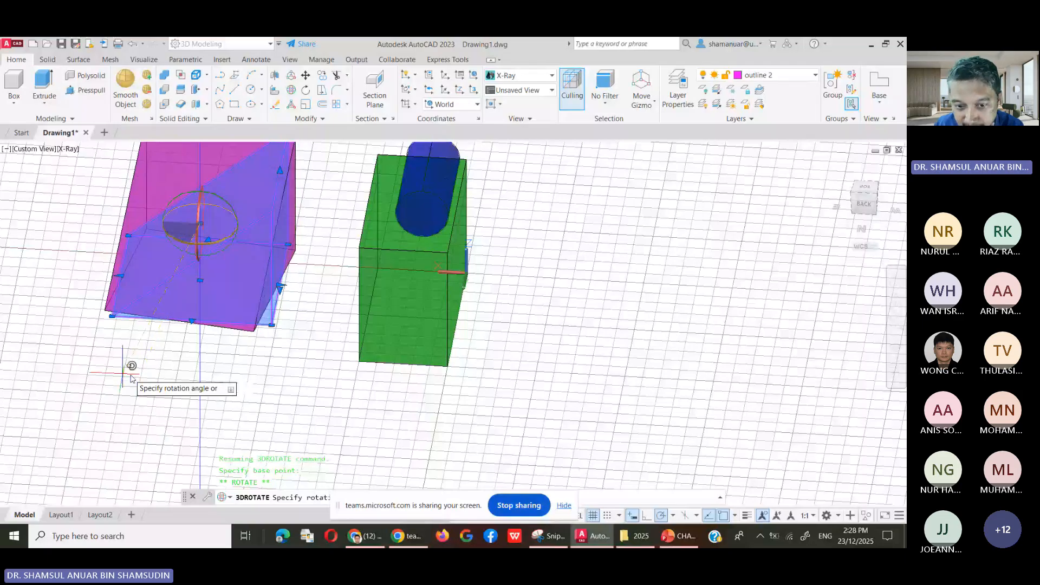
type("90")
key("Return")
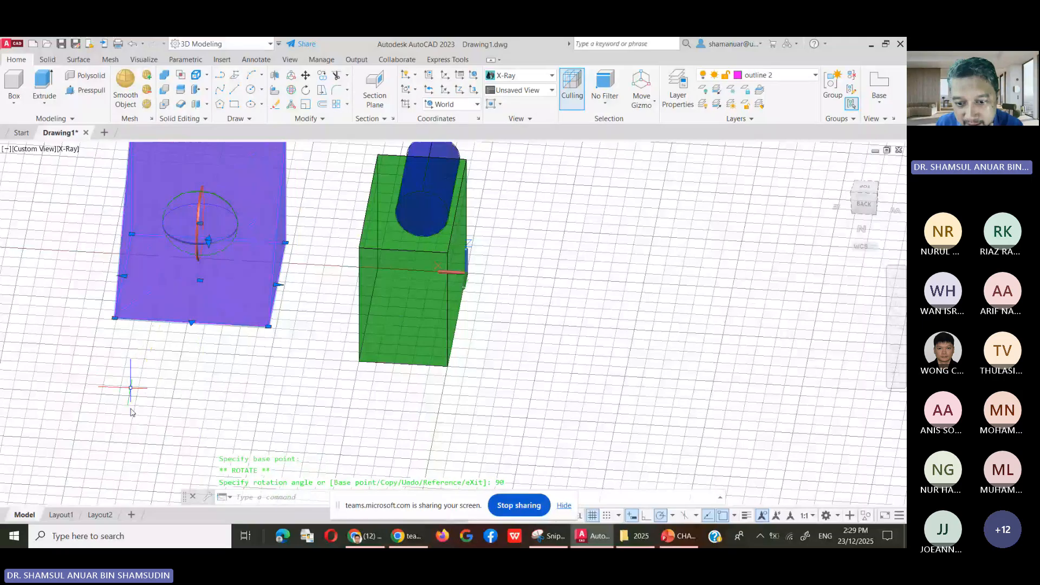
scroll(245, 400, "down", 4)
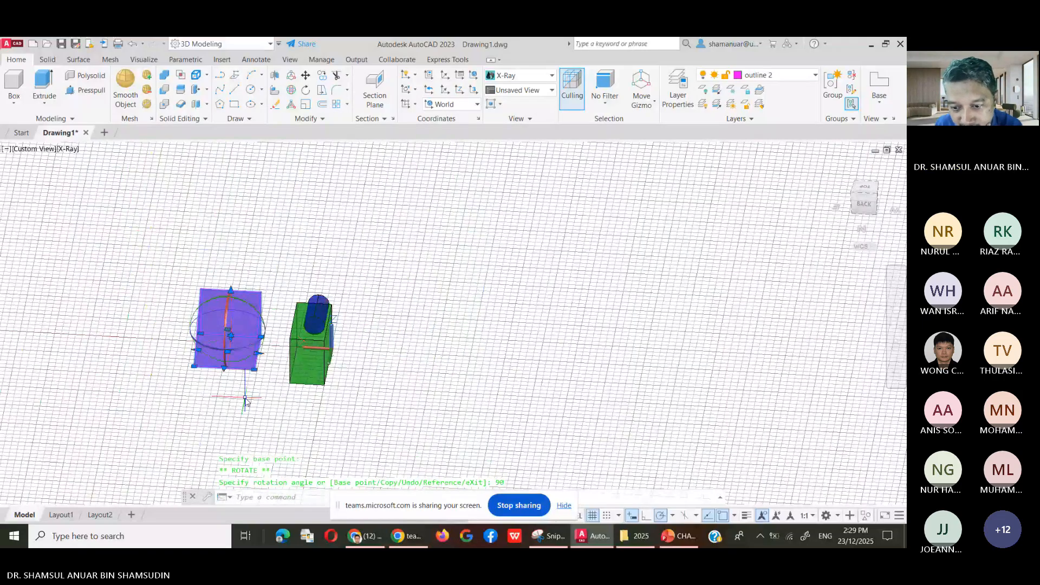
scroll(280, 296, "up", 3)
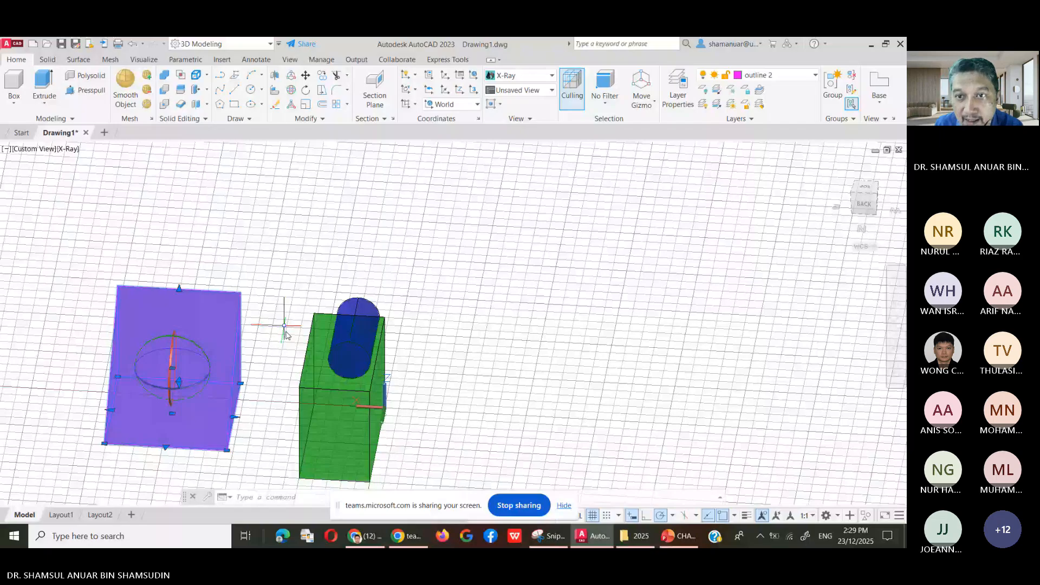
middle_click_drag(256, 401, 222, 396)
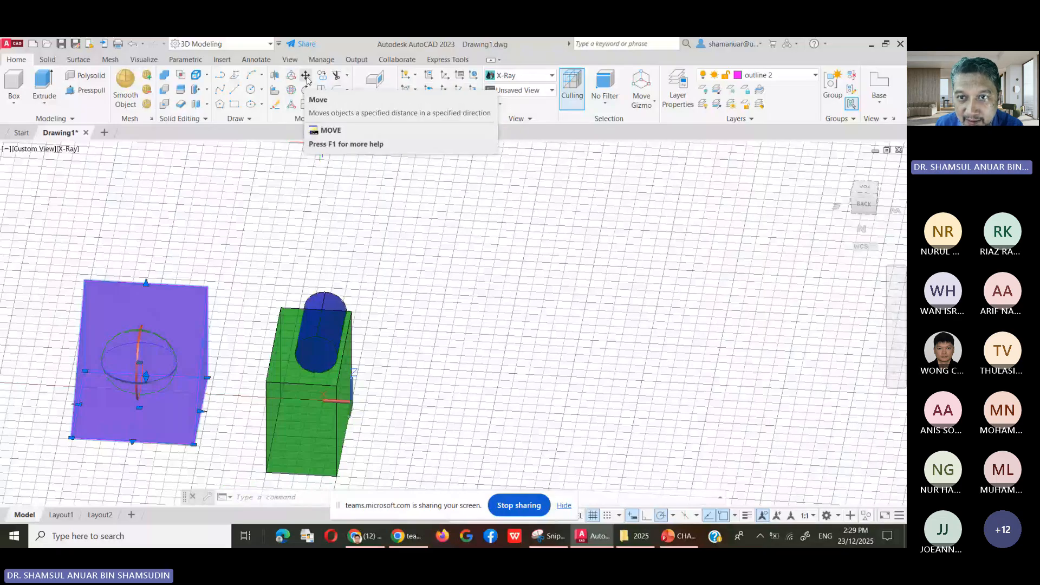
left_click(306, 77)
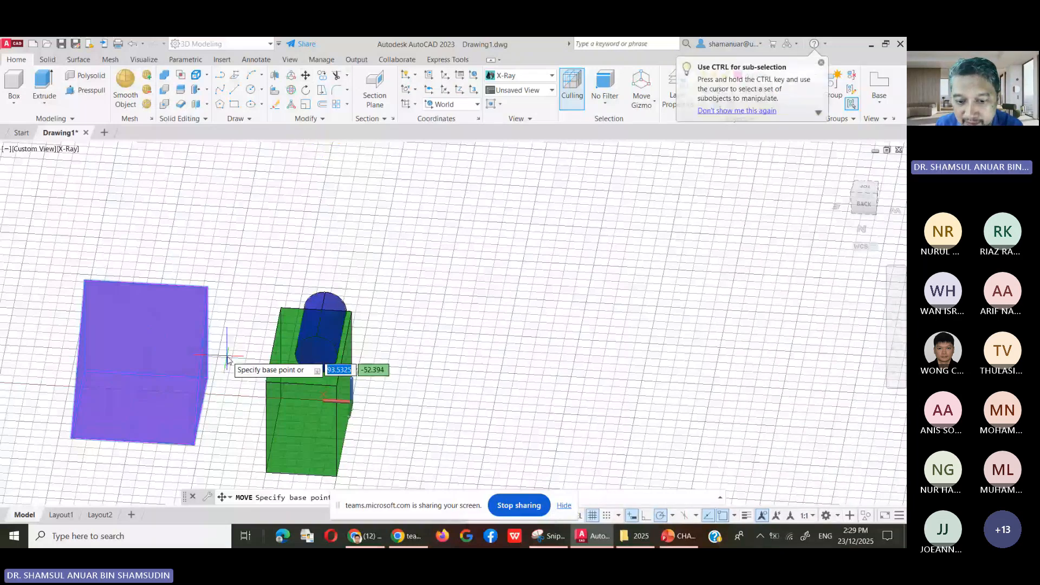
left_click(183, 341)
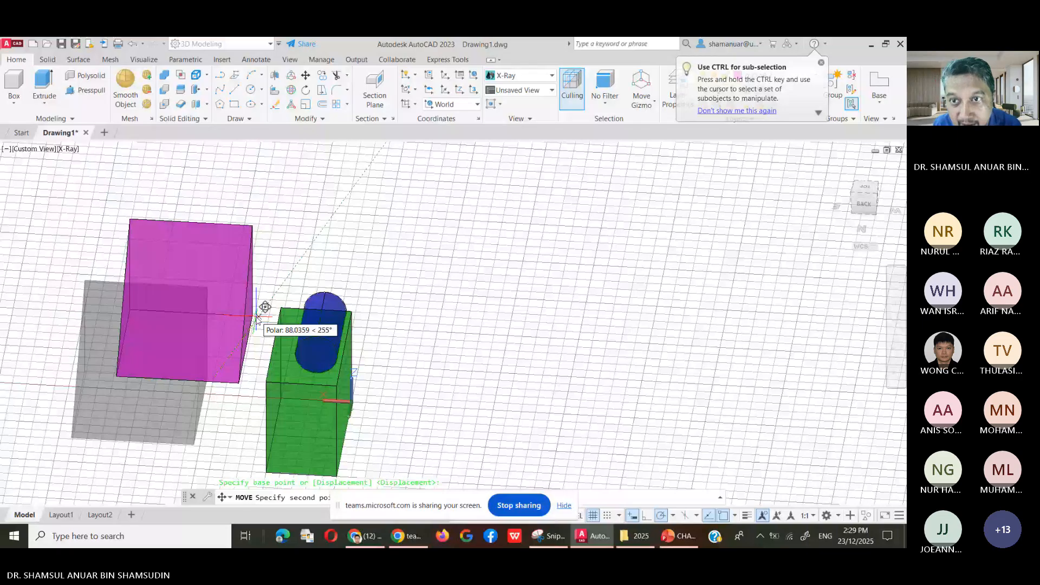
key("Escape")
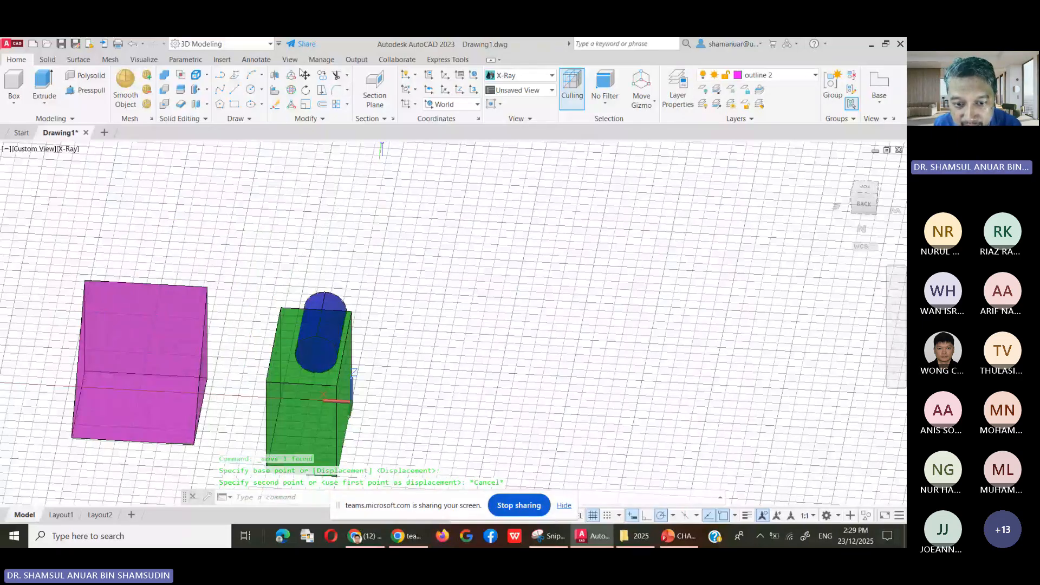
Move the wedge from the bottom corner of its upright face to the bottom corner of the box's end face opposite the cylinder.
left_click(303, 74)
left_click(194, 280)
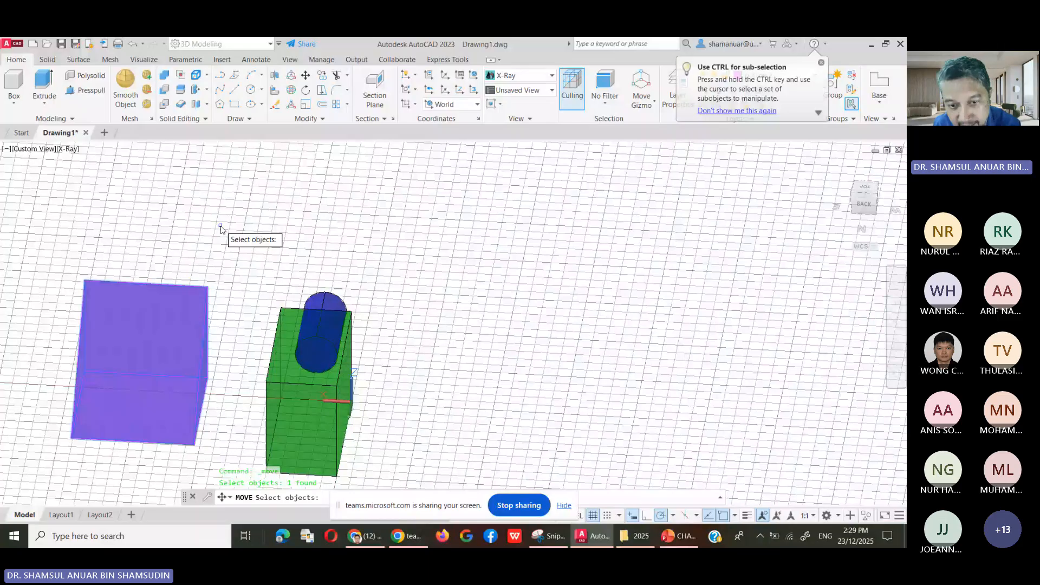
key("Return")
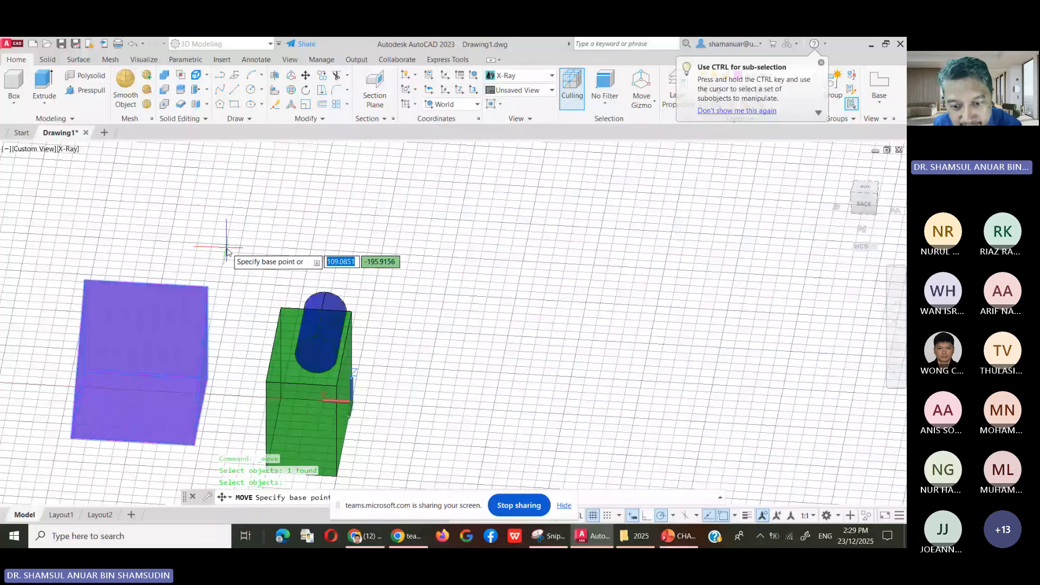
left_click(208, 379)
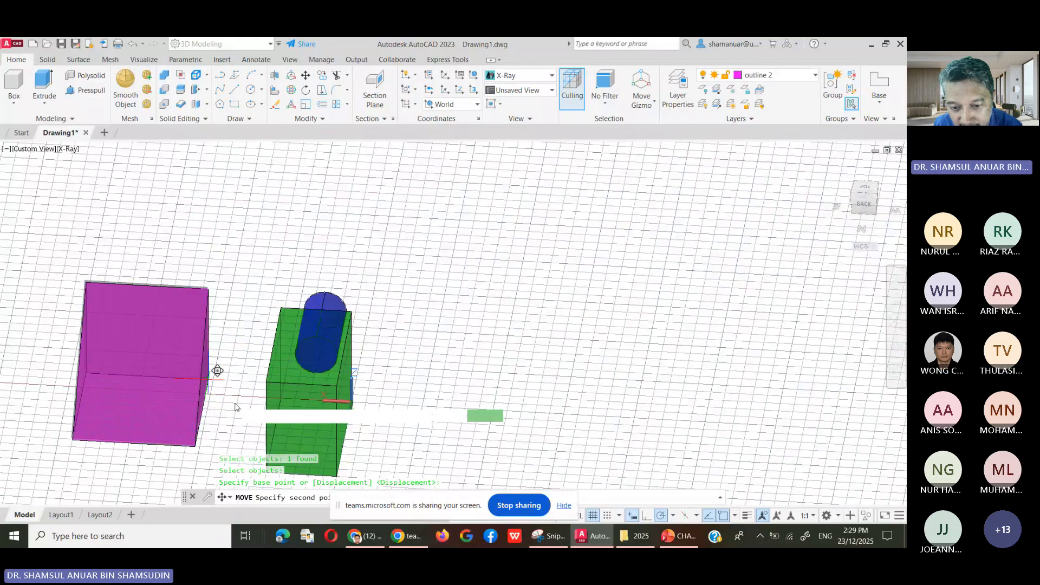
middle_click_drag(232, 402, 205, 222)
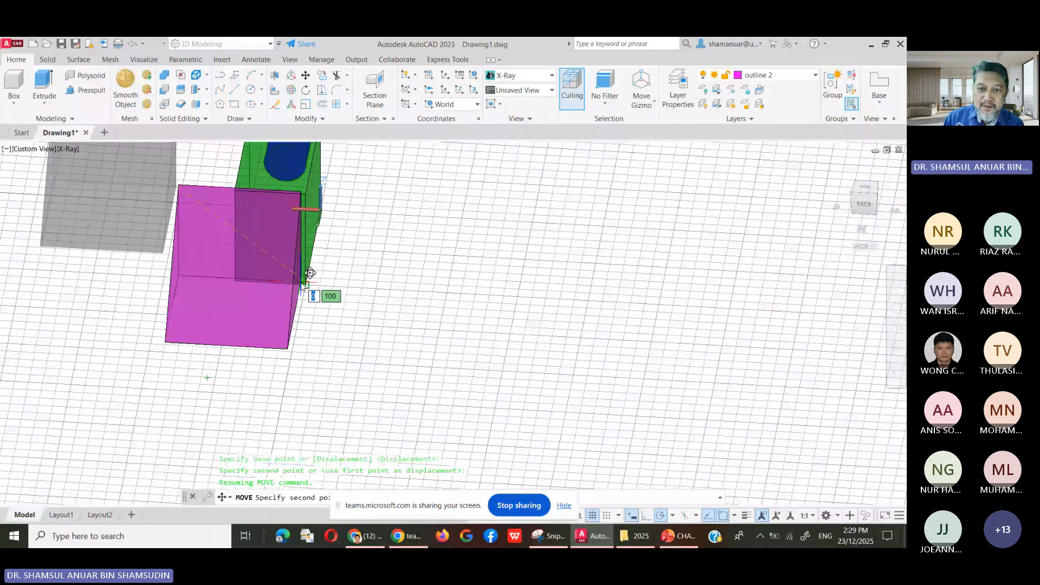
left_click(305, 283)
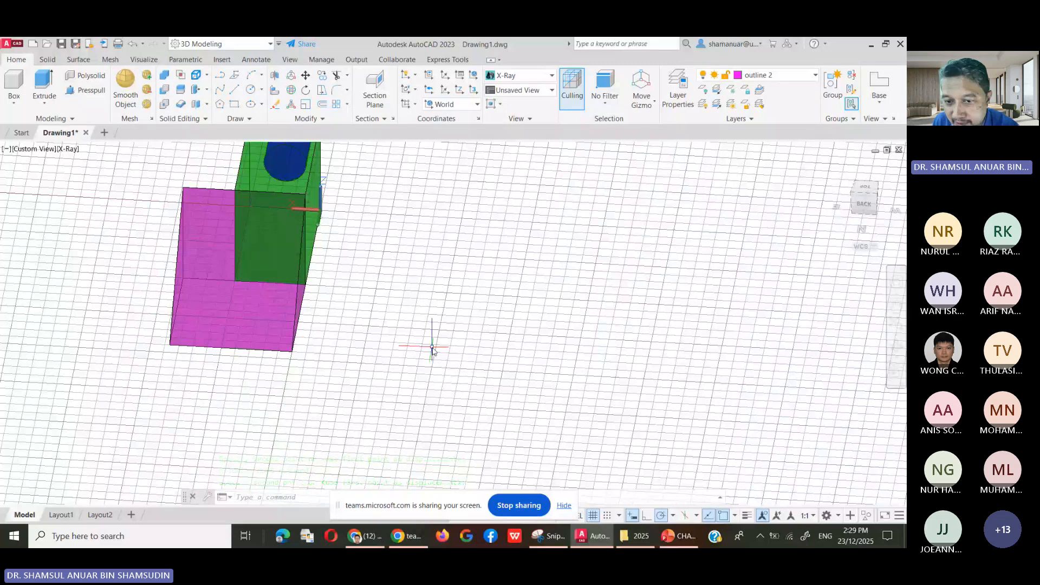
Orbit to a side view of the model to examine how the rotated wedge meets the box's end face.
scroll(479, 350, "up", 2)
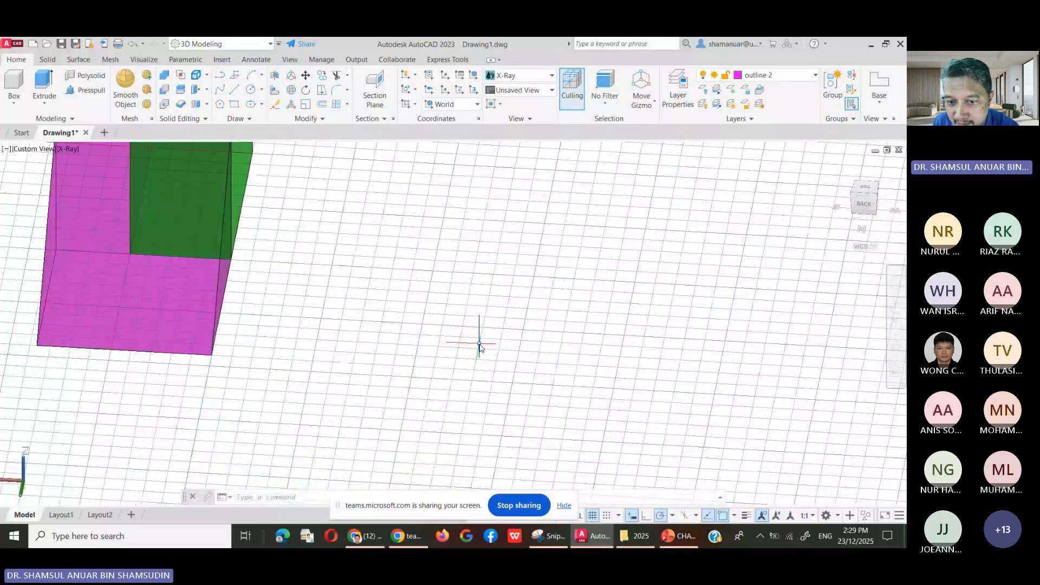
scroll(332, 339, "down", 3)
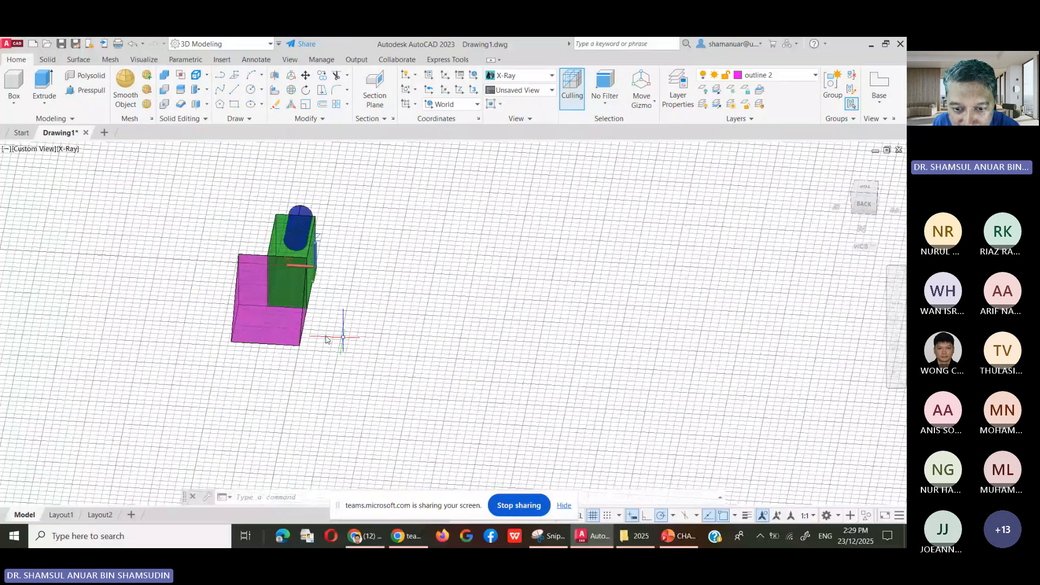
scroll(234, 269, "up", 1)
scroll(234, 270, "up", 1)
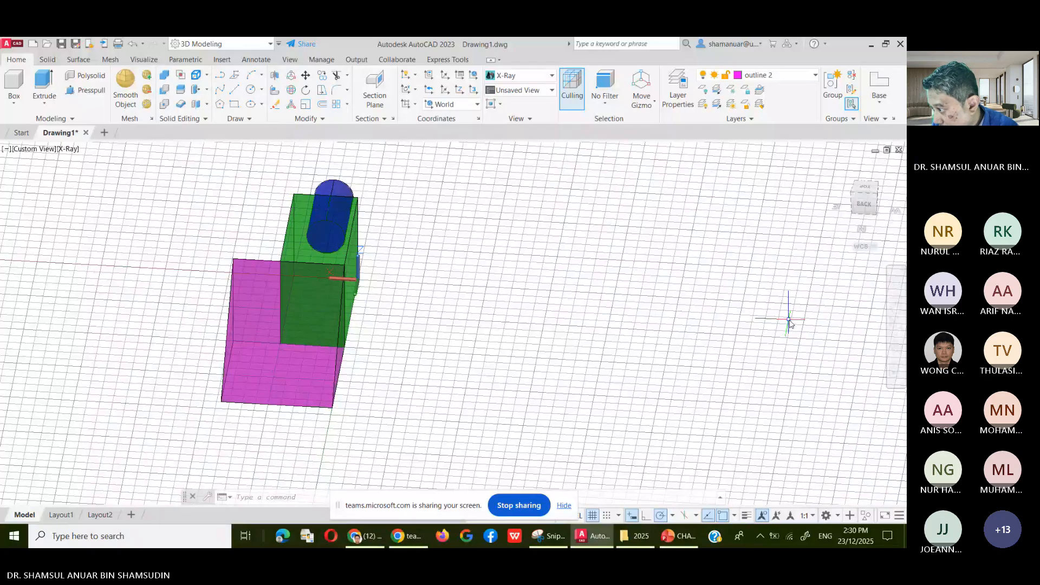
left_click(895, 346)
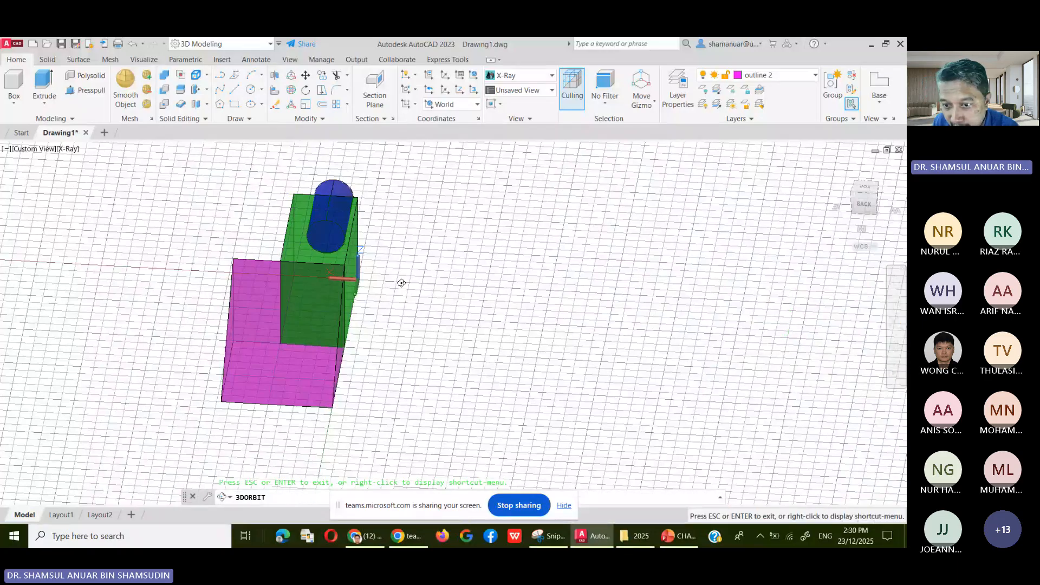
left_click_drag(402, 283, 226, 412)
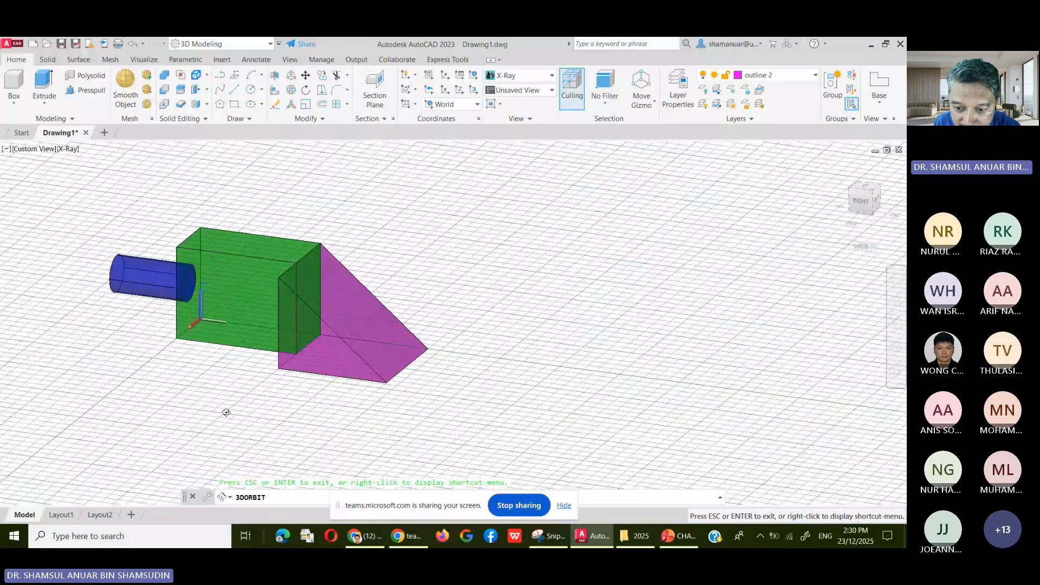
right_click(401, 273)
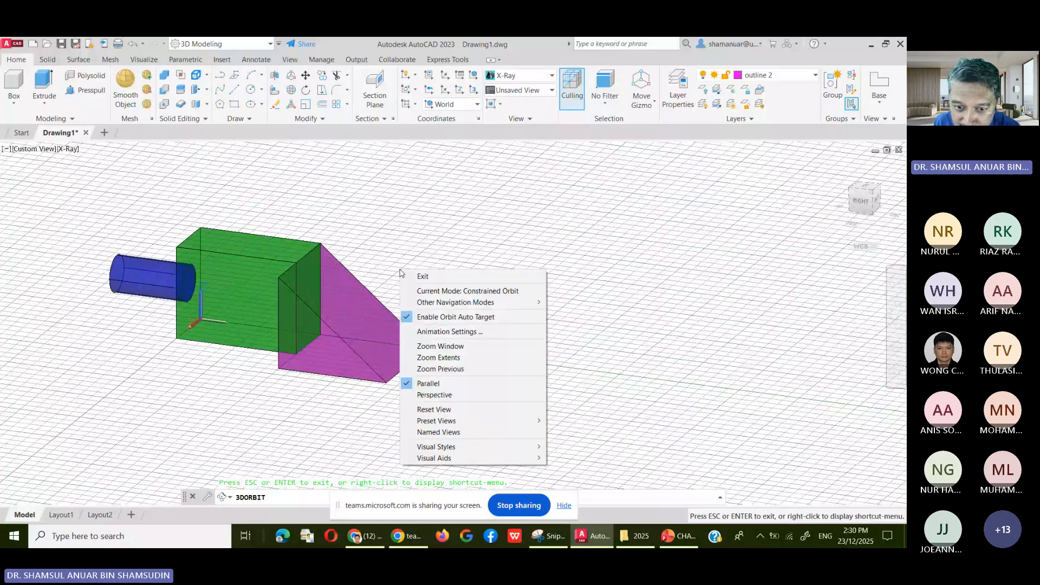
key("Escape")
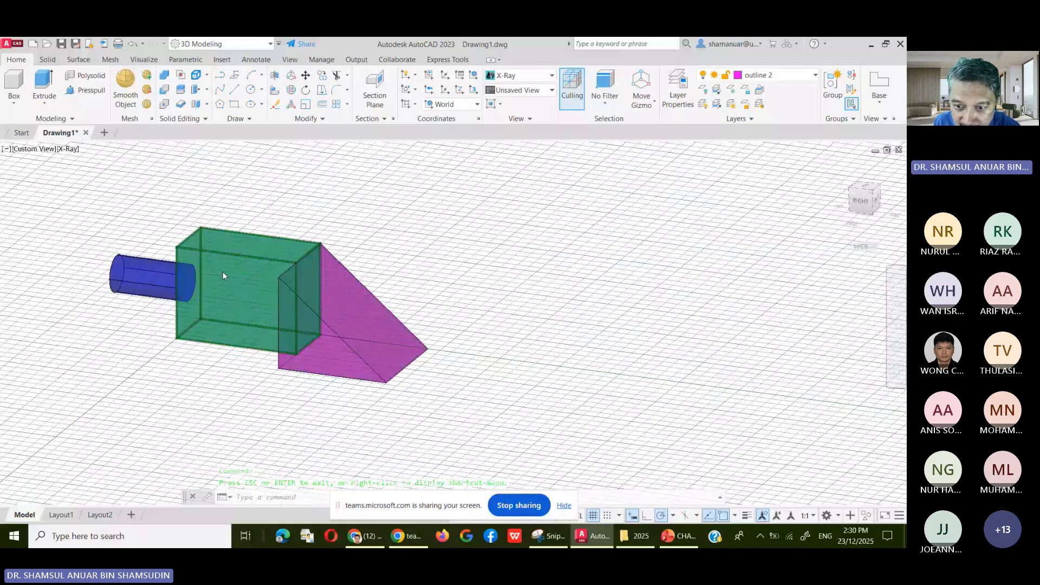
Narrow the wedge to the box's width by stretching its protruding side to the bottom corner of the box's end face.
scroll(222, 272, "up", 1)
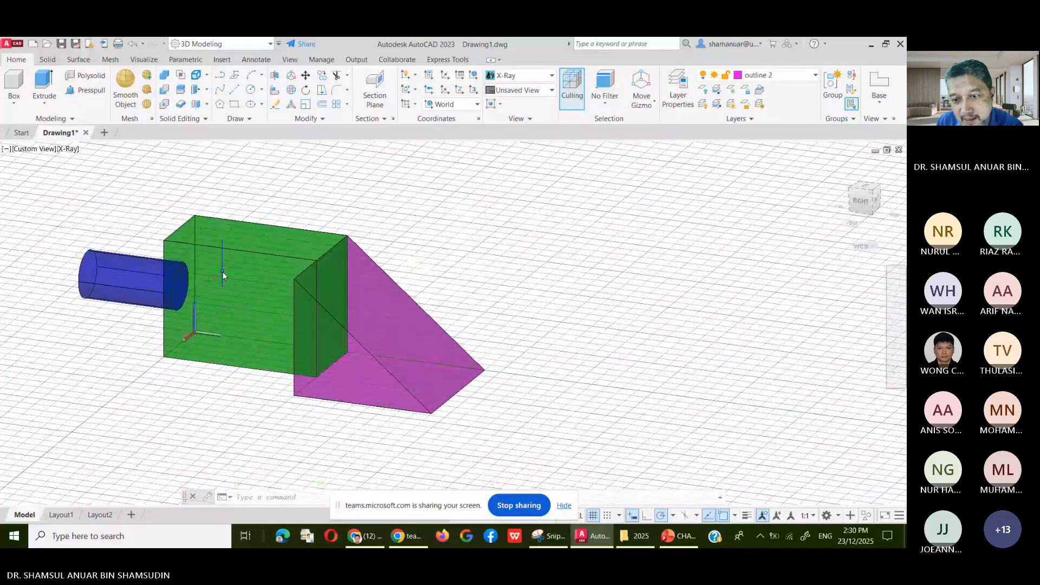
left_click(363, 337)
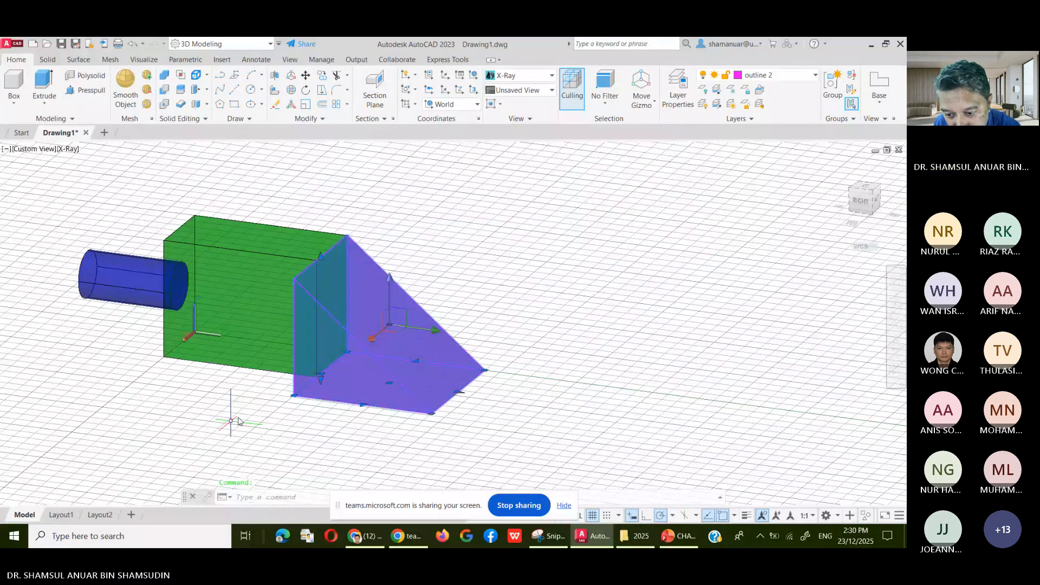
scroll(365, 416, "up", 3)
left_click(361, 401)
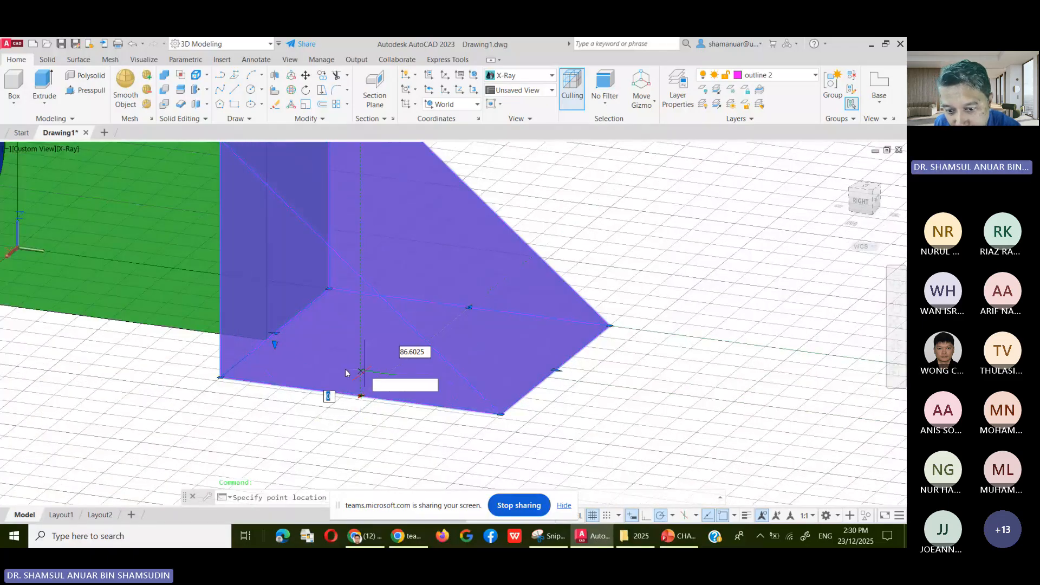
left_click(269, 343)
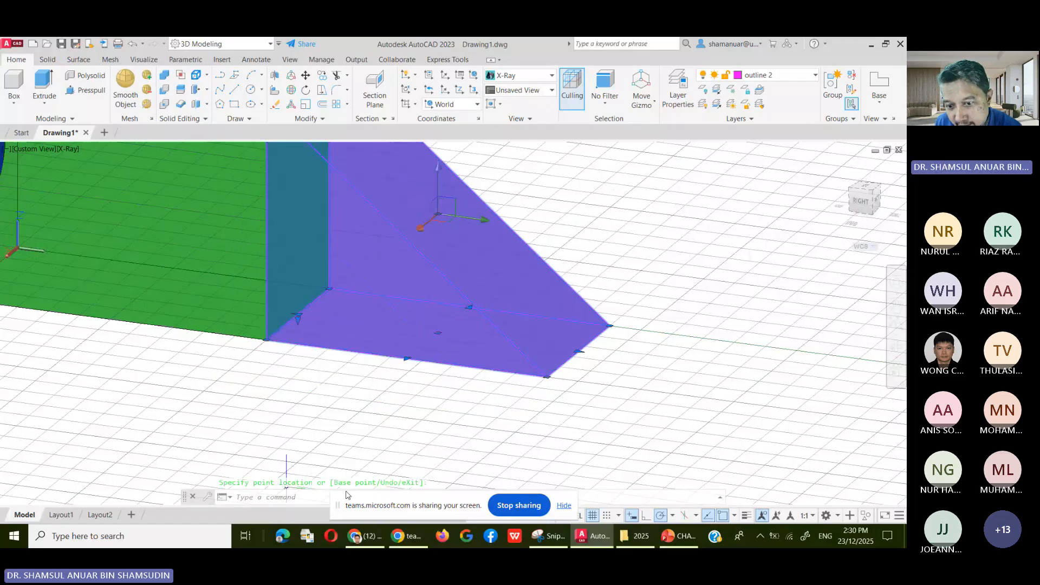
Stretch the wedge's side outward again so that it protrudes past the width of the box.
scroll(353, 465, "down", 2)
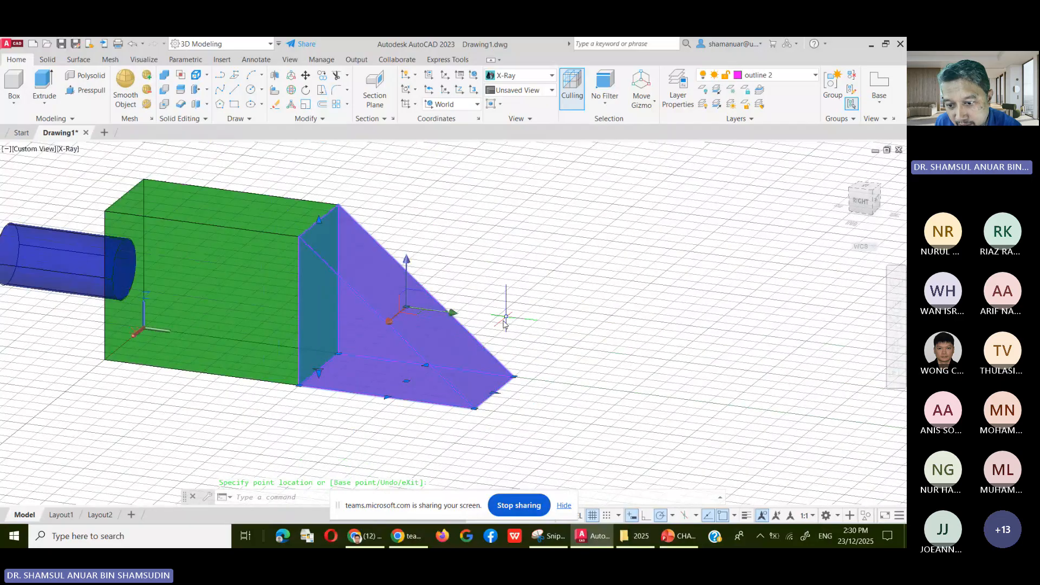
left_click(387, 398)
left_click(336, 443)
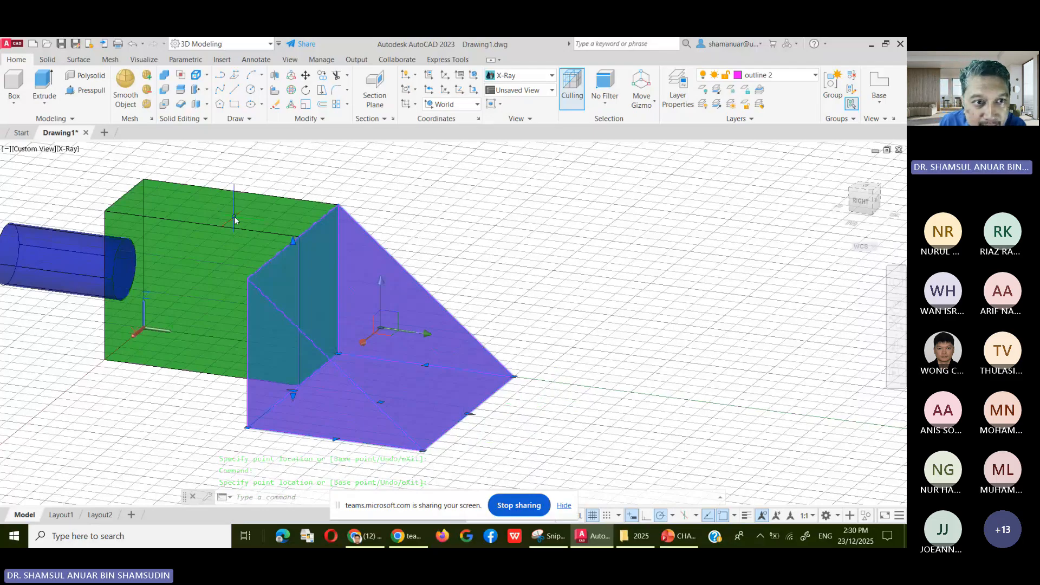
Presspull the wedge's protruding triangular side face back to the corner of the box's end face.
left_click(91, 90)
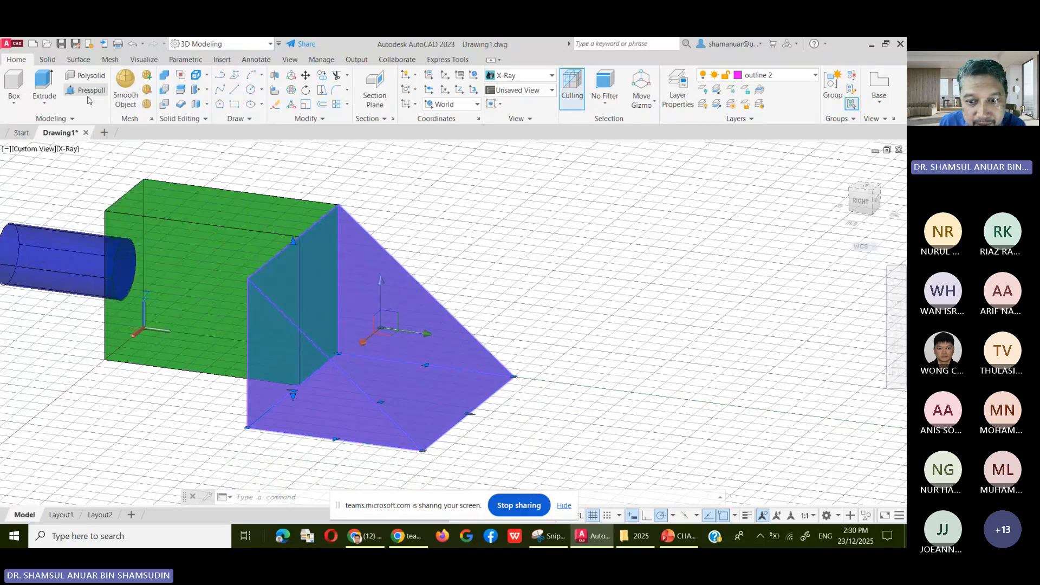
left_click(291, 395)
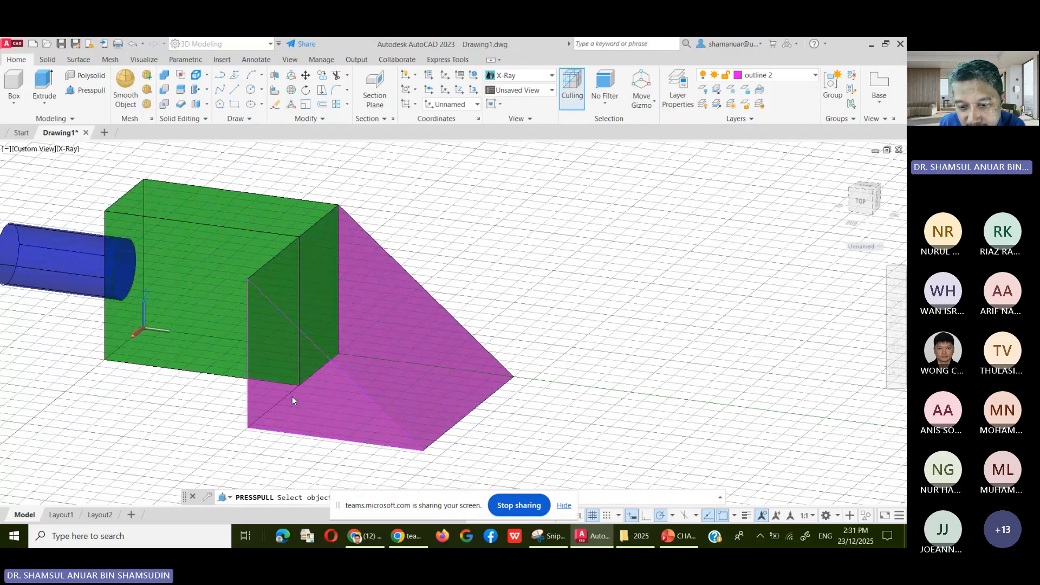
left_click(335, 338)
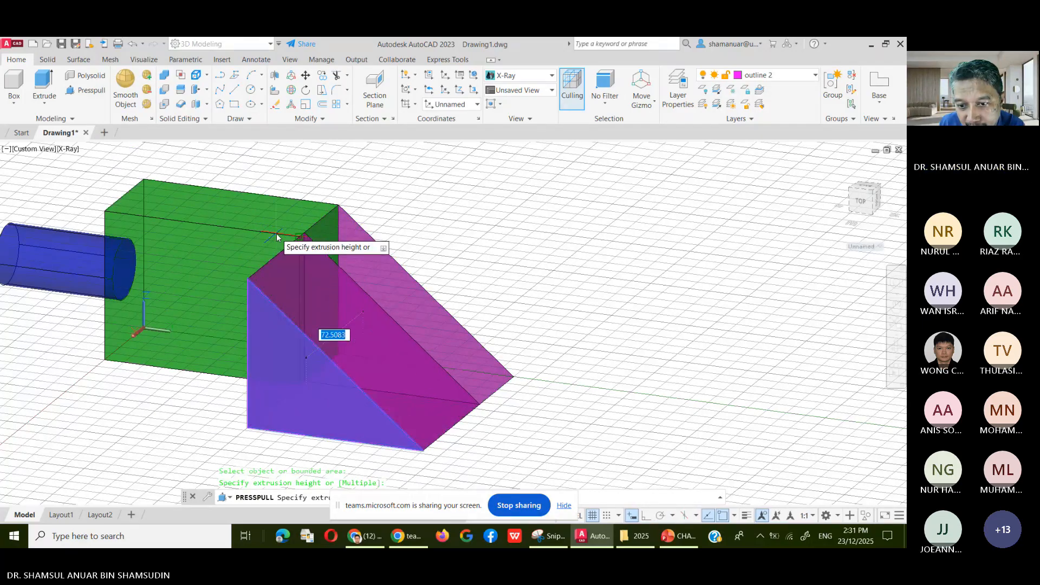
left_click(297, 255)
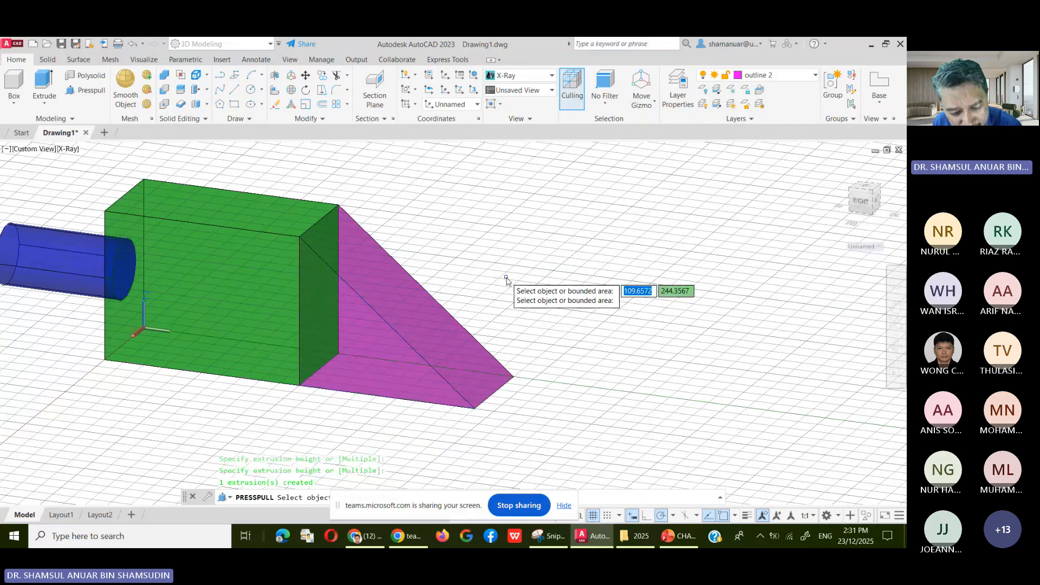
key("Return")
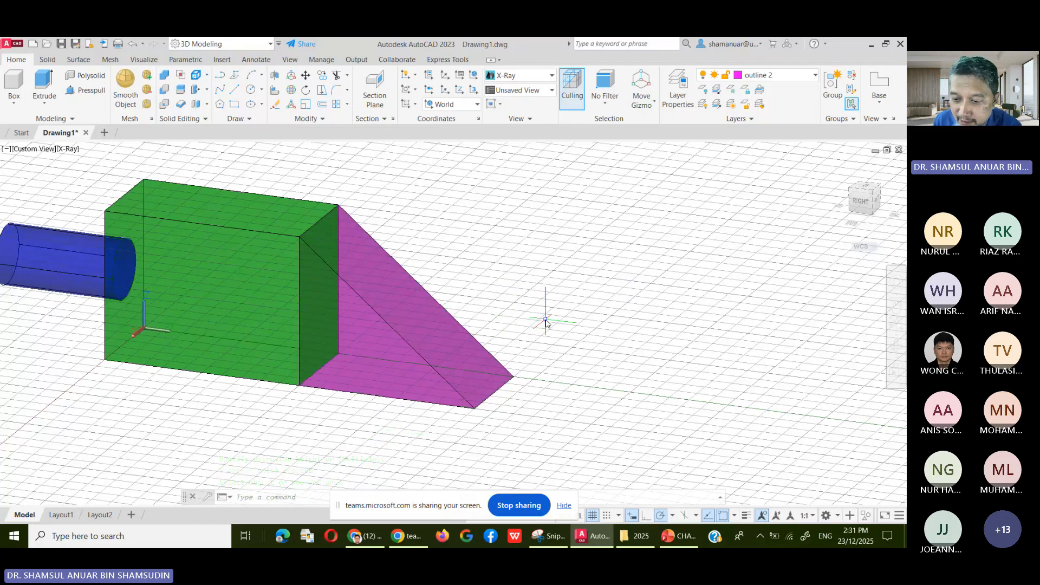
Examine how the cylinder, box and wedge fit together as separate solids.
scroll(281, 413, "up", 2)
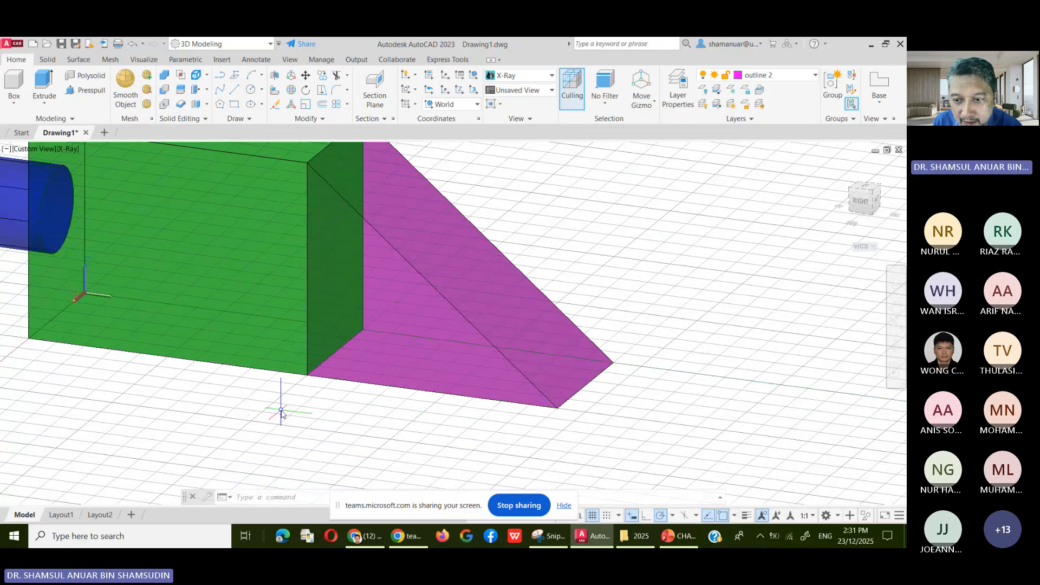
scroll(262, 428, "down", 4)
middle_click_drag(251, 444, 455, 369)
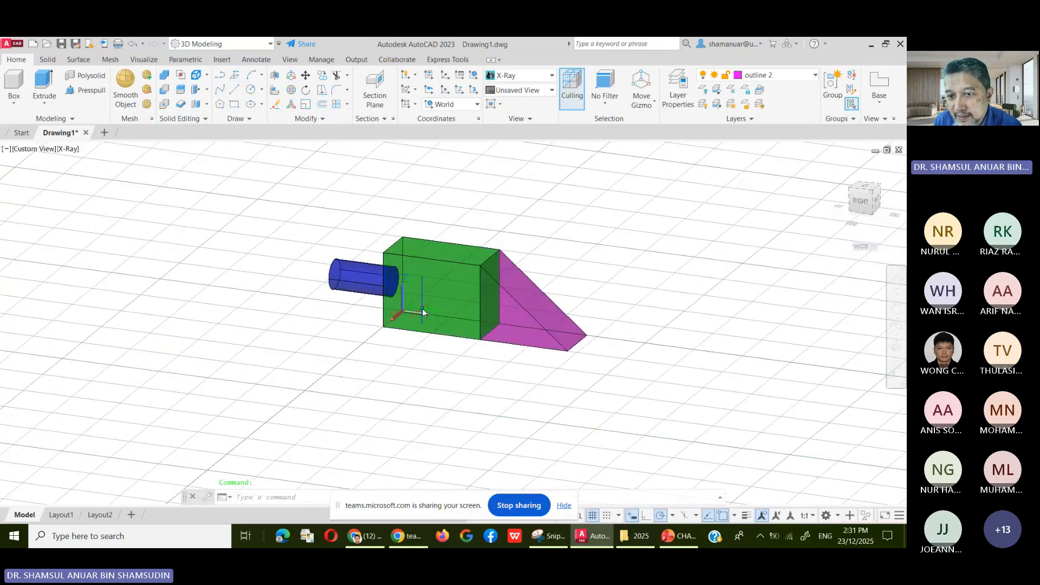
scroll(421, 308, "up", 5)
scroll(387, 405, "down", 4)
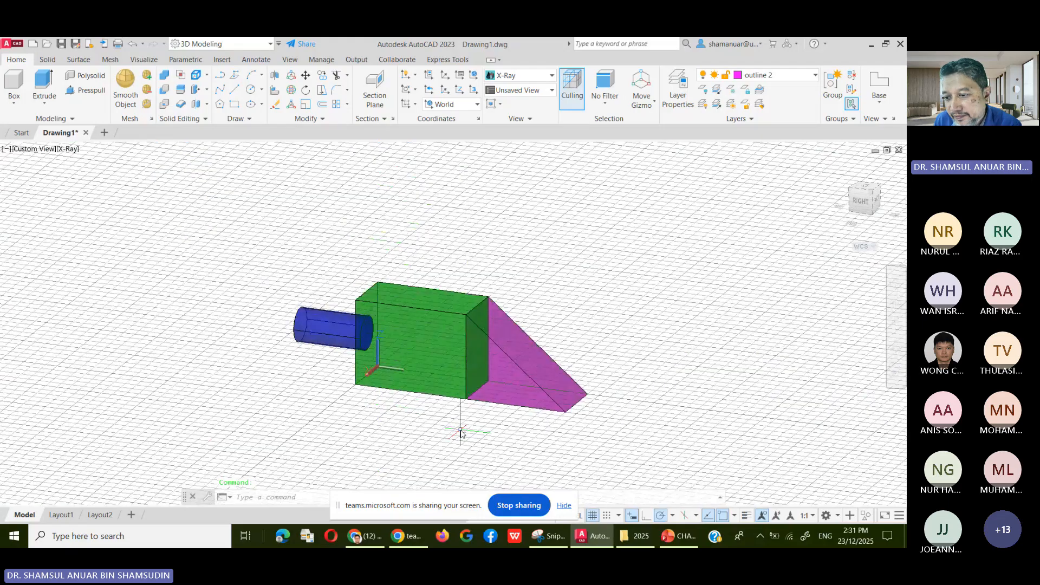
scroll(466, 425, "up", 3)
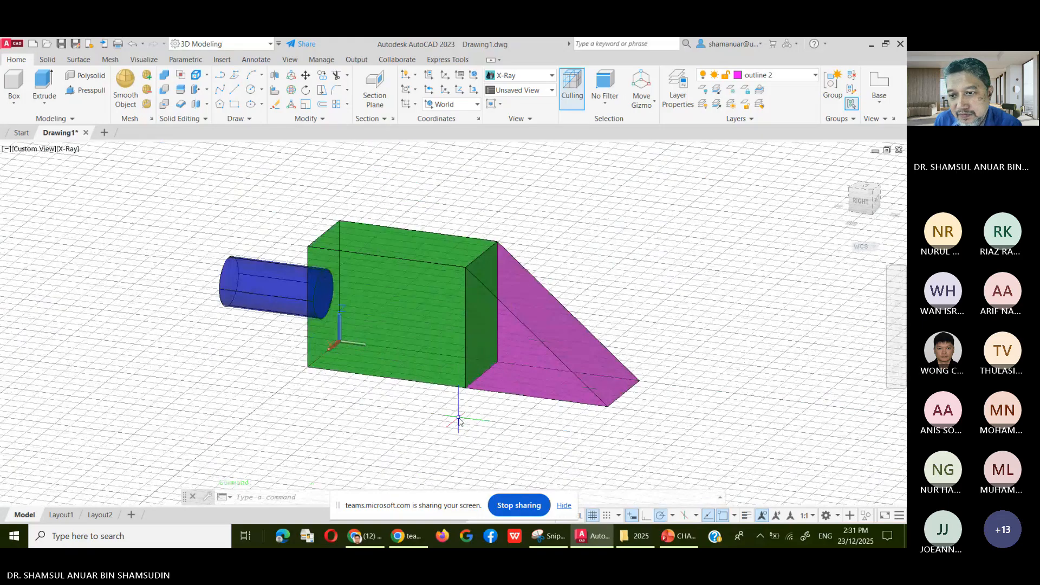
scroll(355, 386, "down", 2)
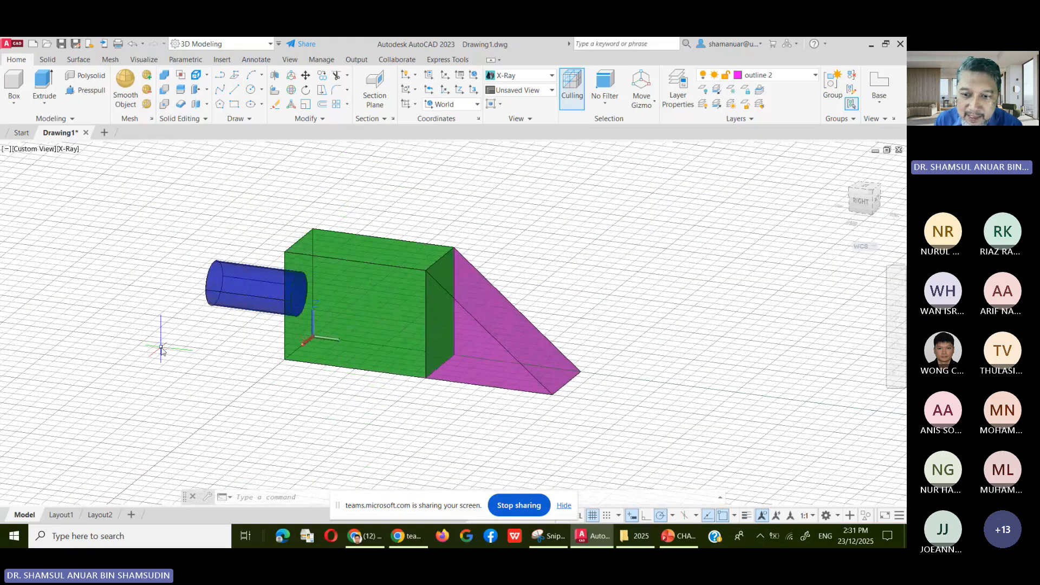
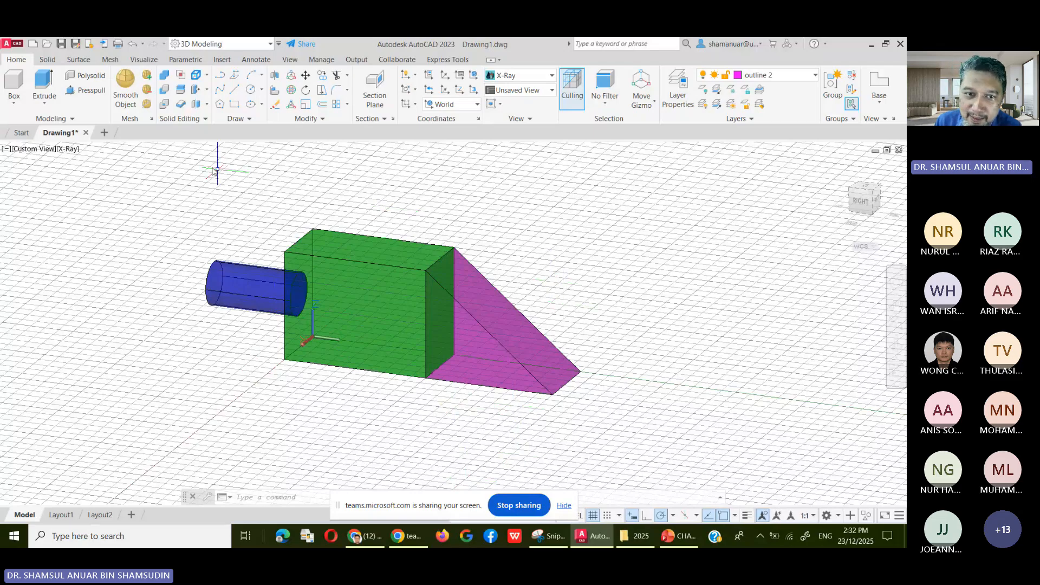
left_click(205, 122)
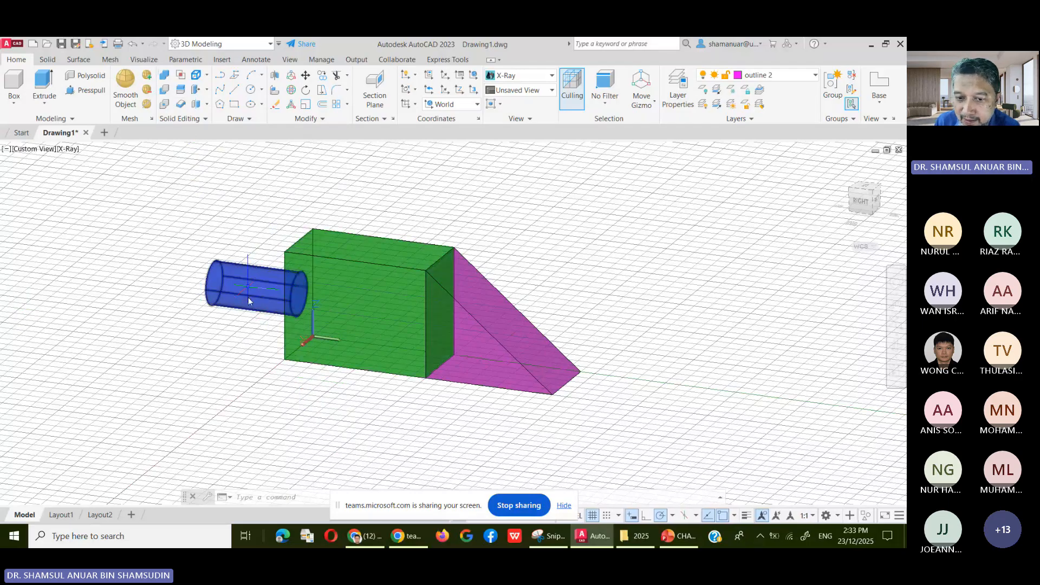
mouse_move(249, 298)
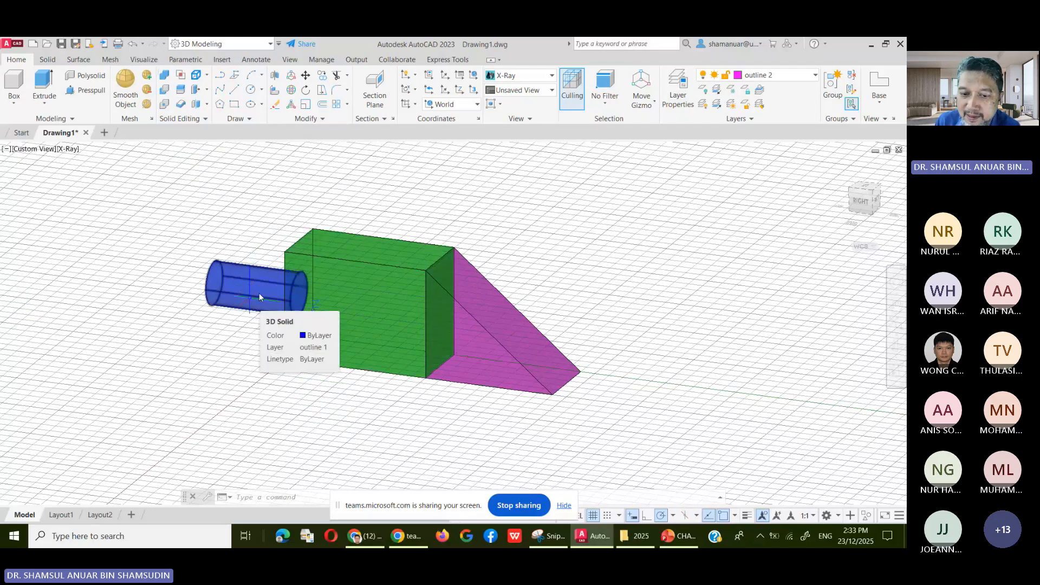
left_click(295, 288)
key("Escape")
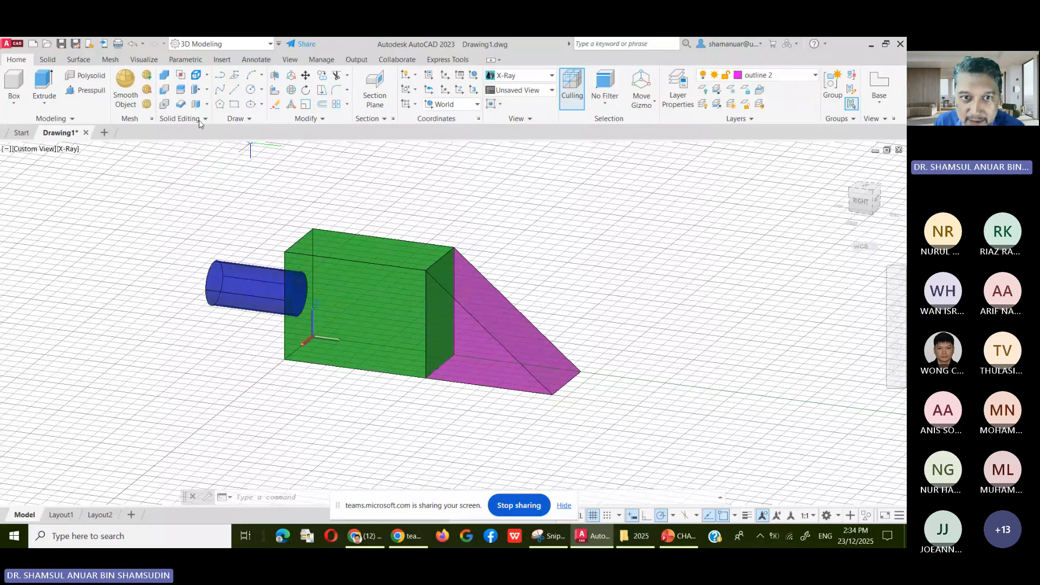
Try a Union of all three solids, selecting the cylinder first, and undo it.
left_click(164, 77)
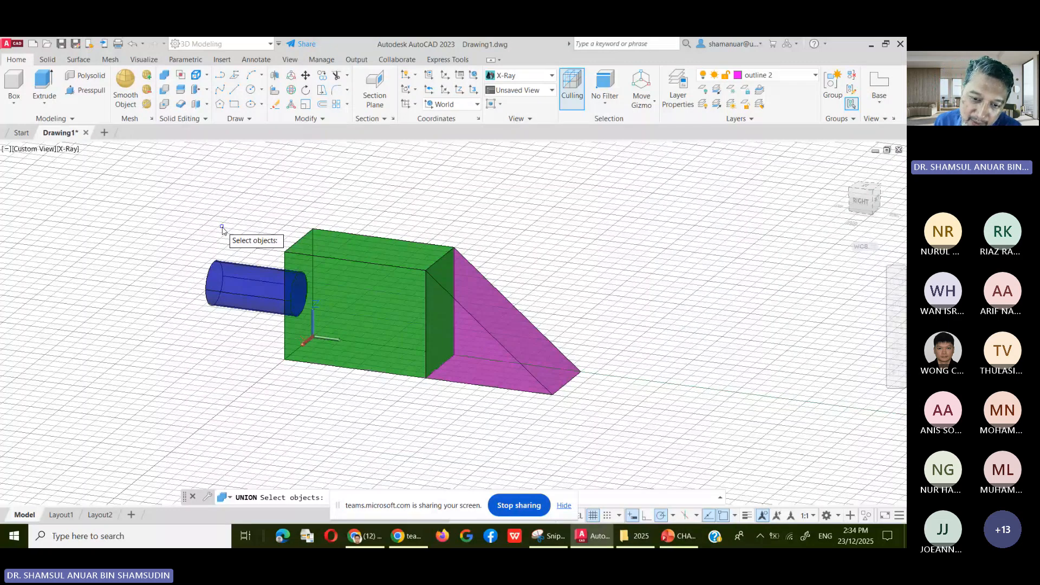
left_click(239, 280)
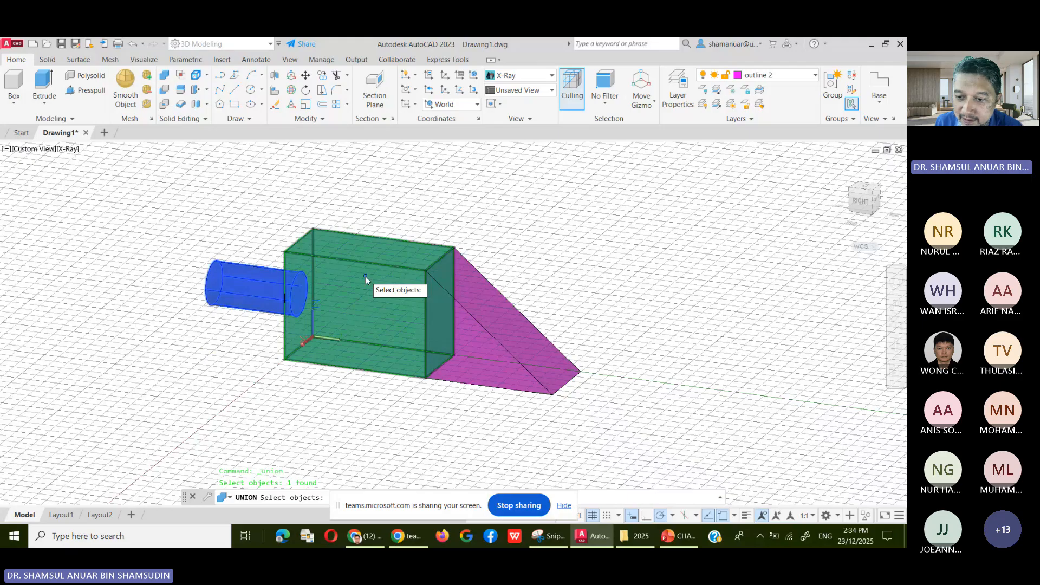
left_click(482, 342)
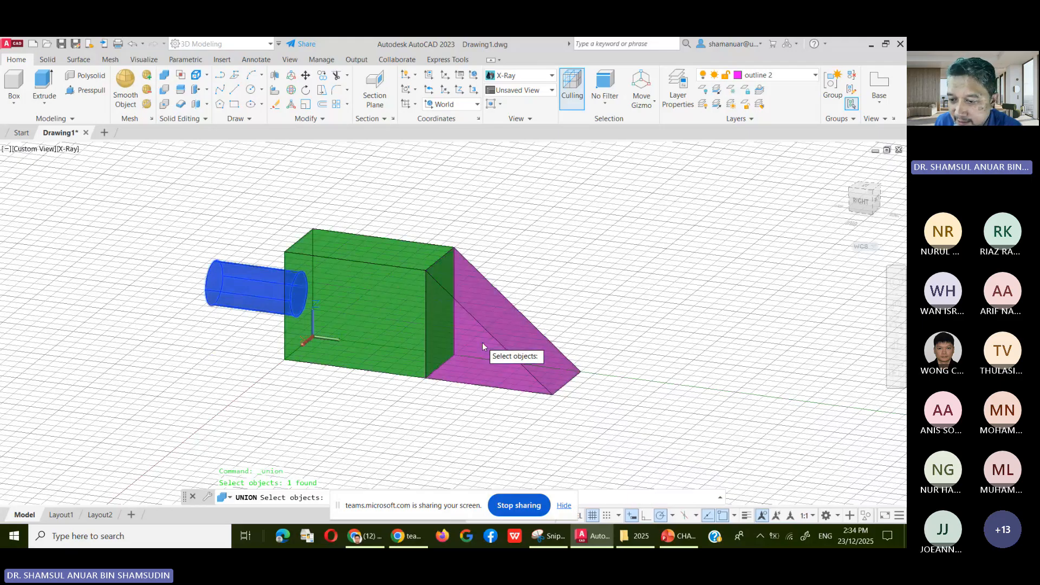
left_click(372, 291)
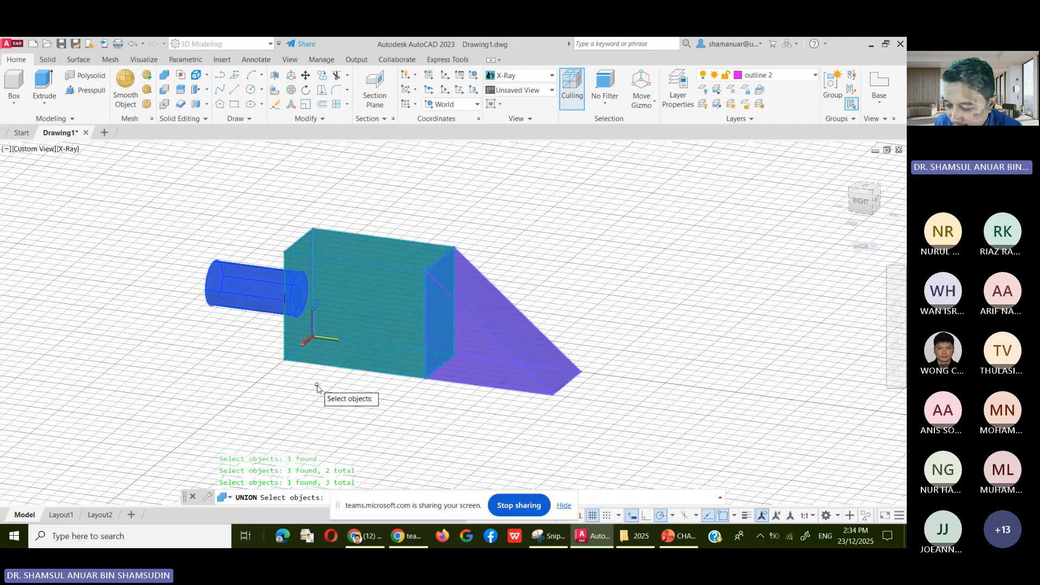
key("Return")
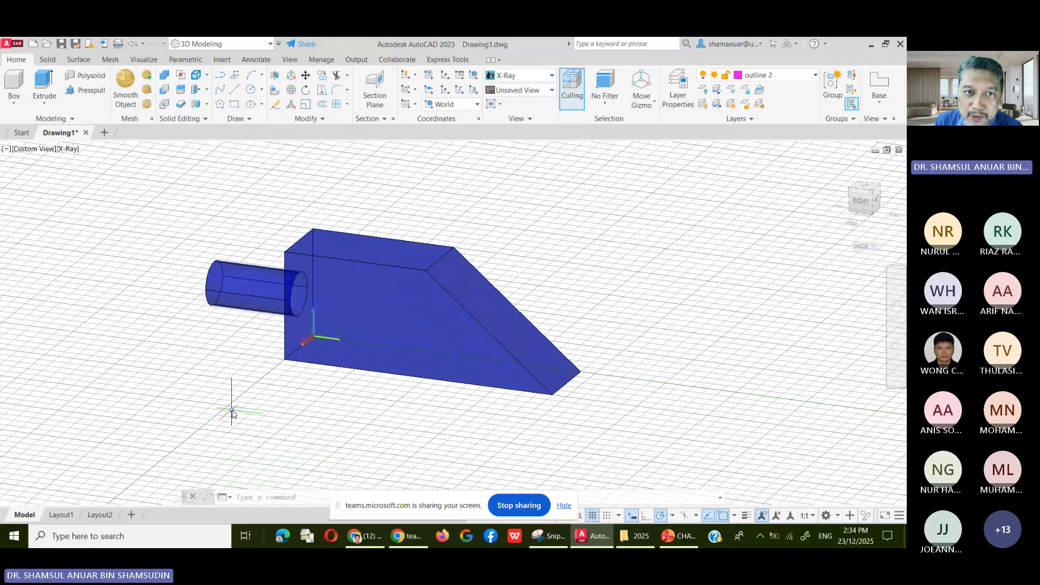
left_click(133, 44)
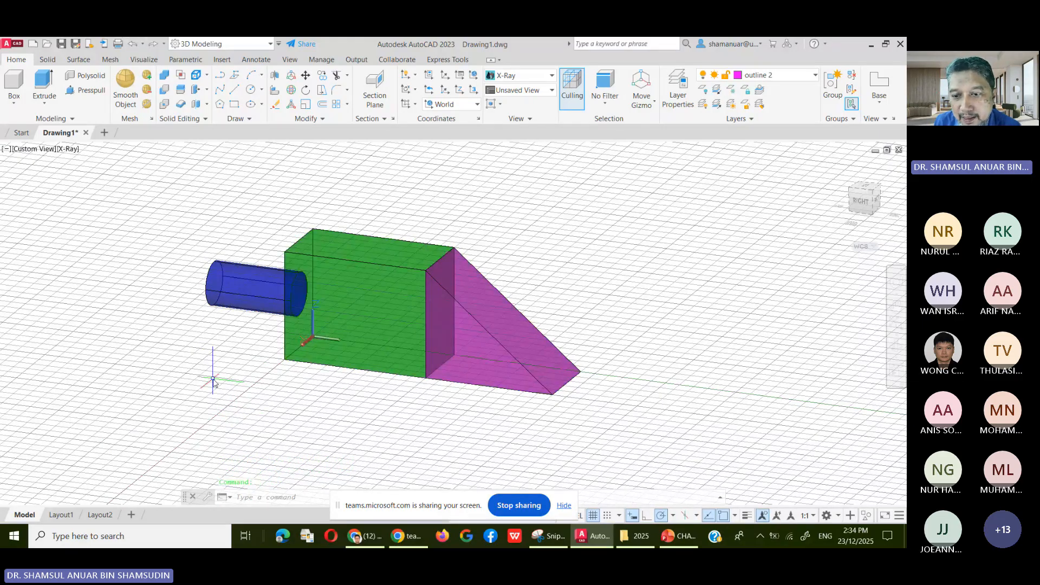
Union the three solids into one, selecting the box first, followed by the cylinder and the wedge.
left_click(164, 75)
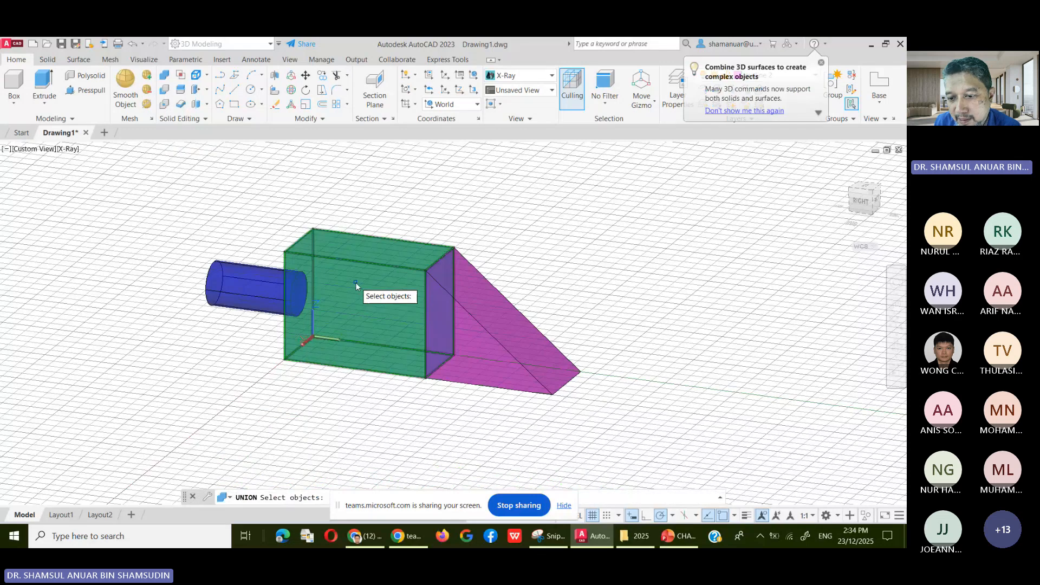
left_click(356, 282)
left_click(233, 281)
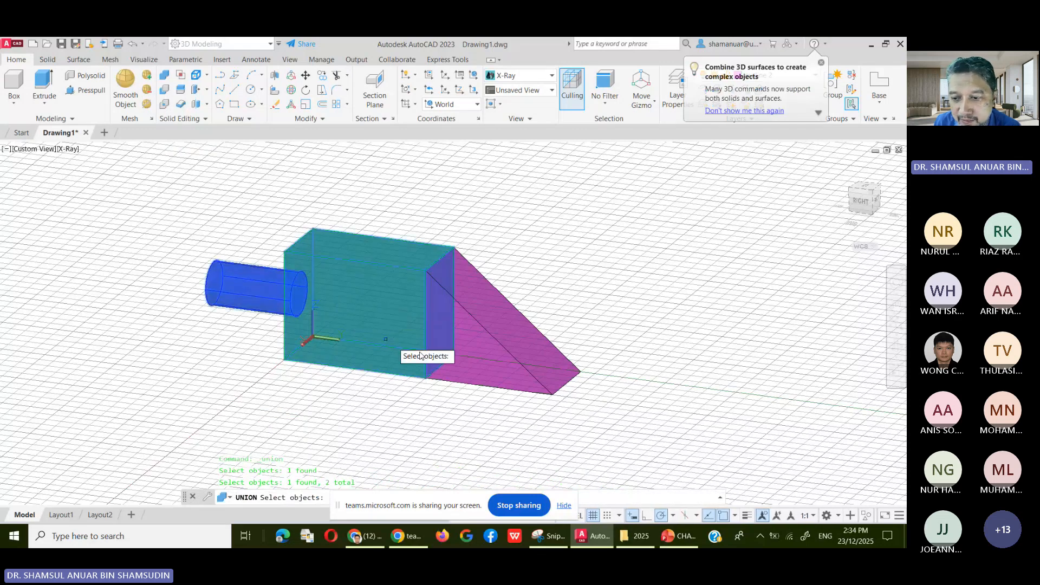
left_click(484, 354)
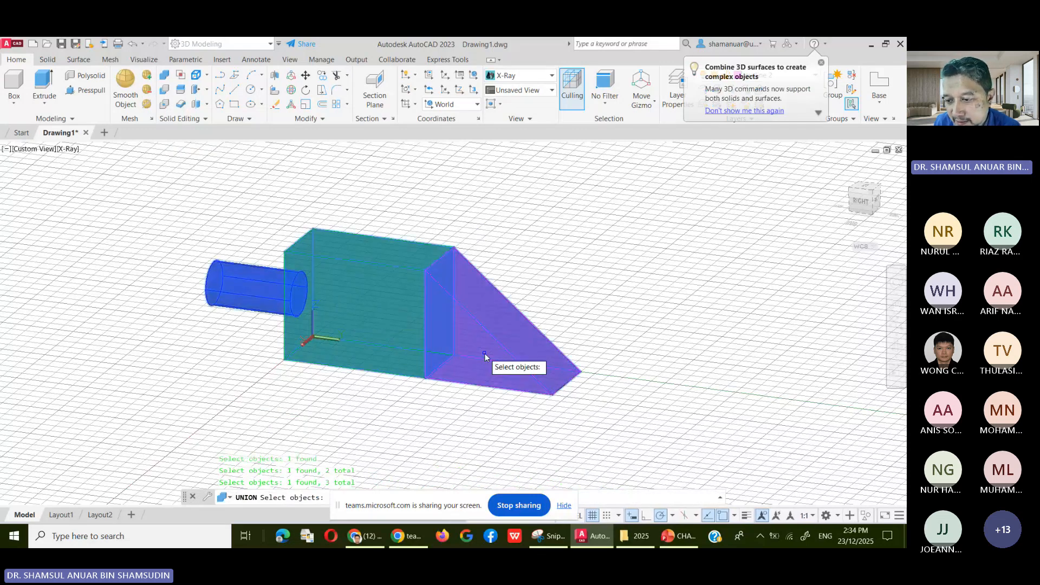
key("Return")
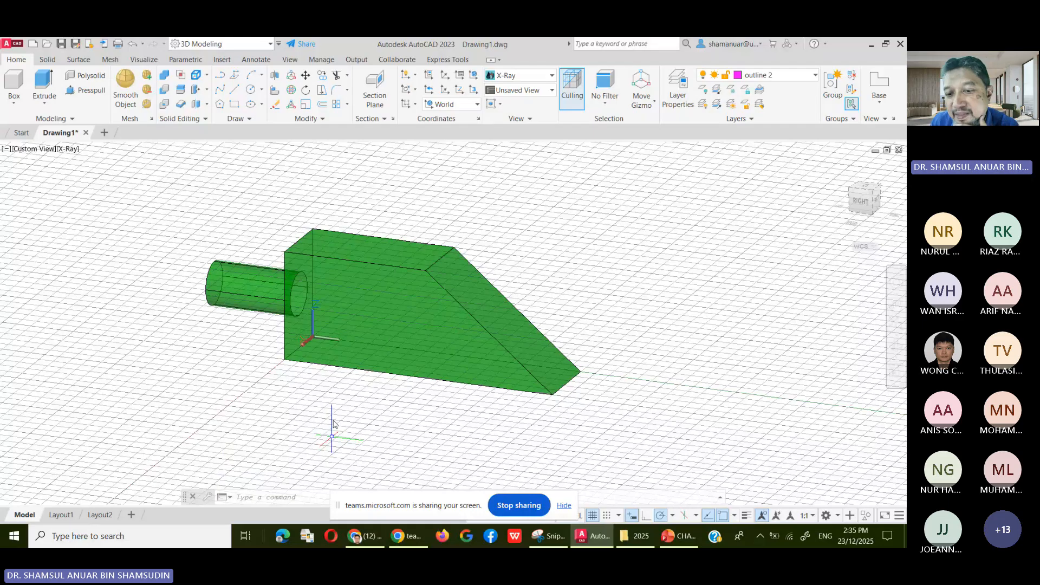
Orbit around the merged solid to a front view showing the free end of the cylinder.
left_click(896, 346)
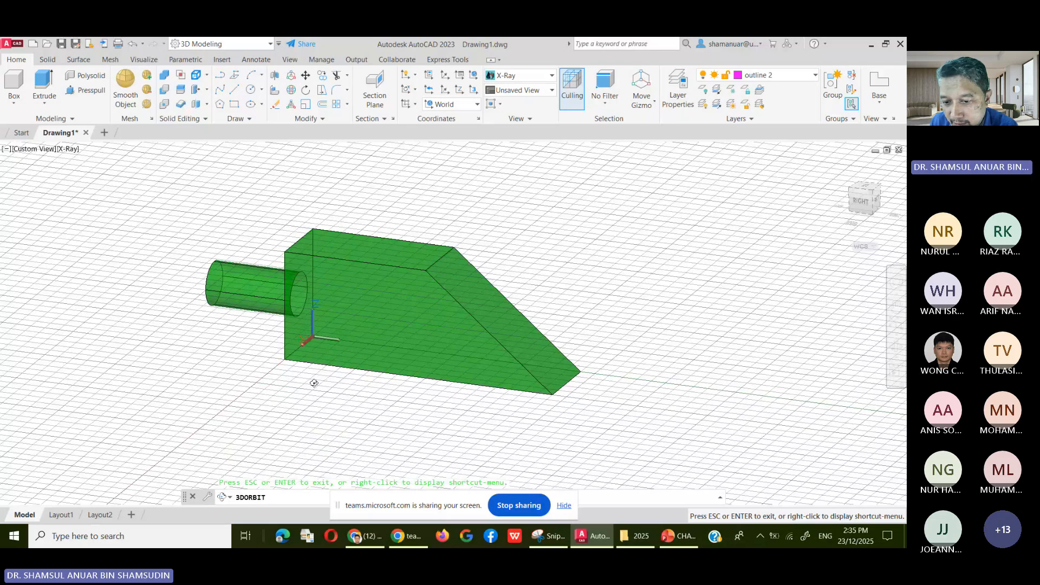
mouse_move(314, 384)
left_mouse_down()
mouse_move(373, 395)
mouse_move(434, 371)
mouse_move(336, 367)
mouse_move(304, 397)
left_mouse_up()
left_click_drag(452, 329, 295, 369)
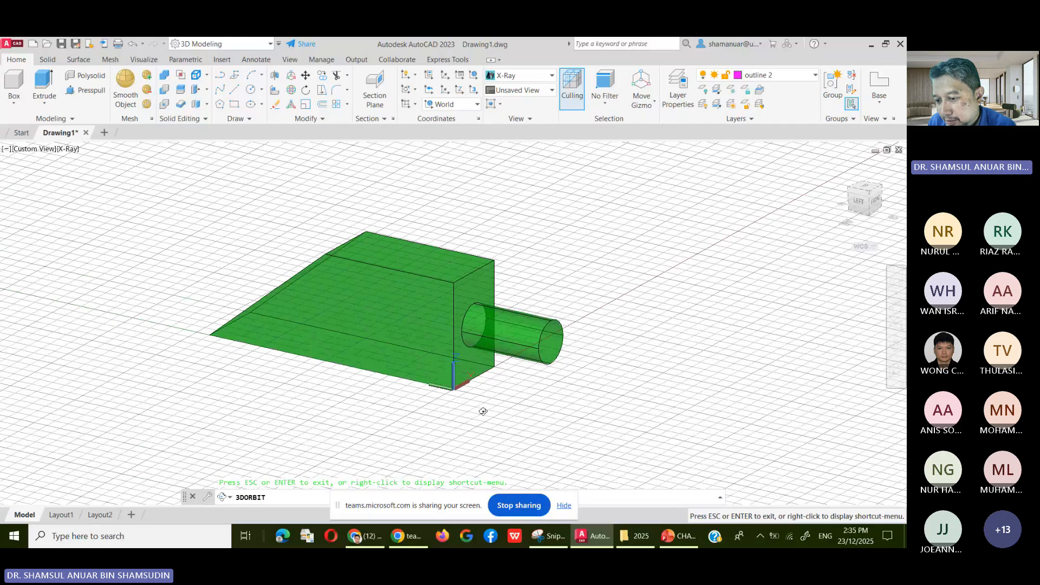
left_click_drag(483, 411, 550, 415)
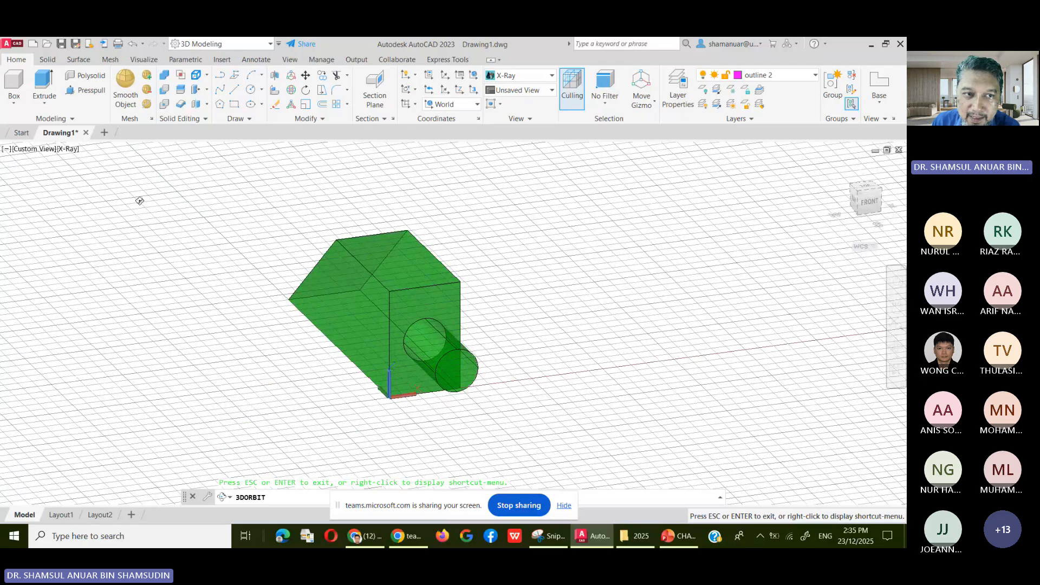
left_click(11, 104)
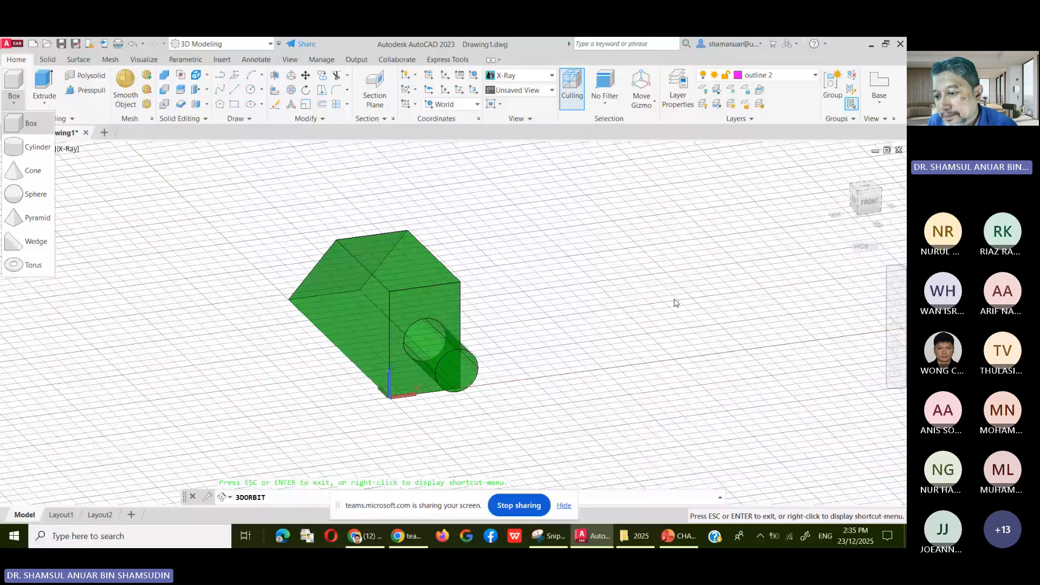
key("Escape")
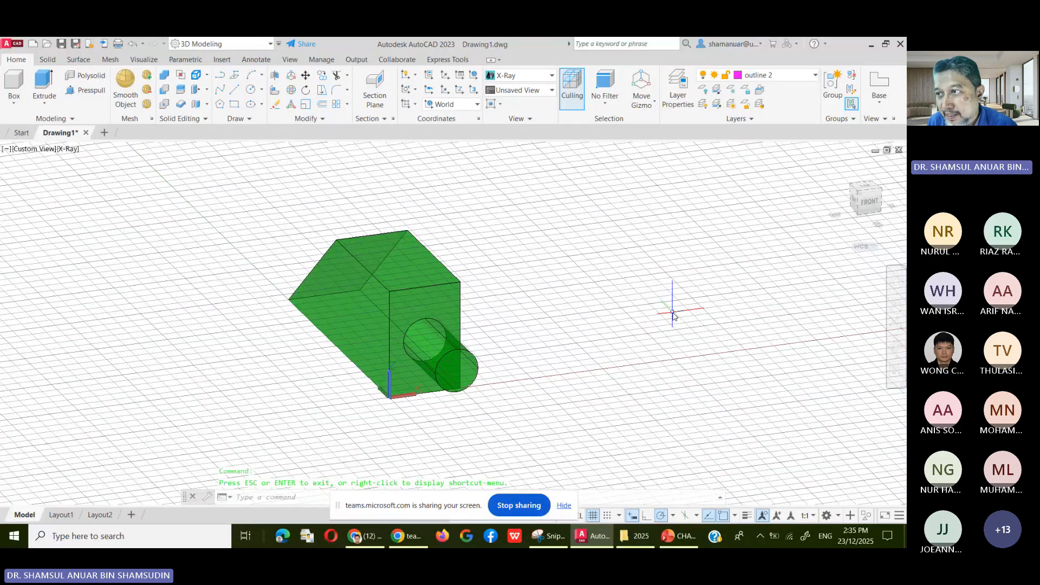
Make outline 4 the current layer.
left_click(782, 78)
left_click(762, 148)
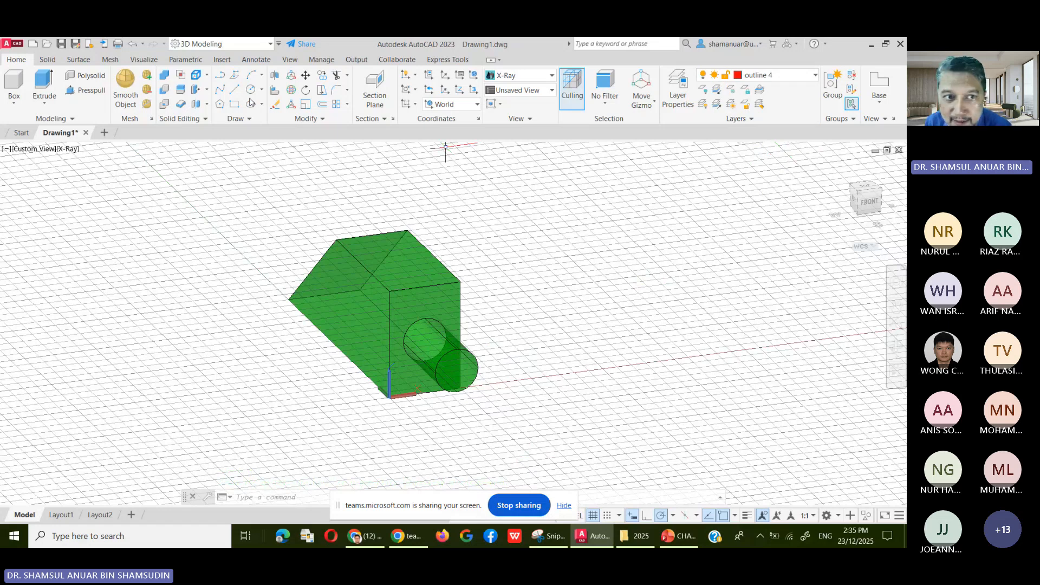
left_click(14, 101)
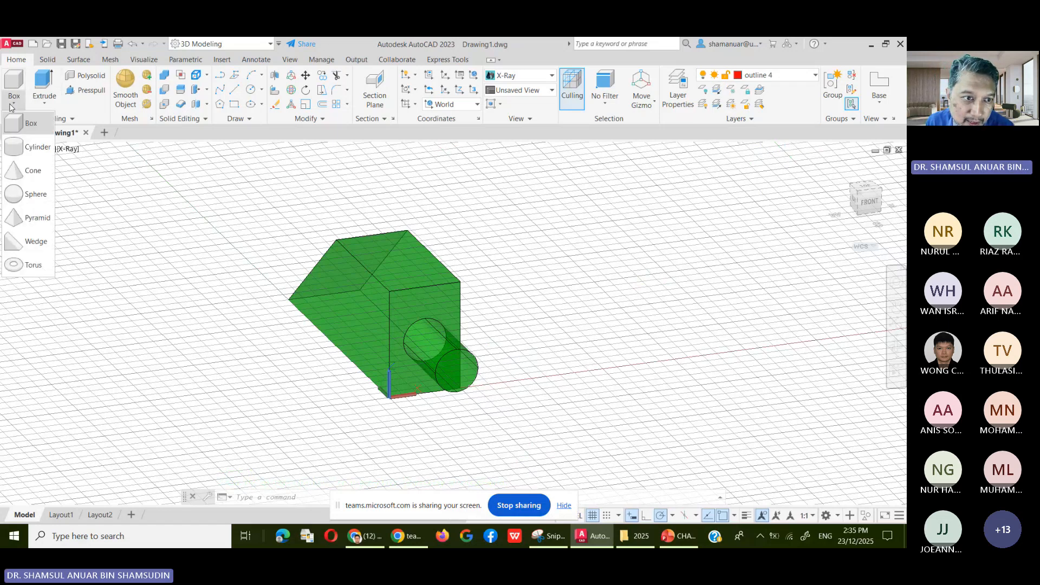
left_click(21, 146)
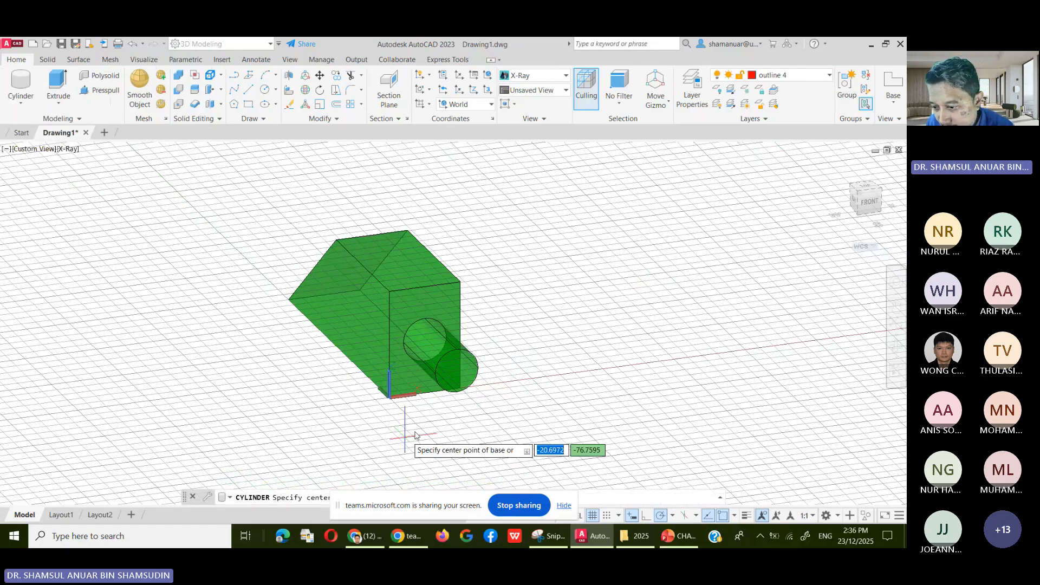
scroll(446, 400, "up", 5)
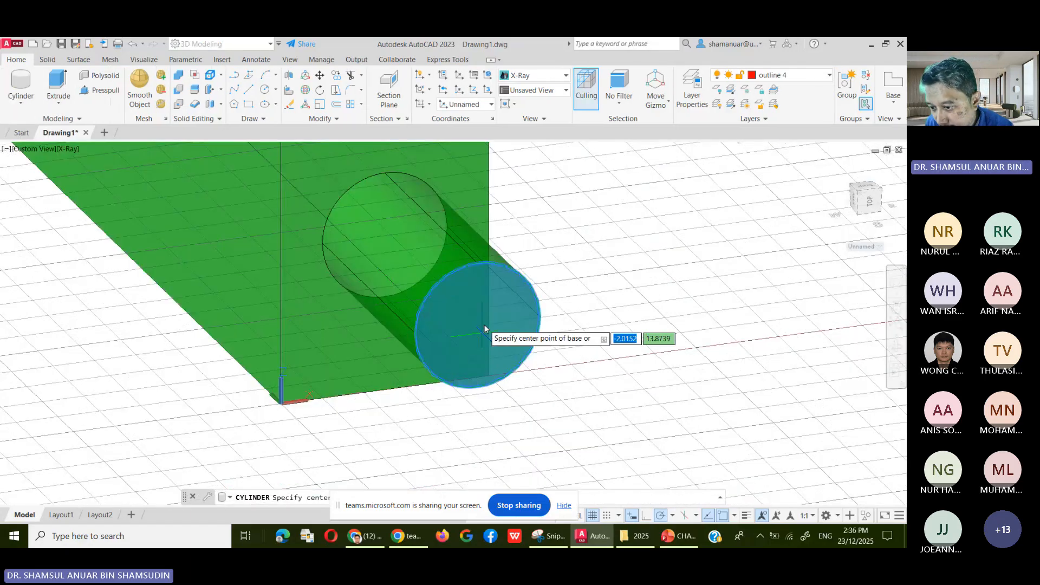
left_click(450, 277)
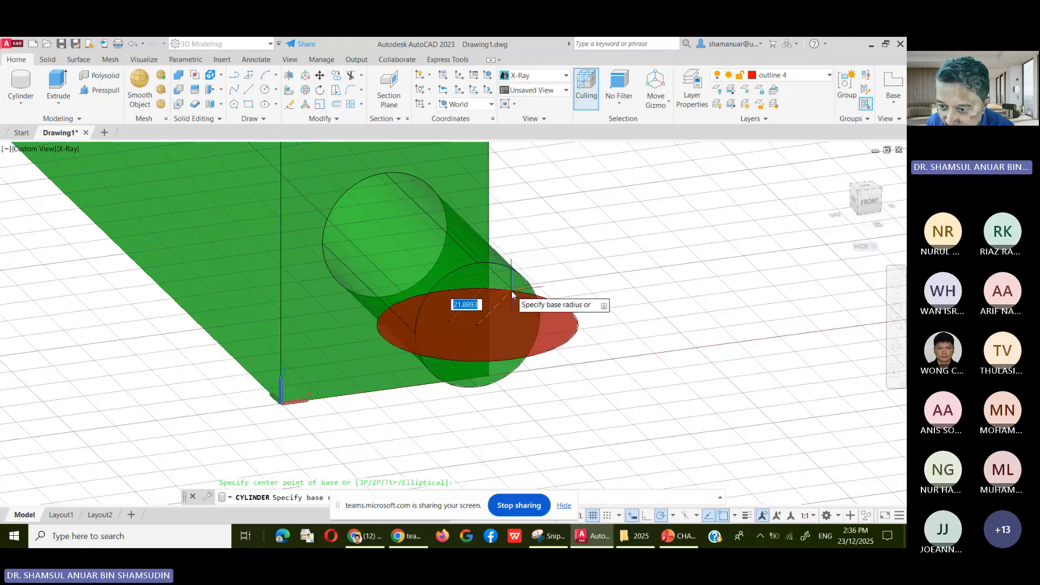
key("Escape")
left_click(513, 293)
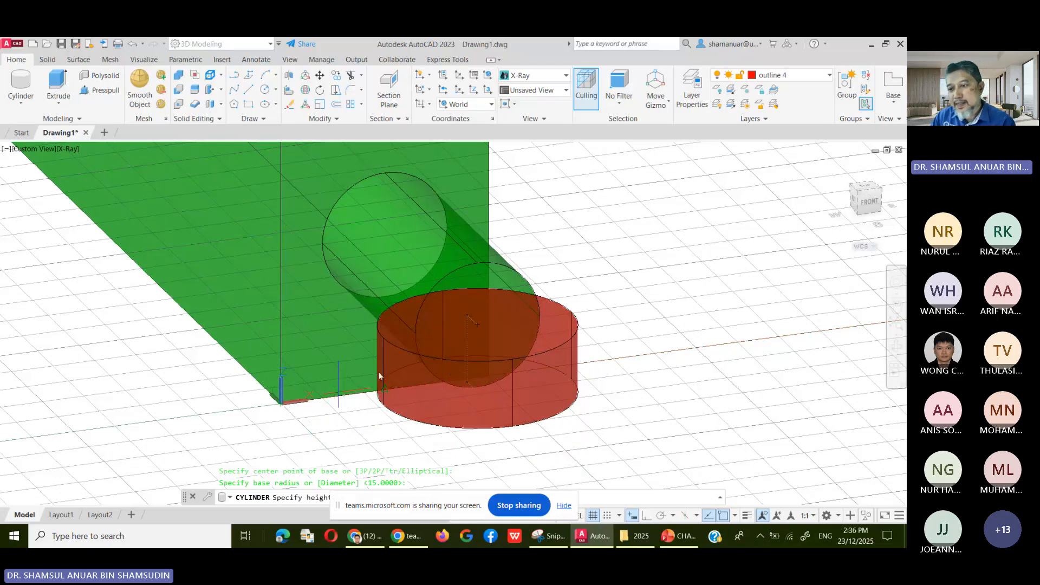
key("Escape")
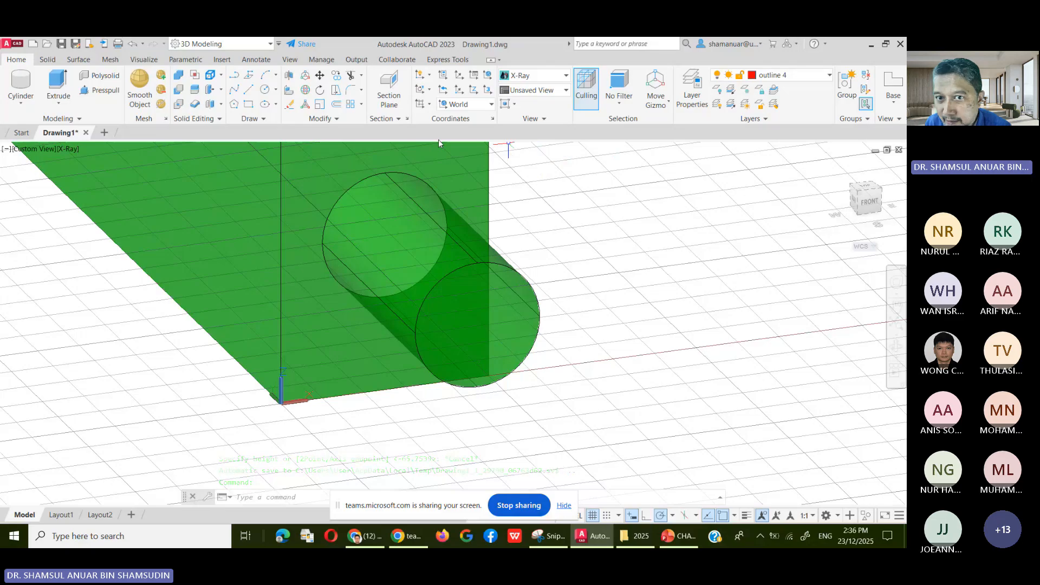
Draw a cylinder of radius 6.5 and height about 308 through the whole solid, centred on the face at the existing cylinder's free end.
left_click(9, 89)
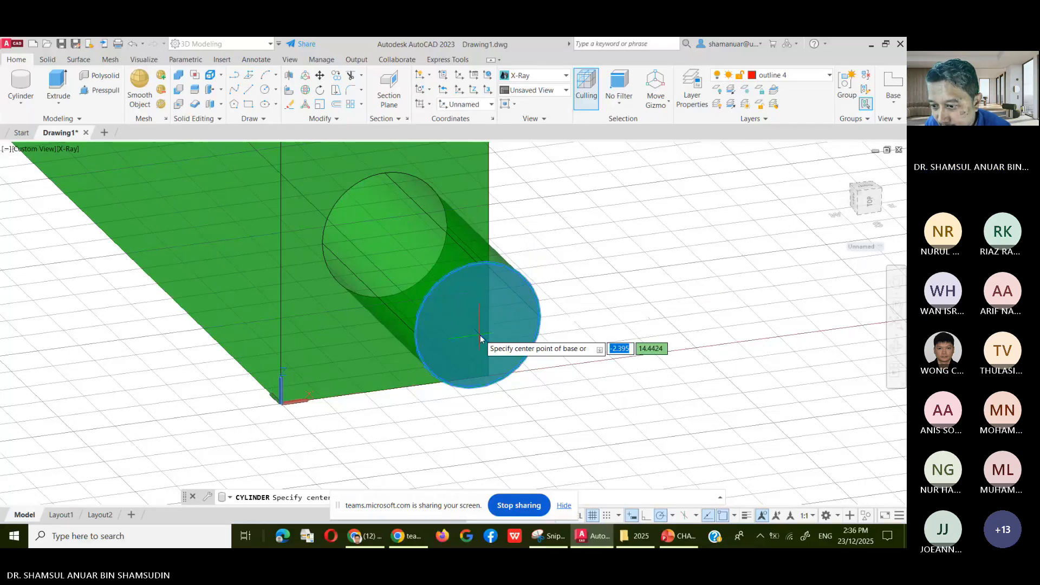
right_click(470, 308)
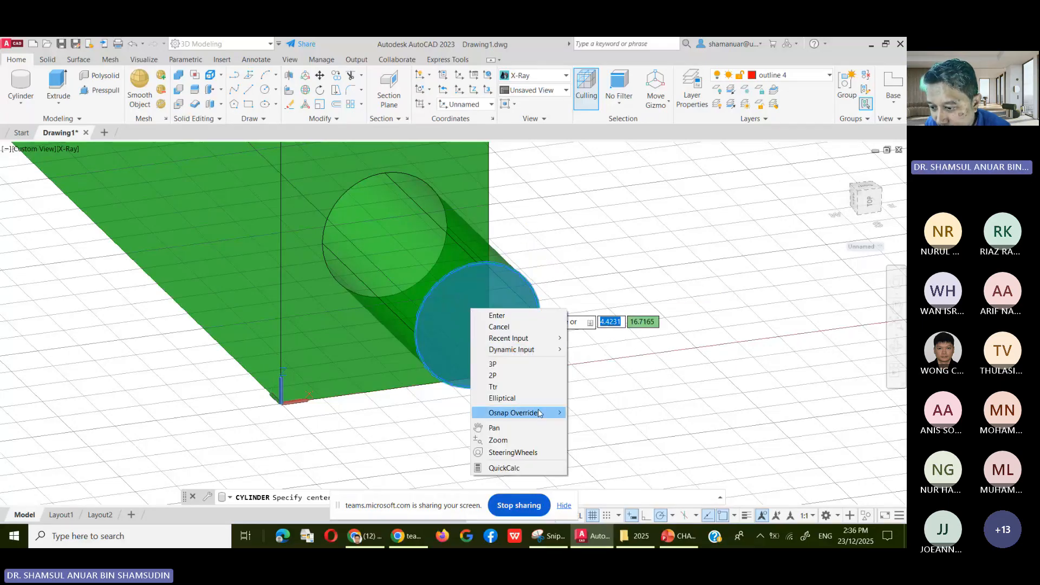
mouse_move(538, 413)
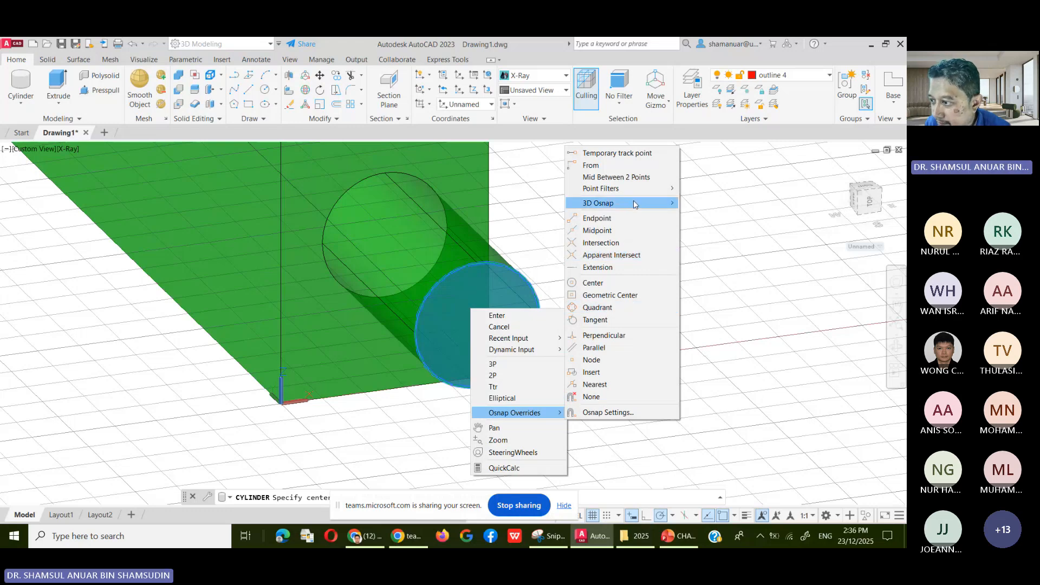
mouse_move(633, 204)
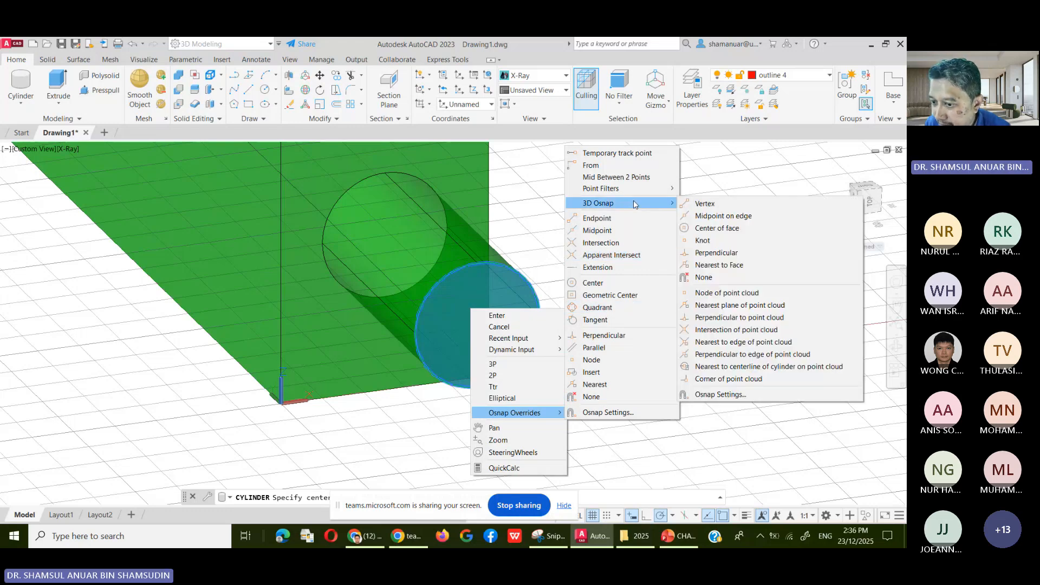
left_click(716, 228)
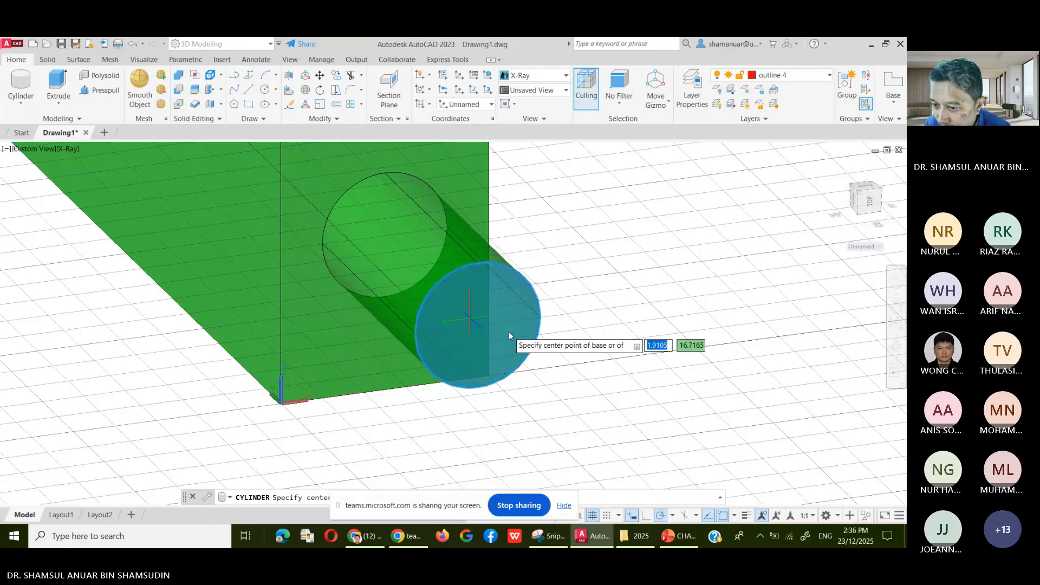
left_click(477, 324)
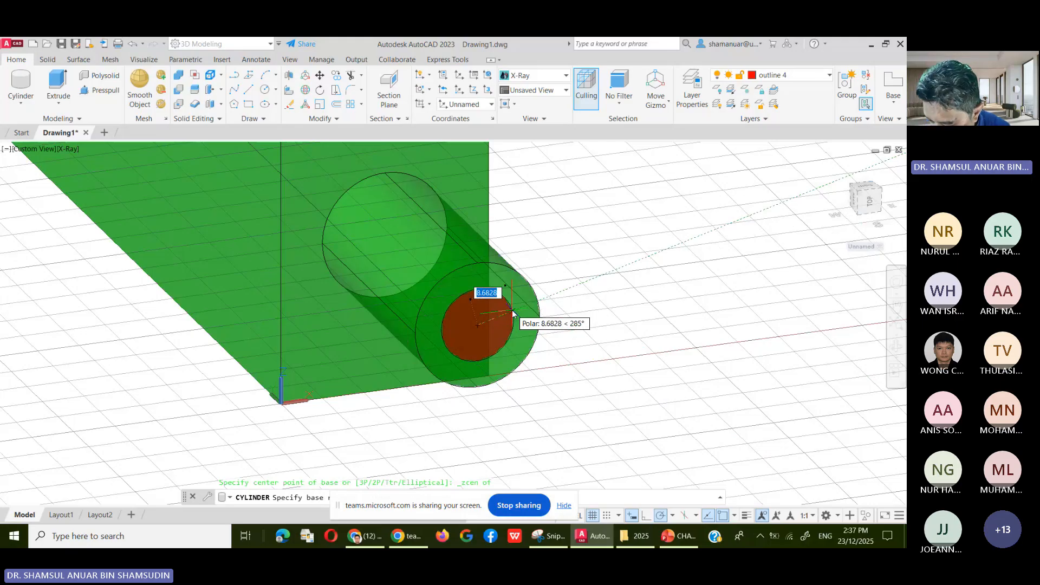
type("7")
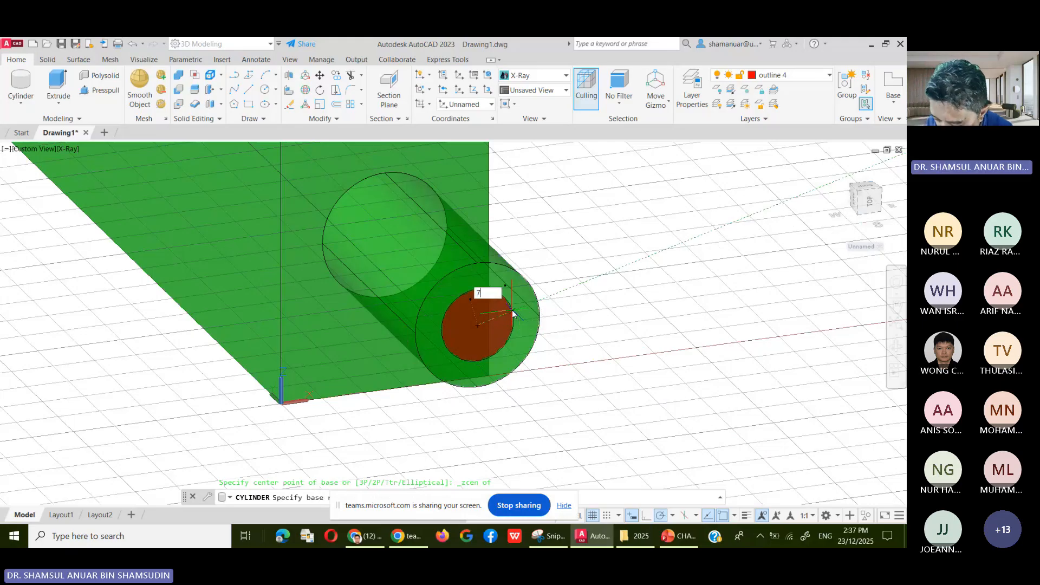
key("BackSpace")
type("6.5")
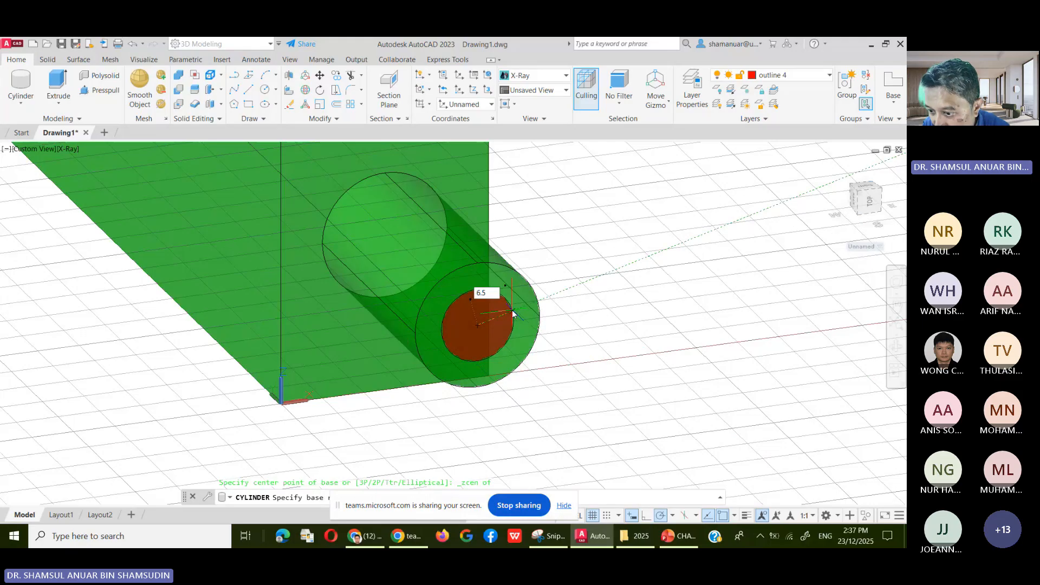
key("Return")
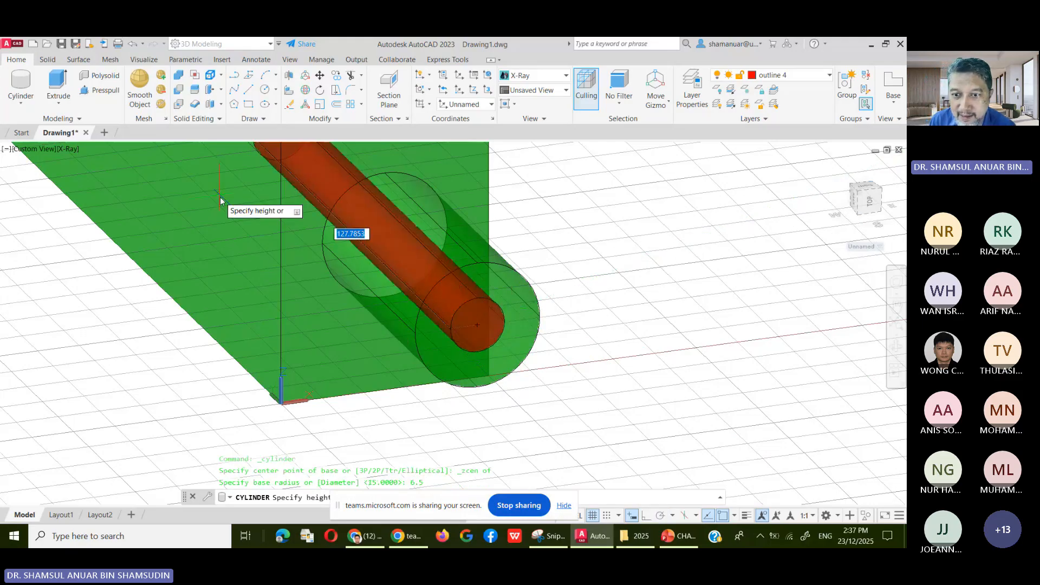
scroll(220, 197, "down", 3)
middle_click_drag(220, 197, 421, 404)
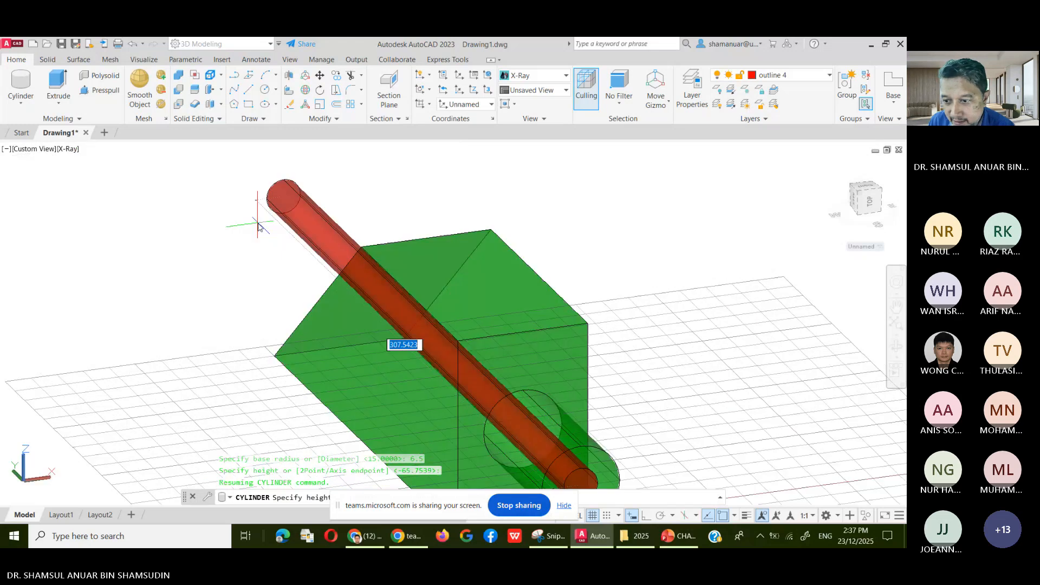
left_click(260, 226)
Delete the red cylinder running through the merged solid.
scroll(688, 374, "up", 2)
scroll(696, 372, "down", 4)
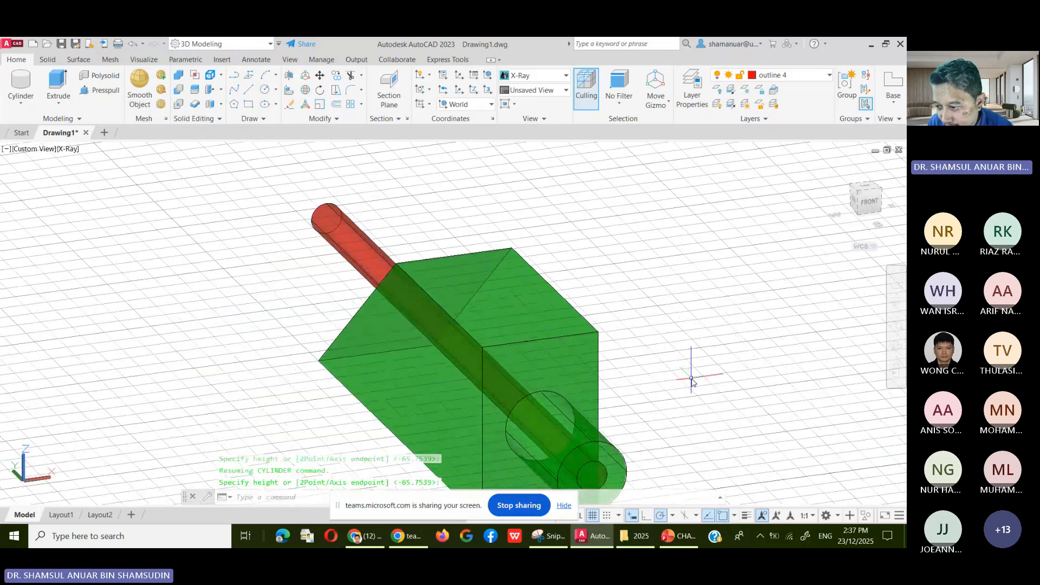
scroll(690, 428, "up", 2)
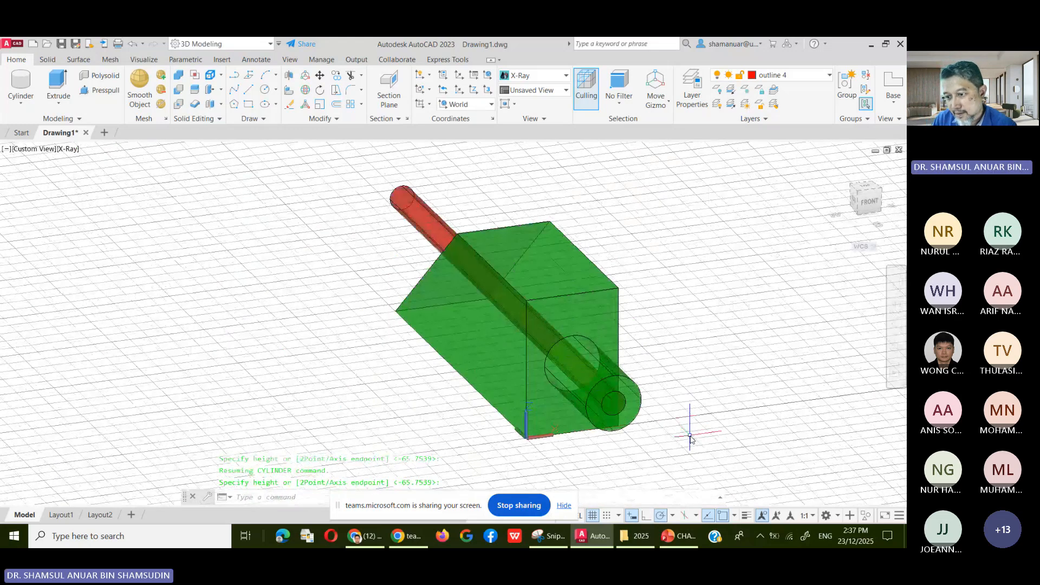
scroll(689, 438, "up", 2)
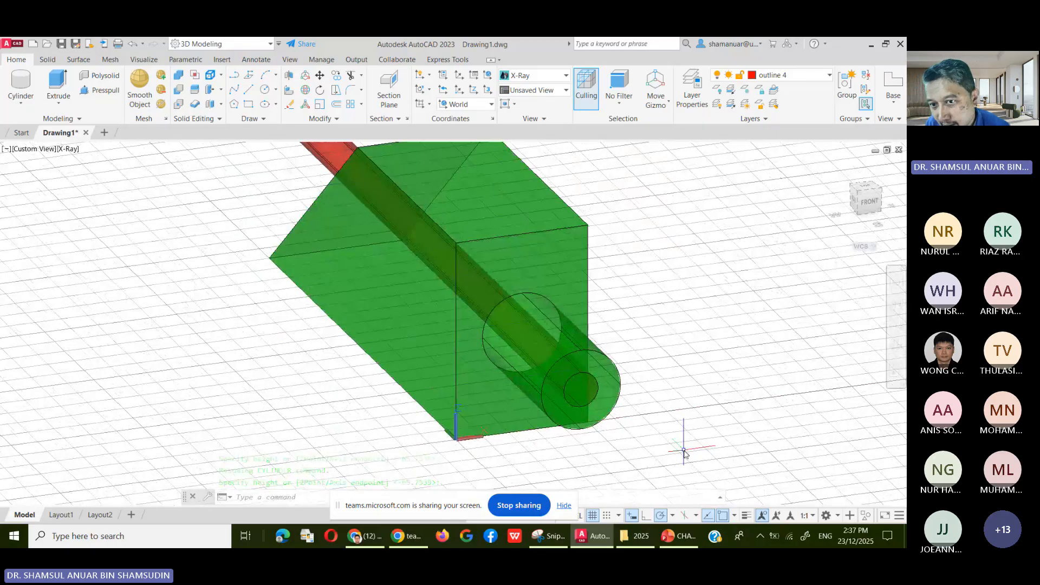
scroll(350, 368, "down", 2)
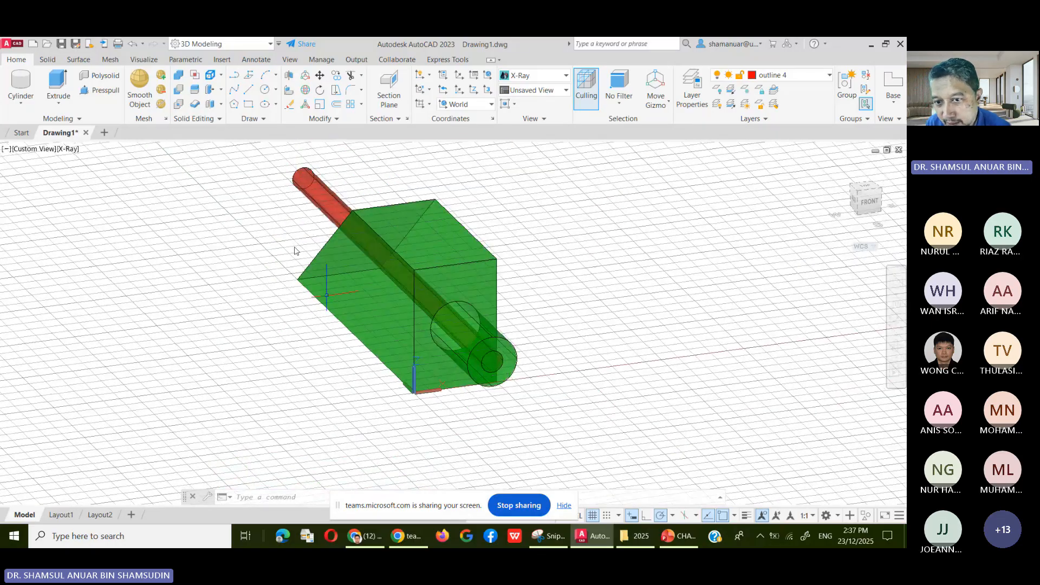
left_click(315, 184)
key("Delete")
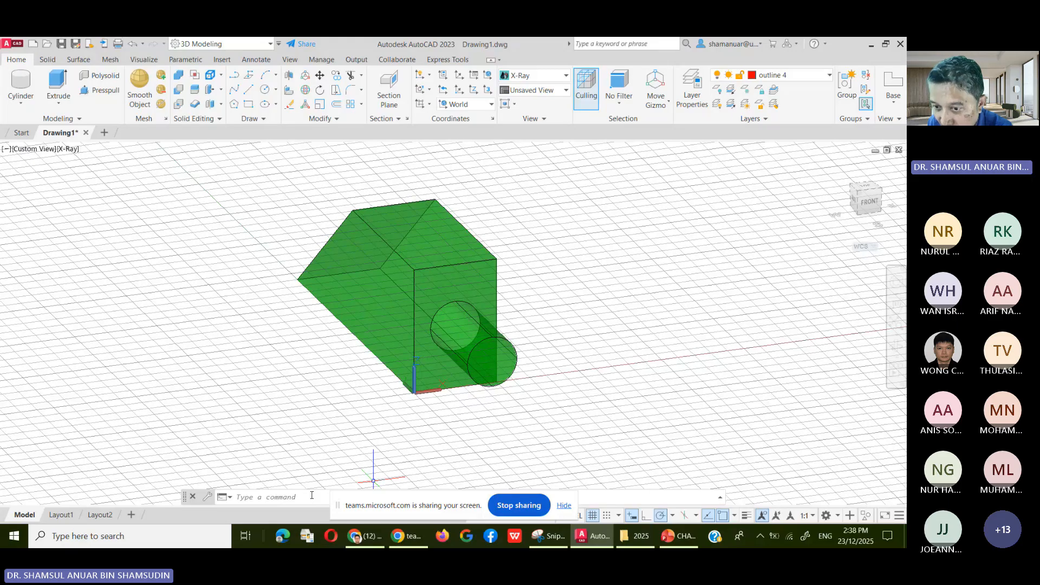
Rotate the UCS 90 degrees about its X axis.
scroll(418, 397, "up", 2)
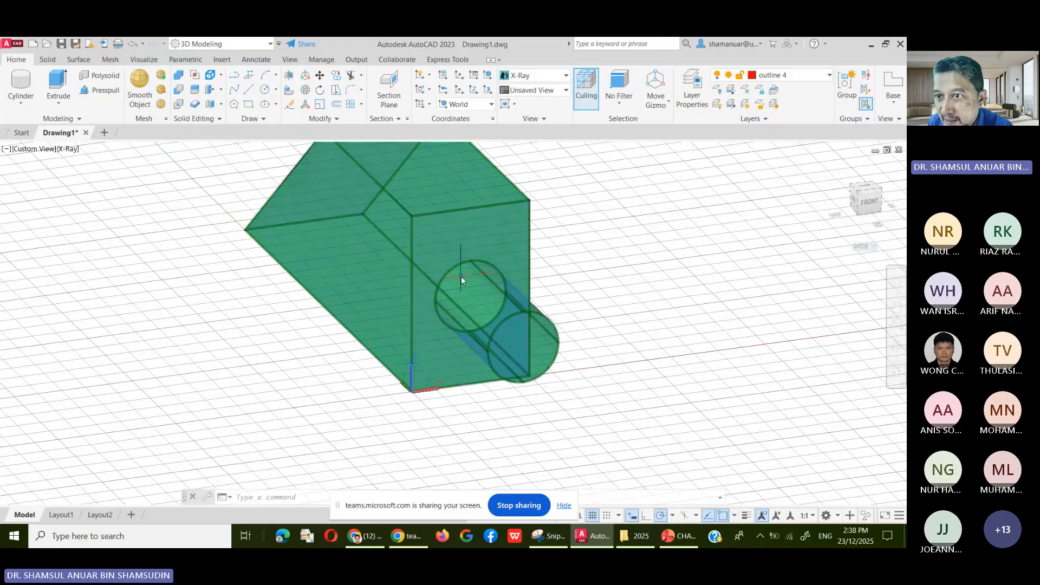
left_click(431, 93)
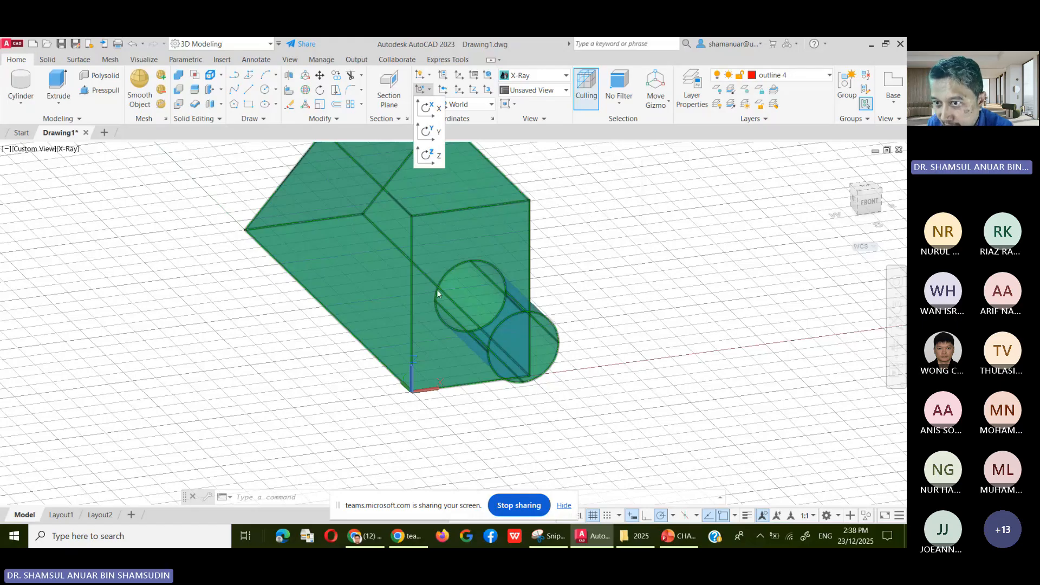
left_click(427, 107)
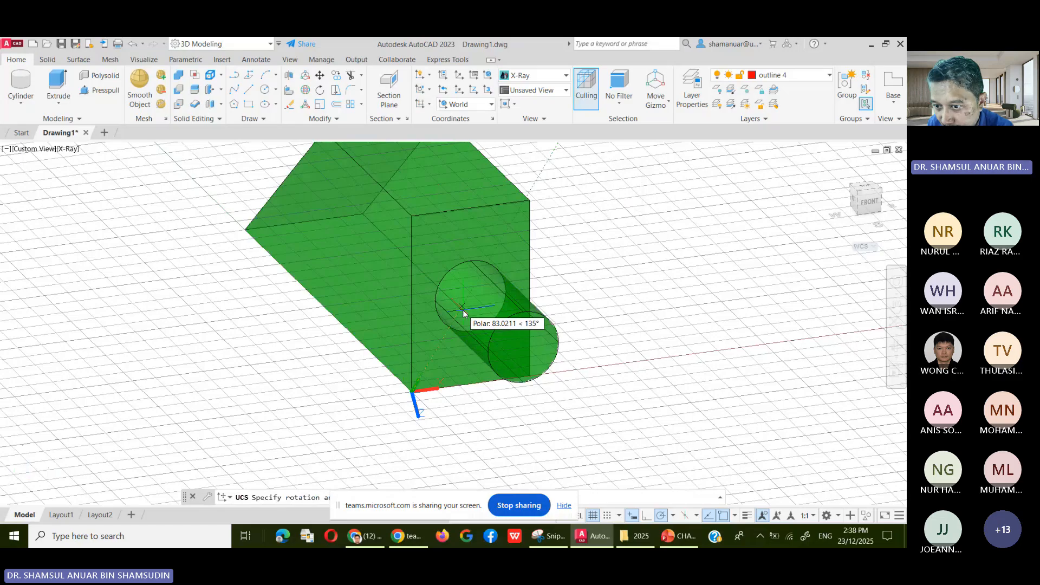
left_click(410, 216)
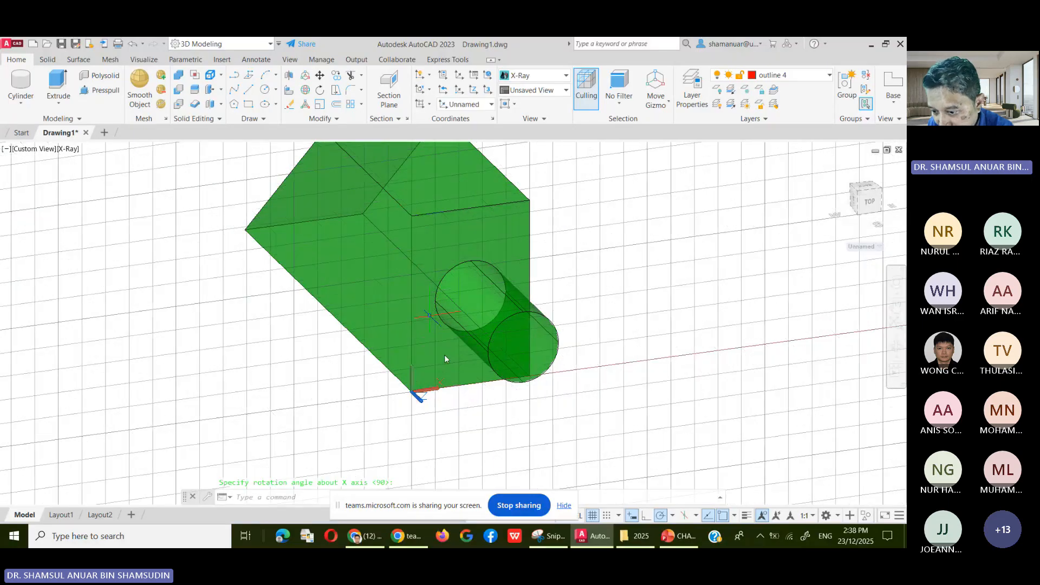
Examine the orientation of the rotated UCS axes at the box's lower front corner from several angles.
scroll(445, 407, "up", 3)
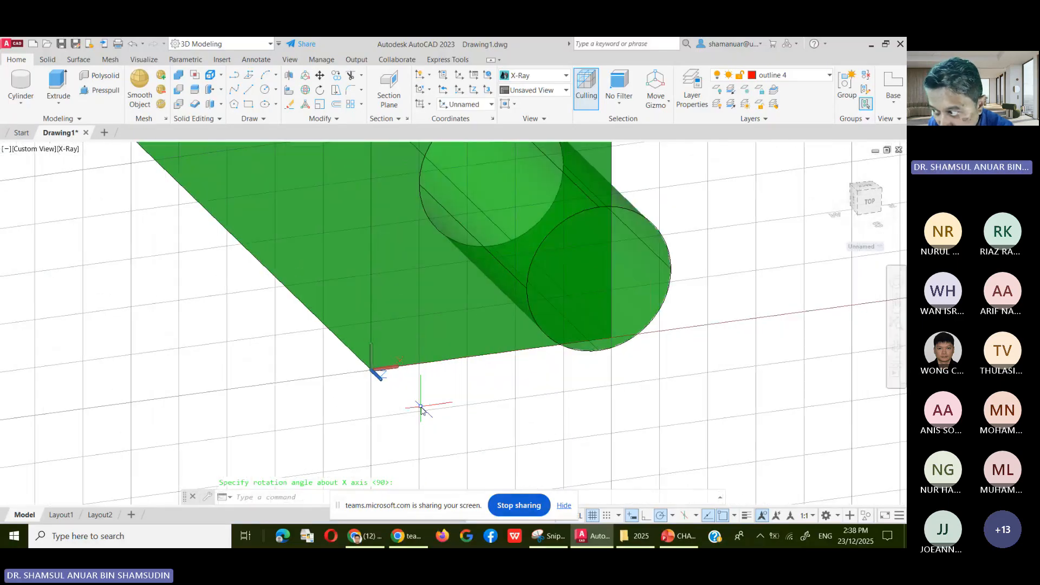
left_click(896, 348)
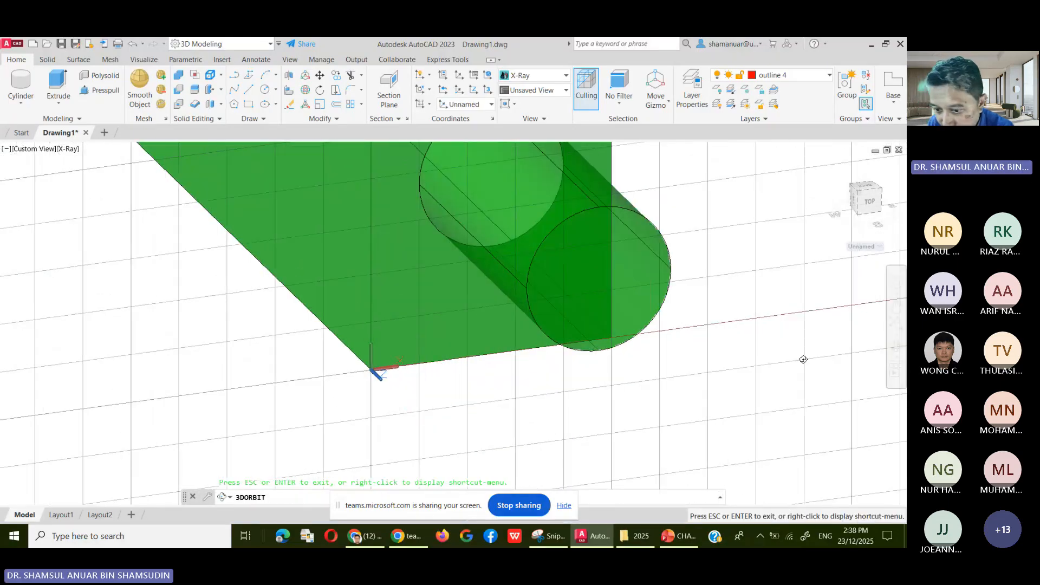
left_click_drag(589, 377, 560, 367)
right_click(498, 396)
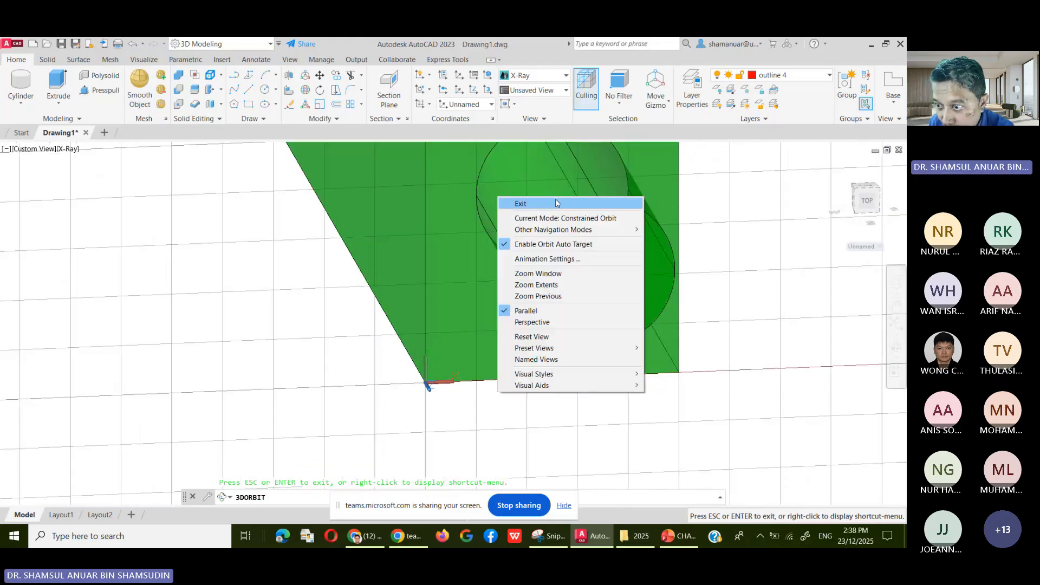
left_click(556, 203)
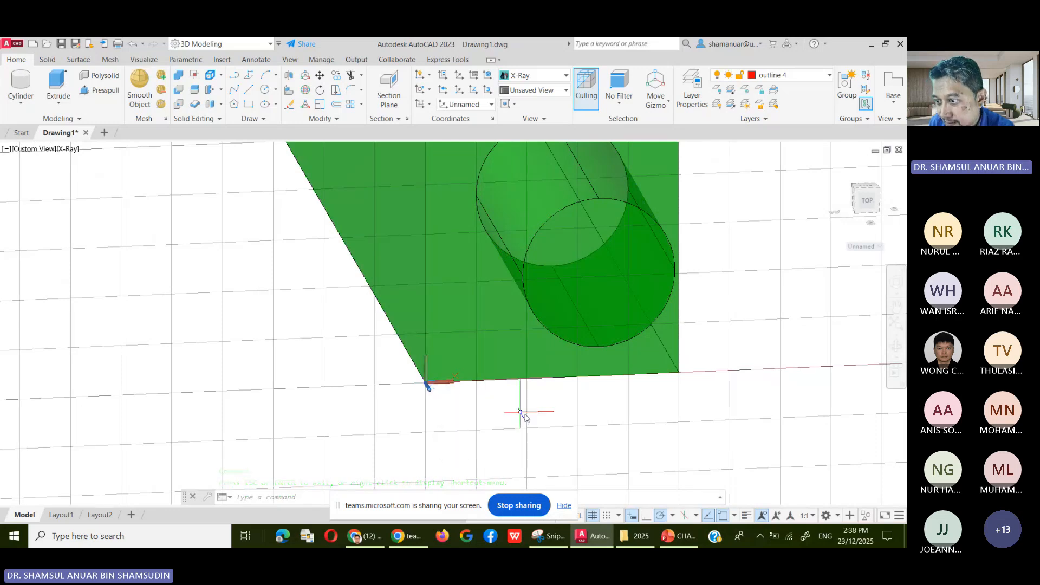
scroll(553, 413, "up", 1)
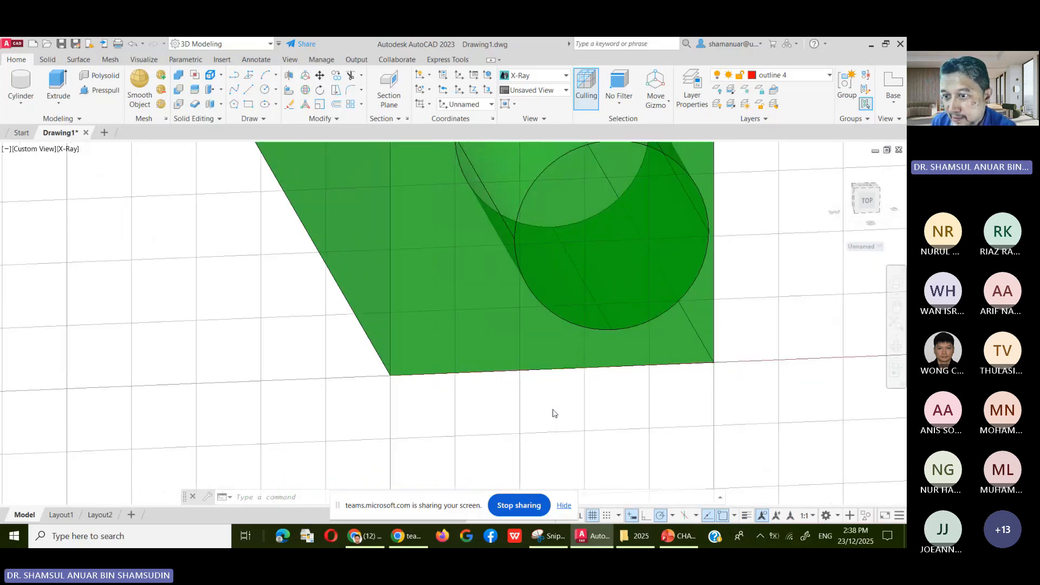
scroll(554, 413, "down", 6)
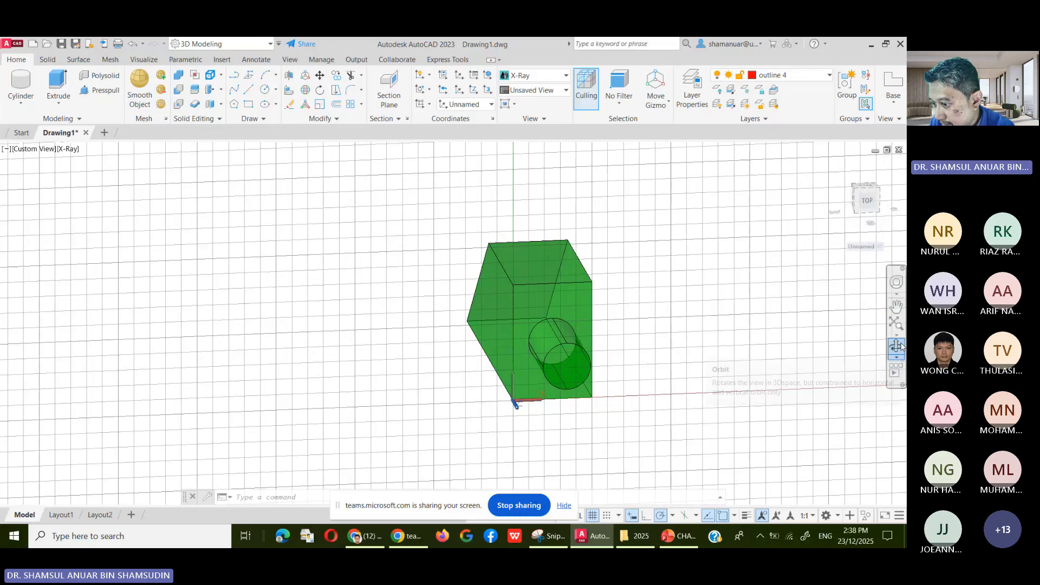
left_click(896, 347)
left_click_drag(762, 406, 743, 415)
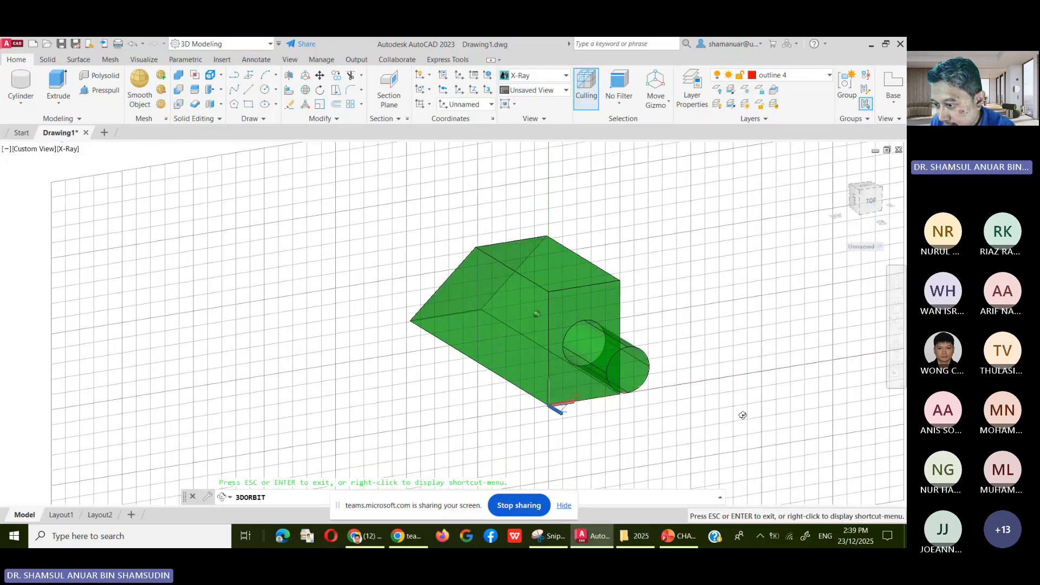
right_click(731, 189)
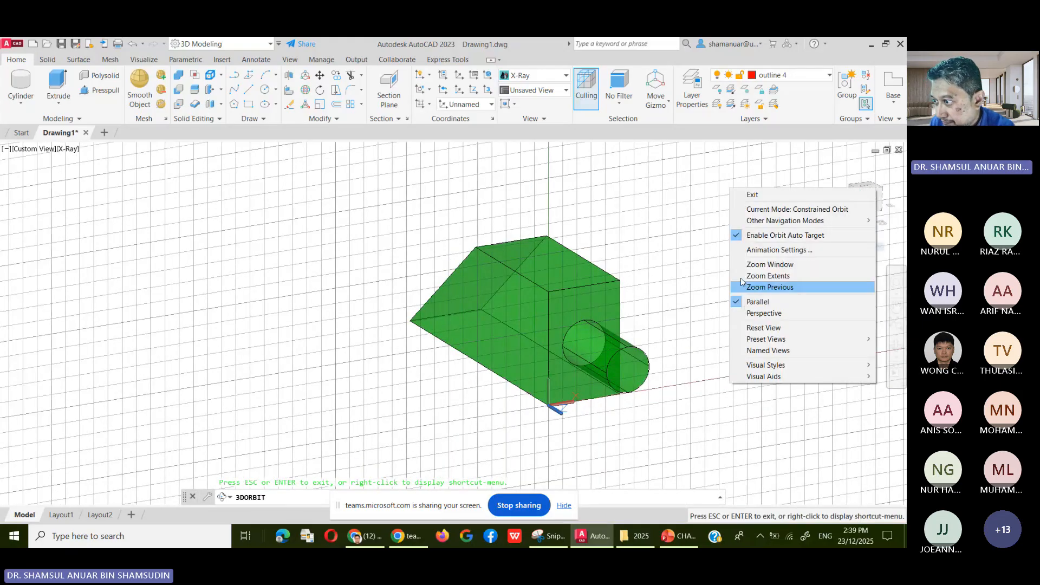
left_click(737, 197)
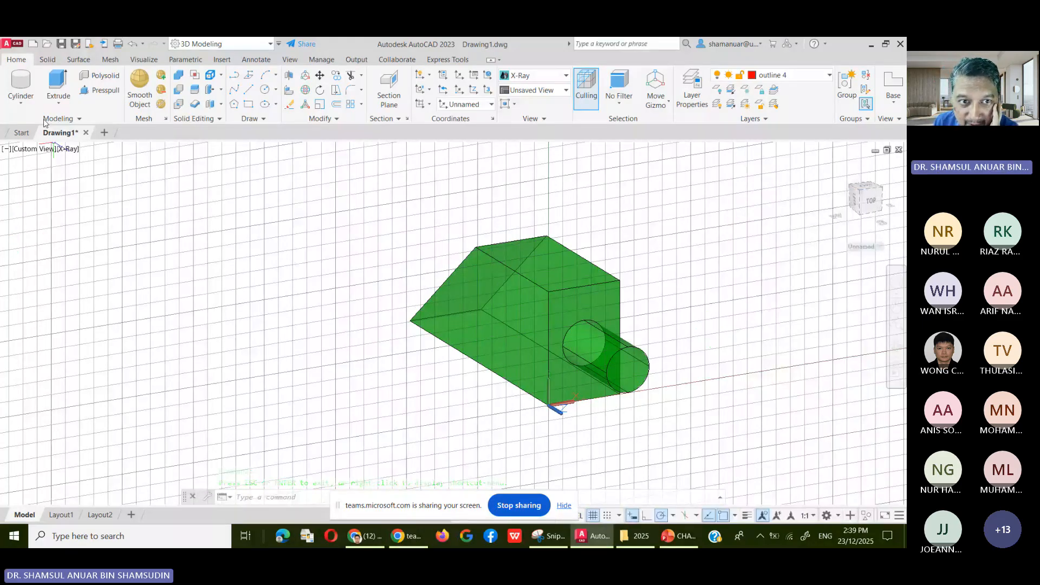
Draw a cylinder of radius 6.5 and height about 347 through the whole solid, centred on the existing cylinder's free end face.
left_click(21, 82)
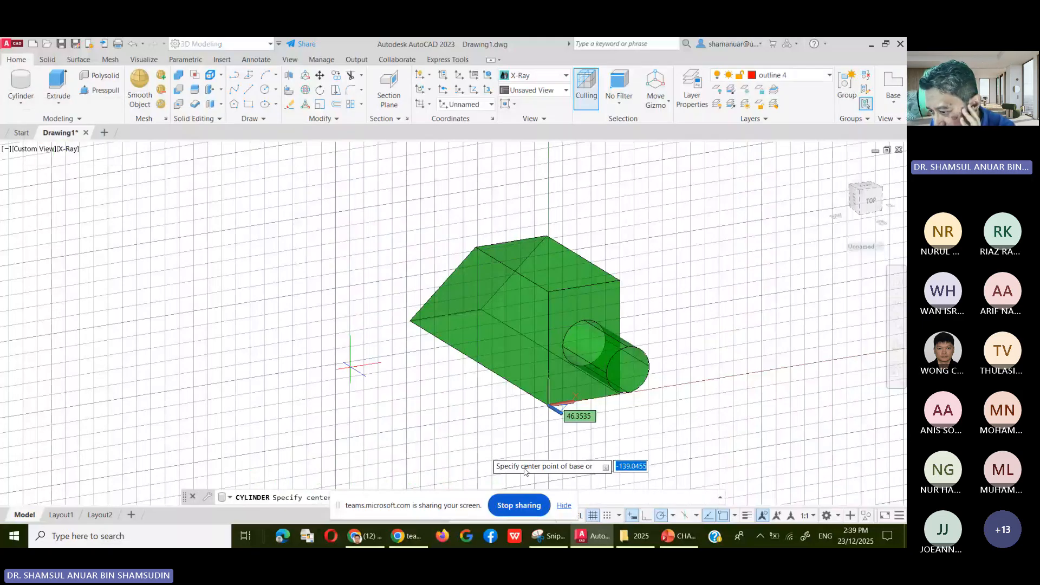
scroll(638, 389, "up", 4)
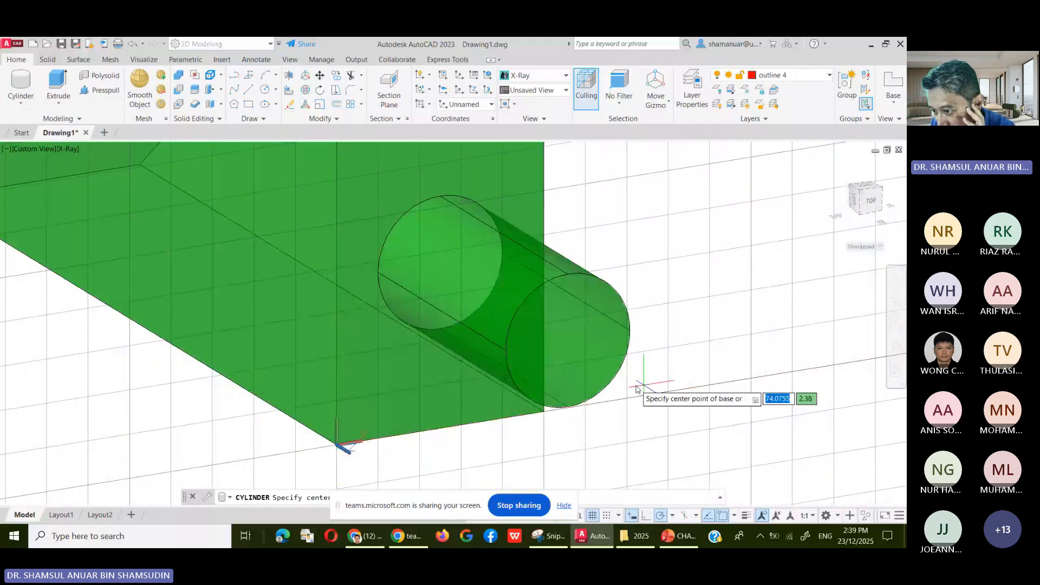
left_click(564, 281)
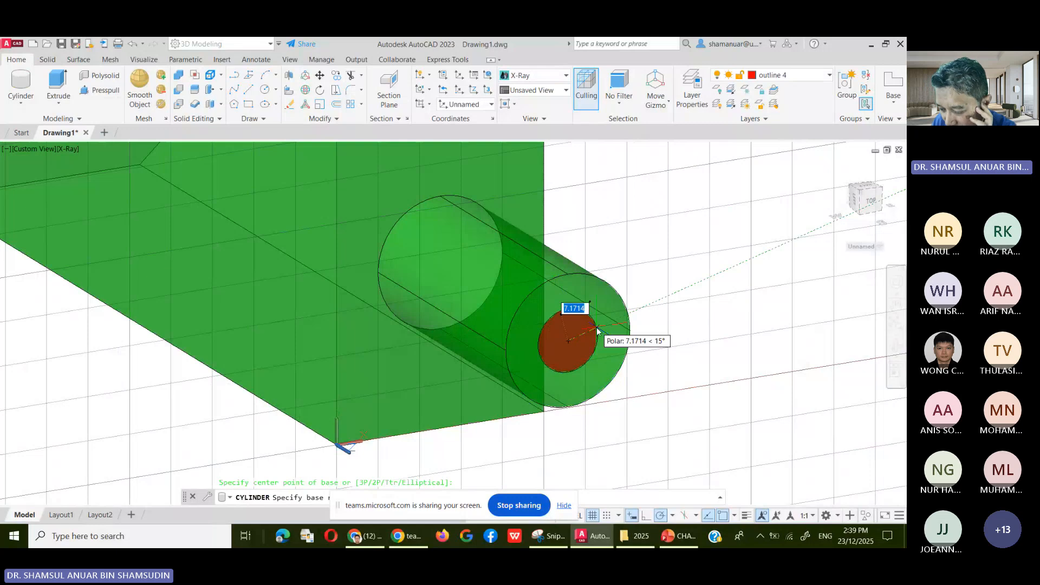
type("6.5")
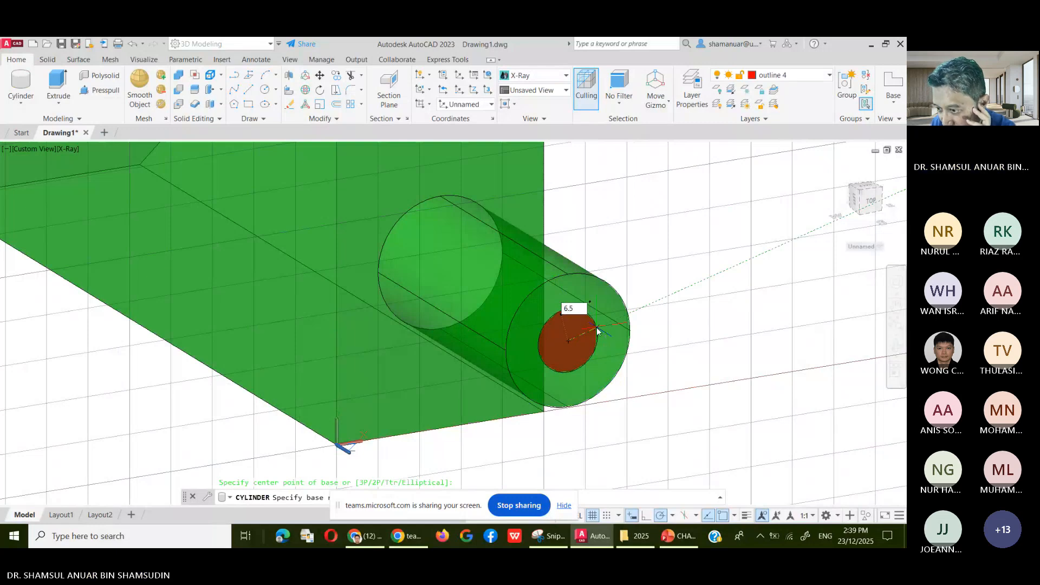
key("Return")
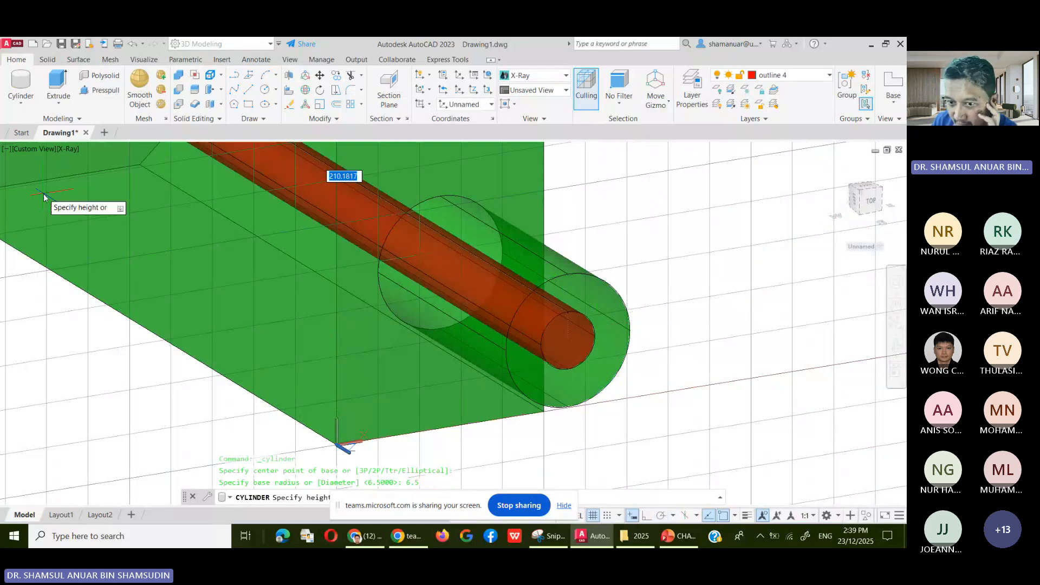
scroll(48, 201, "down", 3)
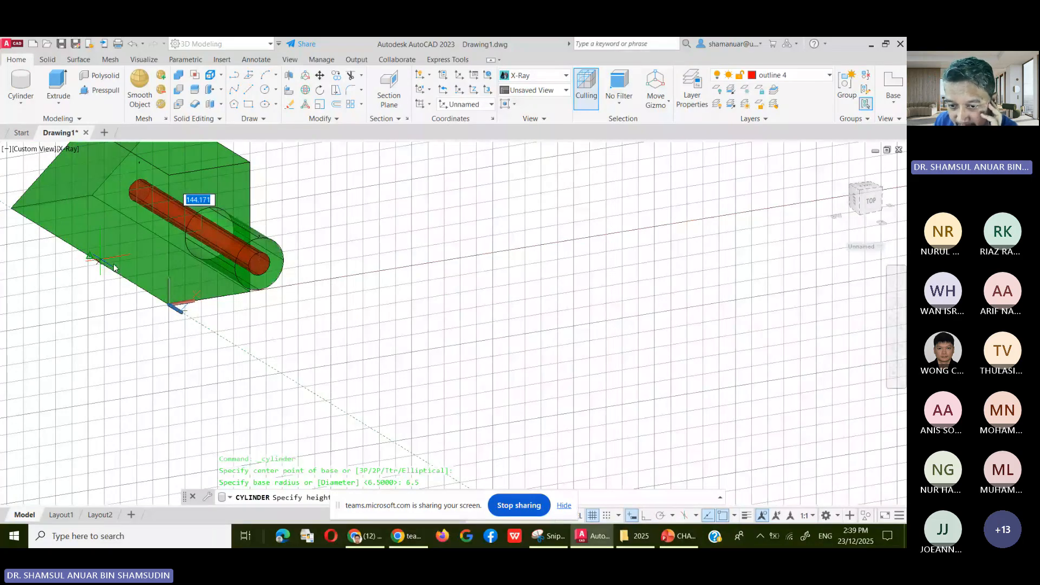
middle_click_drag(114, 266, 423, 400)
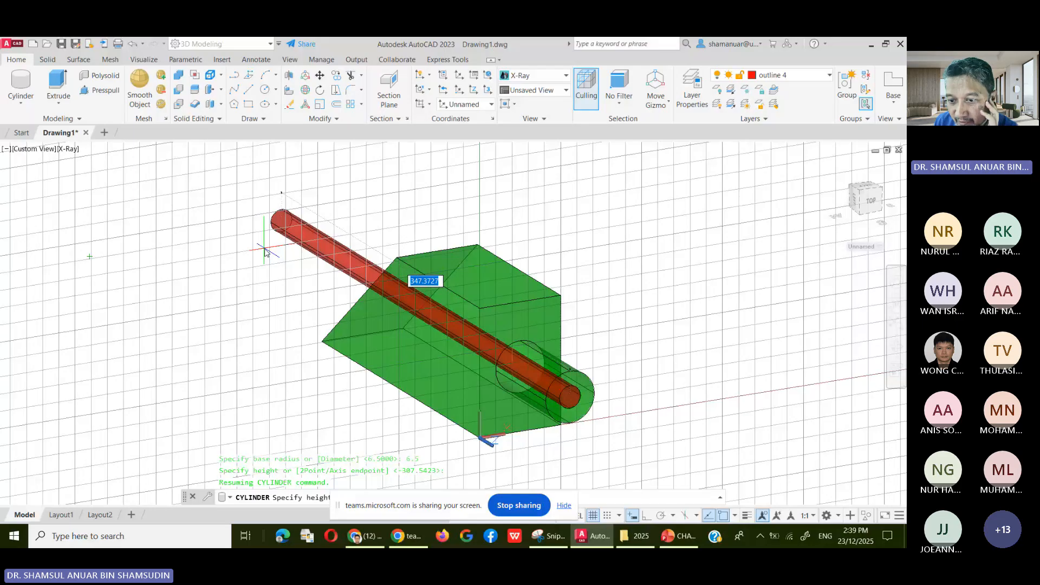
left_click(265, 251)
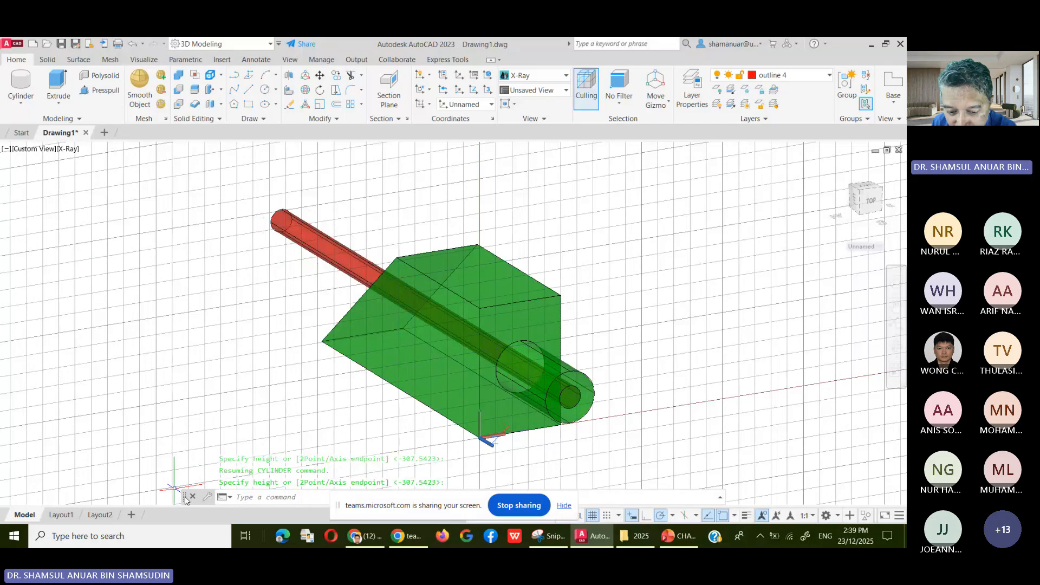
Dock the command window below the drawing area and subtract the long red cylinder from the merged green solid.
left_click_drag(186, 499, 178, 510)
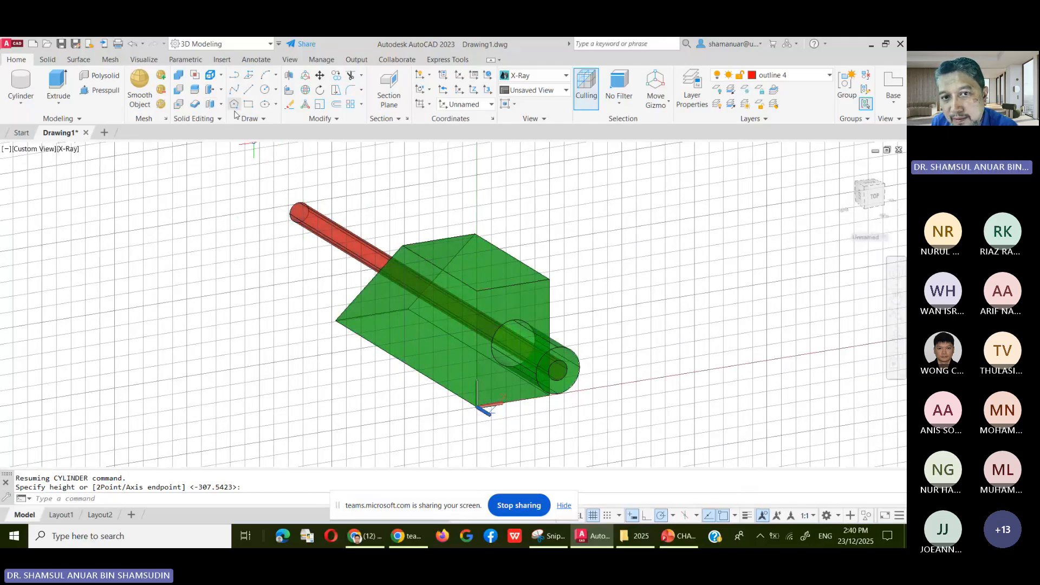
left_click(177, 91)
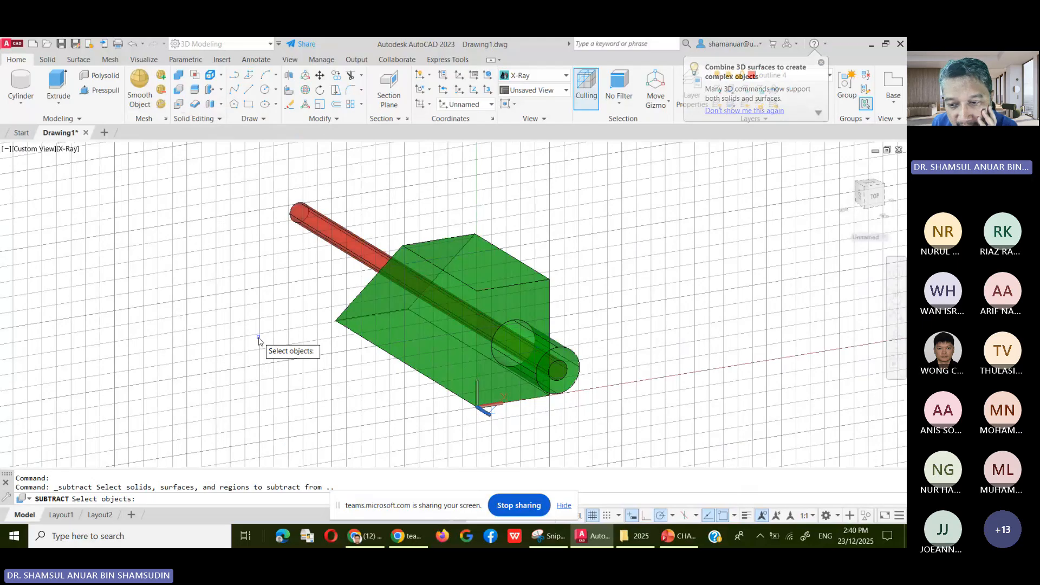
left_click(357, 334)
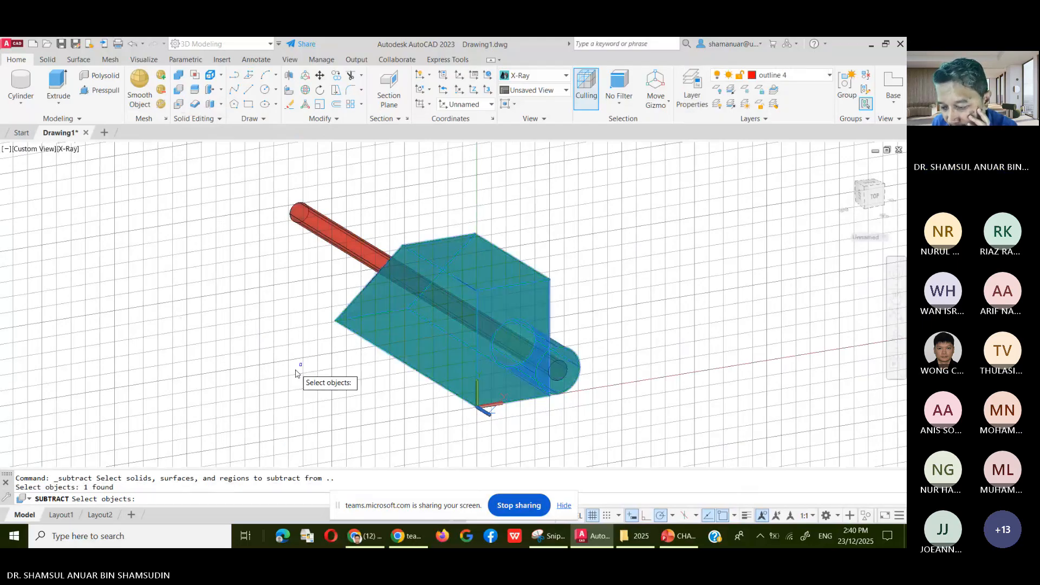
key("Return")
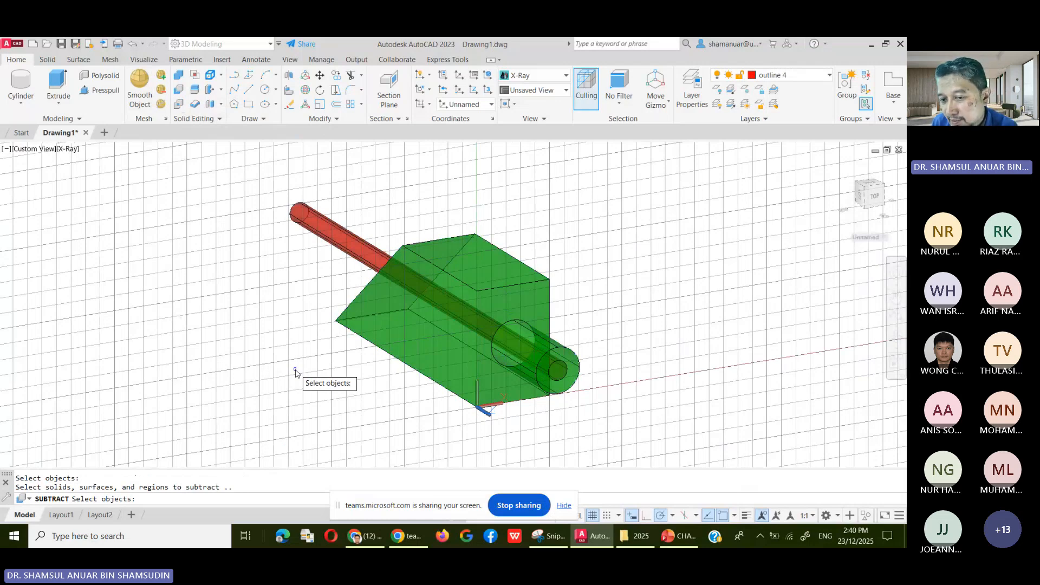
left_click(324, 234)
key("Return")
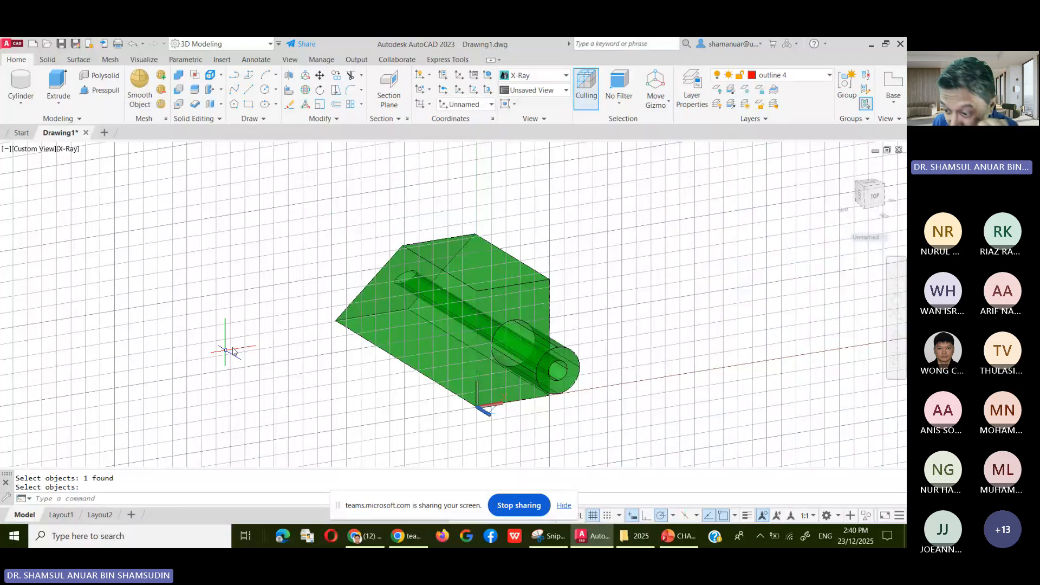
Examine the through hole in the cylinder, box and sloping wedge face from several angles.
scroll(592, 397, "up", 5)
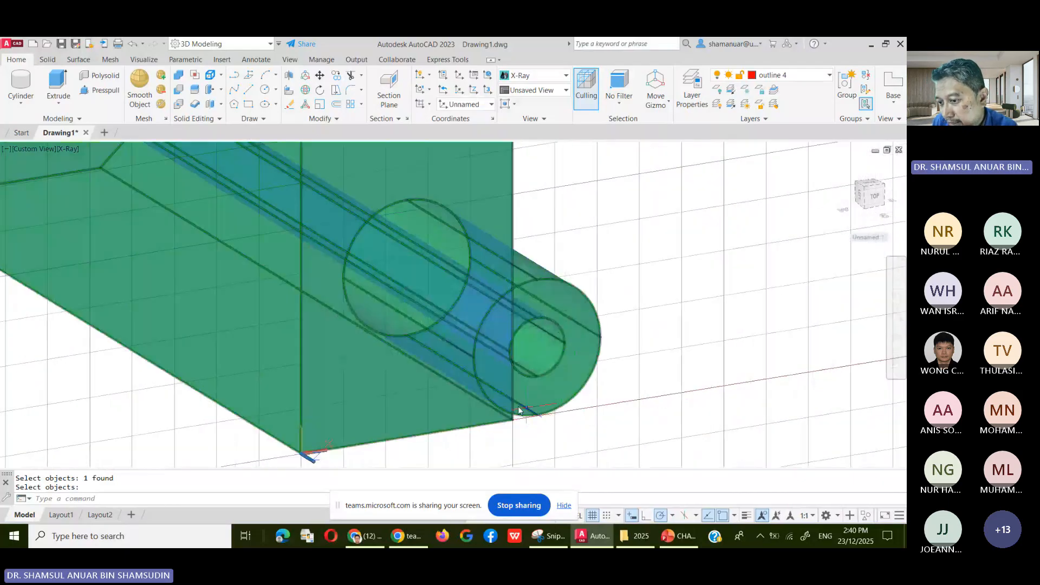
scroll(519, 410, "down", 5)
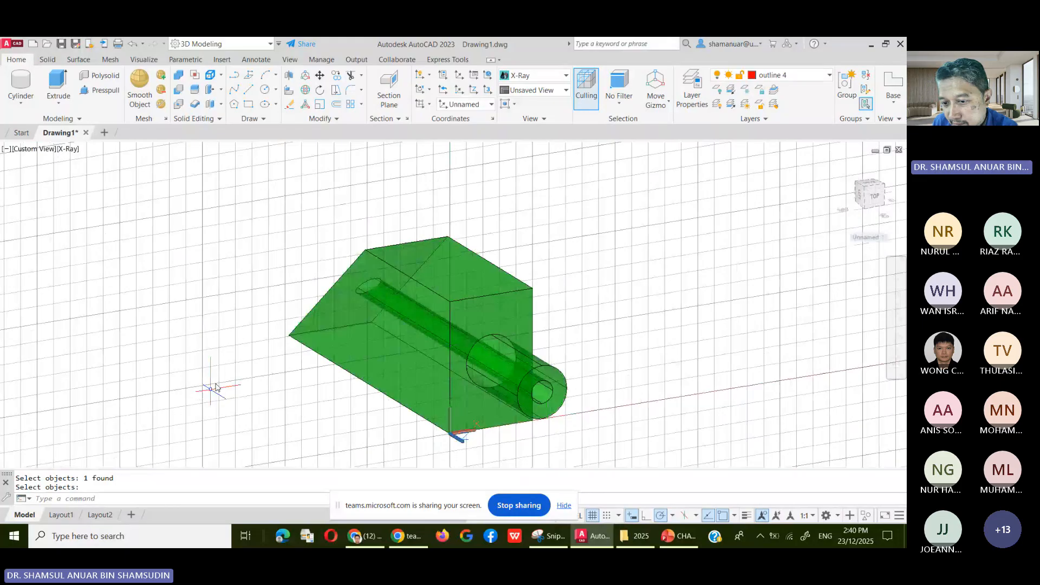
middle_click_drag(217, 390, 254, 381)
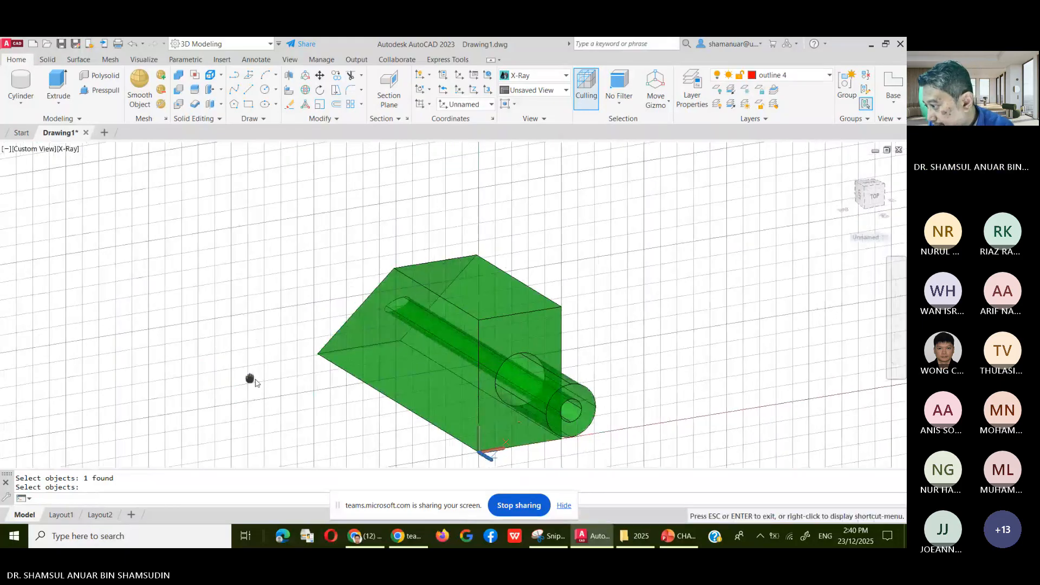
middle_click_drag(251, 380, 220, 330)
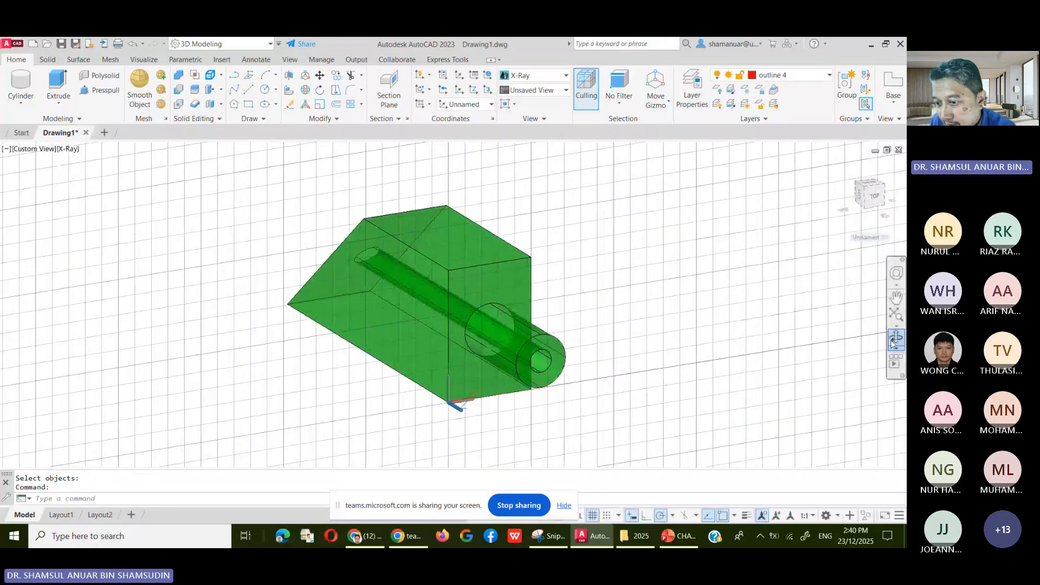
left_click(895, 341)
left_click_drag(304, 357, 443, 408)
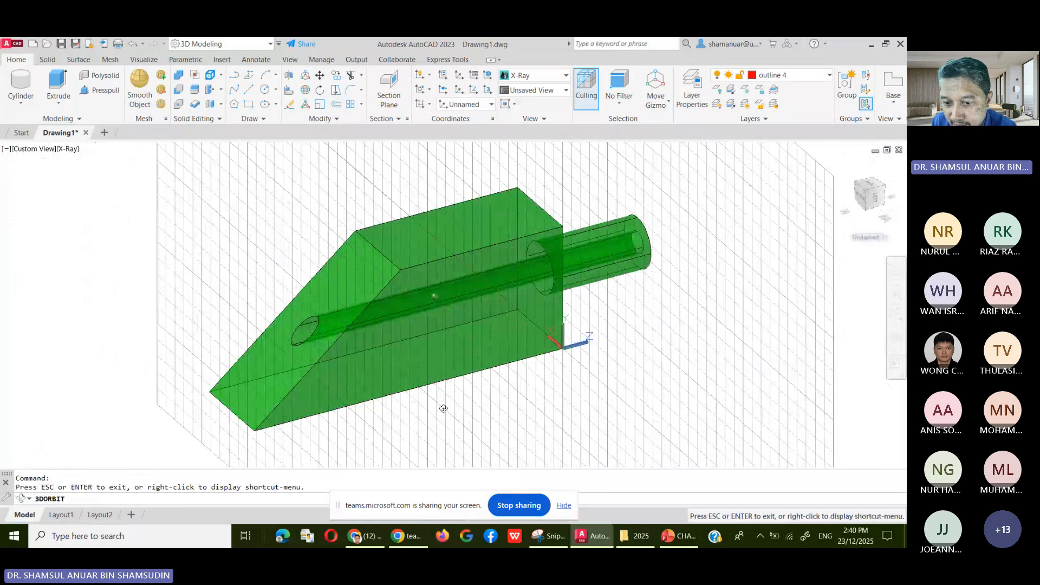
mouse_move(443, 408)
left_mouse_down()
mouse_move(333, 335)
mouse_move(336, 431)
mouse_move(276, 411)
mouse_move(314, 438)
left_mouse_up()
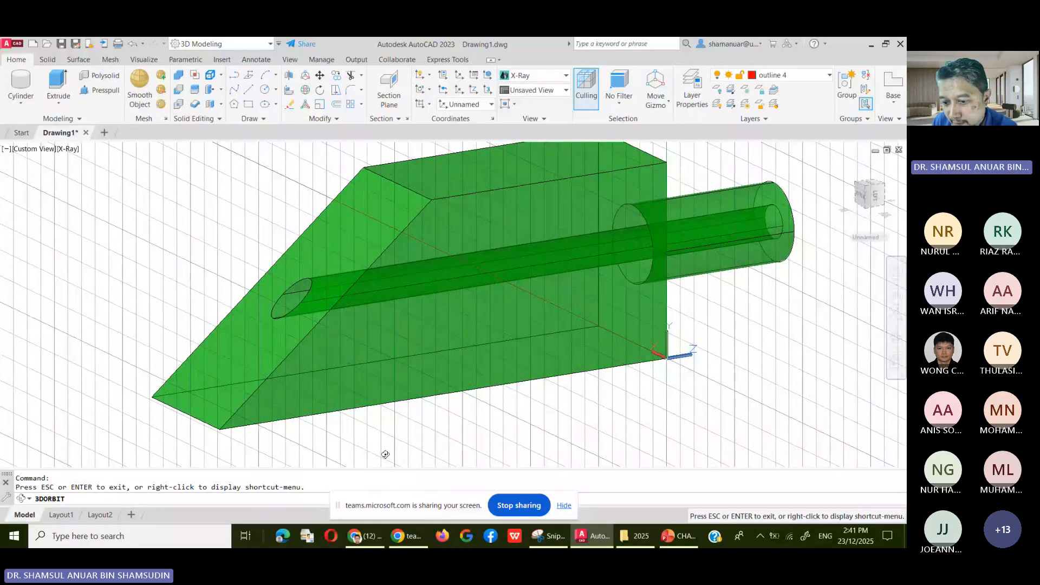
left_click_drag(384, 441, 431, 436)
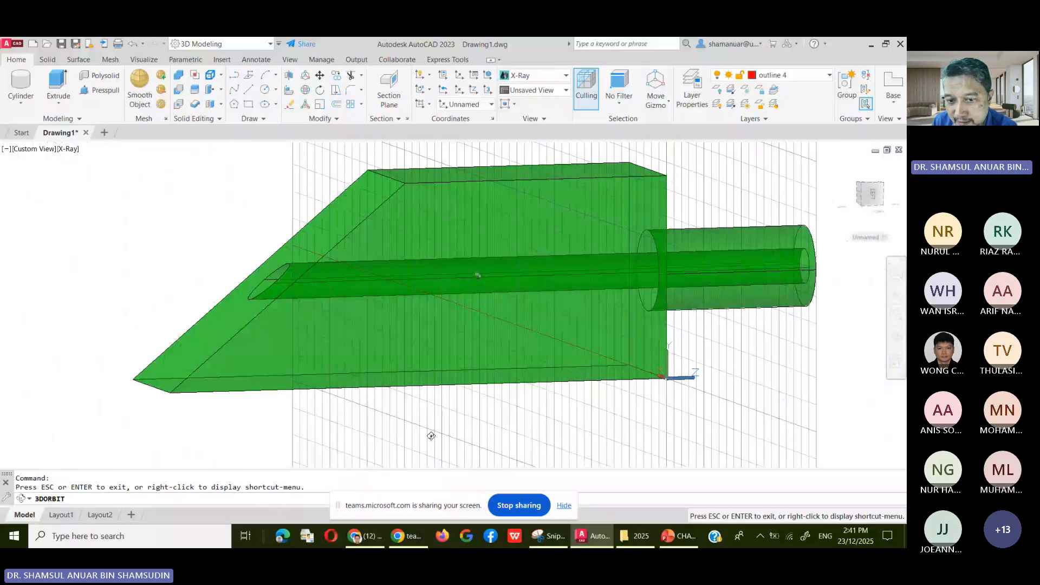
left_click_drag(431, 436, 422, 433)
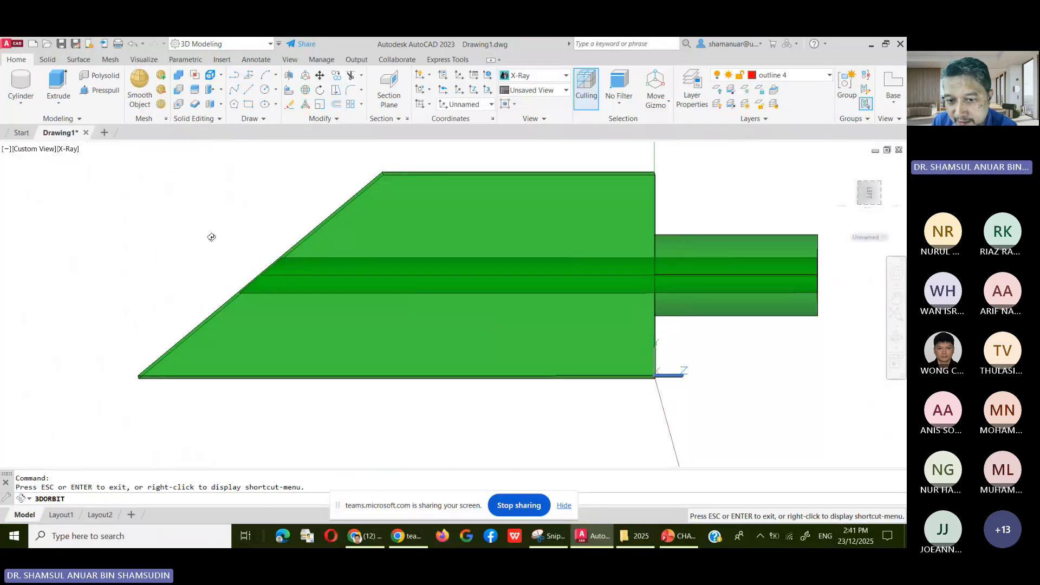
left_click_drag(283, 409, 437, 424)
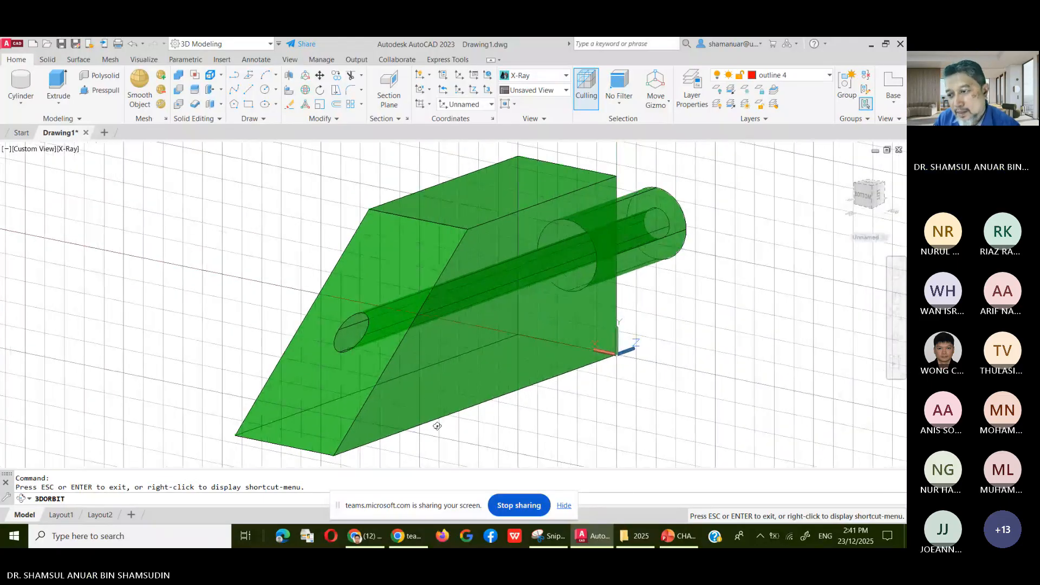
left_click_drag(531, 403, 563, 382)
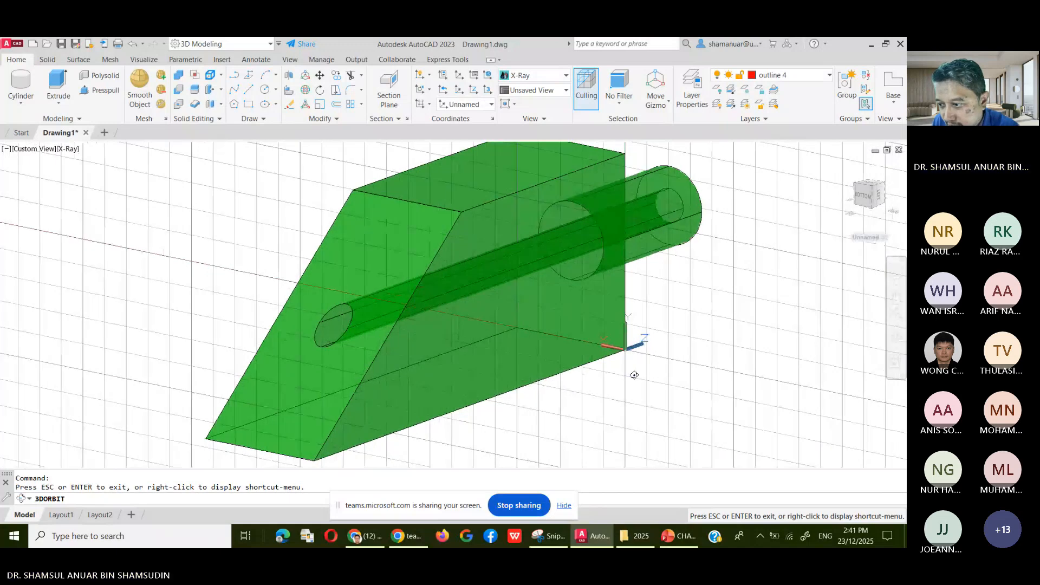
right_click(719, 328)
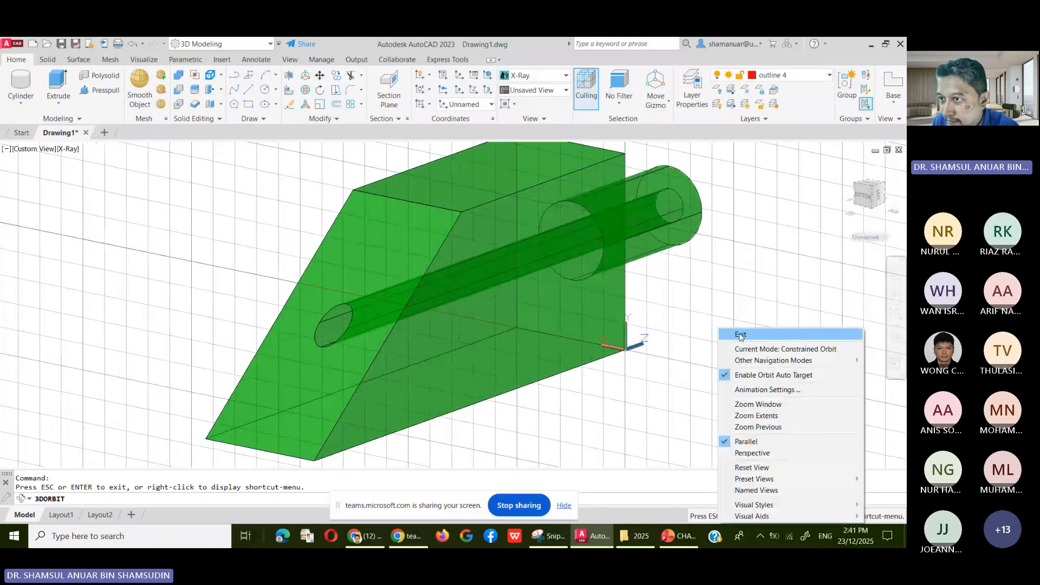
left_click(740, 335)
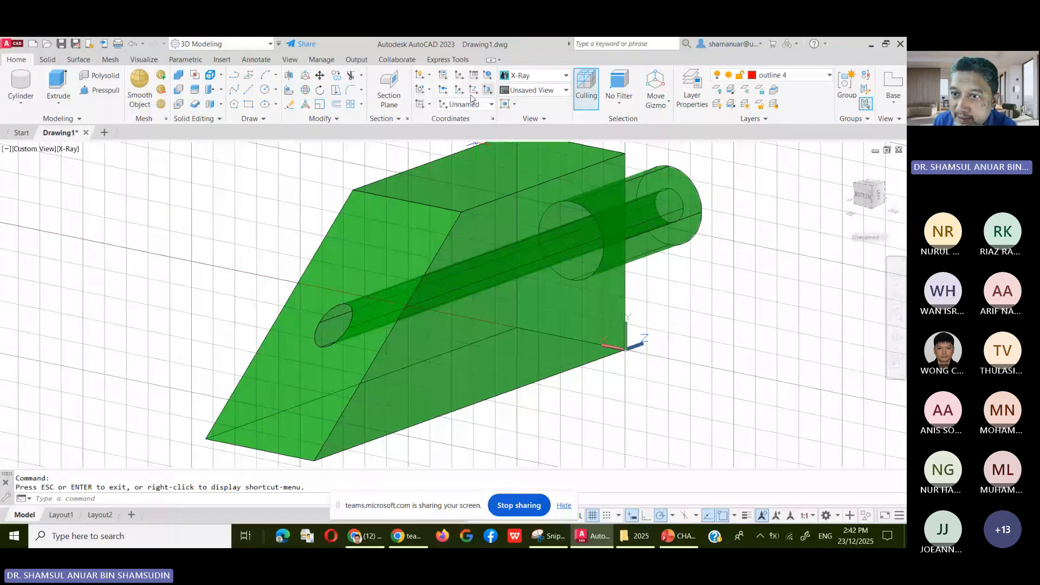
Move the UCS origin to the wedge's far lower corner and reset the UCS to World.
left_click(429, 90)
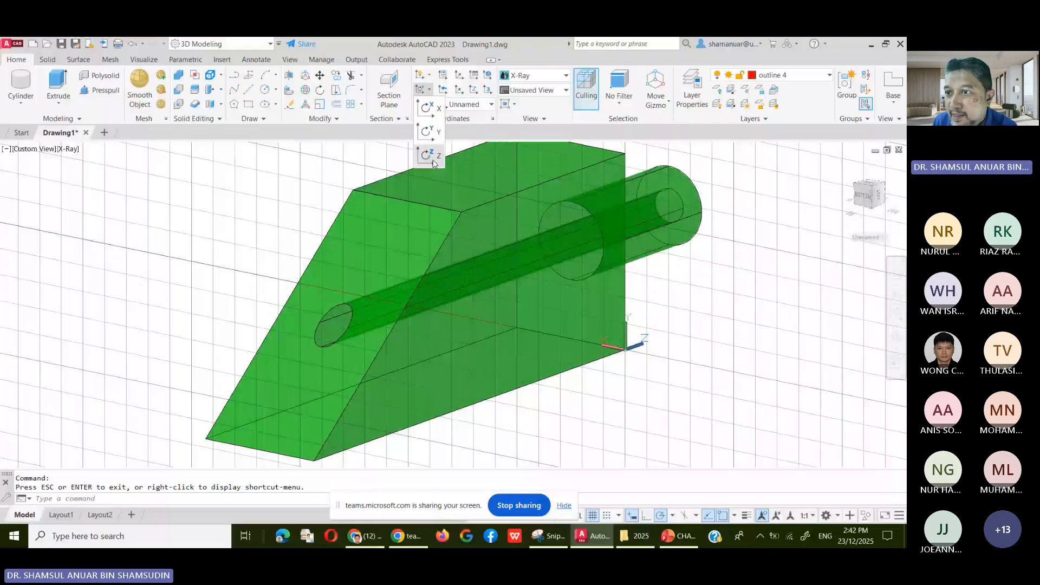
left_click(511, 119)
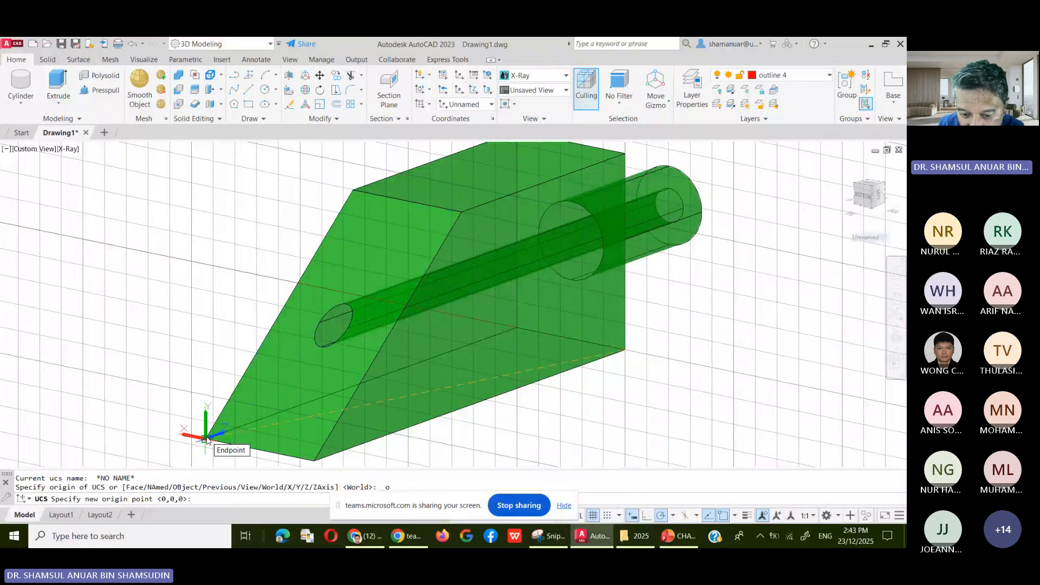
left_click(206, 439)
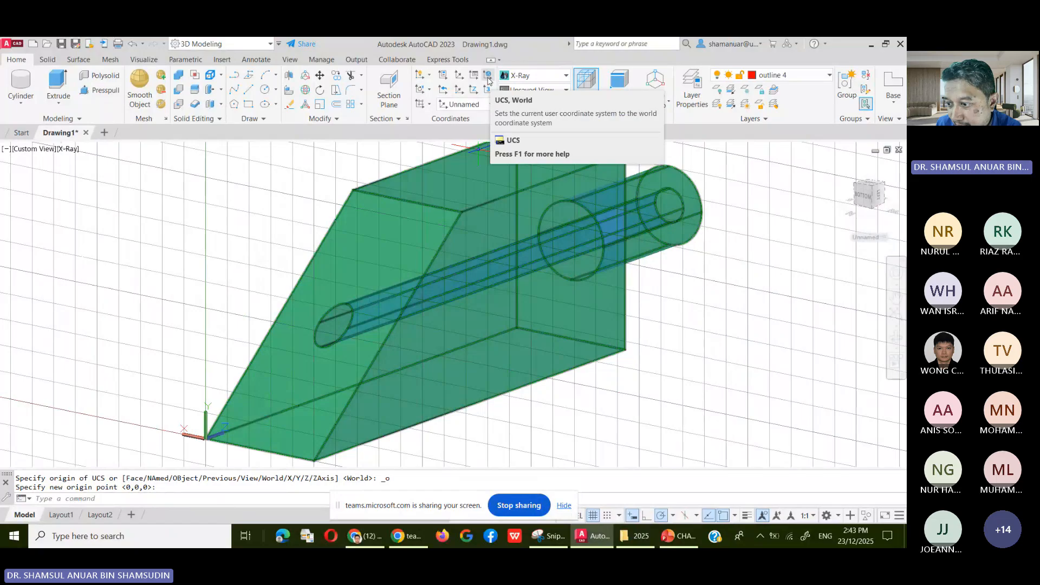
left_click(489, 80)
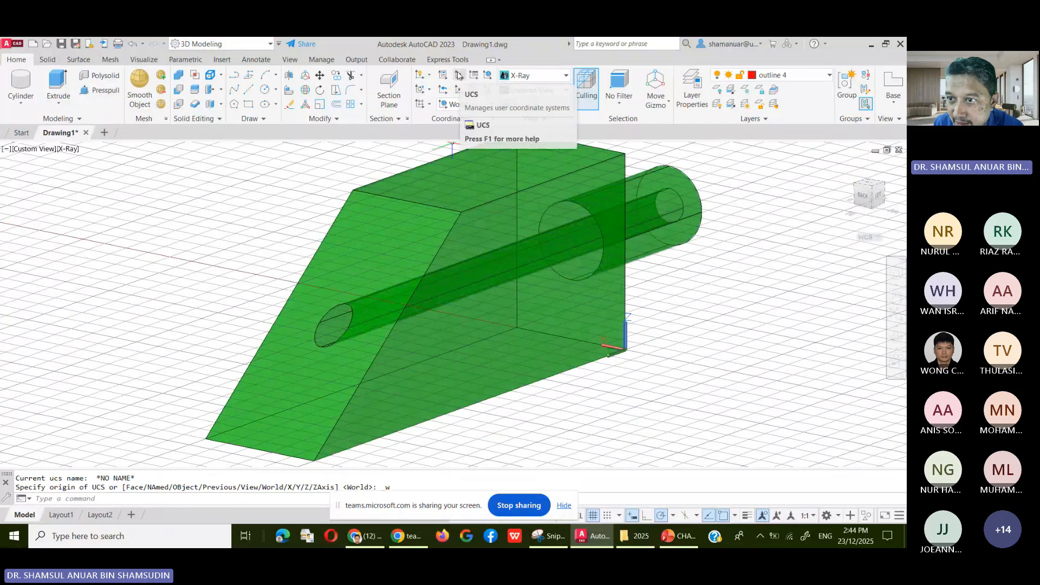
Align the UCS to the wedge's sloping face, with its origin at the lower corner, X along the bottom edge and the XY plane through the upper corner.
left_click(459, 75)
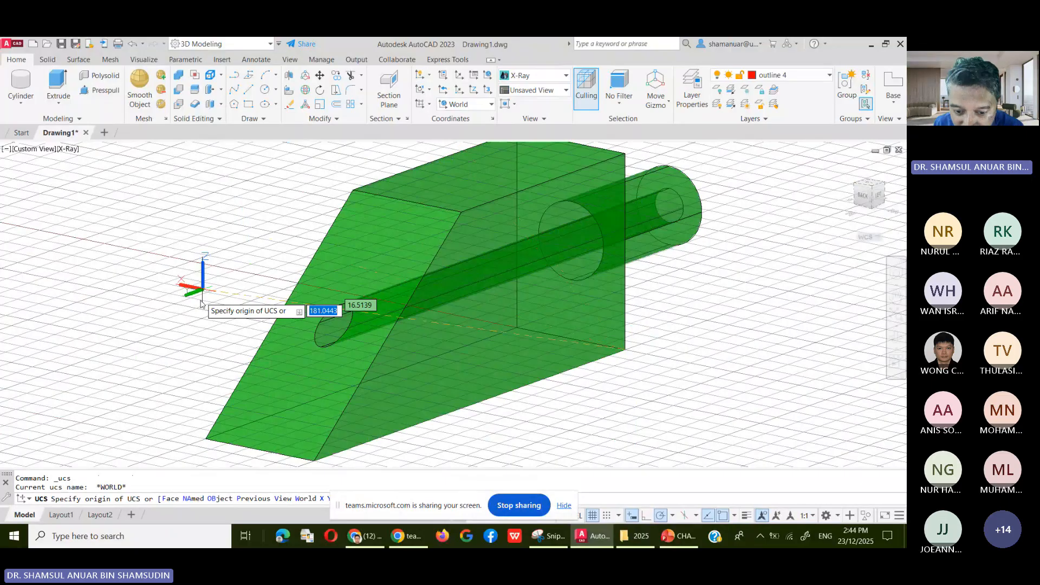
left_click(206, 441)
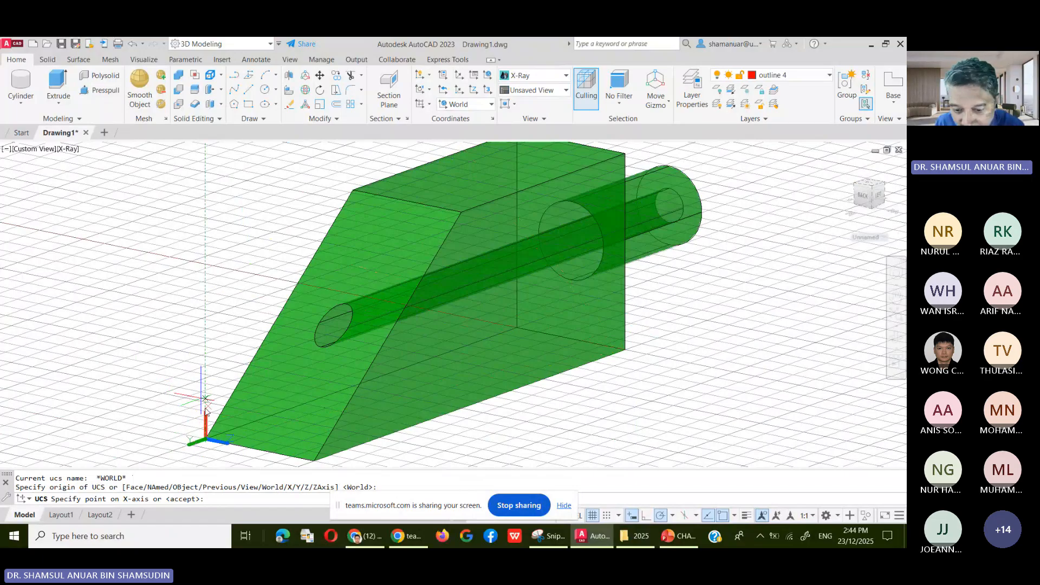
left_click(313, 461)
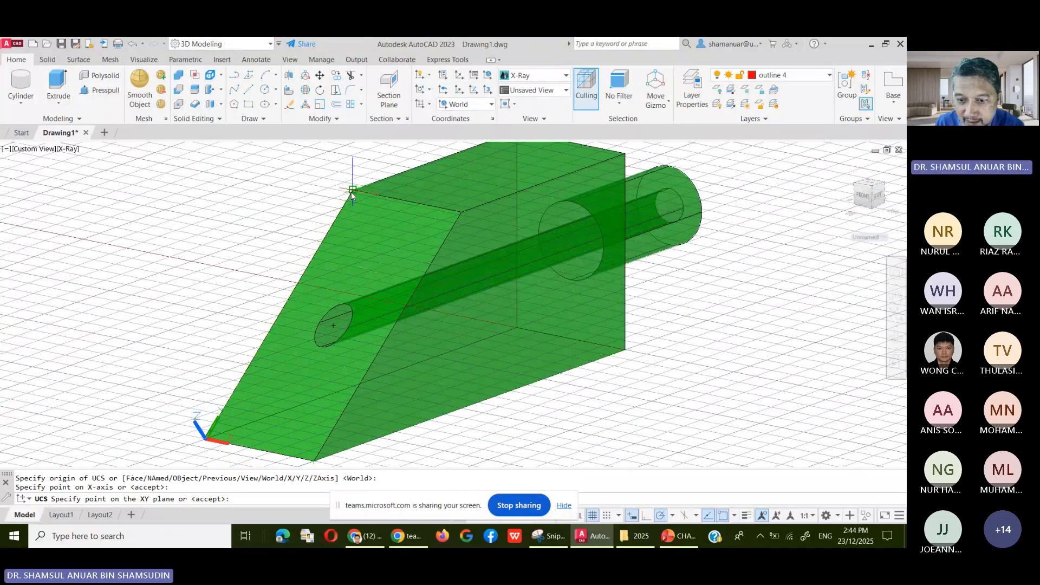
left_click(352, 190)
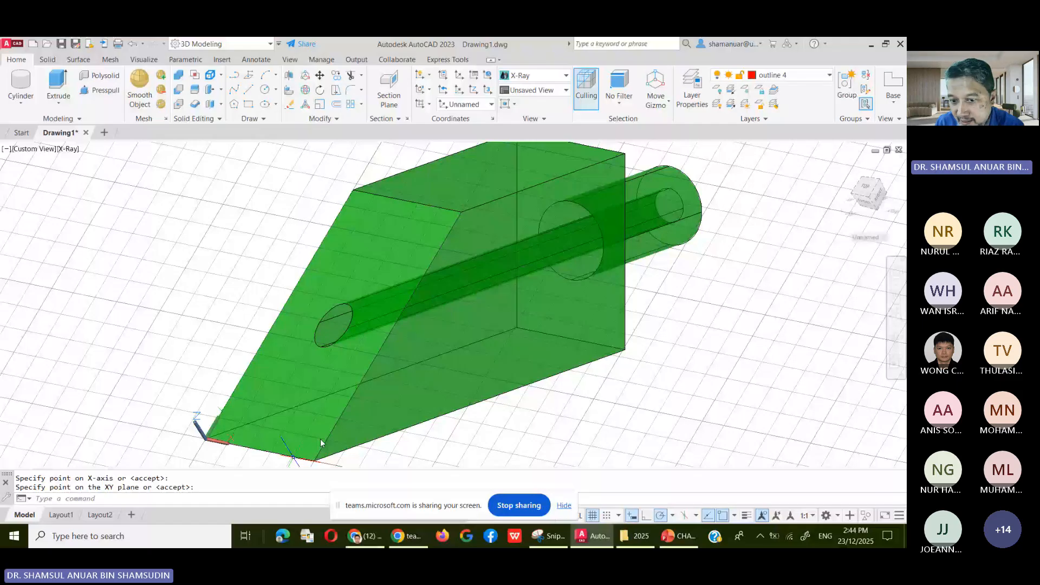
middle_click_drag(320, 439, 290, 427)
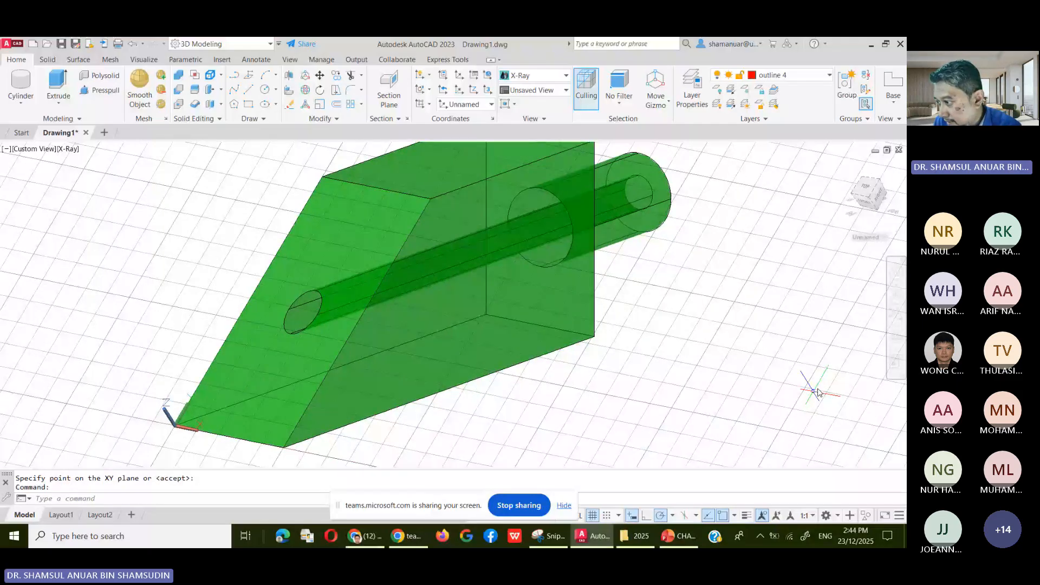
left_click(896, 336)
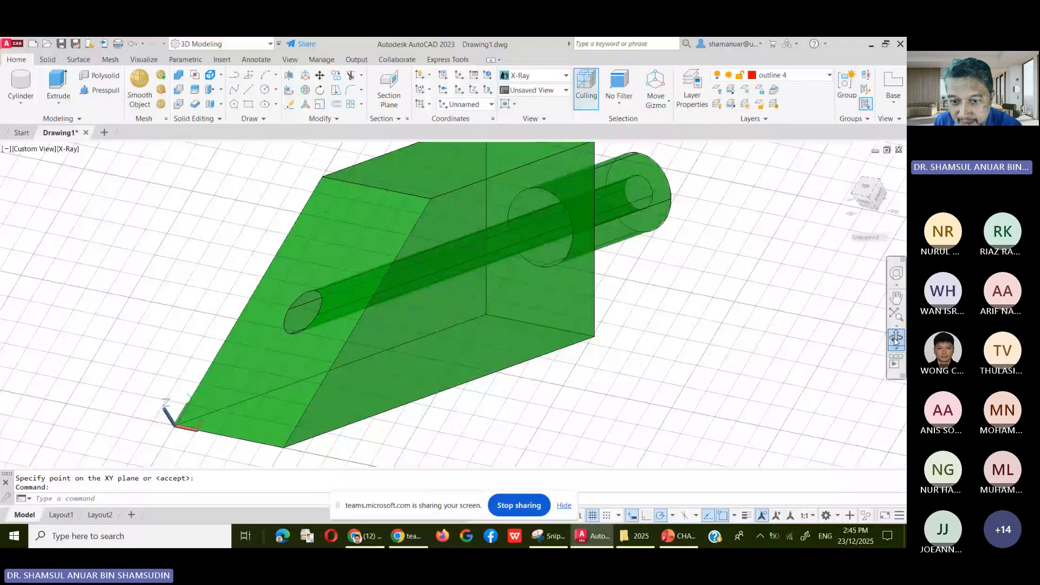
Examine the UCS alignment on the wedge's sloping face from the right side and from oblique angles.
left_click_drag(678, 338, 531, 363)
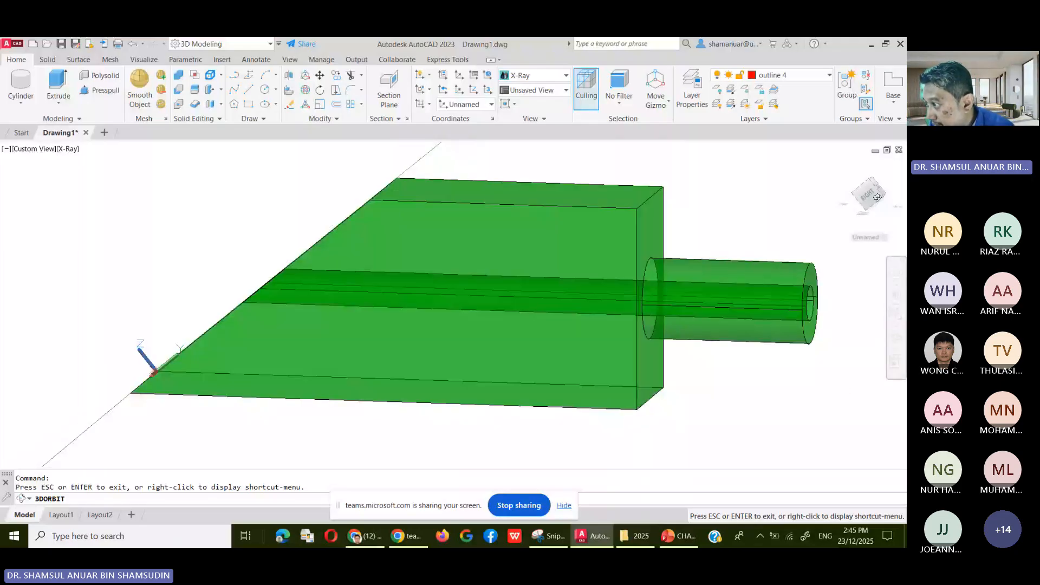
key("Escape")
left_click(866, 200)
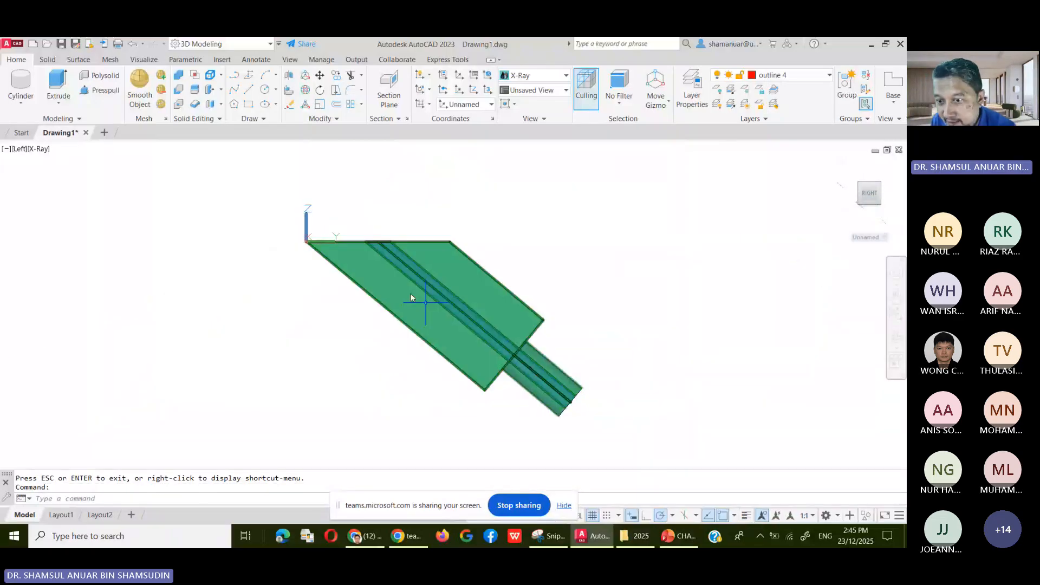
left_click(327, 244)
key("Escape")
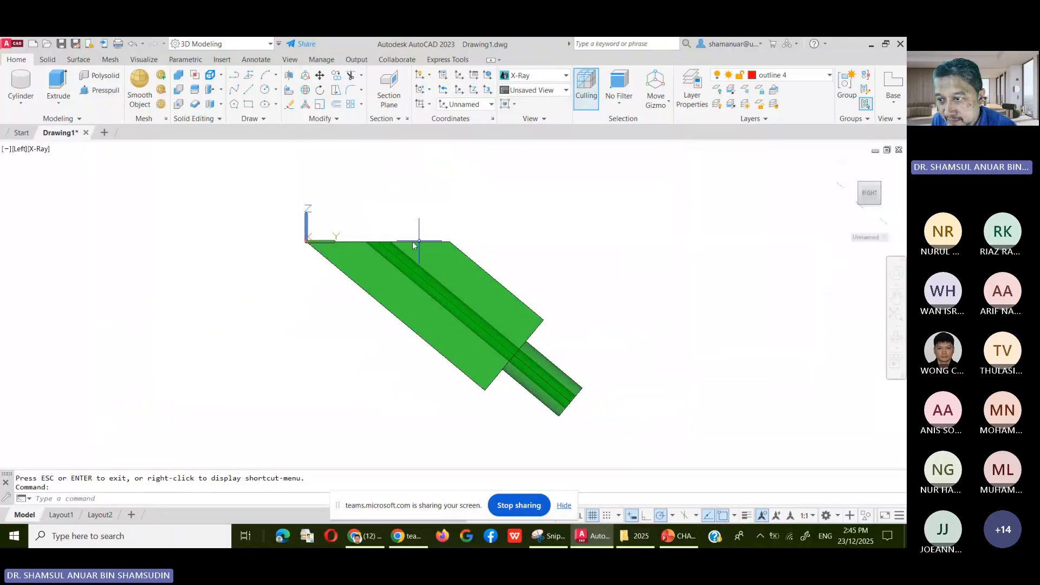
left_click(895, 338)
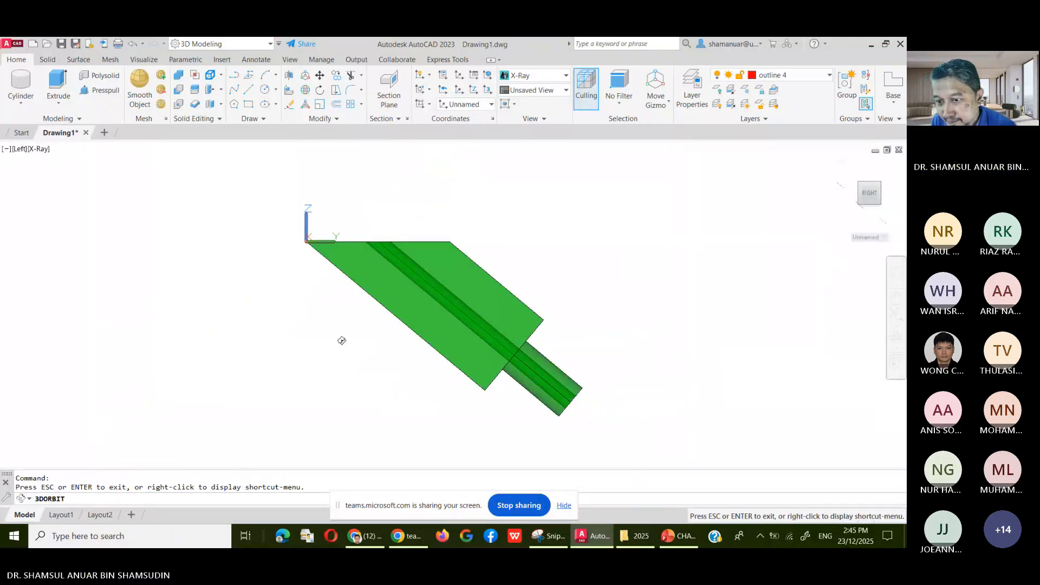
left_click_drag(341, 339, 450, 374)
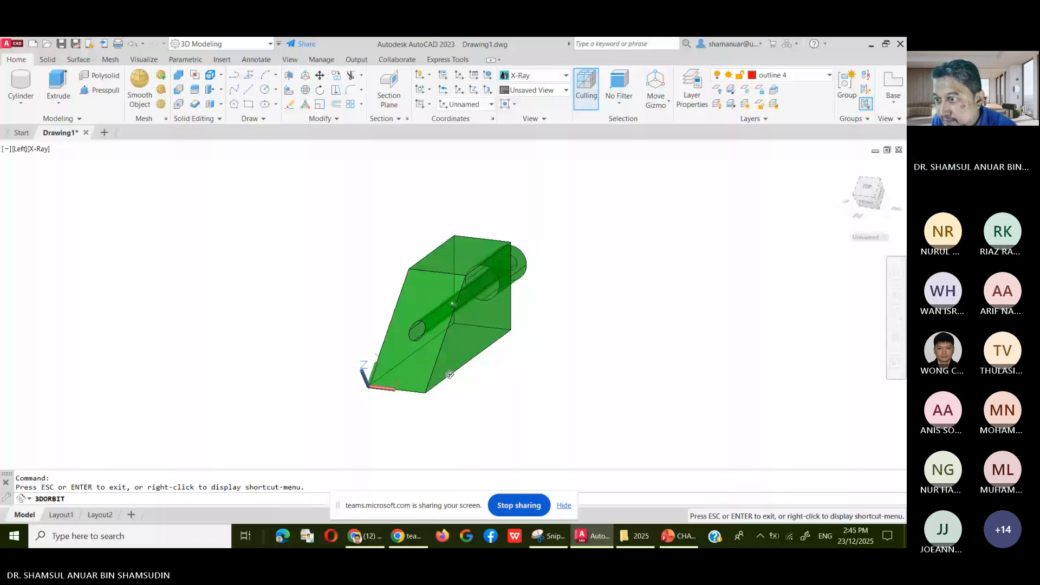
left_click_drag(449, 374, 529, 371)
right_click(528, 372)
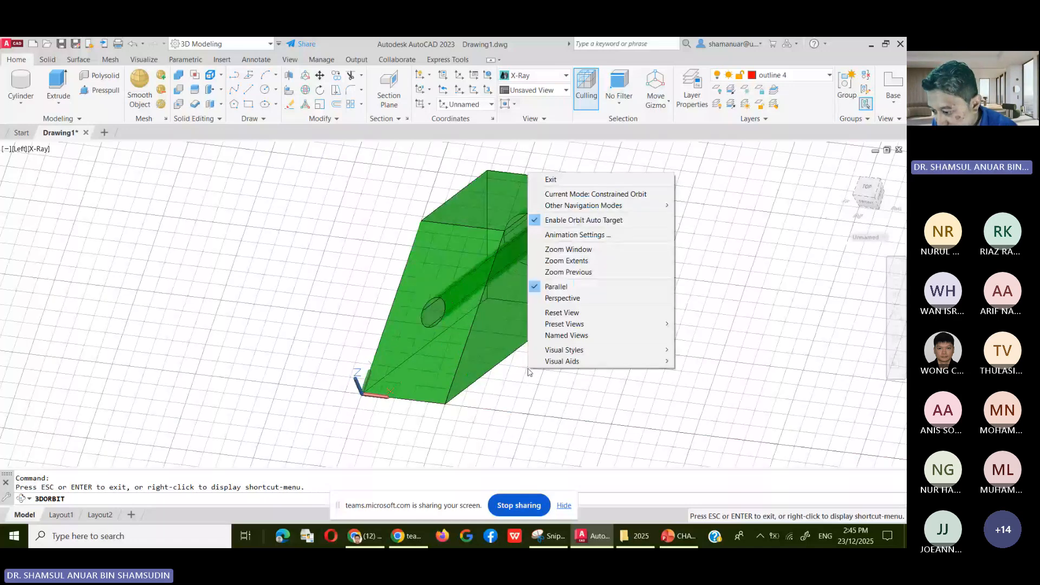
key("Escape")
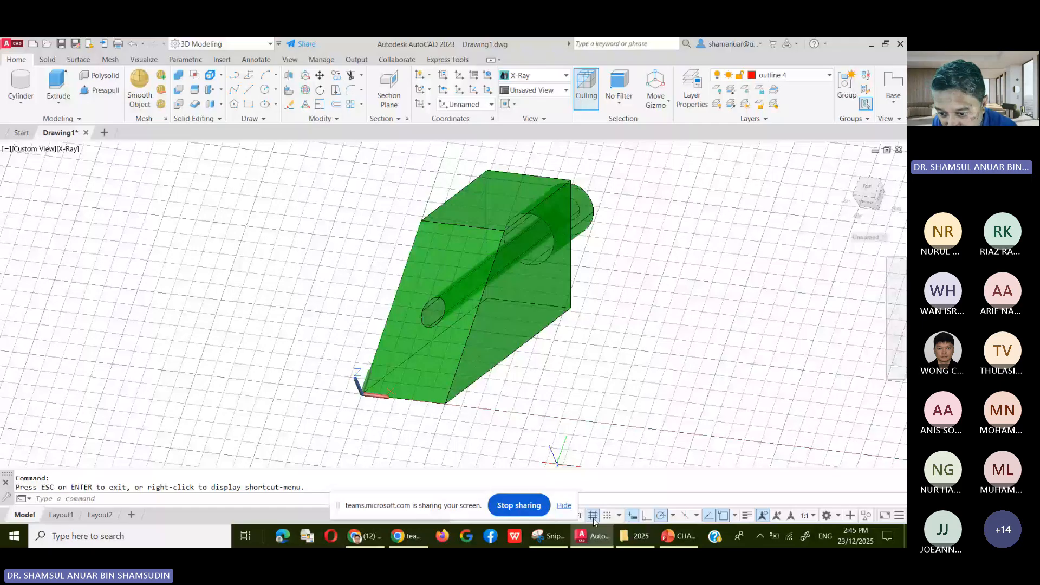
Turn off the grid display.
left_click(593, 516)
scroll(369, 423, "up", 5)
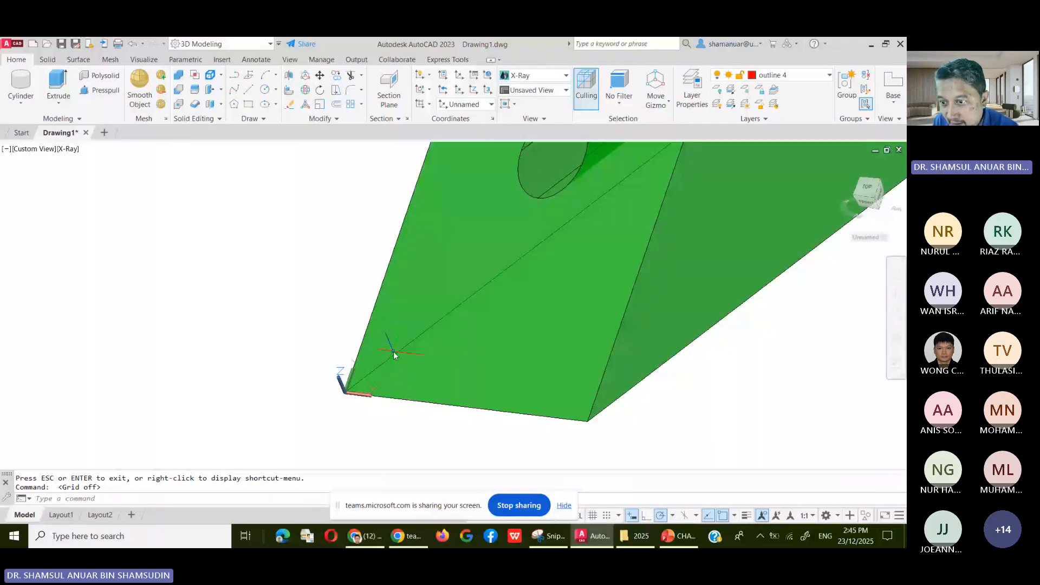
scroll(394, 355, "down", 4)
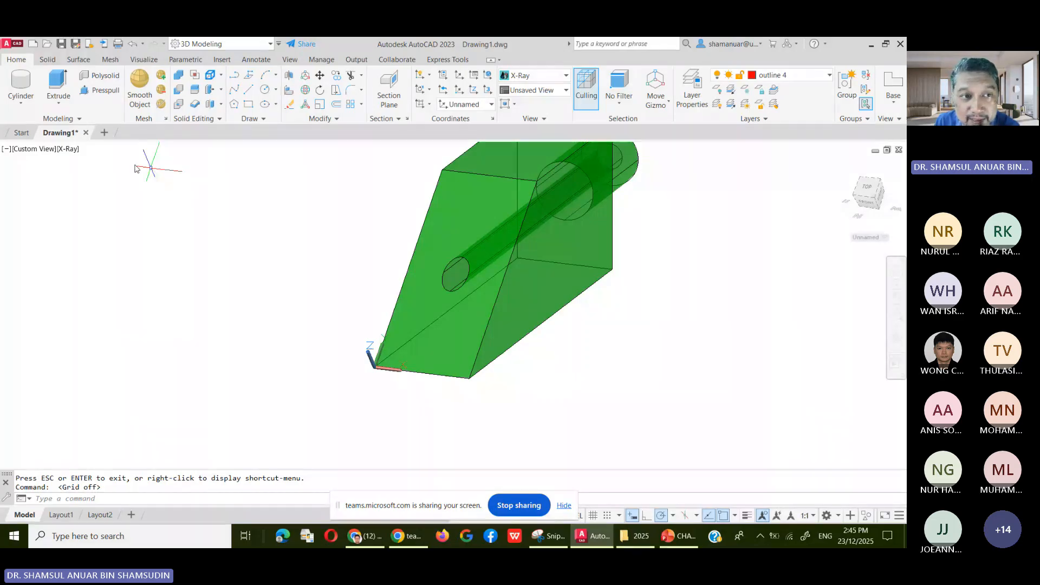
Create a cylinder of radius 20 and height 45 standing on the sloping face, centred on the hole's opening.
left_click(22, 87)
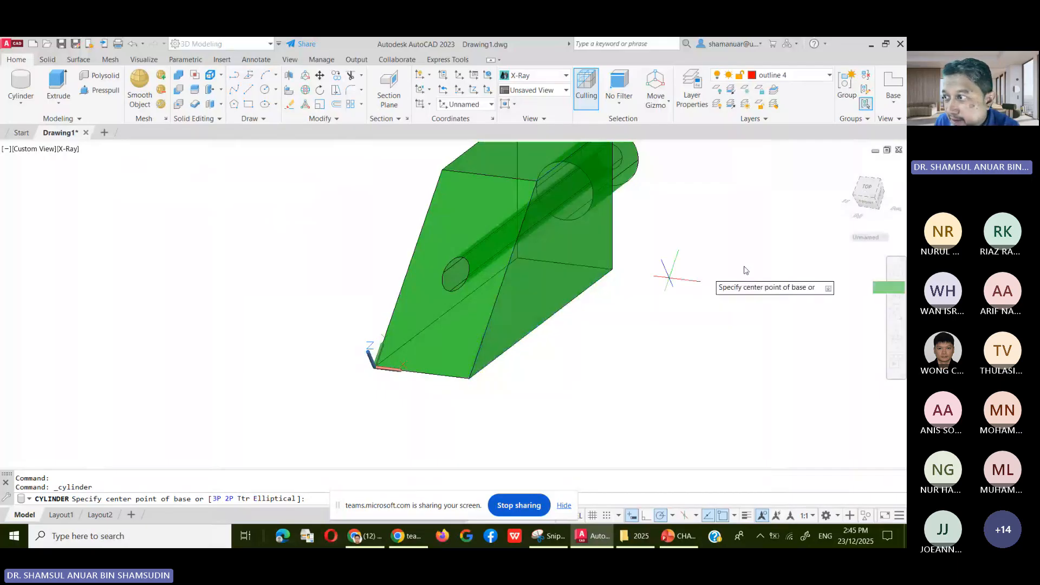
left_click(457, 274)
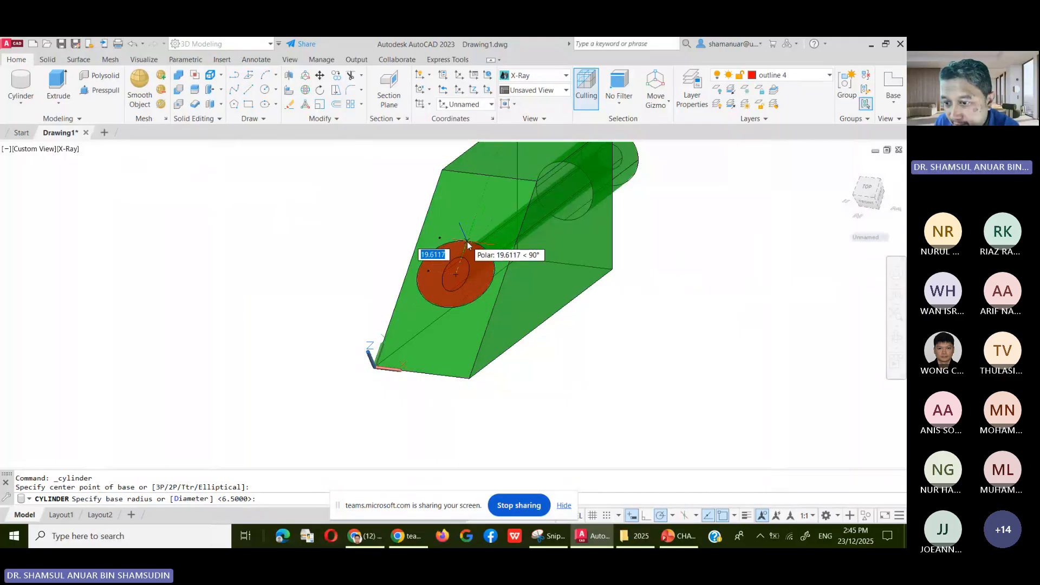
type("20")
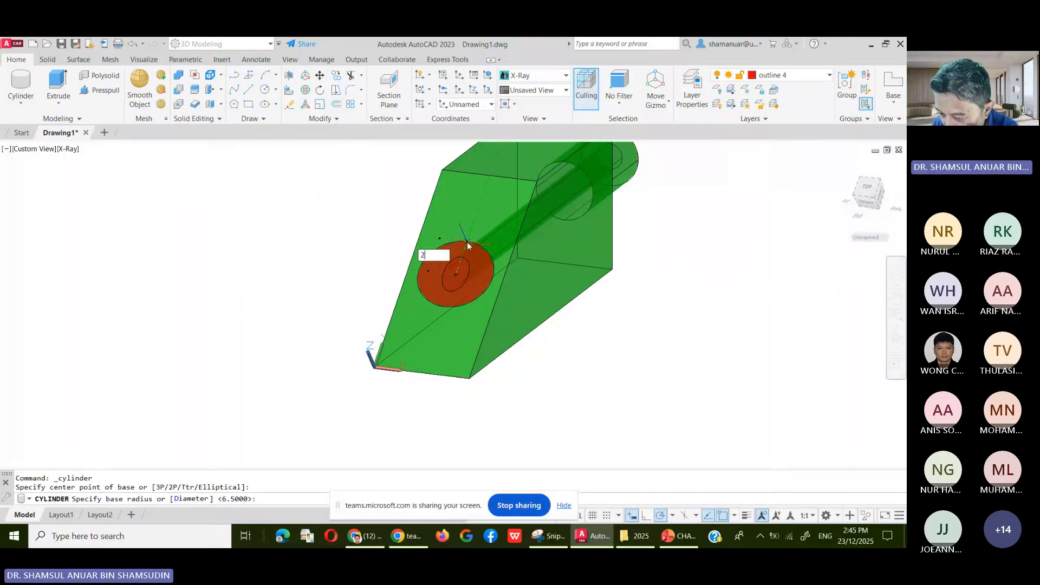
key("Return")
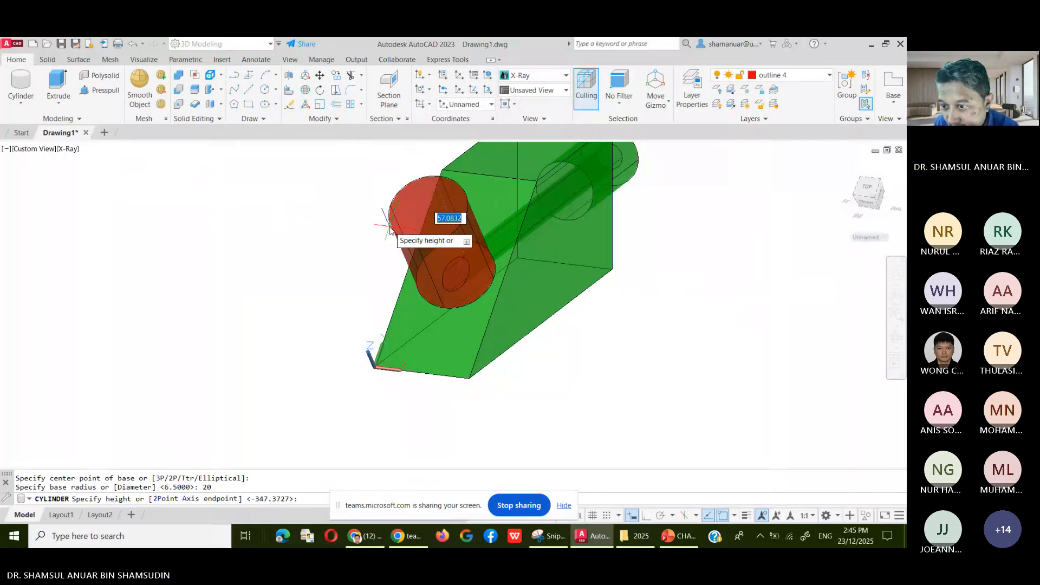
type("4")
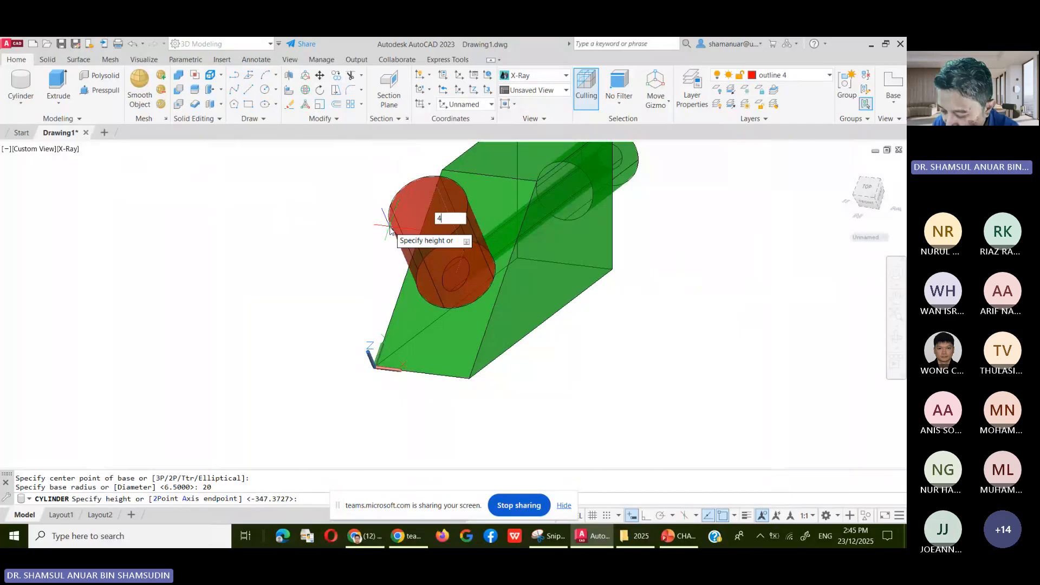
type("5")
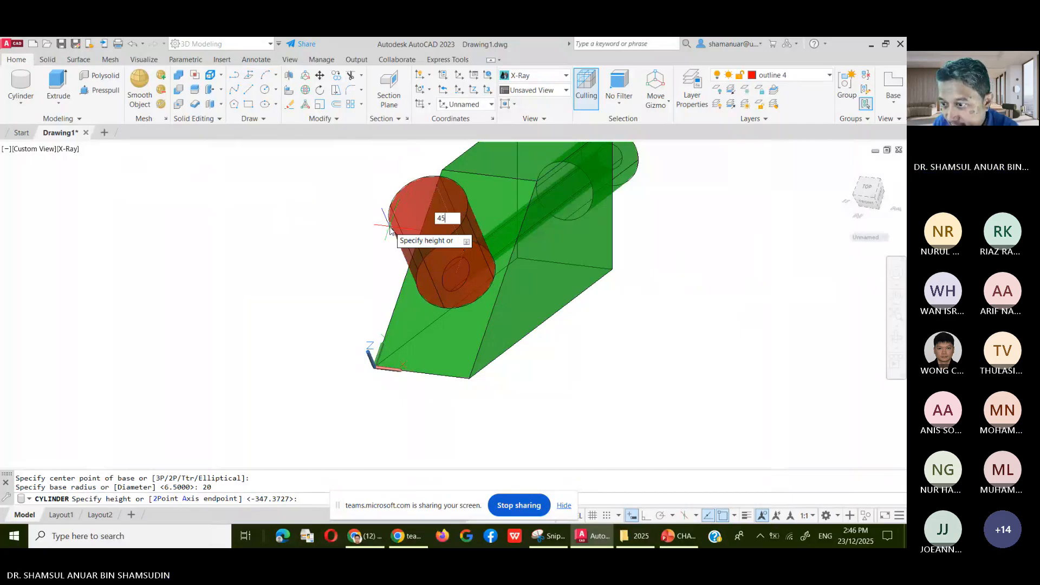
key("Return")
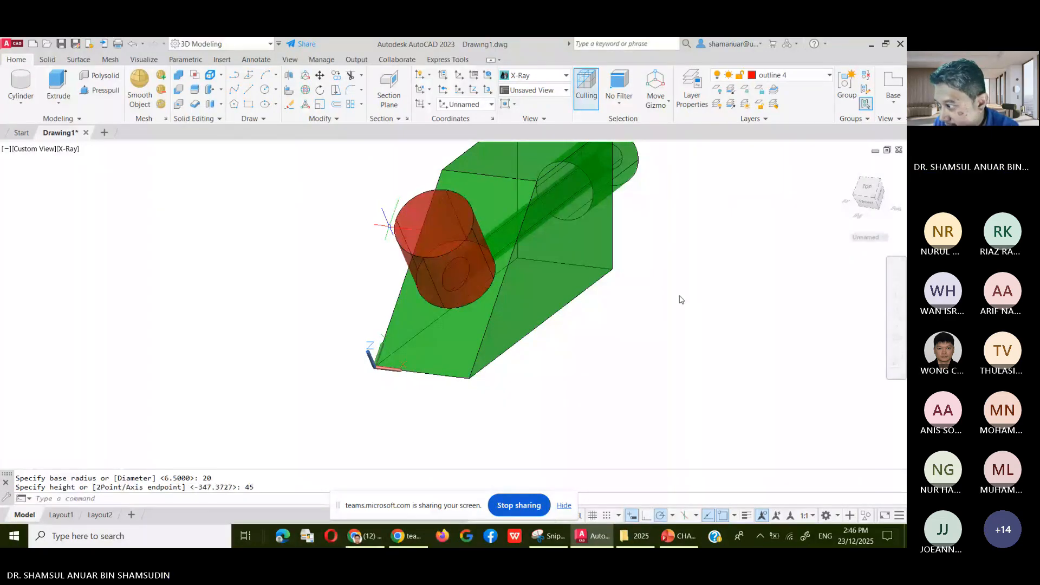
Show the solid and the new cylinder from a more sideways angle in the Wireframe visual style.
middle_click_drag(701, 383, 666, 399, "shift")
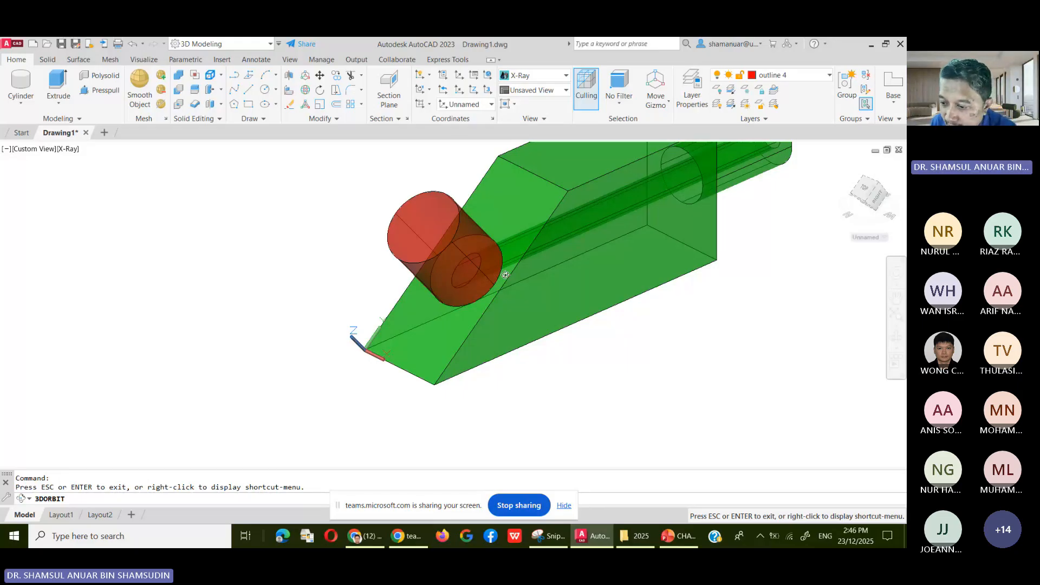
right_click(550, 148)
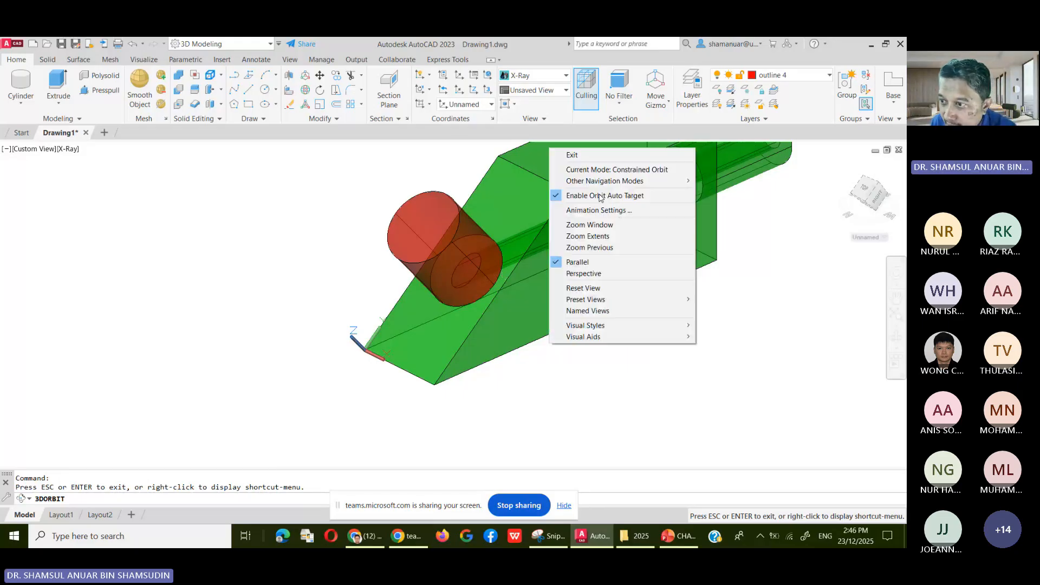
left_click(594, 157)
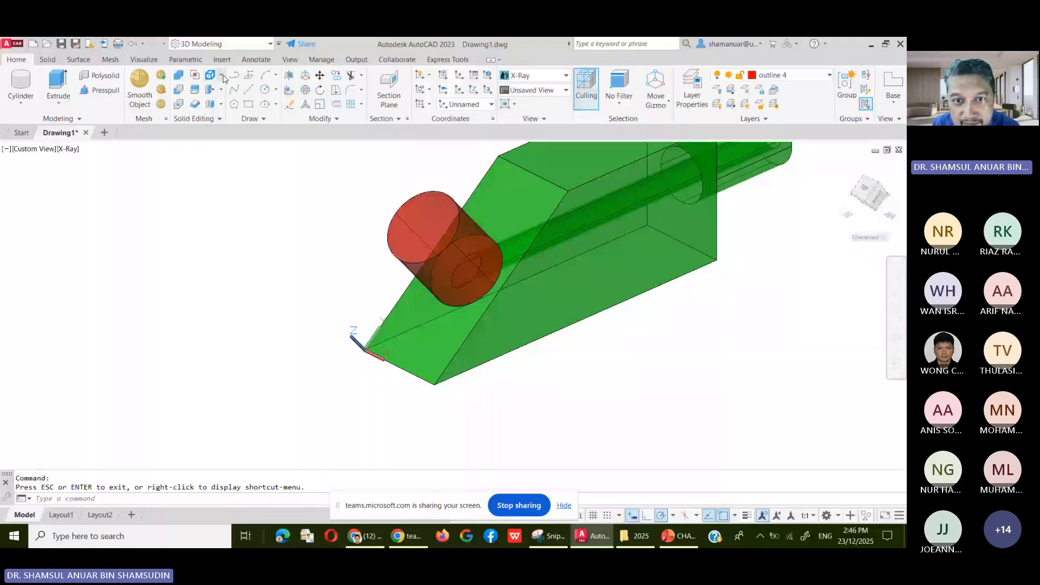
left_click(223, 77)
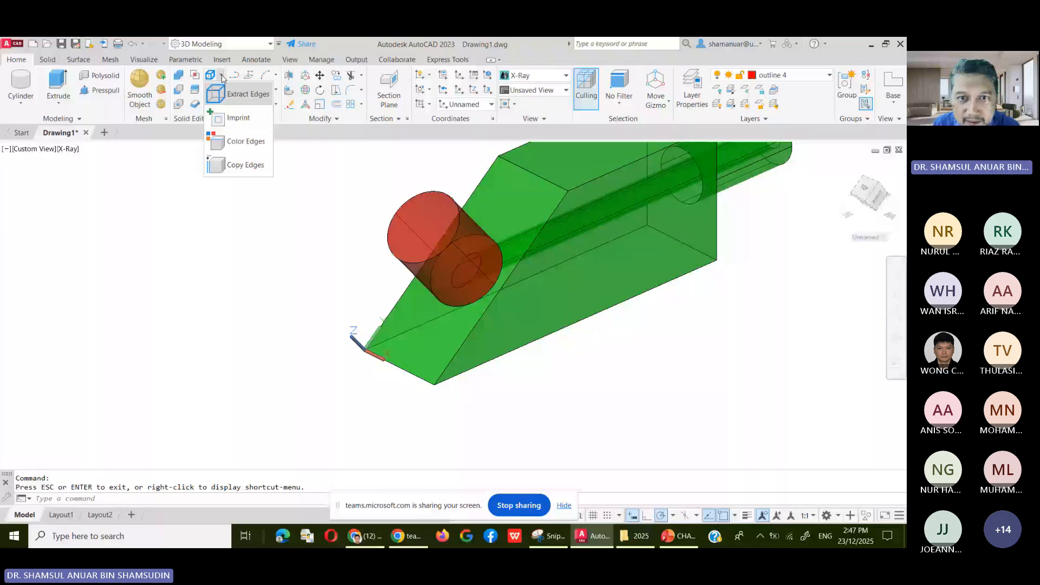
left_click(212, 74)
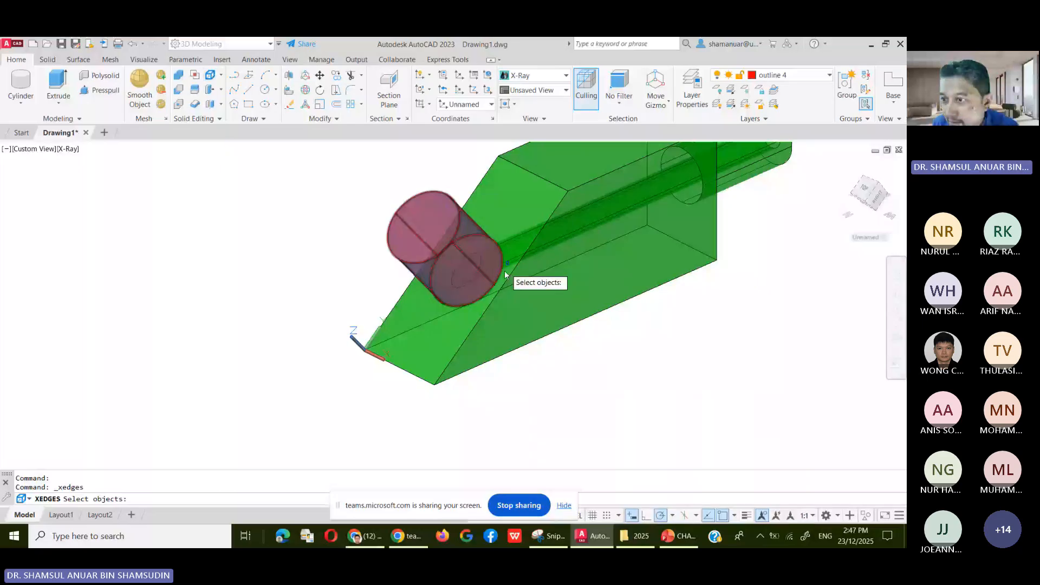
left_click(564, 75)
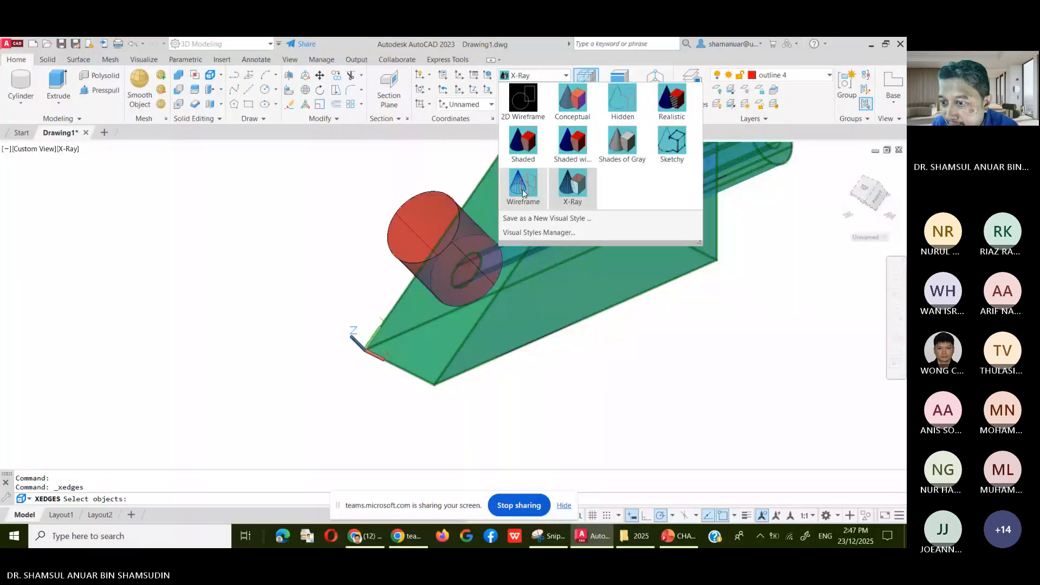
left_click(523, 187)
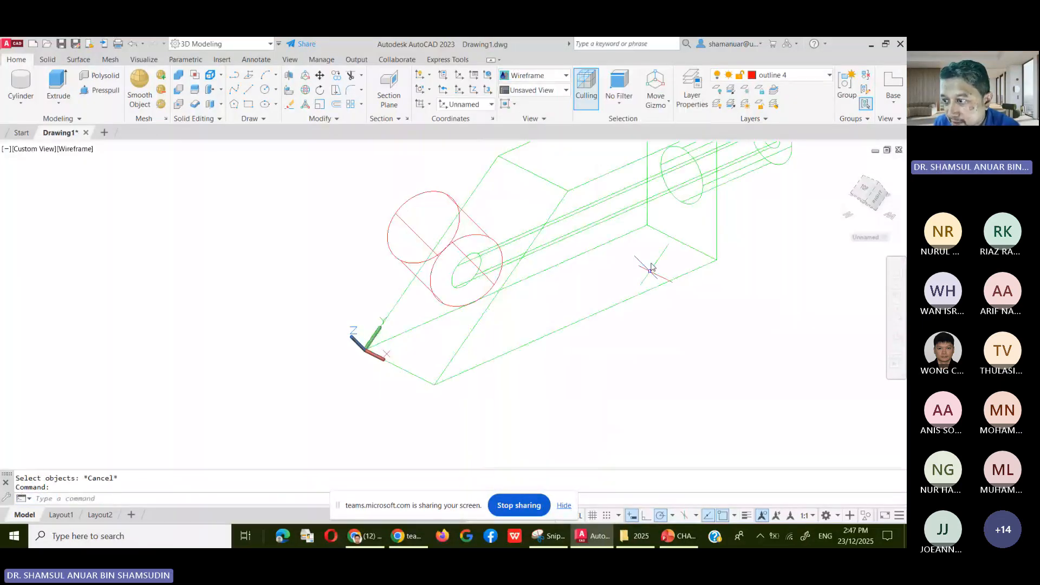
Extract the edges of the green merged solid with Extract Edges.
scroll(651, 269, "down", 4)
scroll(610, 202, "up", 3)
scroll(610, 202, "up", 3)
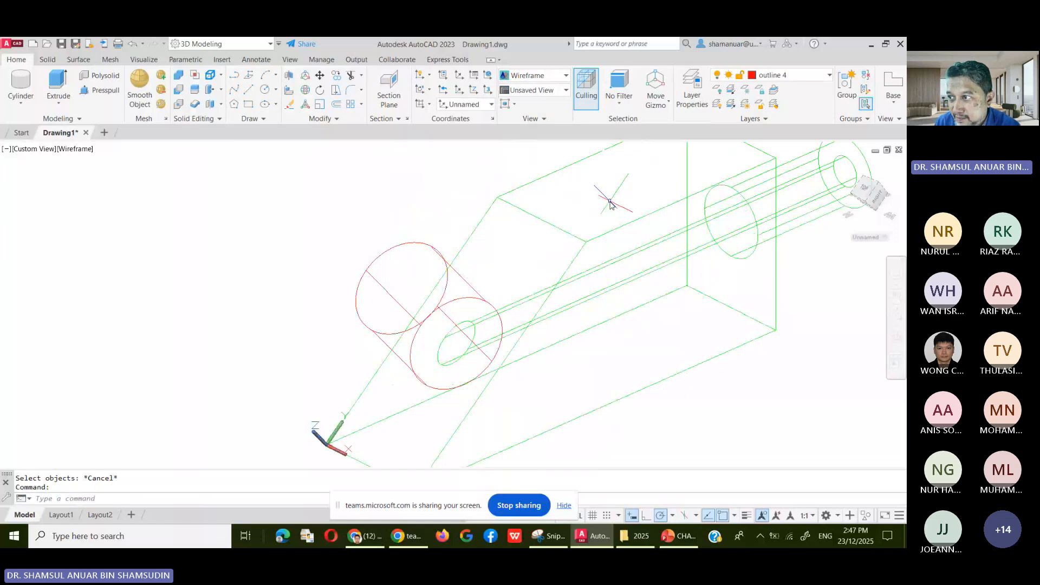
scroll(610, 201, "down", 2)
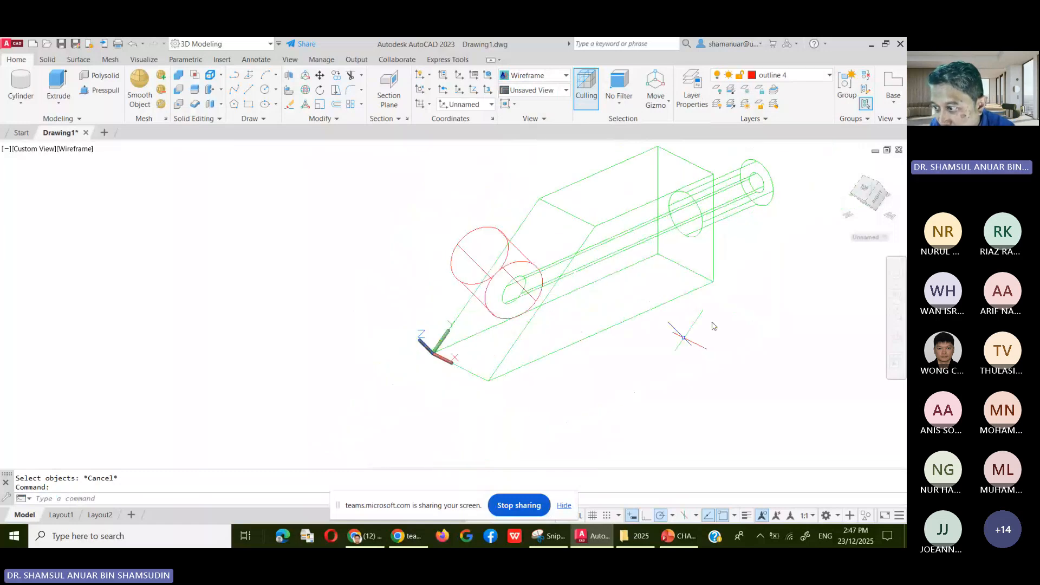
scroll(590, 289, "up", 2)
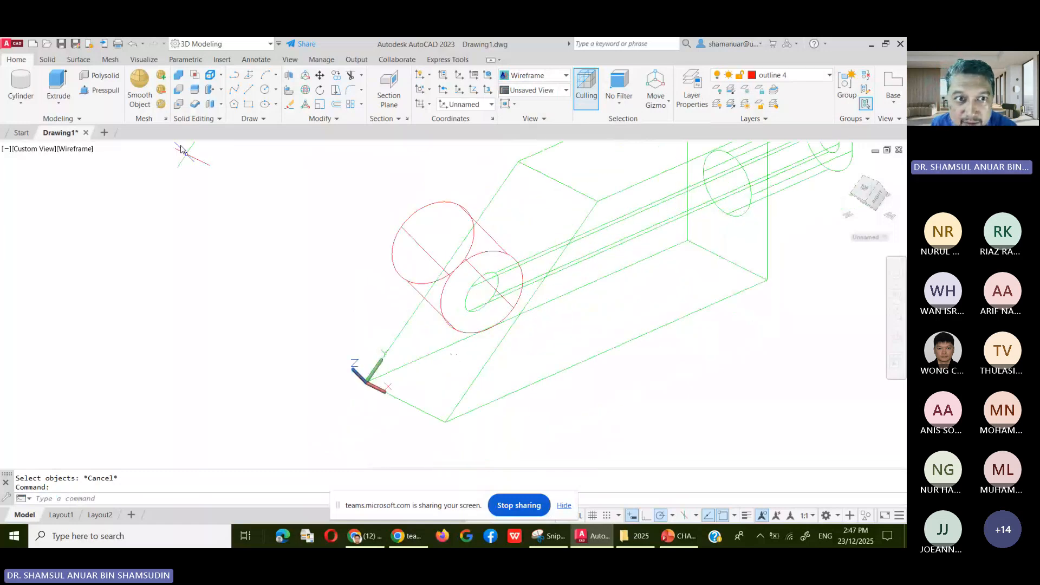
left_click(211, 76)
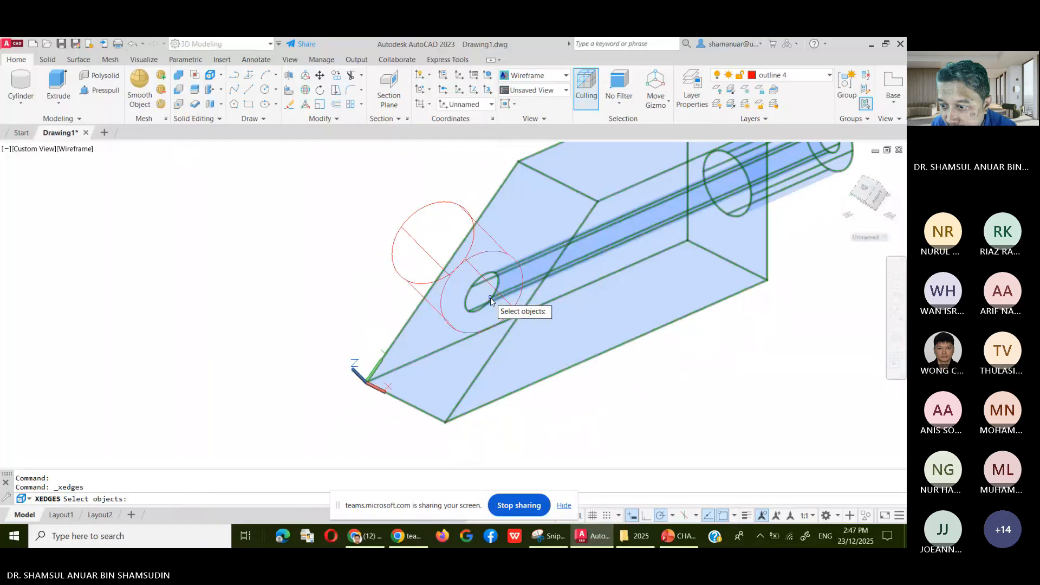
left_click(490, 297)
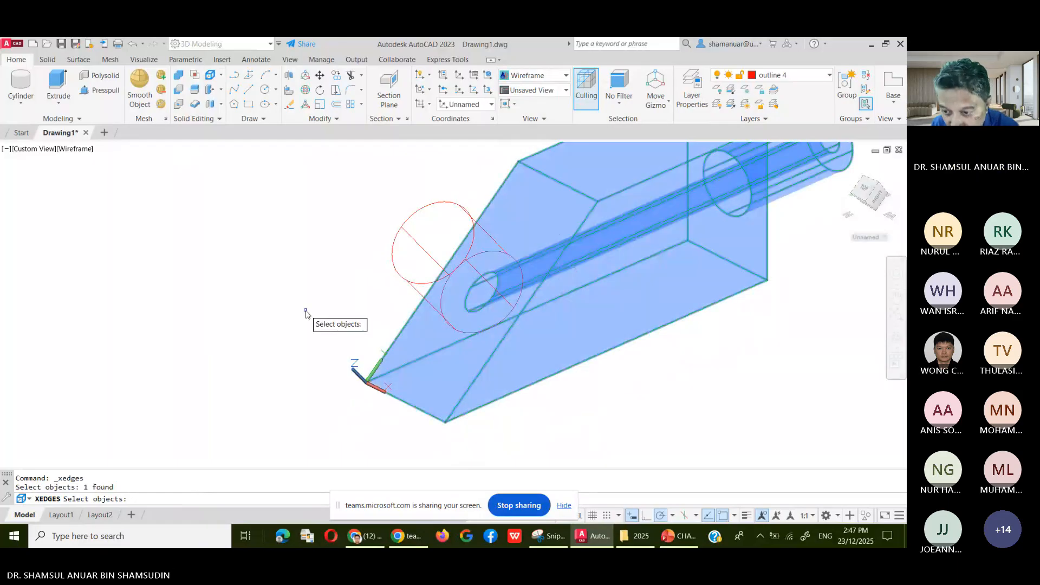
key("Return")
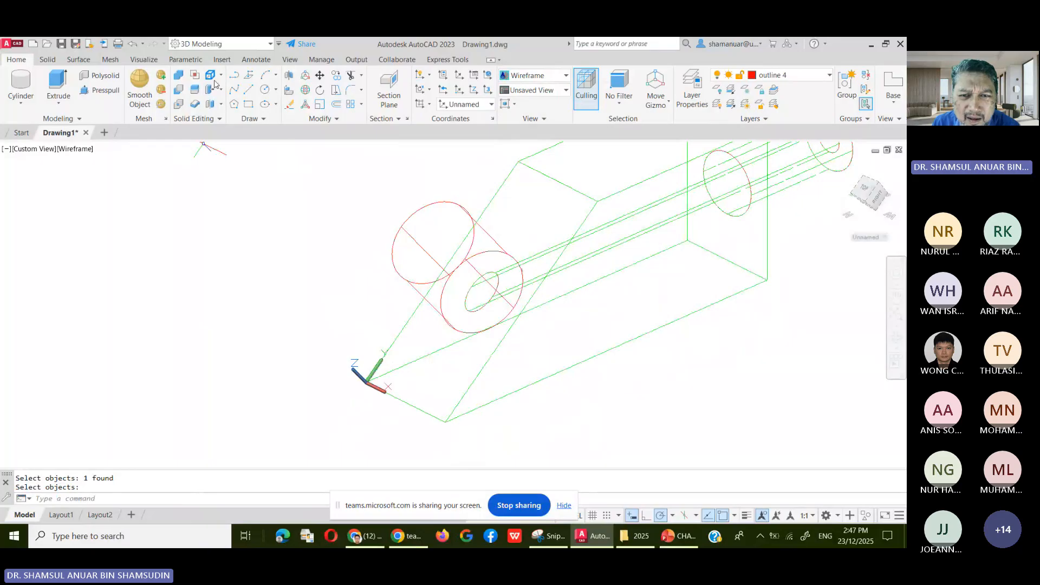
Extrude the extracted elliptical edge of the hole outward from the sloping face, well past the end of the radius 20 cylinder.
left_click(58, 87)
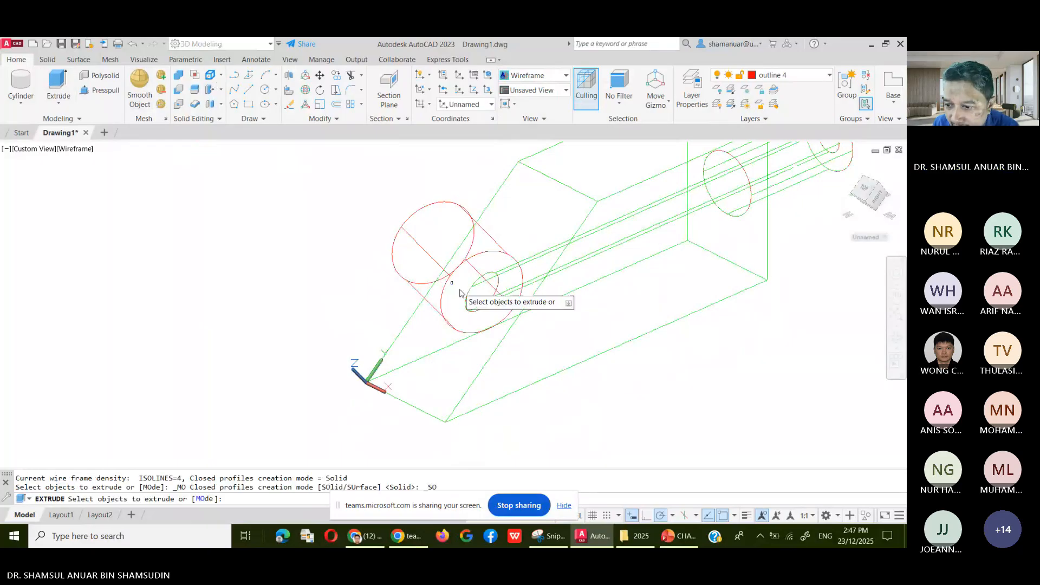
left_click(491, 300)
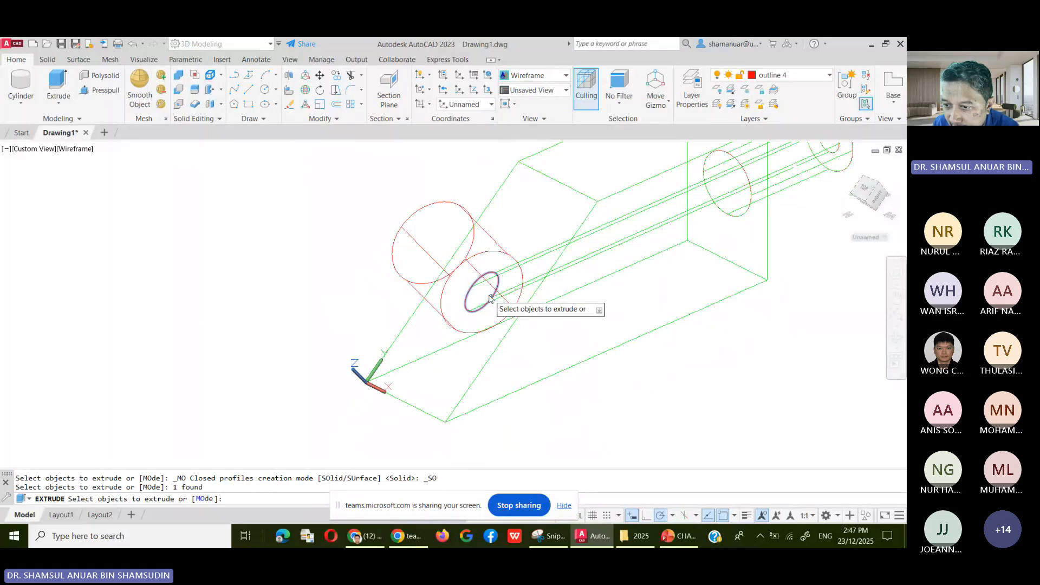
right_click(317, 192)
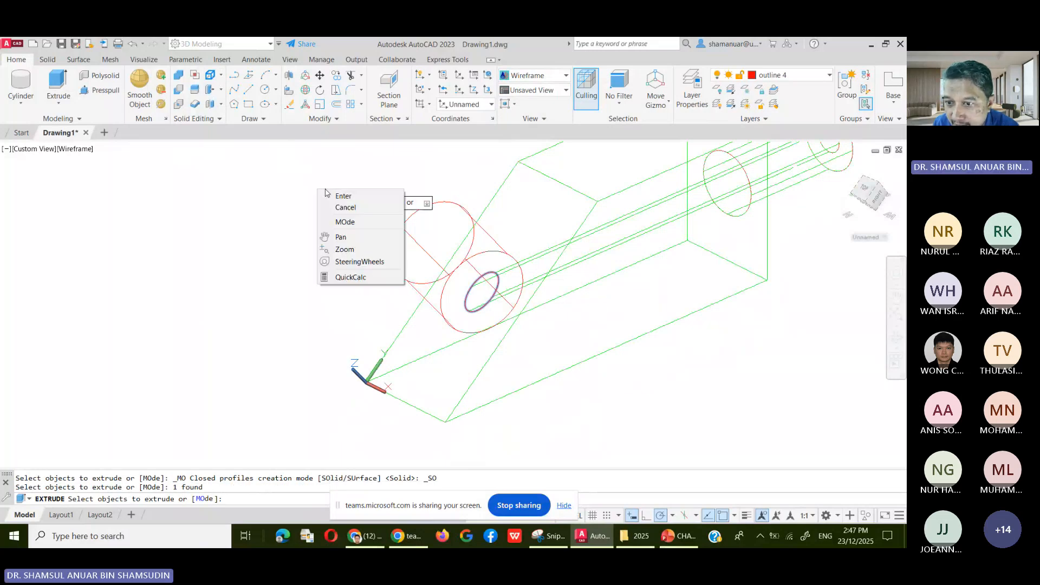
left_click(331, 196)
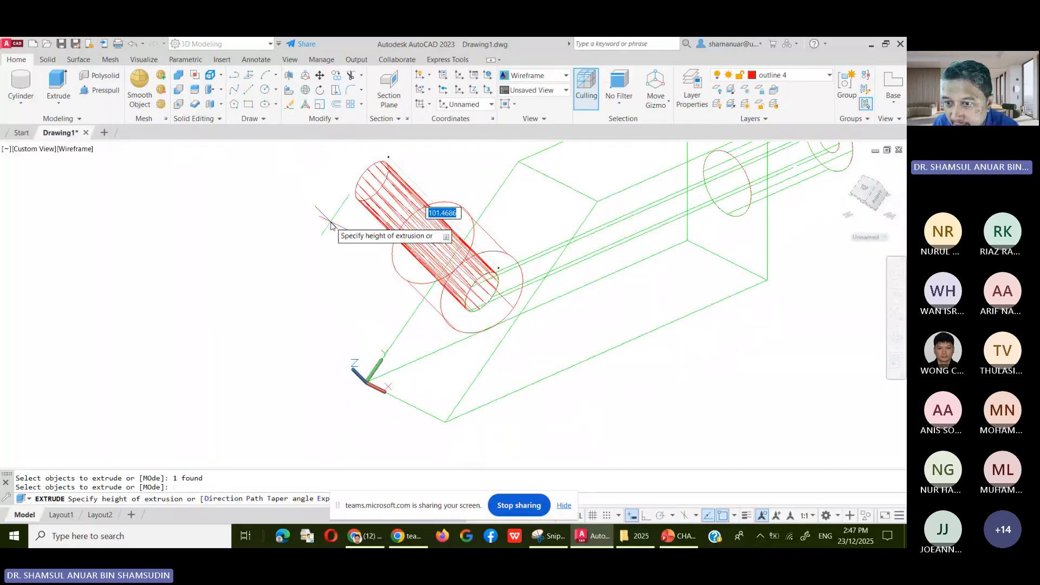
left_click(290, 196)
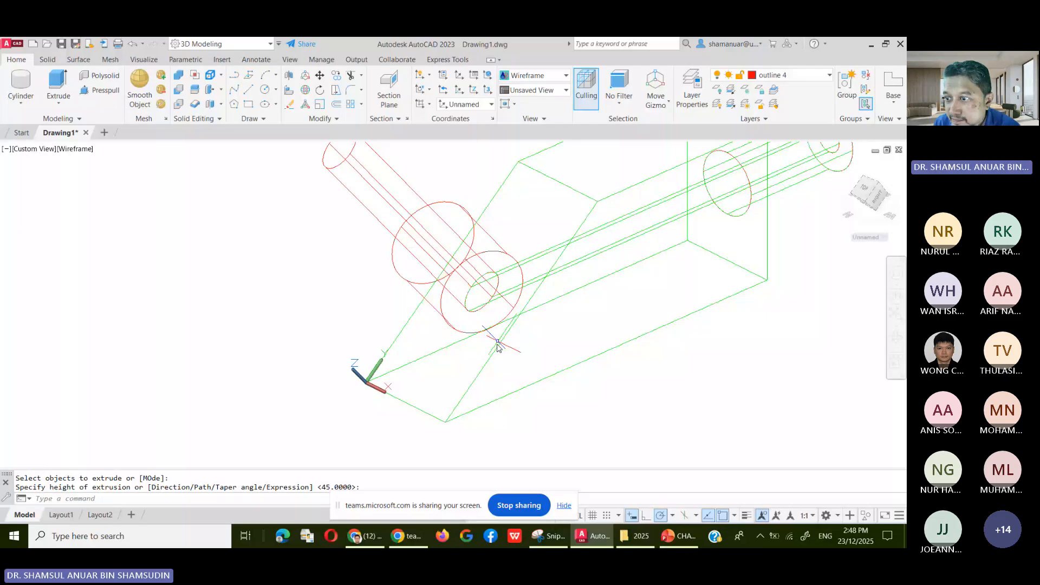
Display the model in the X-Ray visual style.
left_click(566, 75)
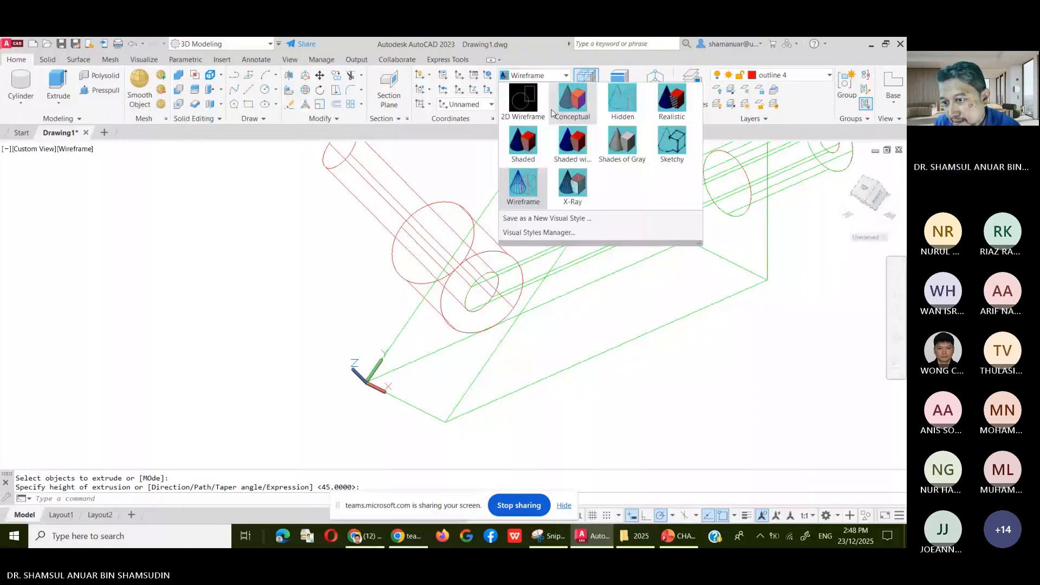
left_click(573, 185)
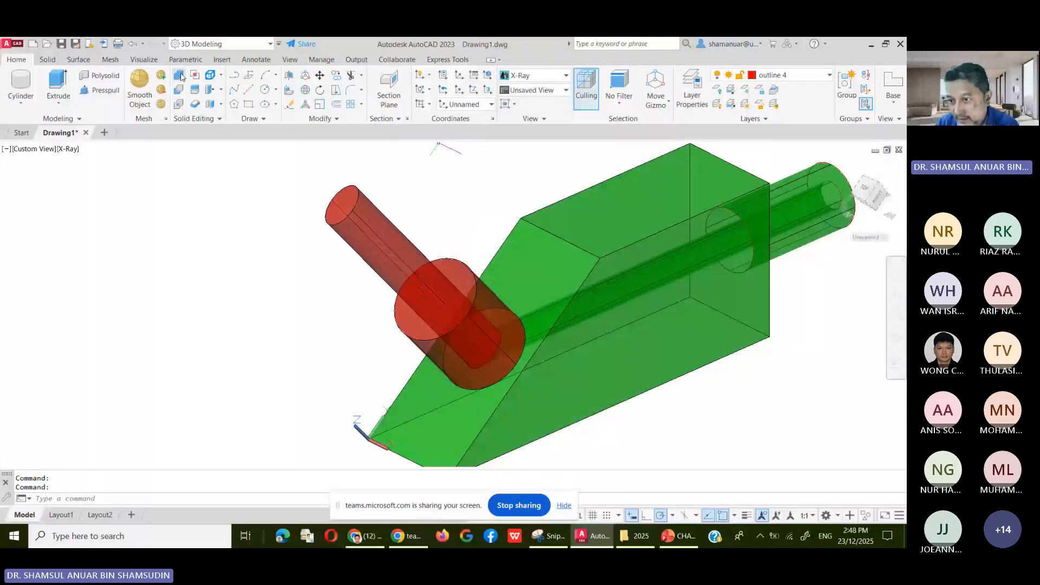
left_click(179, 75)
left_click(542, 227)
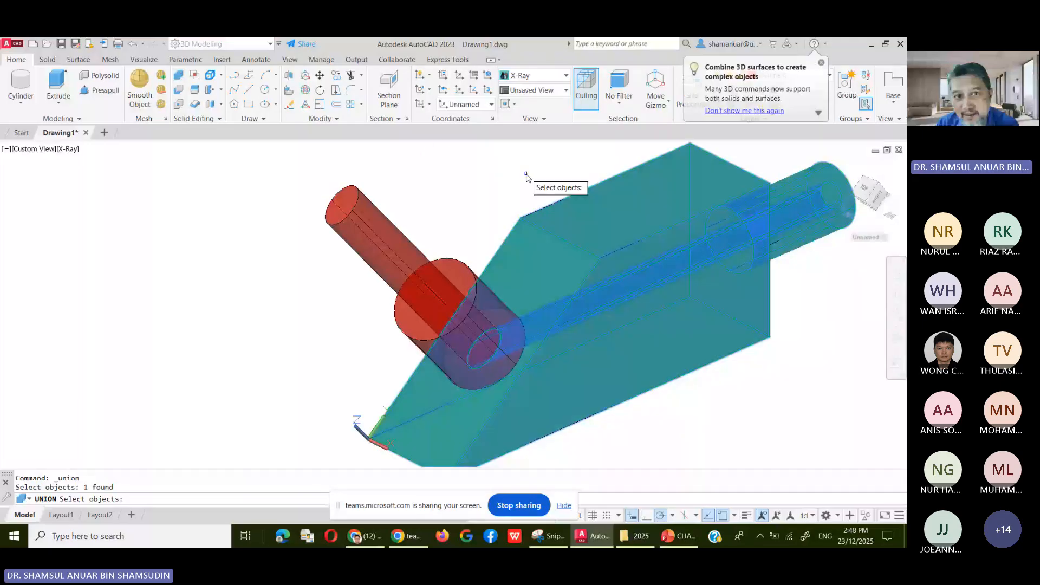
key("Return")
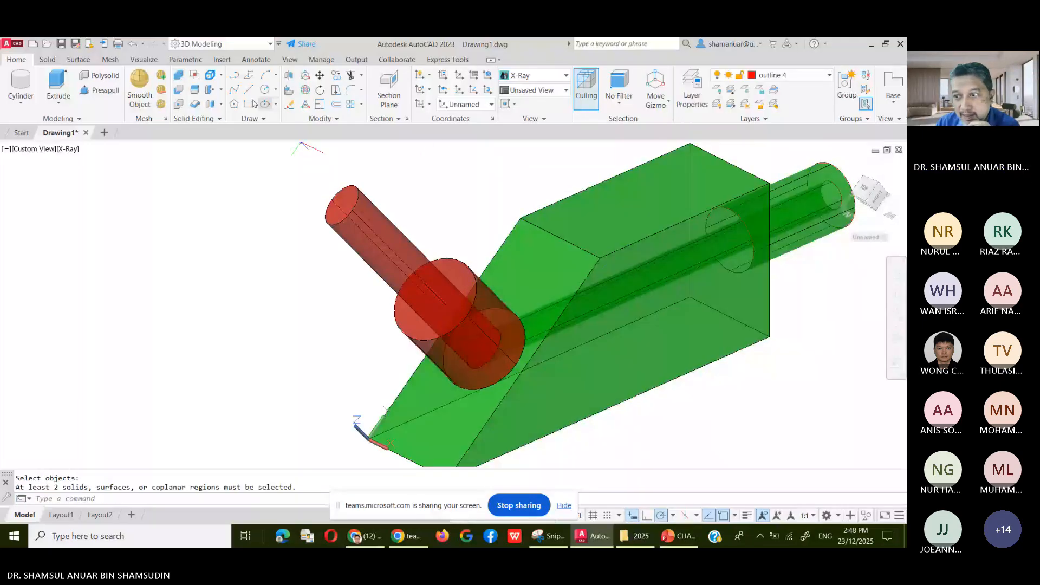
Union the green main solid with the red radius 20 cylinder standing on its sloping face.
left_click(178, 75)
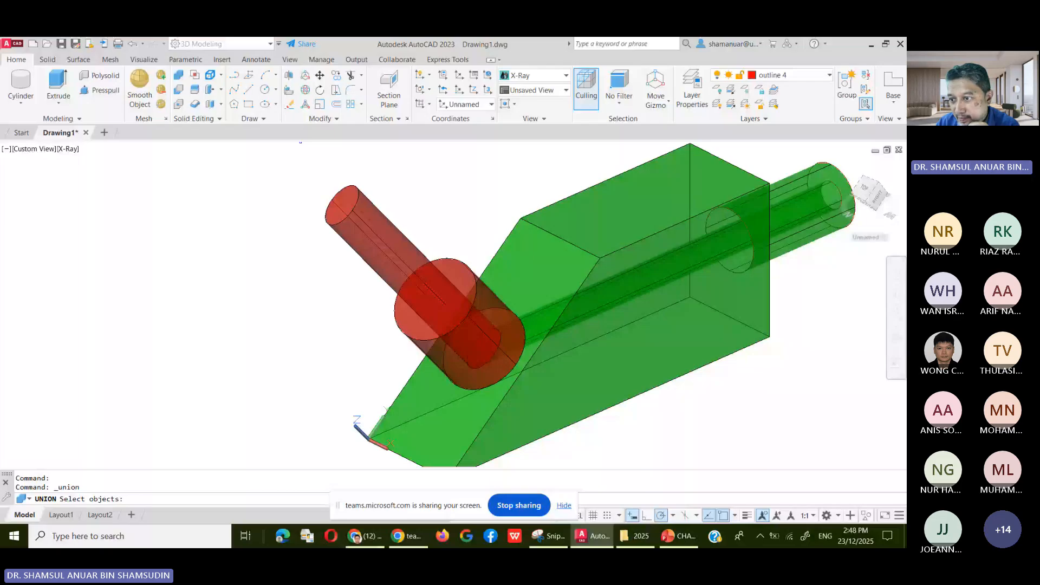
left_click(568, 213)
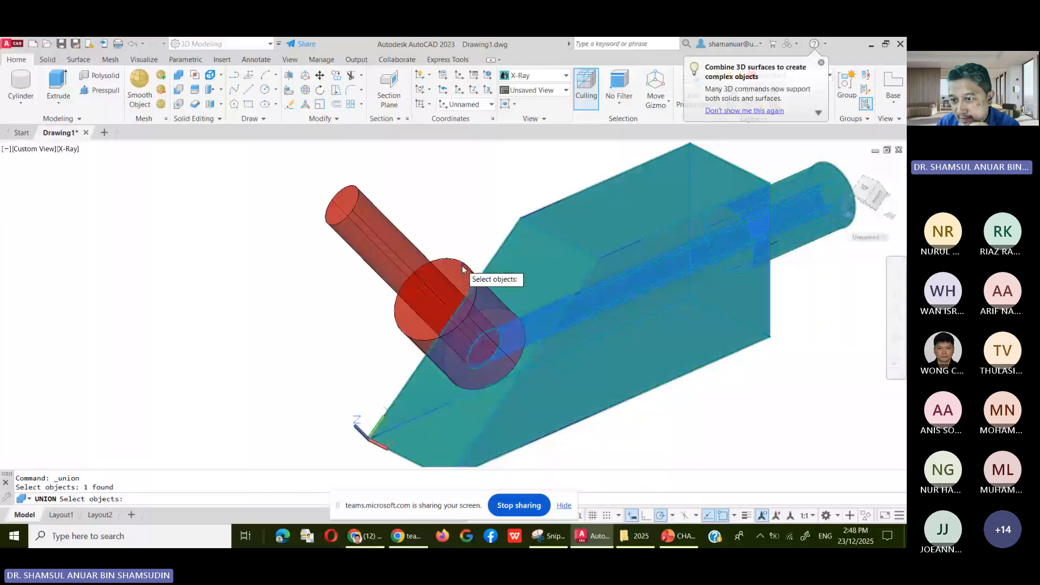
left_click(463, 268)
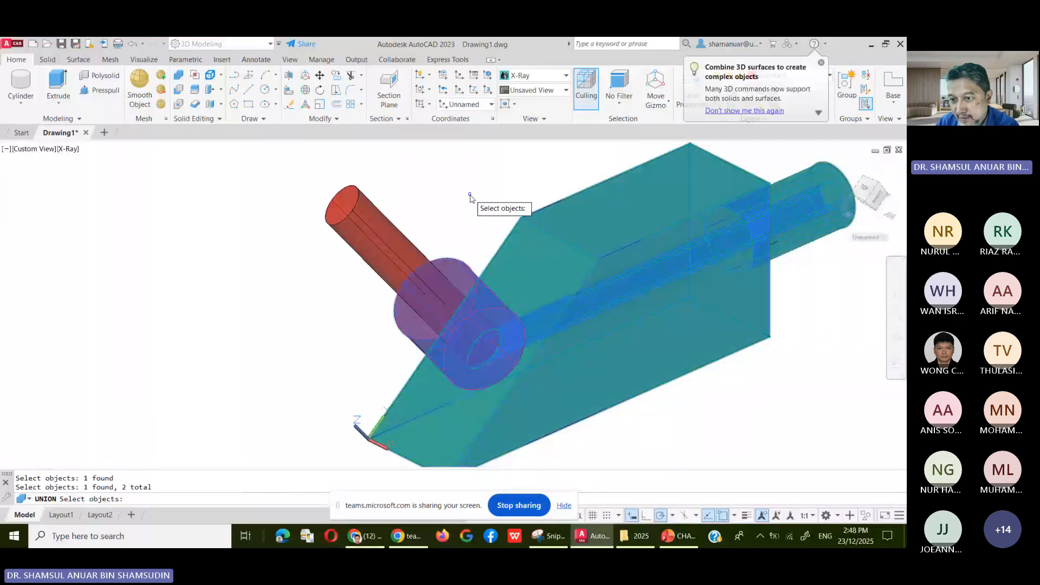
key("Return")
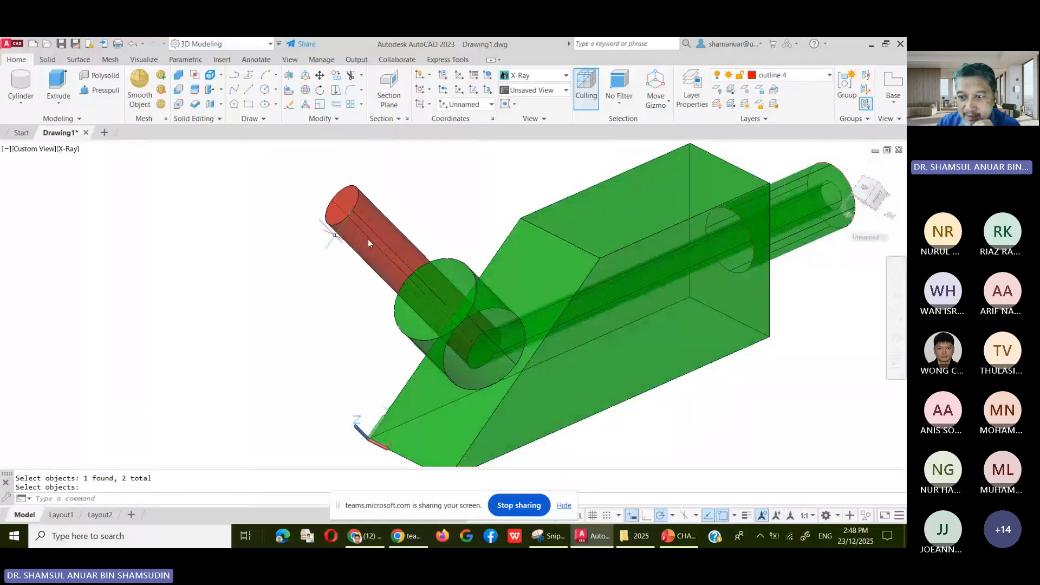
Subtract the long extruded elliptical rod from the merged solid to bore through the cylinder on the sloping face.
left_click(181, 89)
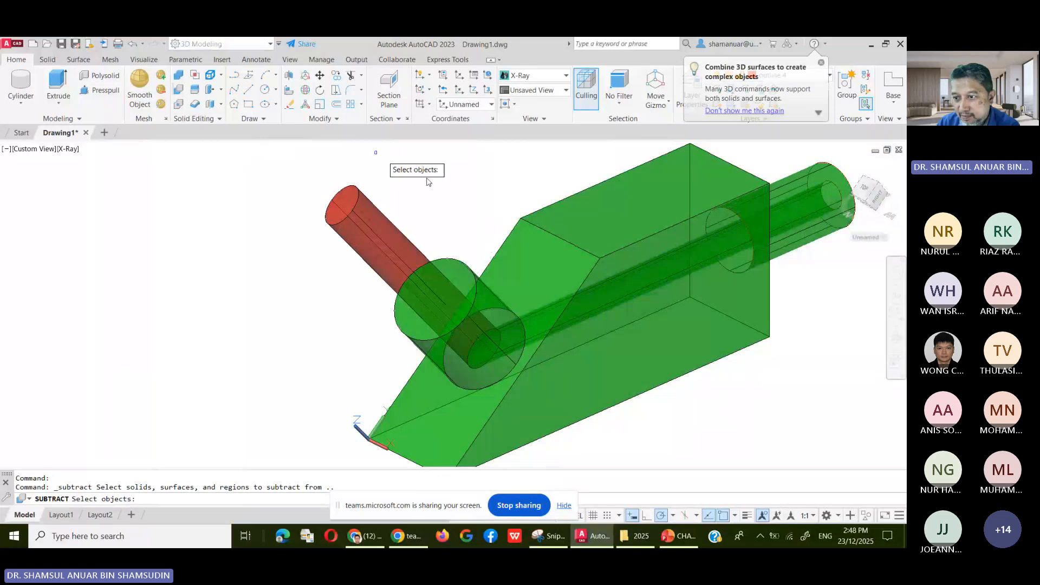
left_click(531, 234)
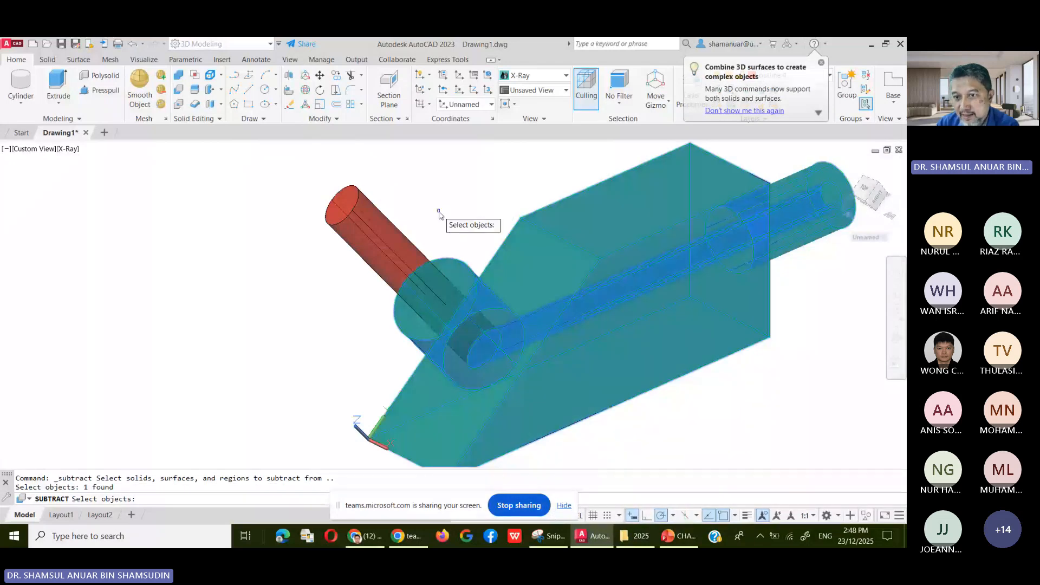
key("Return")
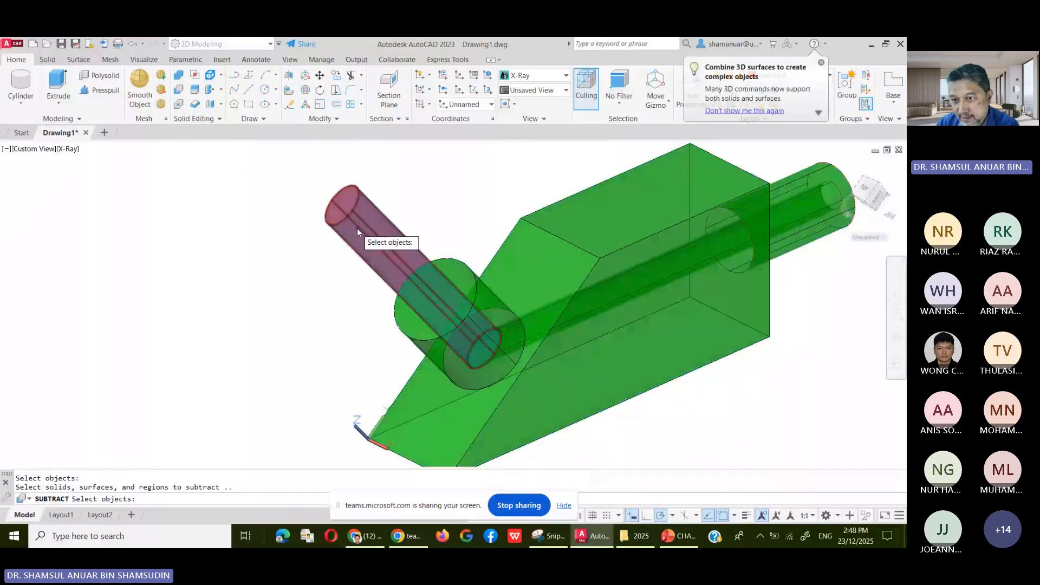
left_click(356, 229)
key("Return")
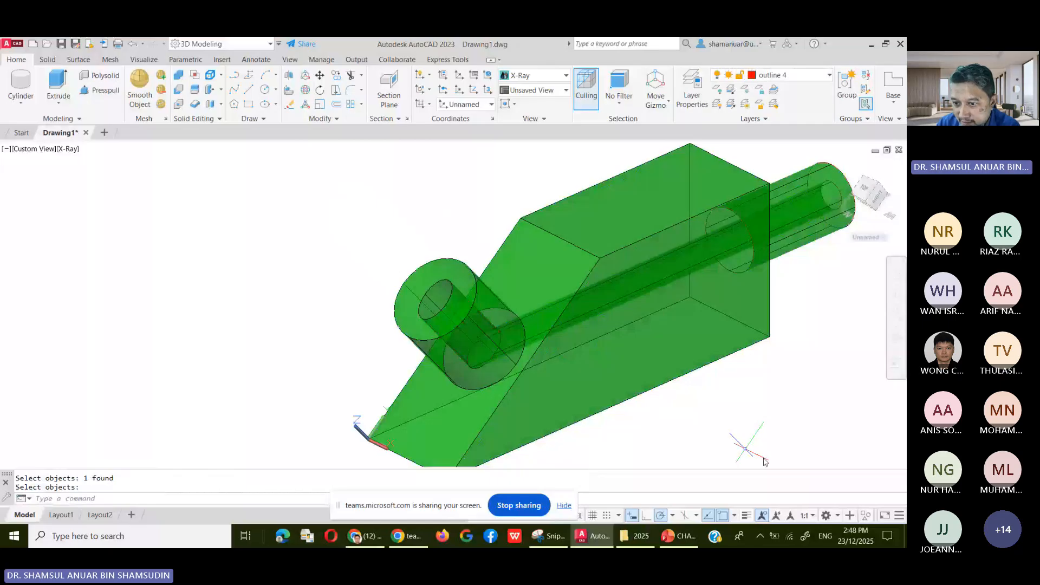
Examine from above and close up how the angled cylinder's bore meets the through hole at the sloping face.
middle_click_drag(758, 439, 717, 403)
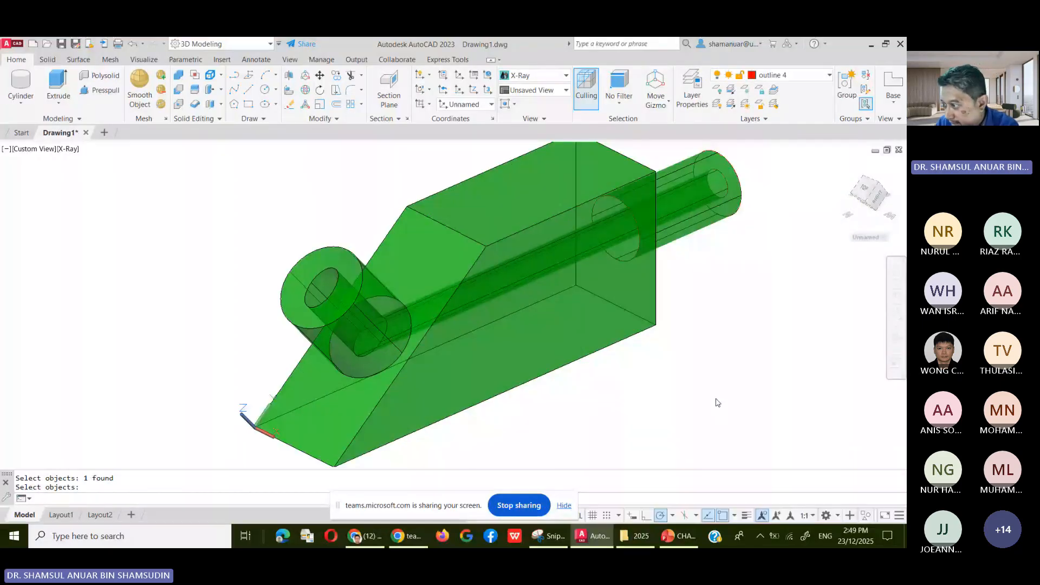
left_click(896, 339)
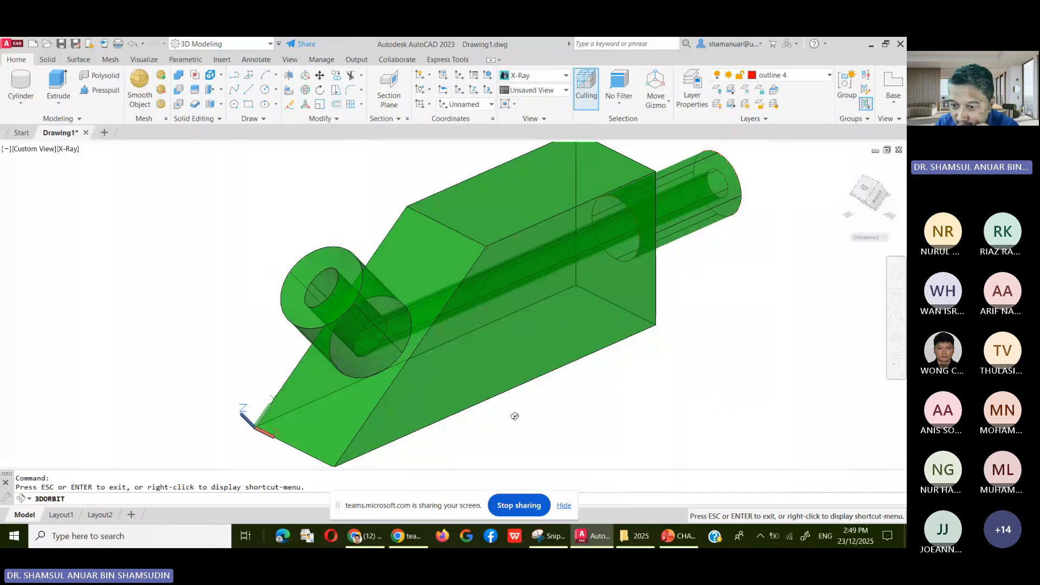
left_click_drag(515, 416, 466, 366)
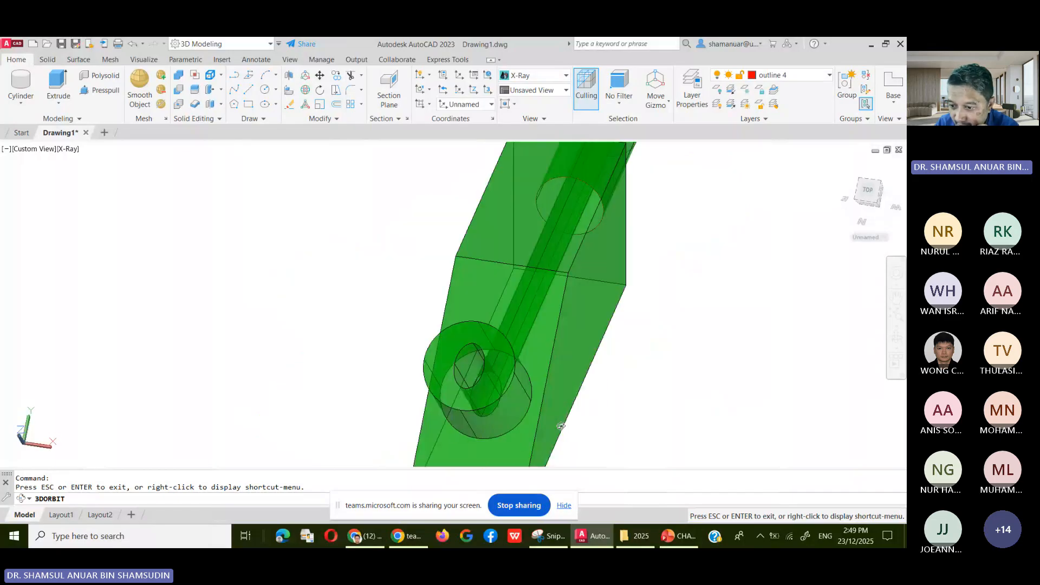
scroll(467, 366, "up", 5)
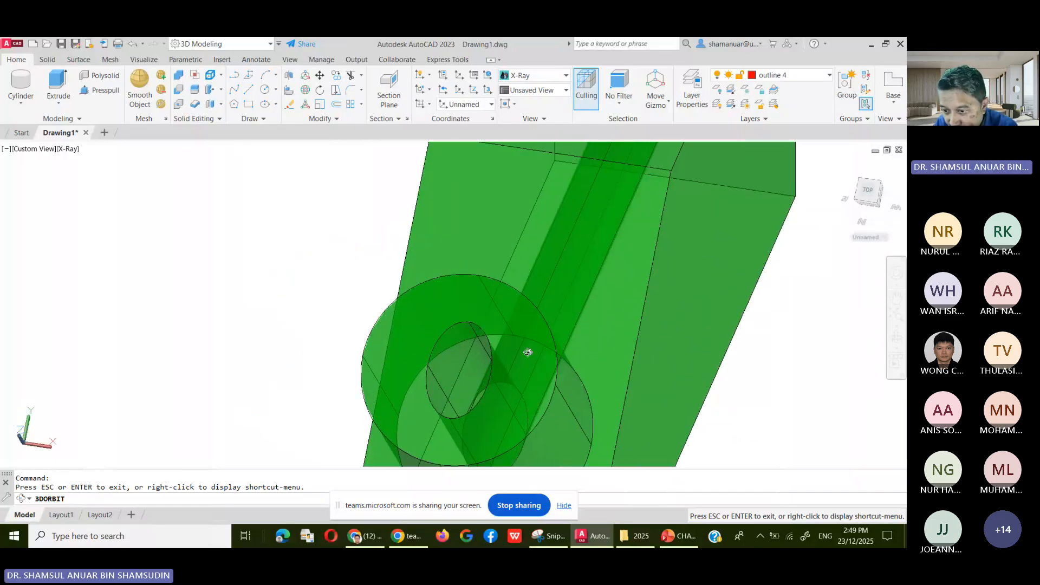
left_click_drag(499, 363, 507, 342)
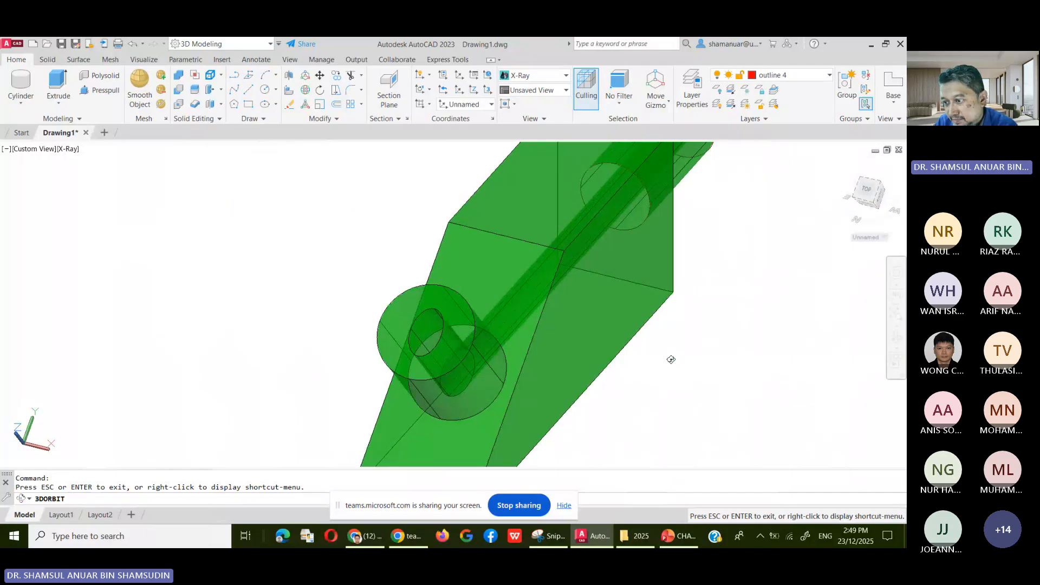
middle_click_drag(671, 363, 580, 353)
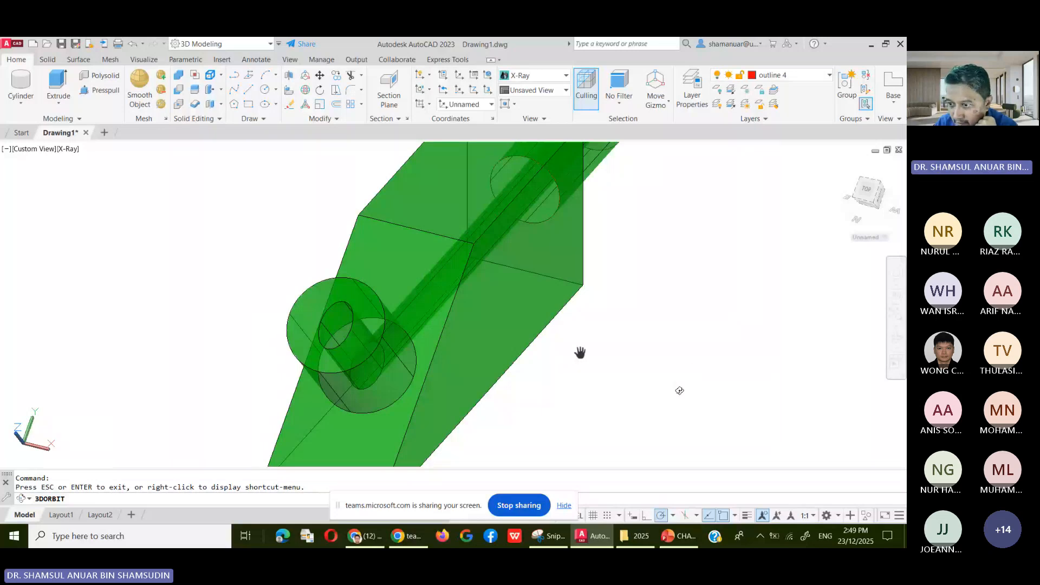
right_click(611, 344)
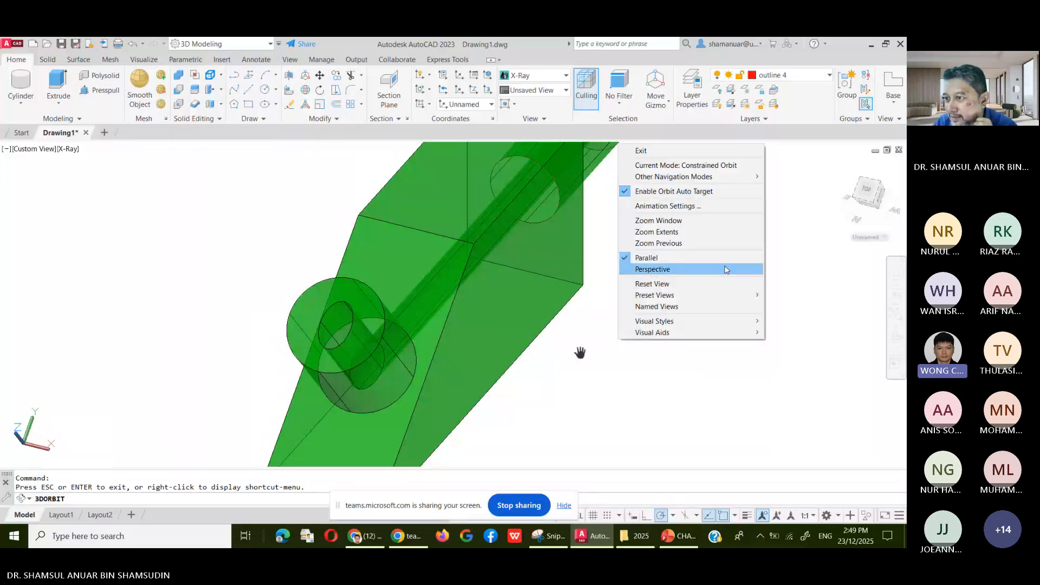
left_click(667, 151)
scroll(611, 253, "down", 5)
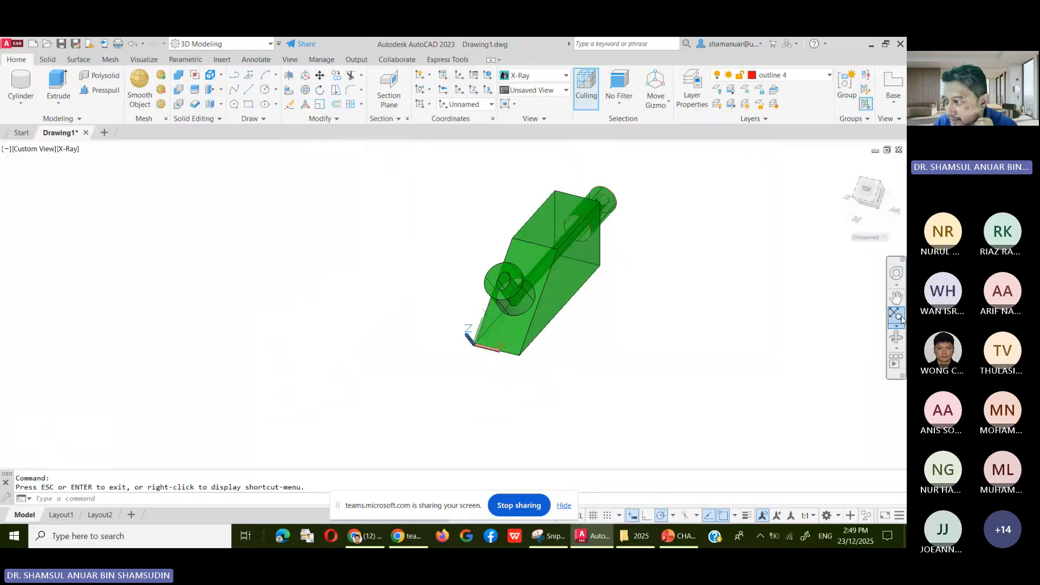
Return the coordinate system to World, with the whole solid shown from the side and filling the view.
left_click(896, 336)
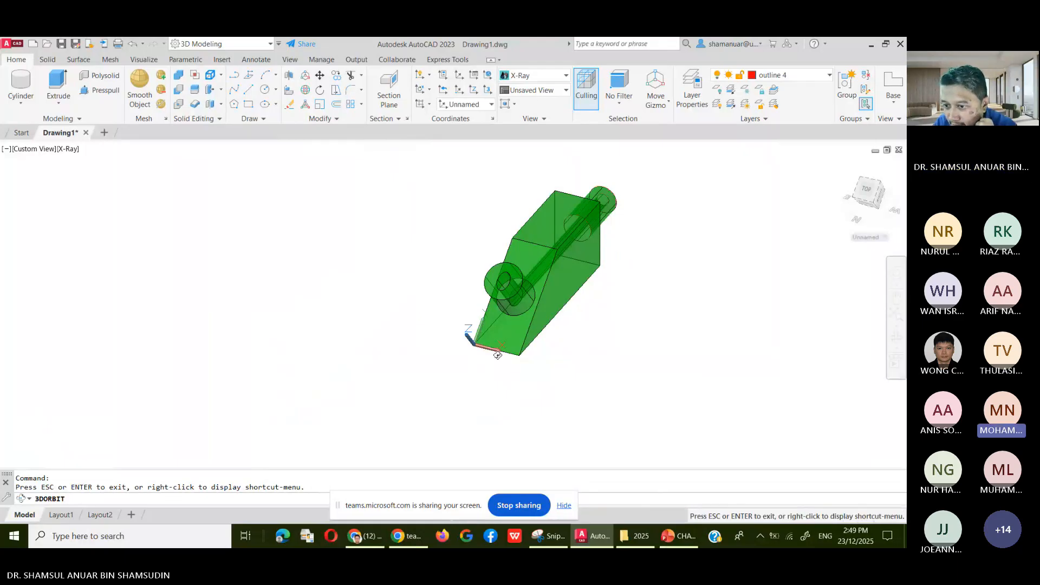
left_click_drag(625, 345, 674, 229)
scroll(674, 229, "up", 3)
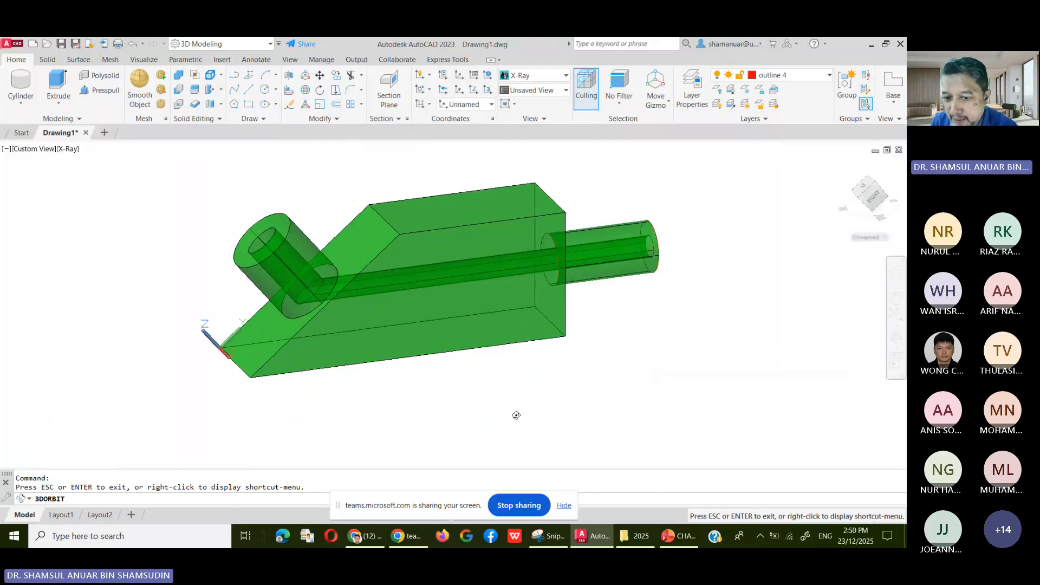
right_click(559, 352)
left_click(600, 167)
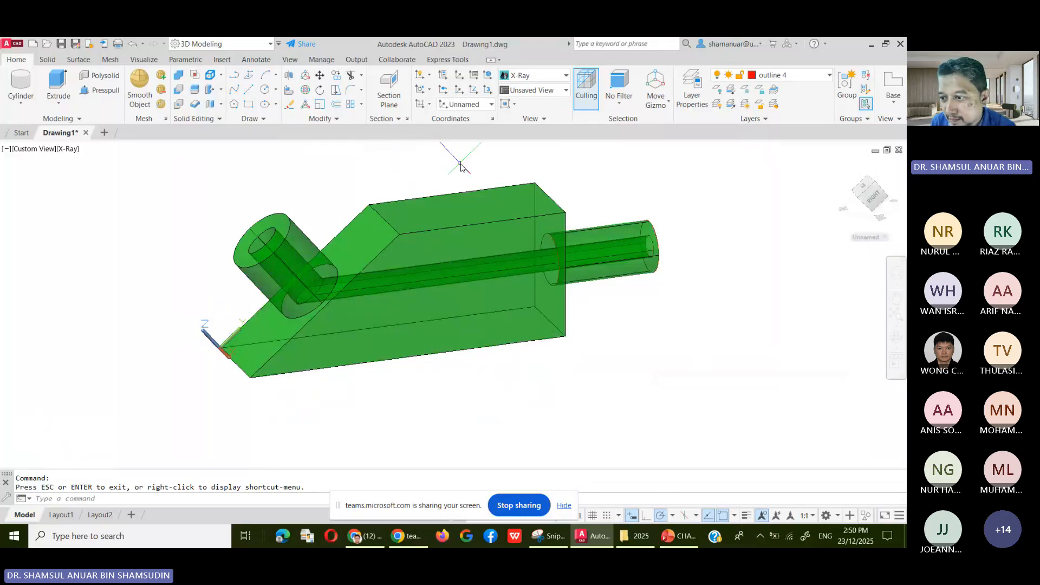
left_click(488, 77)
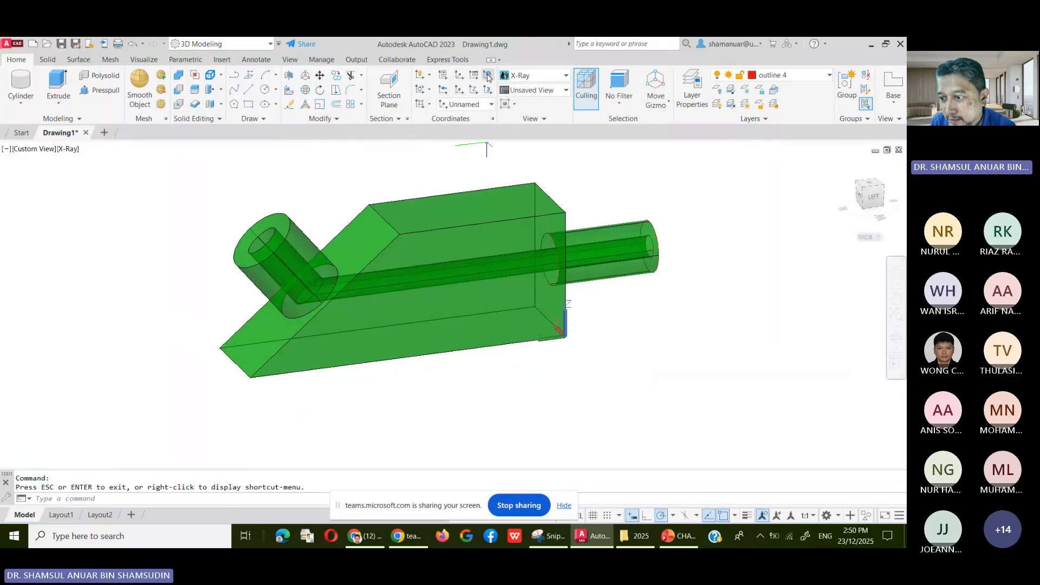
left_click(896, 316)
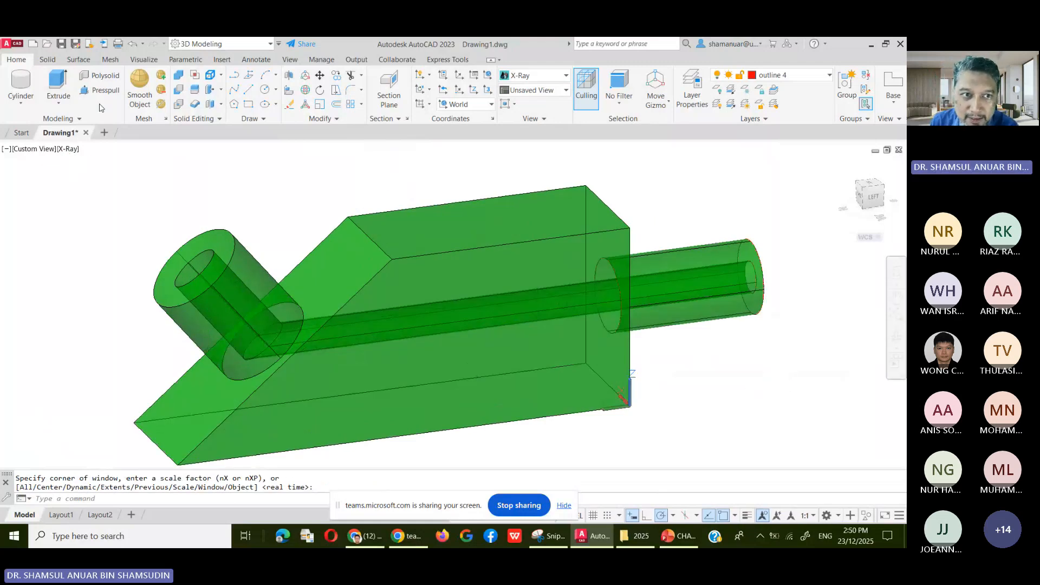
Save the drawing as 3dclass1 in the 2025 folder, in AutoCAD 2018 Drawing format.
left_click(76, 45)
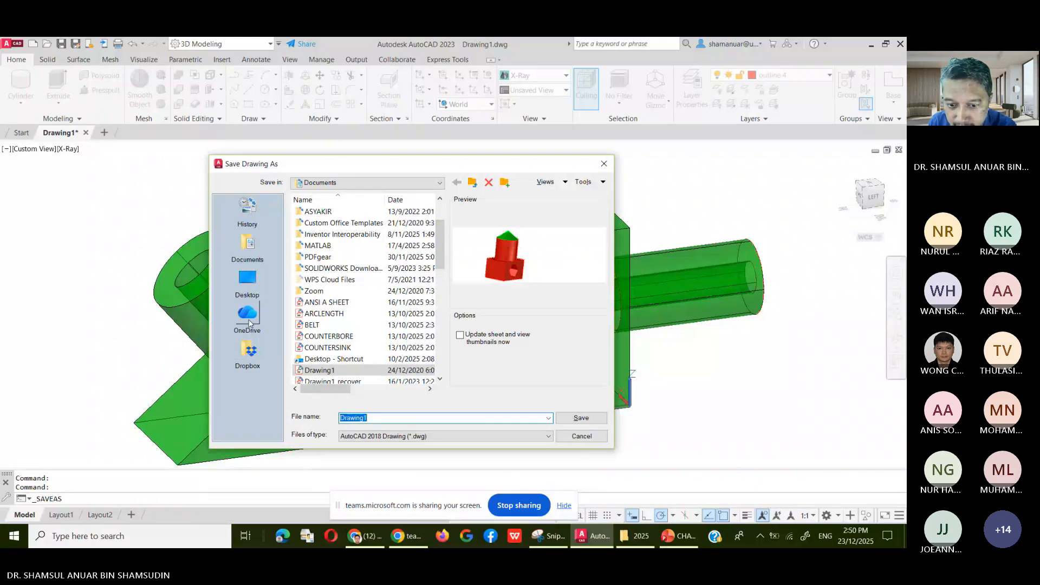
left_click(442, 187)
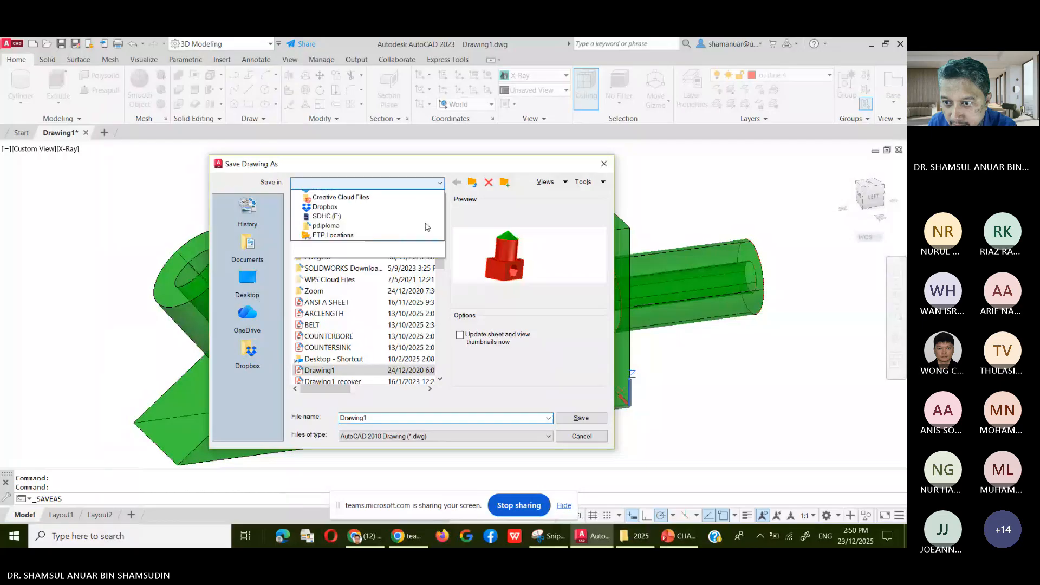
left_click(363, 271)
left_click(369, 418)
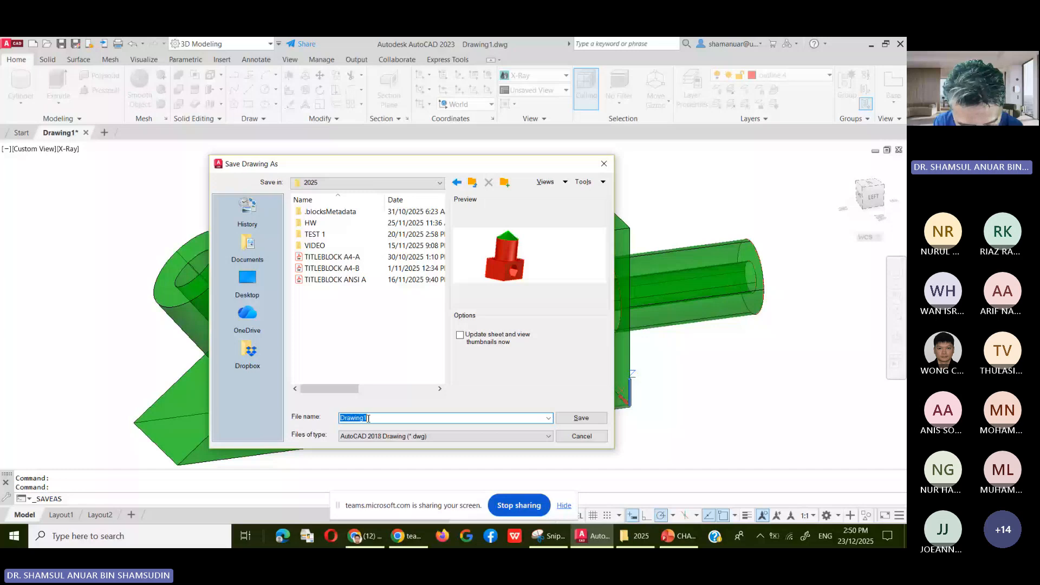
type("3dclass1")
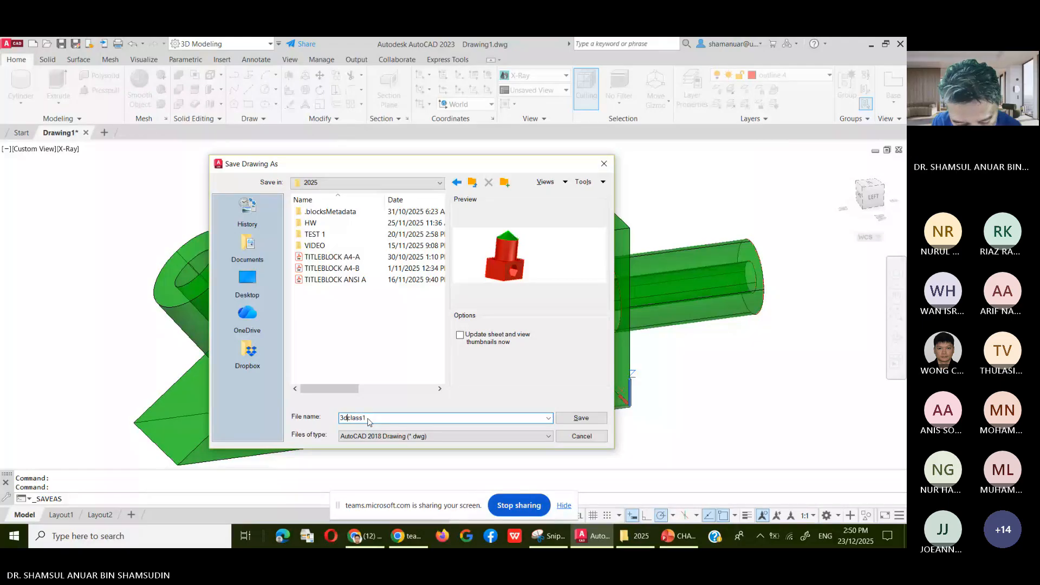
Save the drawing in the 2025 folder under the file name 3Dclass1.
key("BackSpace")
type("D")
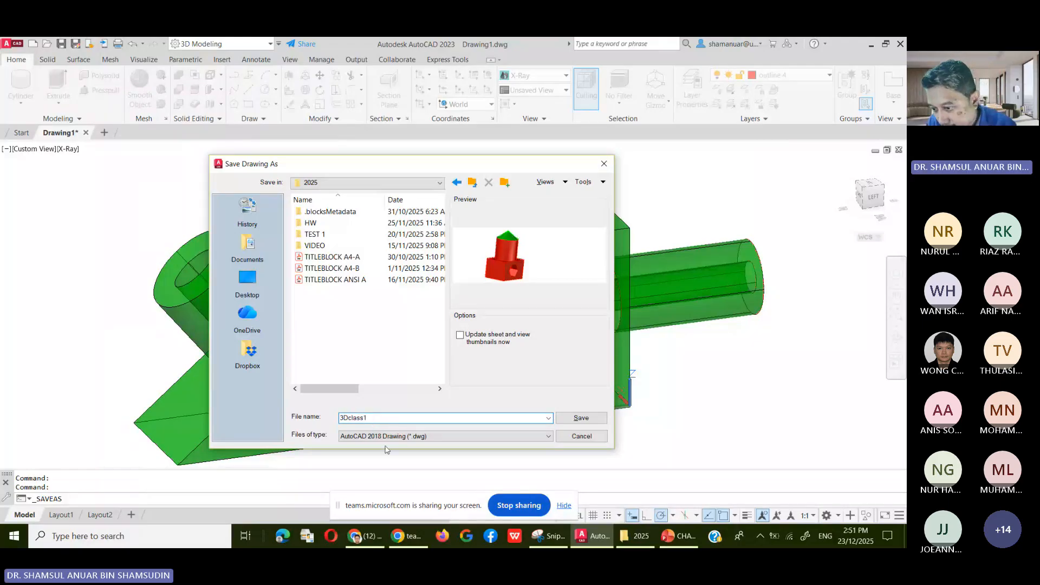
left_click(580, 418)
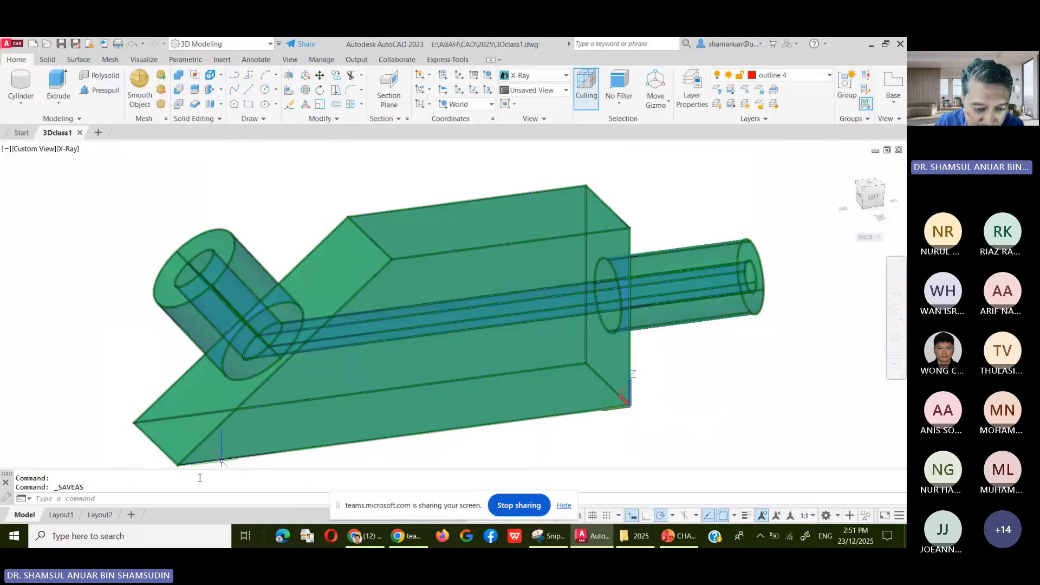
Delete the default viewport from the Layout1 sheet.
left_click(55, 517)
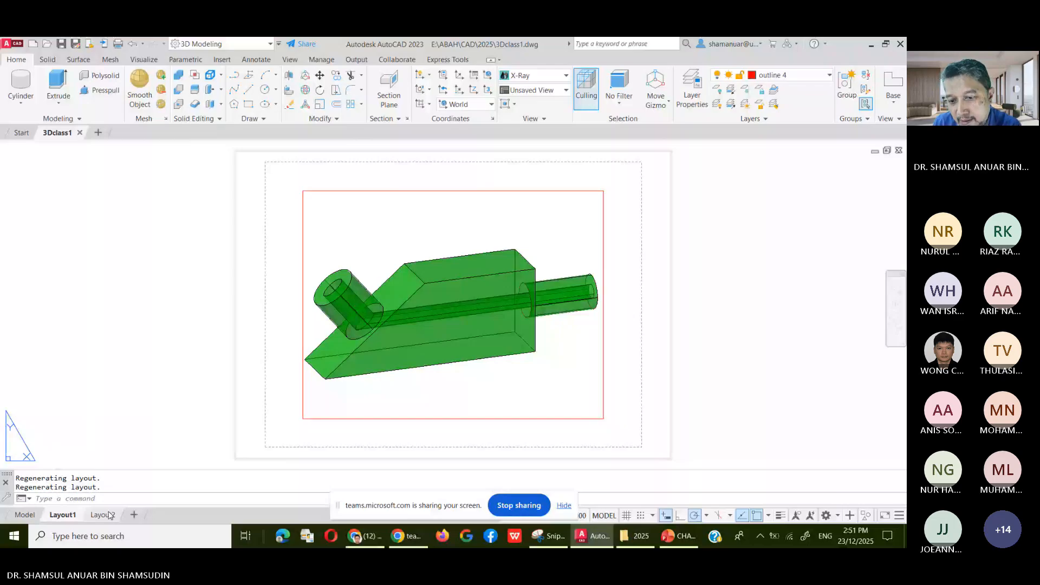
left_click(303, 347)
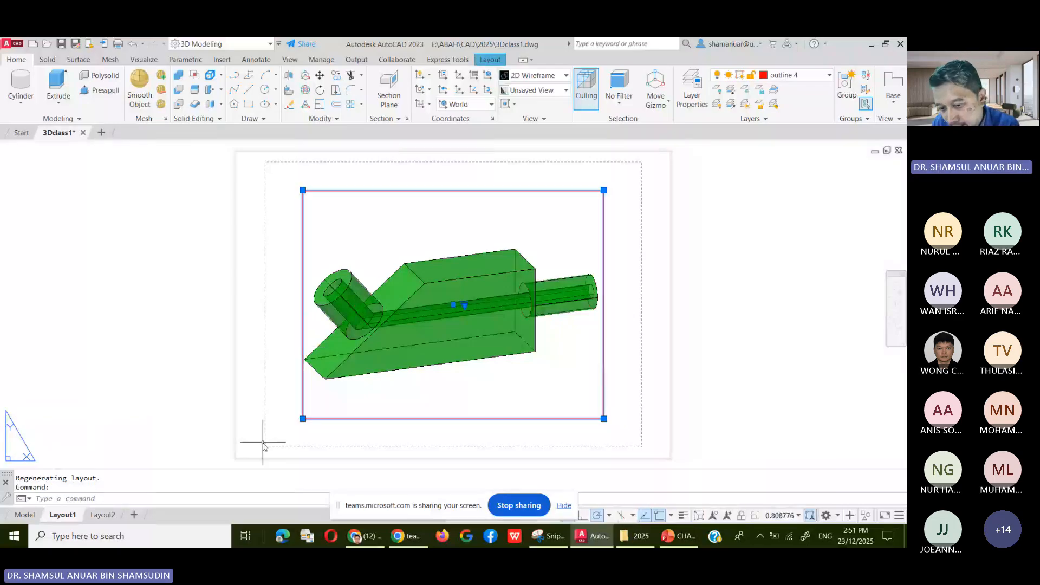
key("Delete")
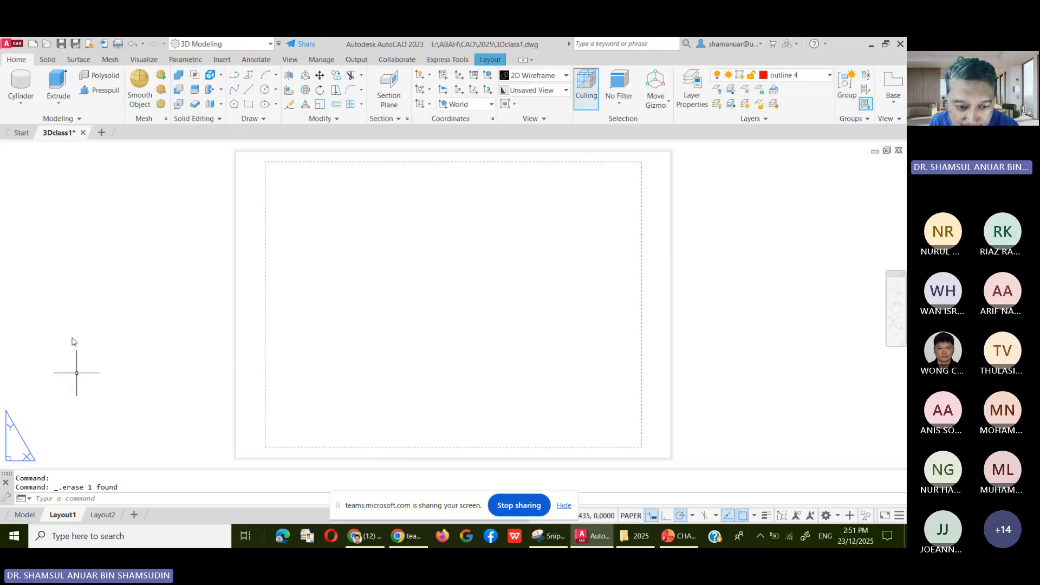
Modify Layout1's page setup to plot with Microsoft Print to PDF on A4 paper.
left_click(494, 59)
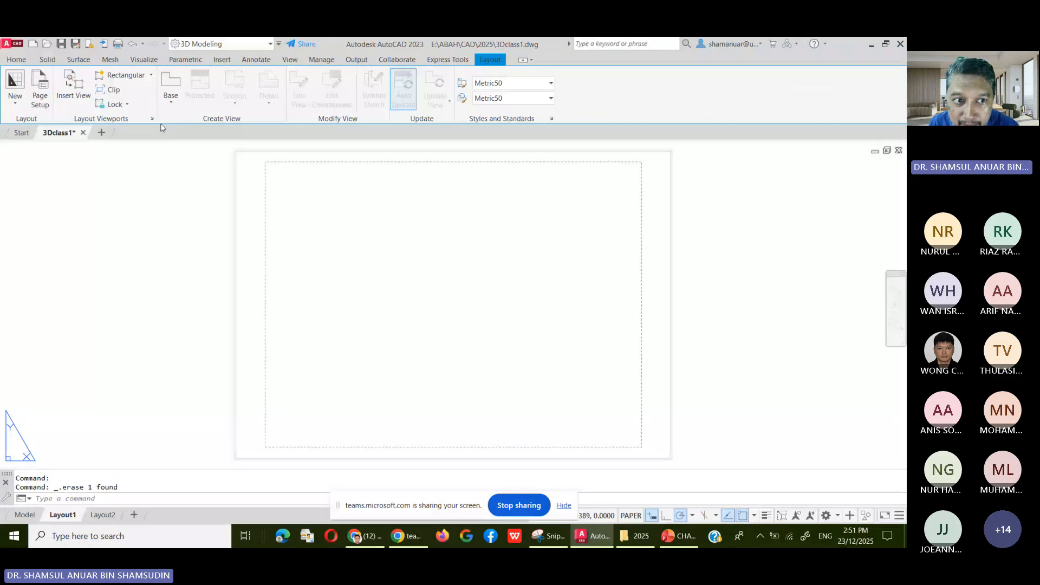
left_click(41, 90)
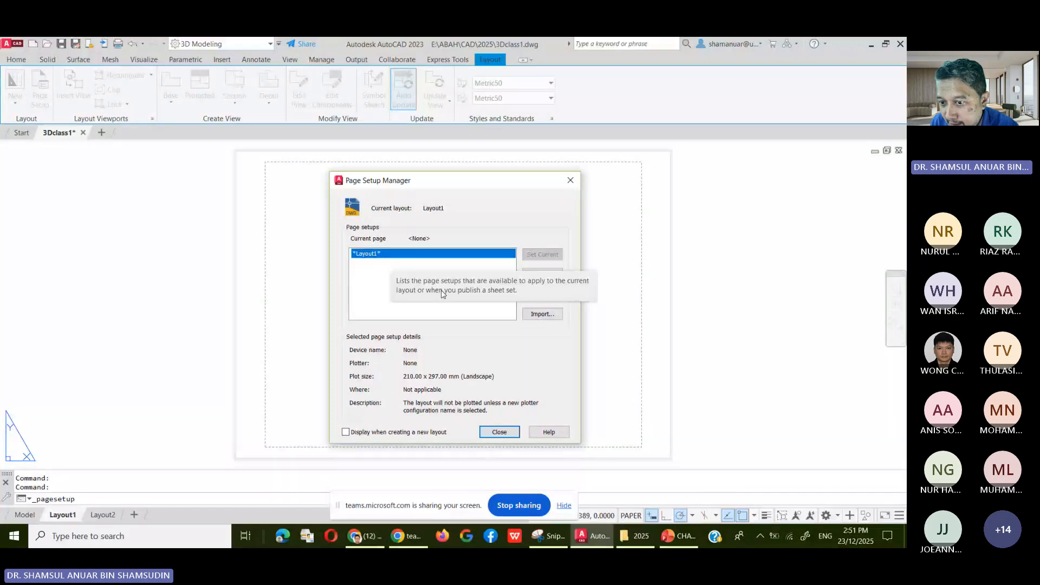
left_click(548, 294)
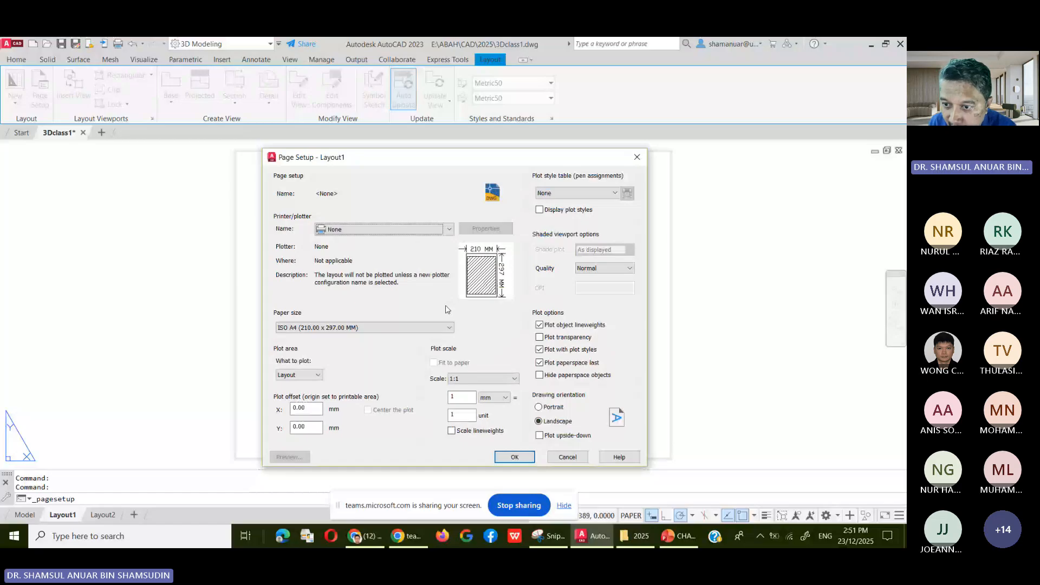
left_click(449, 229)
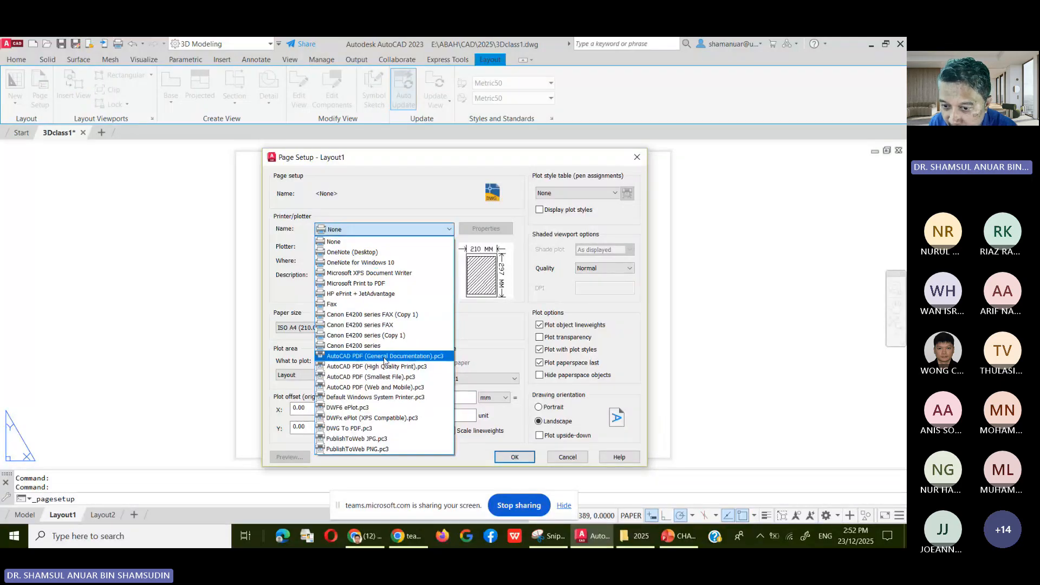
left_click(386, 285)
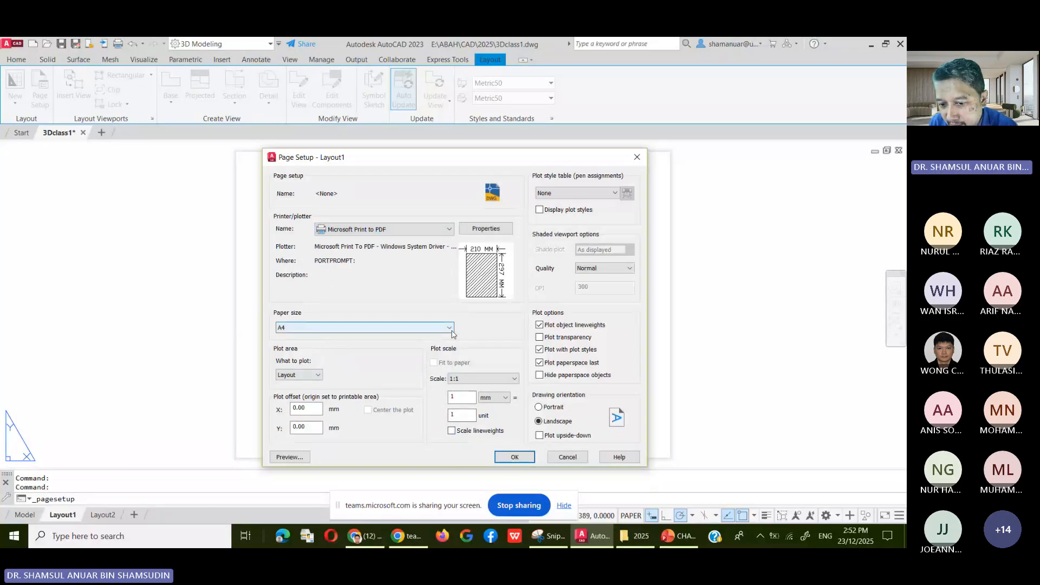
left_click(450, 329)
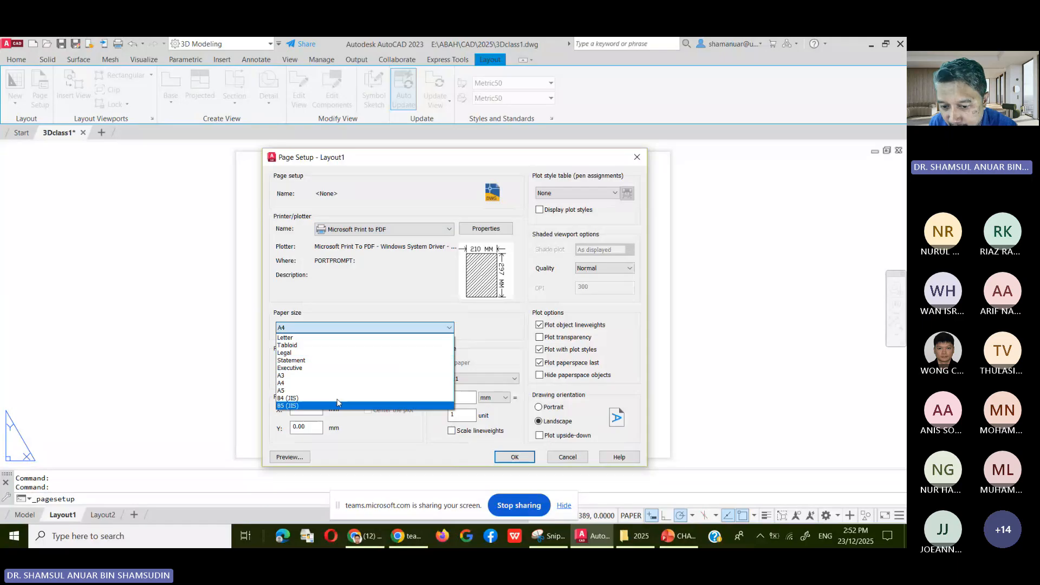
left_click(493, 346)
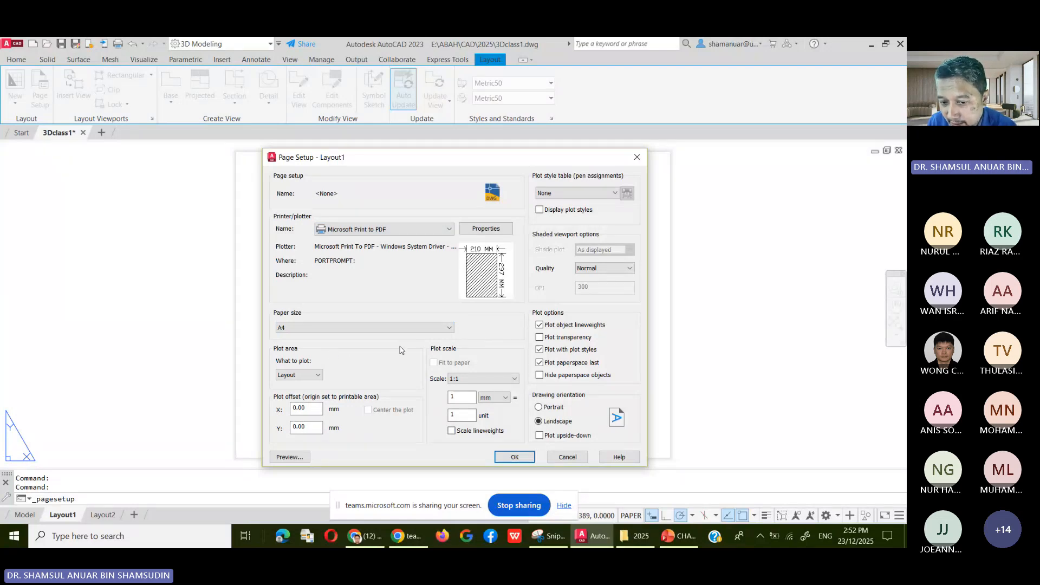
left_click(398, 327)
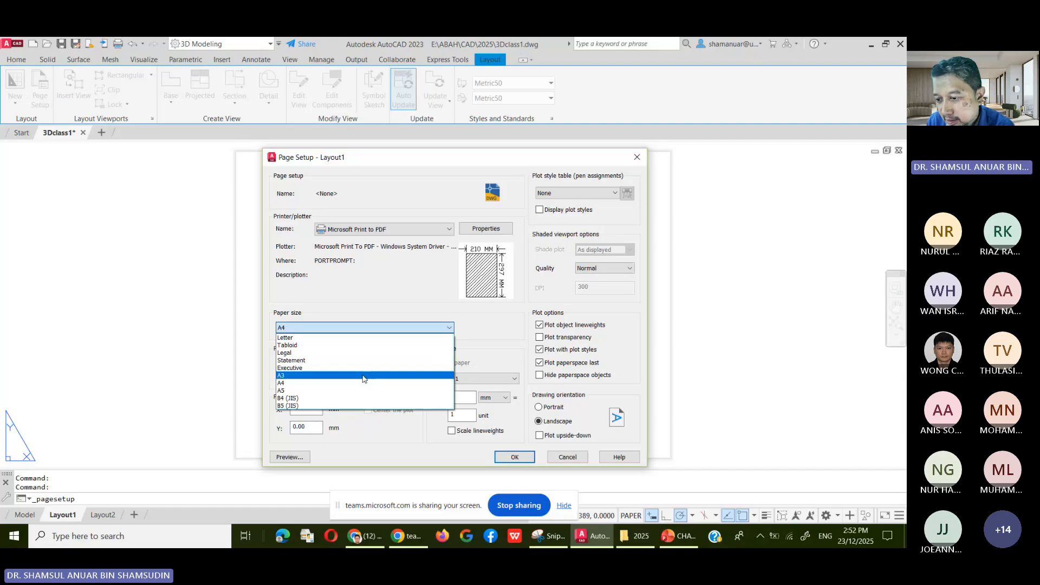
left_click(511, 330)
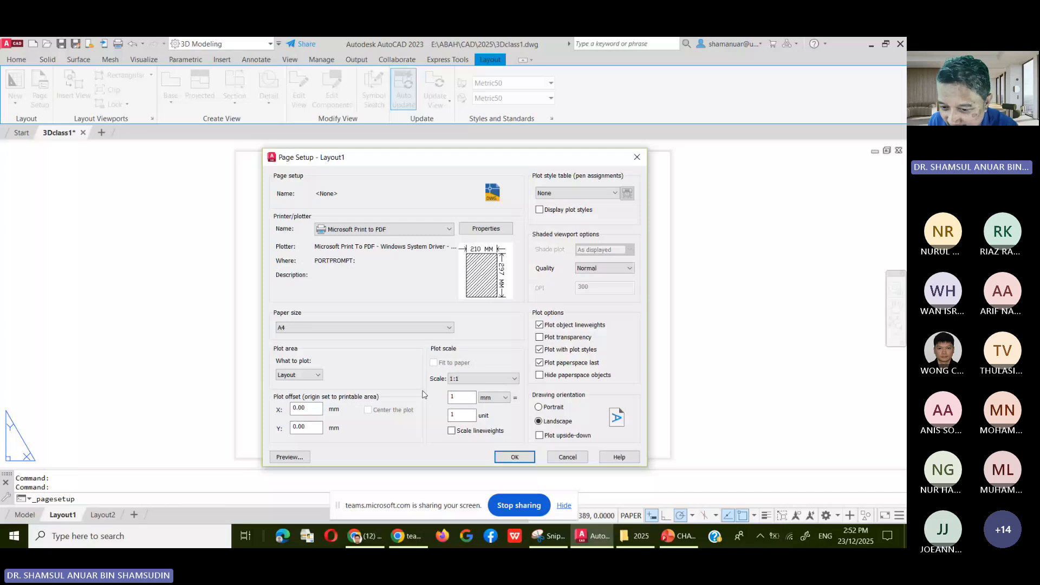
Preview the Layout1 plot, then return to the page setup.
left_click(290, 458)
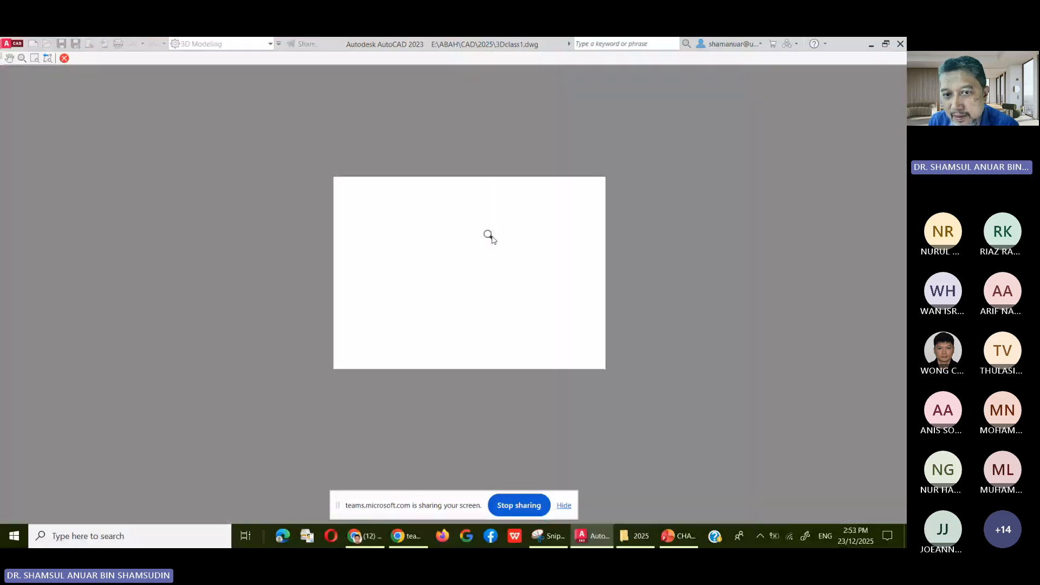
scroll(490, 237, "up", 2)
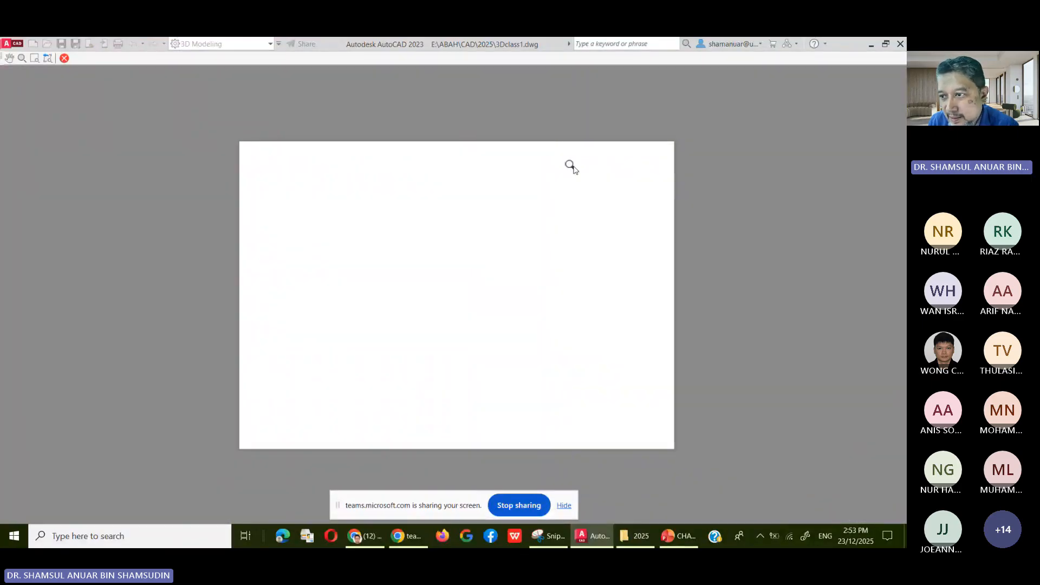
right_click(569, 200)
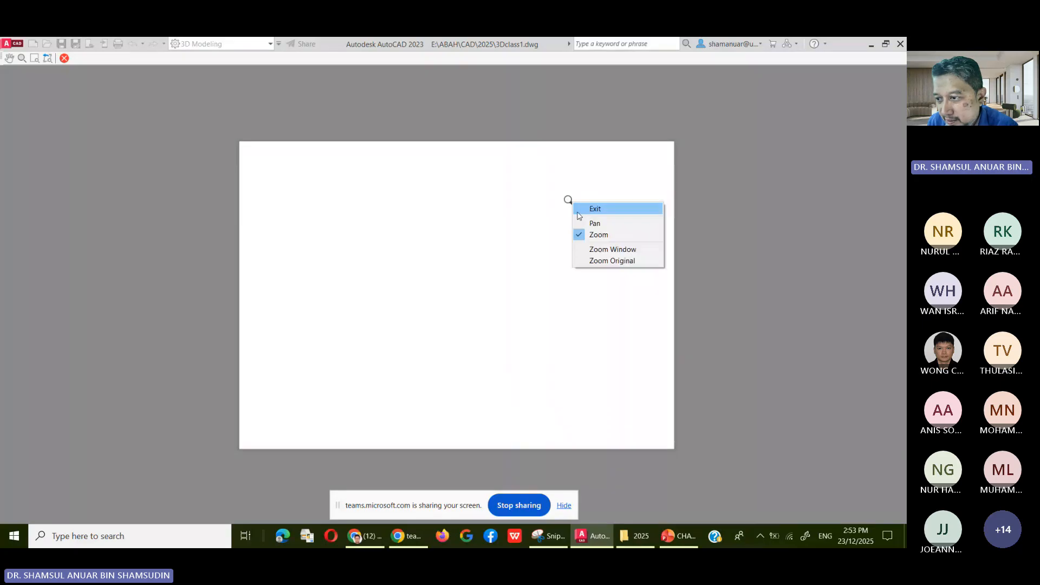
left_click(583, 210)
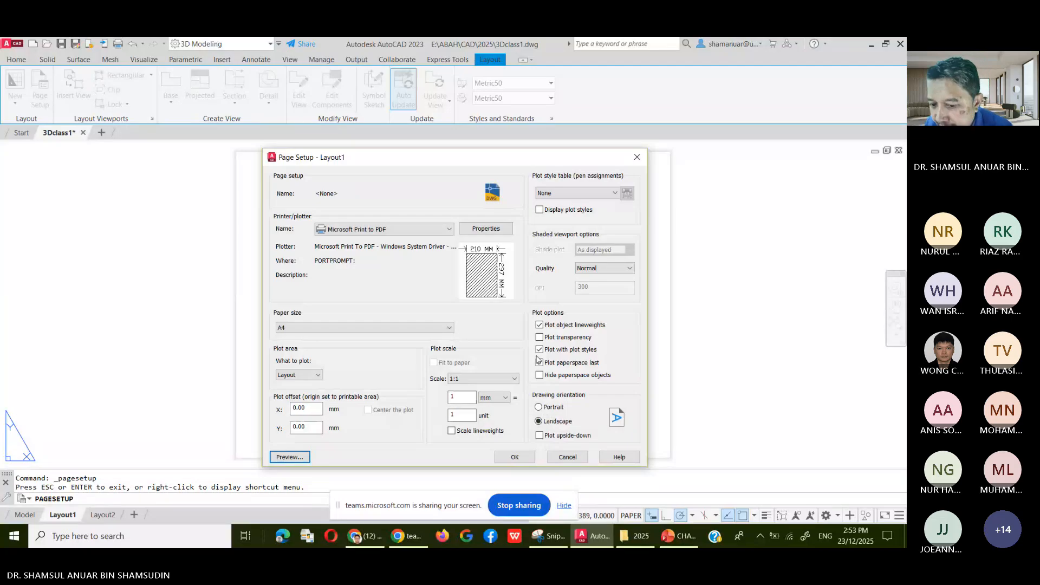
Assign the acad.ctb plot style table and review its properties for Color 2 and Color 3.
left_click(618, 195)
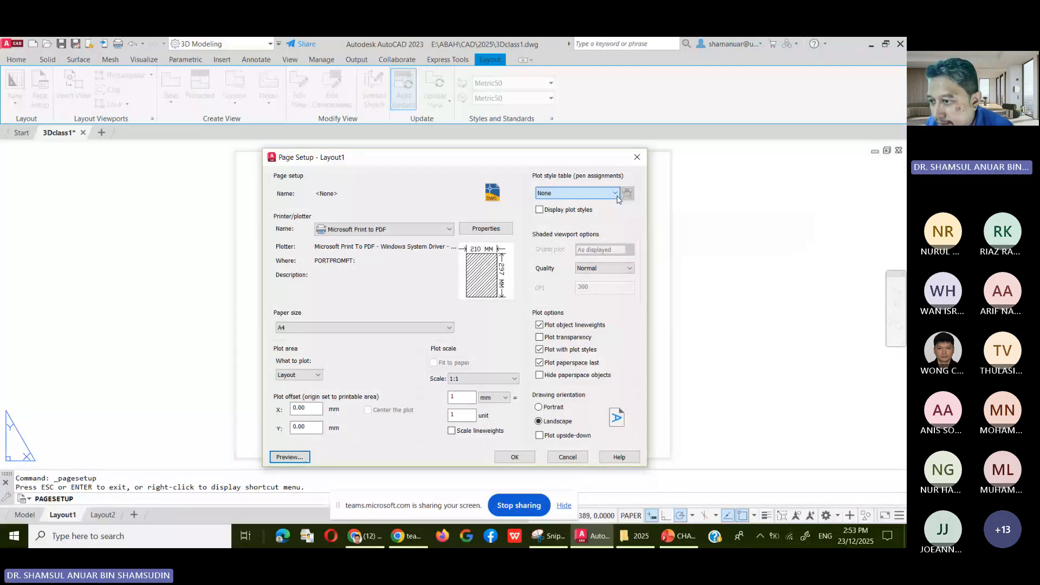
left_click(617, 194)
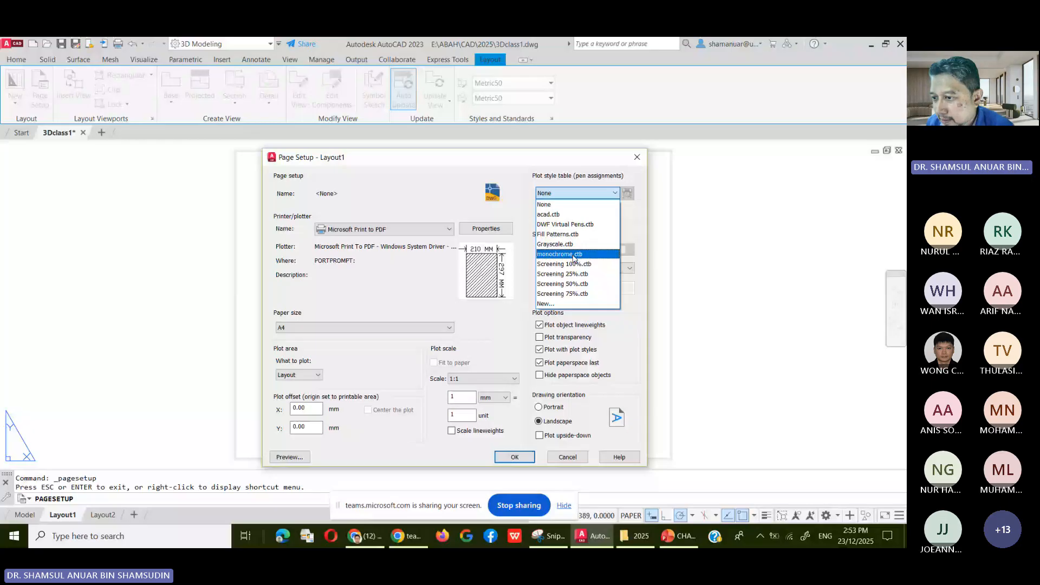
left_click(578, 215)
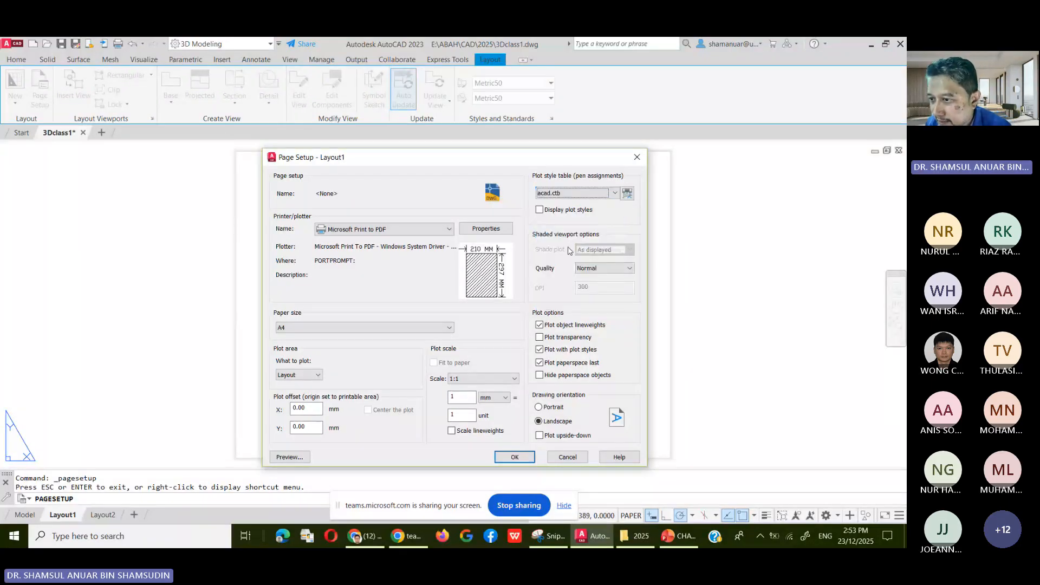
left_click(632, 195)
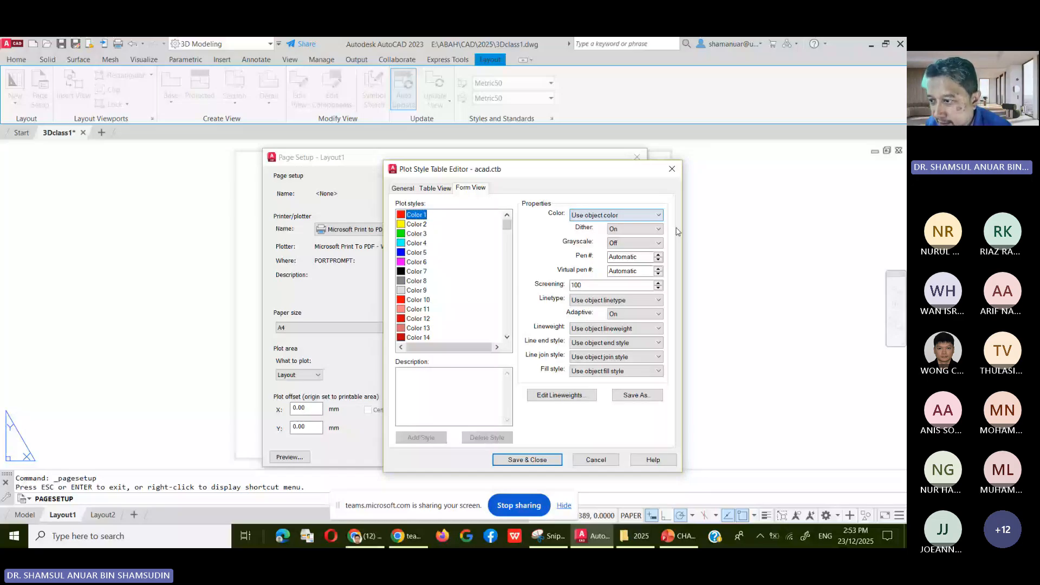
left_click(417, 224)
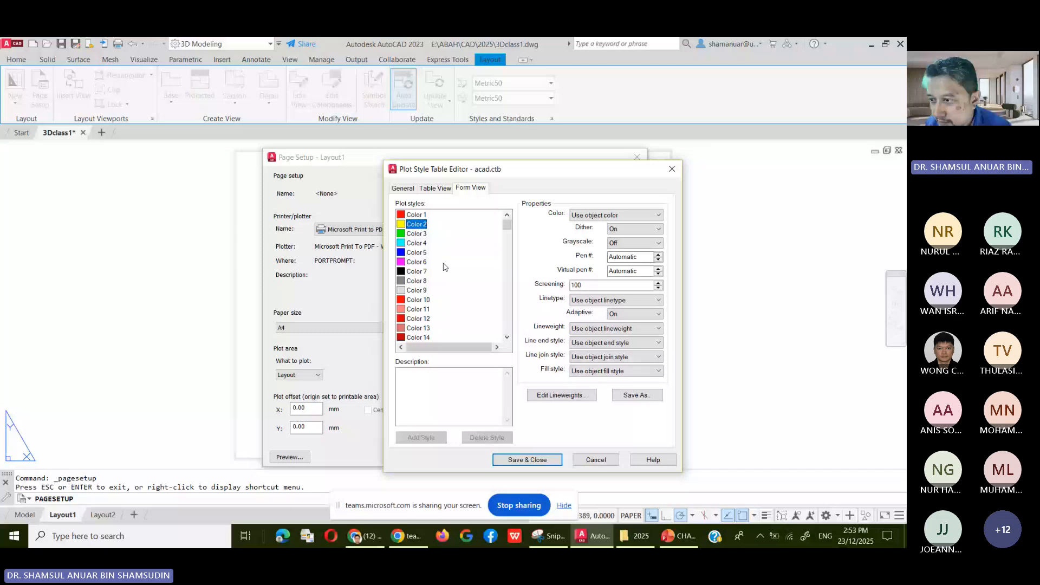
key("Down")
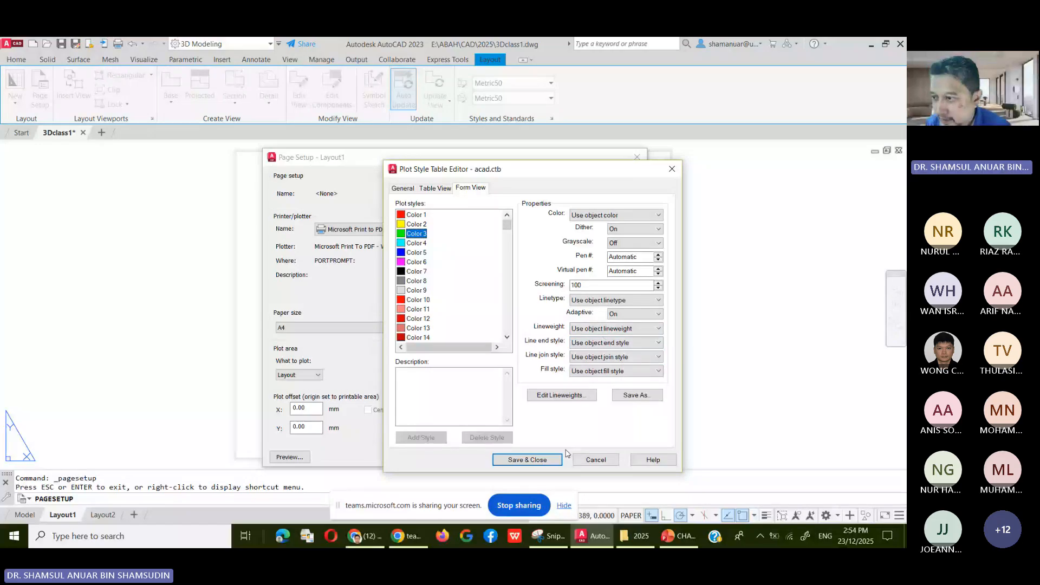
left_click(527, 460)
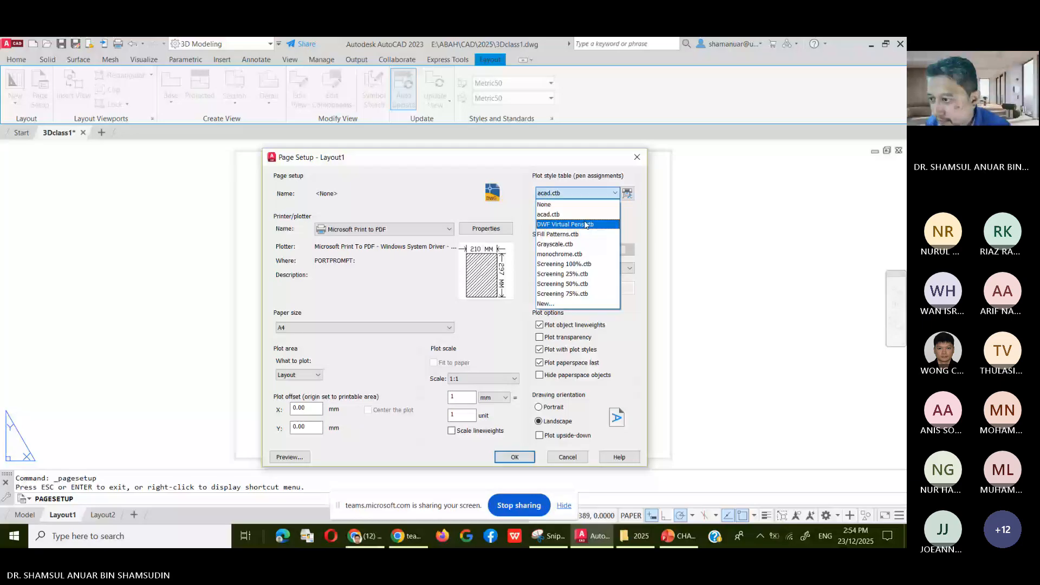
Assign the DWF Virtual Pens.ctb plot style table and check its properties for Color 2 and Color 7.
left_click(585, 225)
left_click(628, 194)
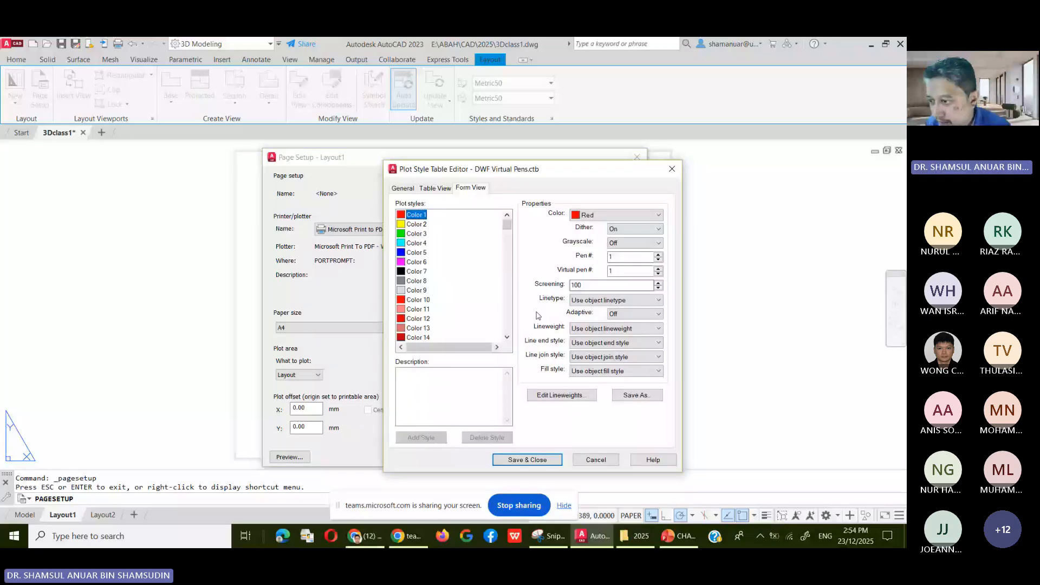
left_click(420, 225)
left_click(617, 215)
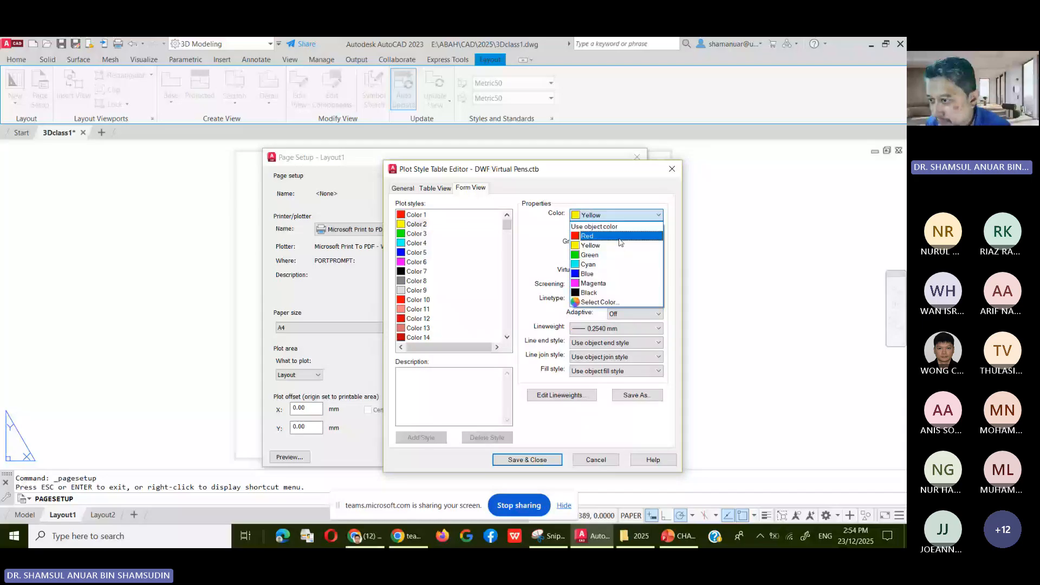
left_click(555, 229)
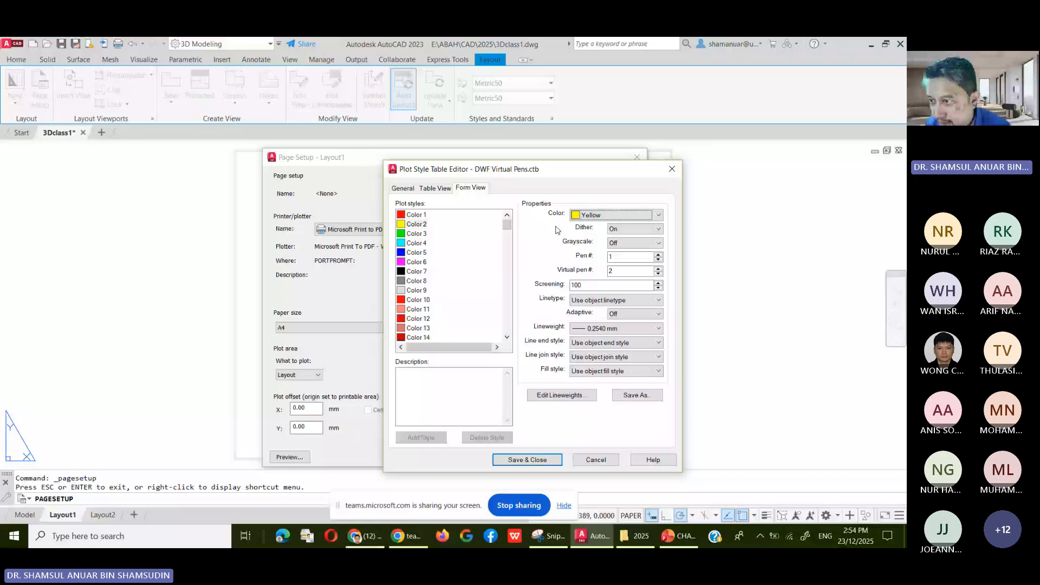
left_click(427, 272)
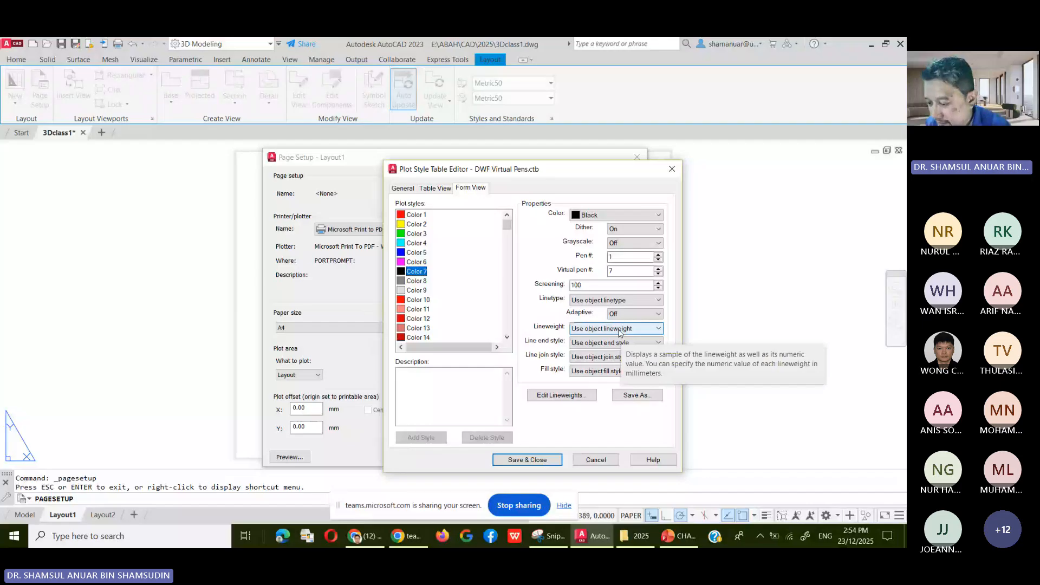
left_click(551, 459)
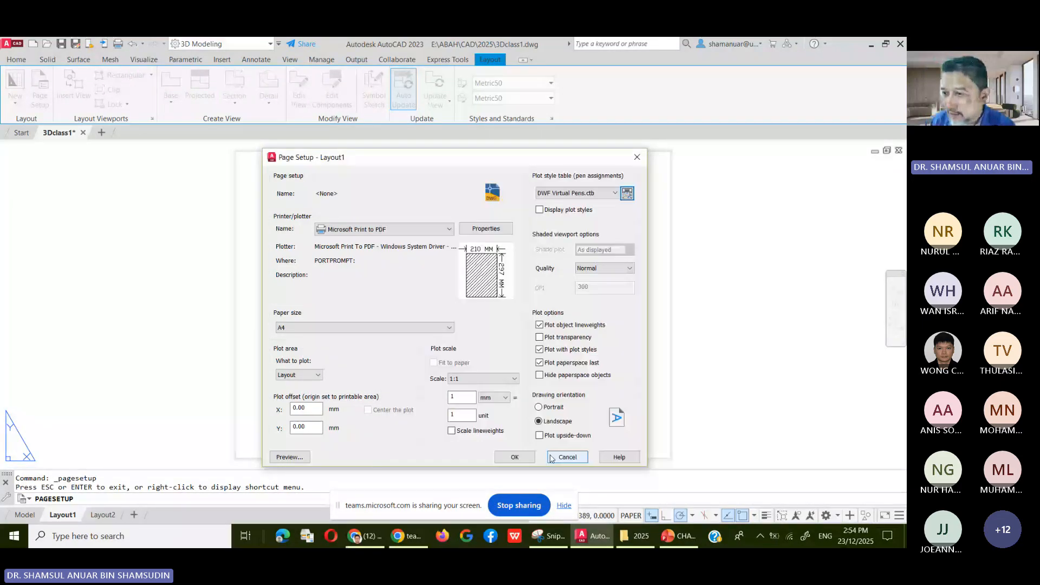
Accept the modified Layout1 page setup and close the Page Setup Manager.
left_click(614, 193)
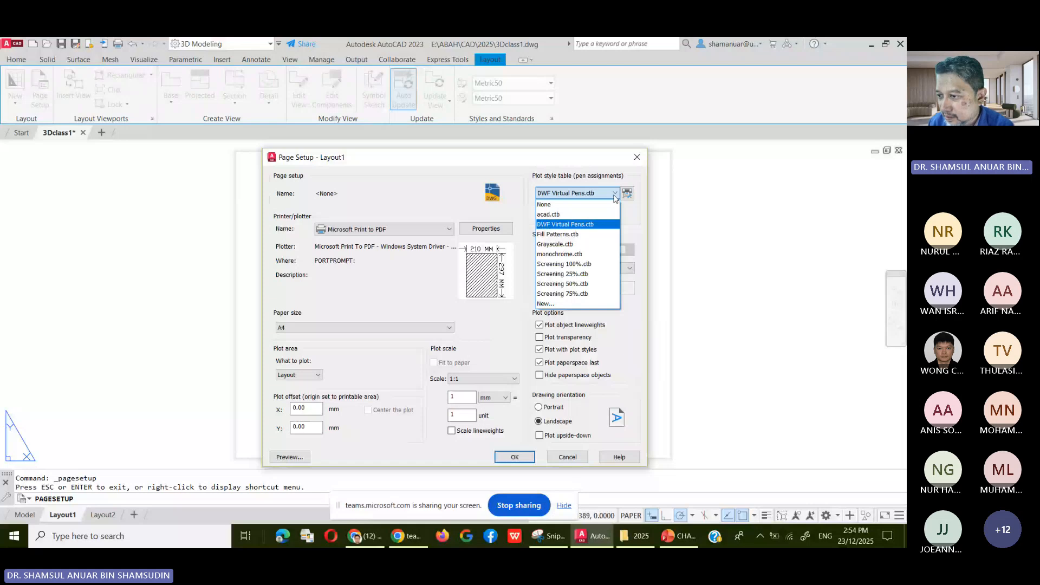
left_click(615, 195)
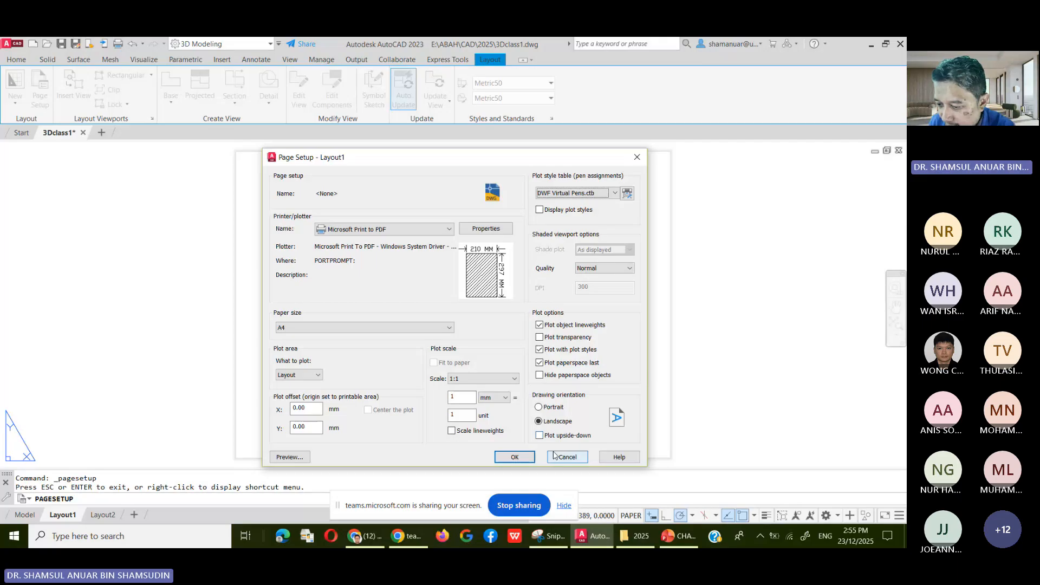
left_click(514, 458)
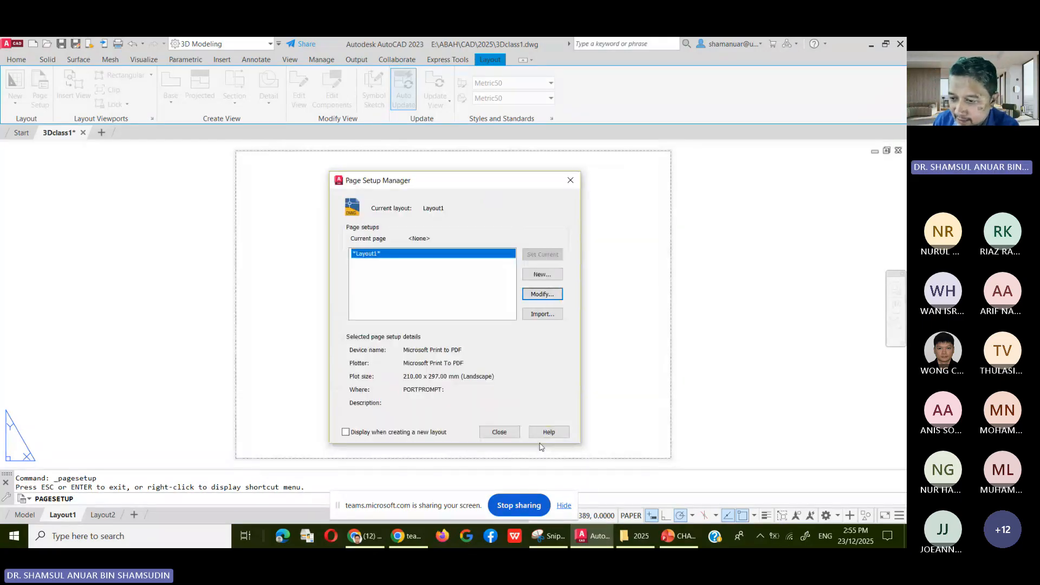
left_click(514, 433)
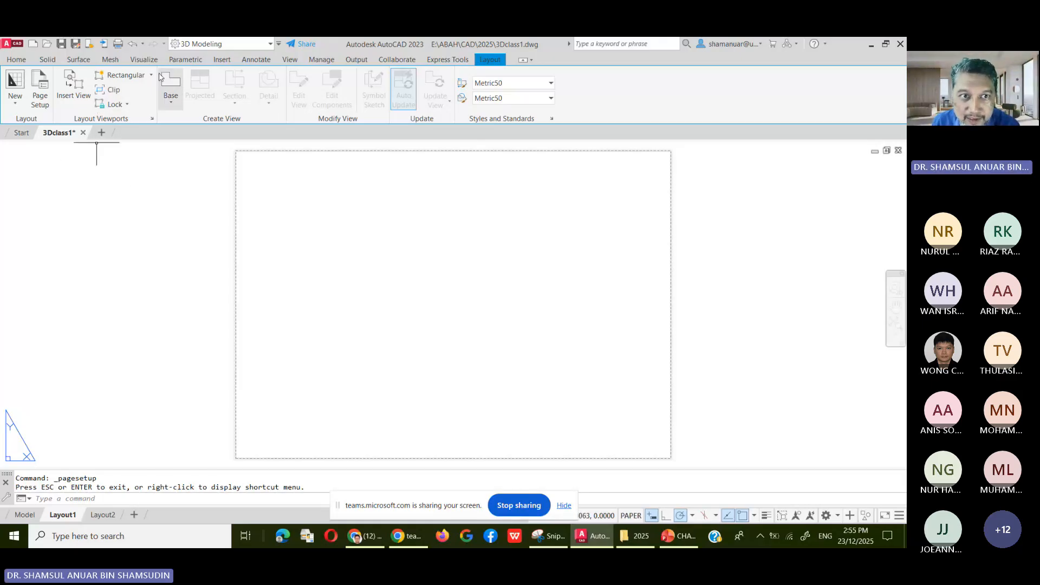
Open the block libraries, check the current drawing's blocks, and show the recently used blocks.
left_click(221, 59)
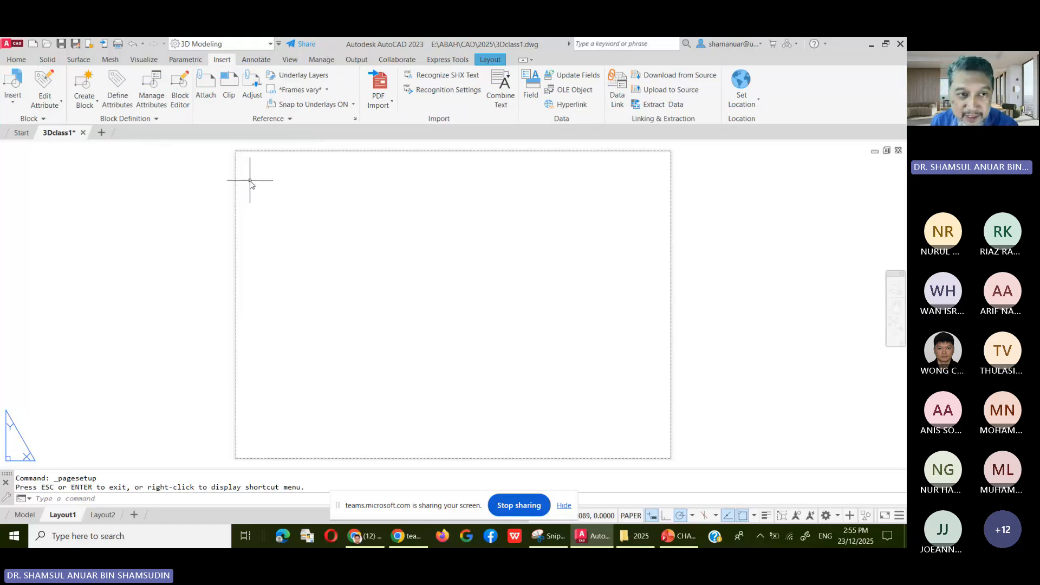
left_click(13, 99)
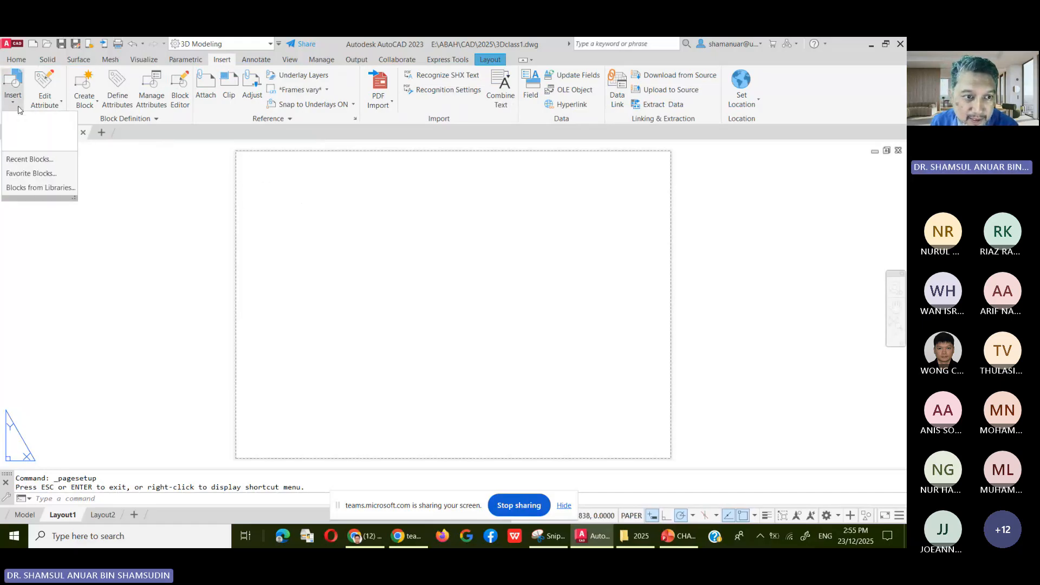
left_click(30, 188)
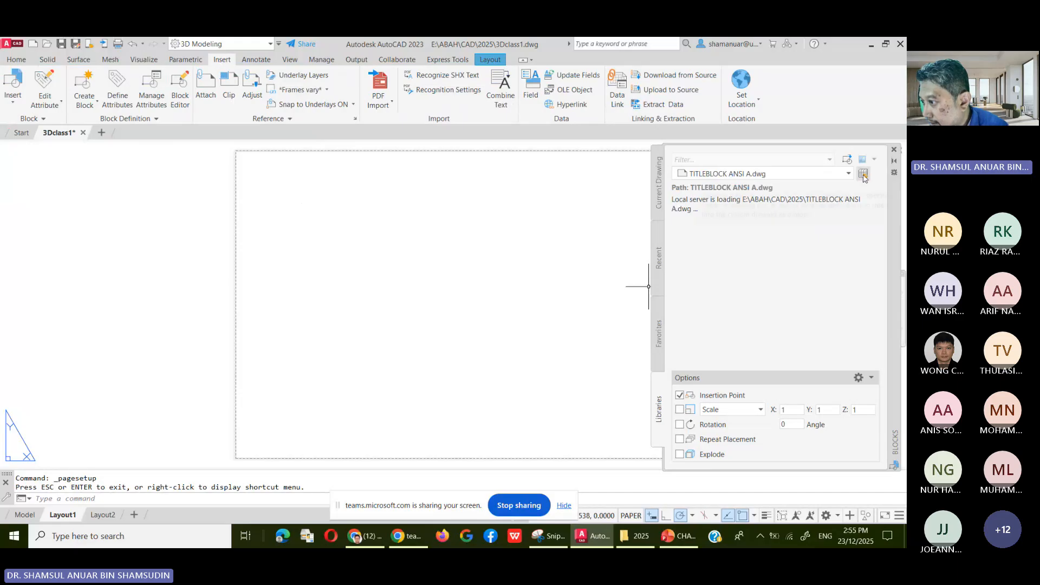
left_click(660, 182)
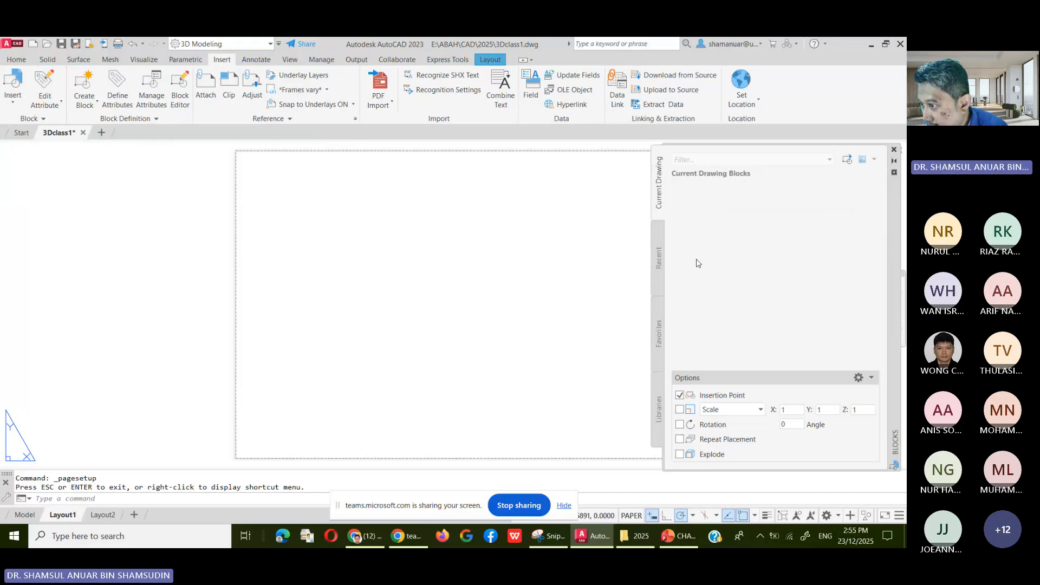
left_click(660, 259)
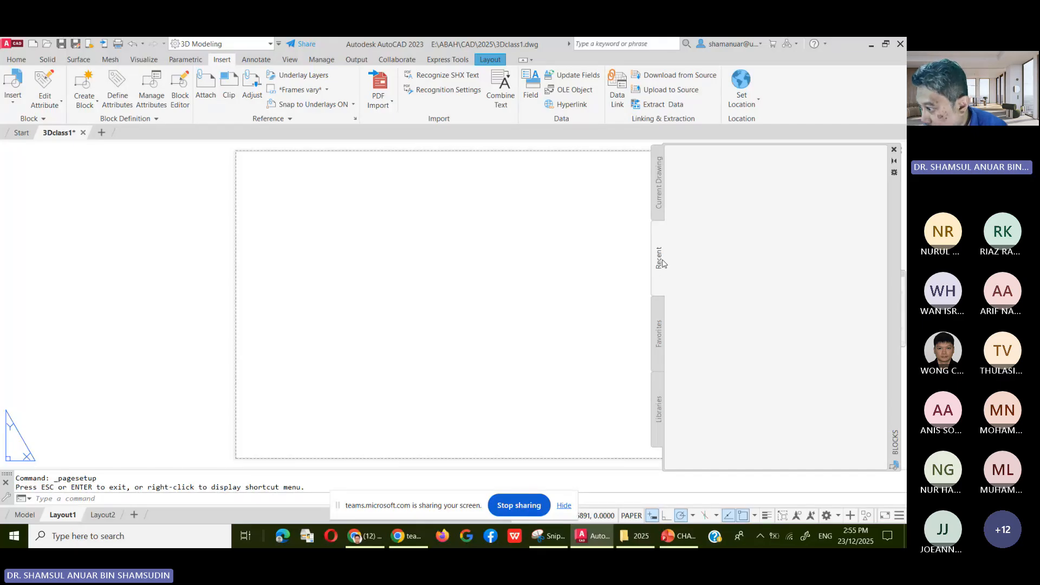
mouse_move(691, 221)
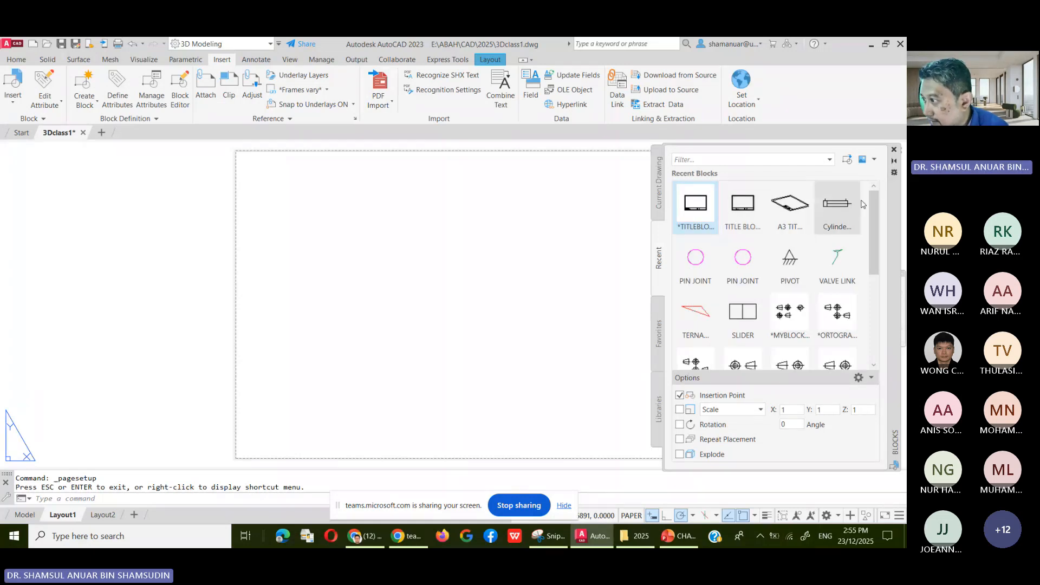
Preview the TITLEBLOCK A4-B and TITLEBLOCK A4-A drawings in the 2025 folder and cancel the file selection.
left_click(848, 160)
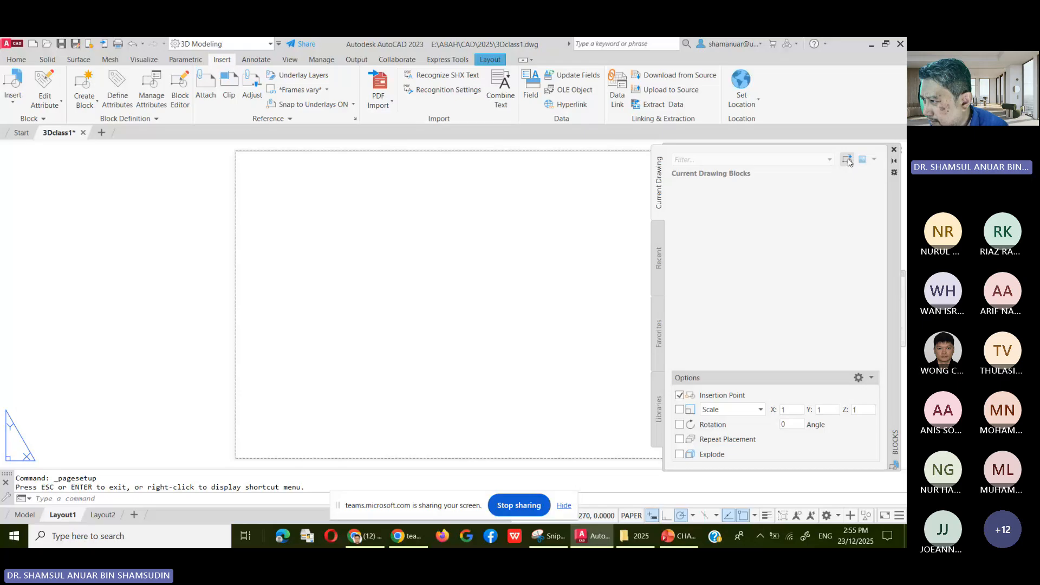
left_click(848, 160)
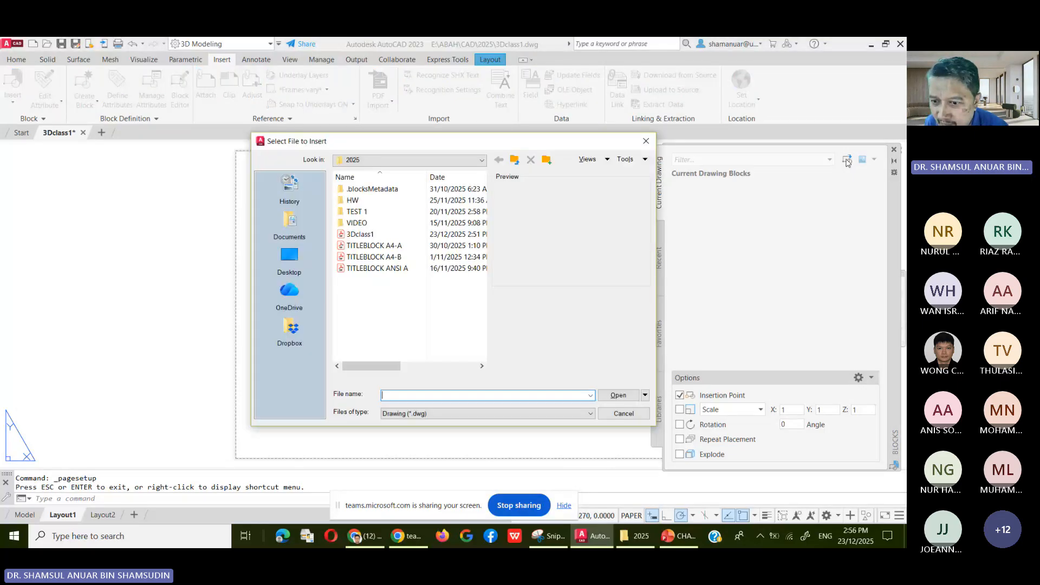
left_click(379, 258)
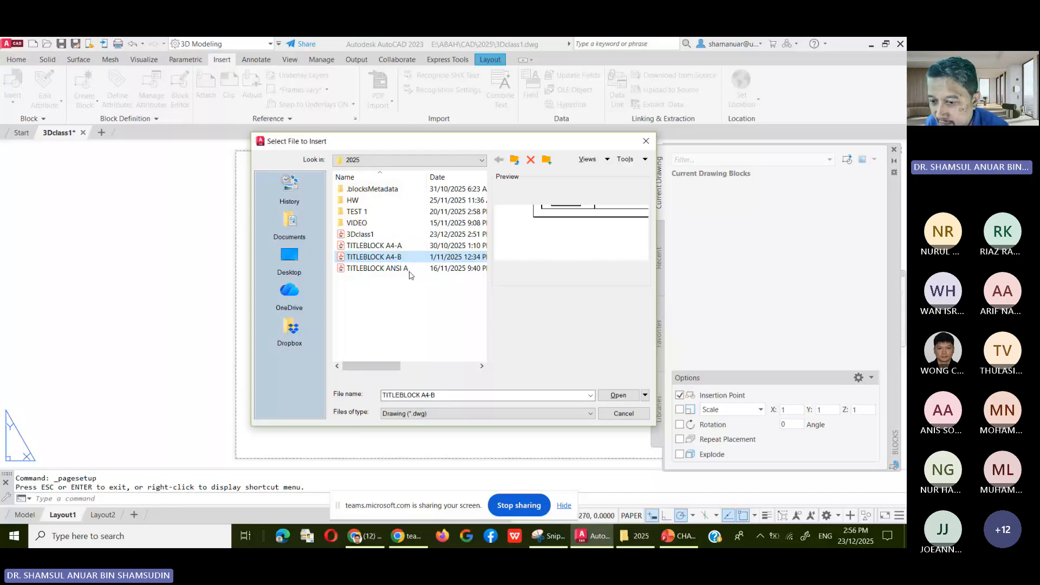
key("Up")
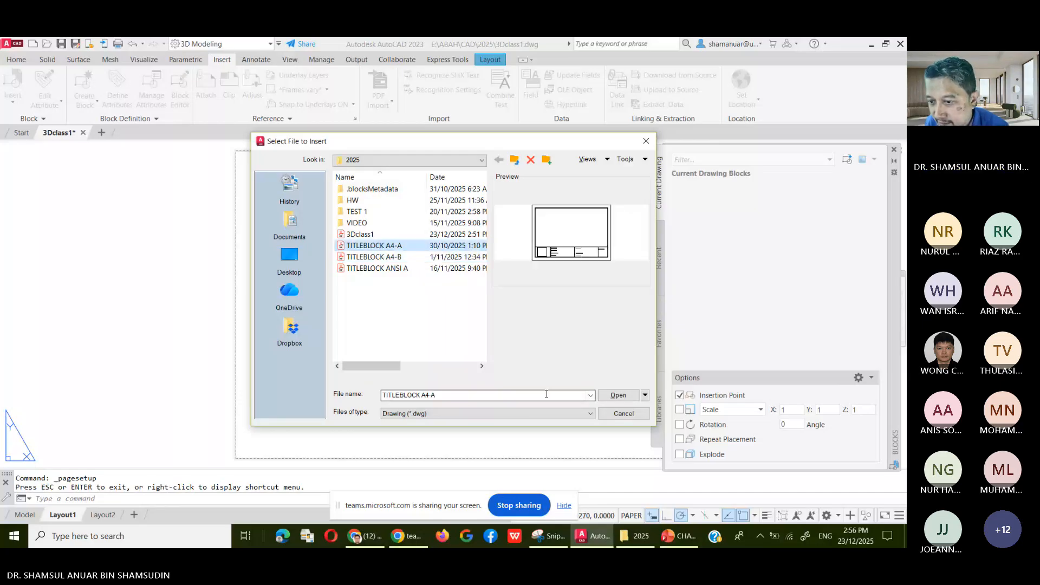
left_click(633, 418)
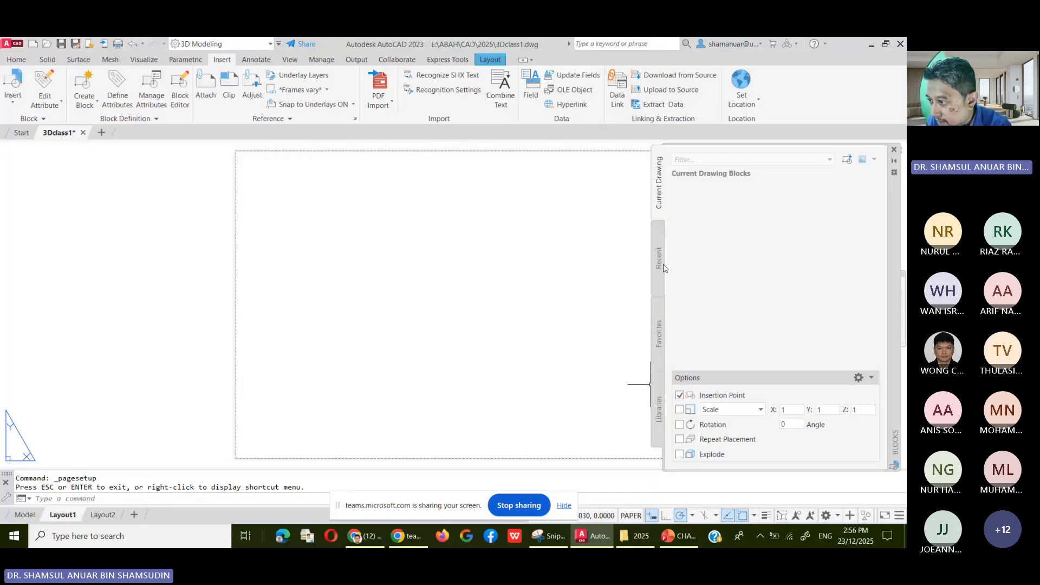
left_click(663, 268)
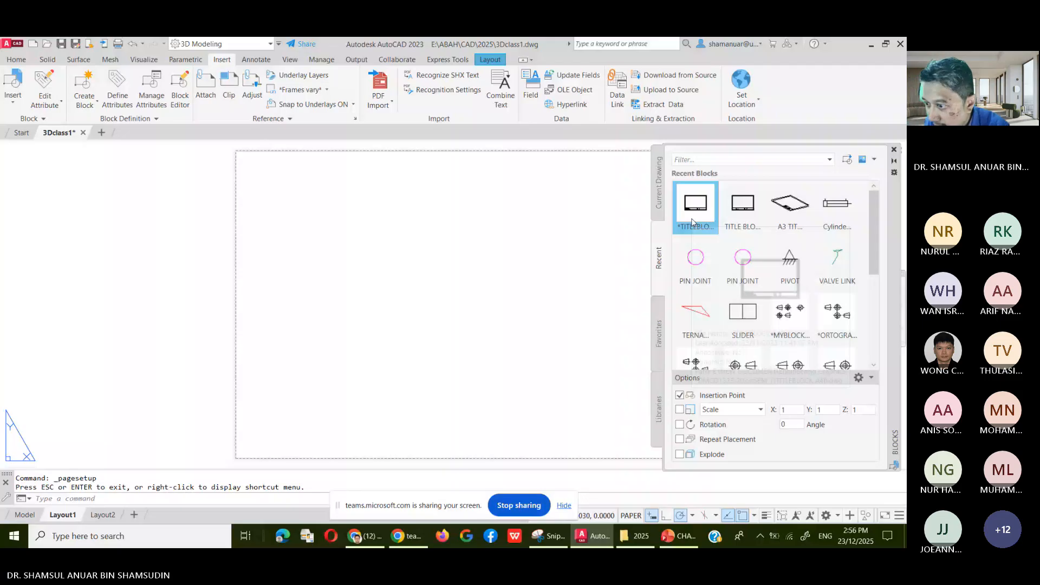
left_click_drag(690, 220, 517, 255)
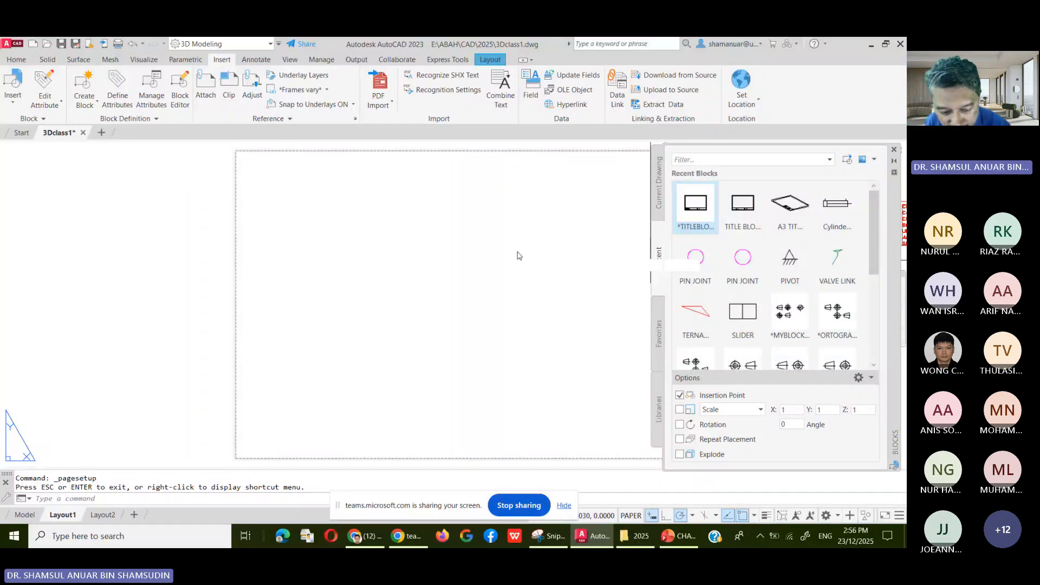
left_click(695, 259)
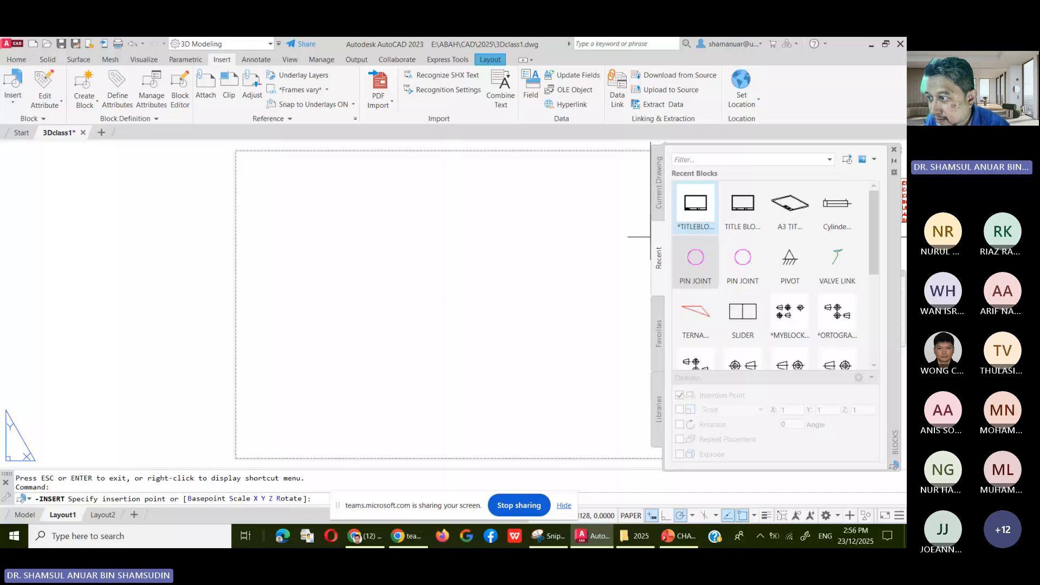
key("Escape")
key("Escape")
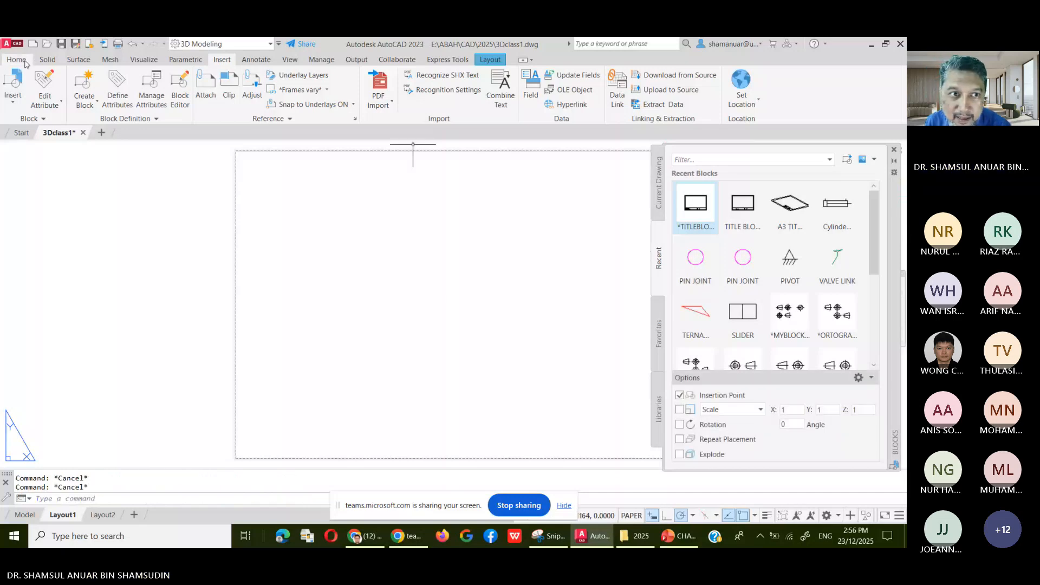
Make layer 0 the current layer.
left_click(24, 62)
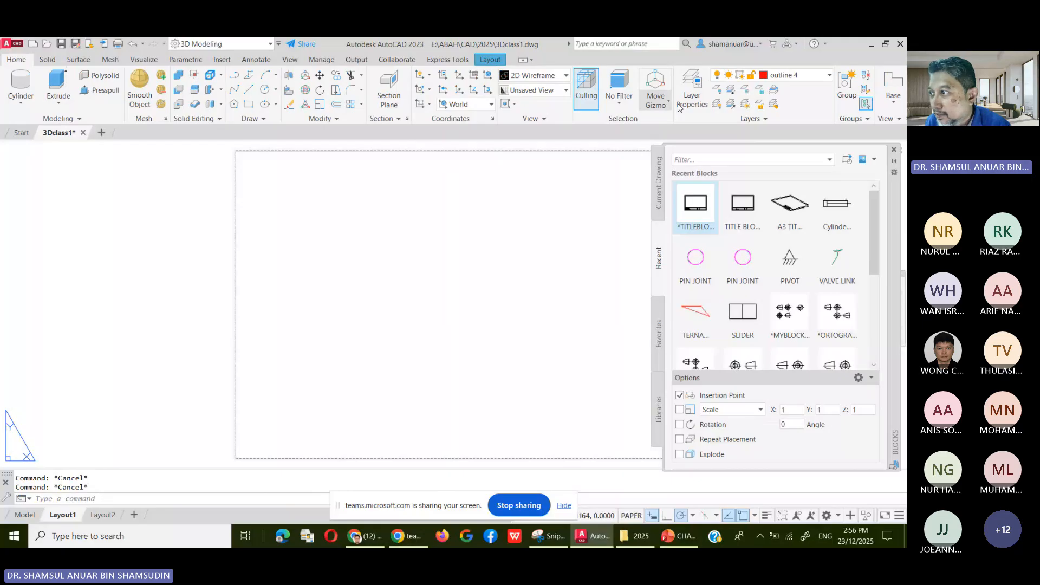
left_click(791, 76)
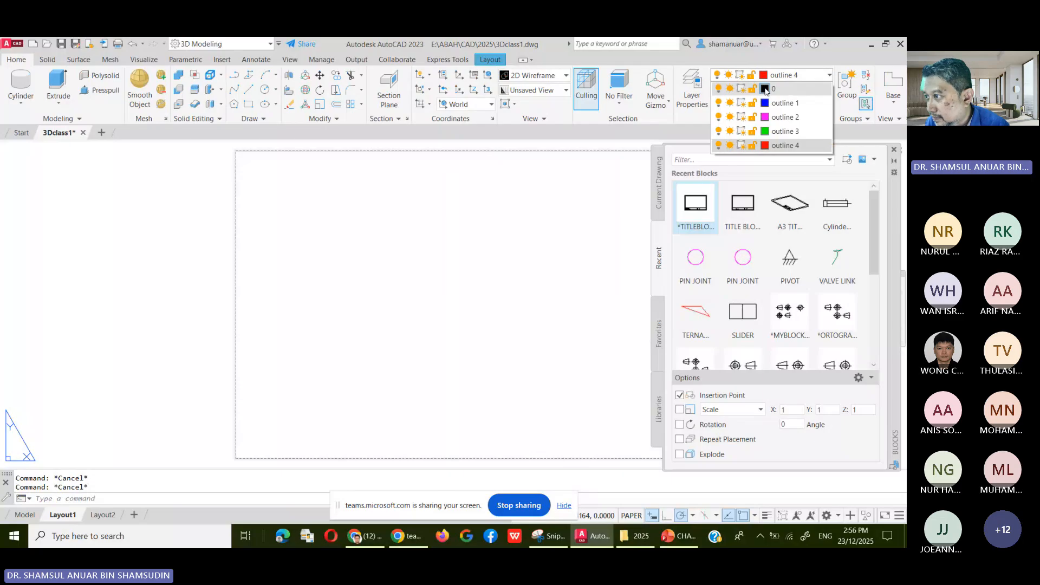
left_click(792, 91)
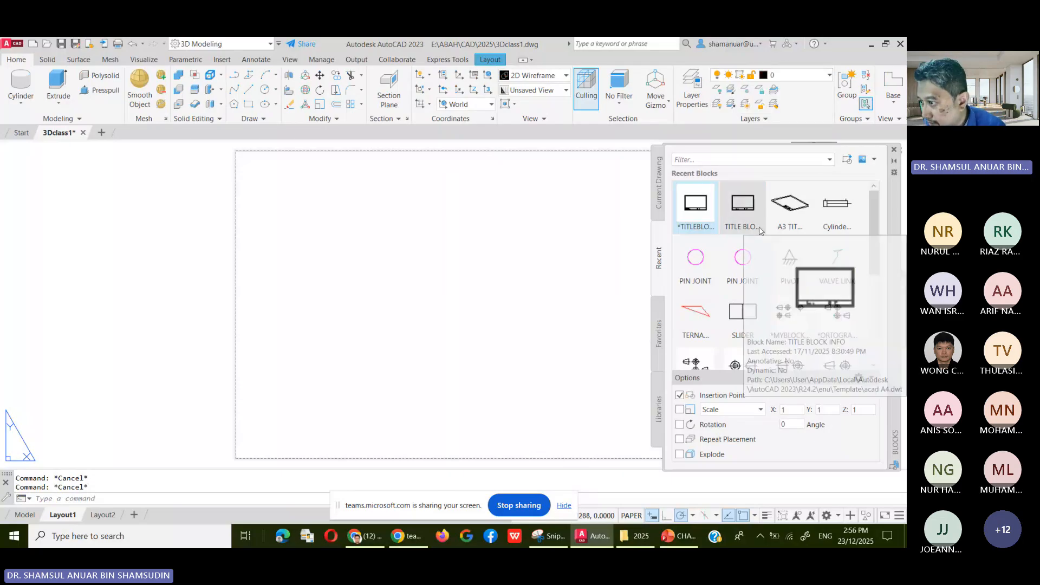
Insert the most recent title block into Layout1 with its insertion point at 0,0.
left_click(695, 214)
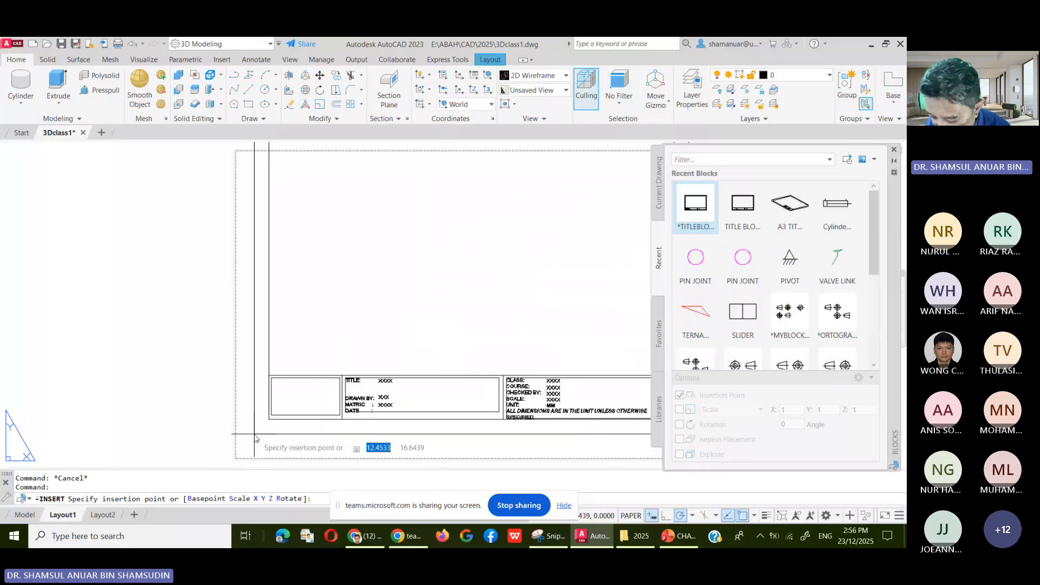
type("0")
key("Tab")
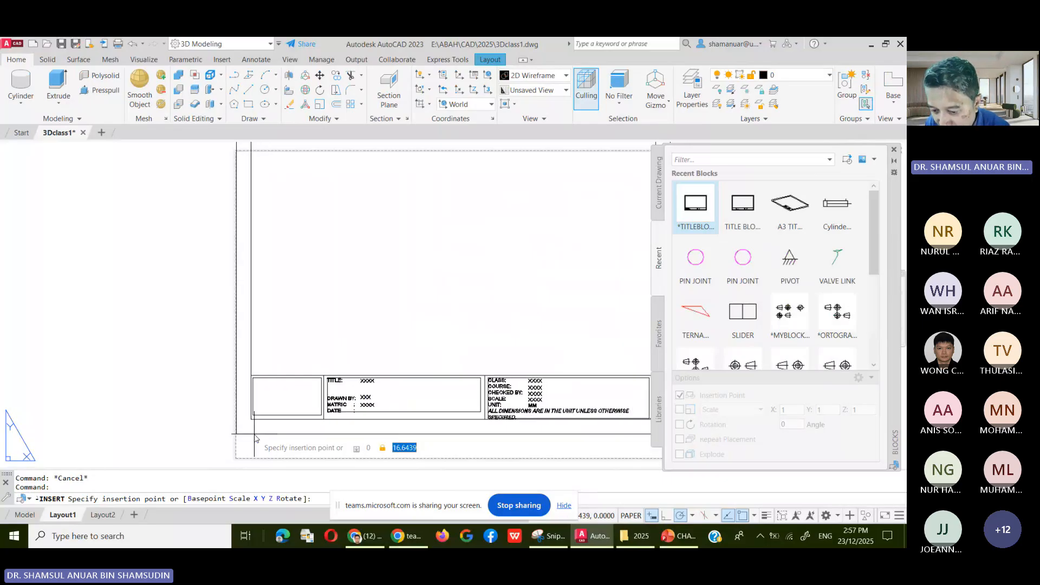
type("0")
key("Return")
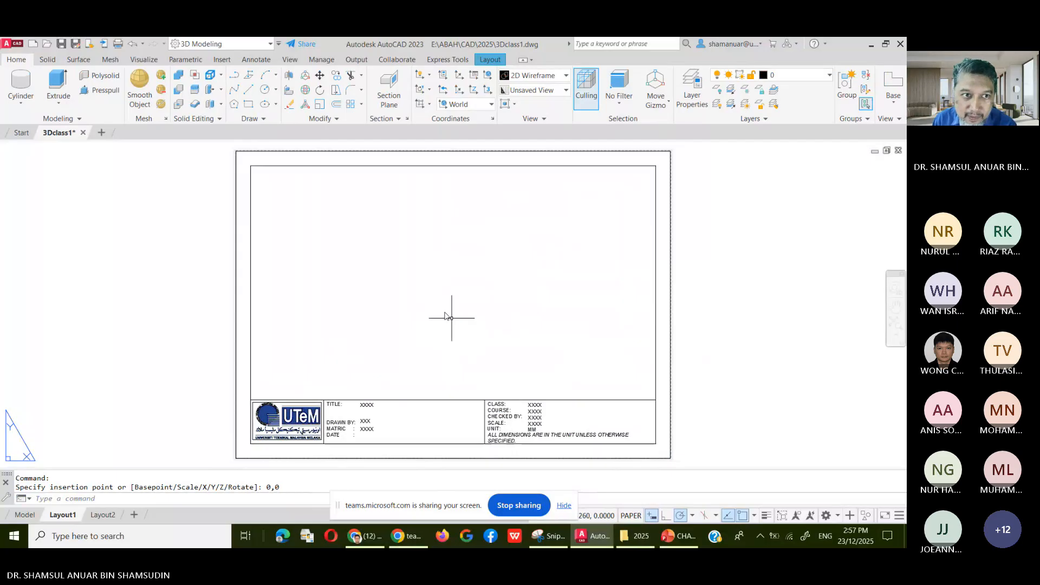
Preview the Layout1 plot with the inserted title block, check it up close, and exit the preview.
left_click(13, 46)
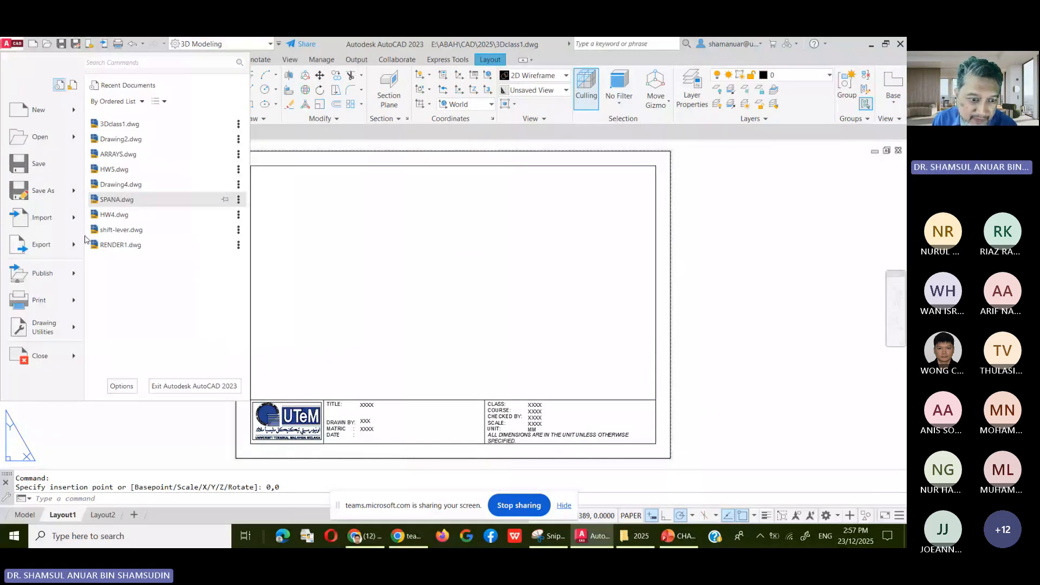
mouse_move(42, 327)
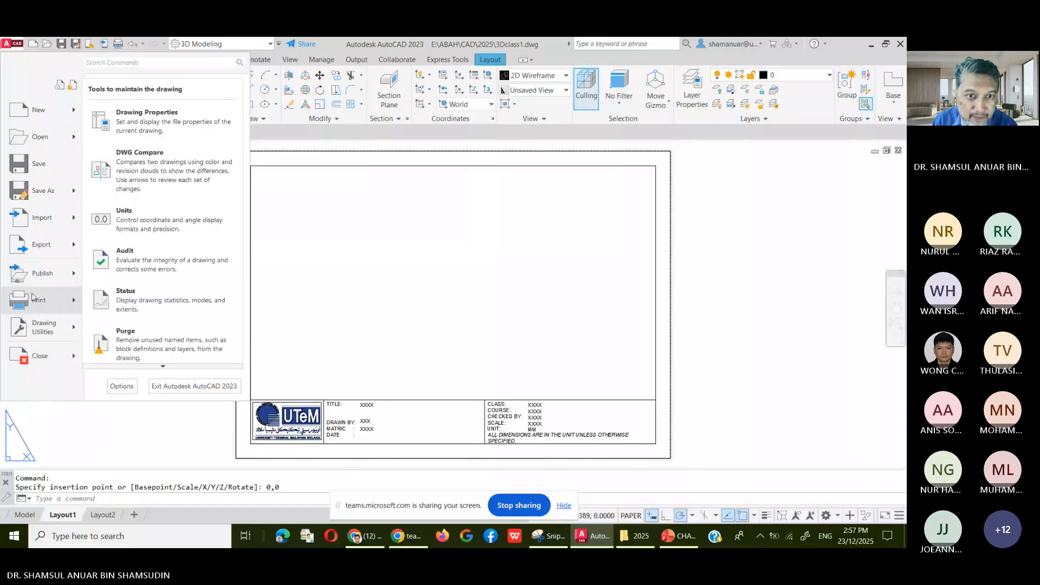
mouse_move(71, 297)
left_click(136, 196)
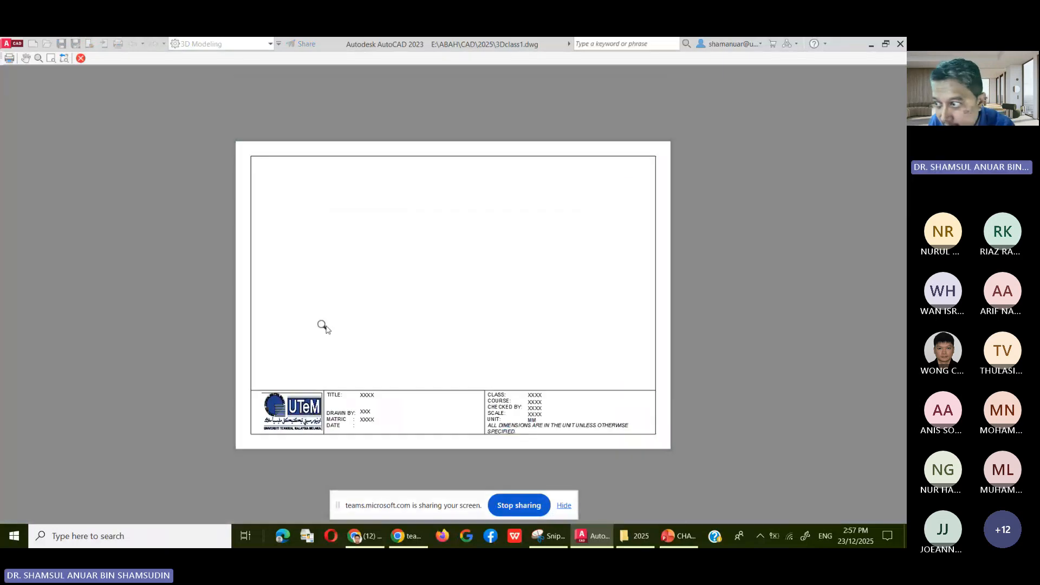
scroll(517, 261, "up", 5)
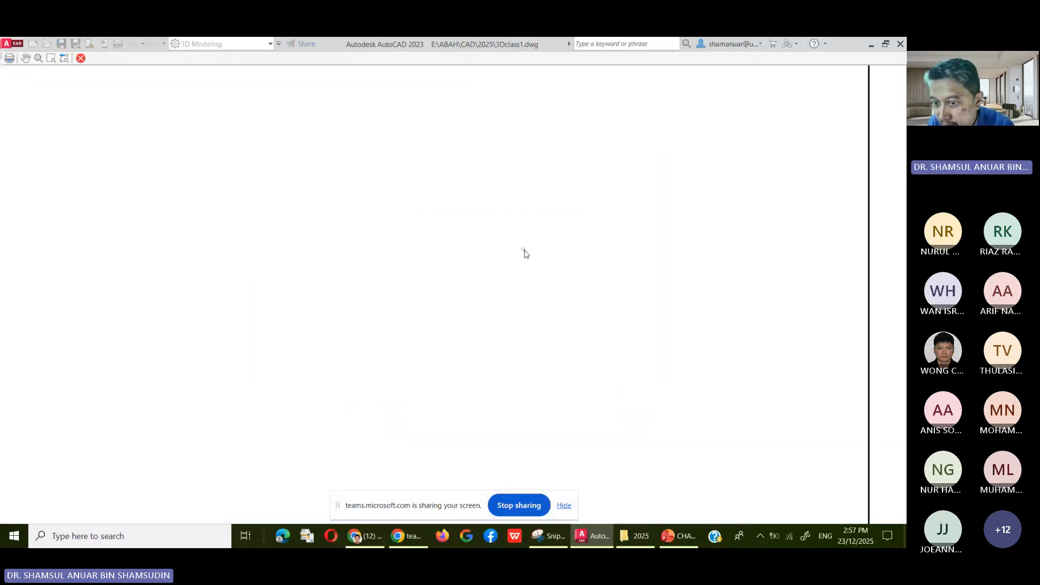
scroll(524, 253, "down", 5)
right_click(482, 271)
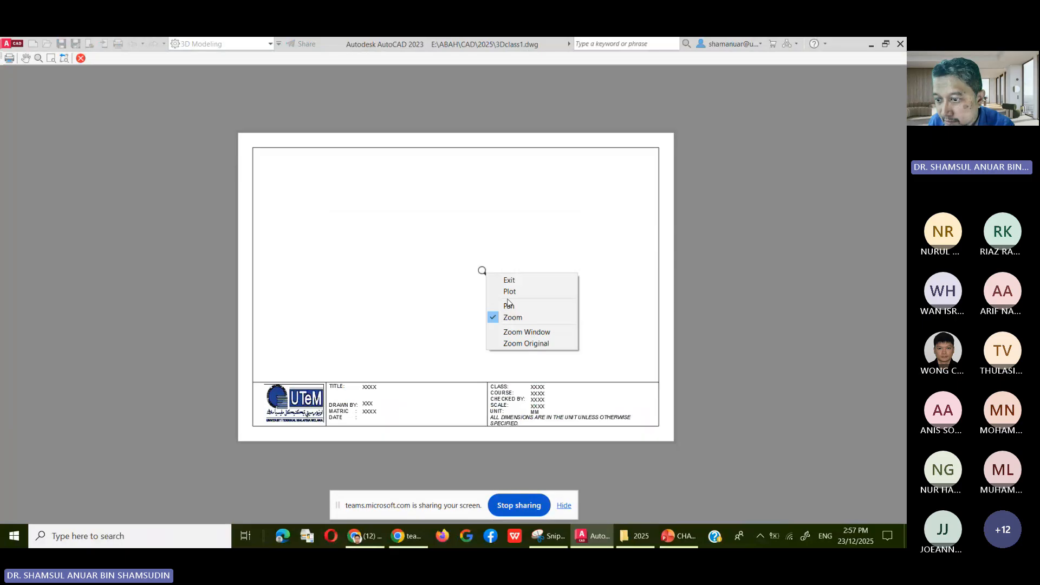
left_click(509, 280)
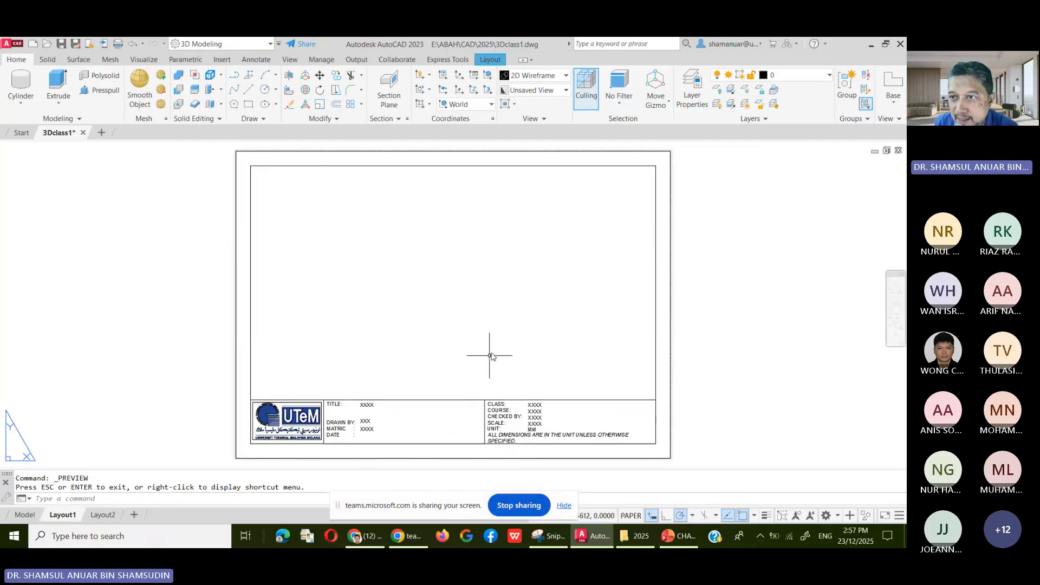
left_click(492, 62)
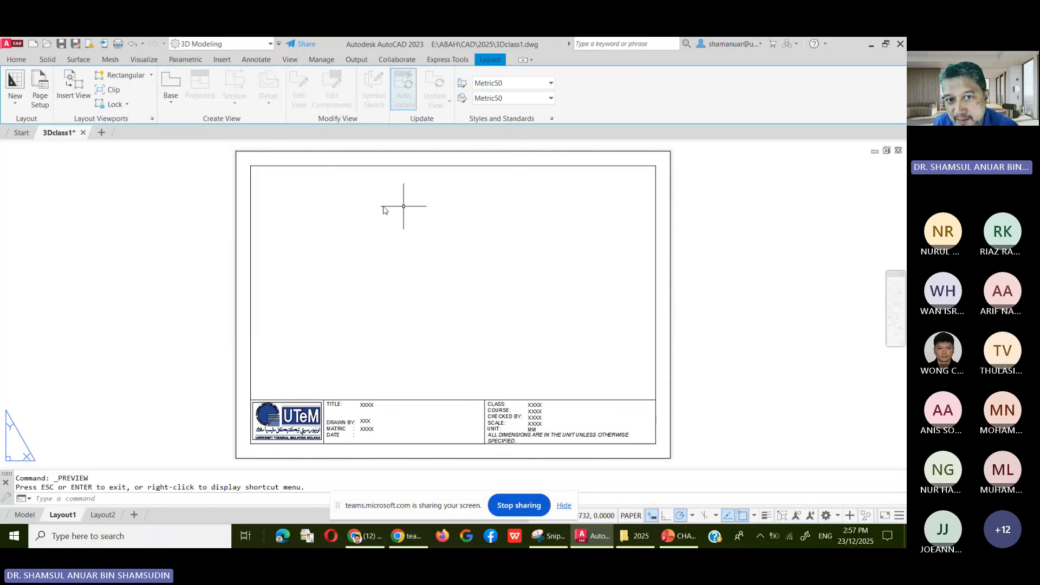
left_click(164, 106)
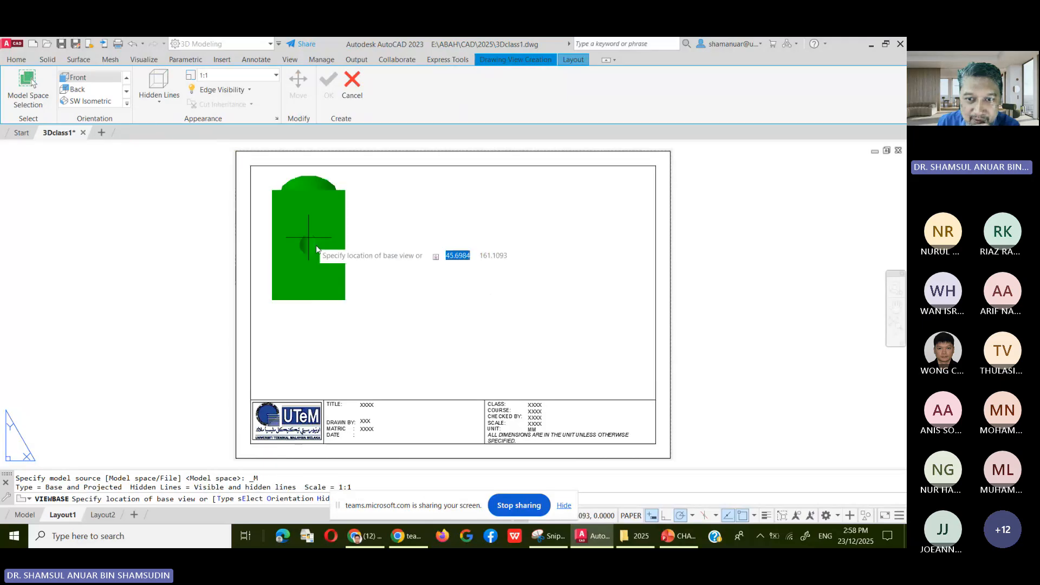
left_click(128, 92)
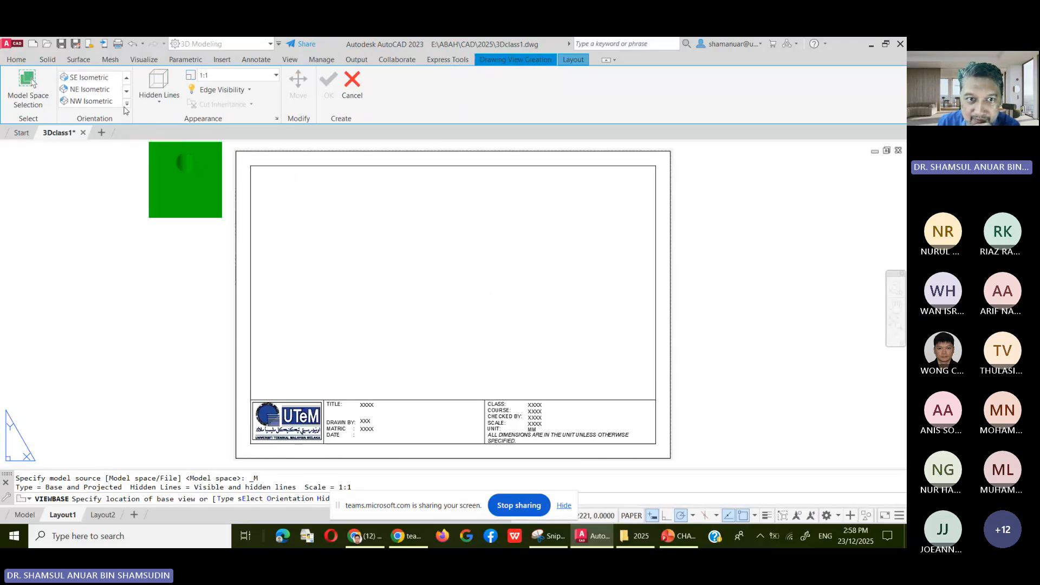
left_click(127, 104)
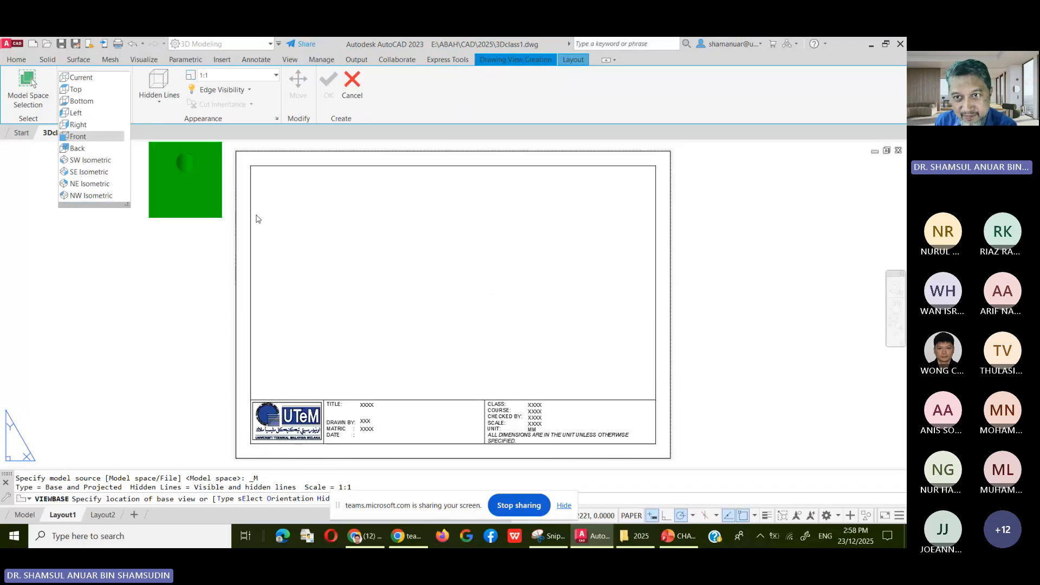
left_click(350, 81)
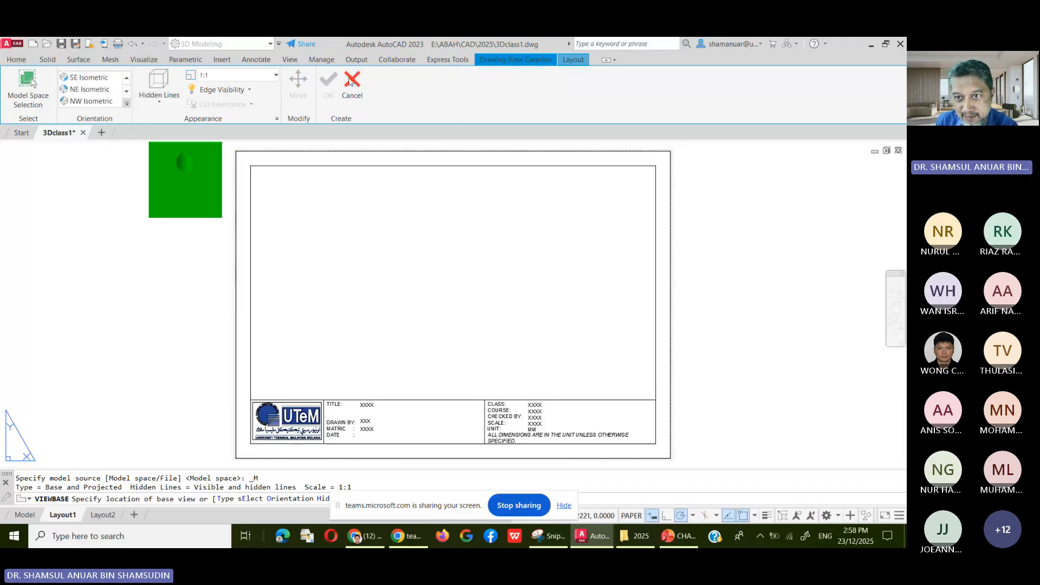
left_click(350, 80)
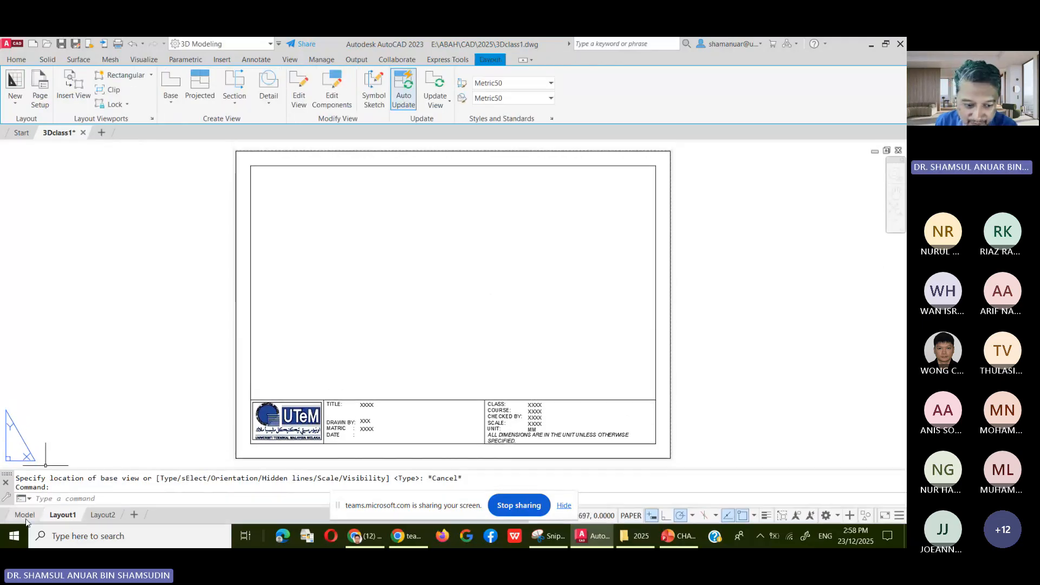
Inspect the 3D model in model space from the Left view and return to Layout1.
left_click(25, 518)
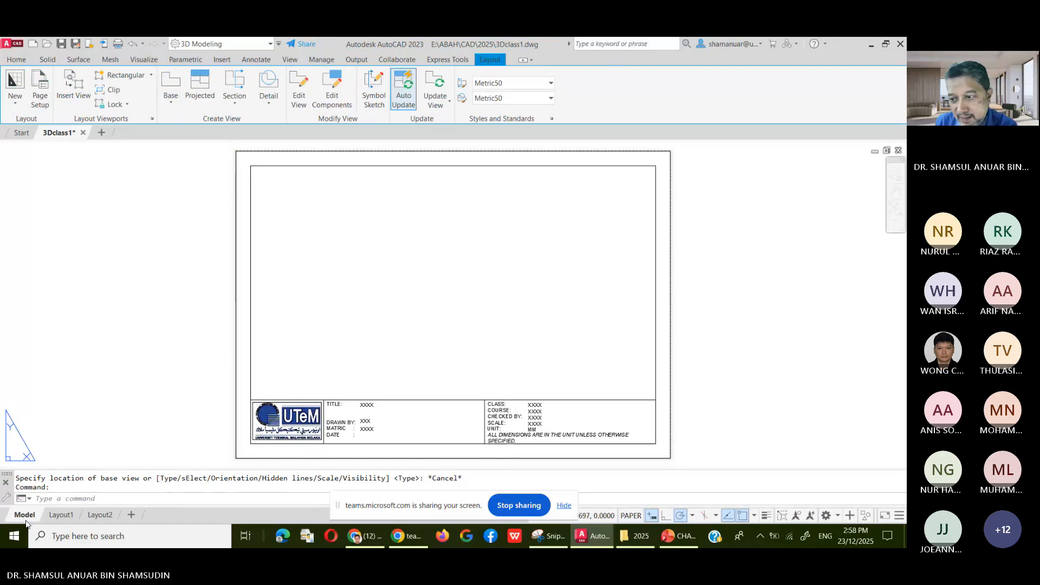
scroll(545, 382, "down", 3)
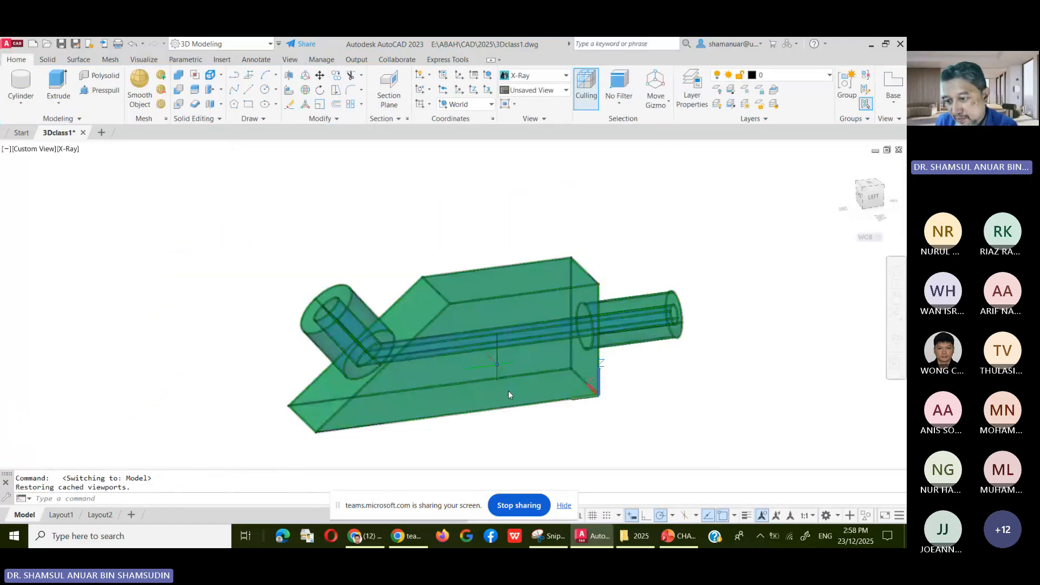
left_click(872, 201)
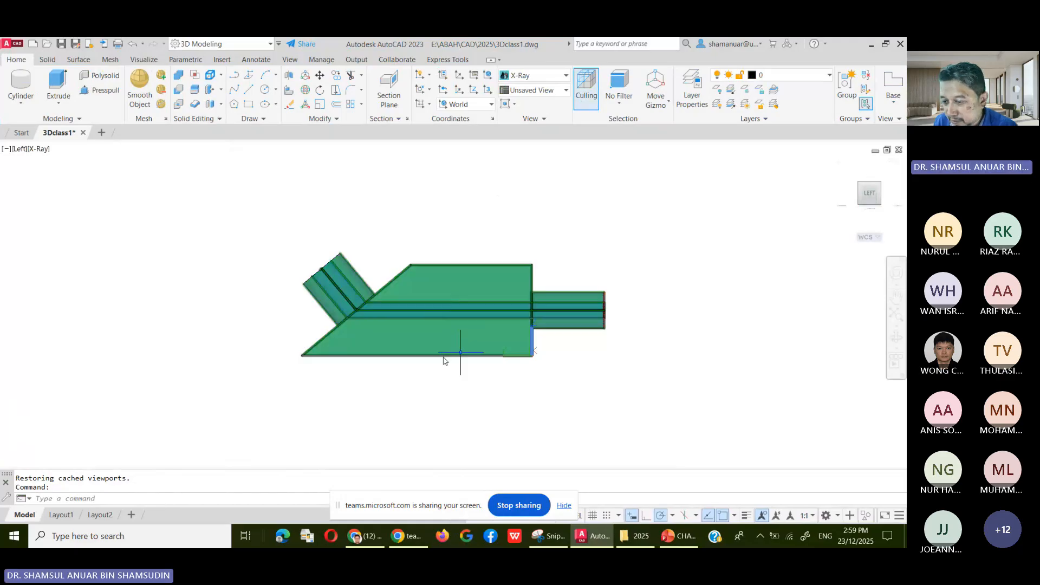
mouse_move(478, 339)
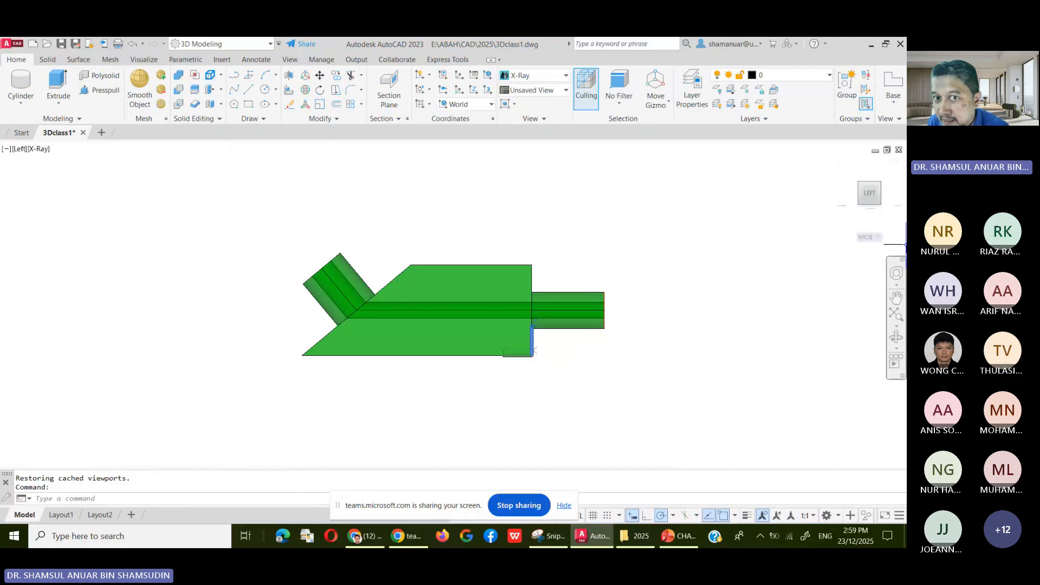
left_click(61, 515)
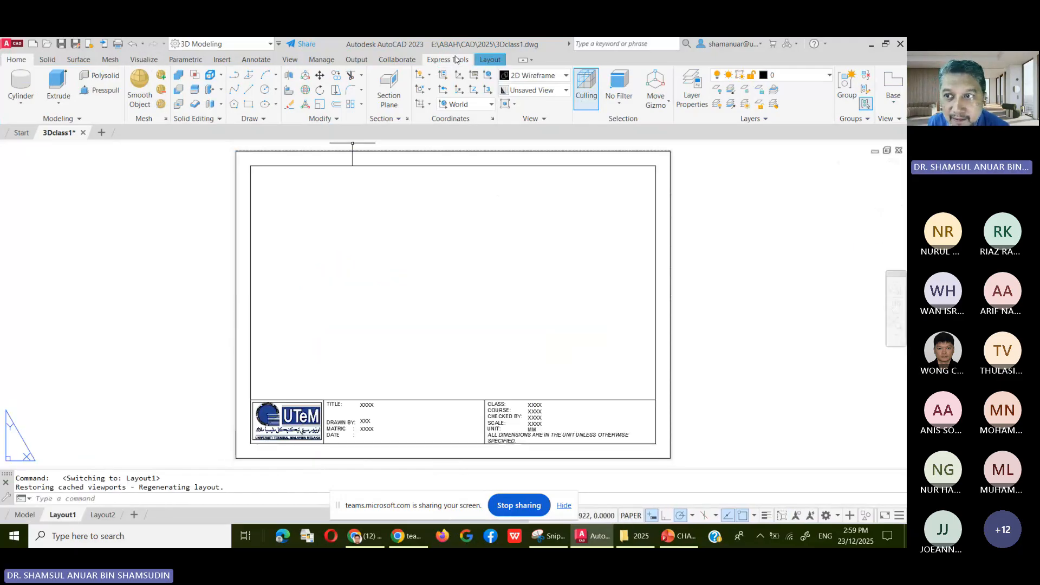
Place a base view from model space with Left orientation at 1:2 scale in the sheet's upper right, at about 216,153.
left_click(490, 59)
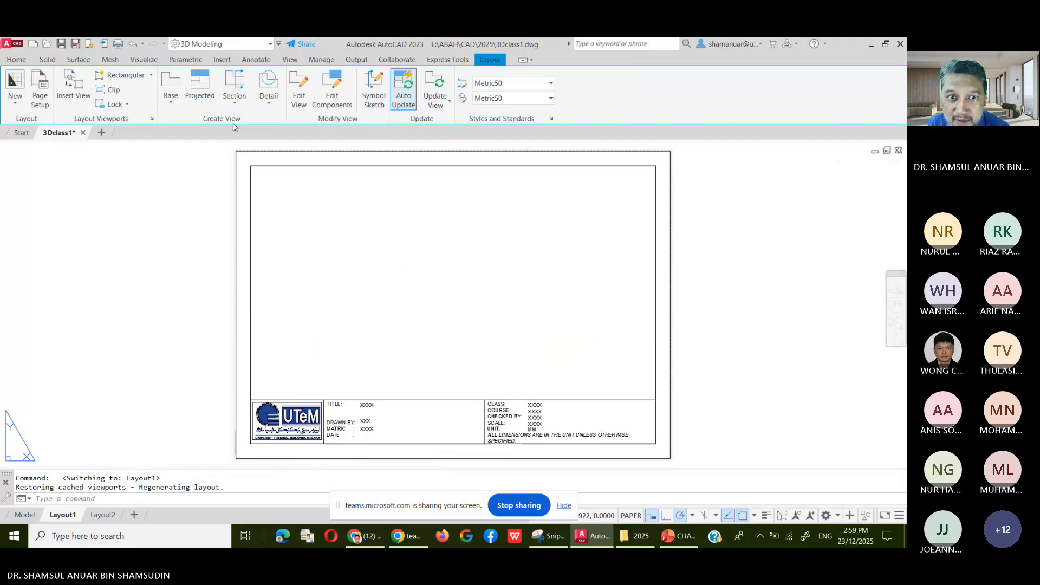
left_click(171, 100)
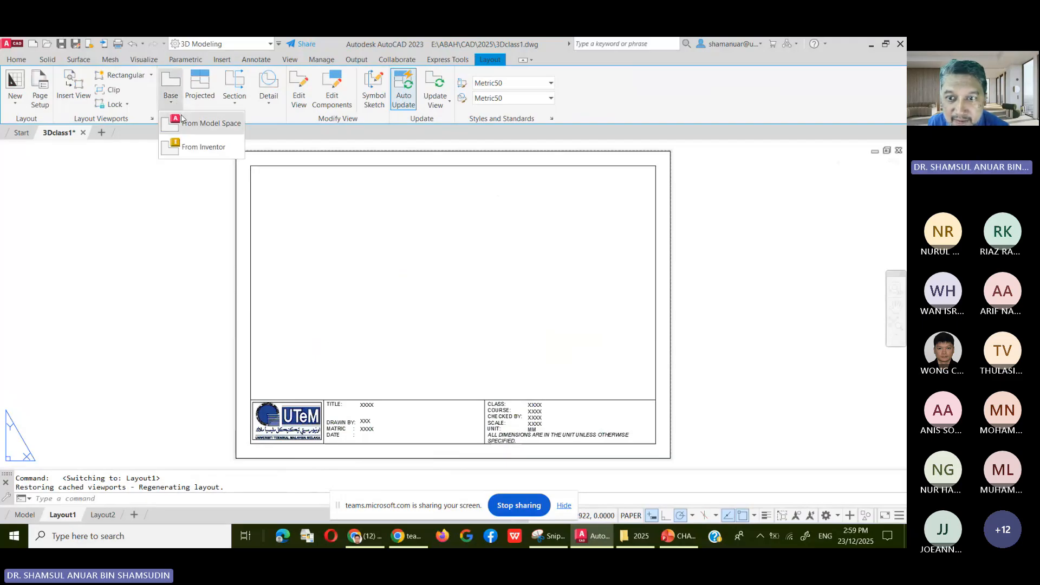
left_click(182, 120)
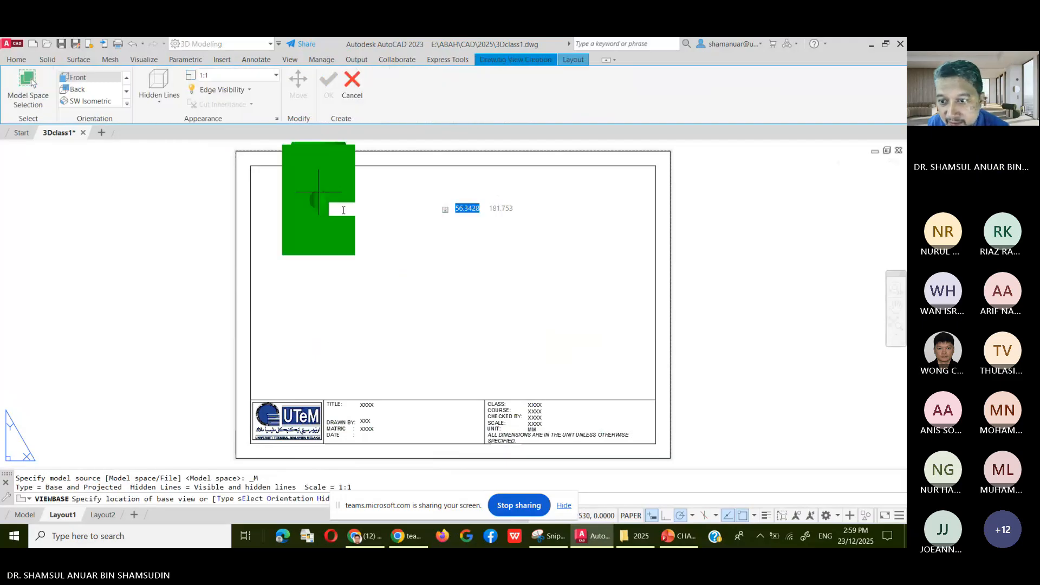
left_click(127, 103)
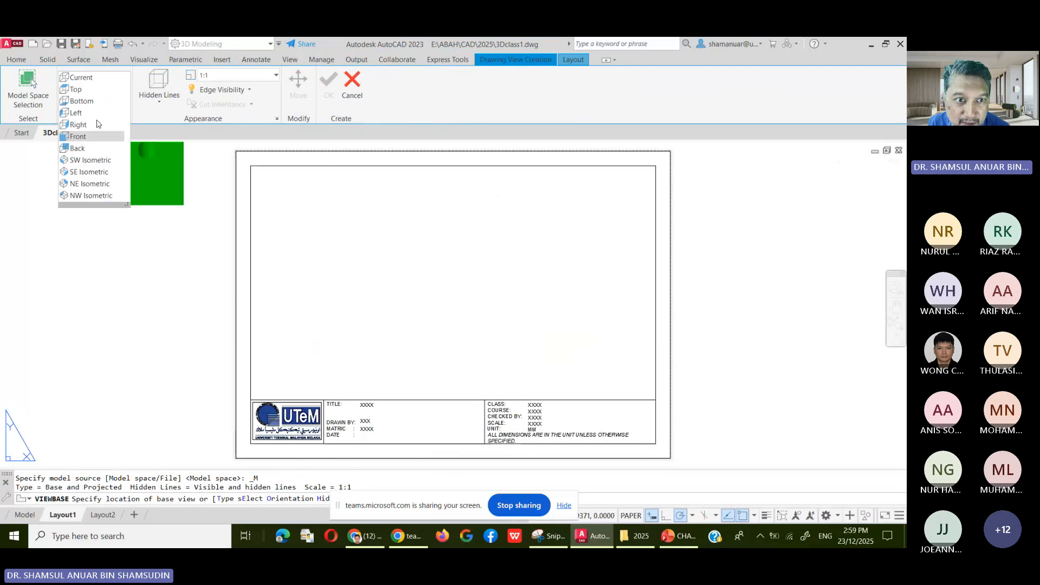
left_click(79, 113)
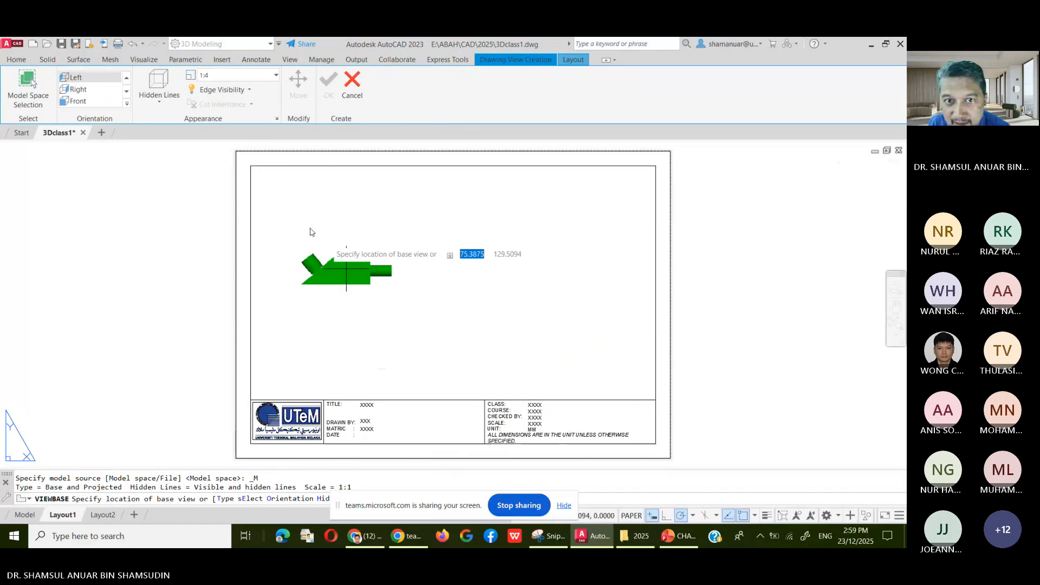
left_click(268, 75)
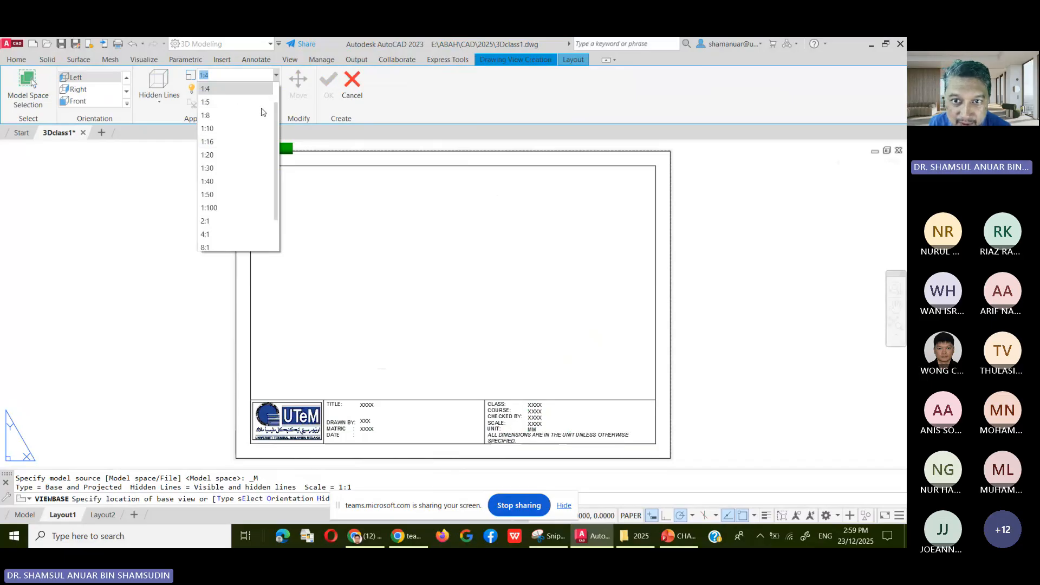
scroll(257, 114, "up", 1)
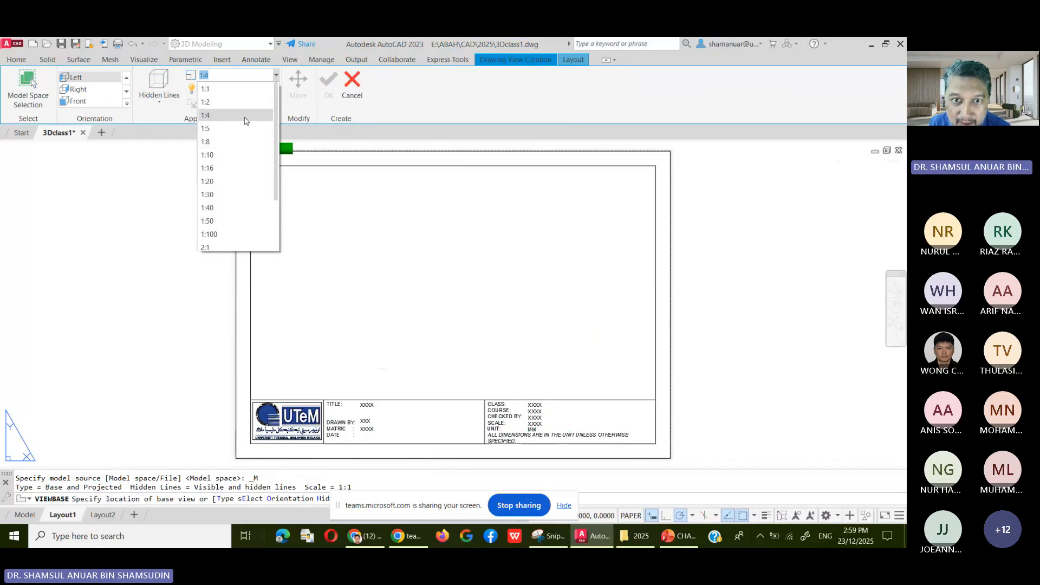
left_click(242, 103)
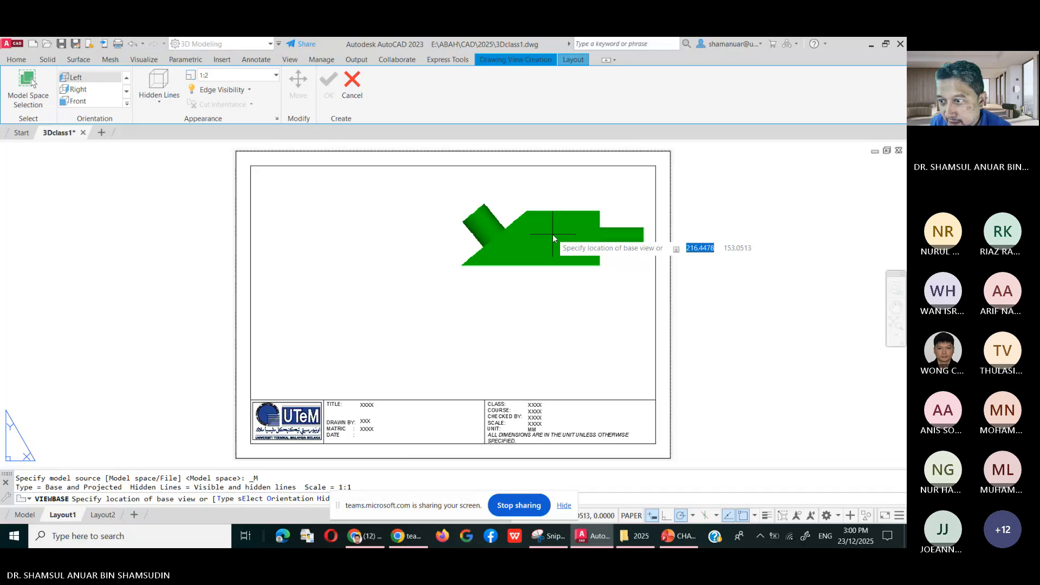
left_click(553, 234)
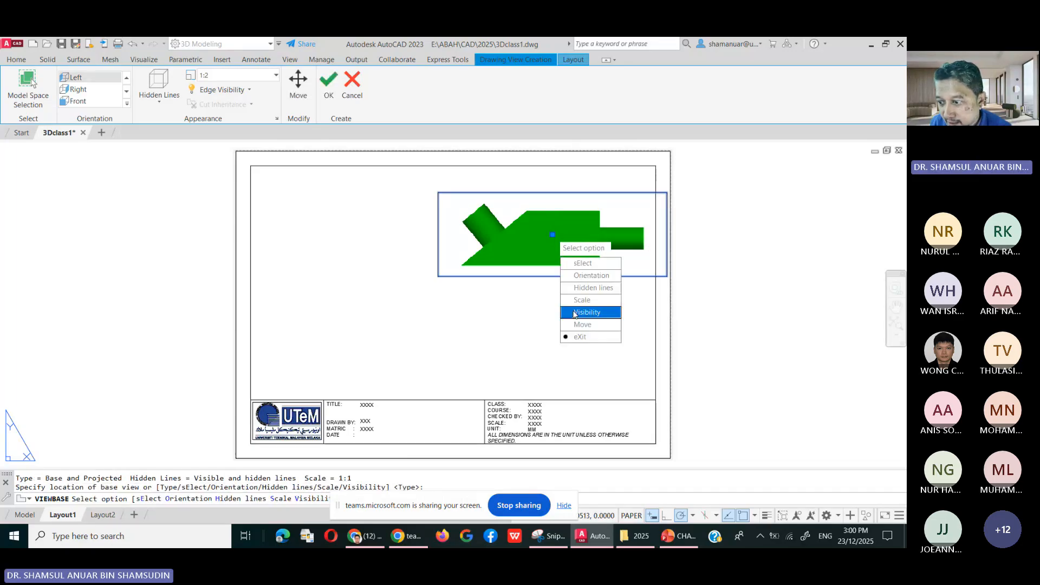
Accept the base view and project a view below it, a side view to its left and an isometric view at the sheet's lower left.
left_click(583, 338)
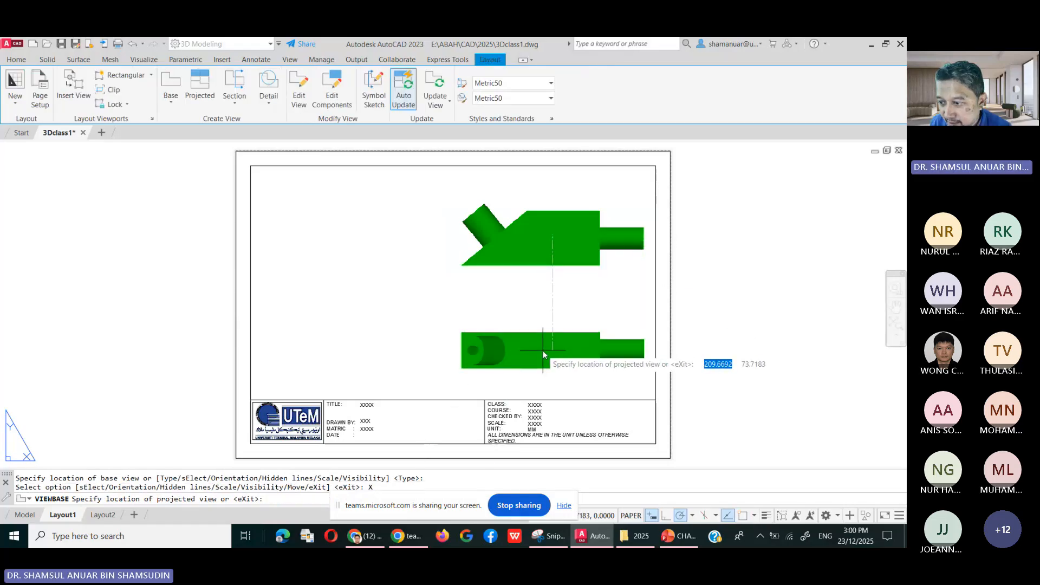
left_click(544, 355)
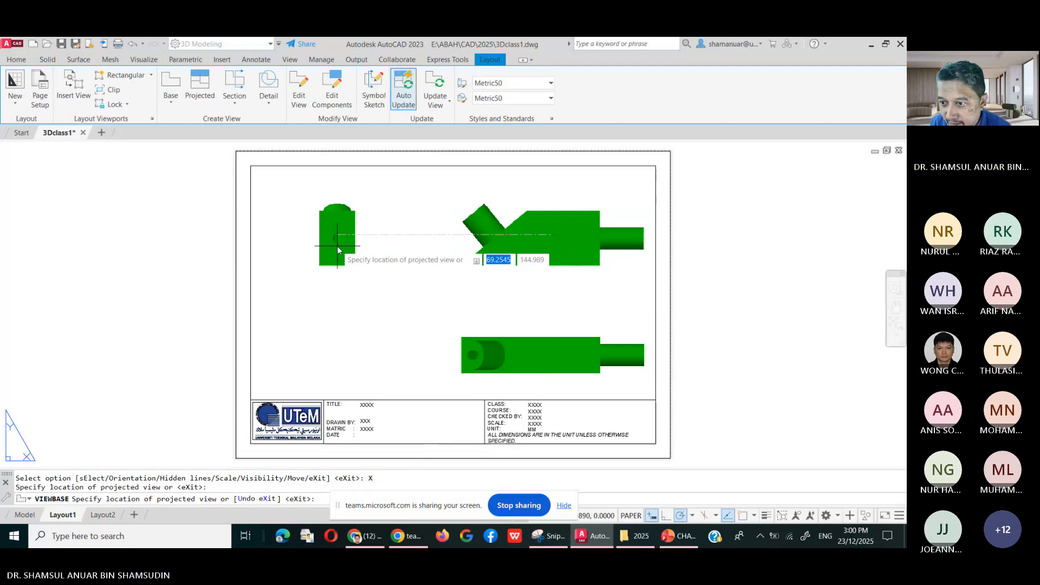
left_click(337, 246)
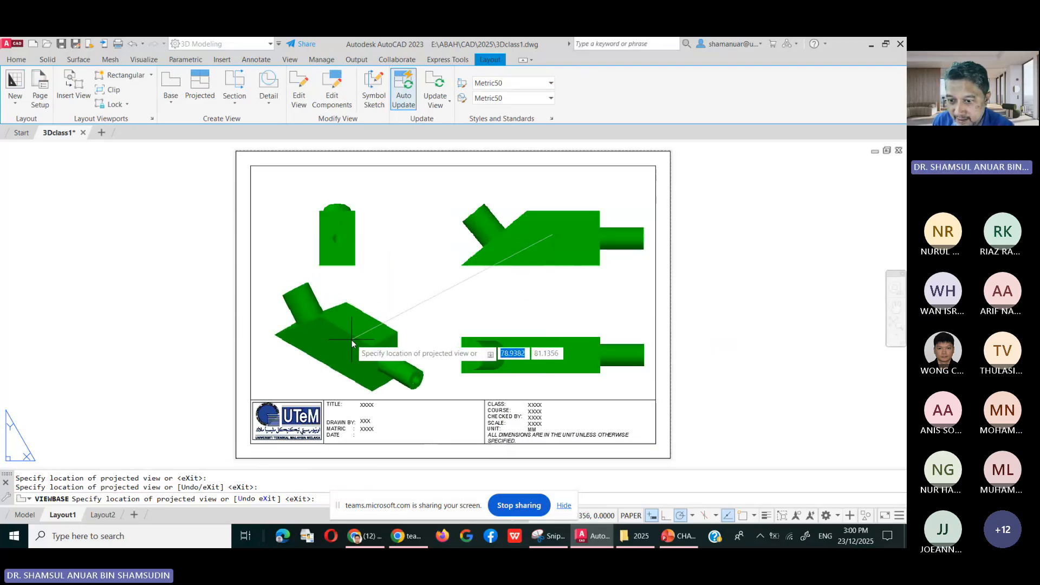
left_click(352, 340)
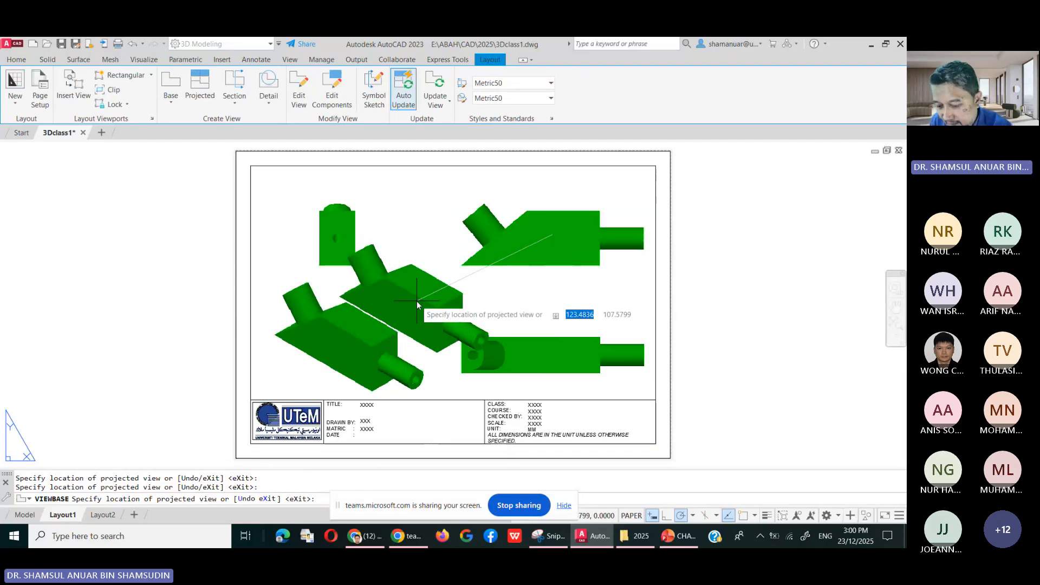
key("Return")
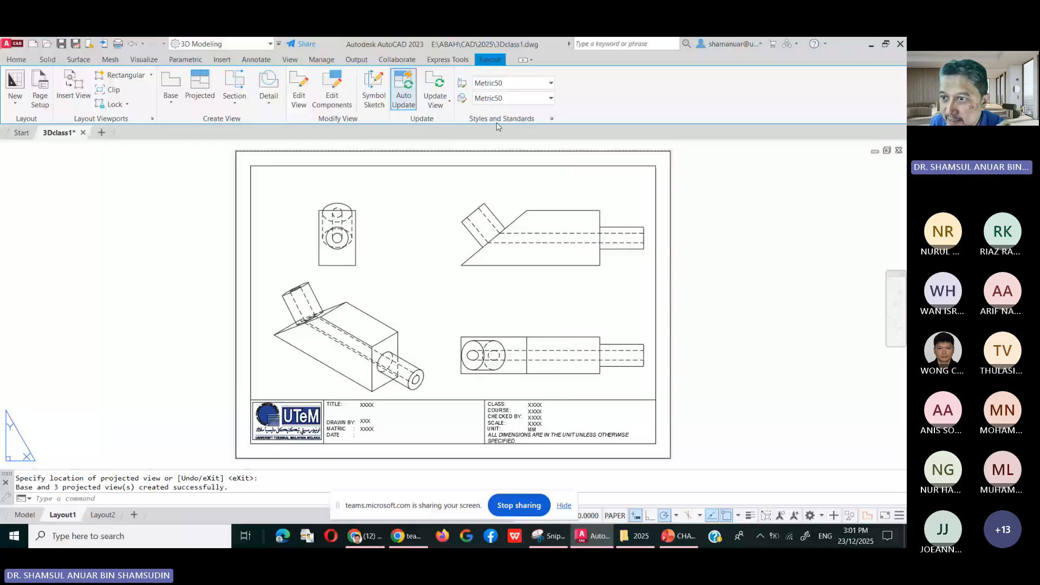
Check the projection type in the drafting standard for new drawing views and close the settings.
left_click(553, 118)
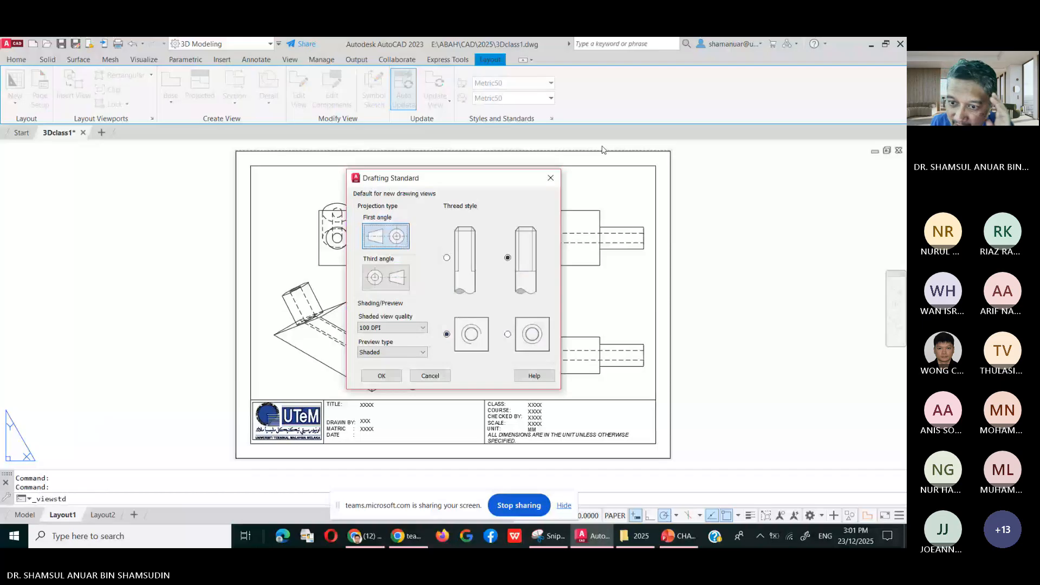
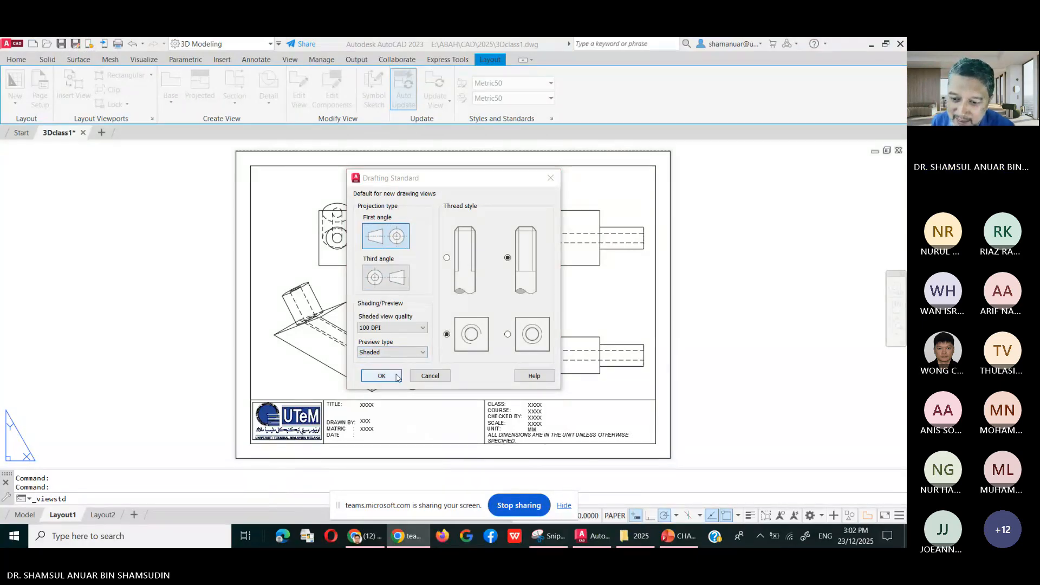
left_click(397, 377)
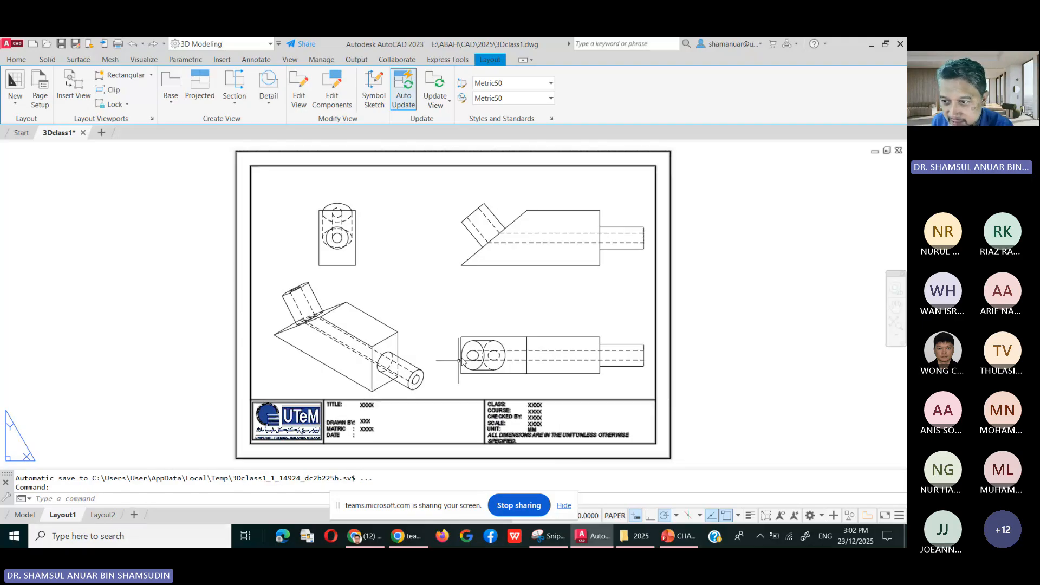
Erase all four drawing views from the sheet, keeping the title block.
left_click(540, 184)
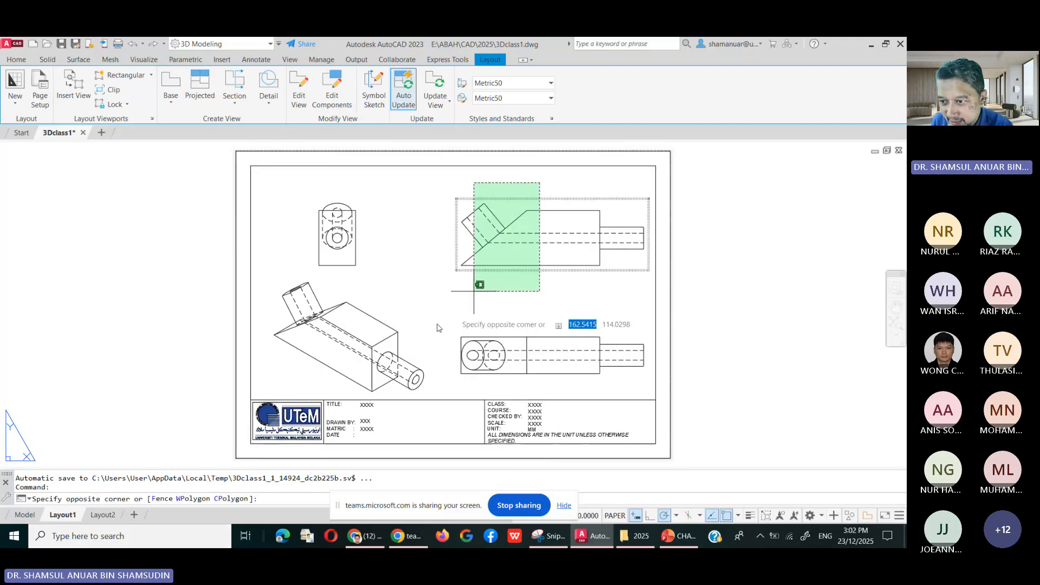
left_click(346, 353)
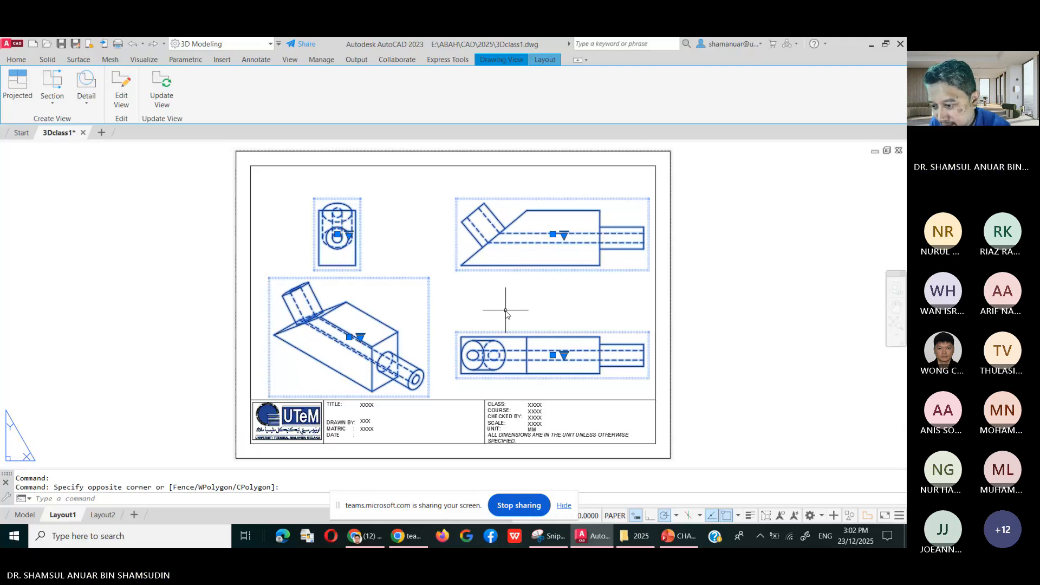
key("Delete")
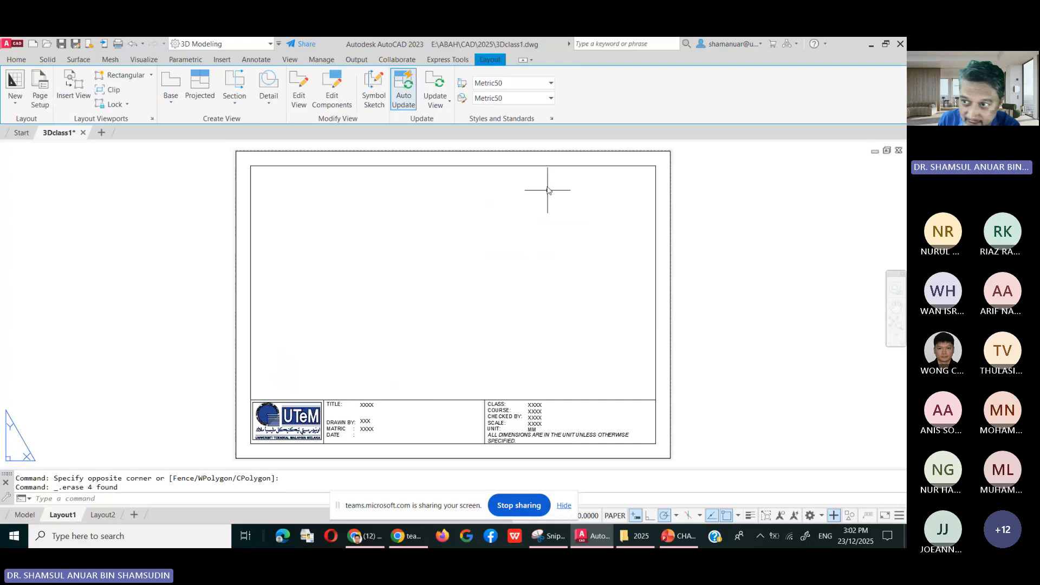
Set the drafting standard's projection type for new drawing views to Third angle.
left_click(552, 119)
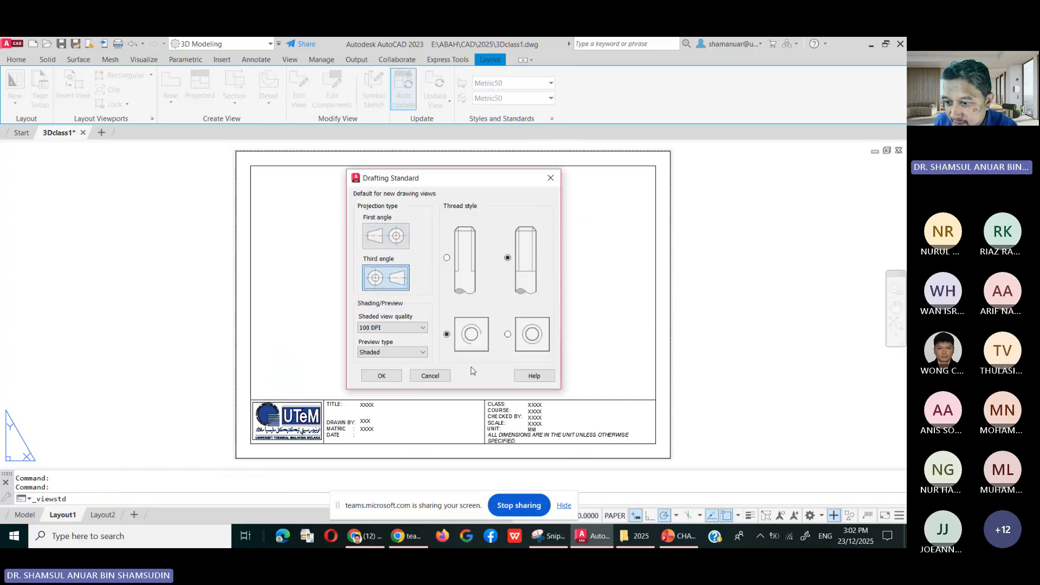
left_click(381, 376)
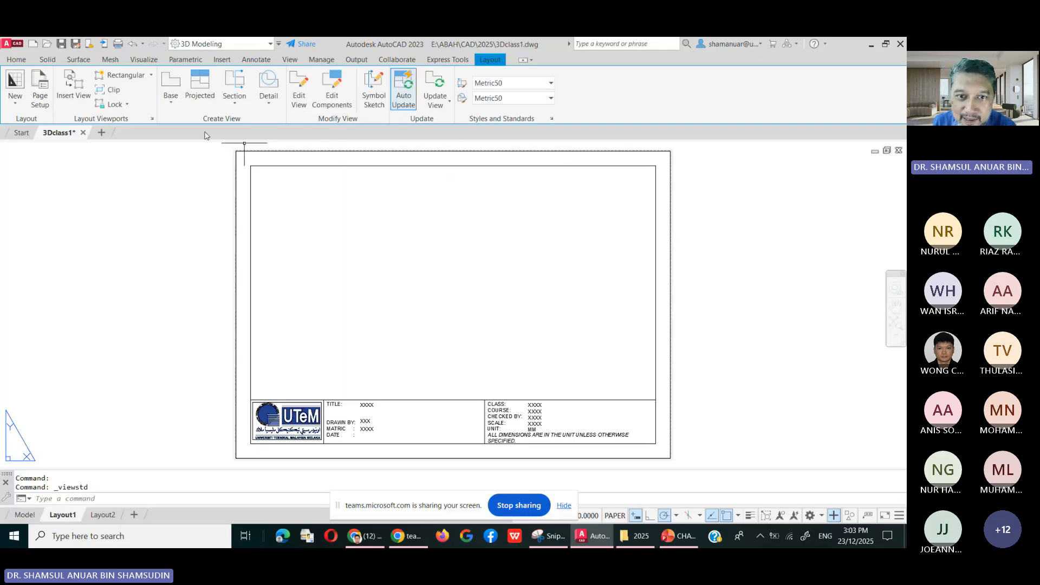
Place a base view from model space with Left orientation at 1:2 scale in the sheet's lower left, at about 96,74.
left_click(170, 101)
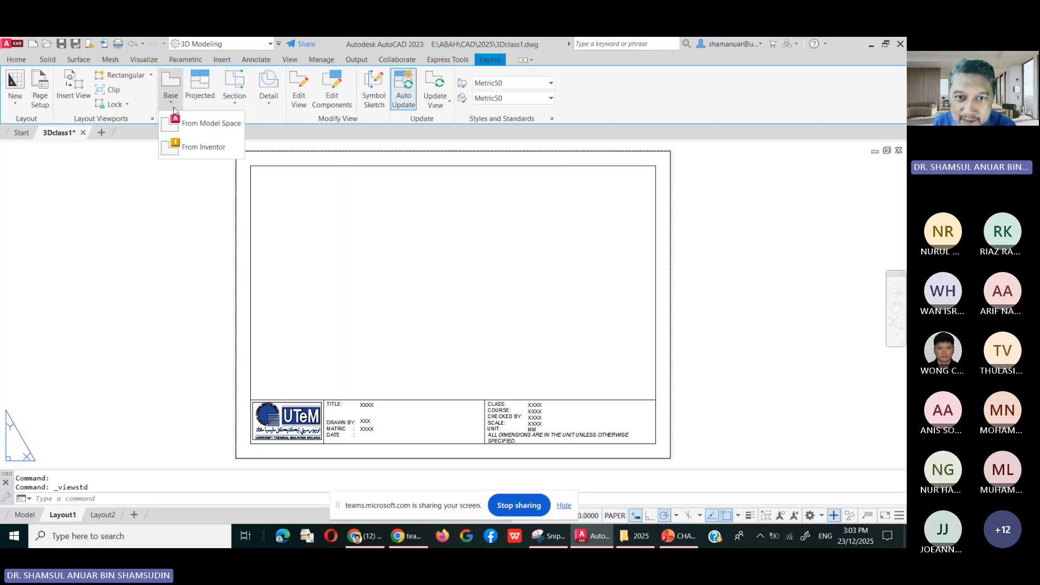
left_click(198, 128)
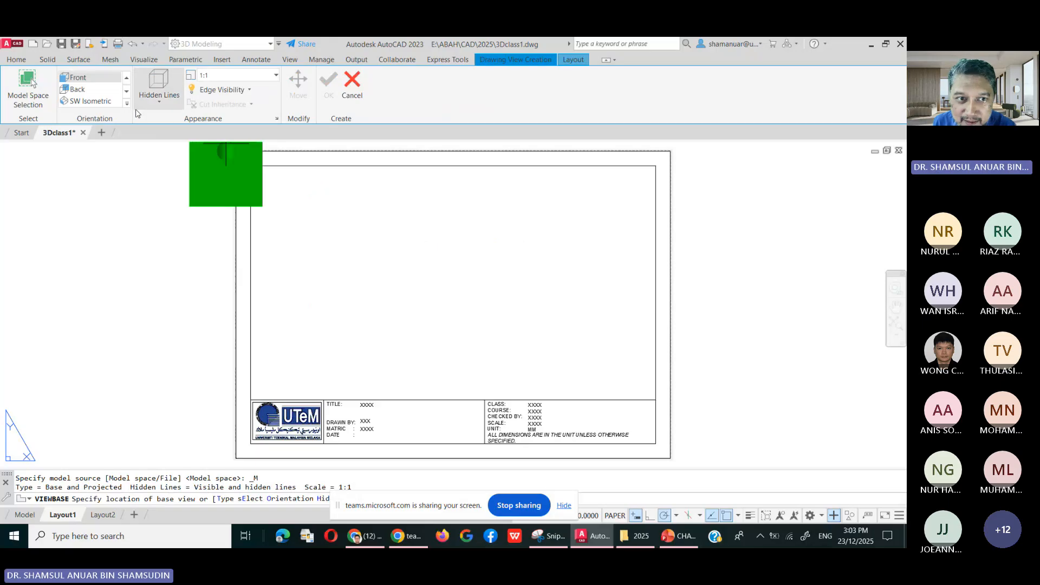
left_click(127, 103)
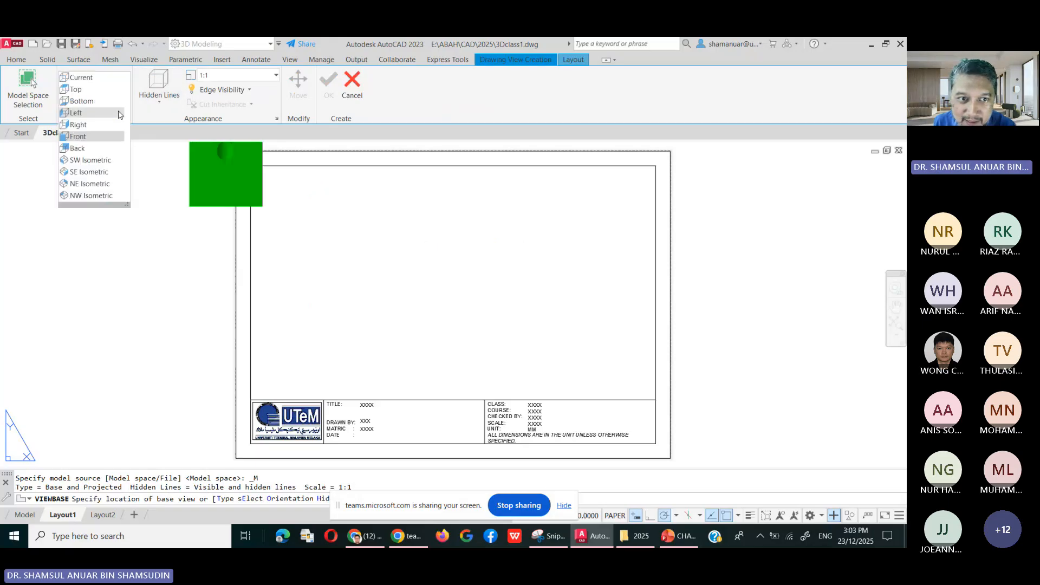
left_click(118, 114)
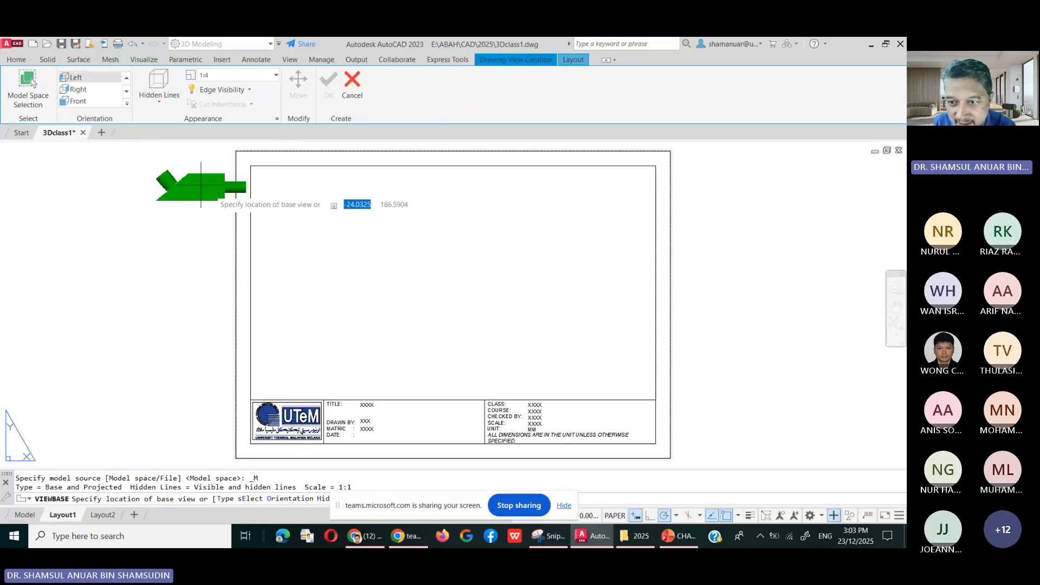
left_click(276, 78)
scroll(246, 107, "up", 1)
left_click(249, 104)
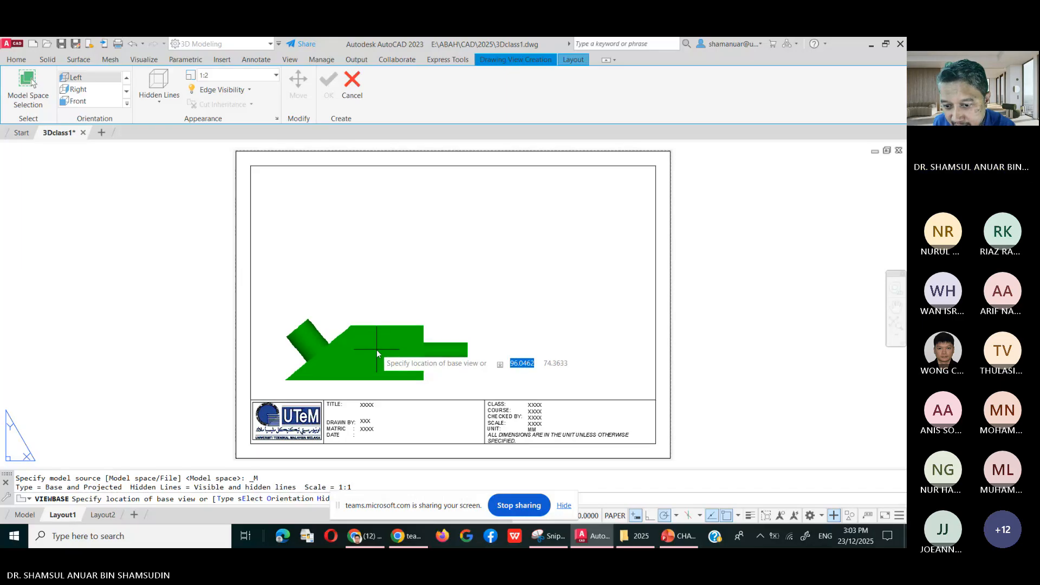
left_click(376, 352)
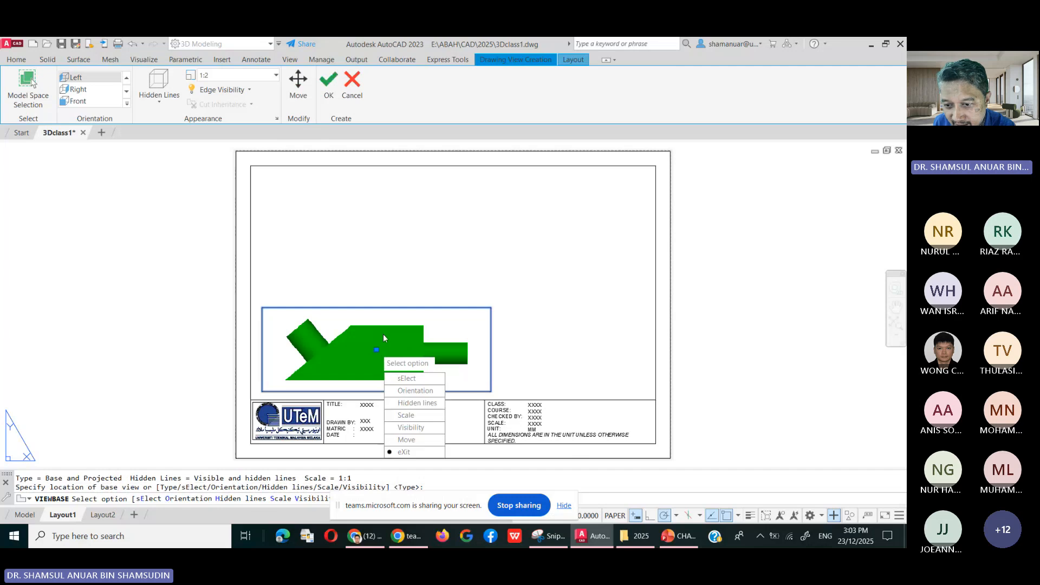
Accept the base view and place three projected views: top view above, side view beside it, and isometric view at about 230,152.
type("x")
key("Return")
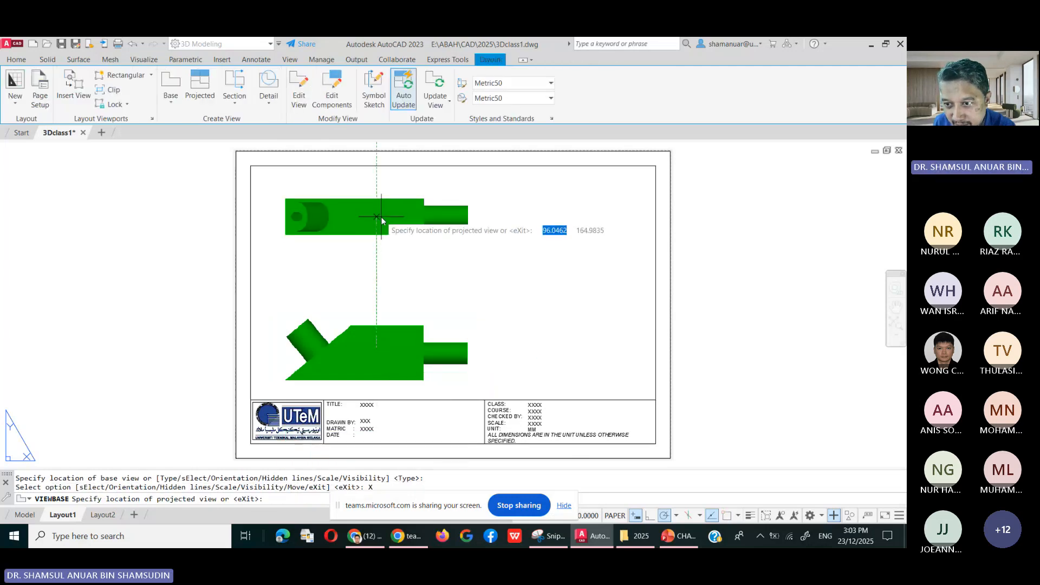
left_click(382, 216)
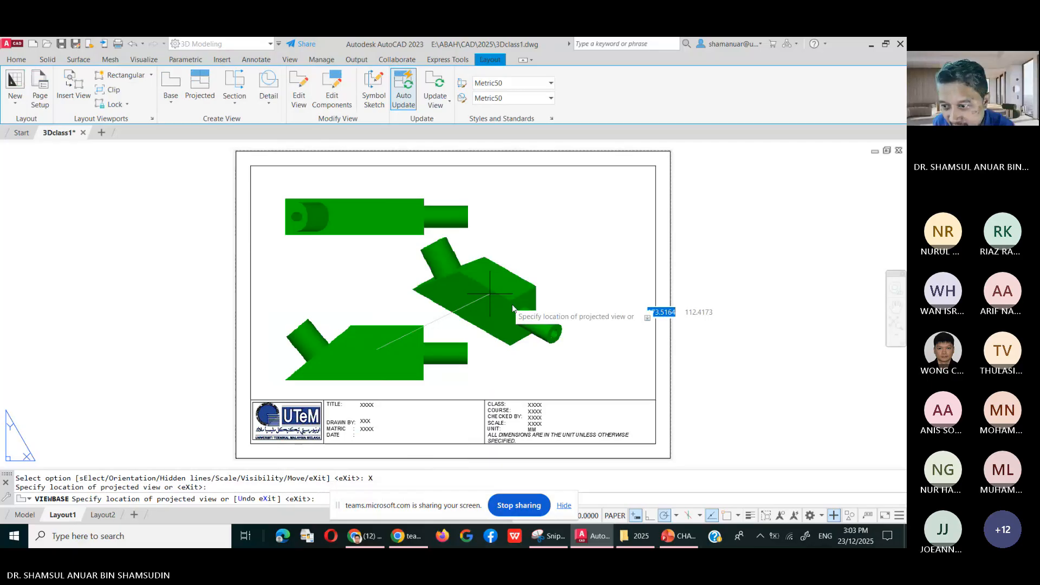
left_click(580, 328)
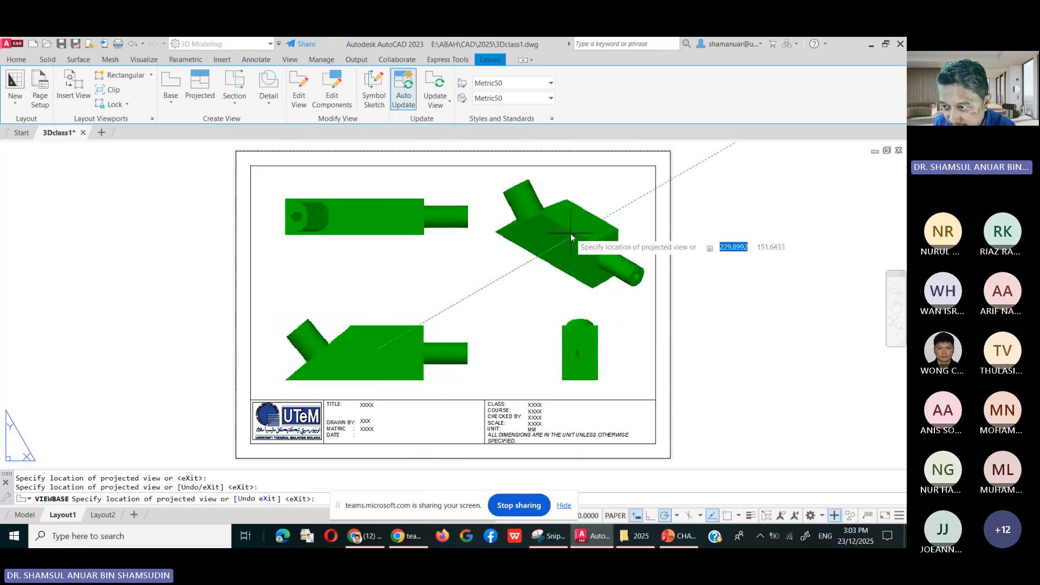
left_click(570, 233)
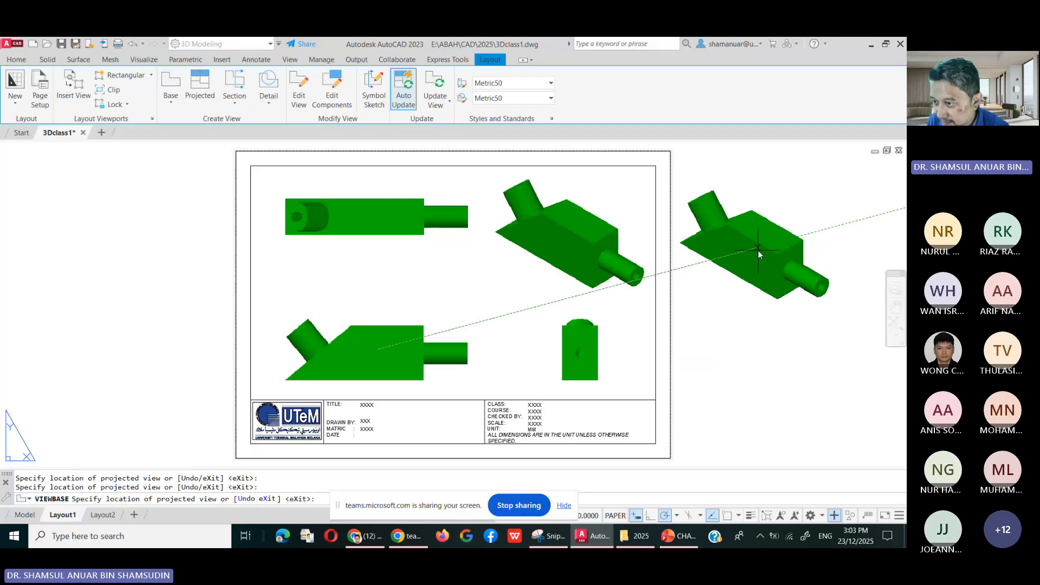
key("Return")
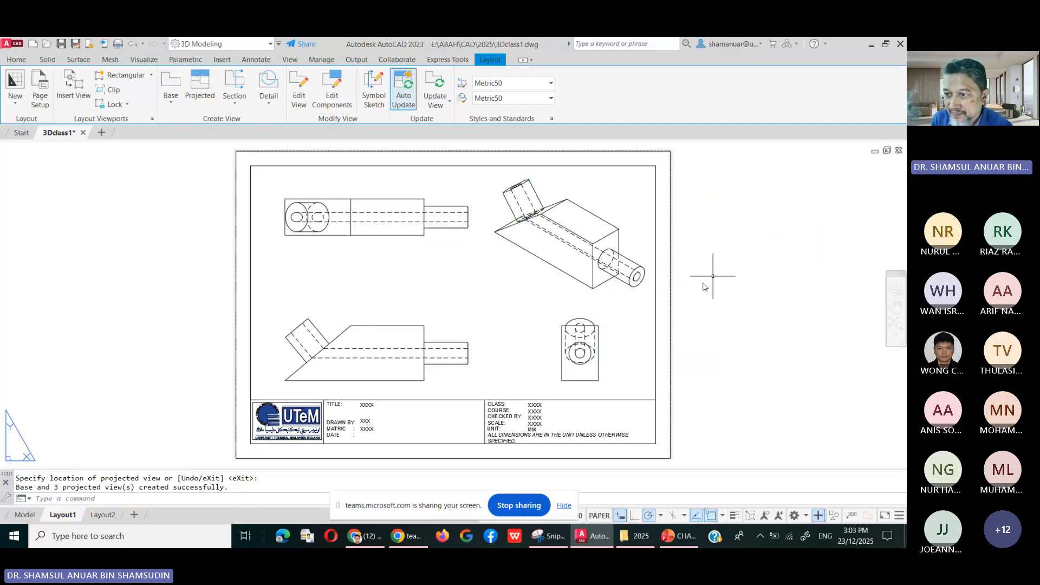
Change the isometric view's hidden-line style to Shaded with visible lines, keeping the edge visibility options.
left_click(581, 224)
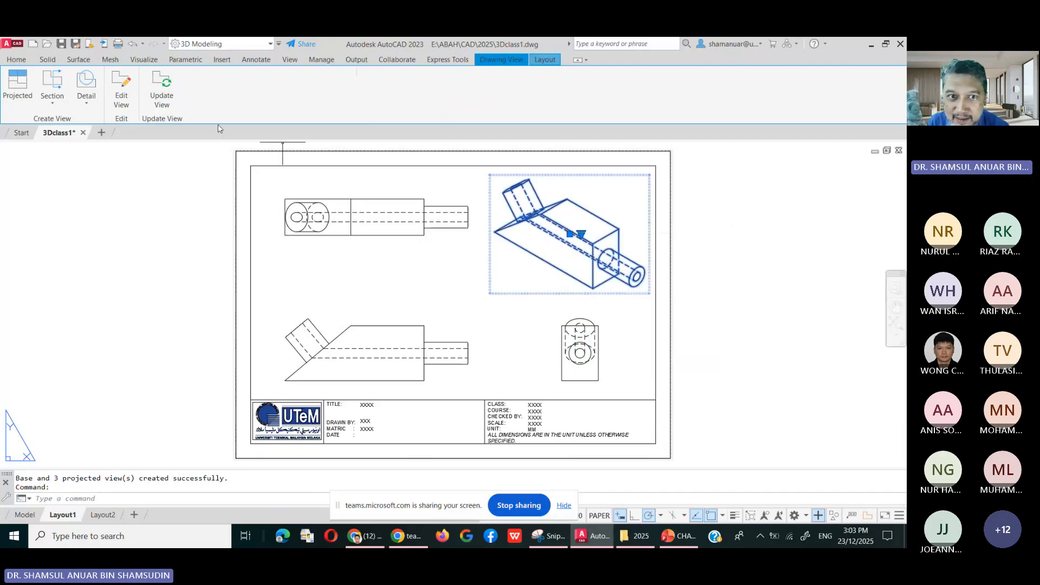
left_click(131, 99)
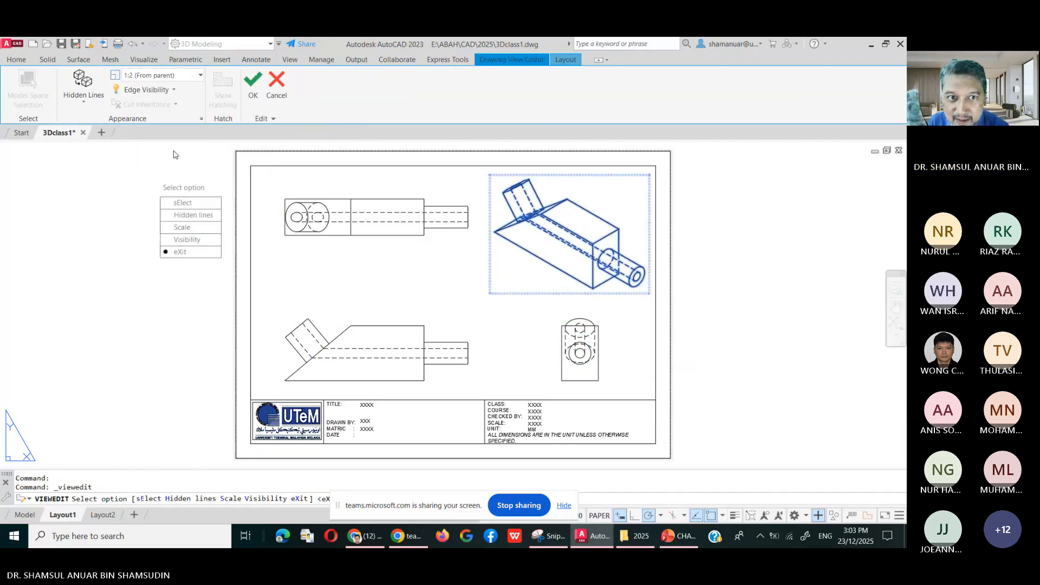
left_click(95, 106)
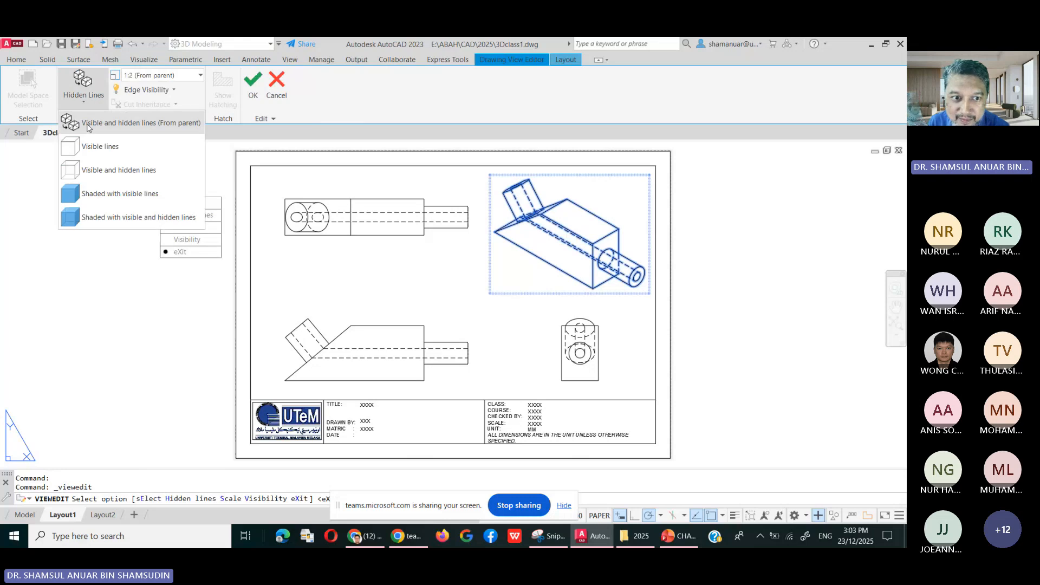
left_click(112, 197)
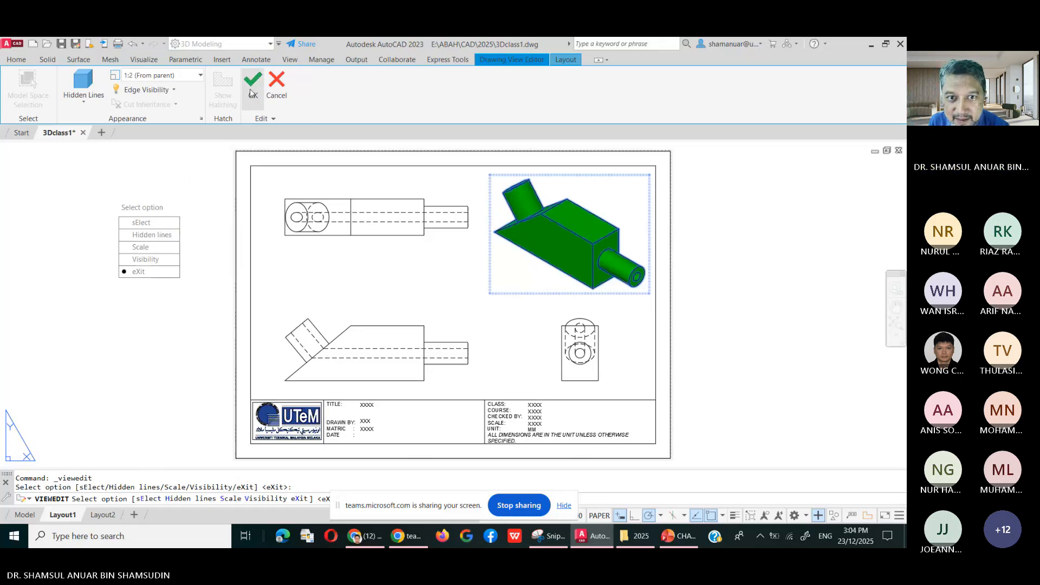
left_click(174, 90)
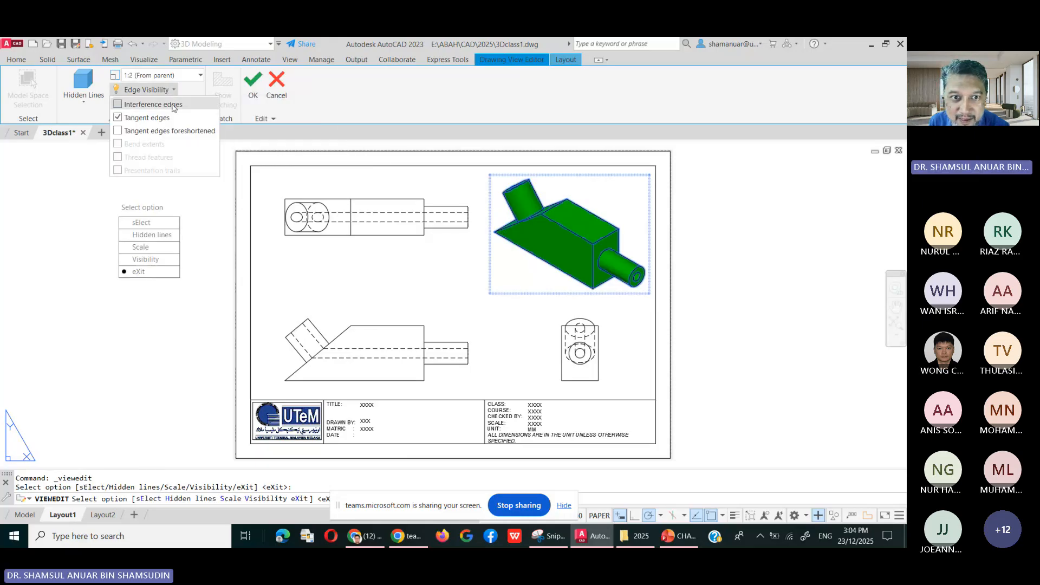
left_click(253, 86)
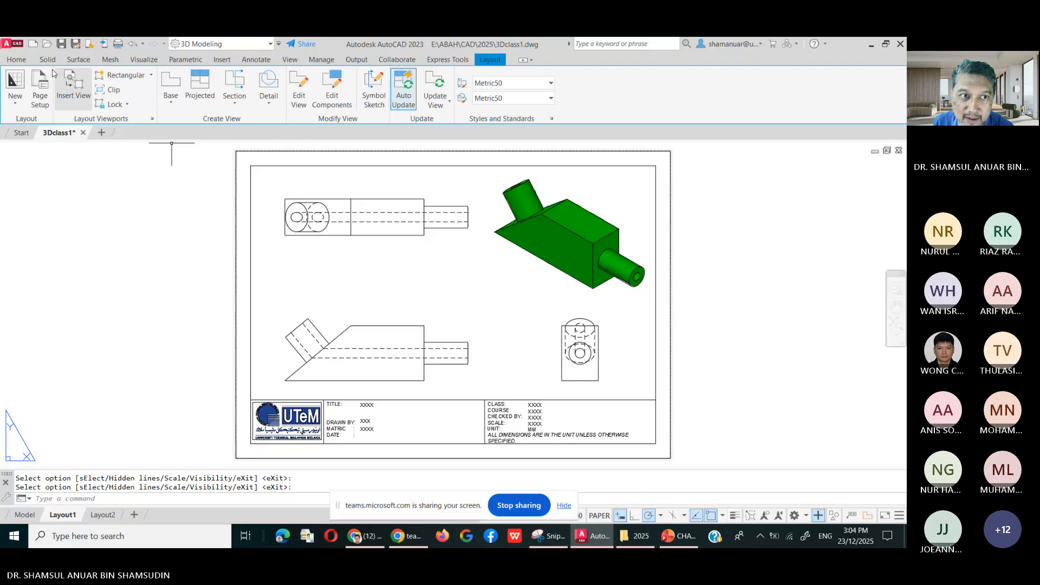
Add a horizontal linear dimension along the full bottom edge of the block in the base view, placed just below it.
left_click(16, 60)
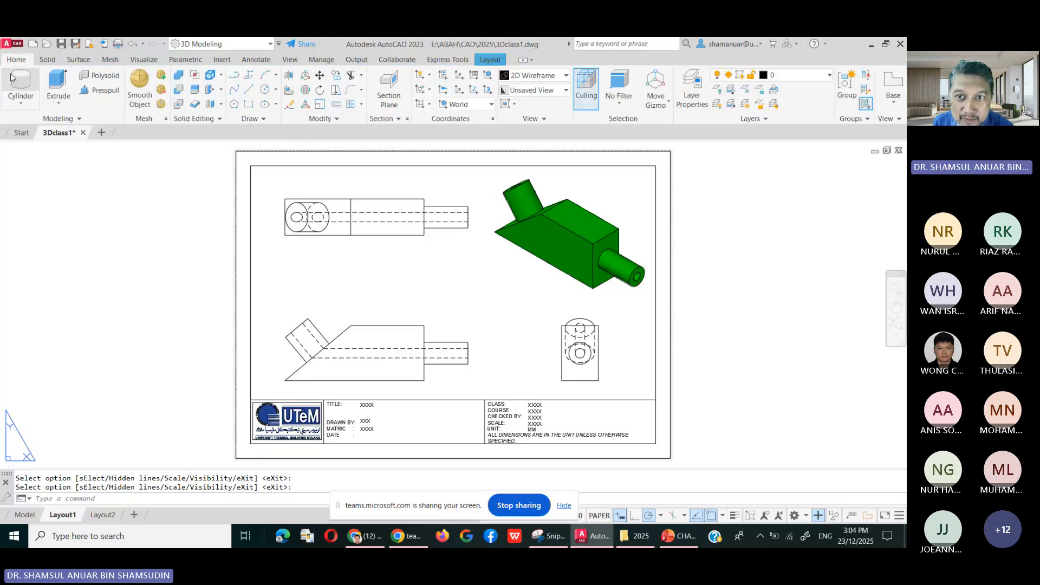
left_click(256, 59)
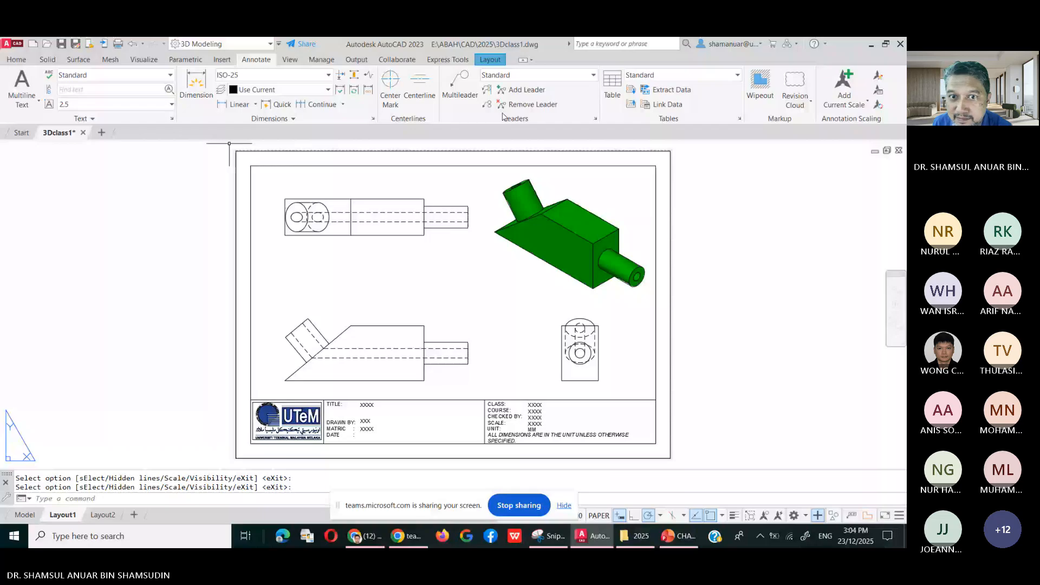
left_click(239, 105)
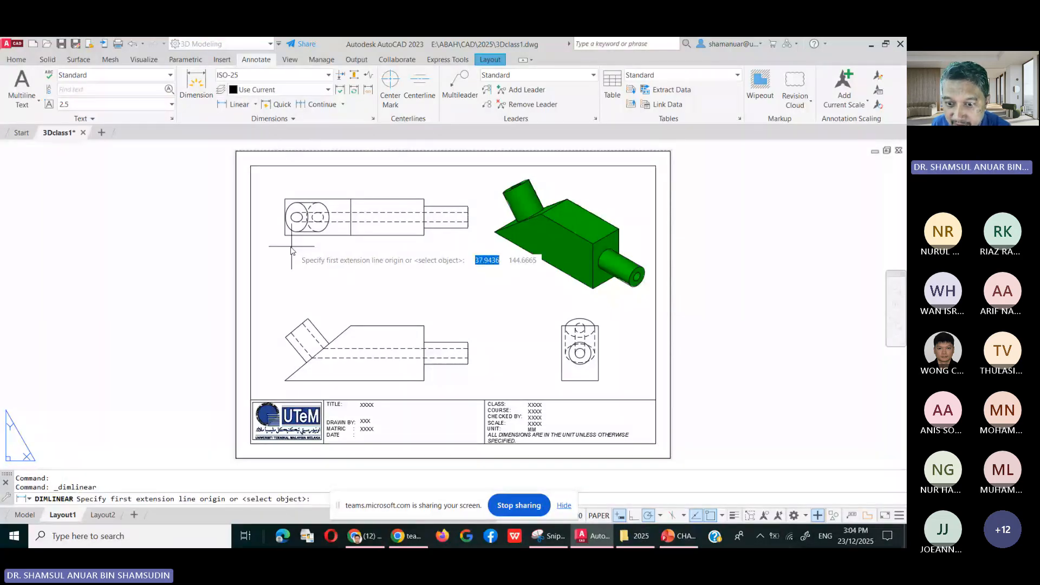
left_click(293, 380)
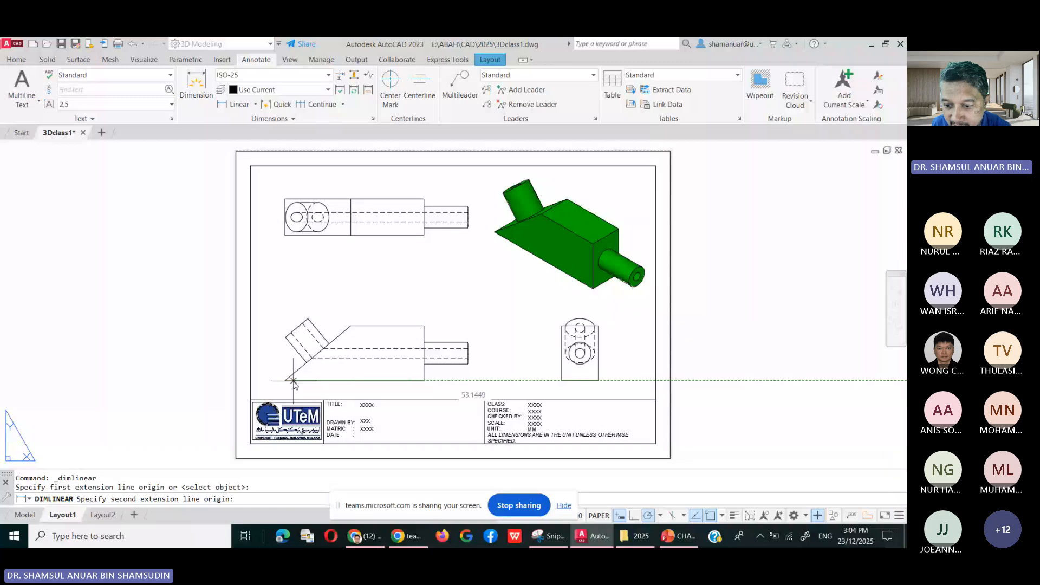
left_click(425, 381)
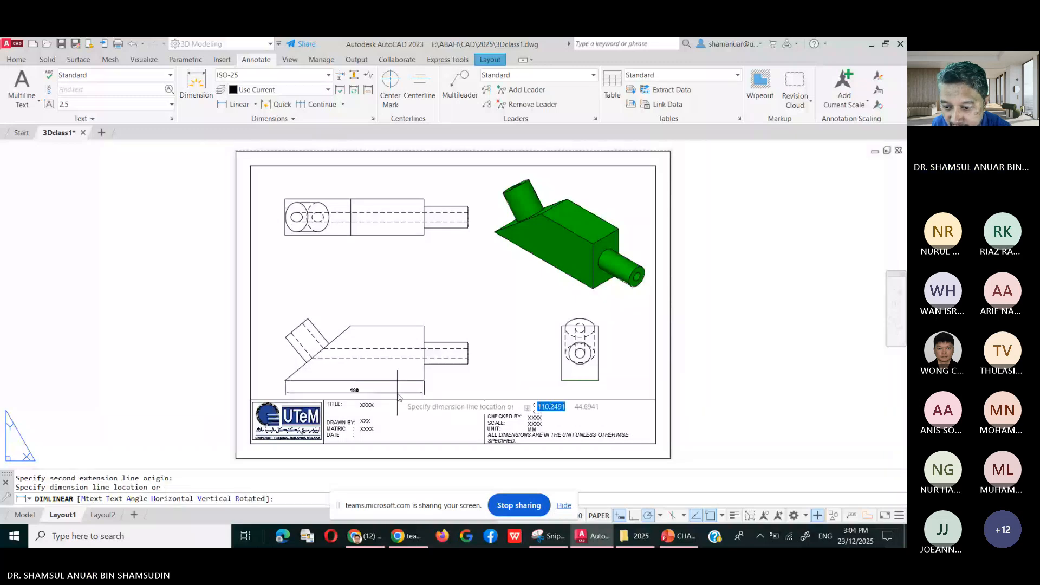
left_click(380, 392)
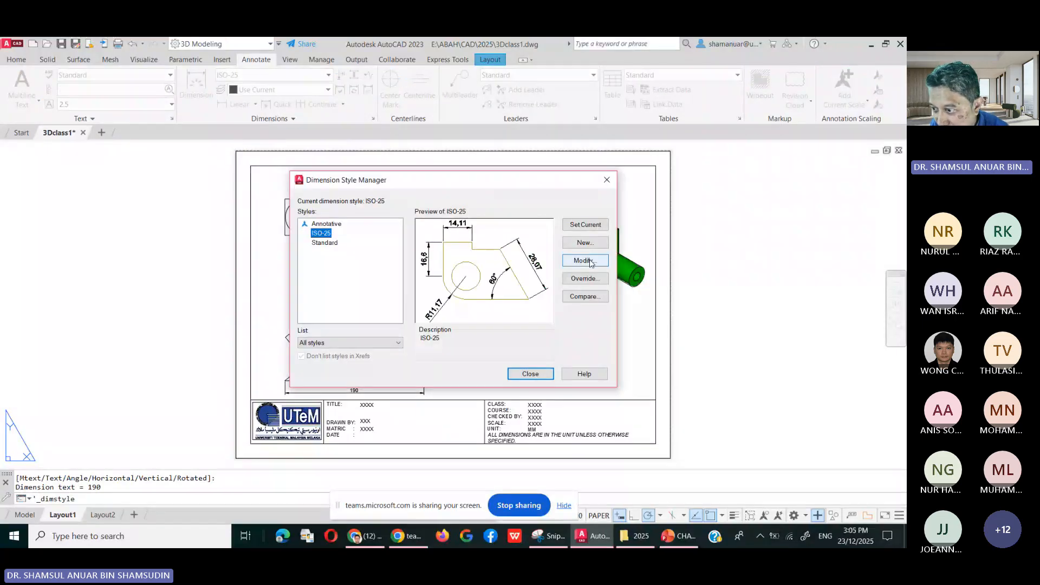
Modify the ISO-25 dimension style to use a period as its decimal separator.
left_click(590, 262)
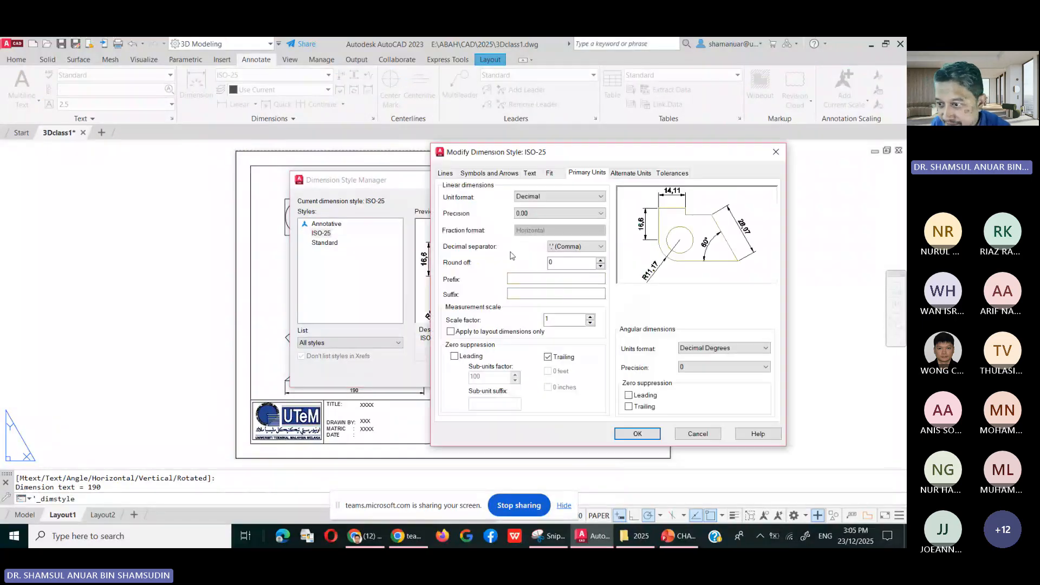
left_click(574, 247)
left_click(581, 256)
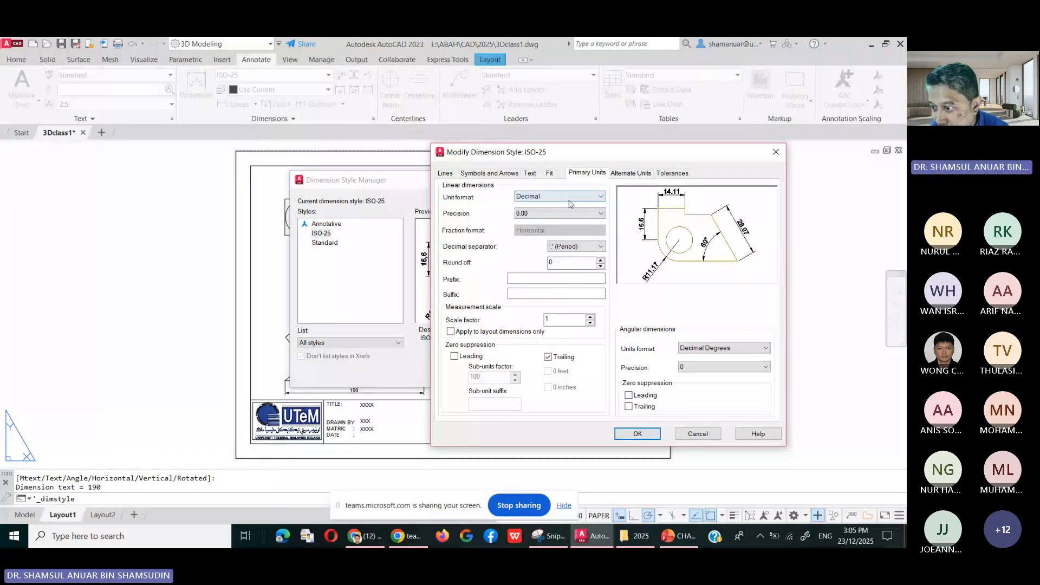
Set the ISO-25 dimension text to Centered vertical placement and Horizontal alignment, apply the changes and close the style manager.
left_click(529, 173)
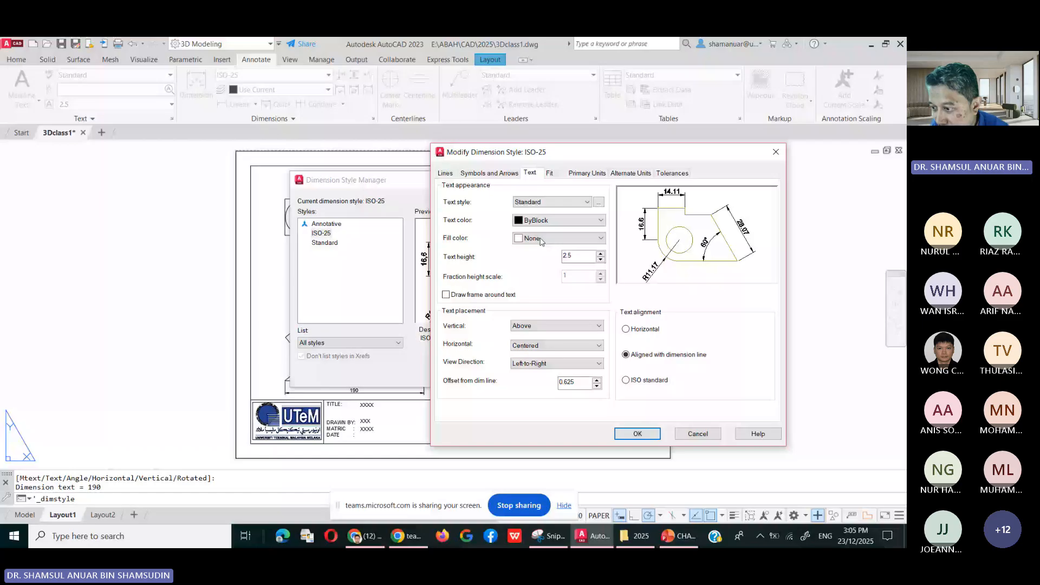
left_click(558, 326)
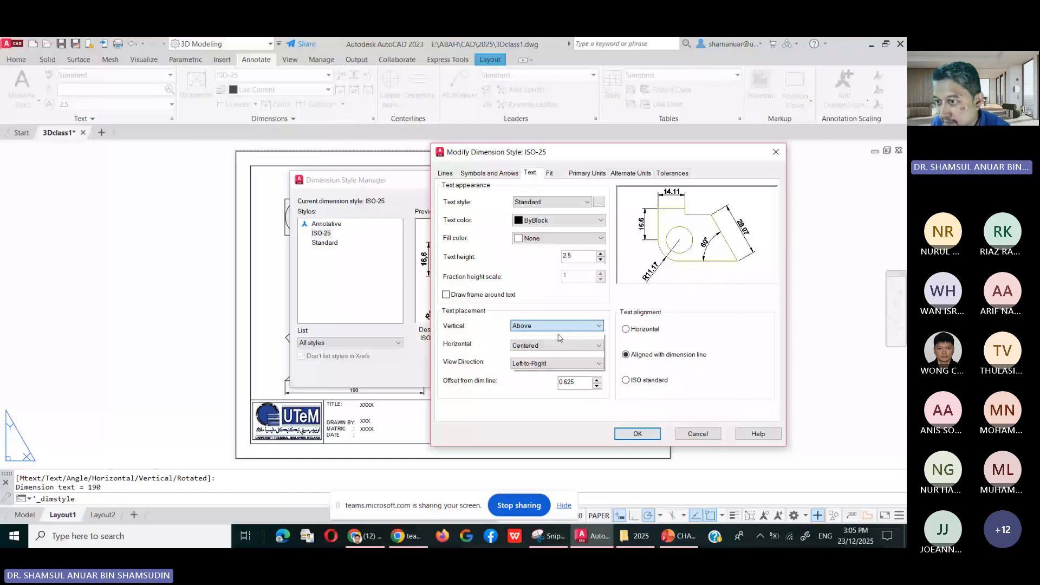
left_click(560, 337)
left_click(626, 329)
left_click(490, 173)
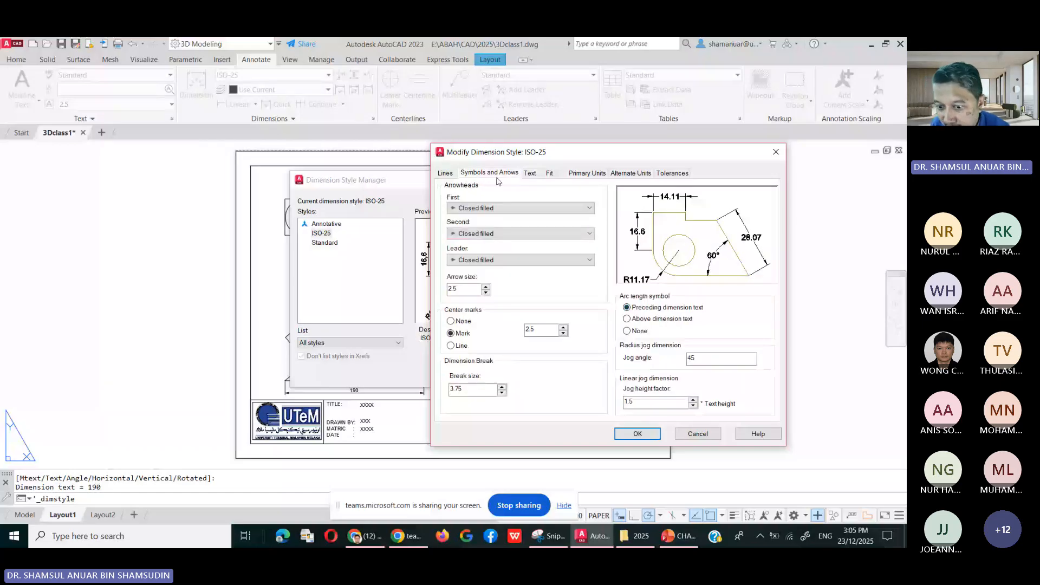
left_click(698, 434)
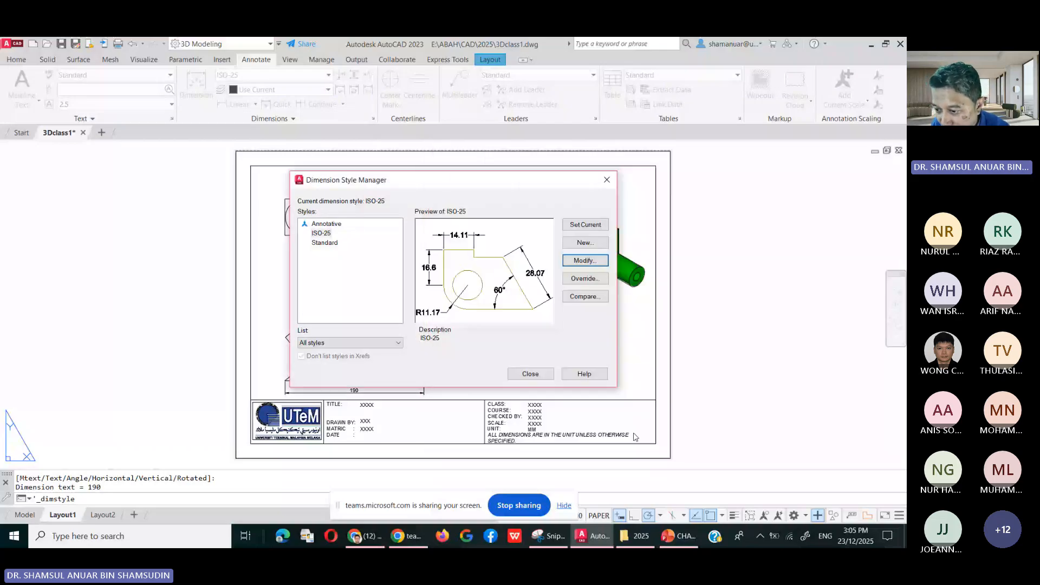
left_click(531, 375)
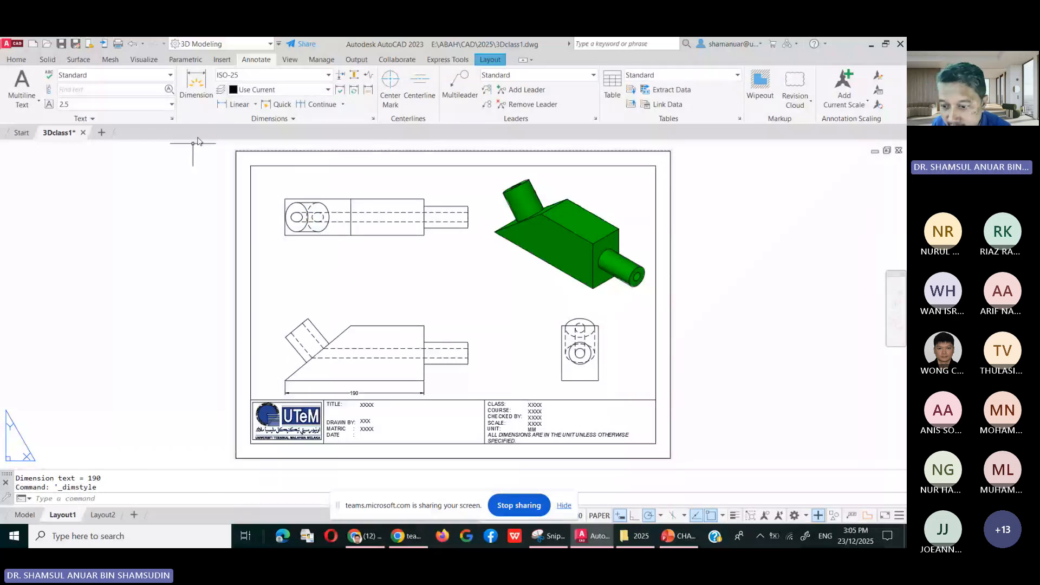
Add a linear dimension for the horizontal cylinder's length in the base view, in line with the block's length dimension.
left_click(236, 104)
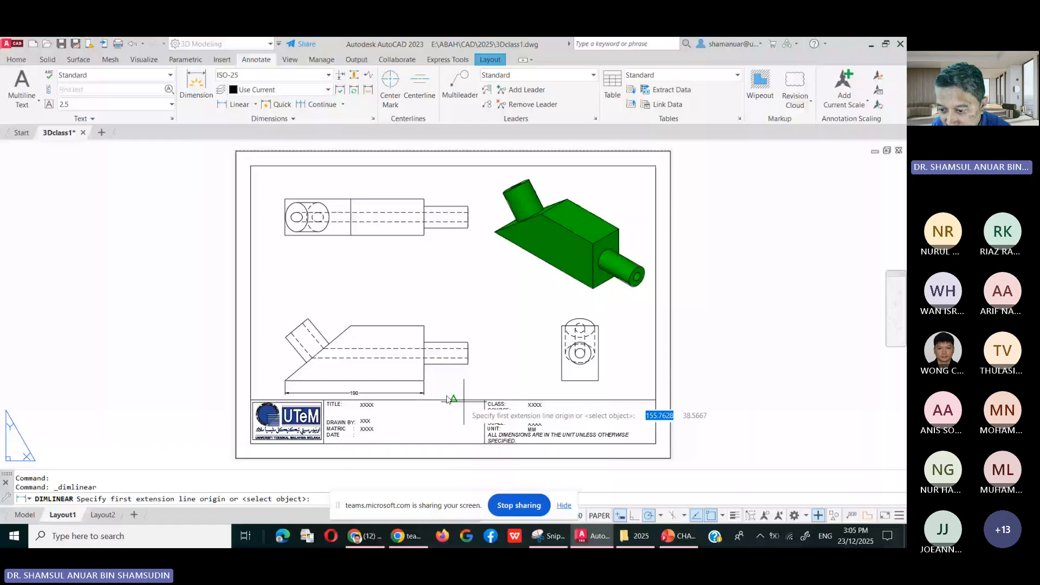
left_click(468, 363)
left_click(424, 363)
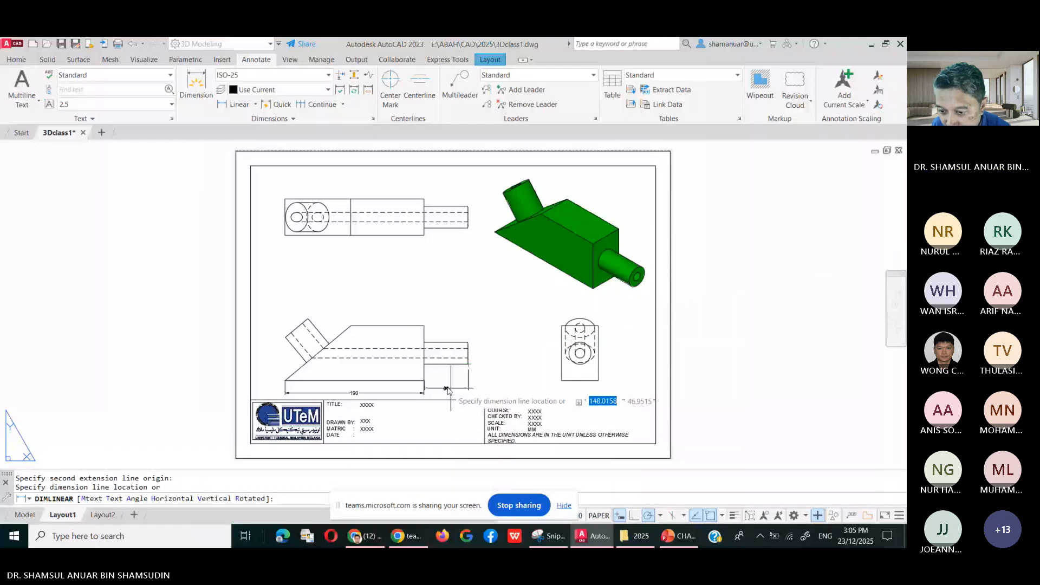
left_click(447, 391)
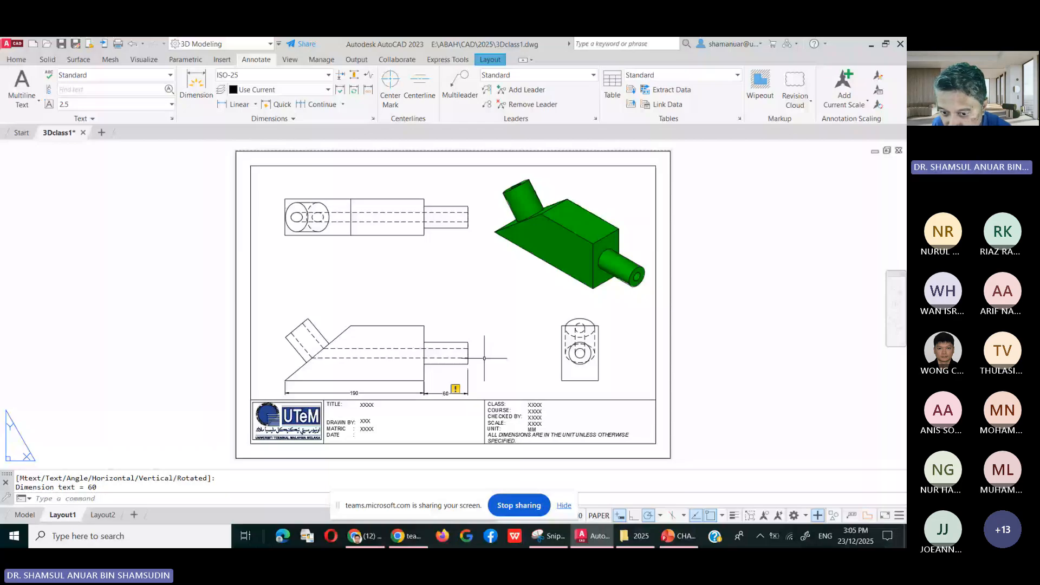
Reassociate the horizontal cylinder's length dimension, attaching its second extension line to the lower corner of the cylinder's free end.
scroll(476, 383, "up", 6)
left_click(374, 419)
left_click(433, 361)
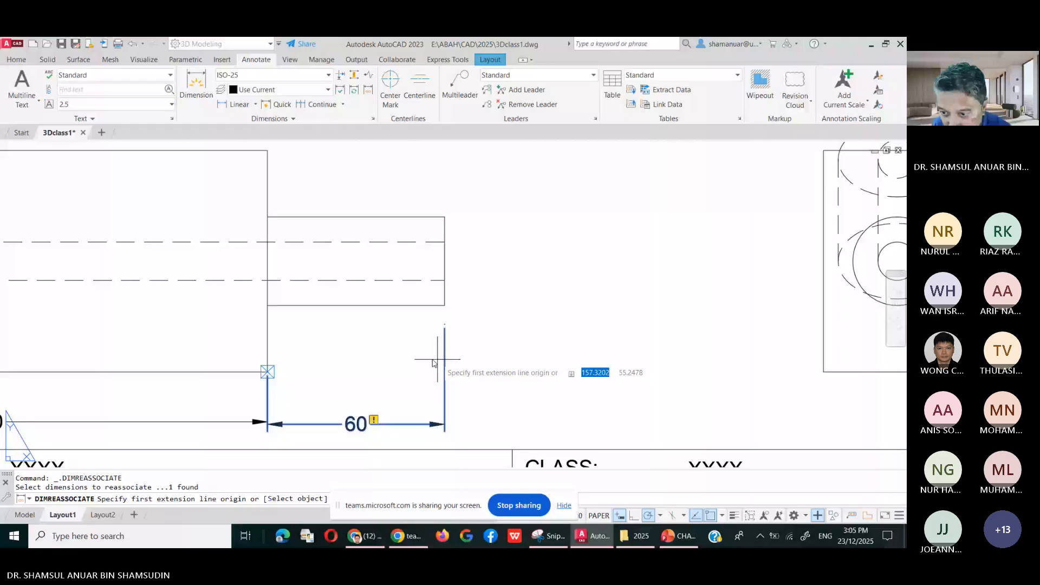
key("Return")
left_click(443, 305)
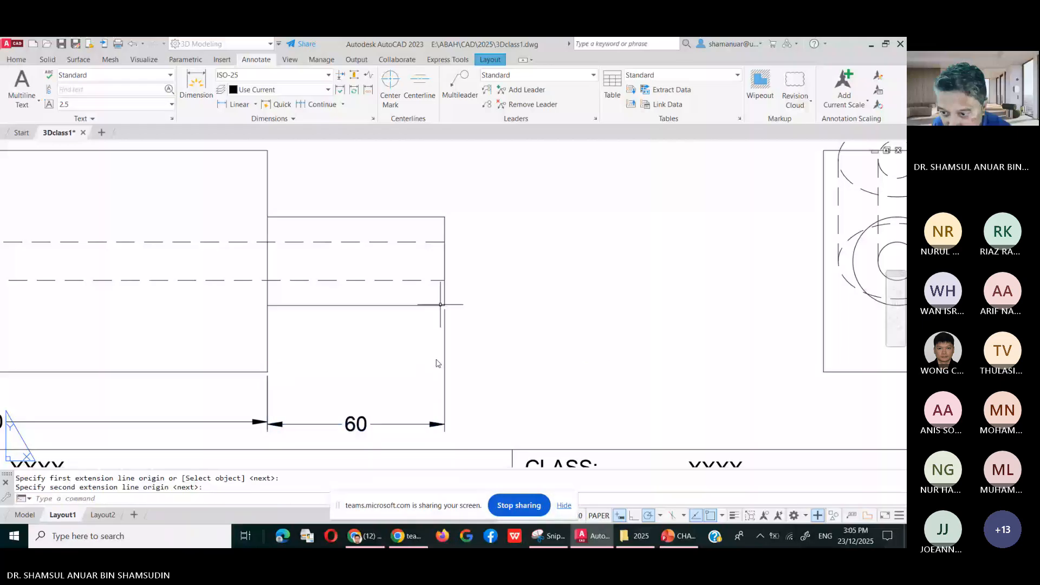
scroll(533, 347, "down", 3)
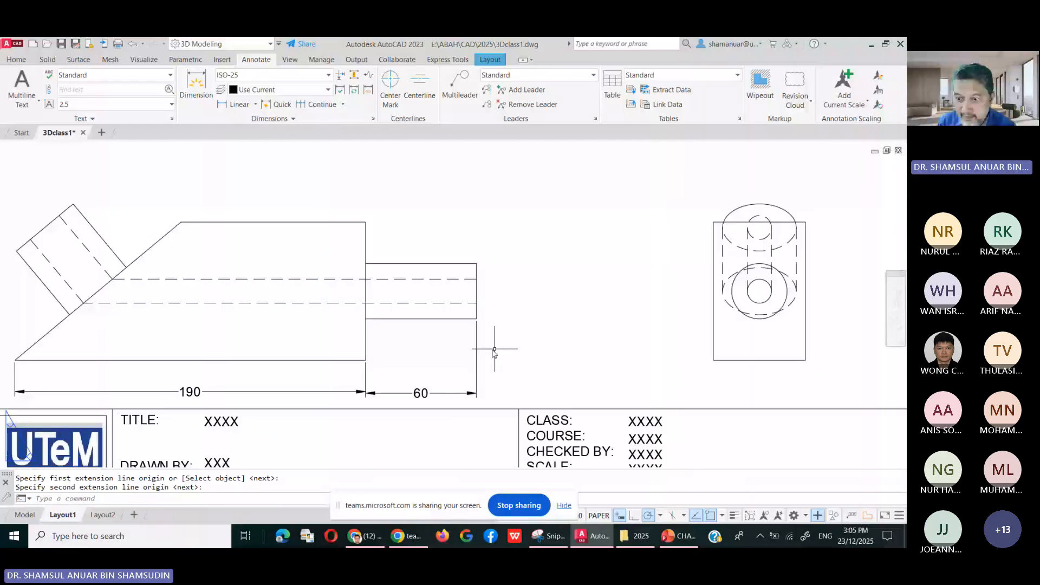
scroll(515, 347, "down", 2)
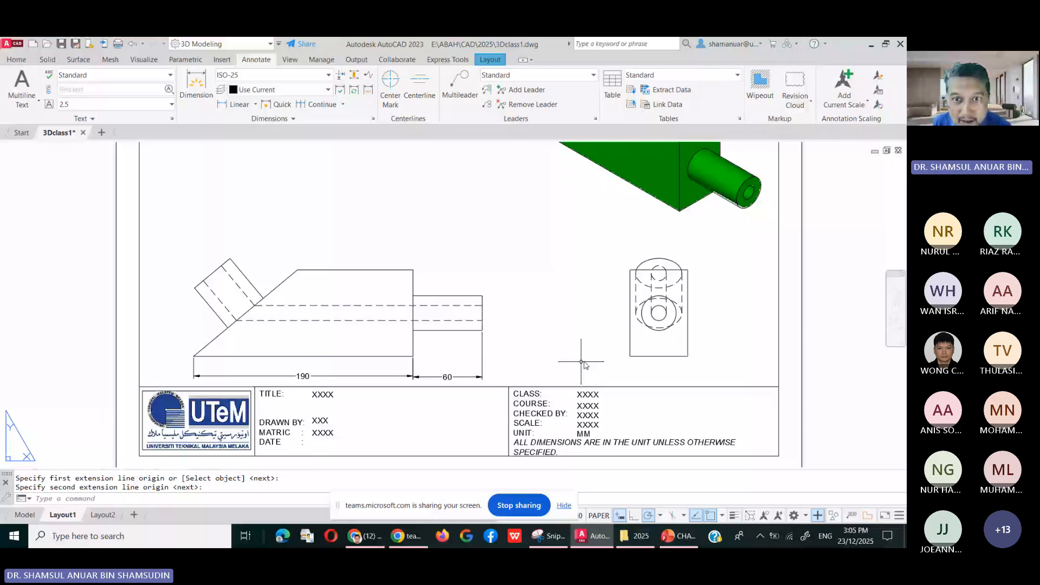
Add a diameter dimension to the cylinder's outer circle in the side view, with its text outside the lower-left corner.
left_click(257, 104)
left_click(250, 241)
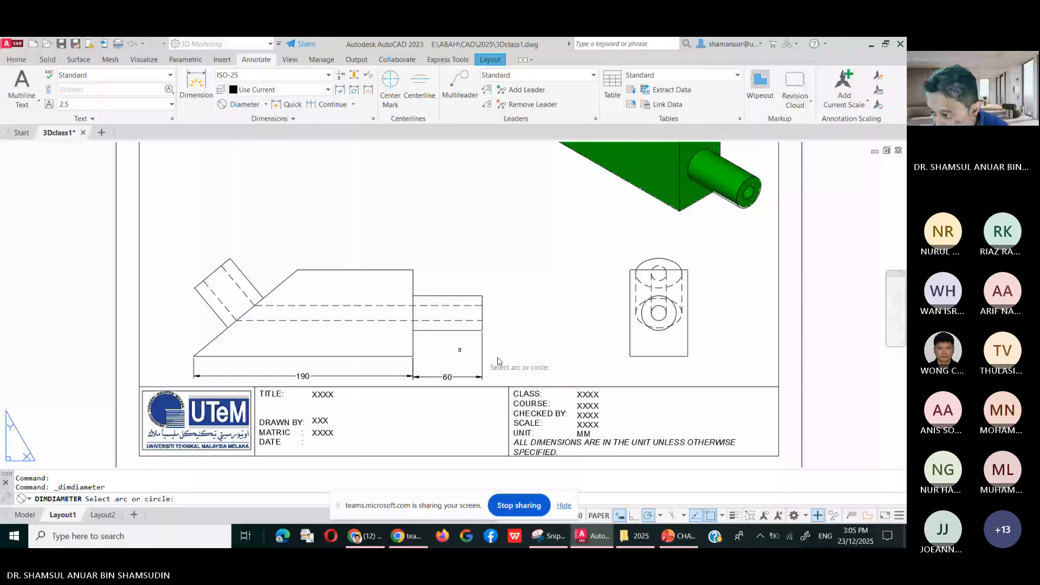
left_click(642, 317)
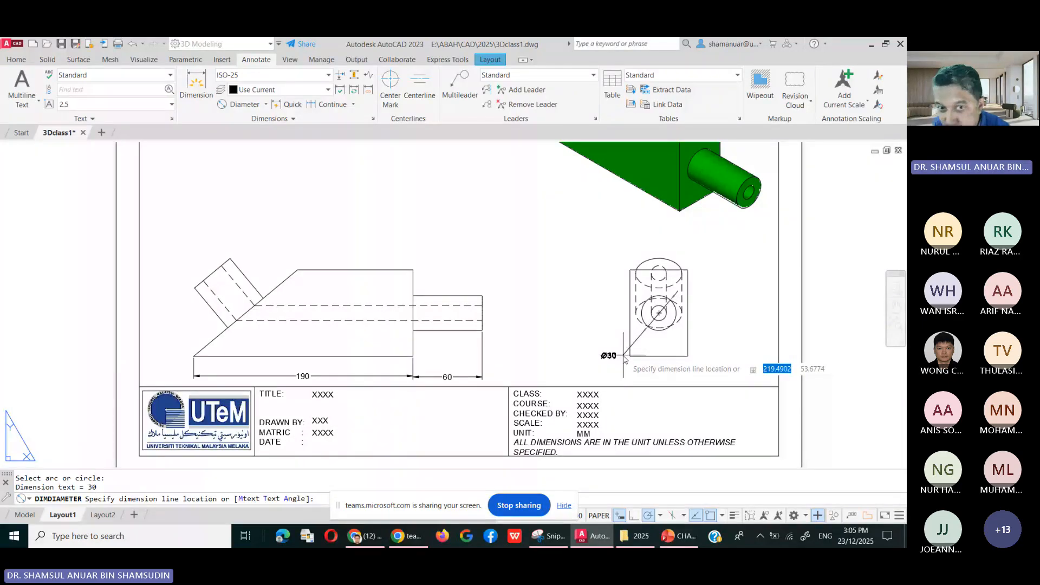
left_click(625, 358)
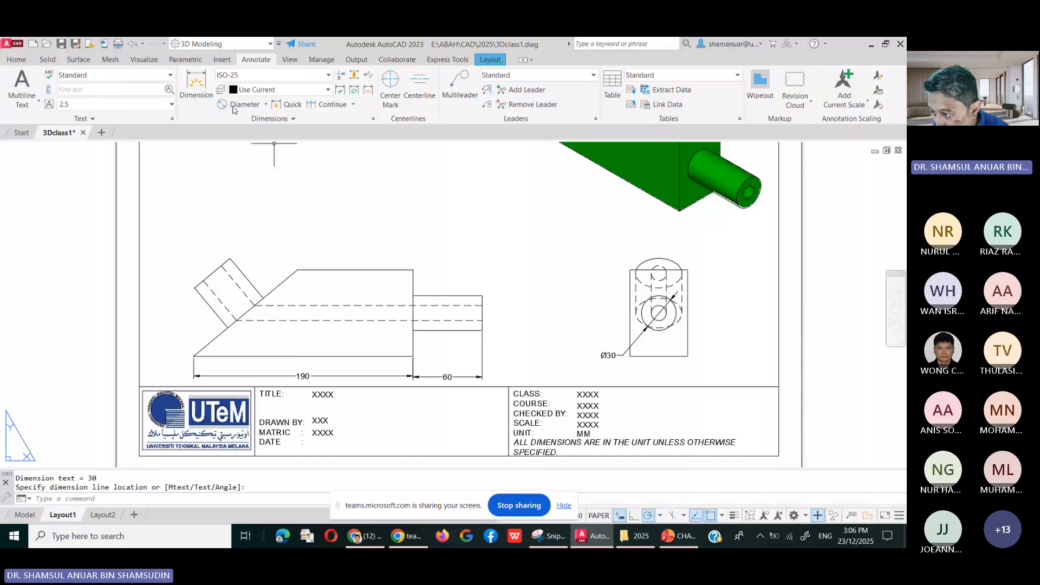
Add a diameter dimension to the hole's inner circle in the side view, with its text outside the lower-right corner.
left_click(237, 105)
left_click(666, 320)
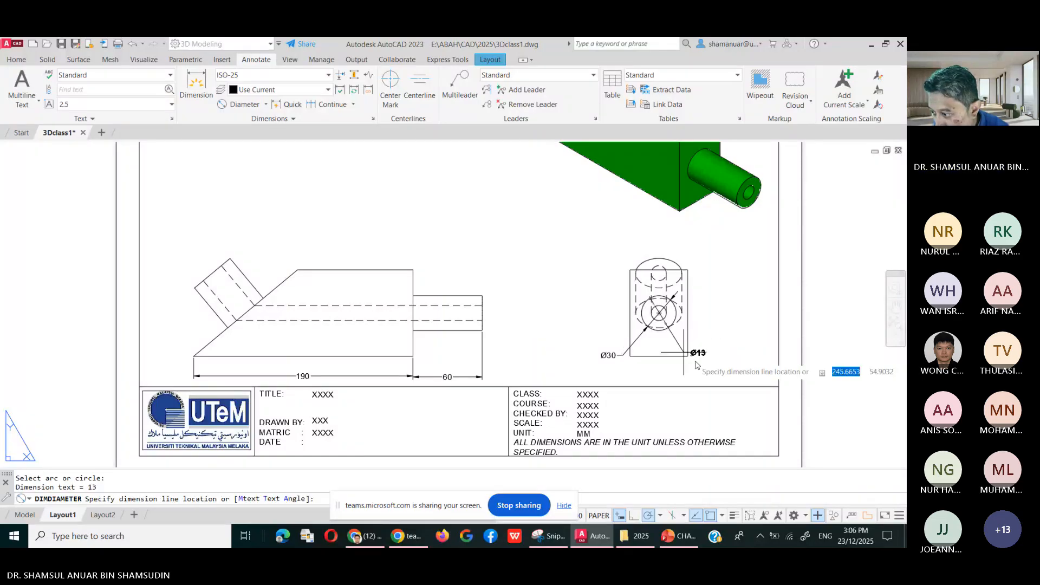
left_click(706, 361)
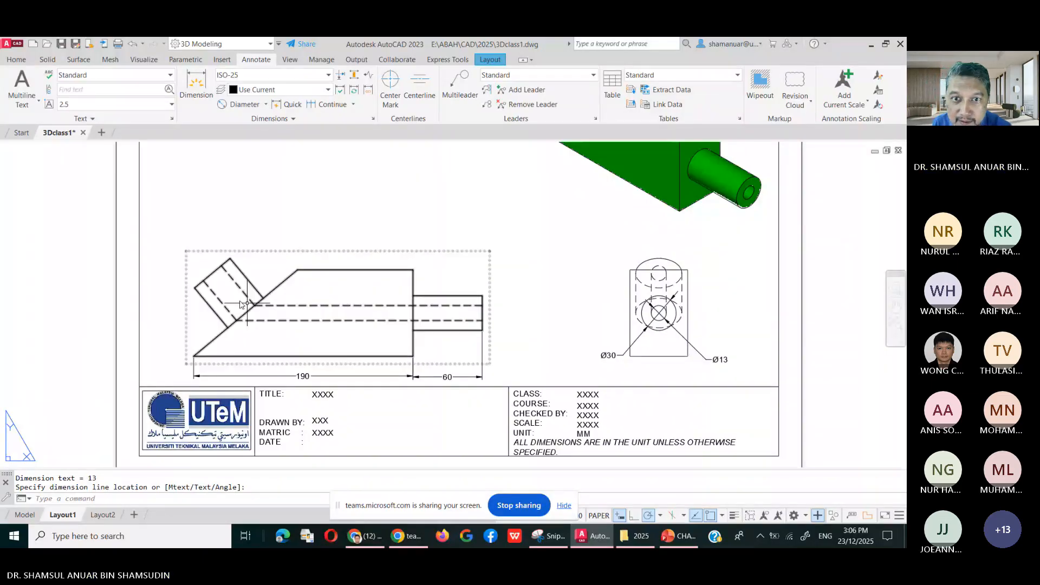
left_click(245, 104)
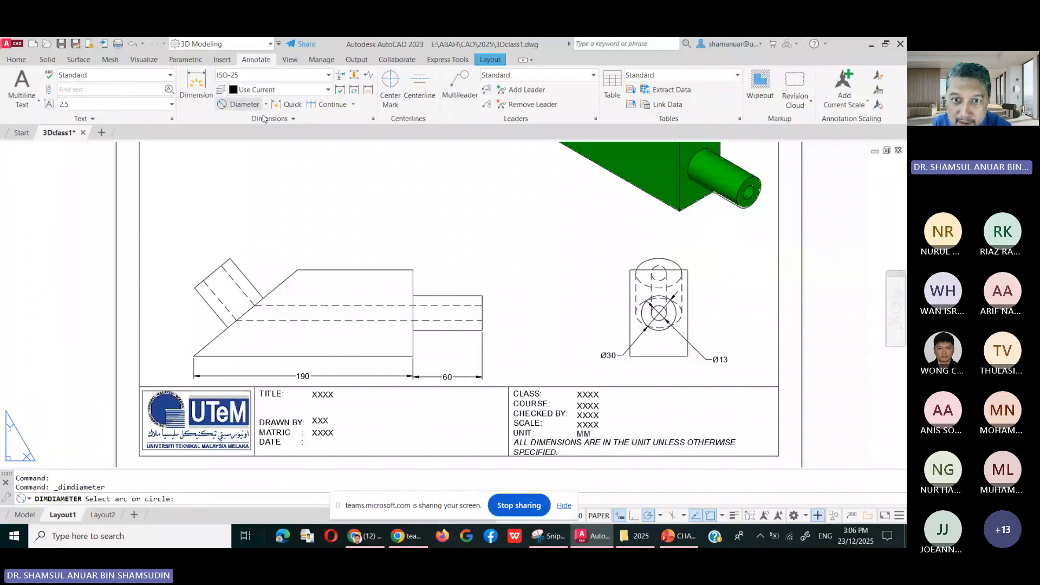
left_click(266, 104)
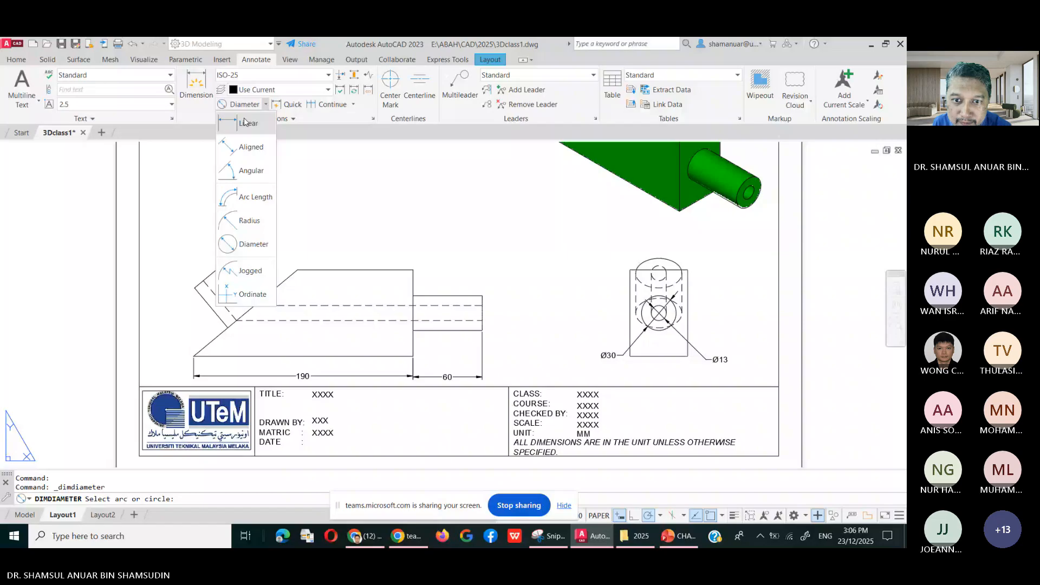
left_click(248, 145)
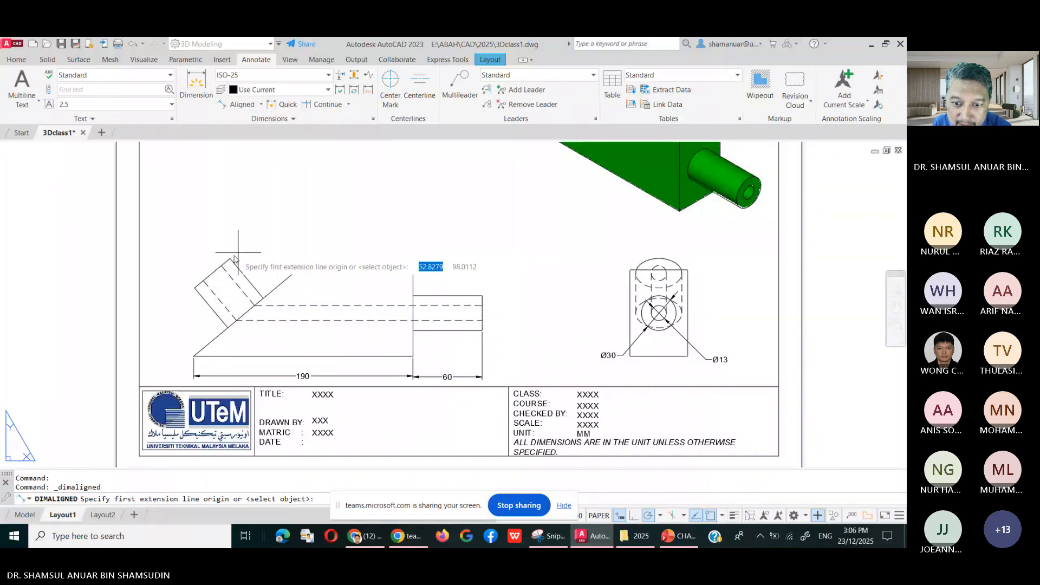
left_click(234, 259)
left_click(263, 297)
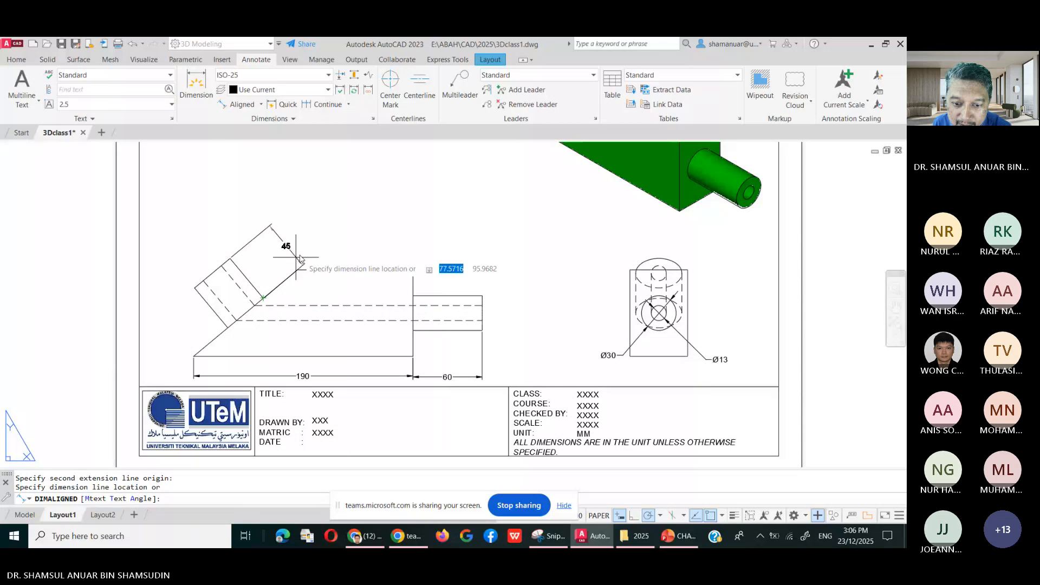
key("Escape")
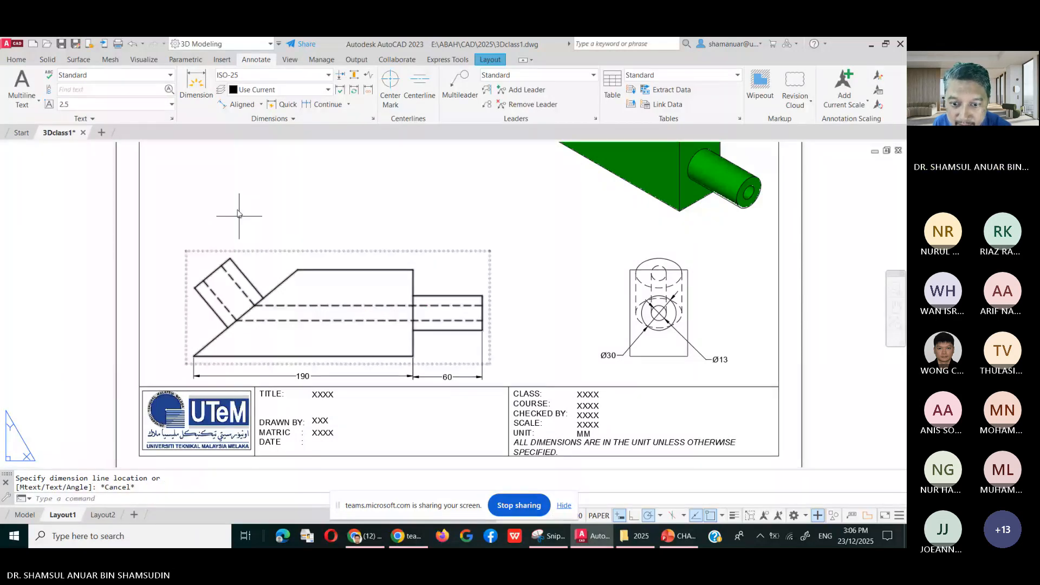
Add an aligned dimension for the inclined cylinder's length along its upper edge in the base view.
key("Return")
left_click(232, 259)
left_click(263, 297)
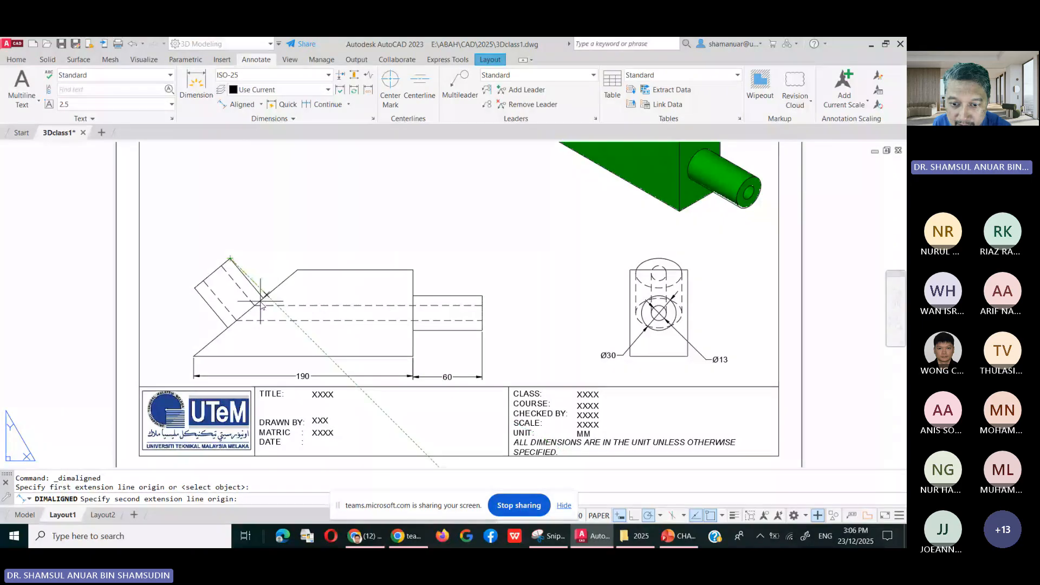
left_click(265, 275)
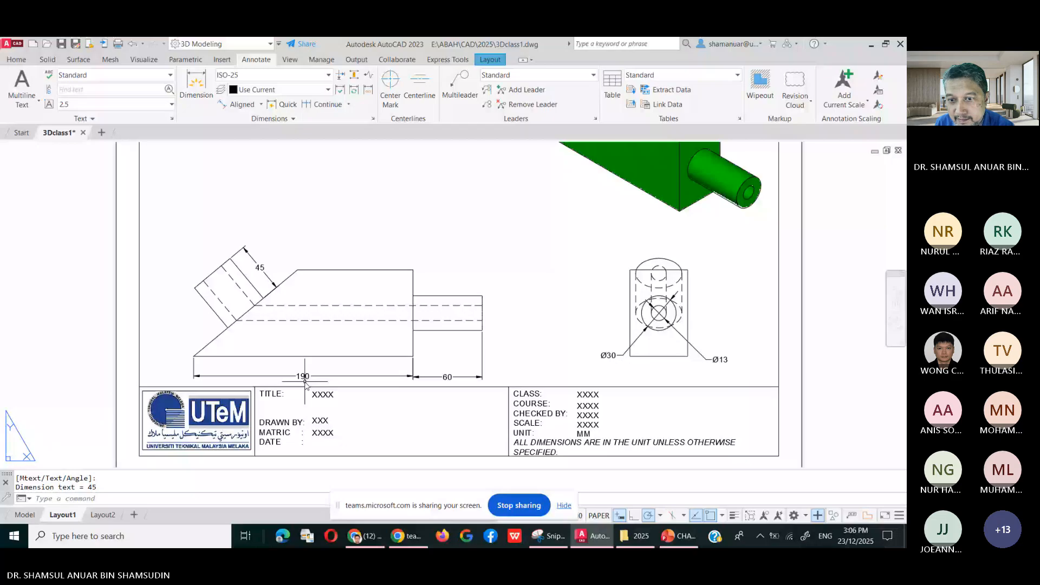
left_click(364, 307)
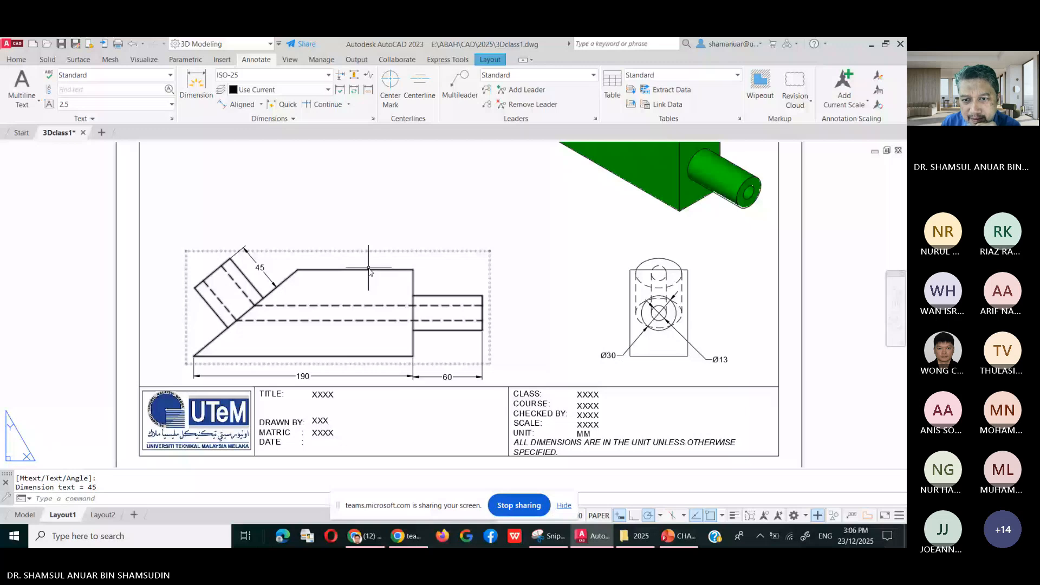
scroll(295, 235, "down", 2)
middle_click_drag(295, 235, 295, 309)
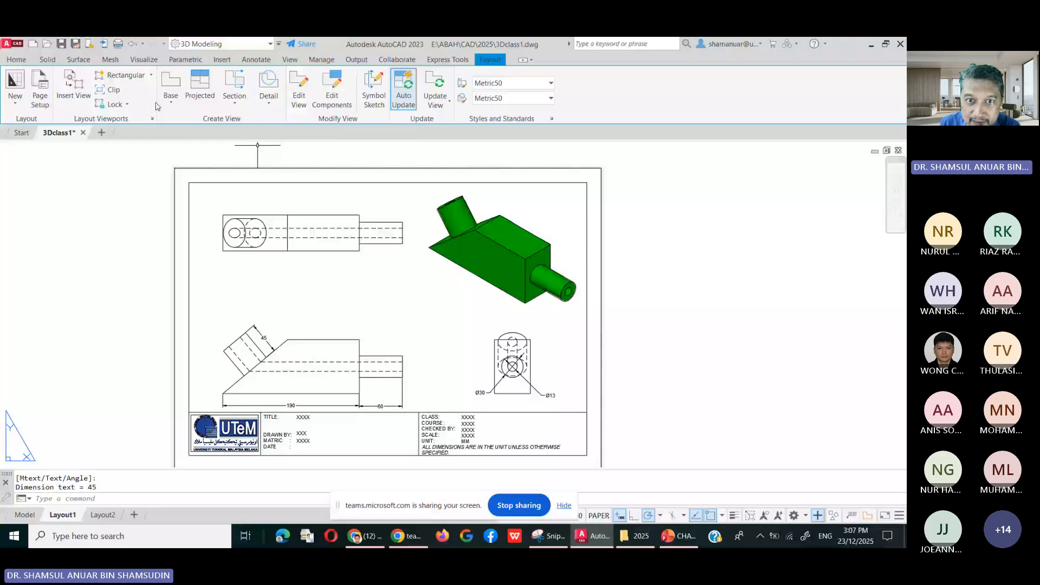
left_click(211, 92)
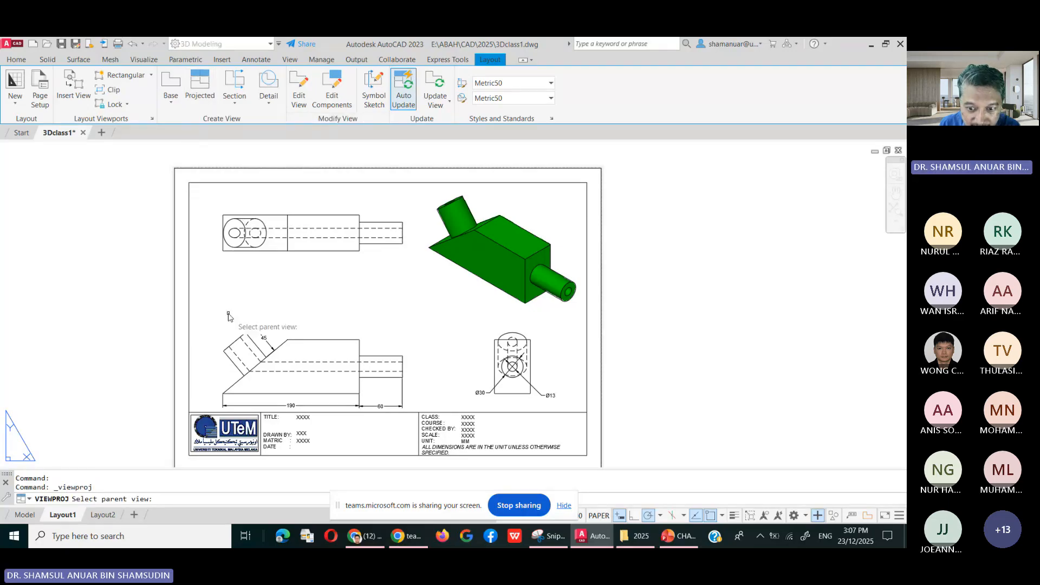
left_click(321, 329)
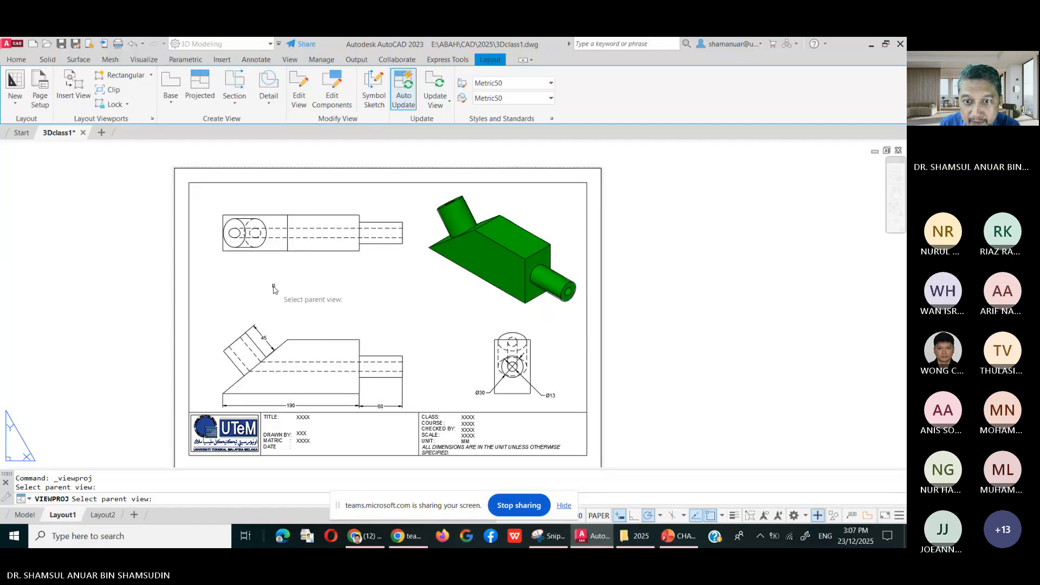
left_click(300, 339)
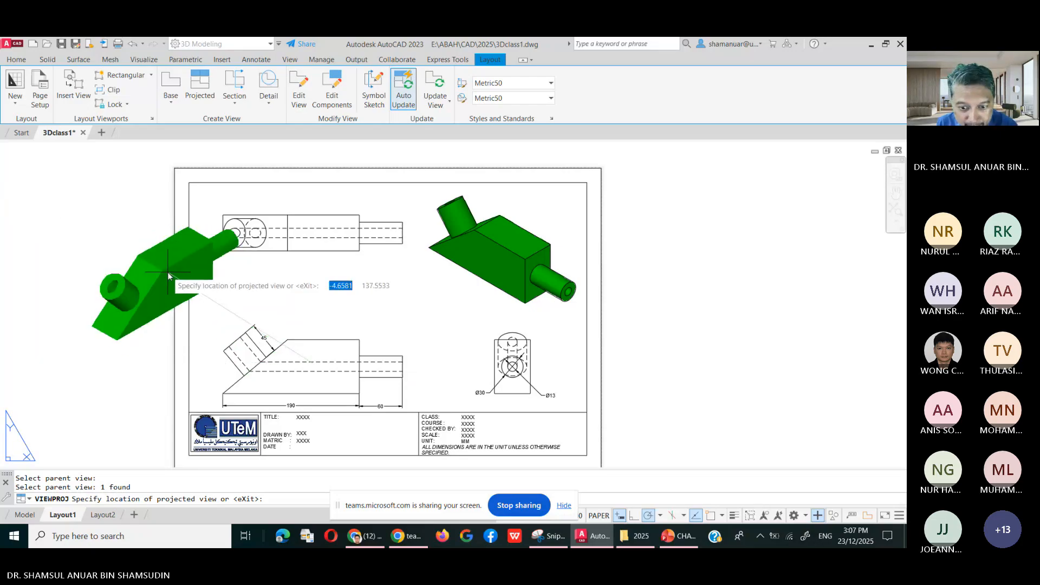
key("Escape")
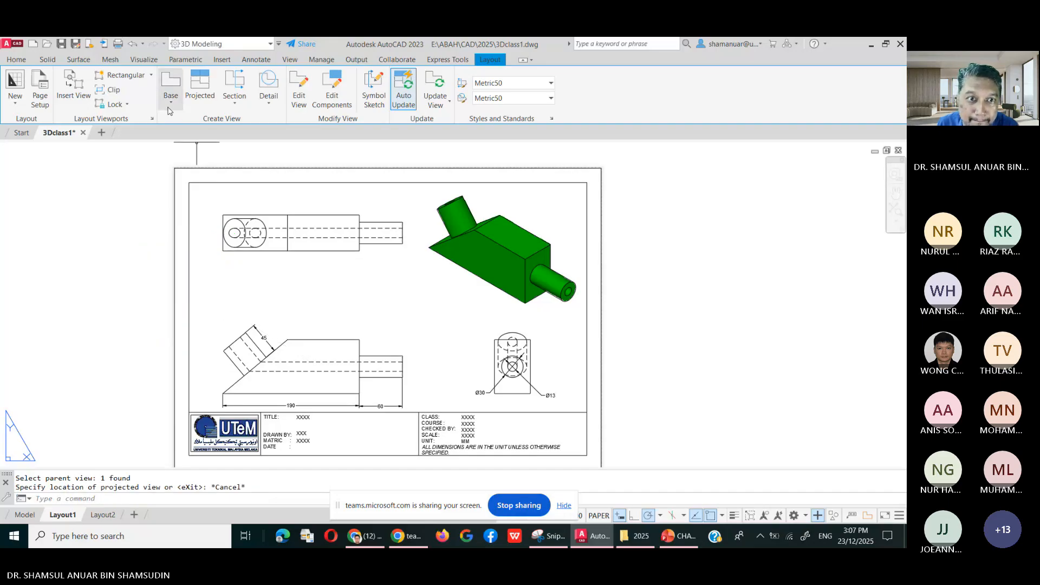
left_click(242, 105)
left_click(267, 105)
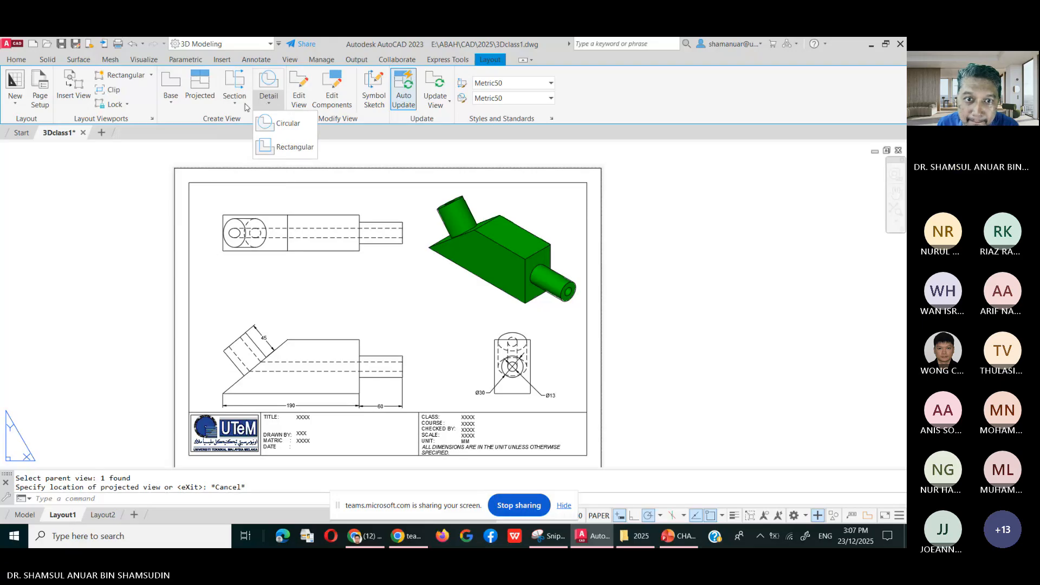
left_click(179, 103)
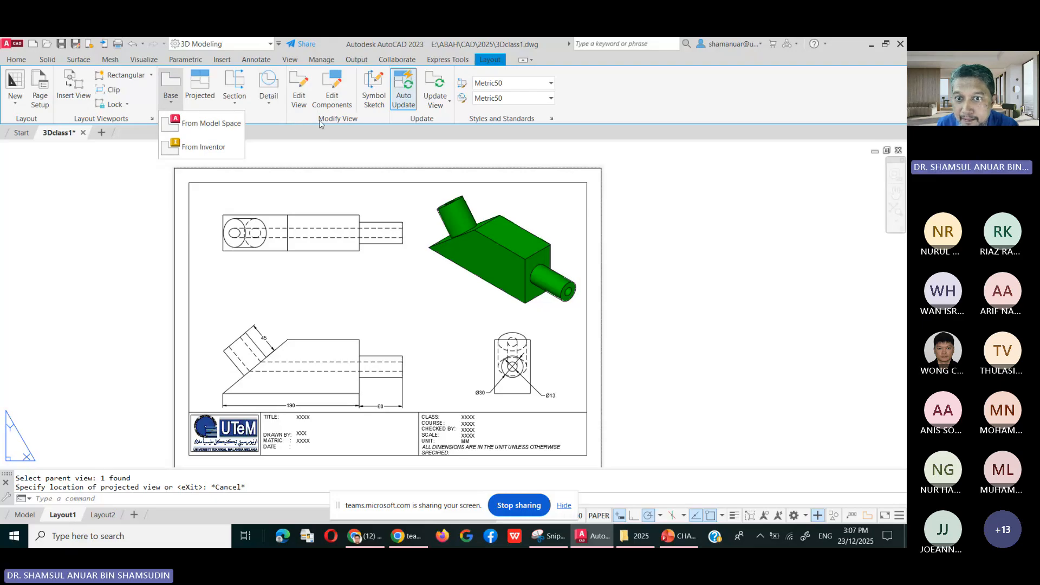
left_click(286, 134)
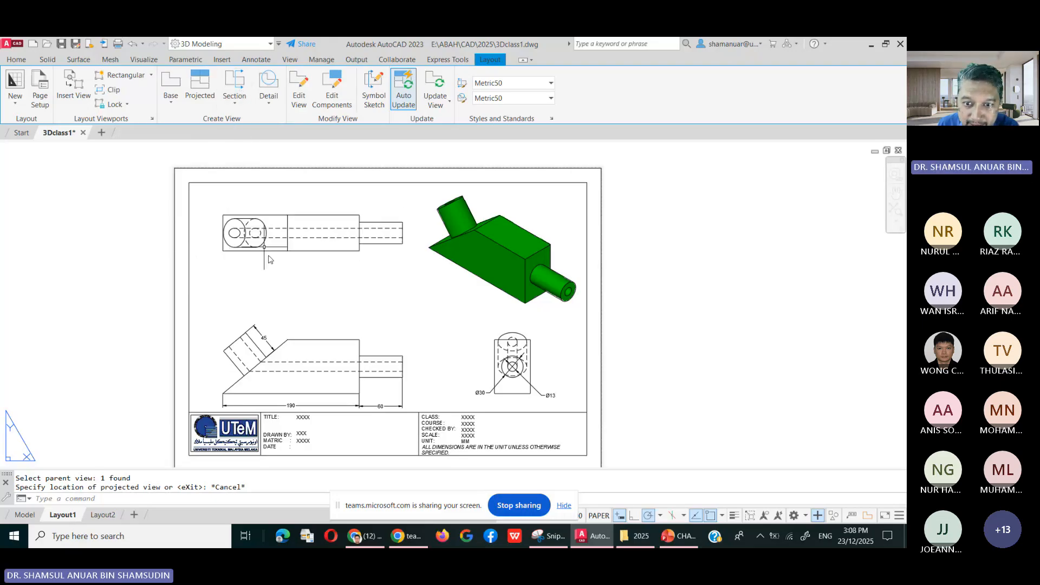
left_click(237, 102)
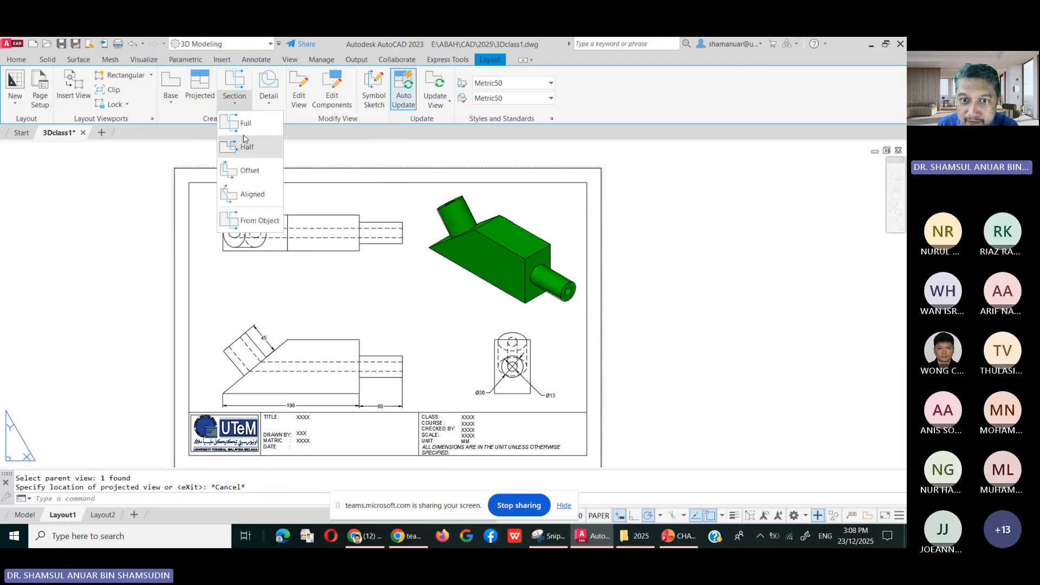
left_click(244, 124)
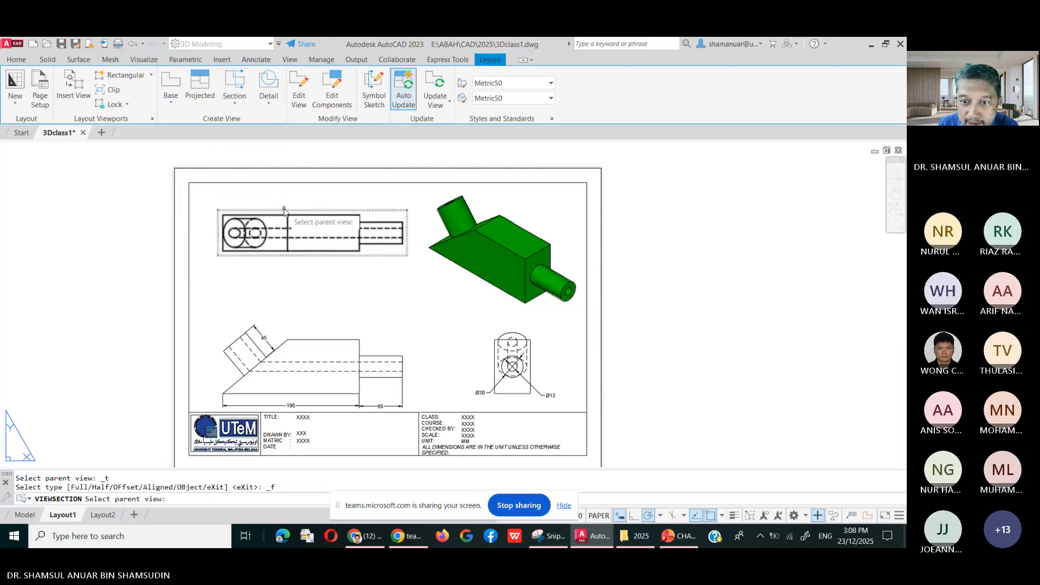
left_click(284, 211)
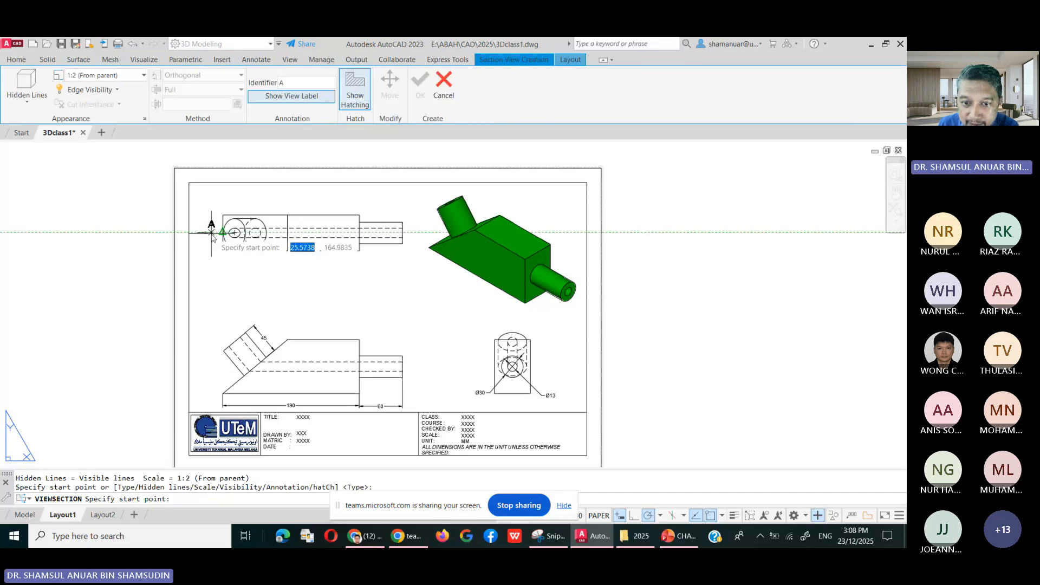
left_click(212, 233)
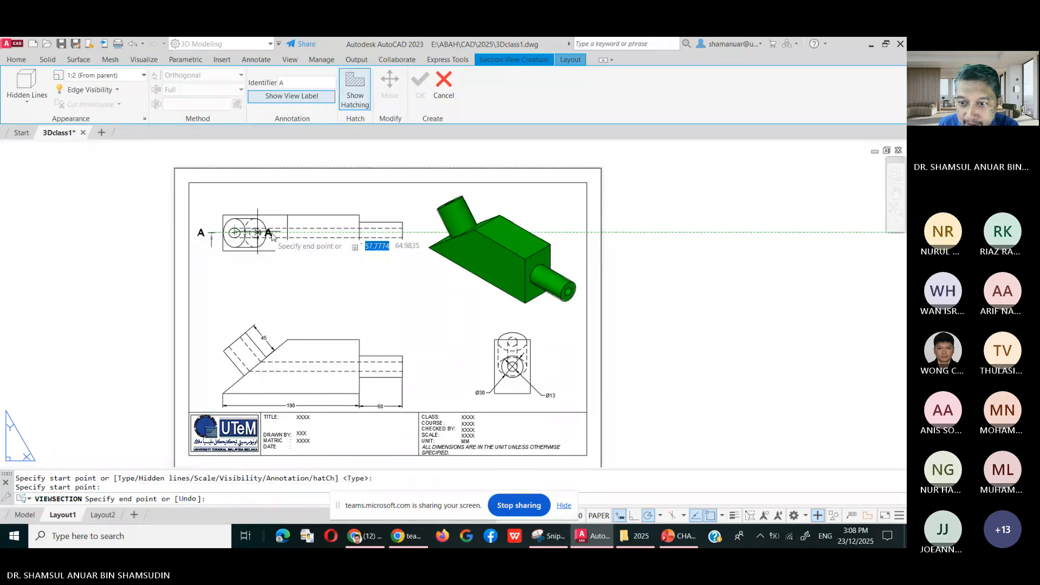
left_click(405, 234)
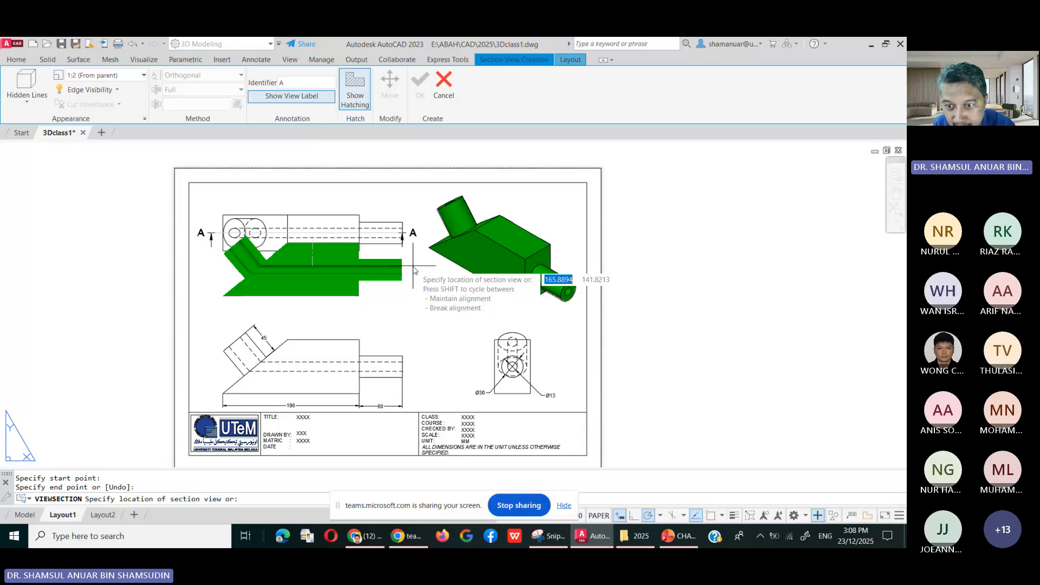
key("Escape")
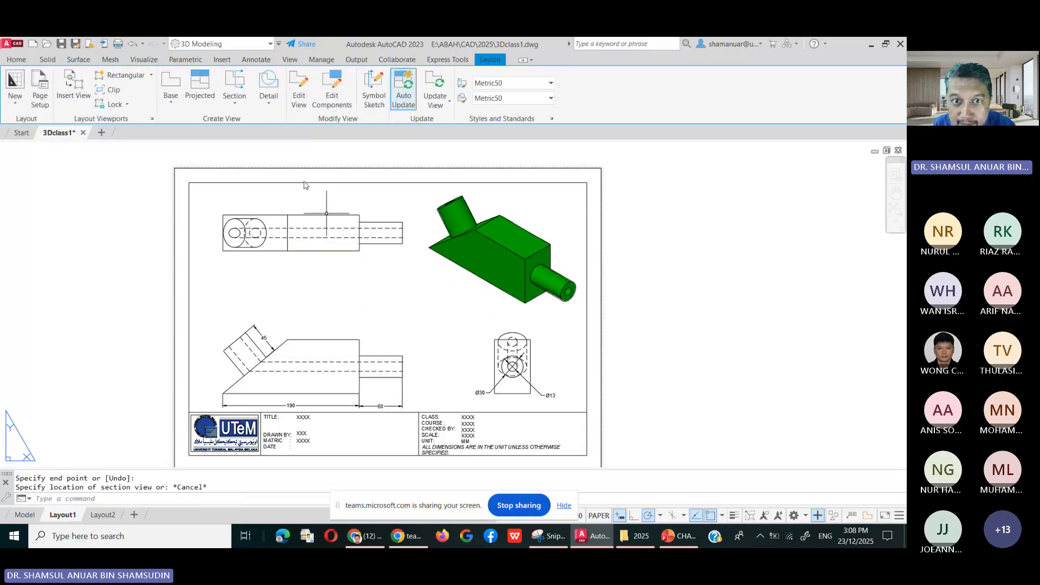
Create section view A-A from the top view, cutting along its horizontal centreline, and place it between the top and base views.
left_click(239, 98)
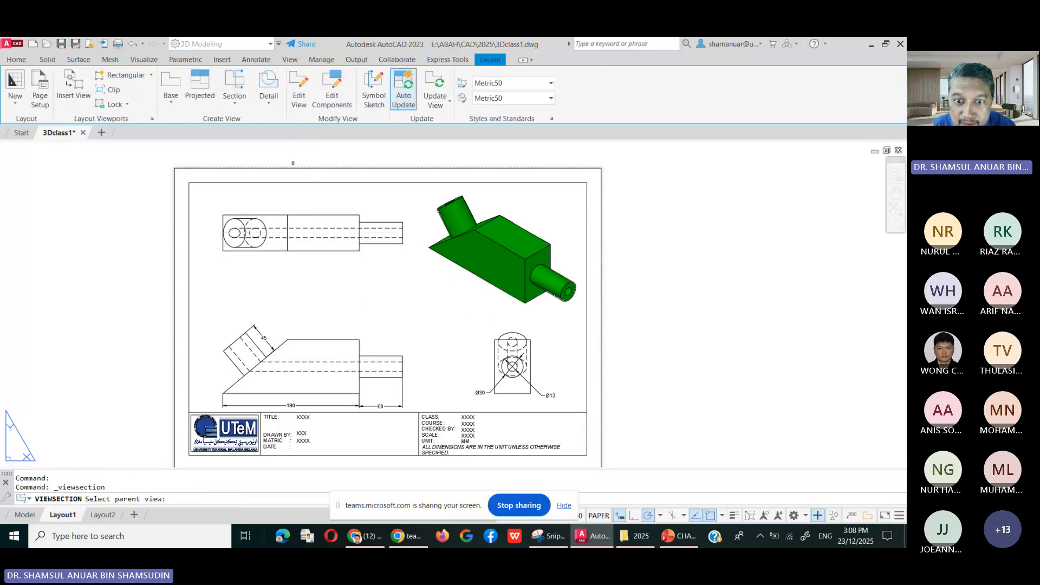
left_click(225, 237)
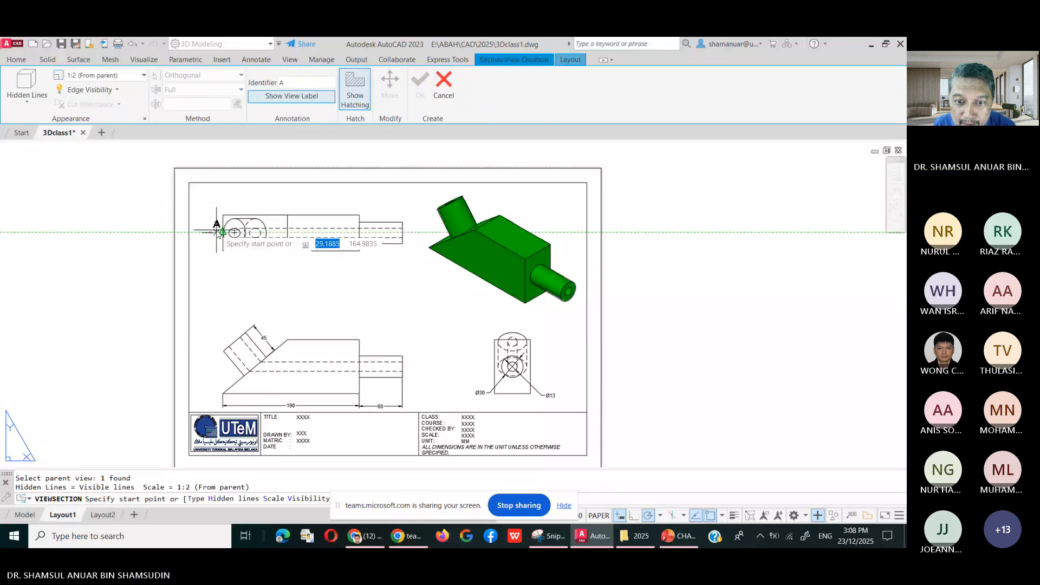
left_click(218, 233)
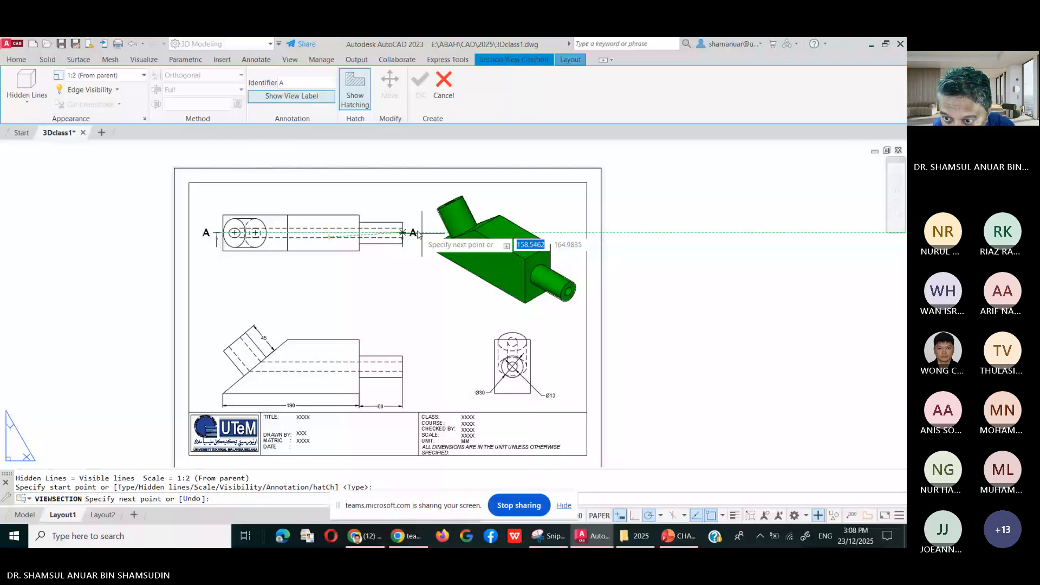
scroll(417, 234, "up", 4)
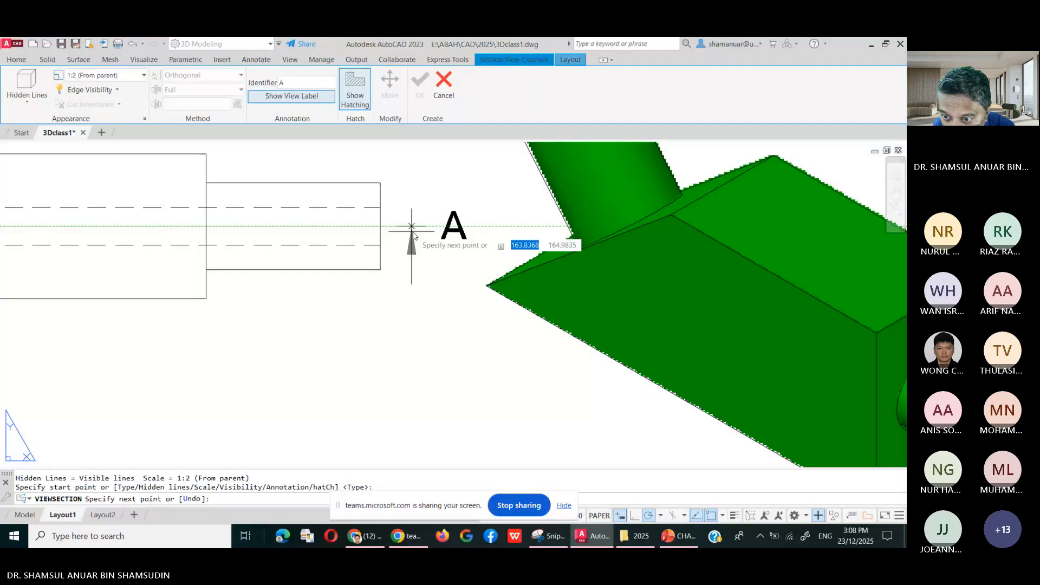
left_click(411, 227)
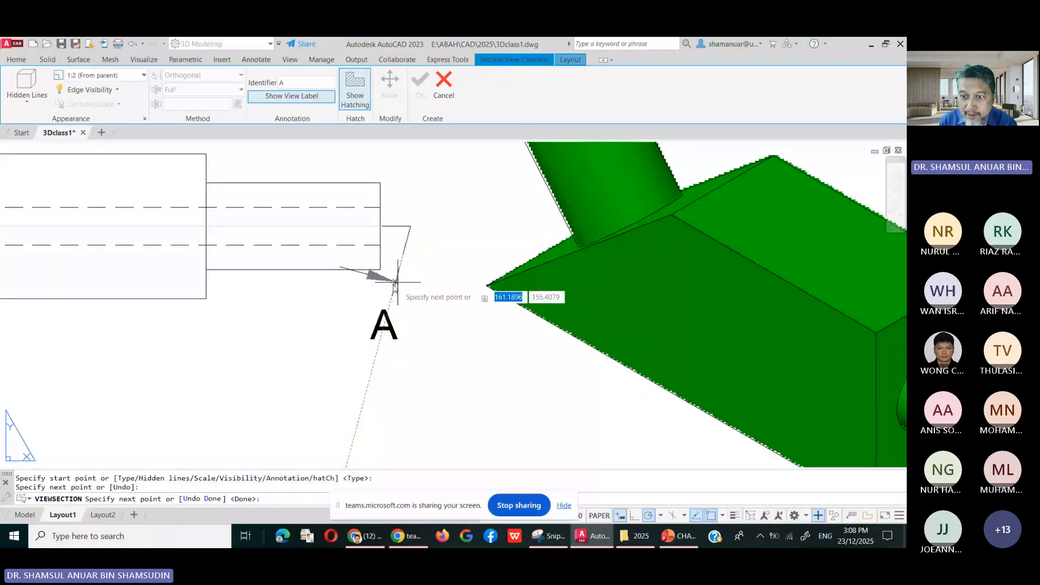
key("Return")
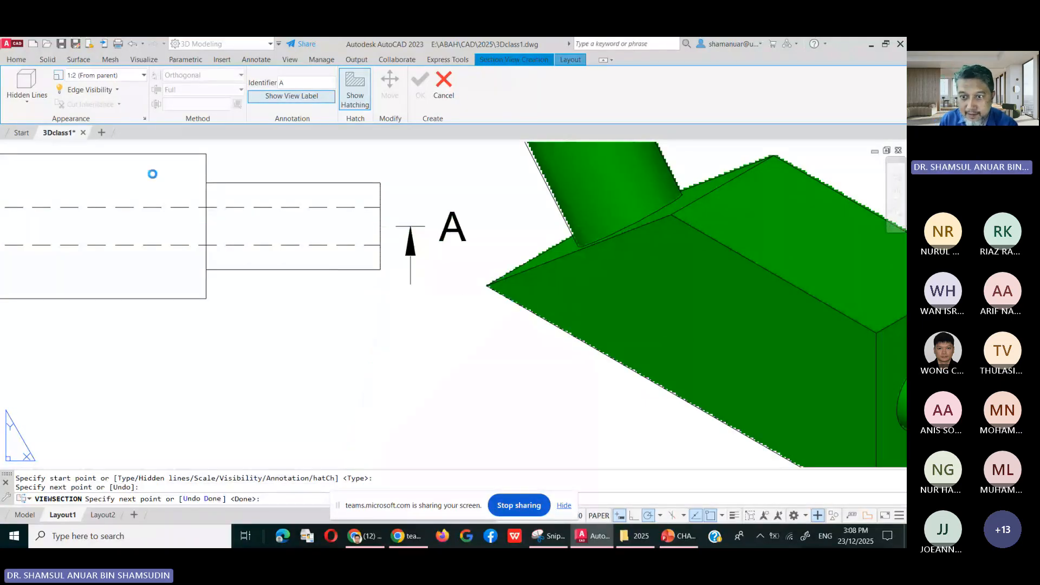
scroll(142, 181, "down", 5)
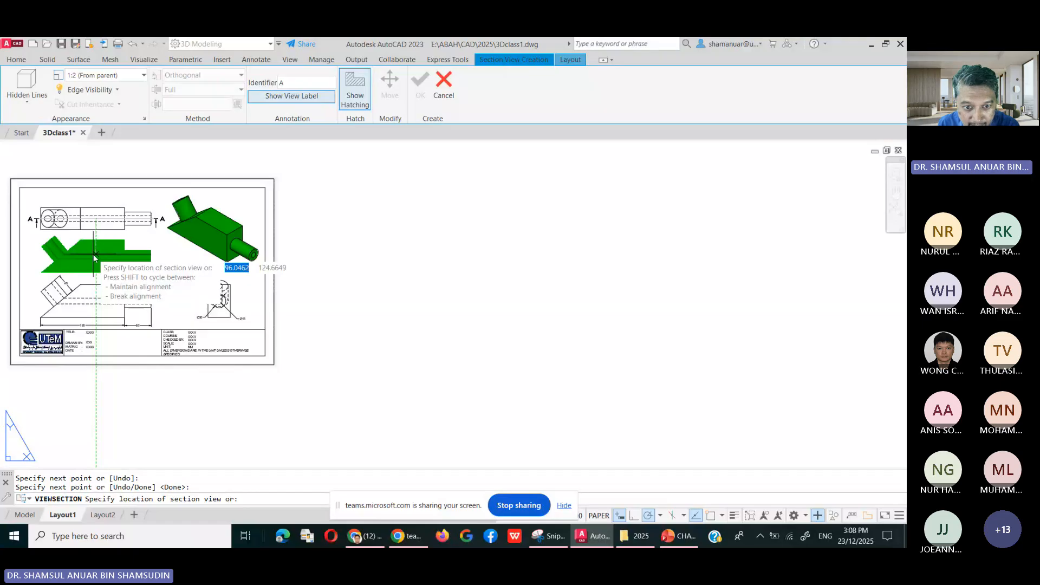
left_click(93, 255)
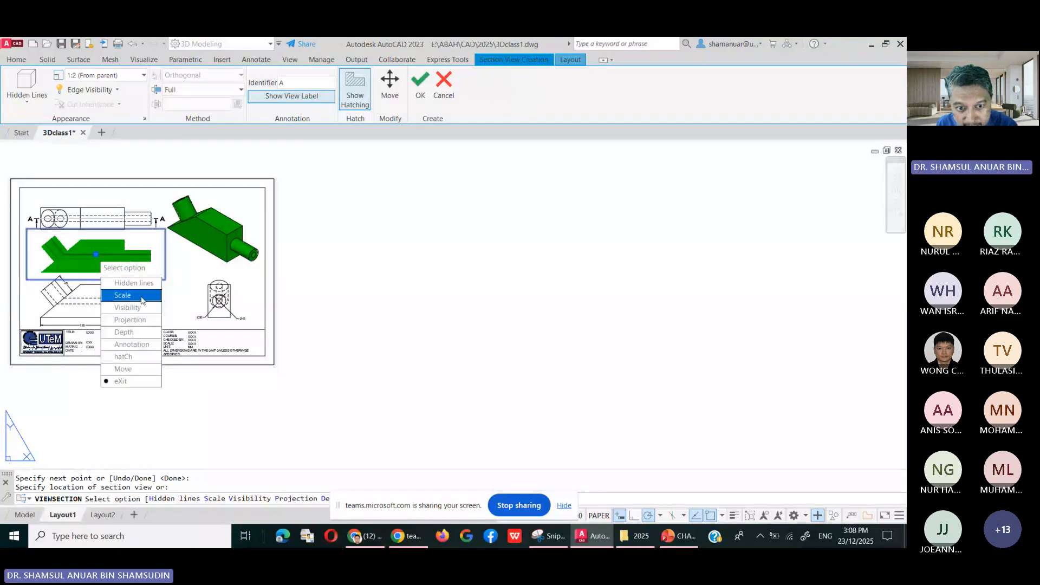
type("x")
key("Return")
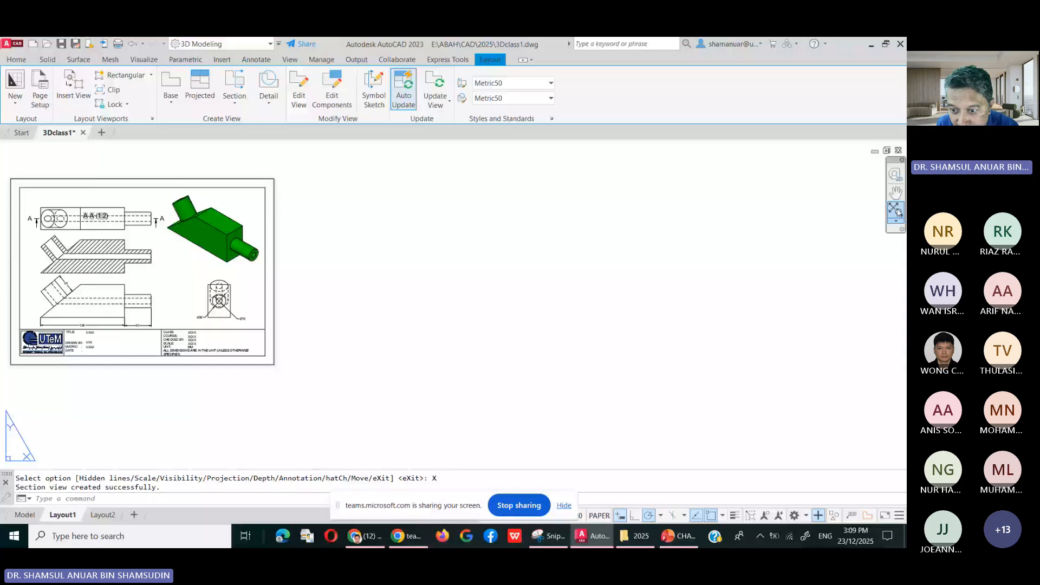
Delete the base view below section view A-A from the layout.
left_click(897, 212)
left_click(358, 389)
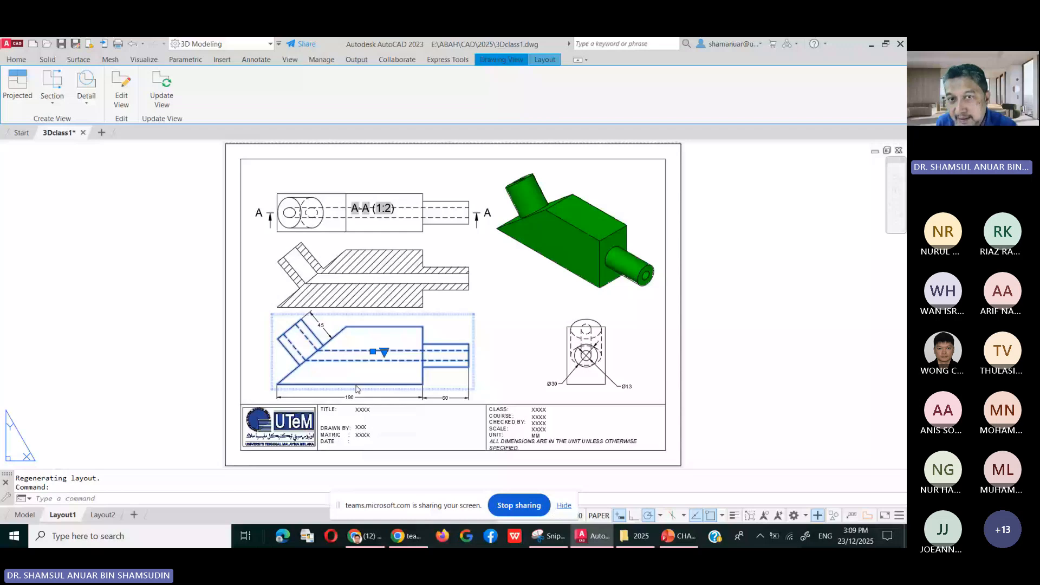
key("Delete")
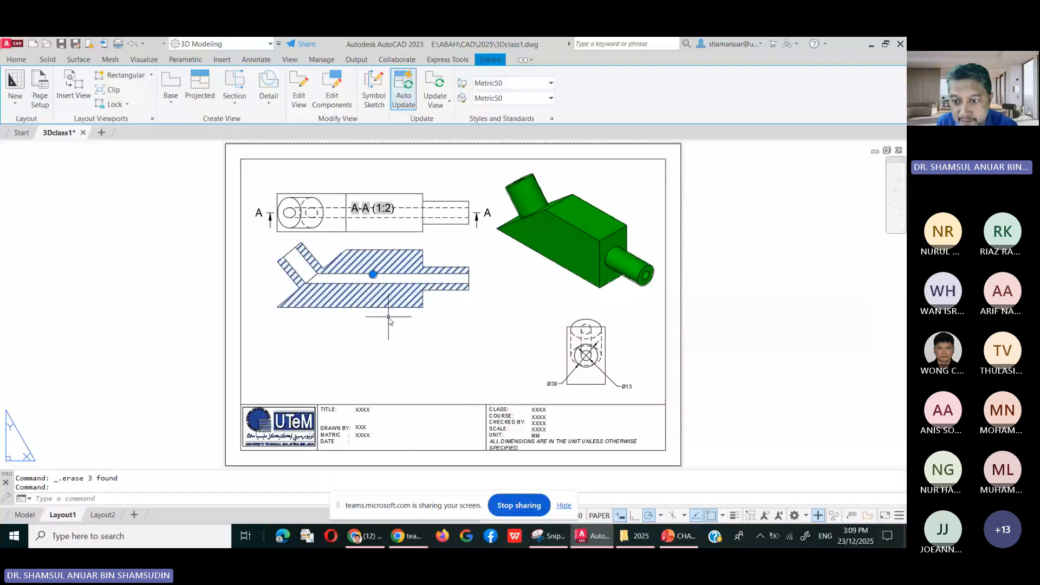
left_click(438, 289)
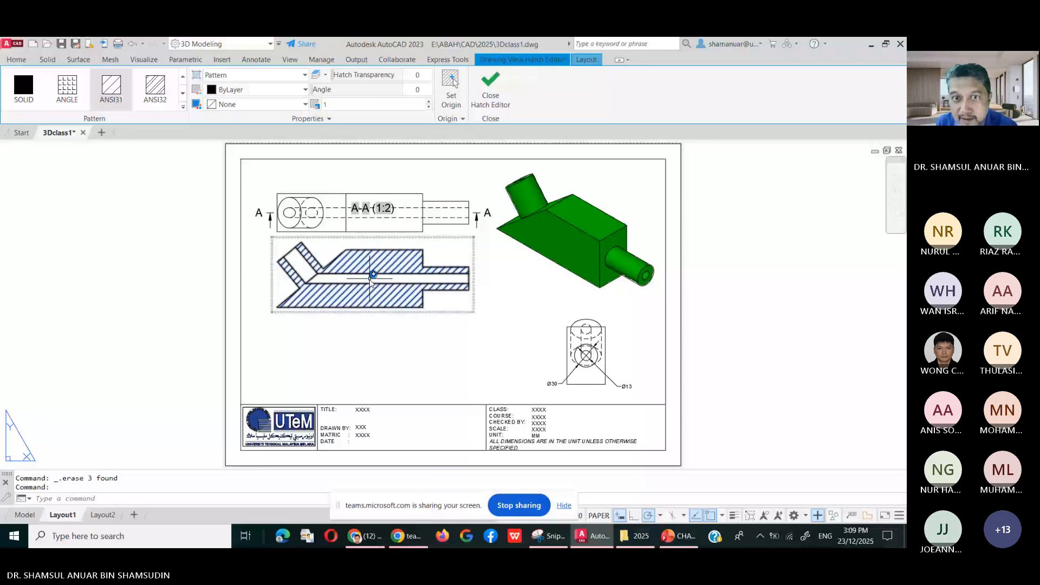
key("Escape")
key("Escape")
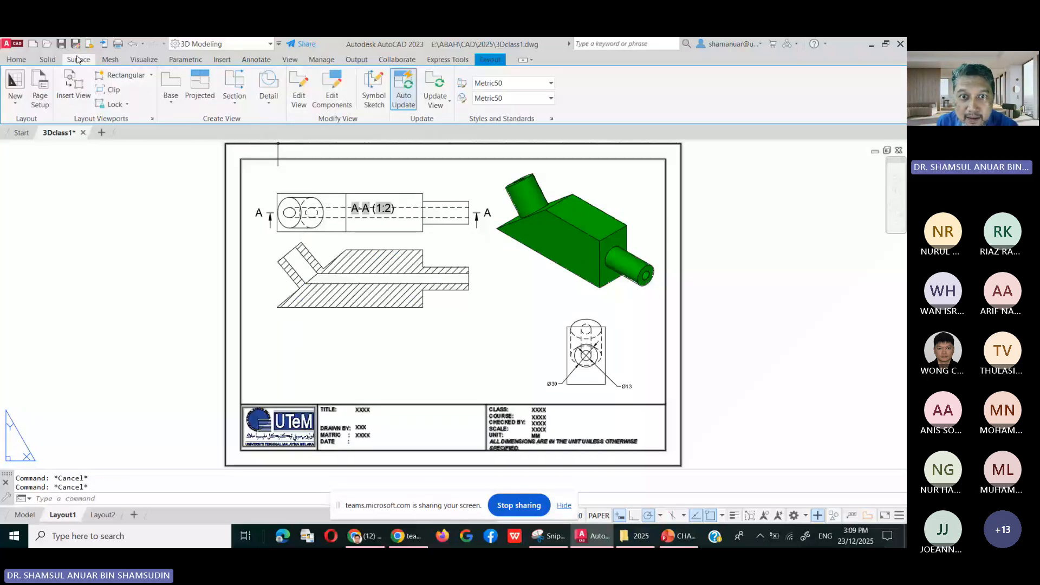
Move section view A-A straight down to just above the title block, level with the side view.
left_click(16, 60)
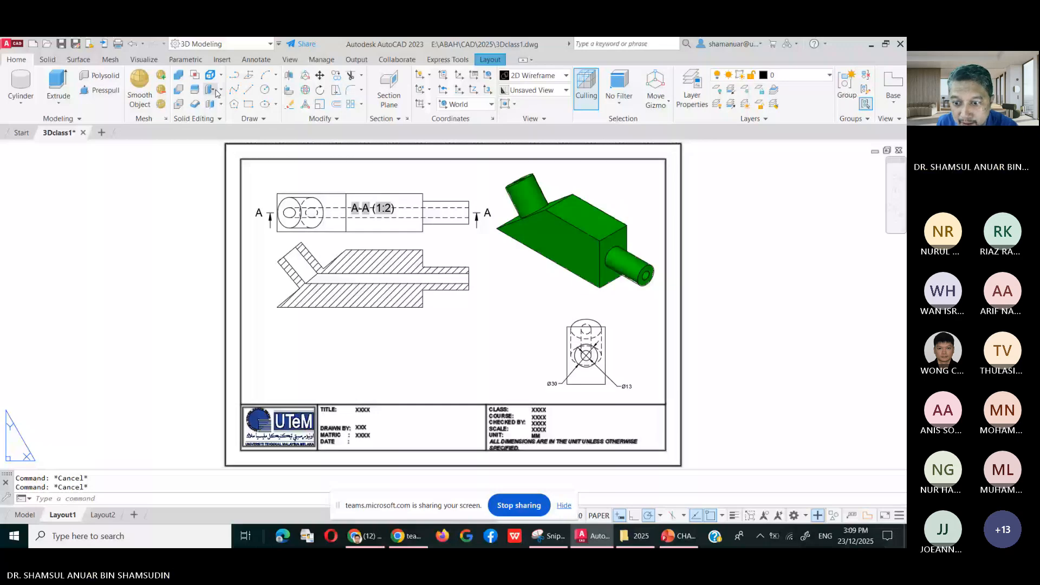
left_click(320, 75)
left_click(369, 312)
key("Return")
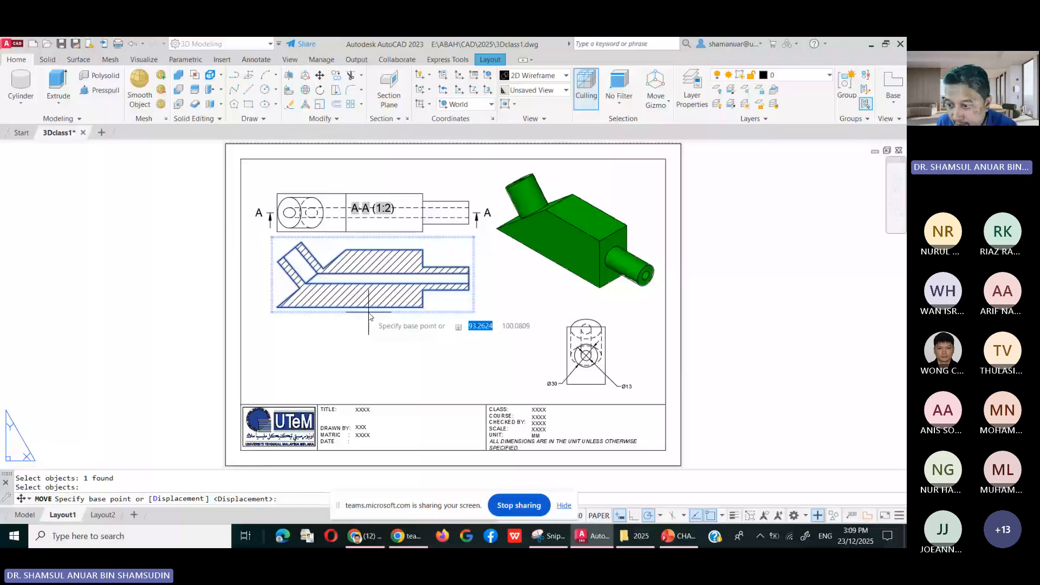
left_click(371, 314)
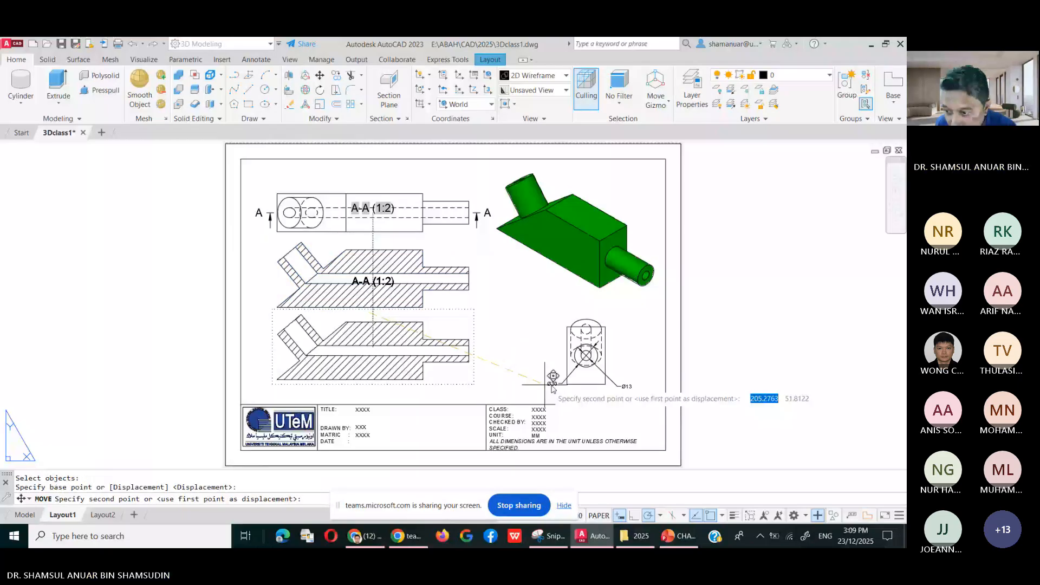
left_click(553, 386)
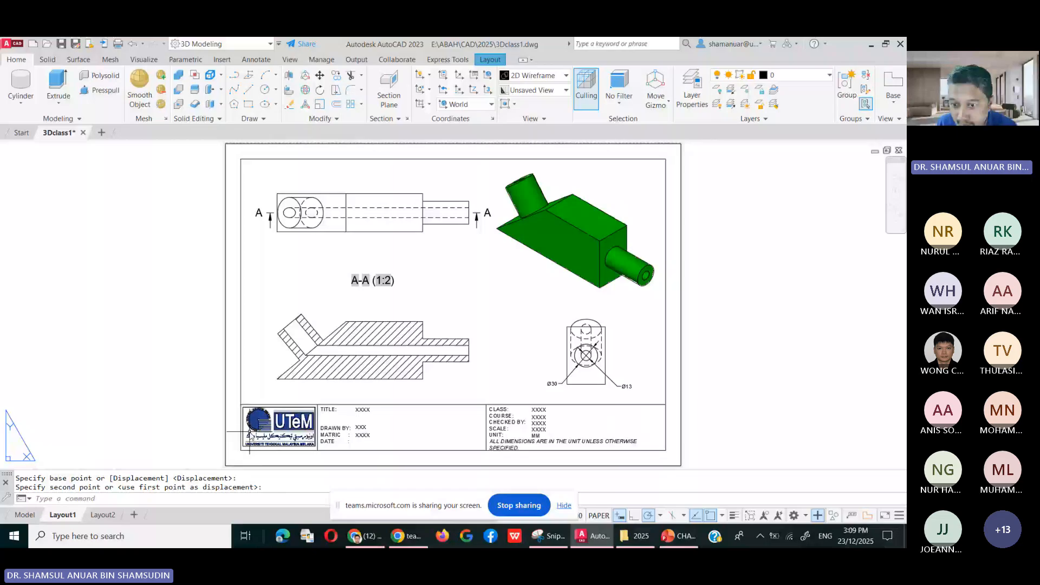
Move the A-A (1:2) label straight down to just below the section view.
left_click(376, 281)
left_click(372, 285)
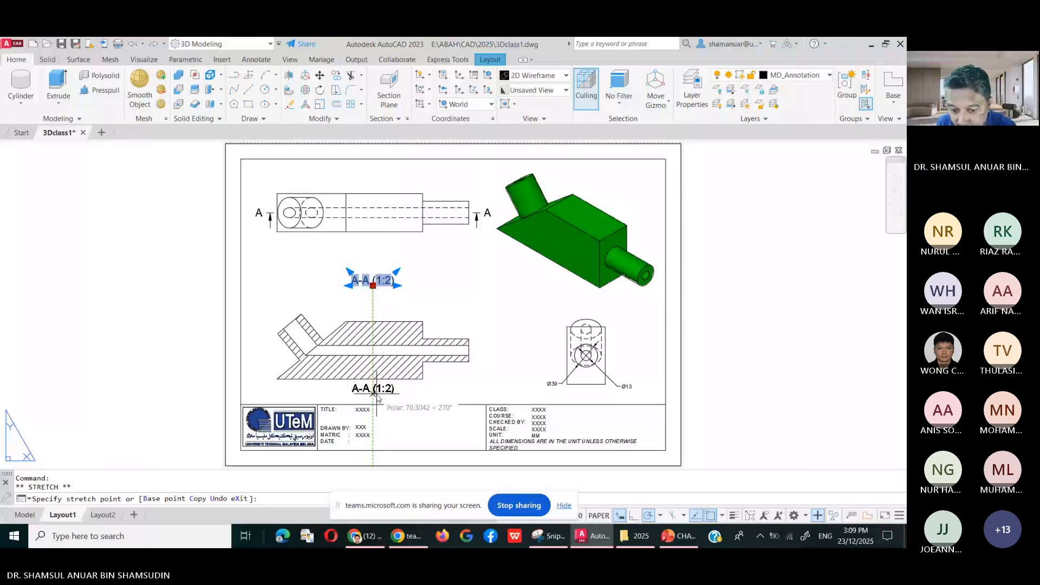
left_click(373, 394)
key("Escape")
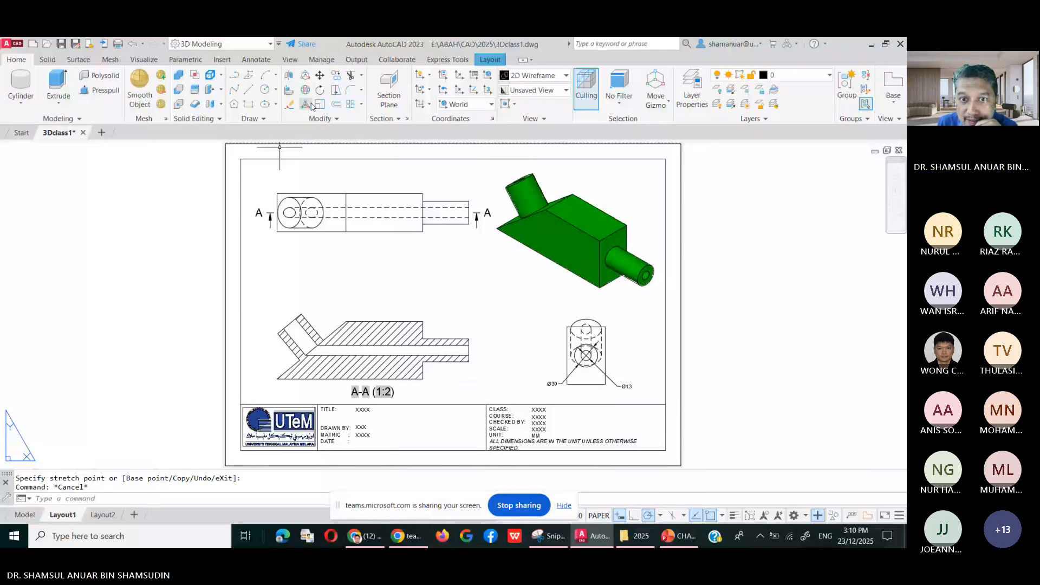
Add a horizontal linear dimension above section view A-A for the main body's length, from its lower-left tip to its upper-right corner.
left_click(256, 60)
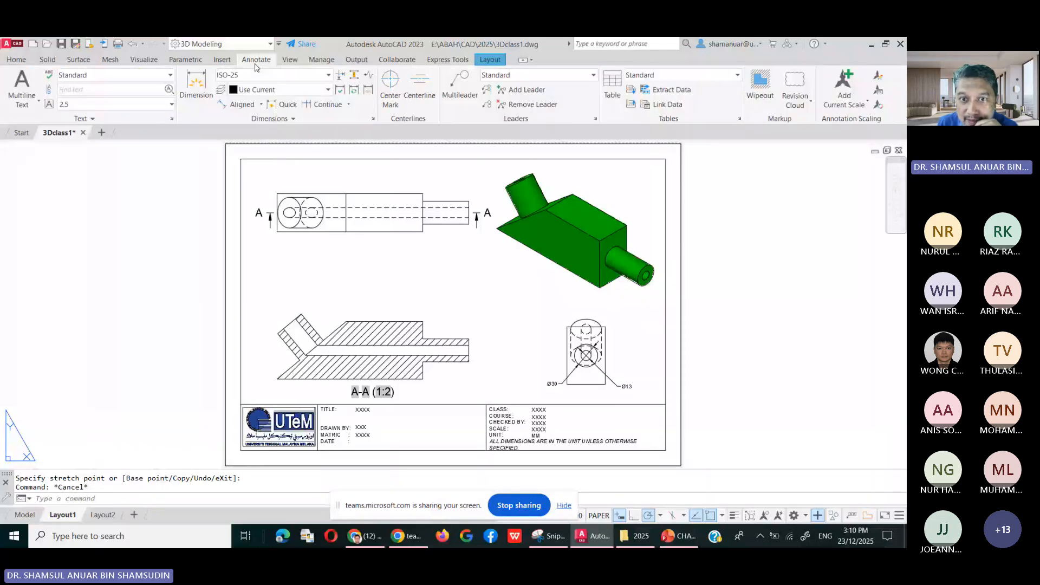
left_click(261, 104)
left_click(241, 117)
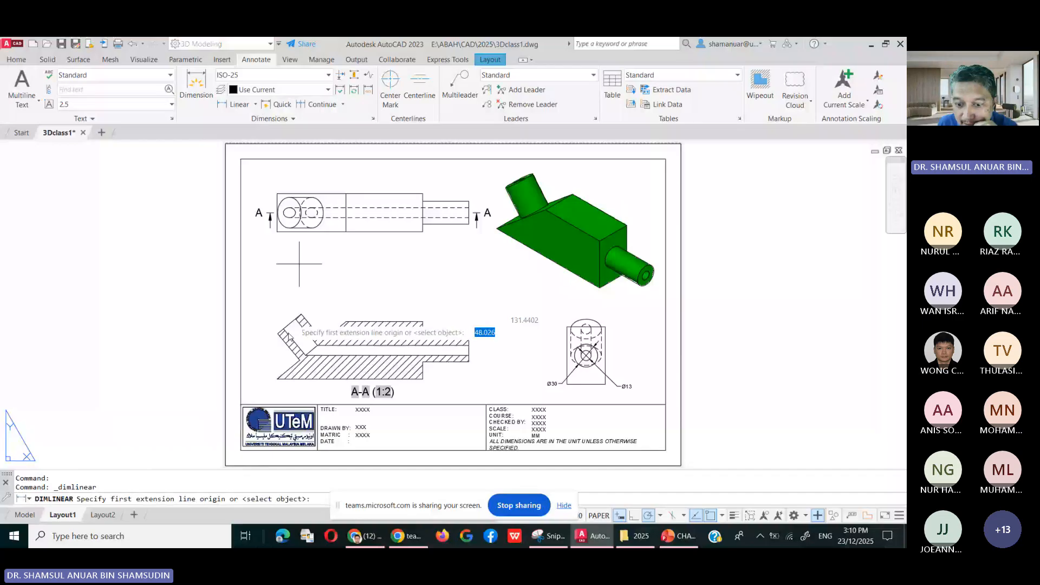
left_click(276, 378)
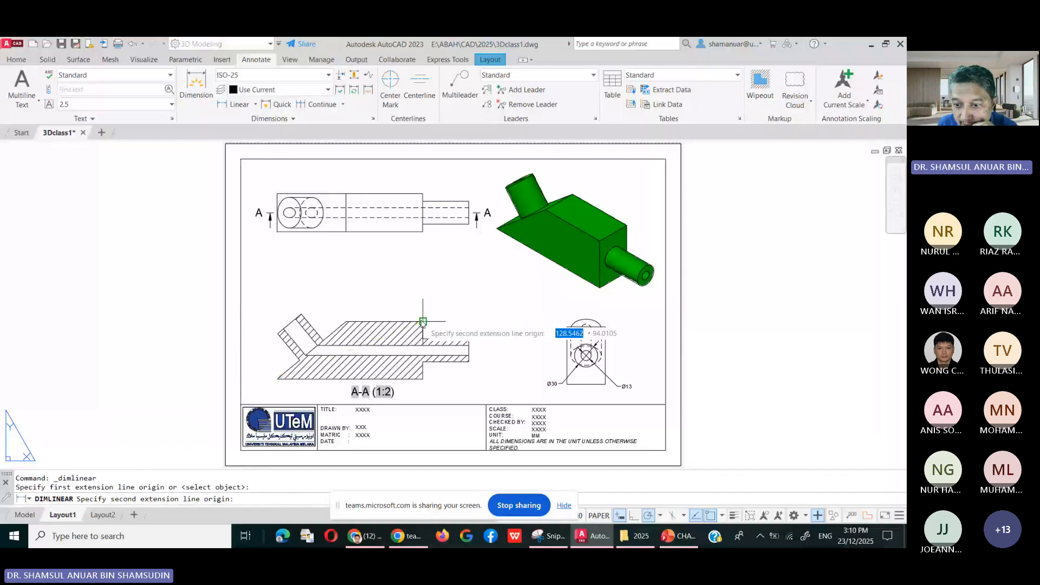
left_click(423, 322)
left_click(422, 287)
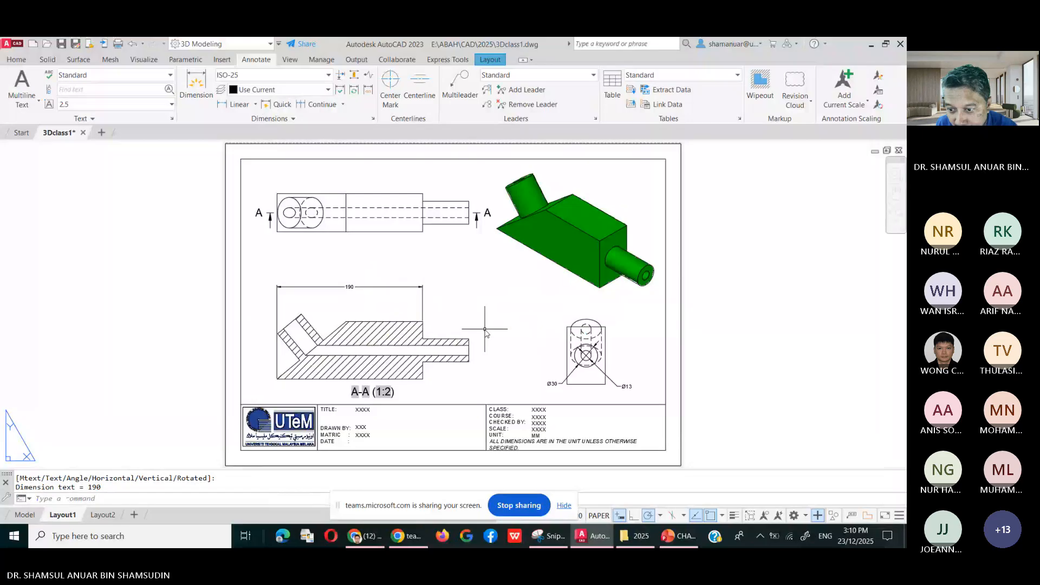
Add a linear dimension for the horizontal cylinder's length in section view A-A, in line with the body length dimension.
key("Return")
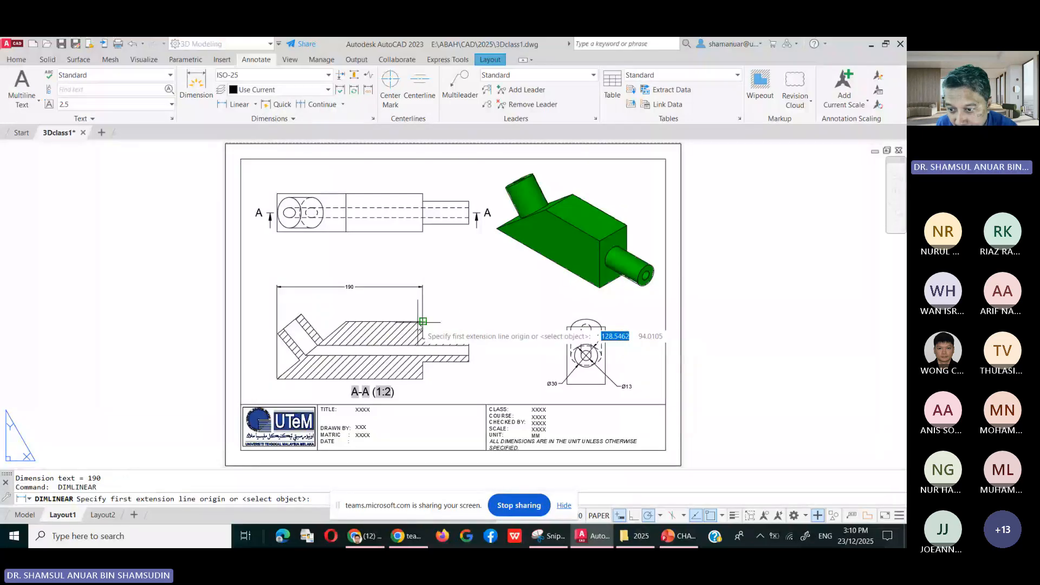
left_click(423, 322)
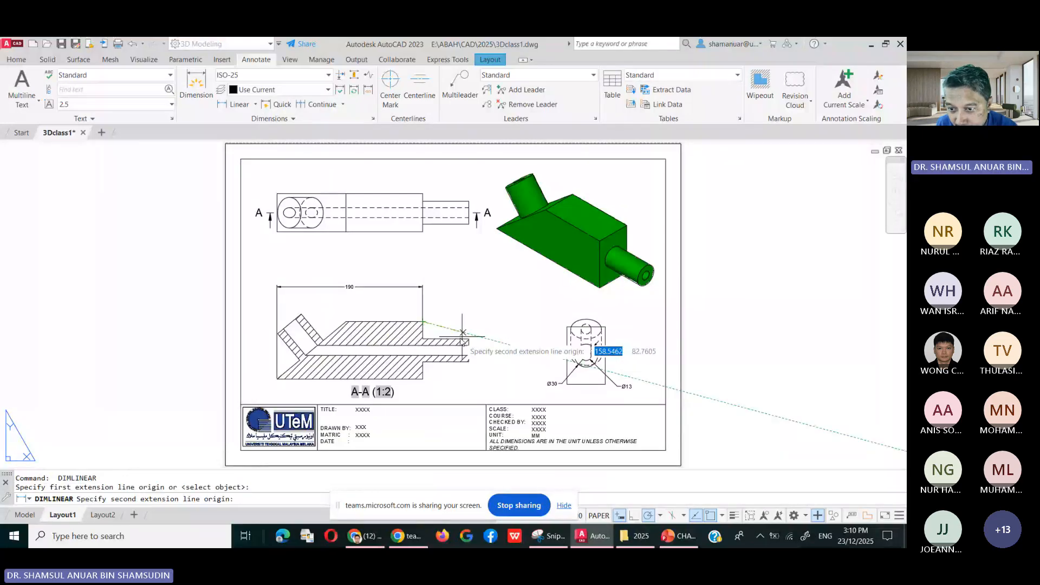
left_click(467, 340)
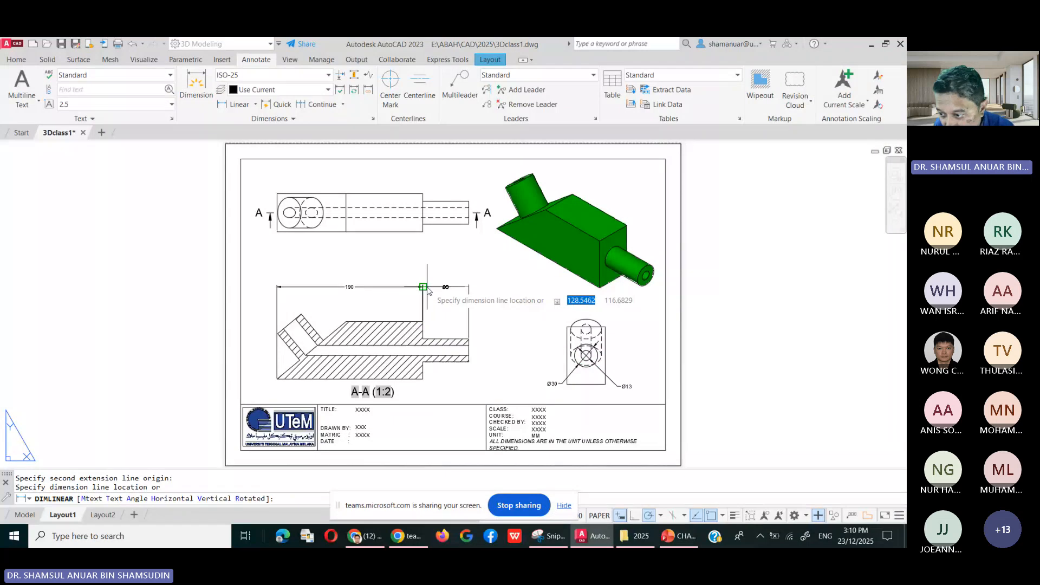
left_click(428, 291)
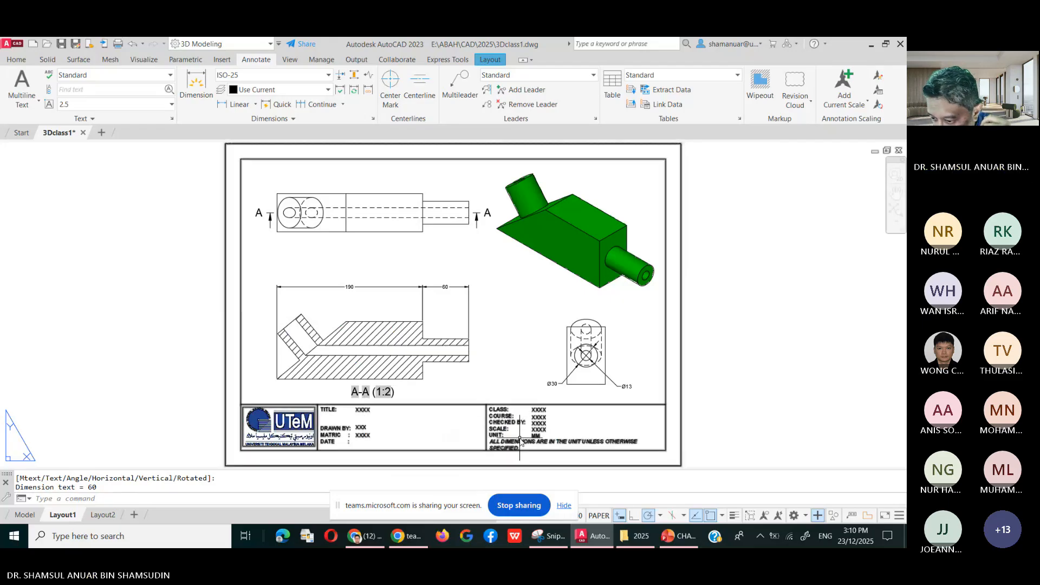
Open the TITLEBLOCK A4B block for editing and set the SCALE attribute of its title block info to 1:2.
double_click(371, 412)
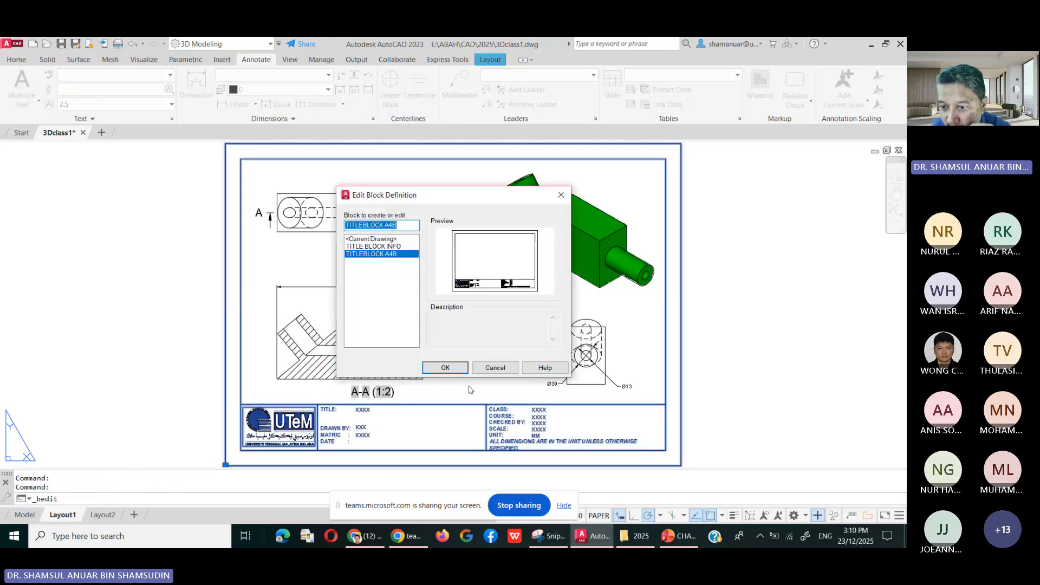
left_click(465, 371)
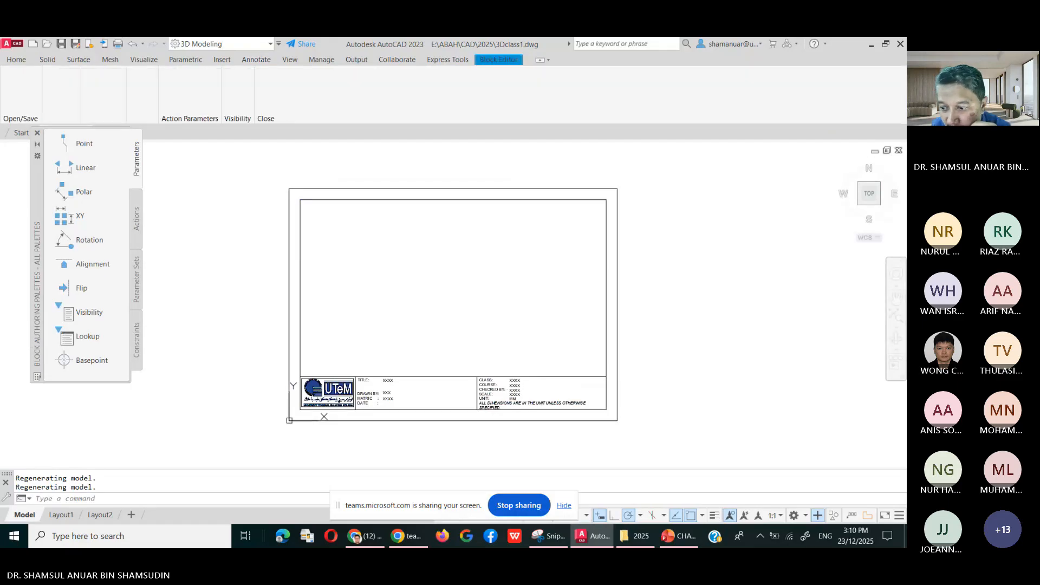
double_click(519, 387)
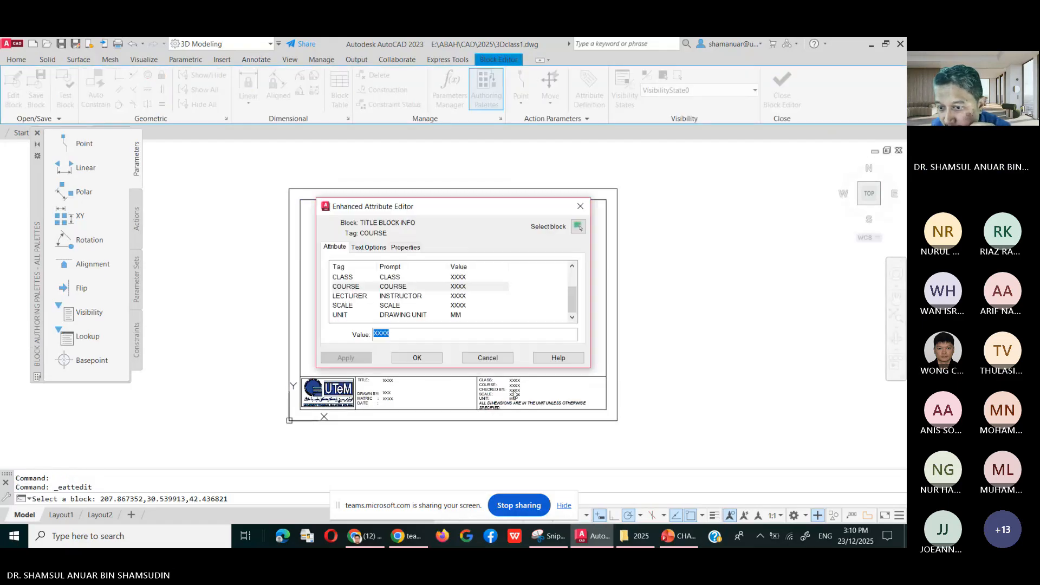
double_click(460, 307)
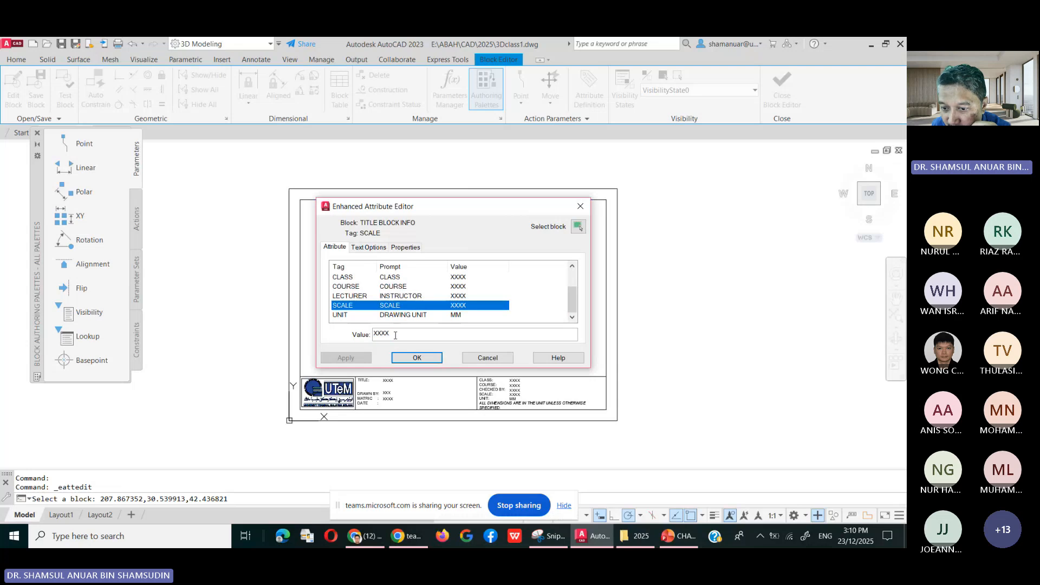
left_click_drag(394, 334, 352, 336)
type("1:")
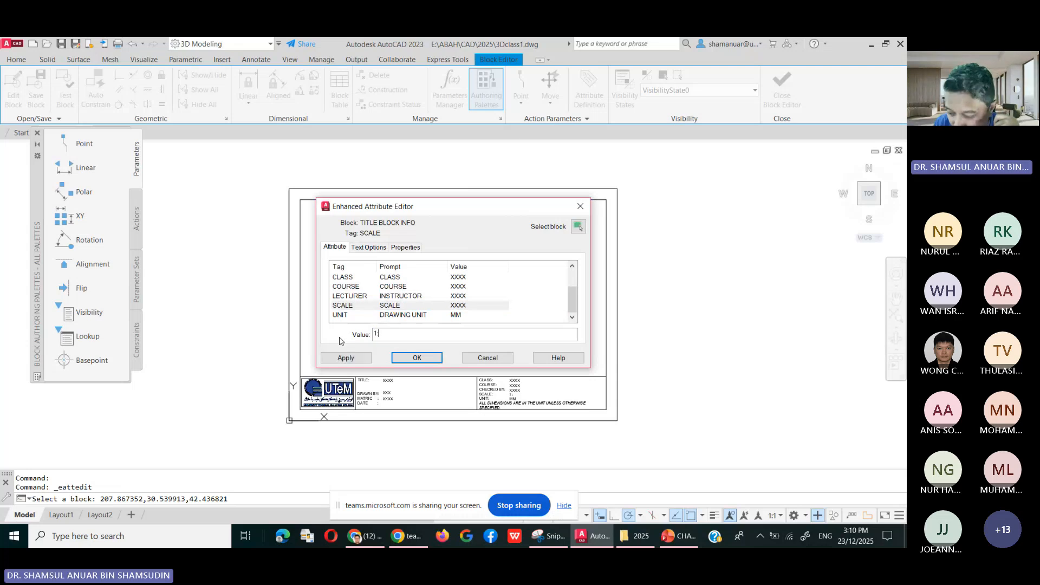
type("2")
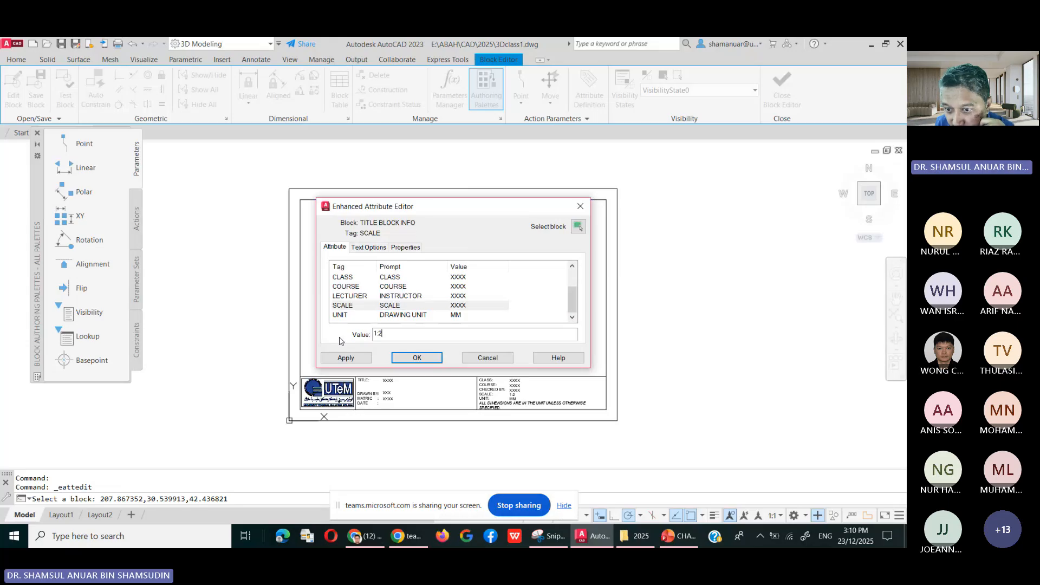
Set the title block's CLASS attribute to BELG in capital letters.
left_click(403, 277)
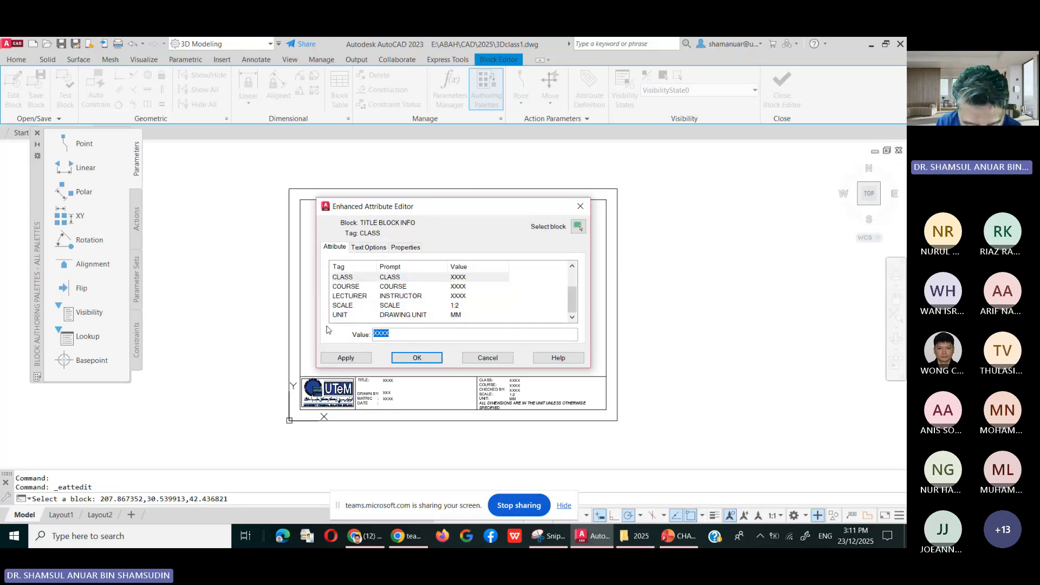
type("belg")
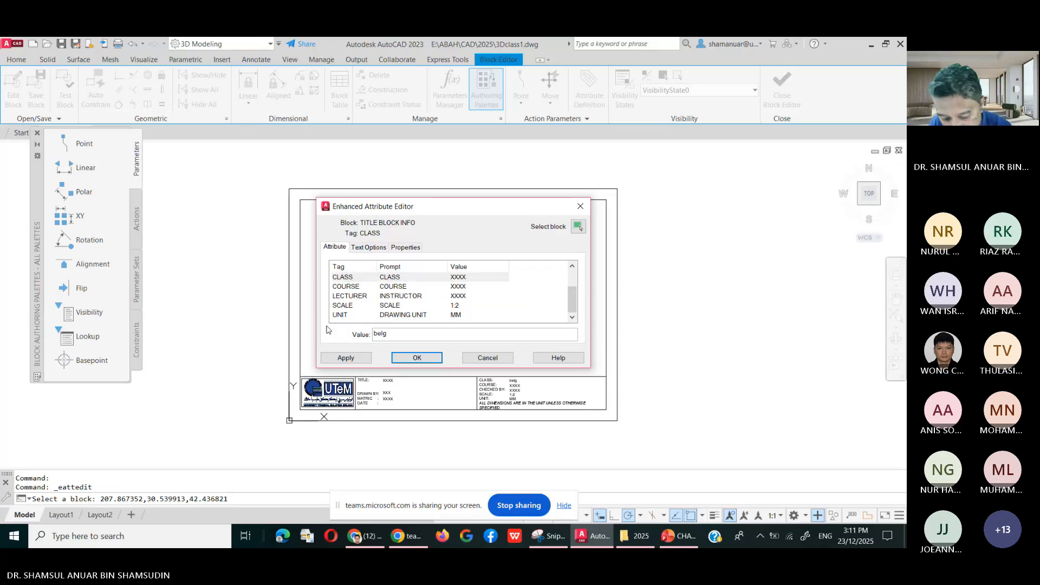
key("BackSpace")
key("BackSpace")
key("BackSpace")
key("BackSpace")
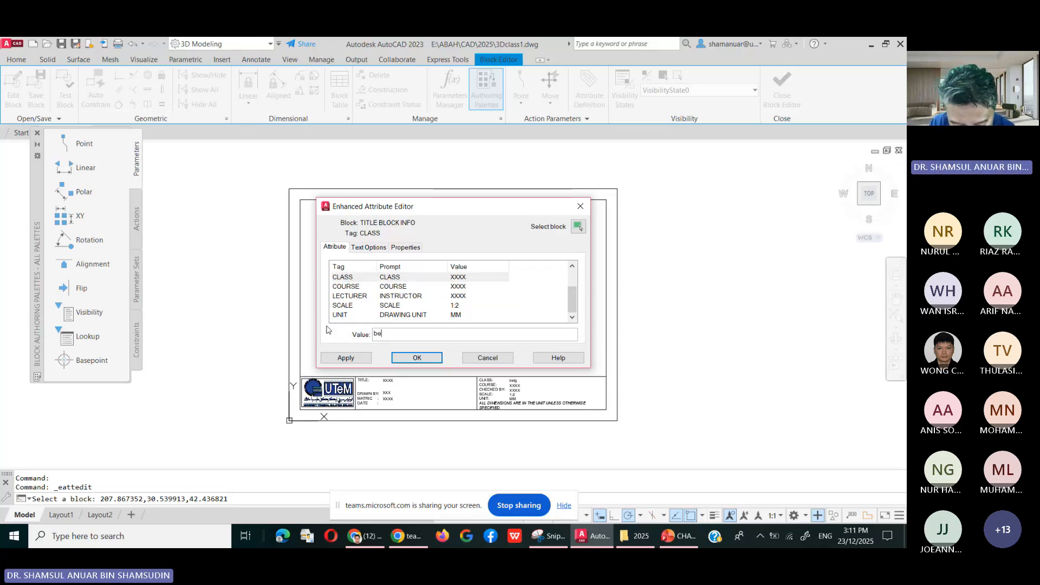
type("BELG")
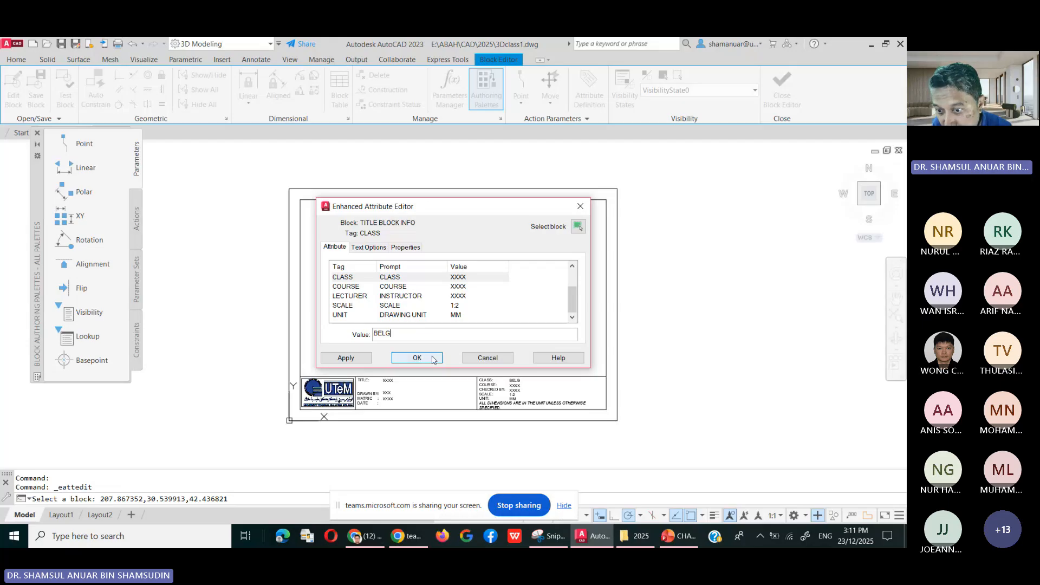
key("Return")
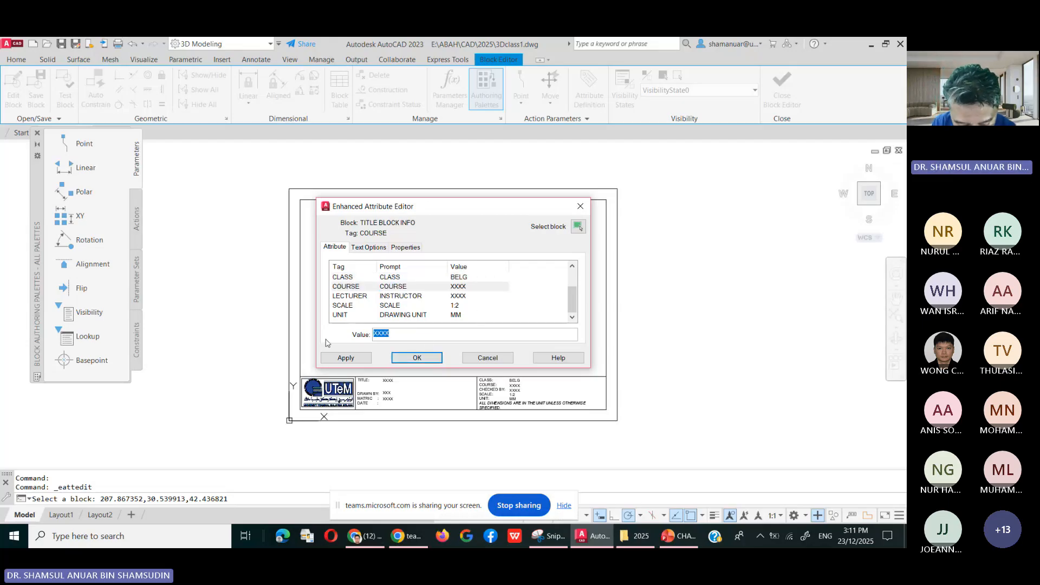
Set the title block's COURSE attribute to BMKU1312 and select the LECTURER attribute.
type("B")
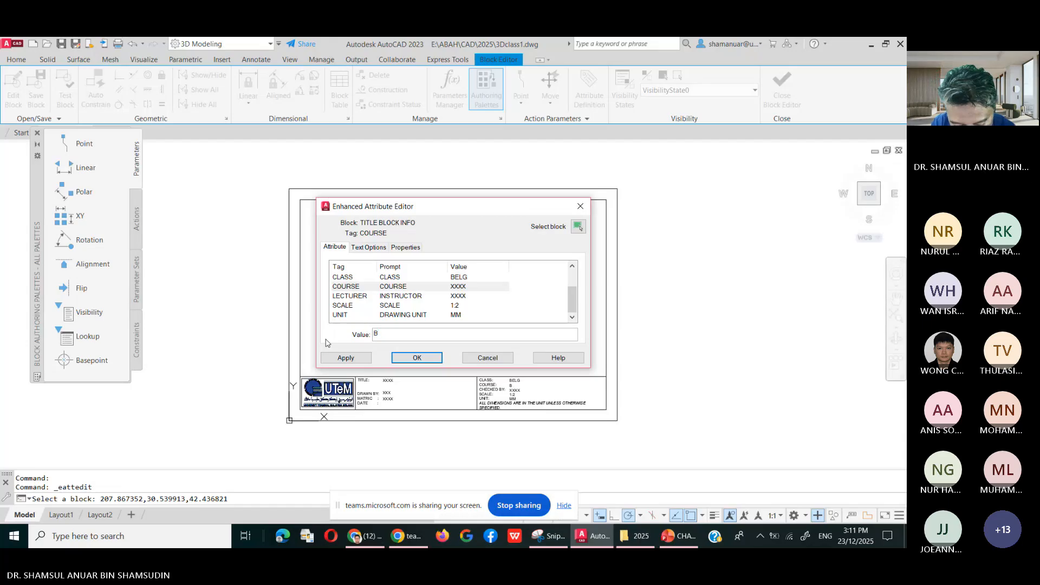
type("MKU")
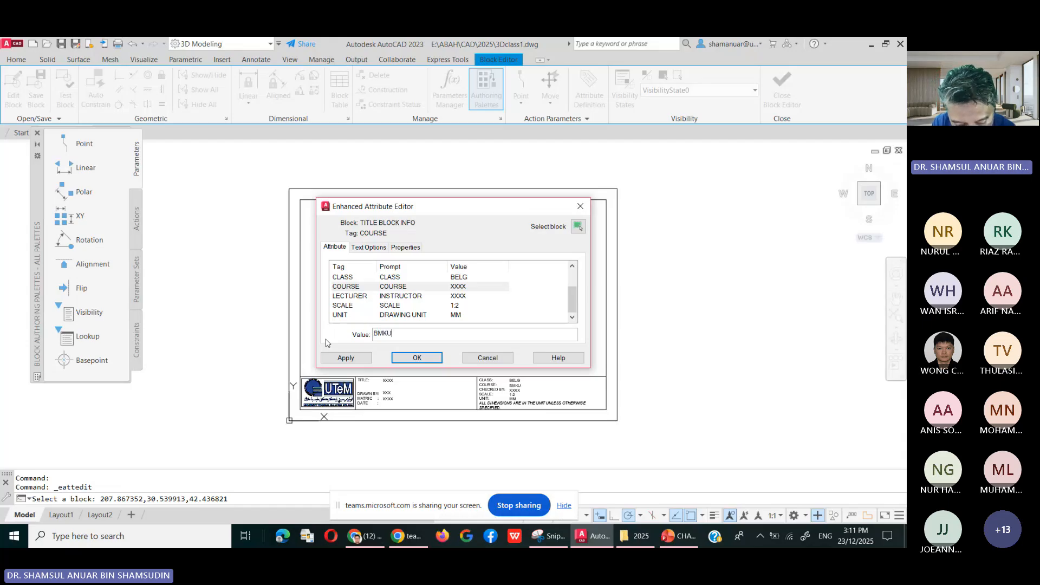
type("1")
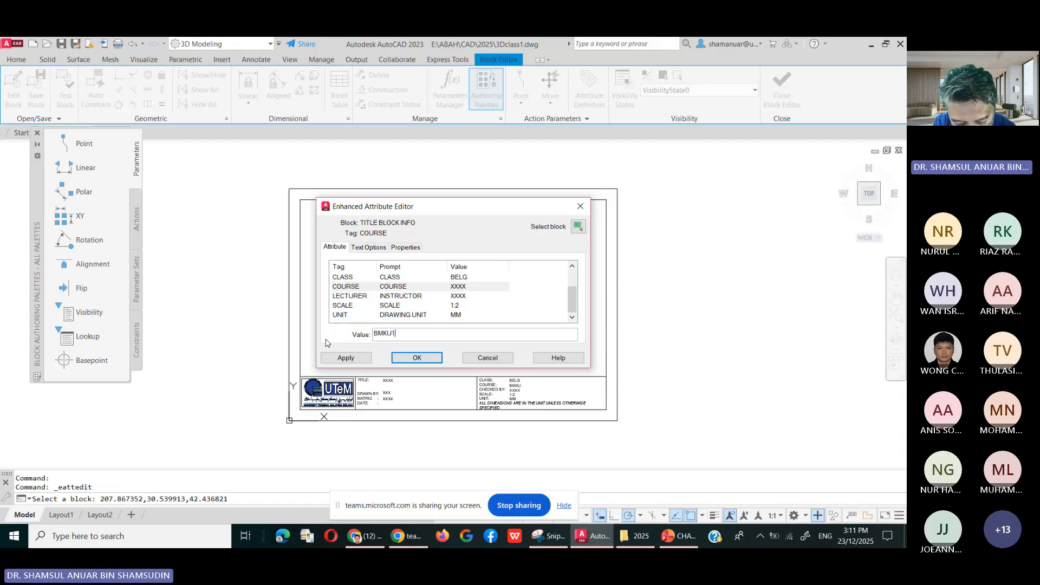
type("23")
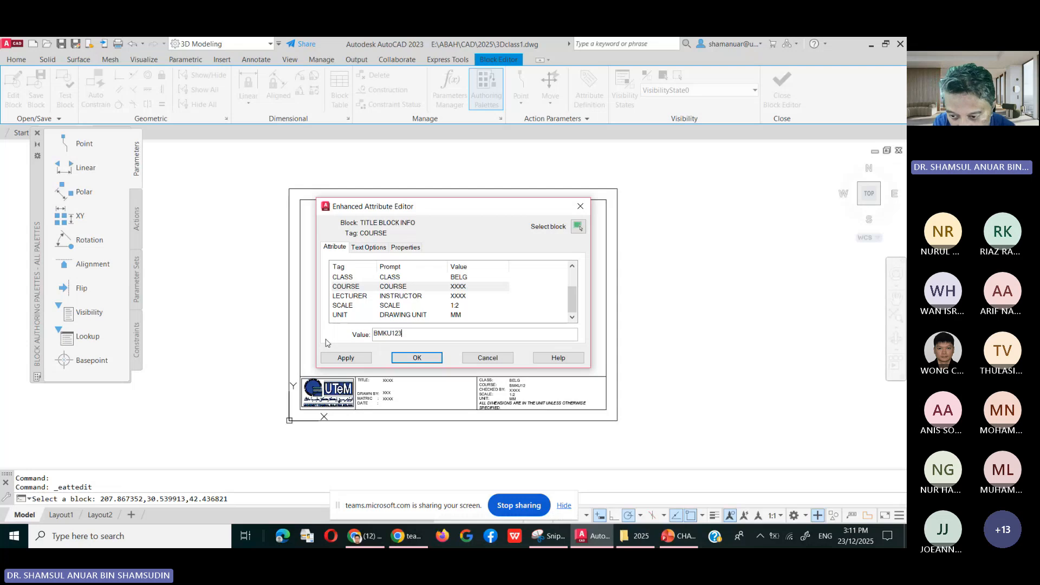
type("2")
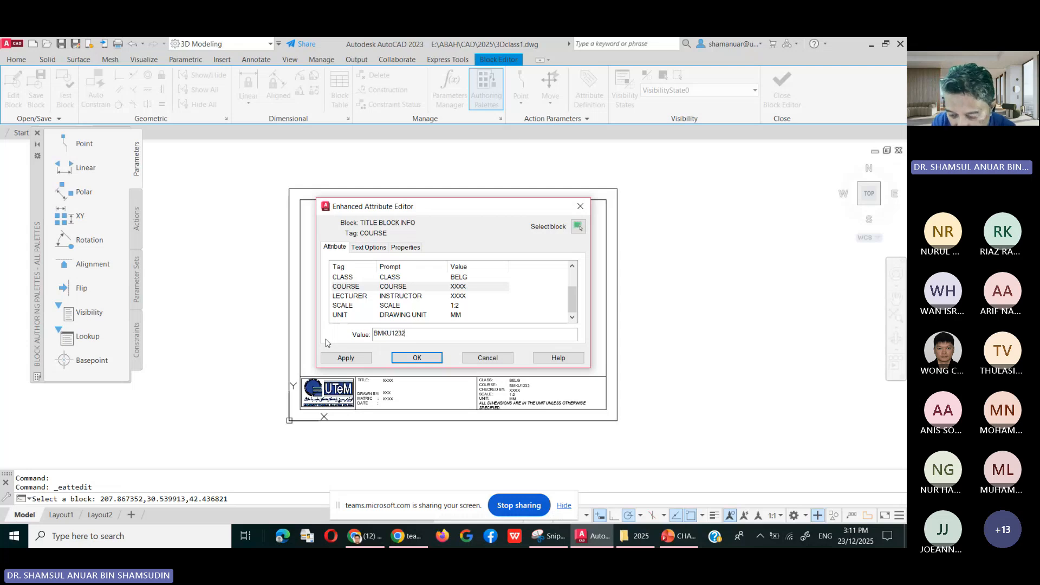
key("BackSpace")
key("BackSpace")
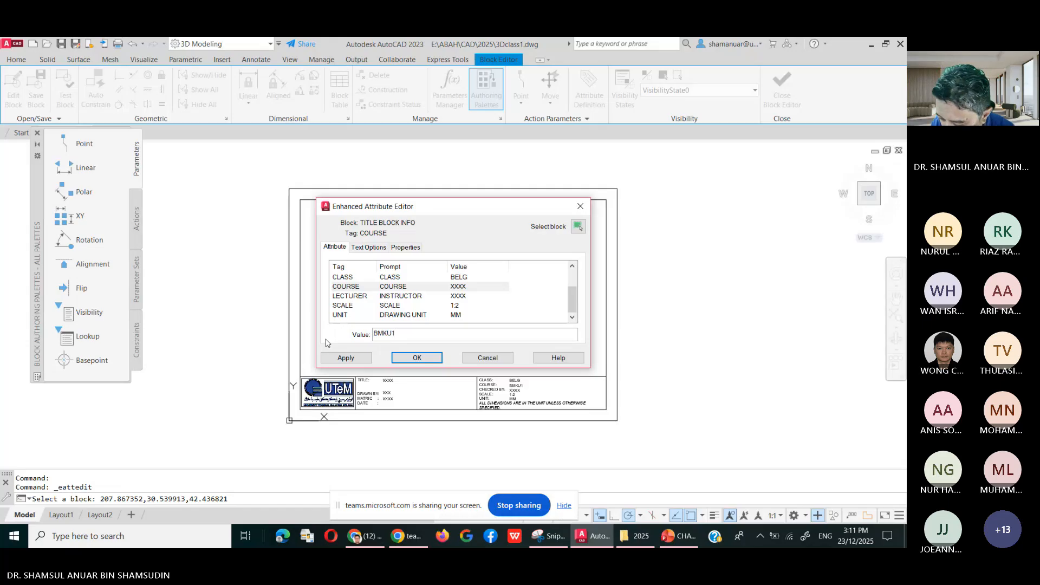
type("312")
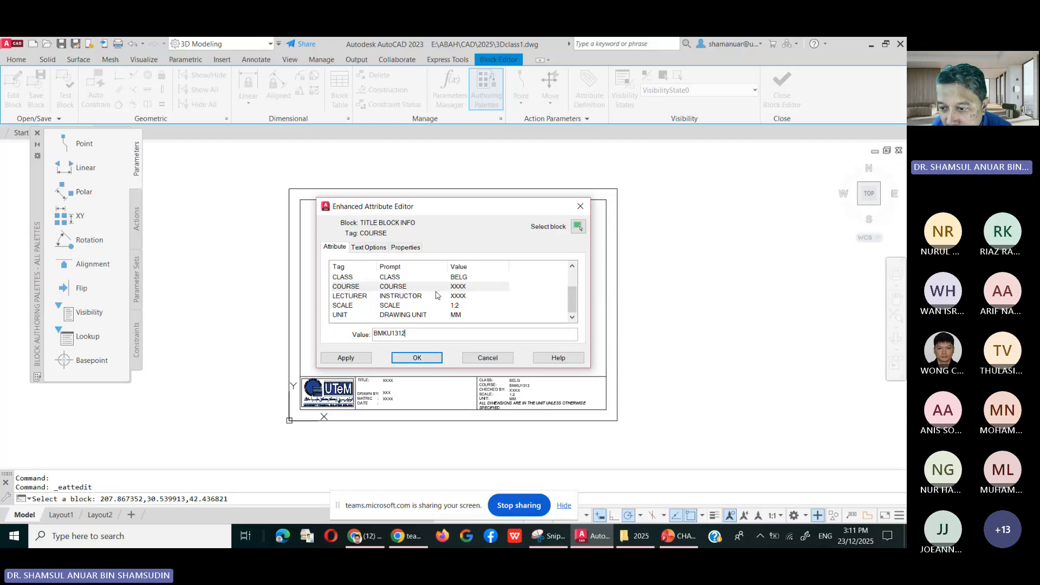
left_click(457, 301)
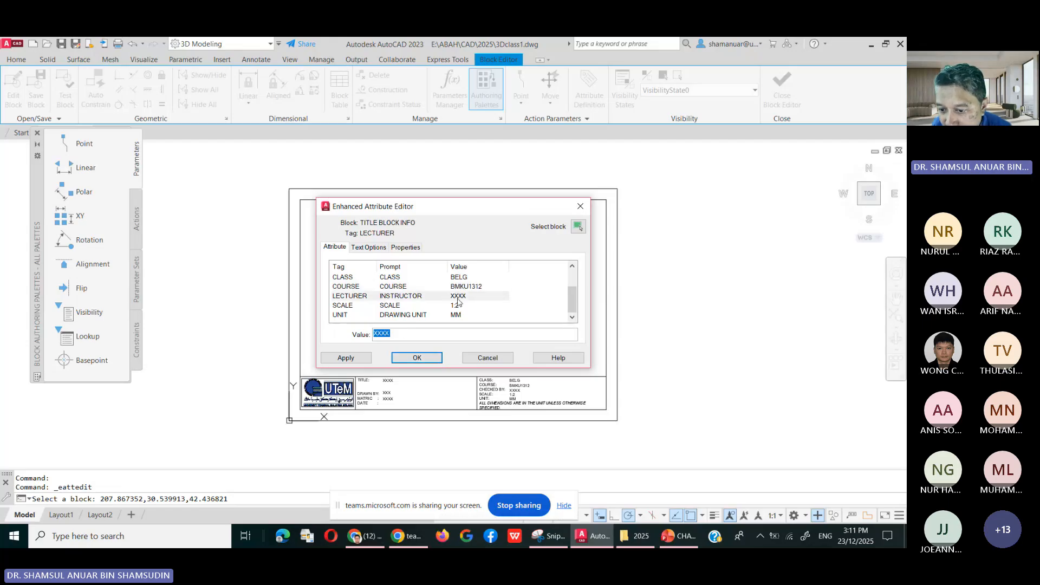
Set the title block's LECTURER attribute to the lecturer's initials and select the NAME attribute's value for replacement.
left_click(391, 338)
left_click_drag(391, 339, 327, 339)
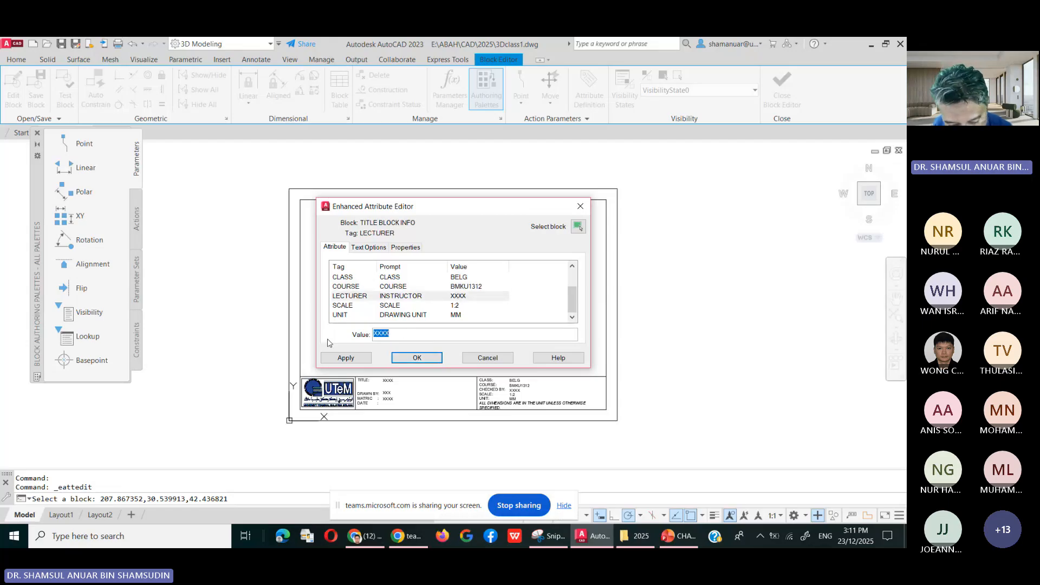
type("DA")
key("BackSpace")
type("SAS")
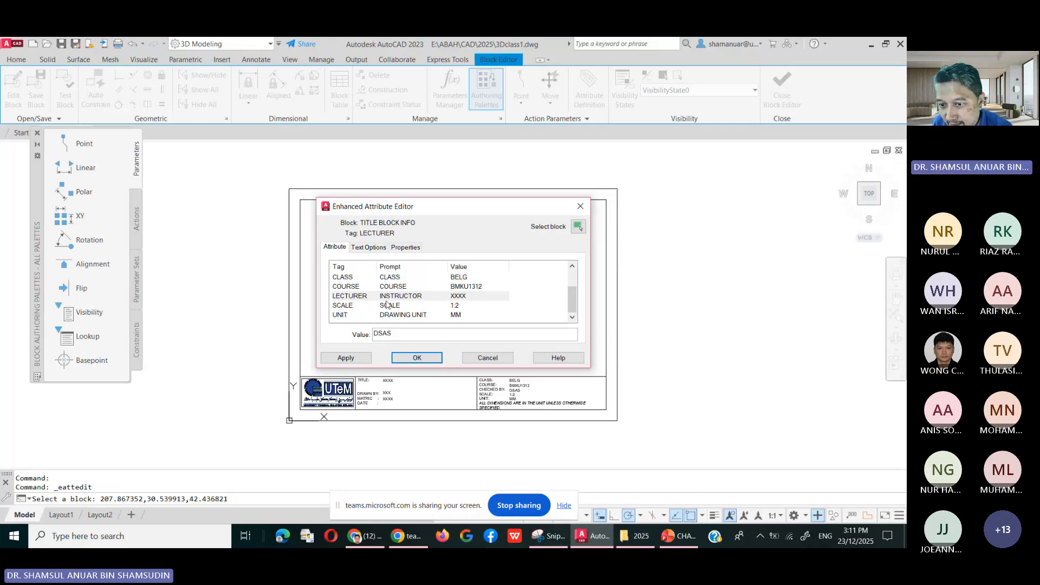
scroll(428, 293, "up", 1)
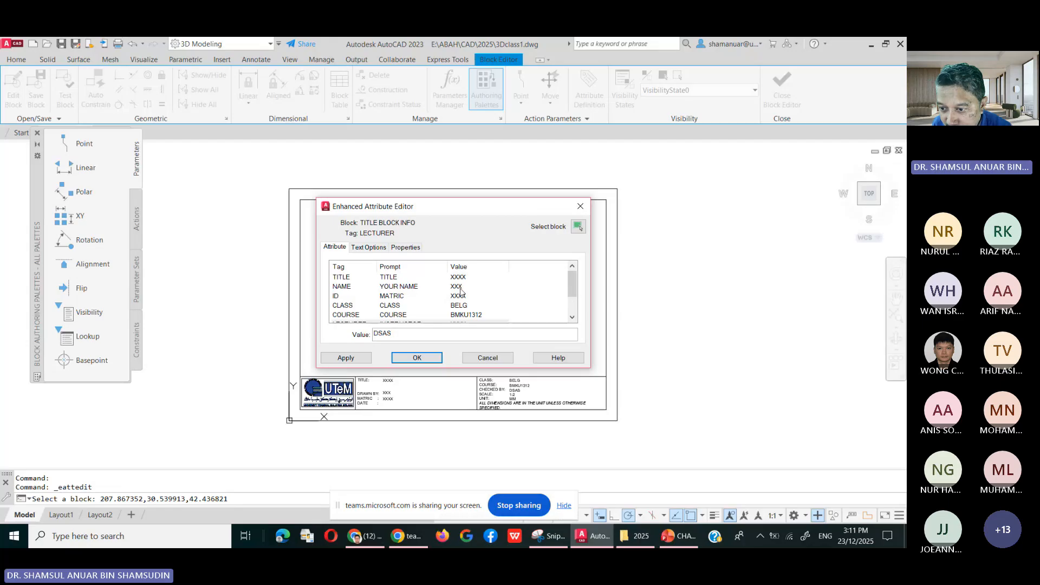
left_click(433, 286)
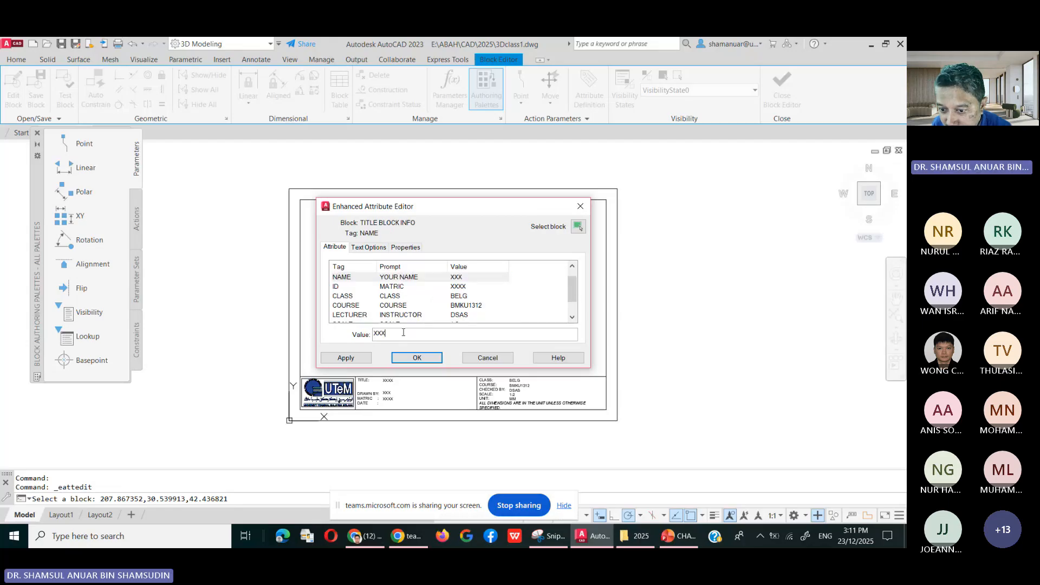
double_click(386, 334)
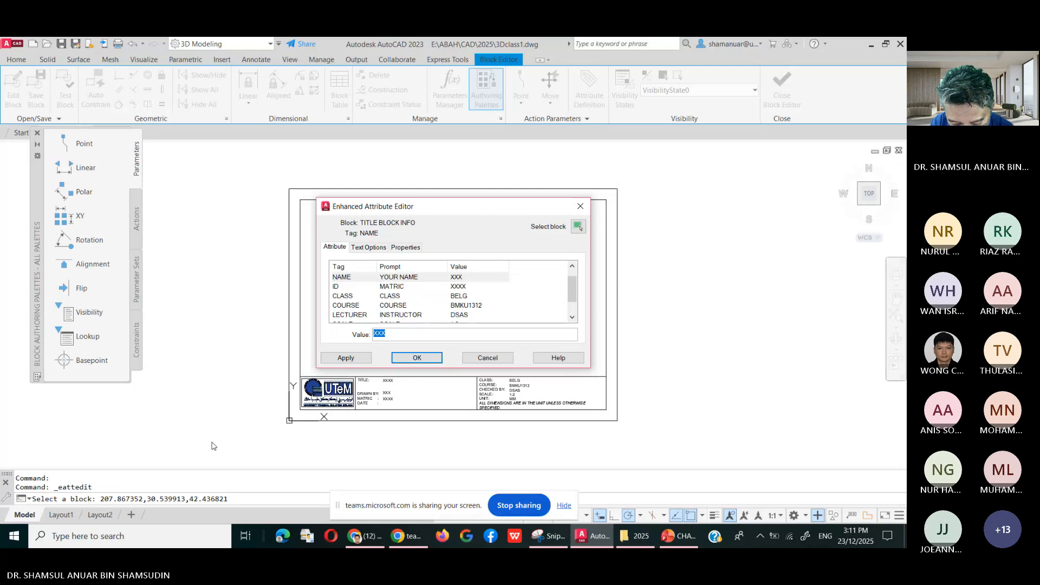
type("T")
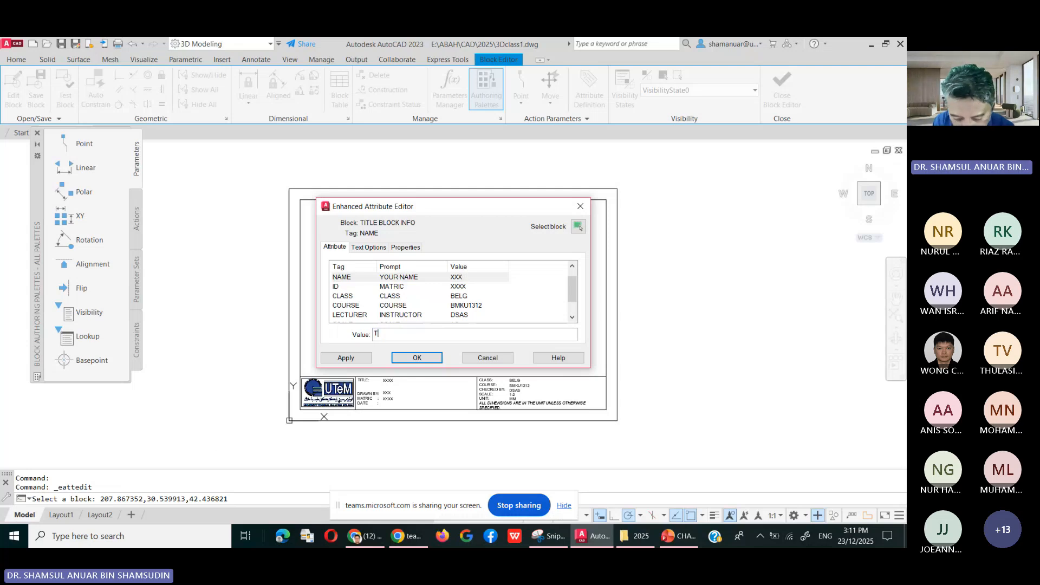
type("RUMP")
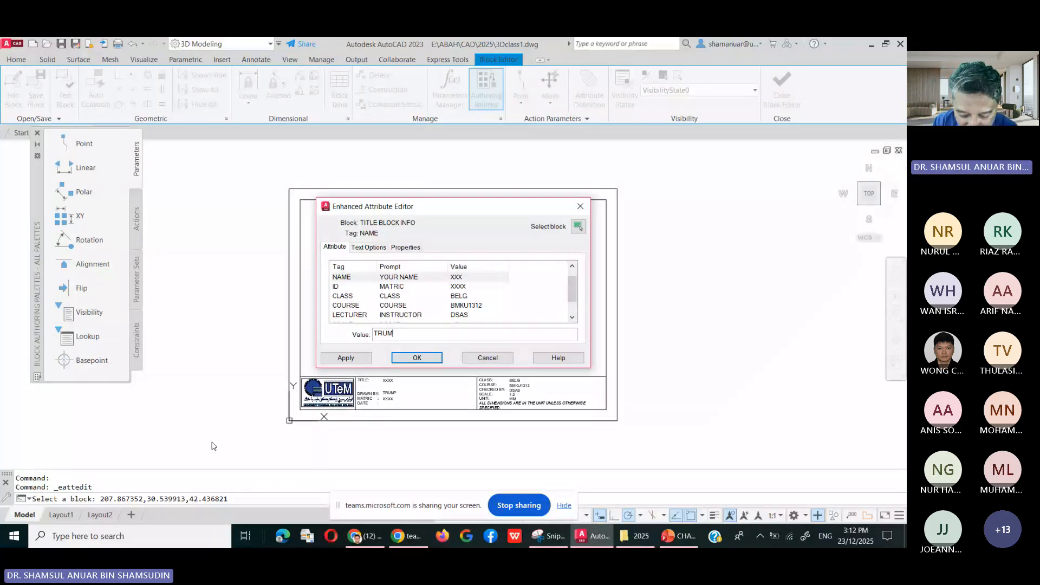
key("ctrl+a")
type("P")
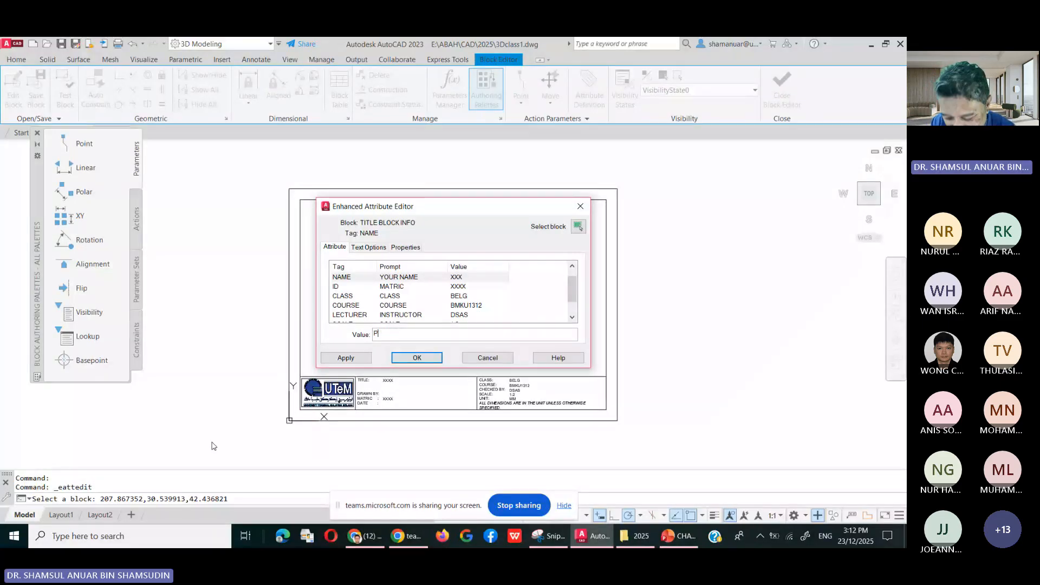
type("MX")
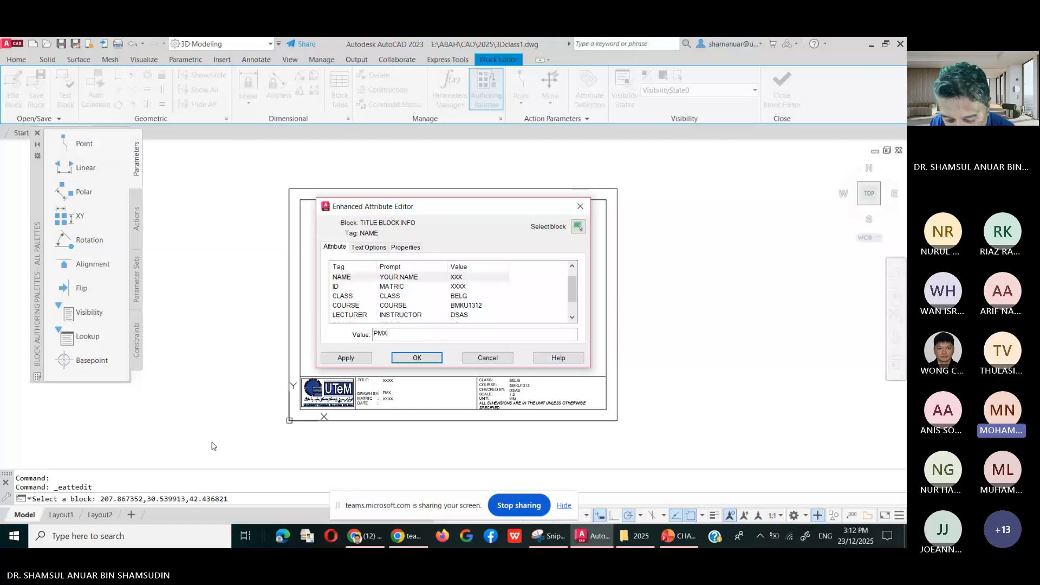
key("BackSpace")
key("BackSpace")
key("BackSpace")
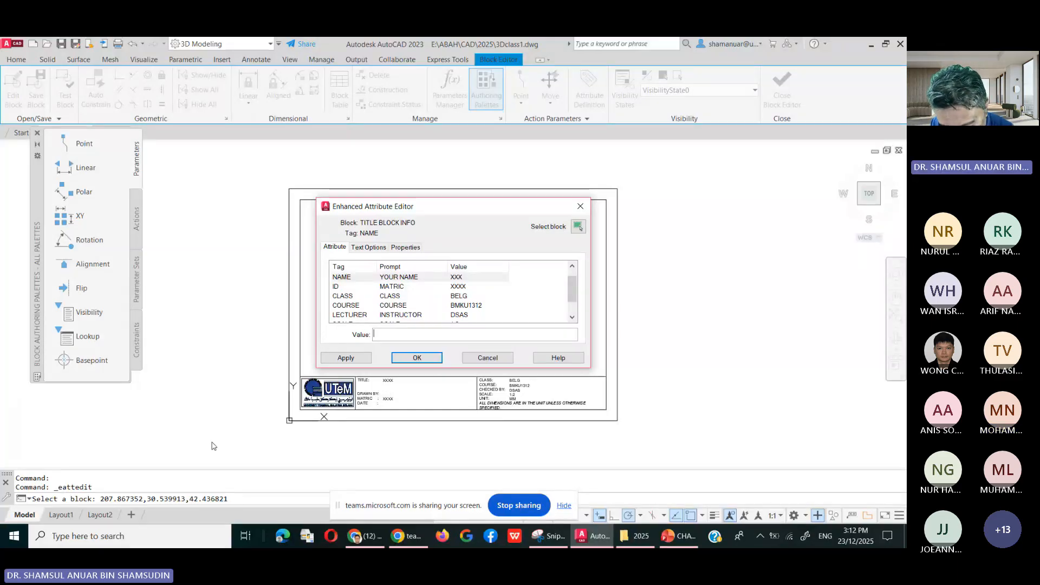
Enter the drafter's name in the NAME attribute and close the block editor, saving the changes to TITLEBLOCK A4B.
type("MAMAT")
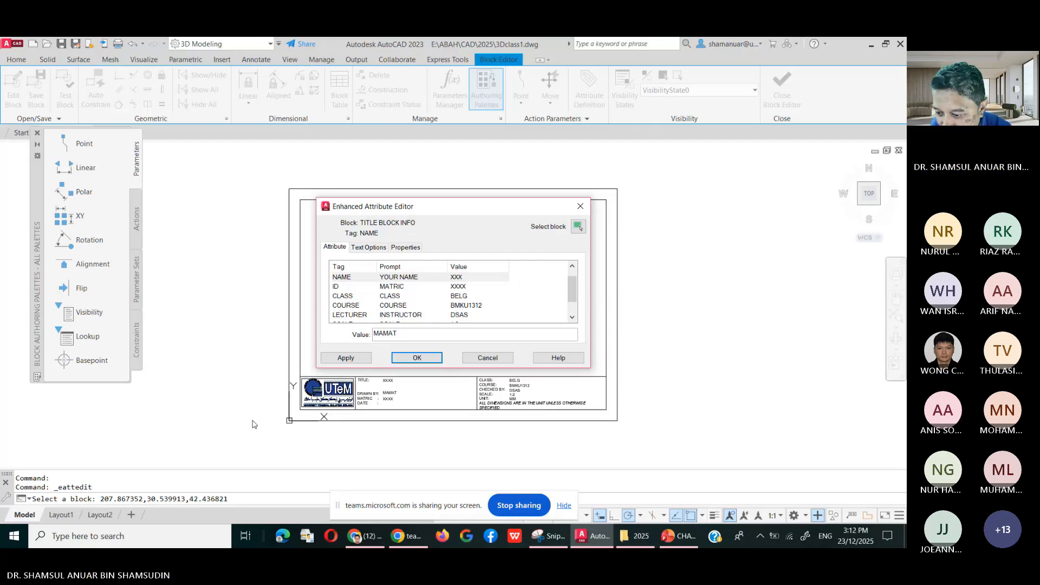
key("Return")
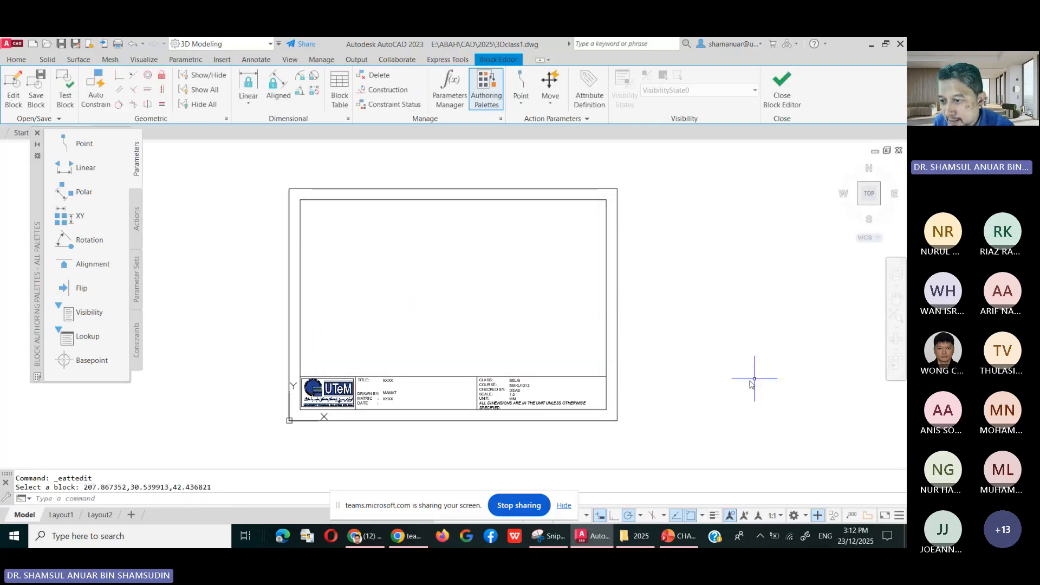
left_click(782, 87)
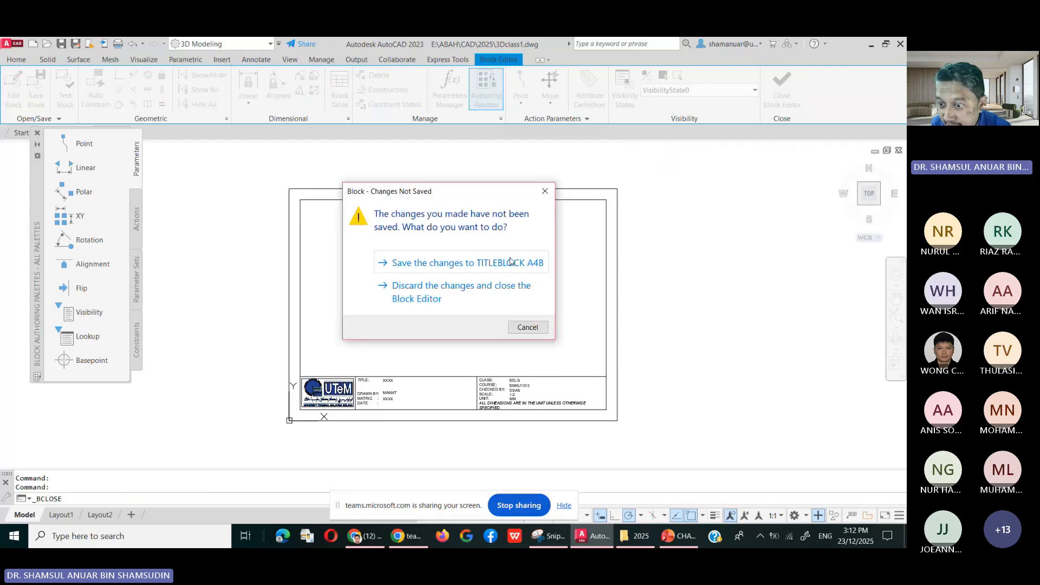
left_click(512, 261)
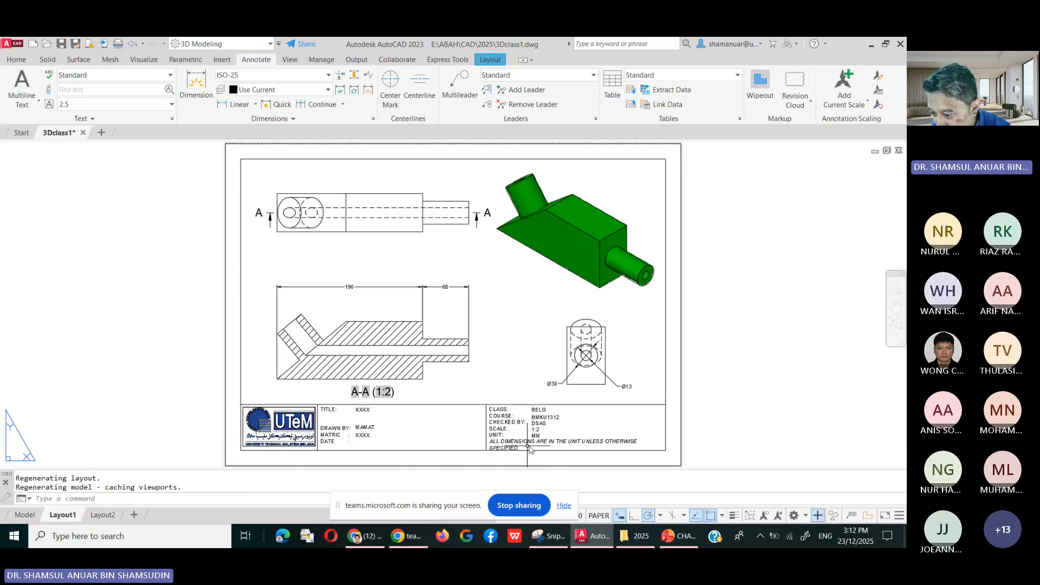
Examine the title block entries on Layout1 and the edges of the shaded isometric view up close.
scroll(529, 447, "up", 2)
scroll(529, 448, "up", 2)
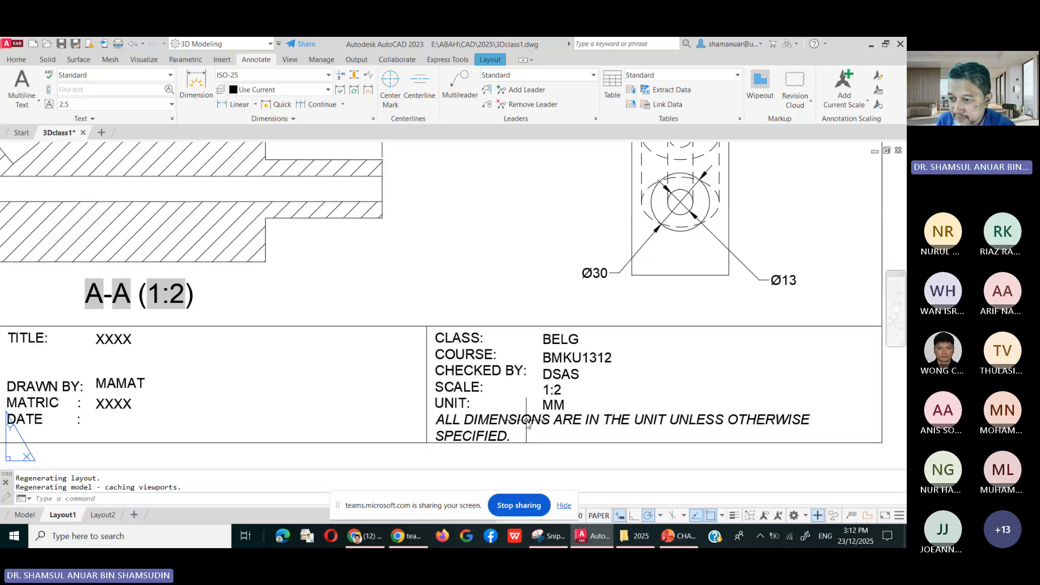
scroll(361, 301, "down", 2)
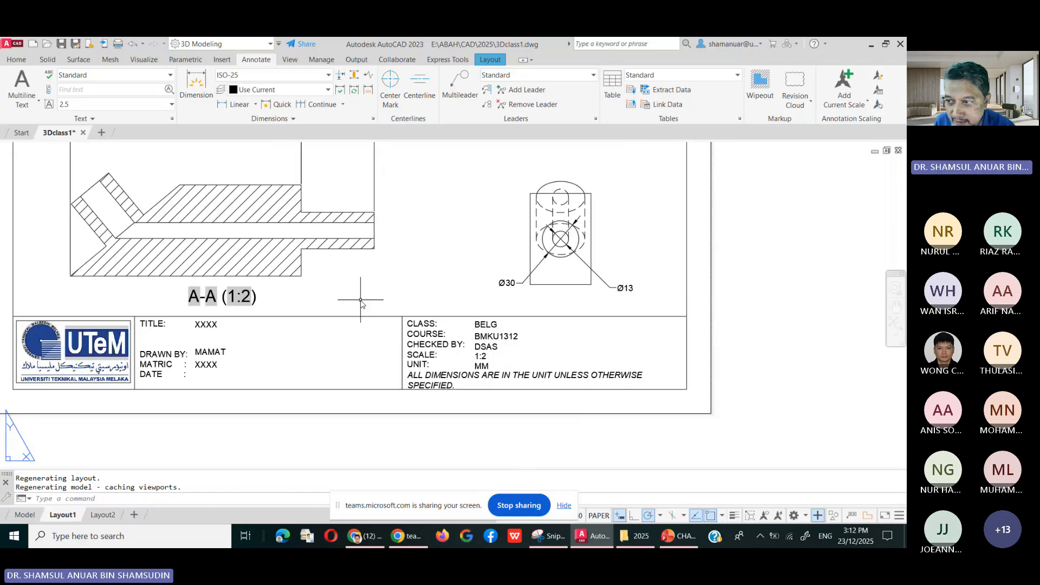
left_click(899, 329)
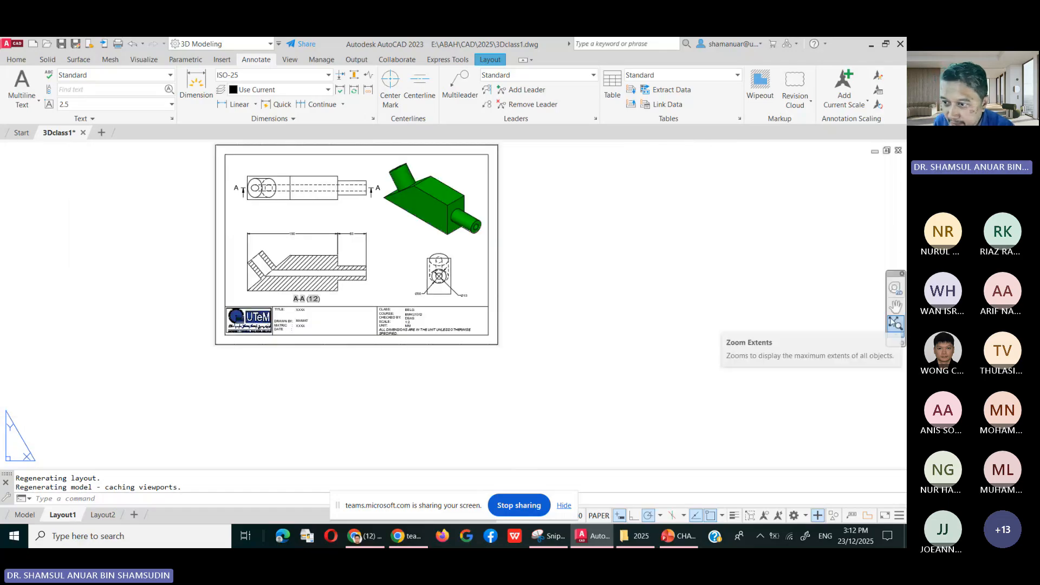
left_click(897, 327)
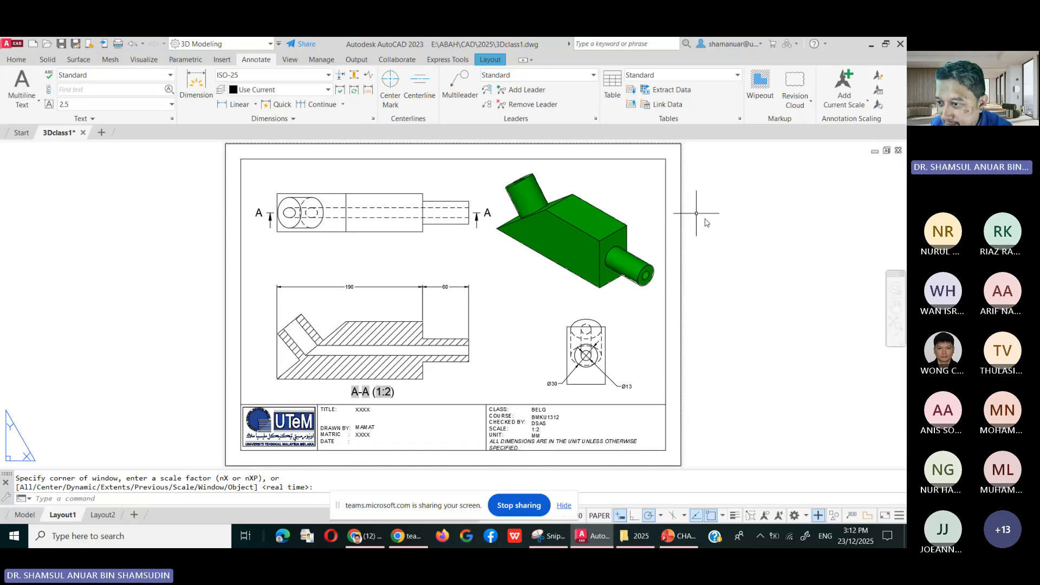
scroll(754, 233, "up", 2)
scroll(756, 230, "up", 4)
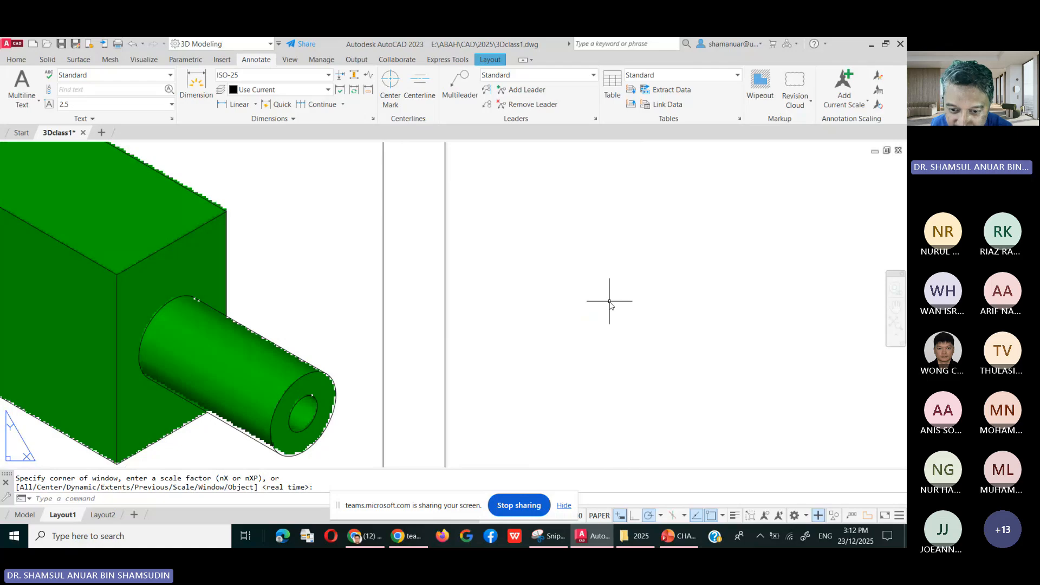
scroll(601, 303, "down", 3)
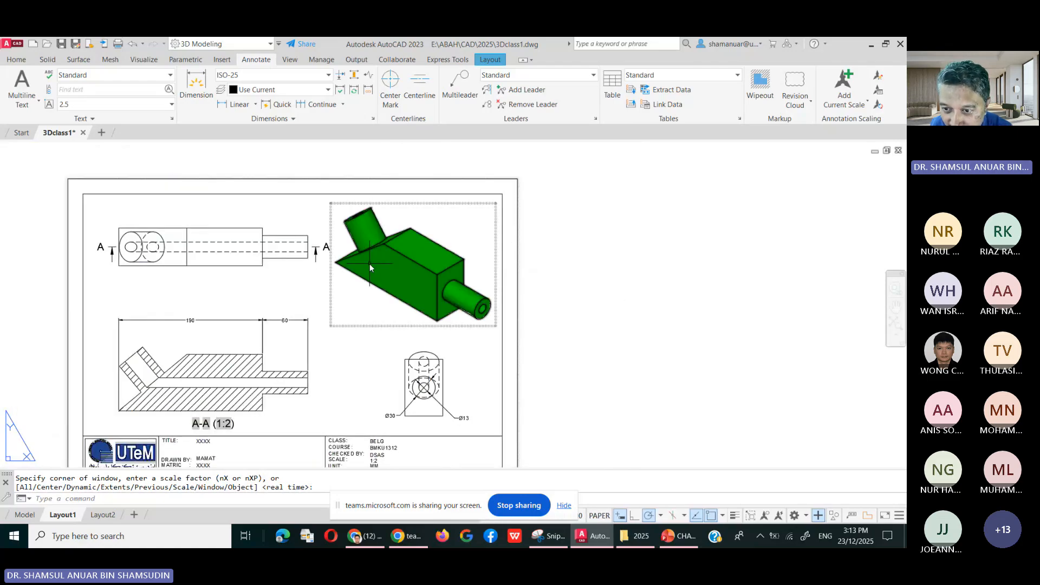
scroll(468, 317, "up", 6)
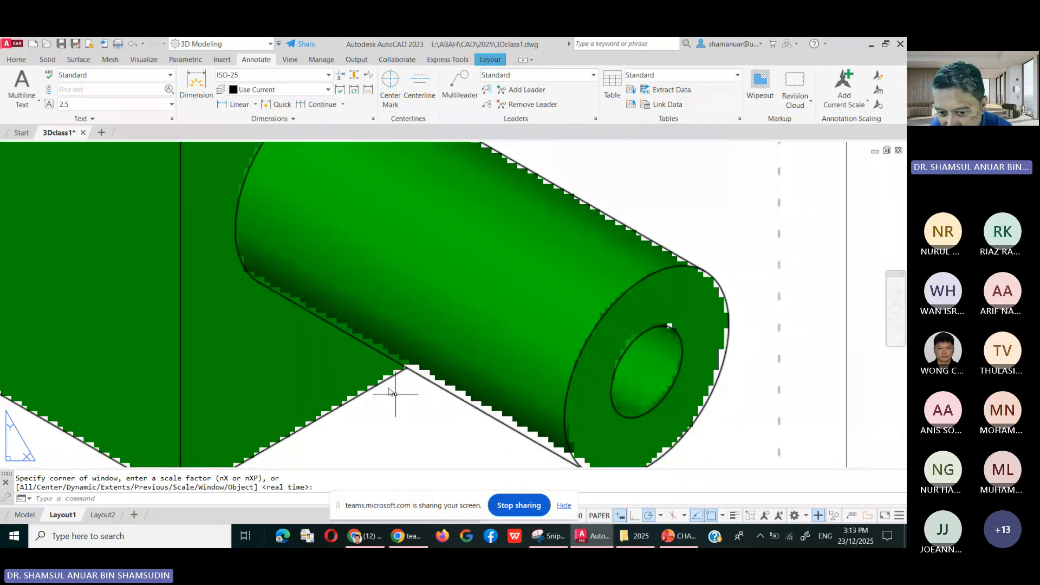
scroll(341, 356, "down", 2)
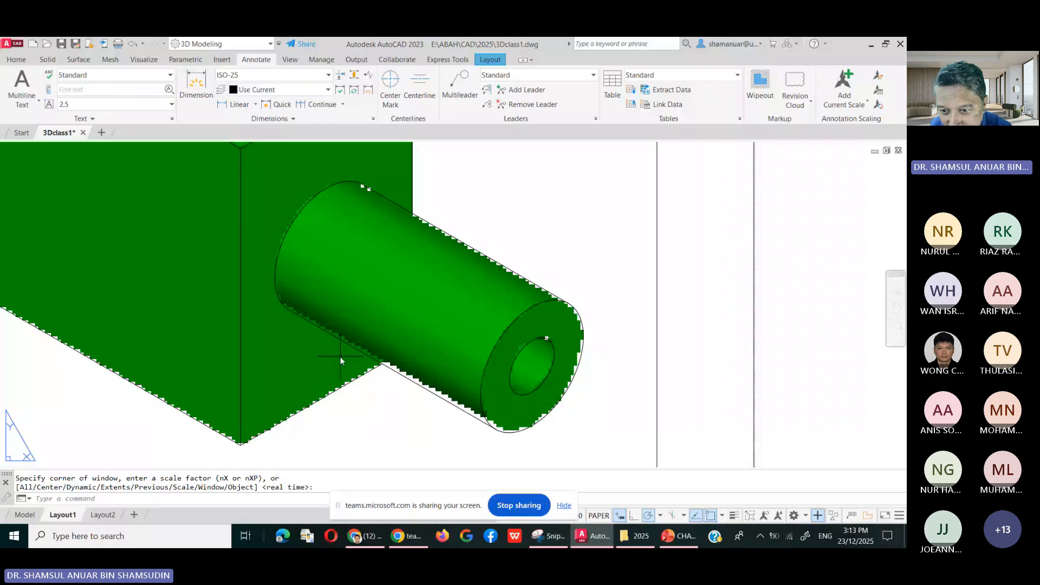
Edit the isometric view, trying the Shaded with visible and hidden lines style, and set its display to Visible lines.
scroll(340, 357, "down", 6)
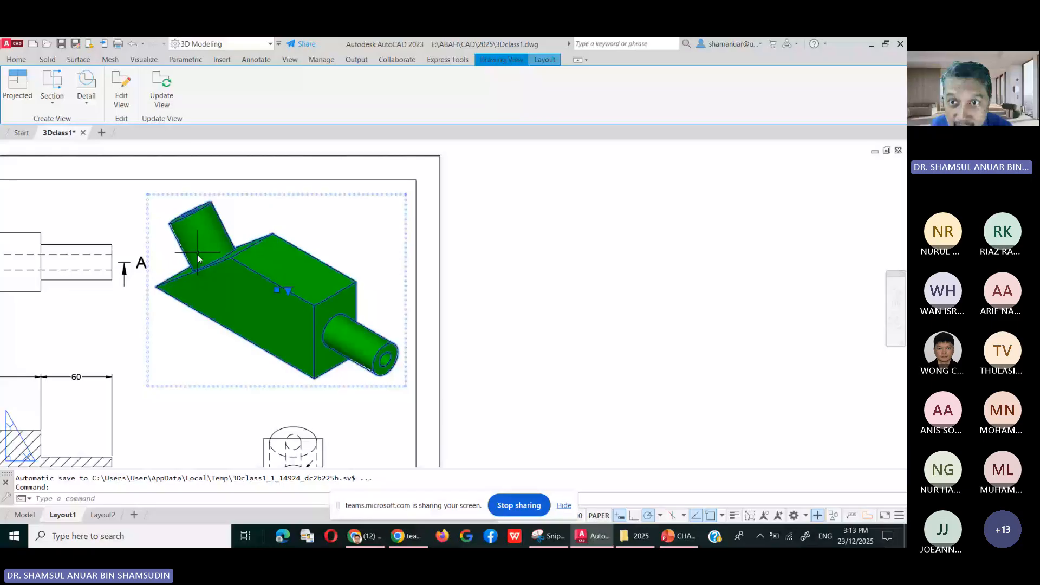
left_click(123, 85)
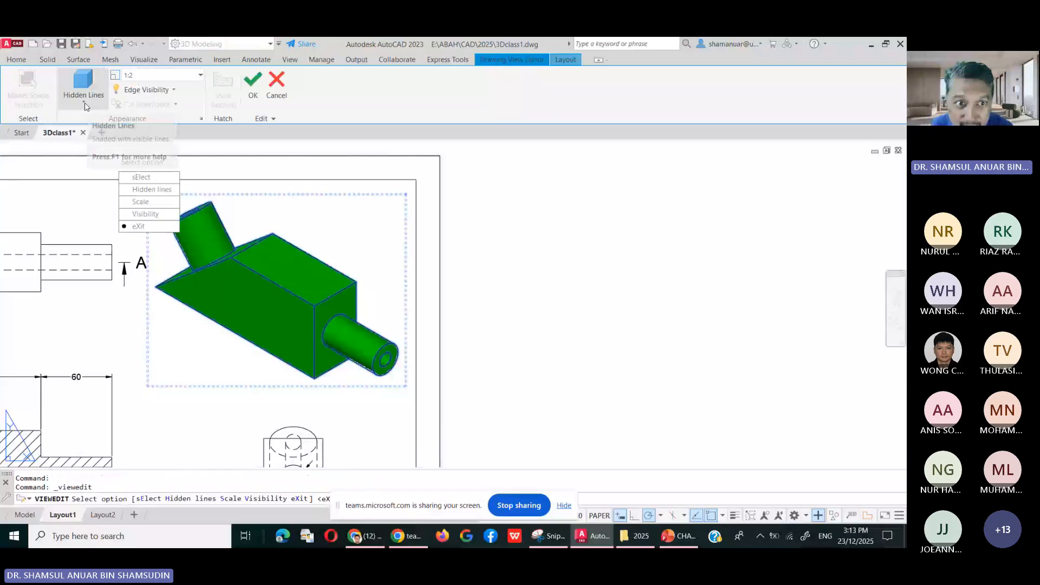
left_click(83, 87)
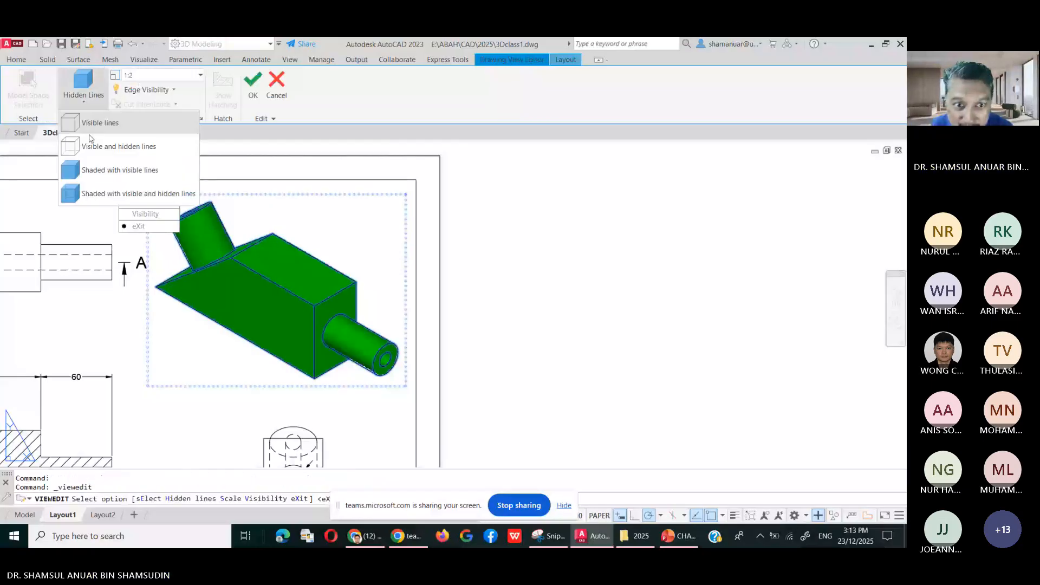
left_click(94, 128)
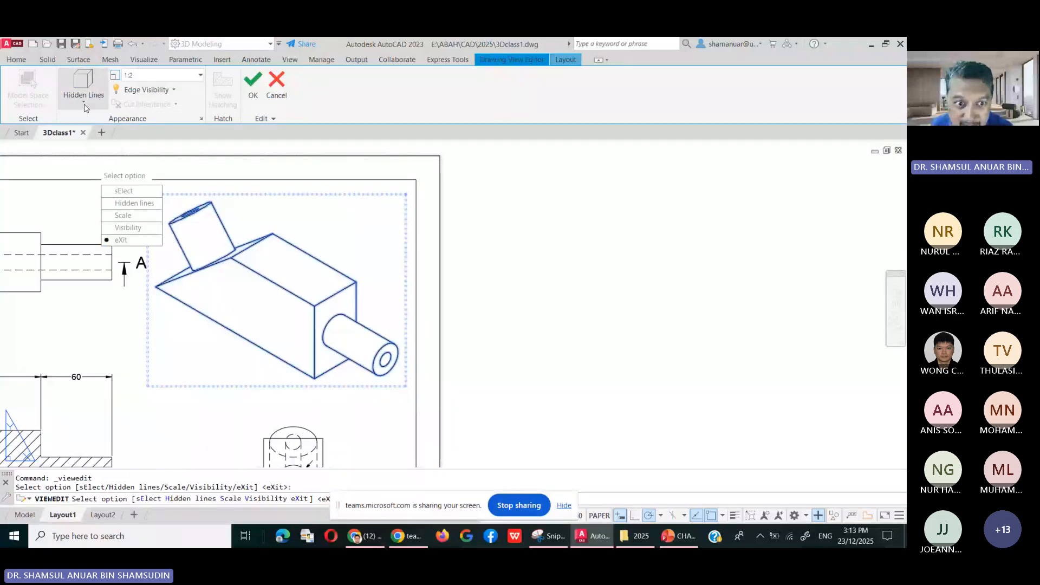
left_click(84, 103)
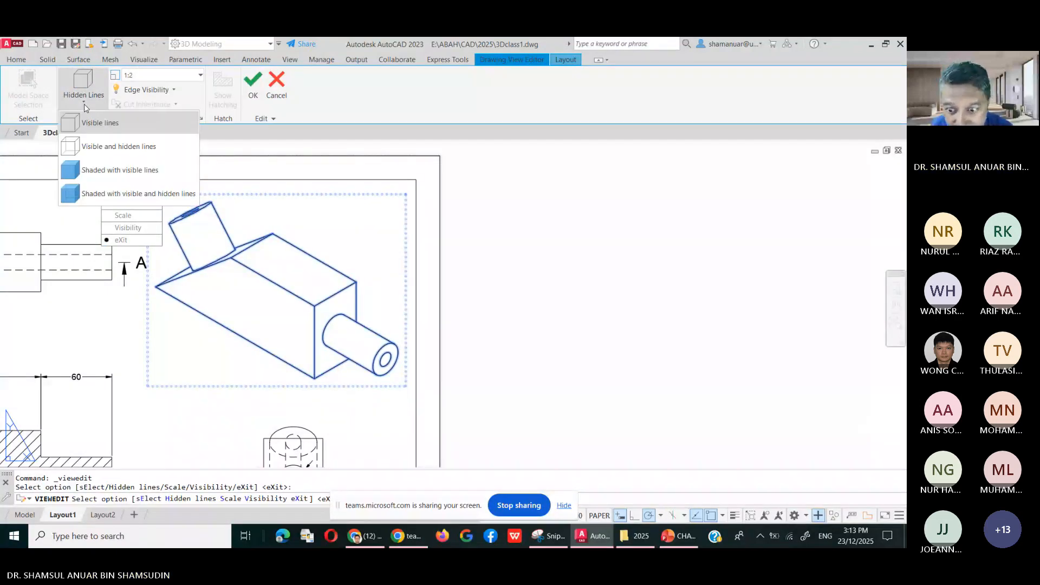
left_click(112, 200)
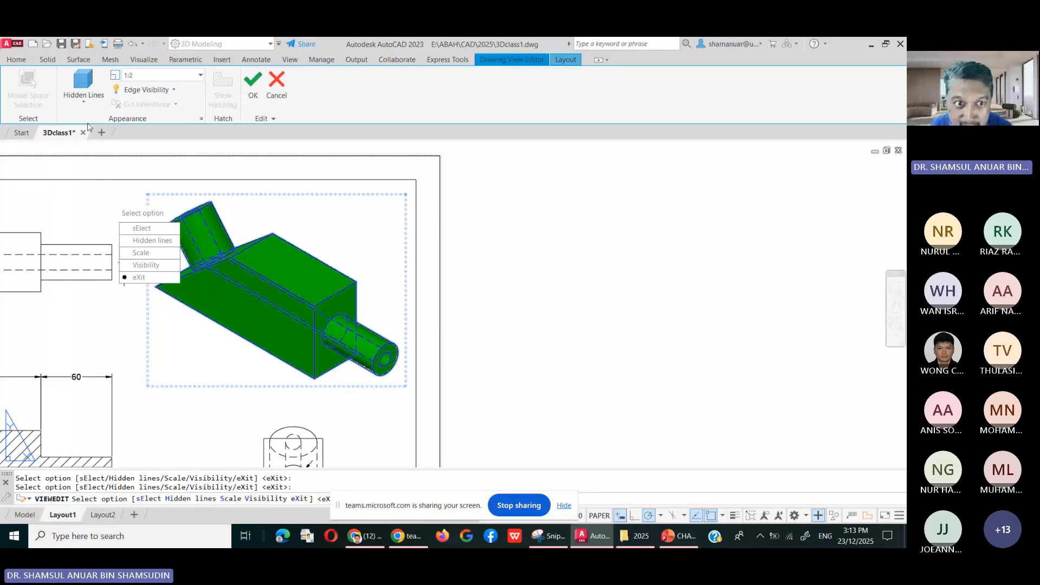
left_click(84, 98)
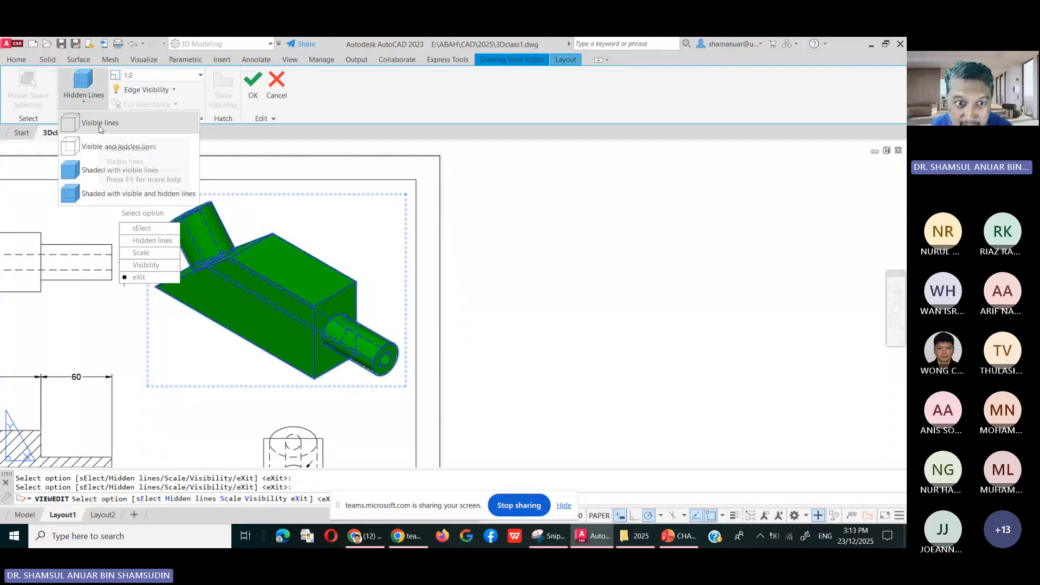
left_click(101, 125)
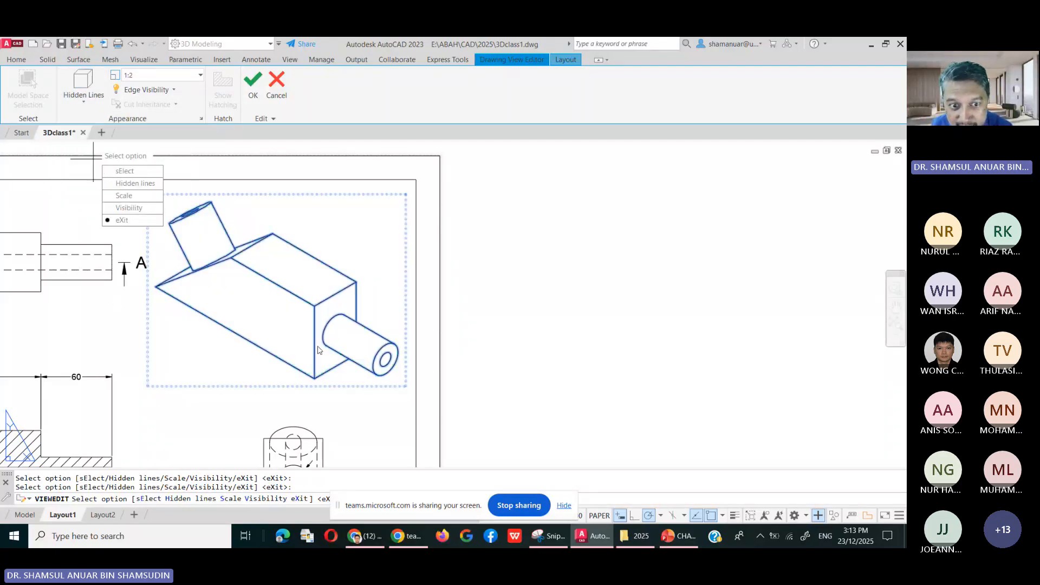
type("X")
key("Return")
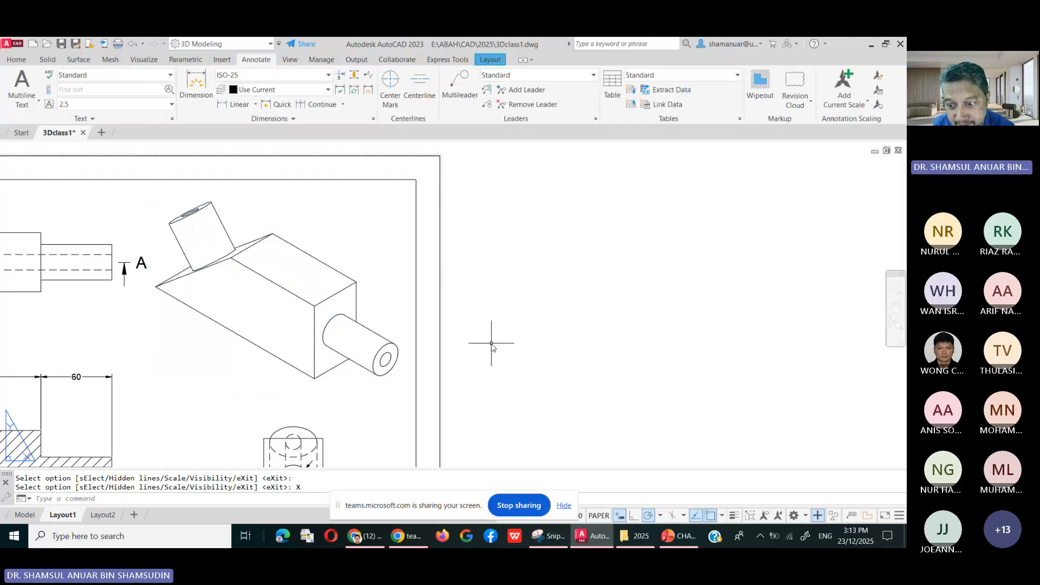
Add a linear dimension to the height of the block's end edge in the top view on Layout1.
scroll(491, 343, "down", 4)
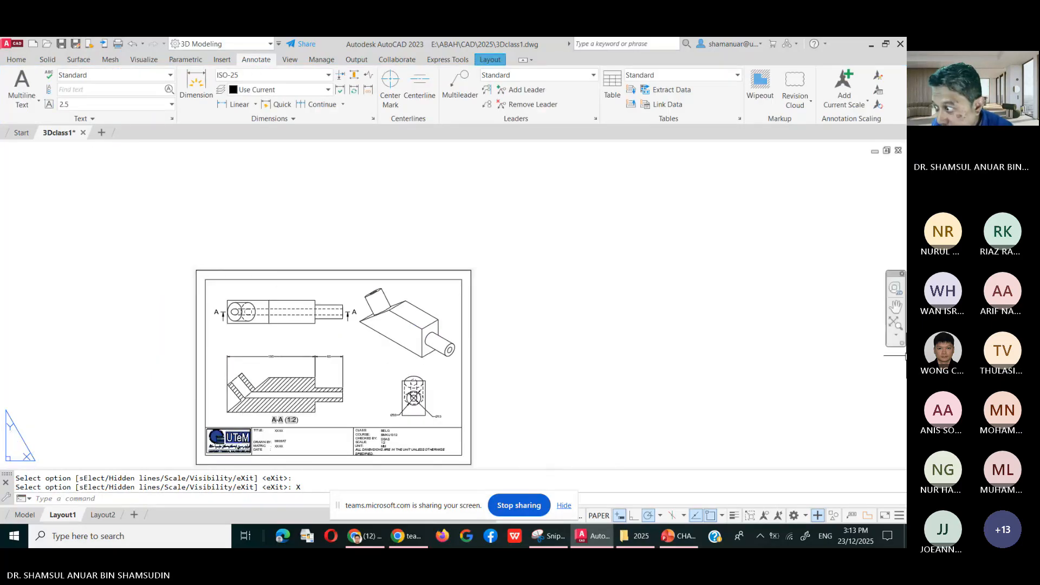
left_click(895, 323)
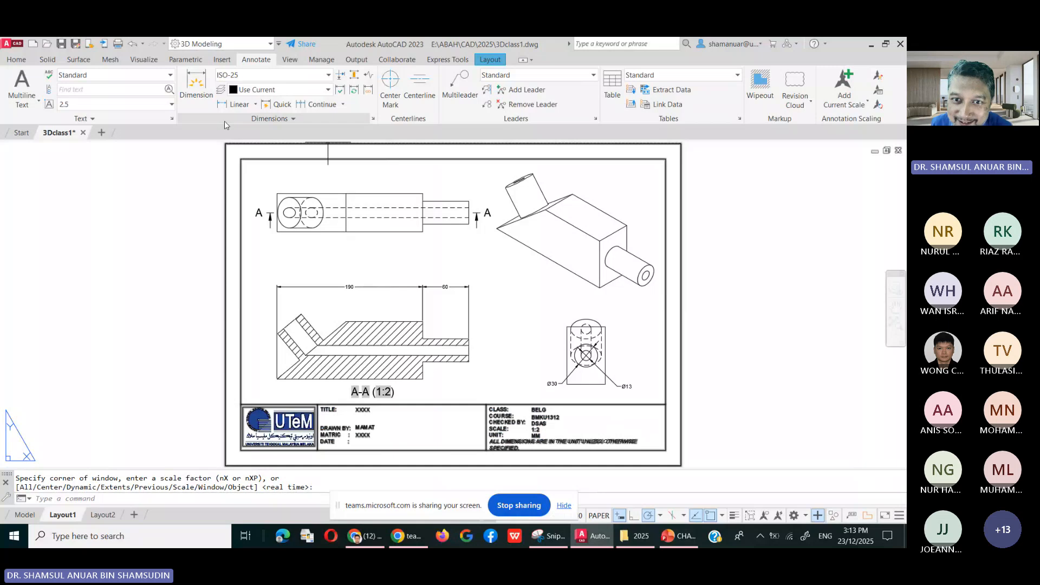
left_click(235, 104)
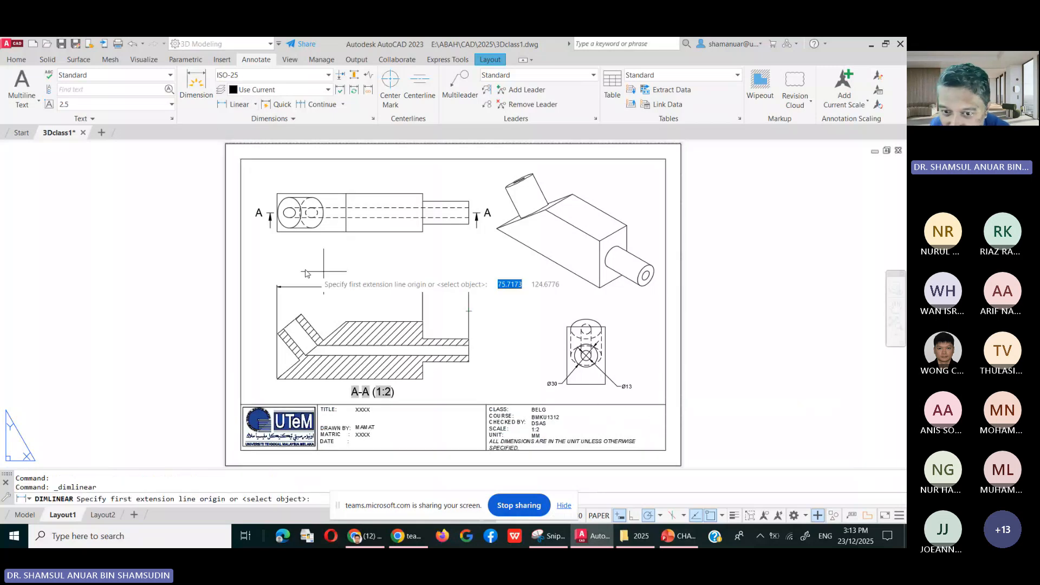
left_click(275, 228)
left_click(277, 232)
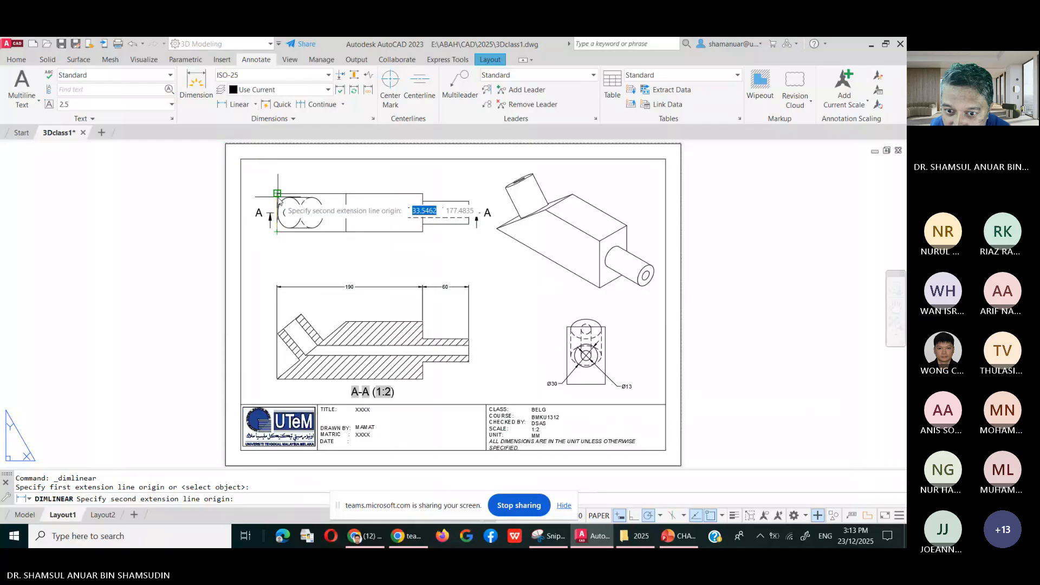
left_click(250, 190)
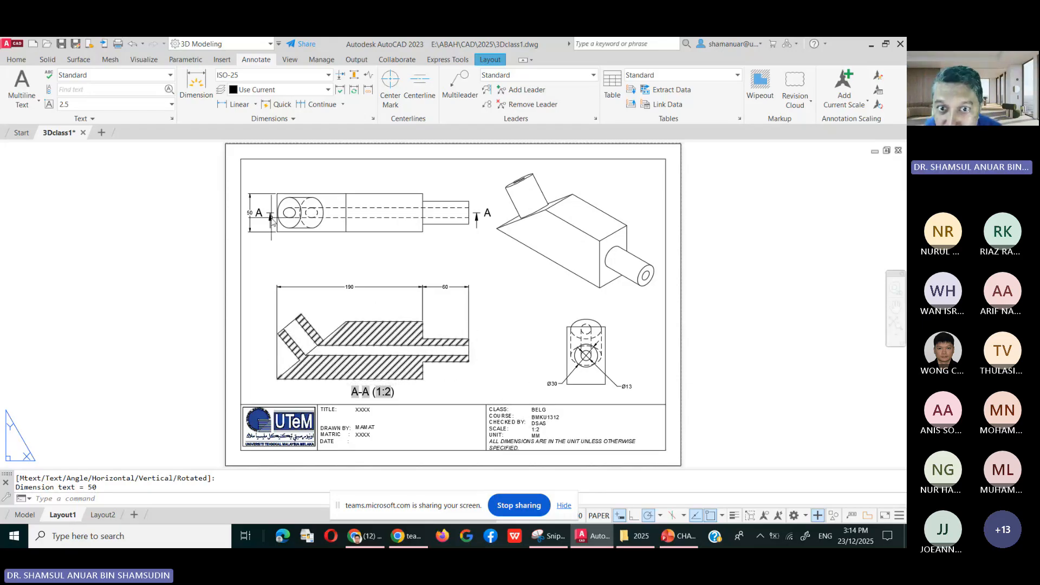
Dimension the horizontal length of the sloped face in section A-A, placing it below the block's overall length dimension.
left_click(236, 104)
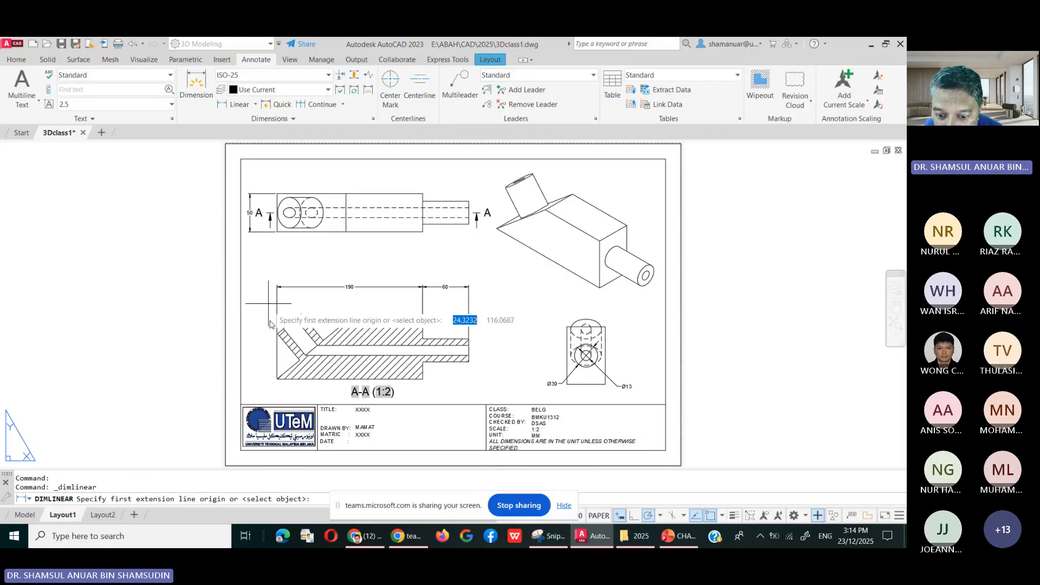
left_click(277, 379)
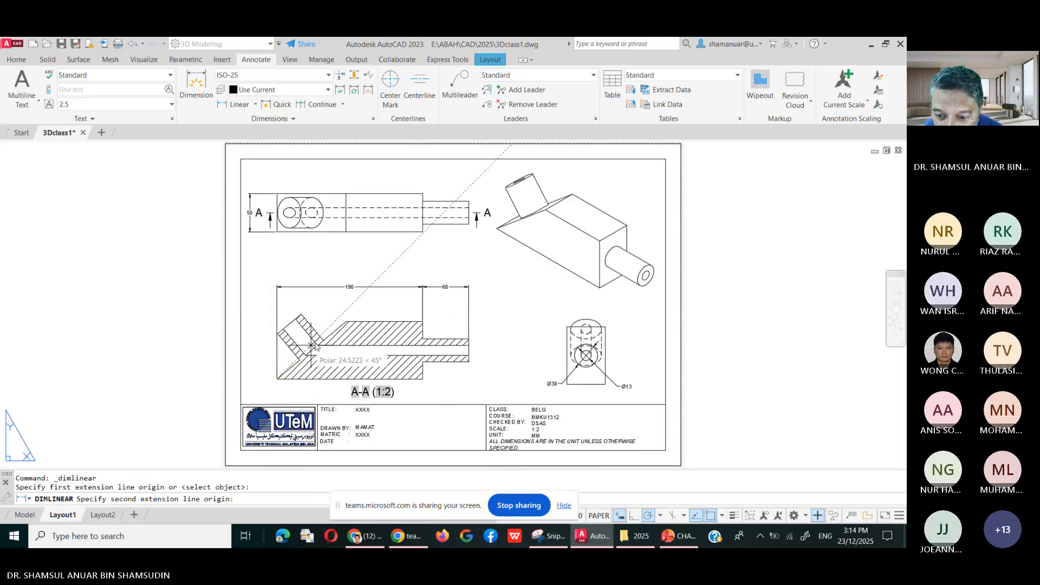
left_click(346, 322)
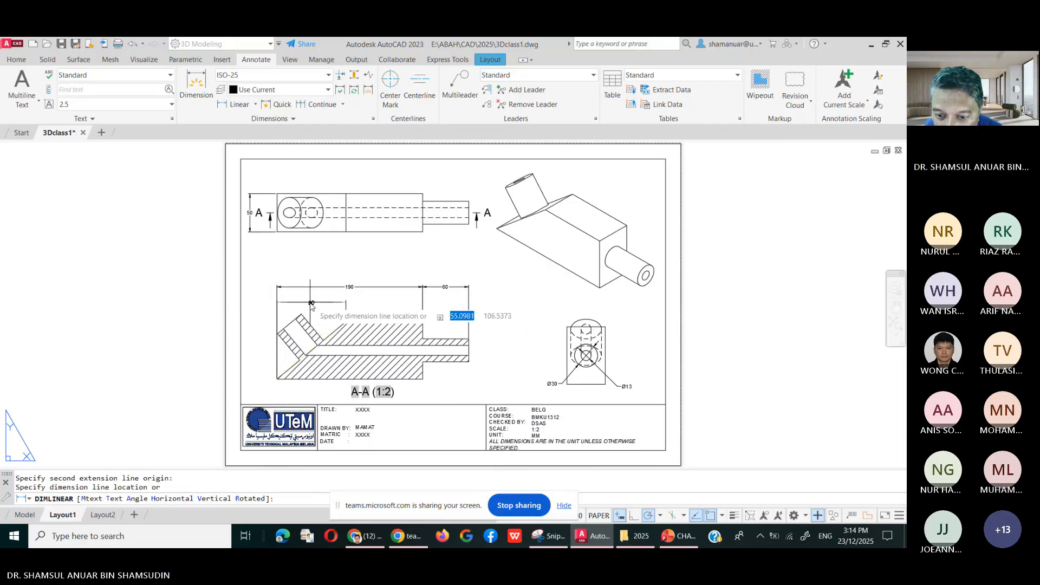
left_click(311, 303)
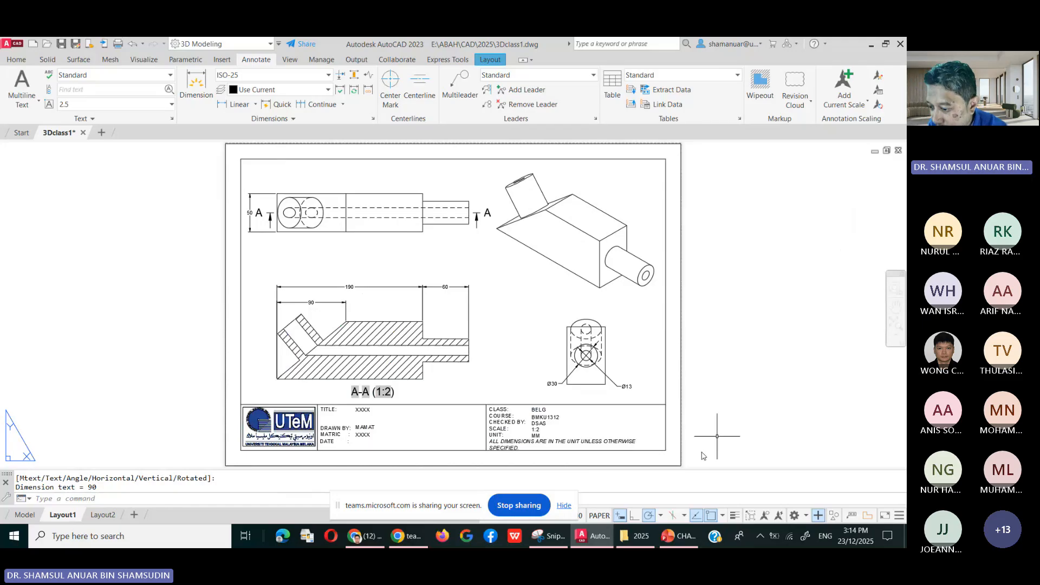
Switch to the Chapter 6 PowerPoint slides, examine the topics up to the Thread slide, and return to AutoCAD.
left_click(678, 542)
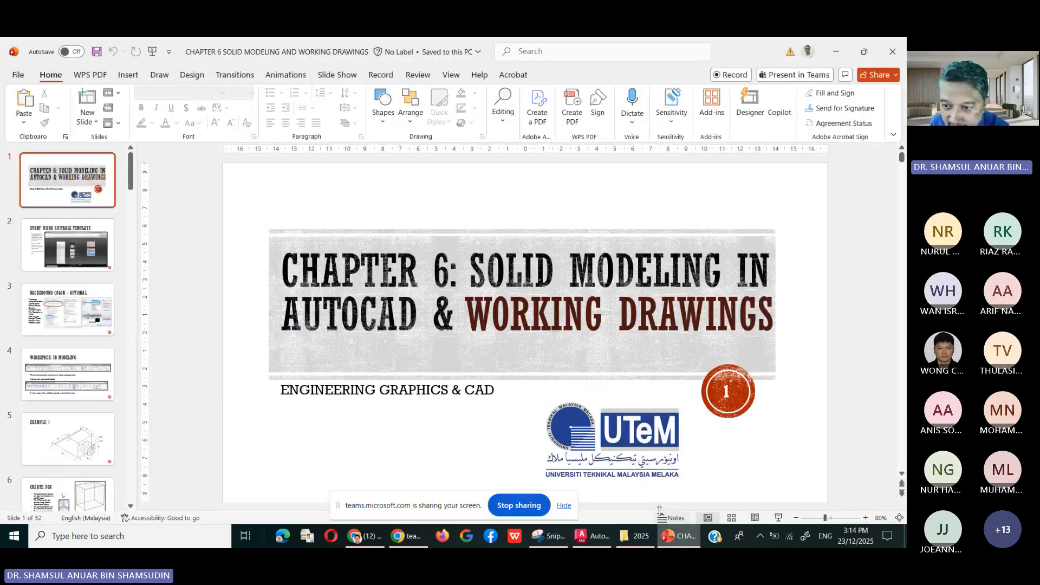
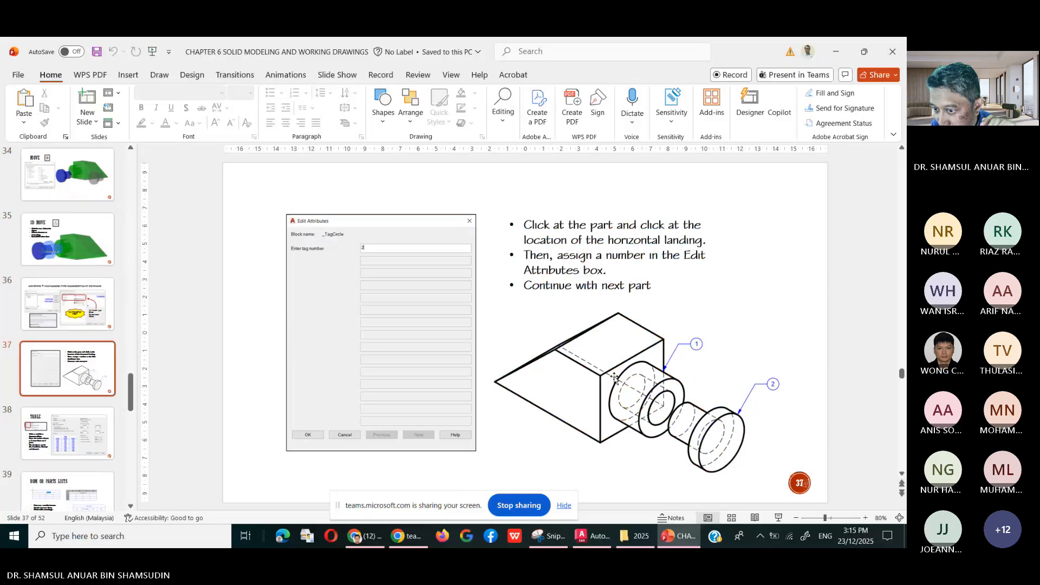
scroll(615, 379, "down", 3)
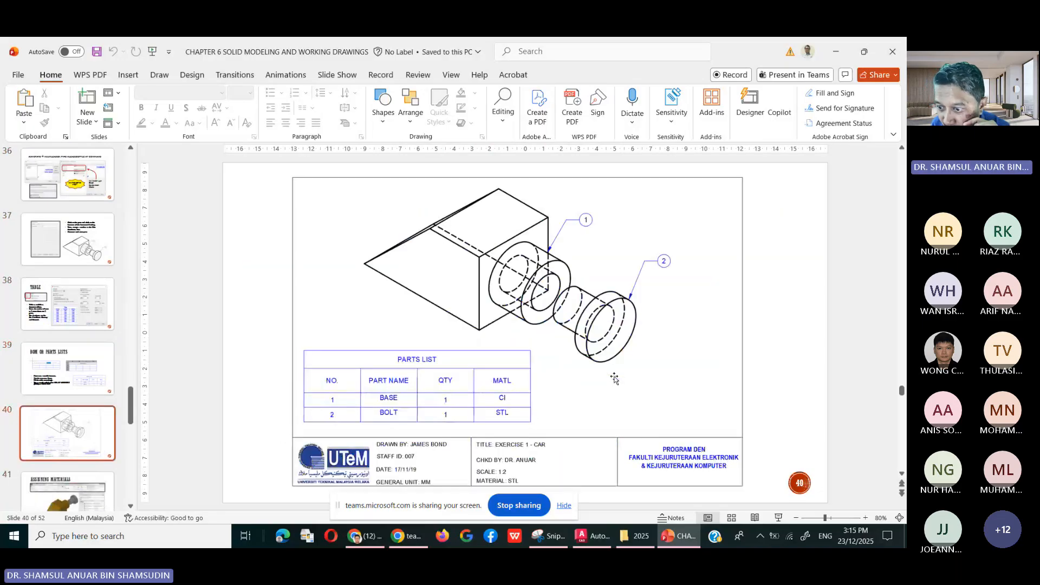
scroll(614, 379, "down", 1)
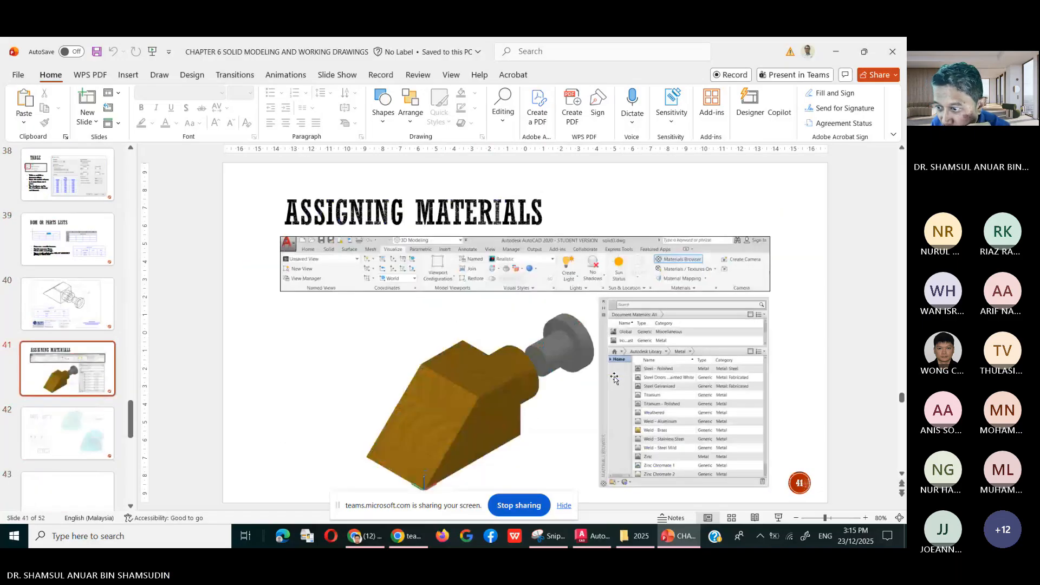
scroll(615, 379, "down", 1)
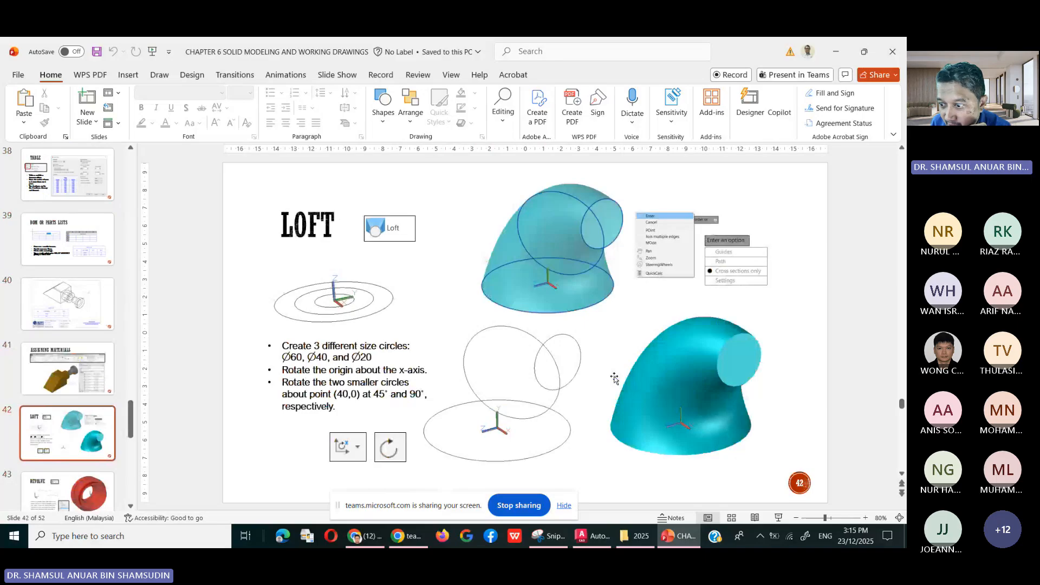
scroll(614, 379, "down", 3)
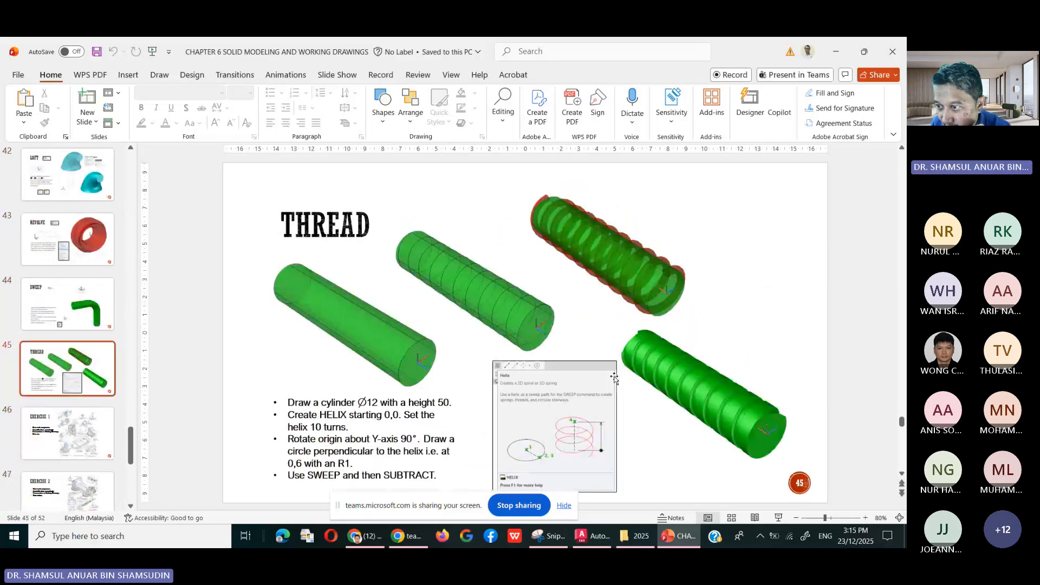
scroll(614, 378, "down", 1)
scroll(614, 379, "up", 1)
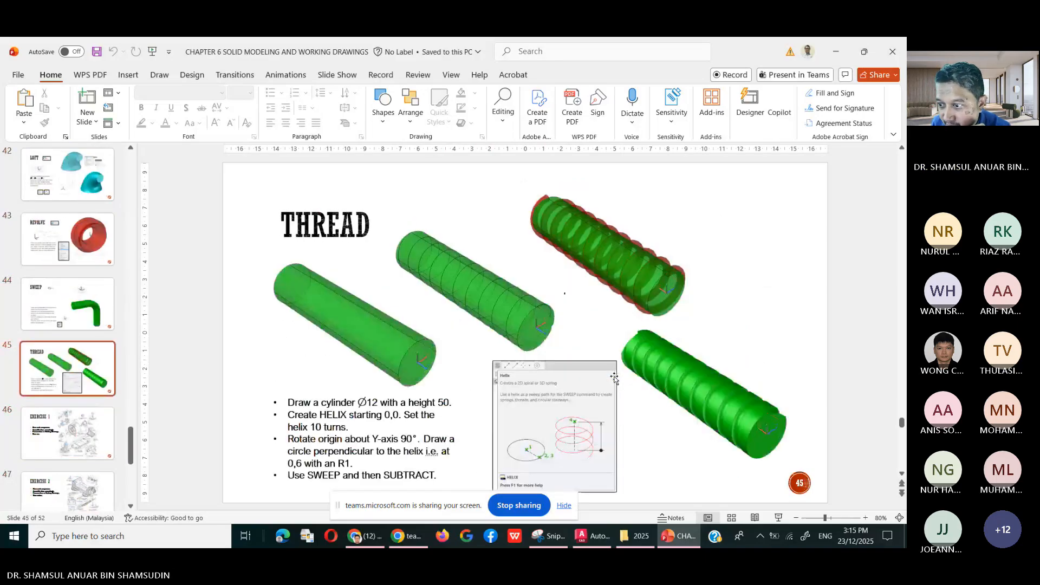
left_click(831, 54)
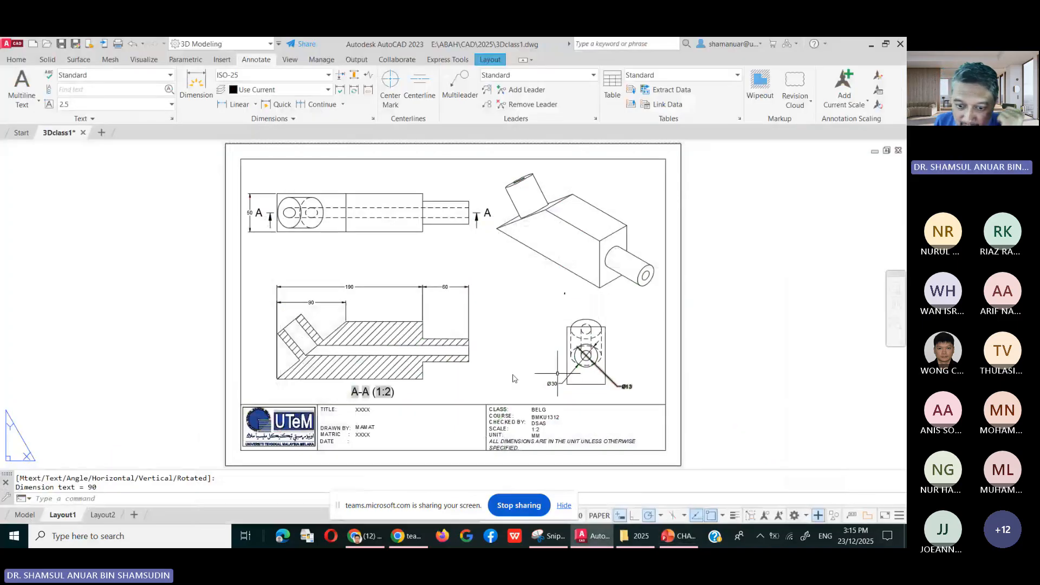
Go to model space and orbit the solid from the Left view to an oblique 3D view facing the horizontal cylinder.
left_click(25, 515)
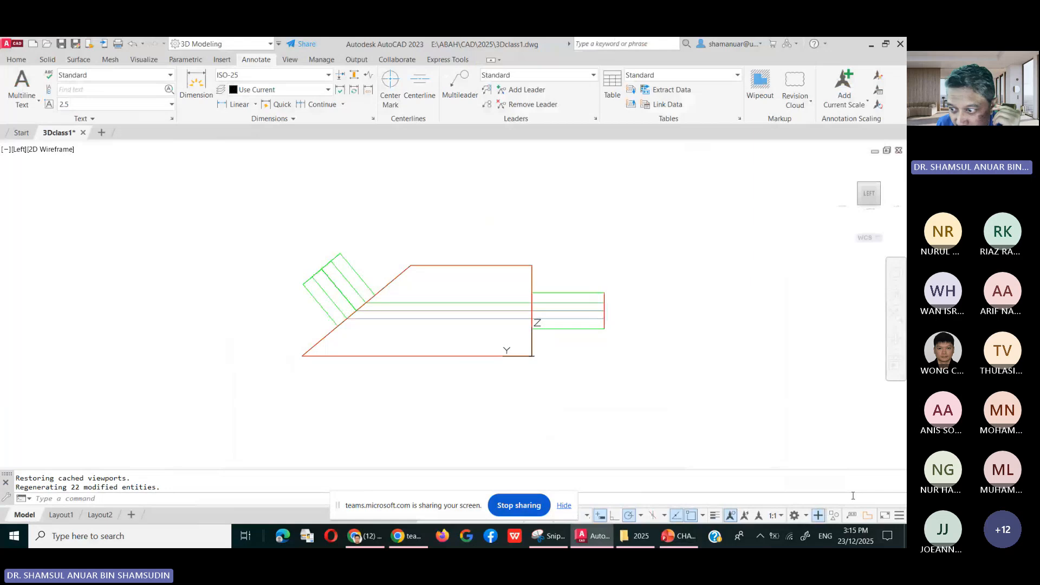
left_click(897, 337)
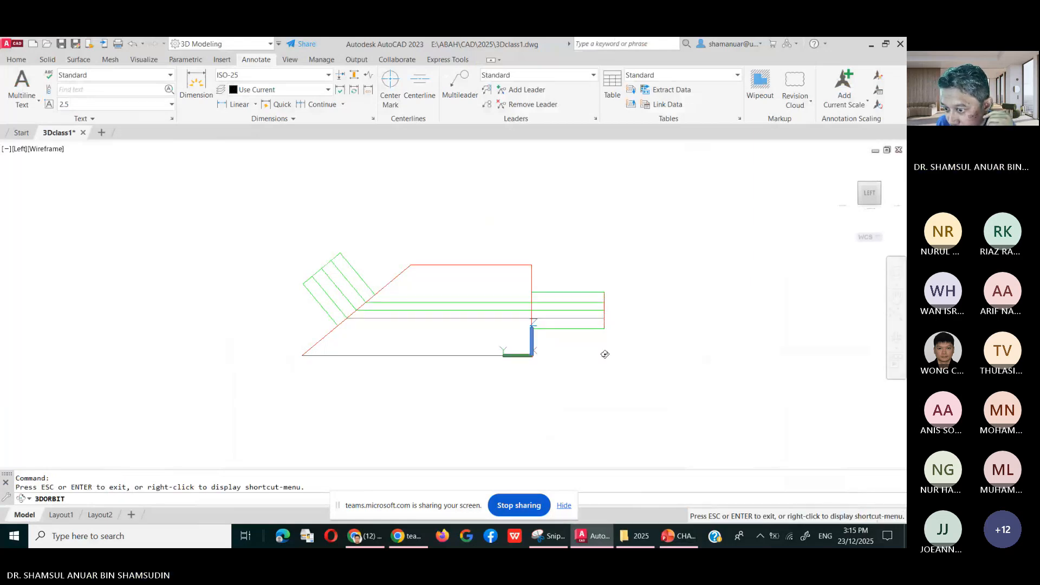
left_click_drag(605, 354, 528, 350)
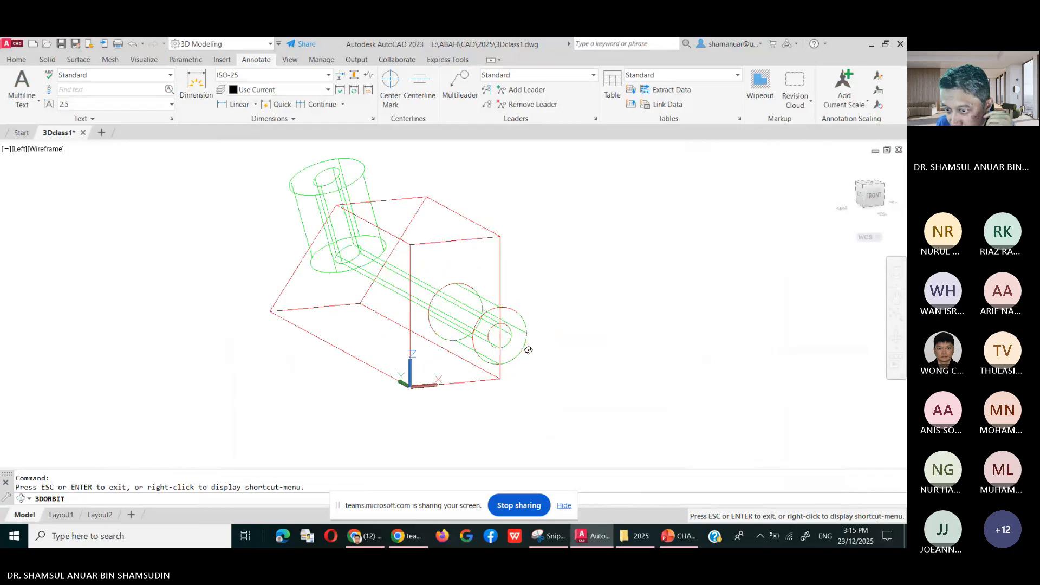
scroll(529, 350, "up", 2)
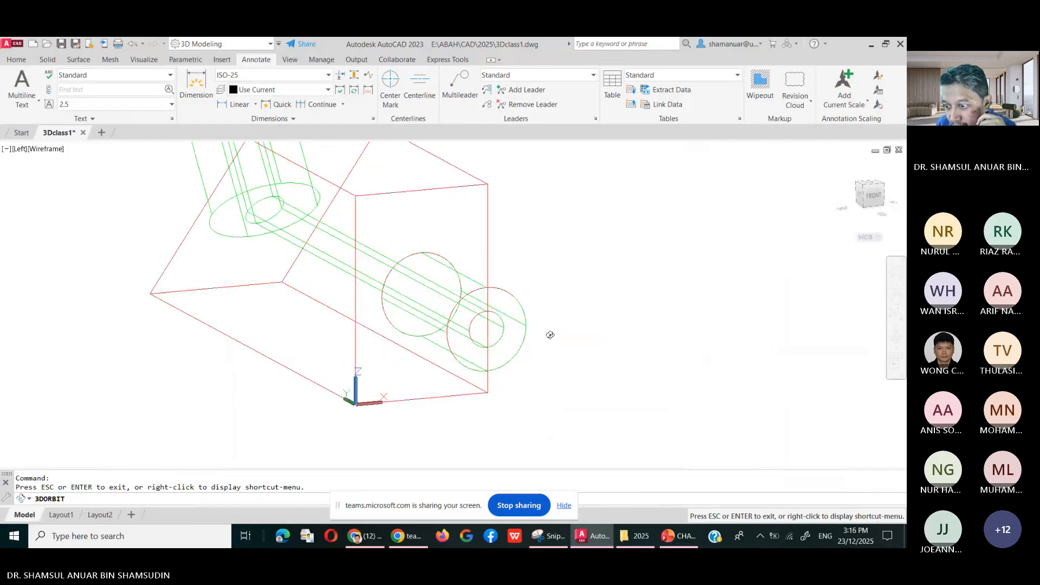
right_click(550, 335)
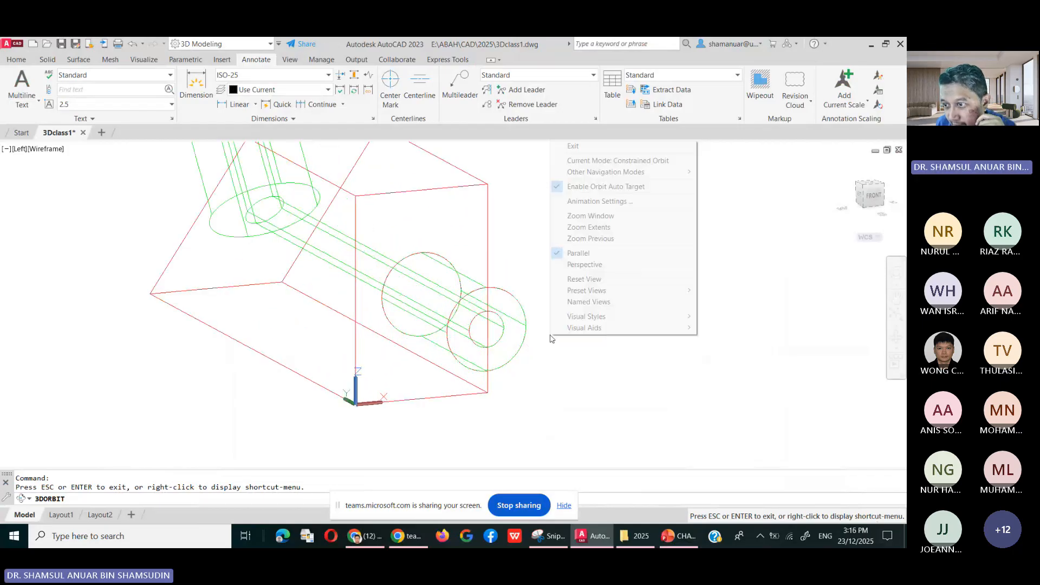
left_click(572, 146)
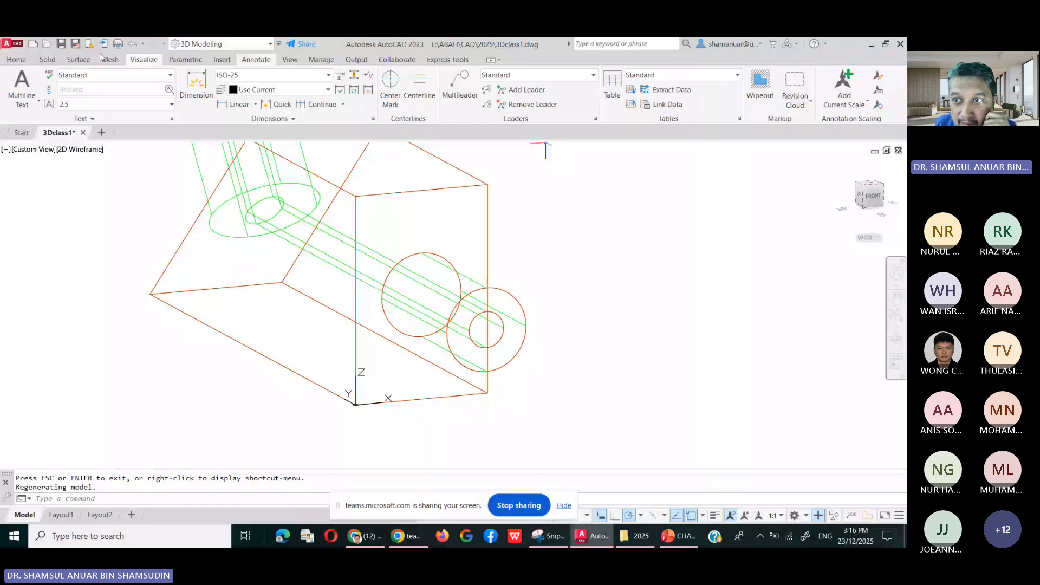
Set the model's visual style to X-Ray.
left_click(17, 60)
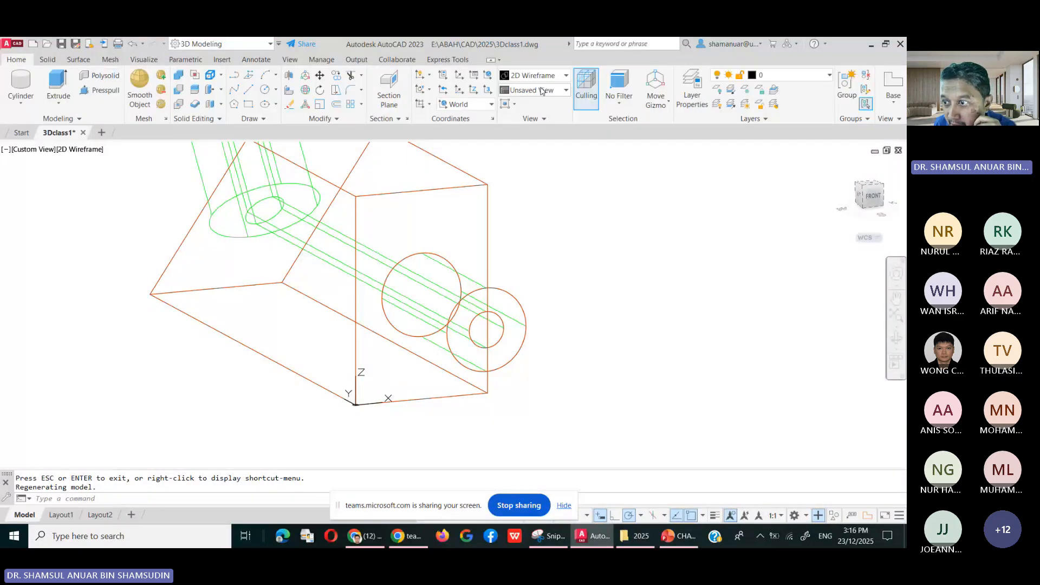
left_click(536, 75)
left_click(572, 187)
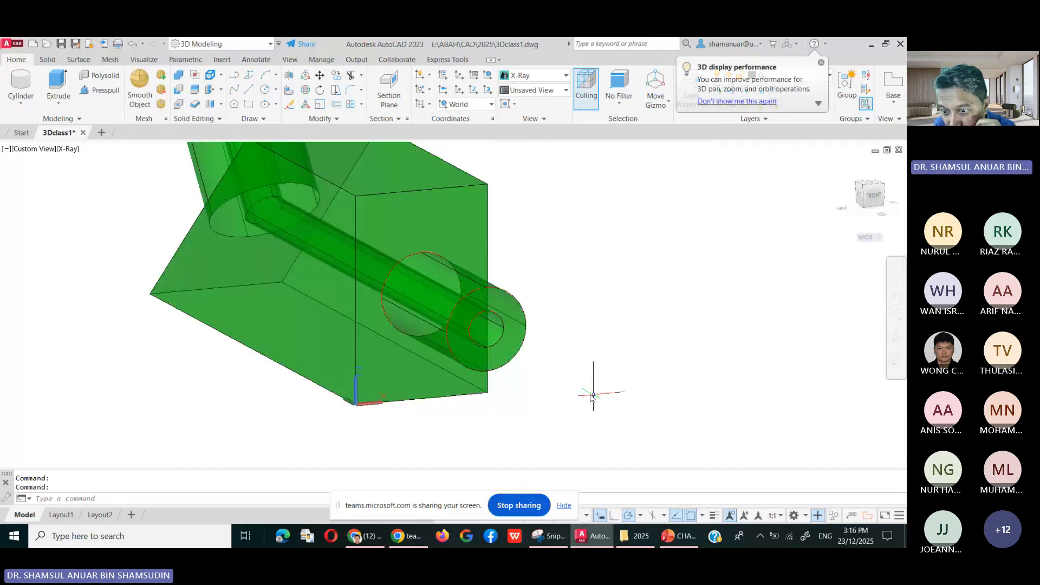
scroll(592, 397, "up", 3)
scroll(593, 397, "down", 4)
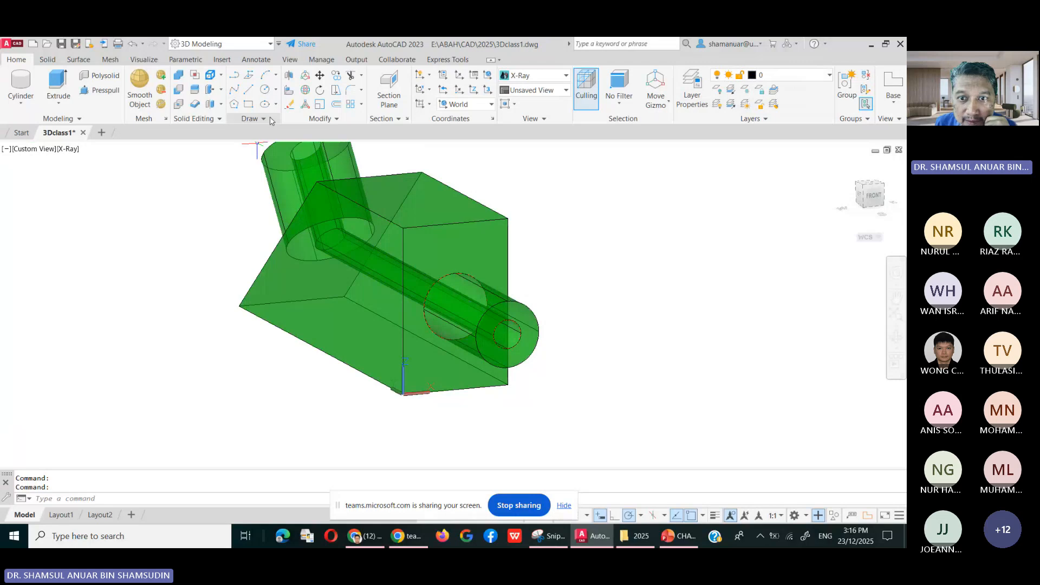
Make outline 4 the current layer and start a helix beside the solid with base and top radii of 15.
left_click(760, 77)
left_click(782, 221)
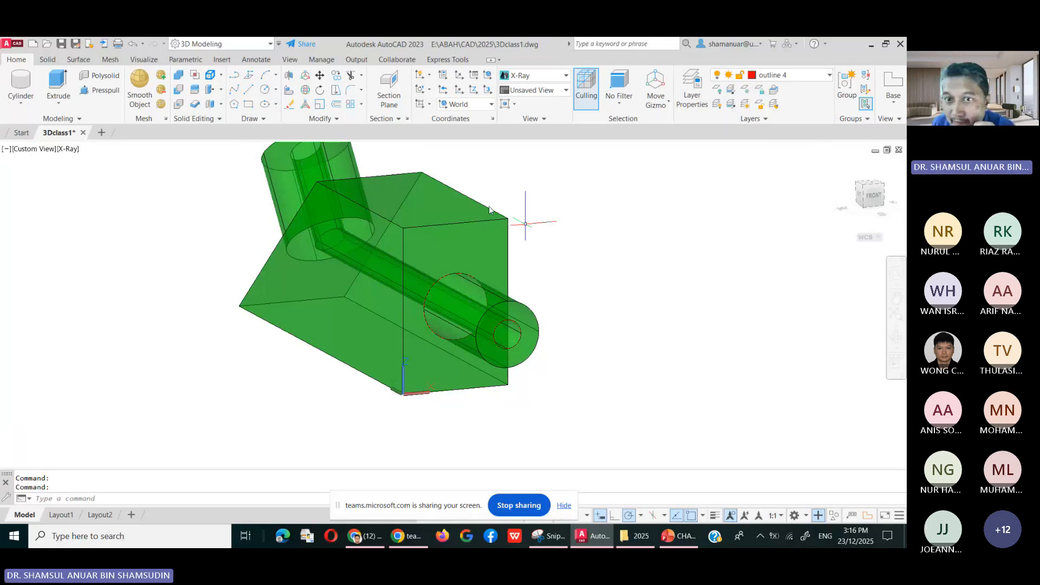
left_click(257, 121)
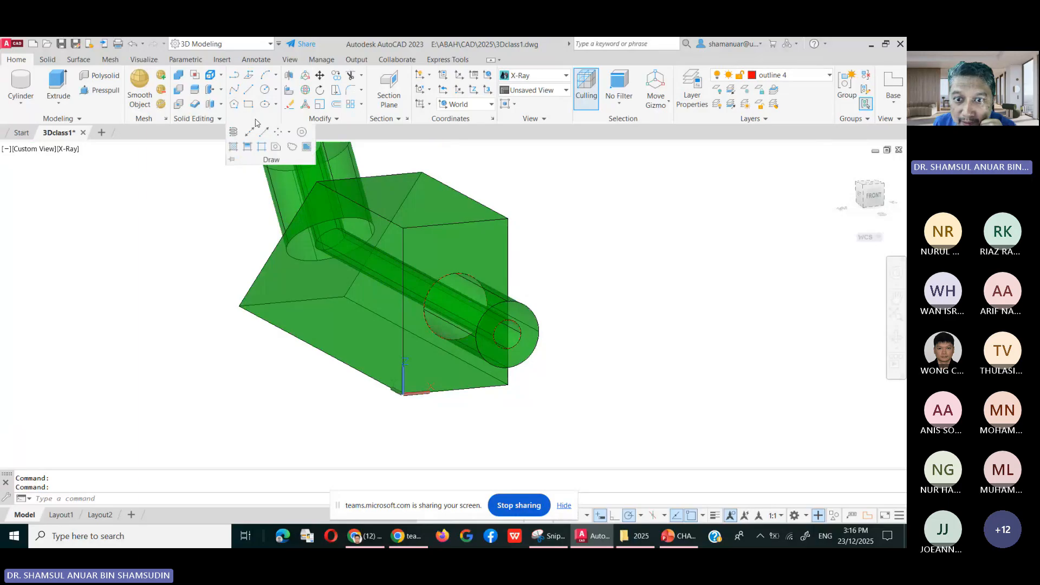
left_click(232, 135)
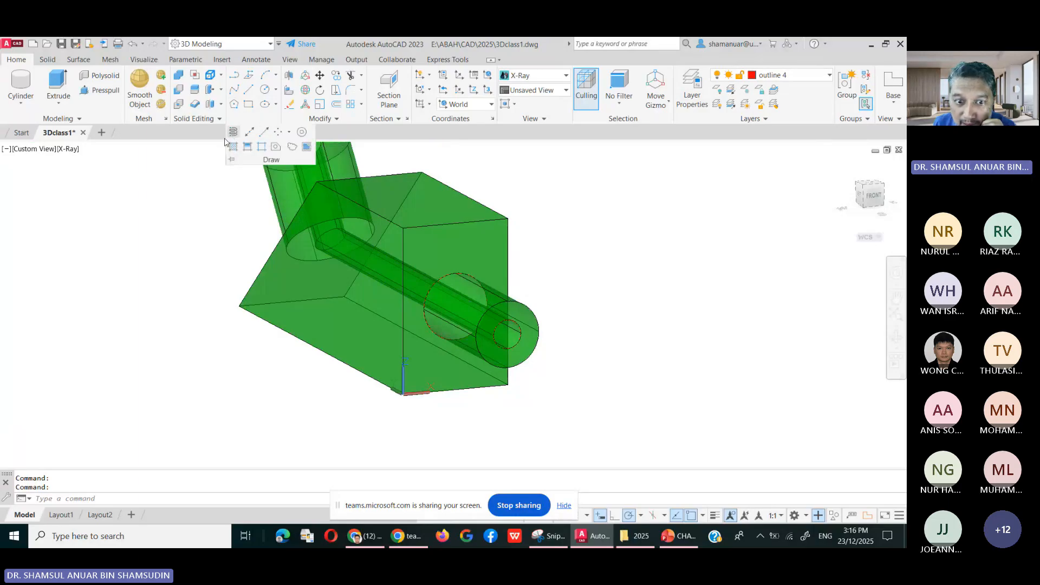
left_click(87, 368)
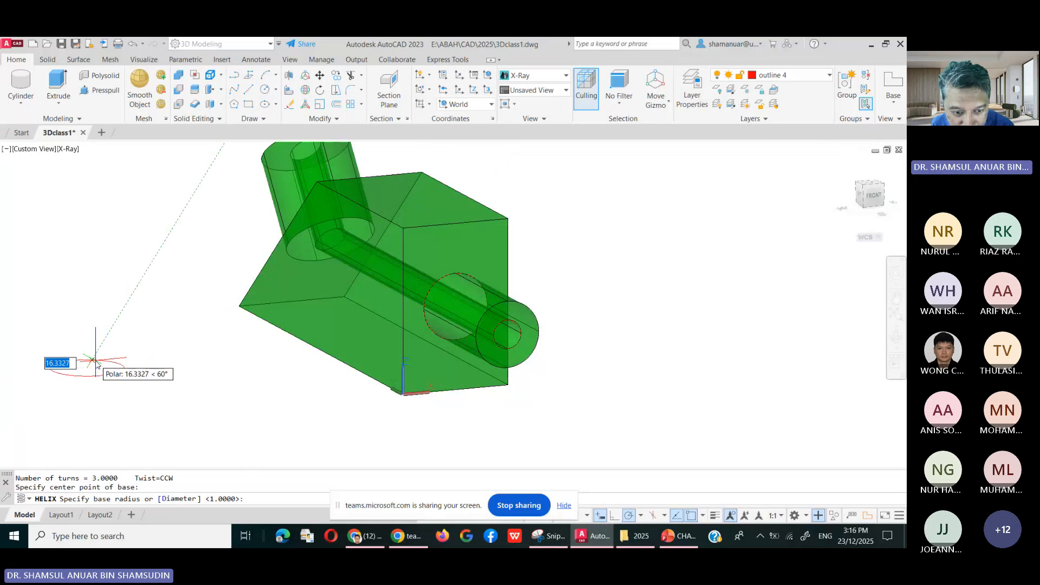
type("15")
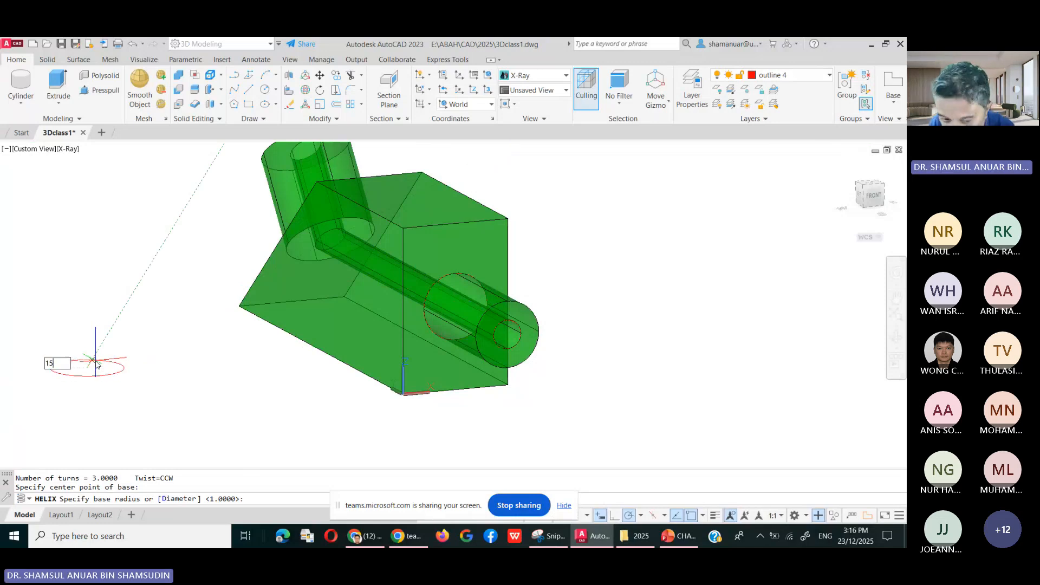
key("Return")
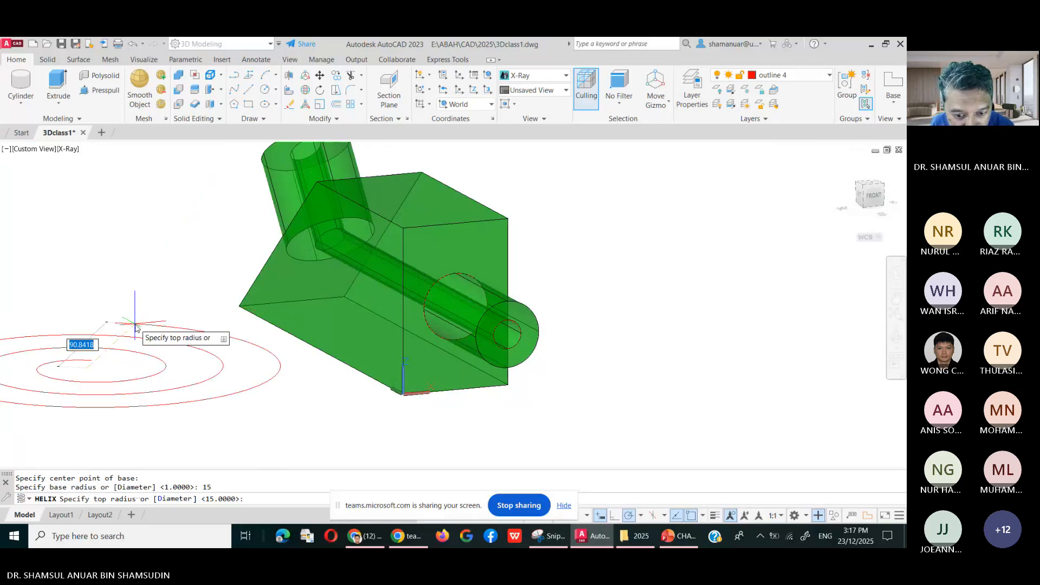
type("15")
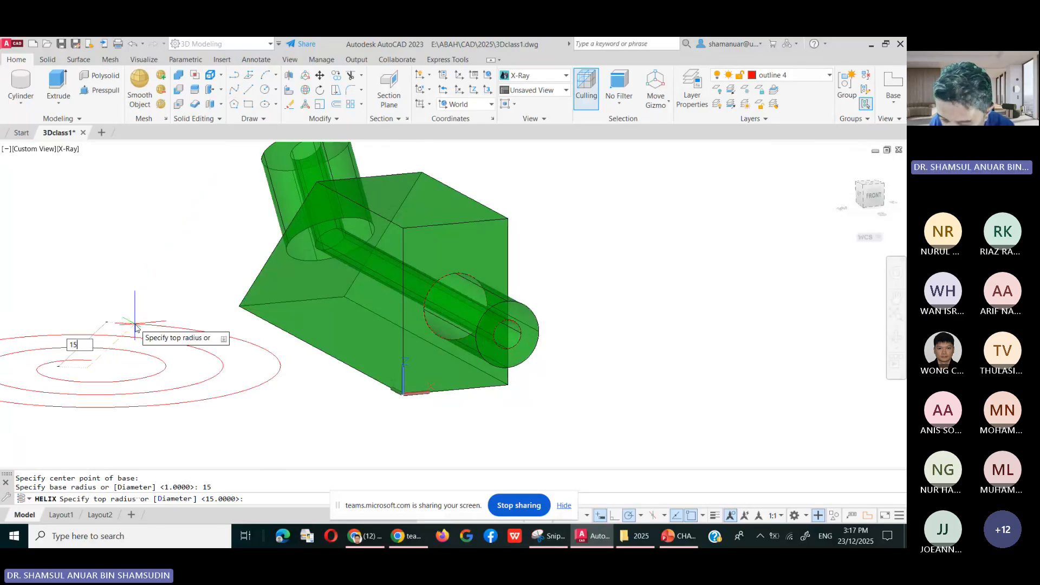
key("Return")
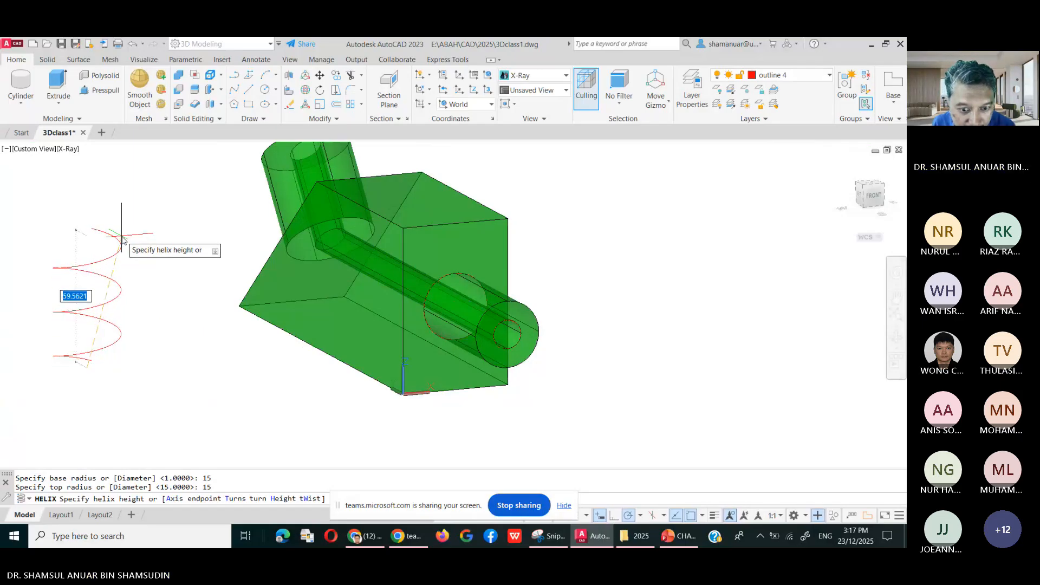
Set the helix to 10 turns and place its height upward freehand to finish it.
right_click(122, 239)
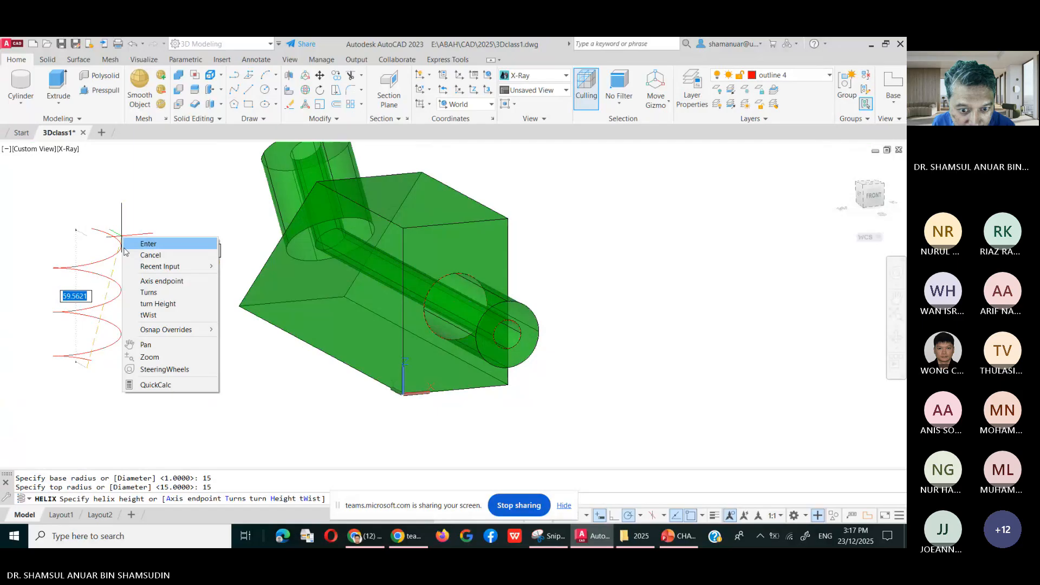
left_click(148, 293)
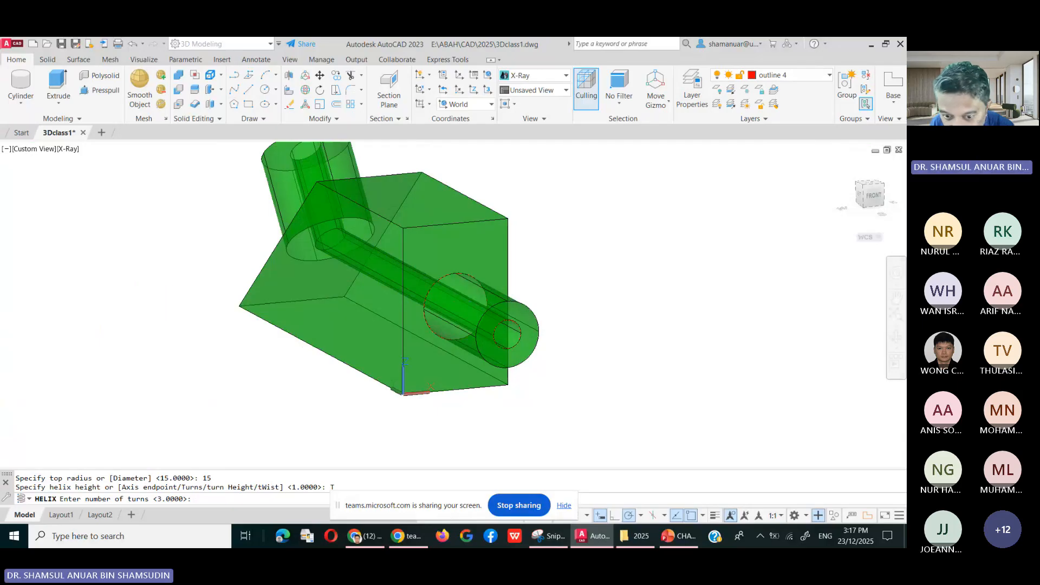
type("10")
key("Return")
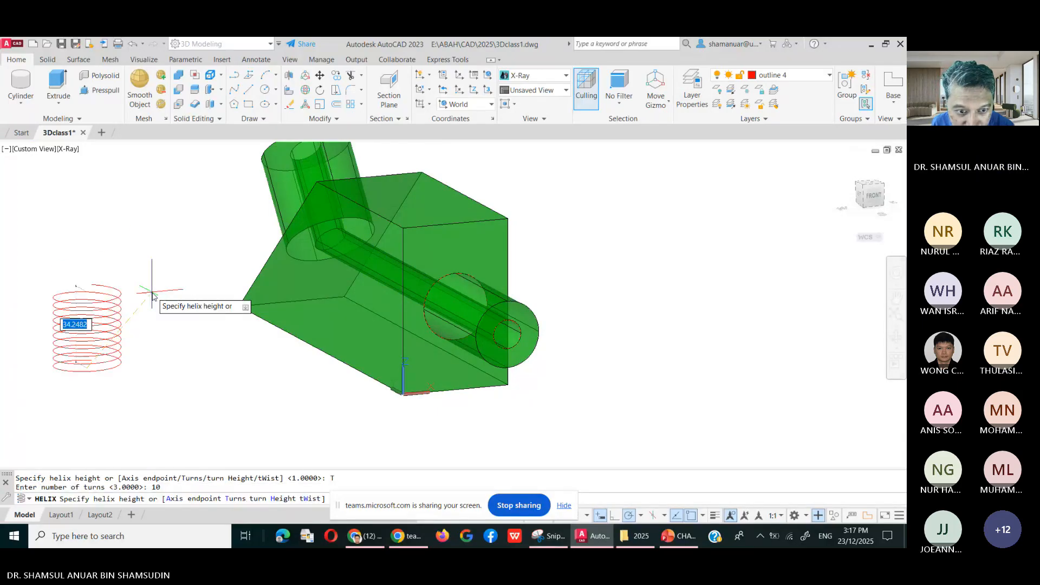
left_click(132, 258)
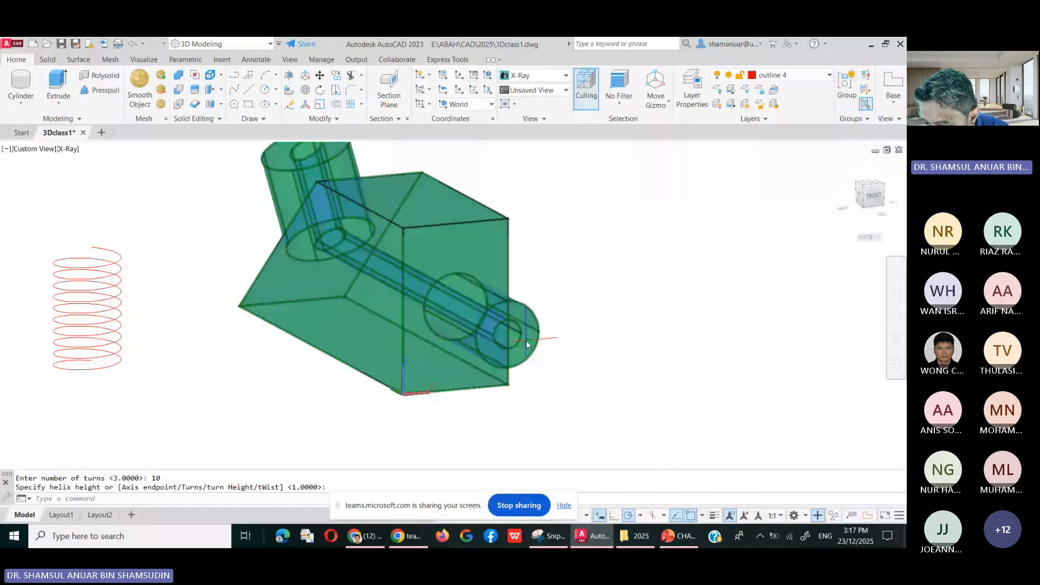
Examine the horizontal cylinder's end face and its diameter dimensions in the Layout1 end view, and return to model space.
scroll(515, 351, "up", 4)
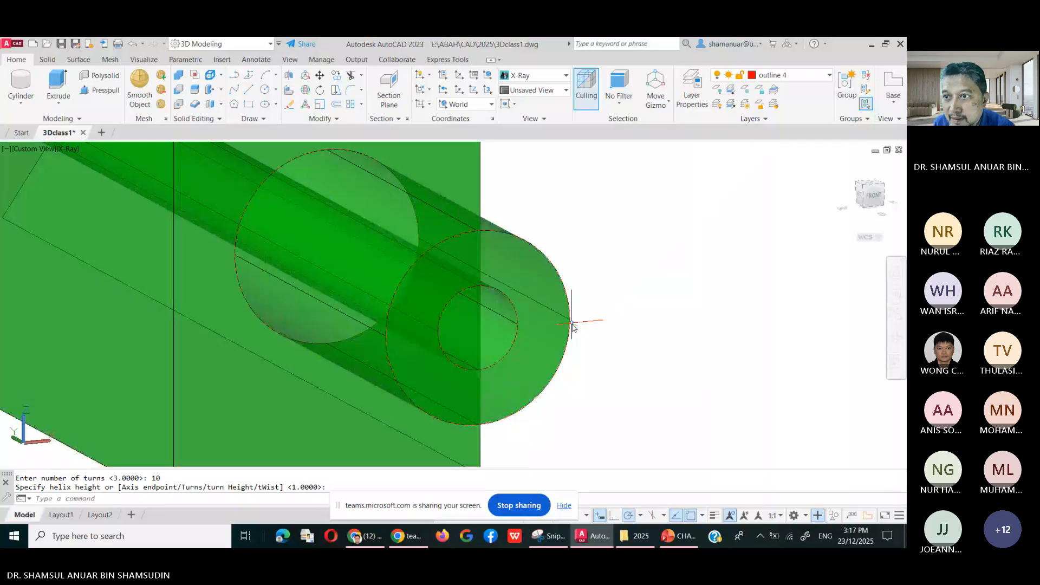
left_click(511, 302)
key("Escape")
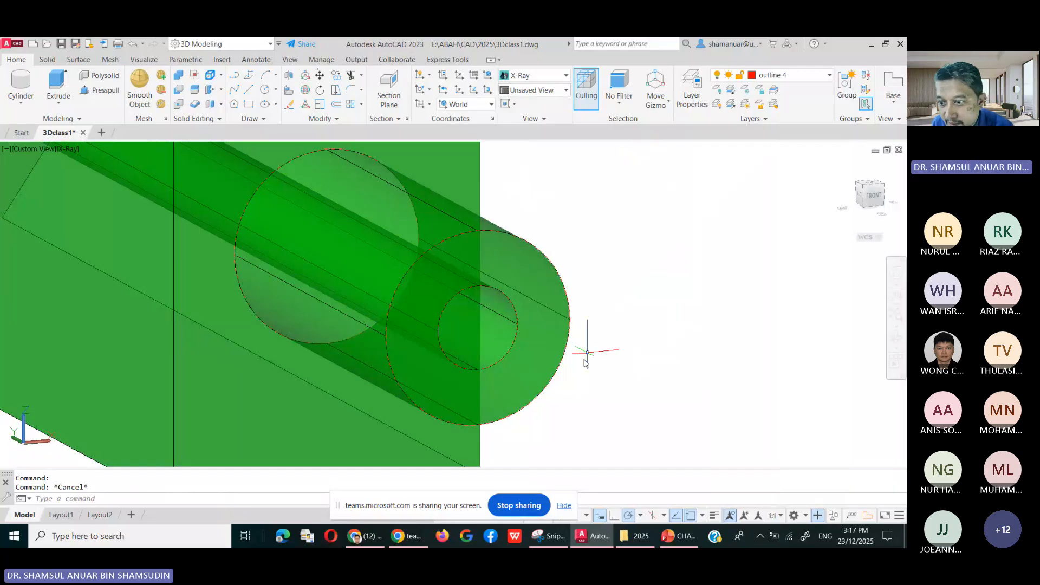
left_click(61, 514)
scroll(656, 380, "up", 5)
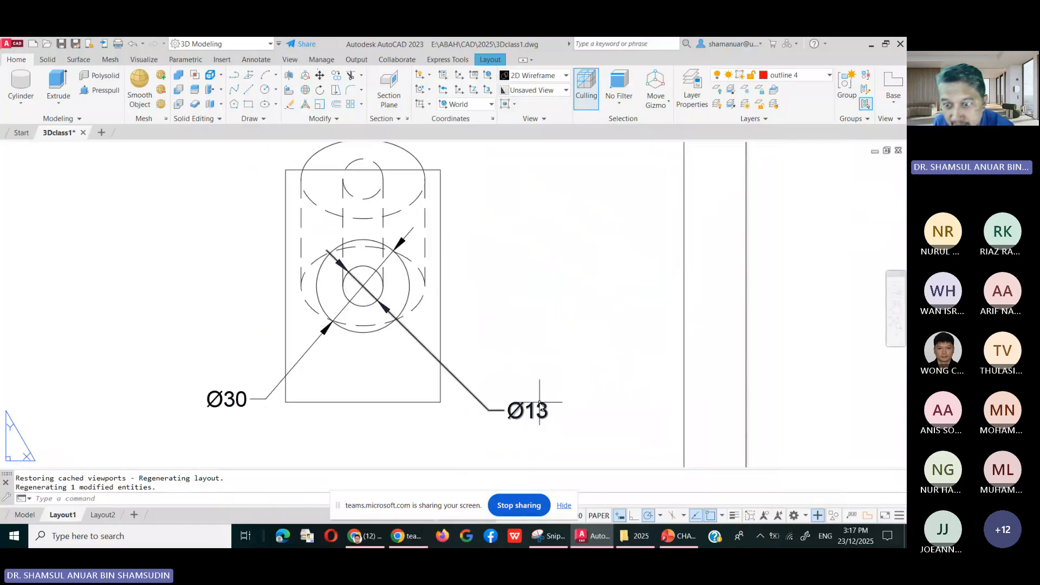
scroll(537, 404, "down", 5)
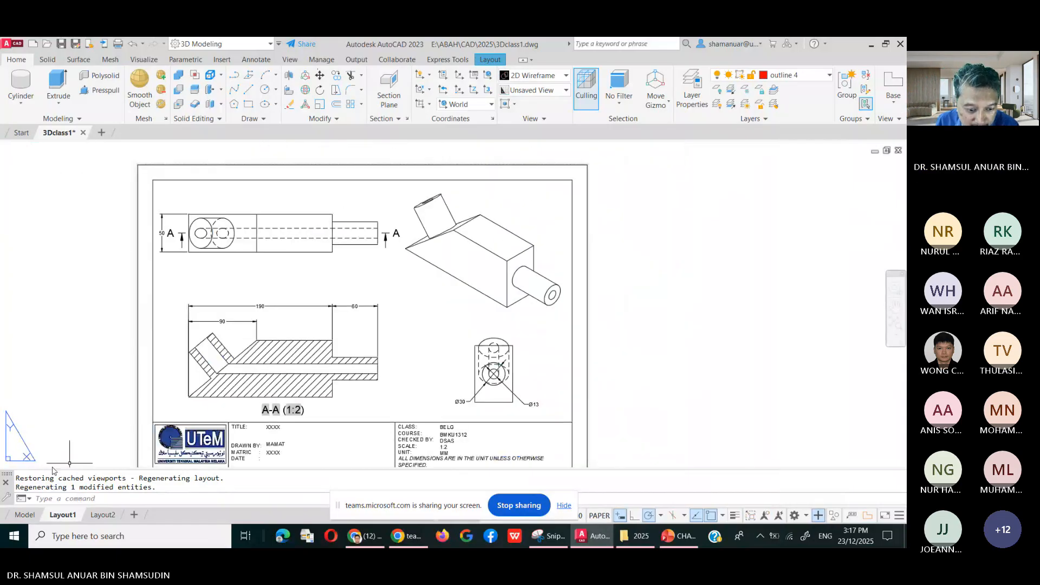
left_click(24, 515)
Stretch the helix's base radius to 13.
scroll(169, 391, "down", 2)
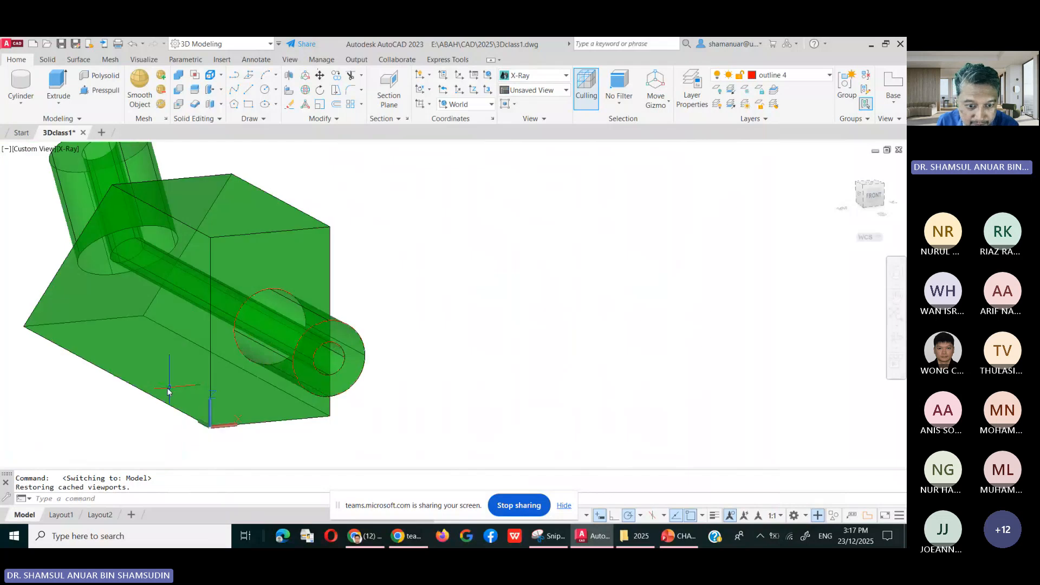
scroll(168, 391, "down", 3)
middle_click_drag(71, 401, 447, 371)
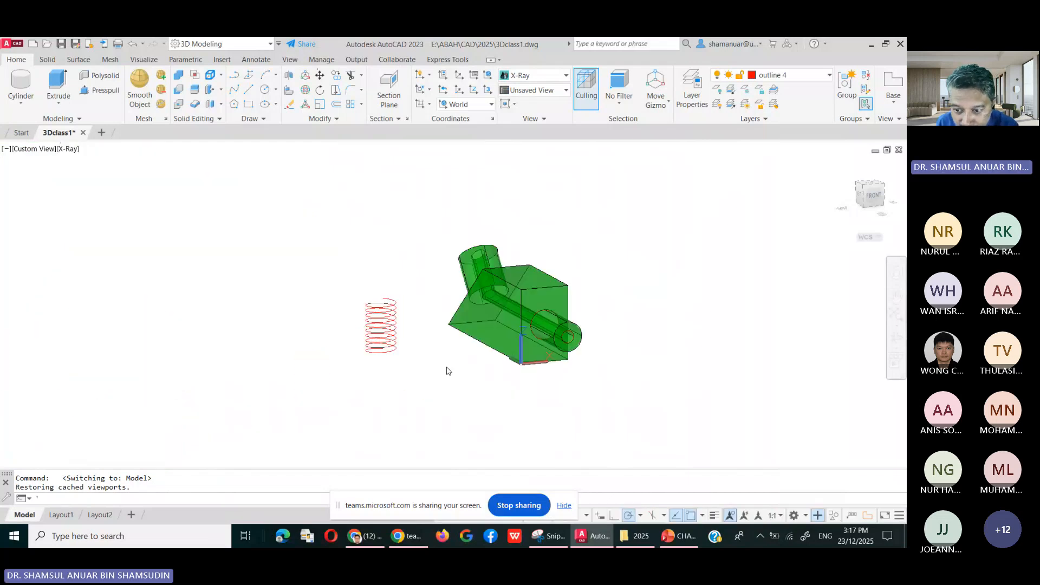
scroll(390, 353, "up", 2)
scroll(325, 365, "up", 2)
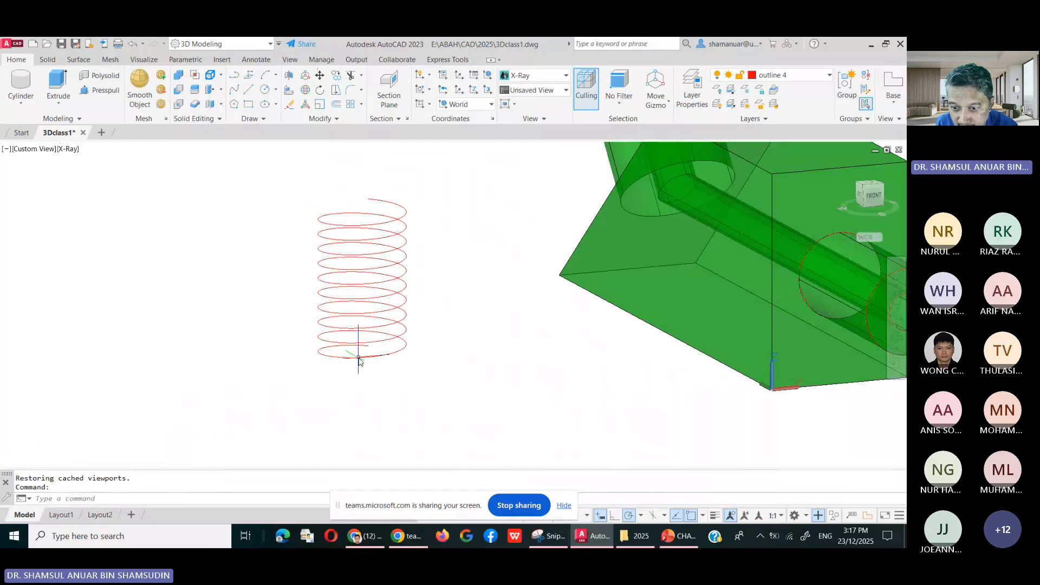
left_click(359, 358)
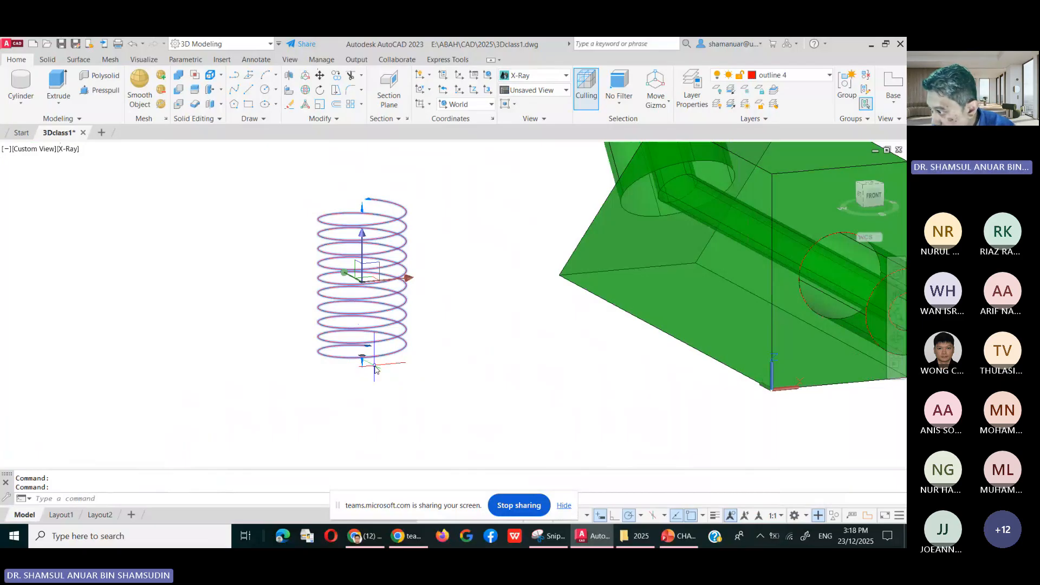
middle_click_drag(376, 369, 461, 403, "shift")
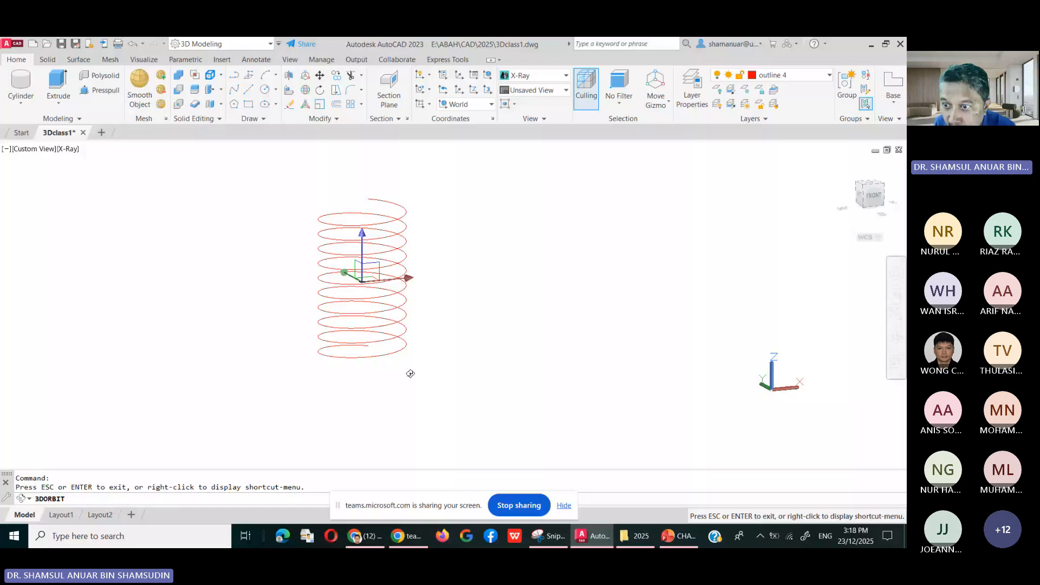
left_click_drag(410, 374, 452, 374)
right_click(452, 374)
left_click(478, 185)
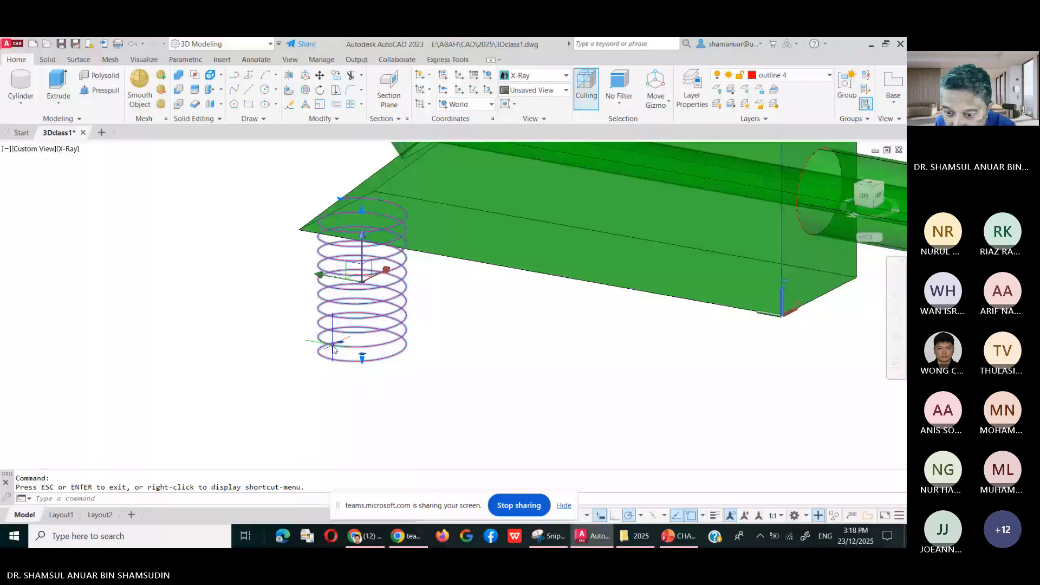
left_click(333, 346)
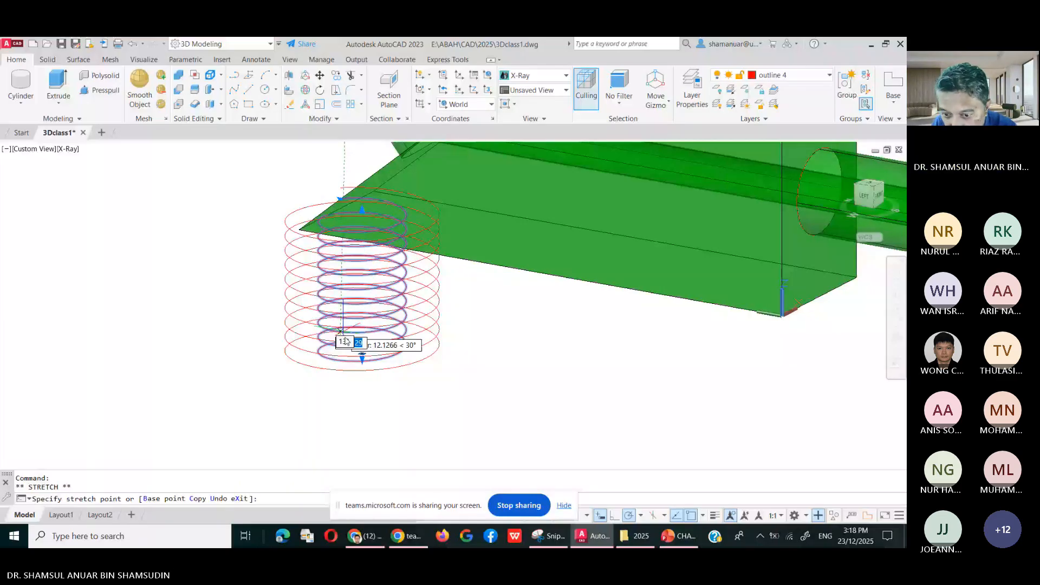
type("13")
key("Return")
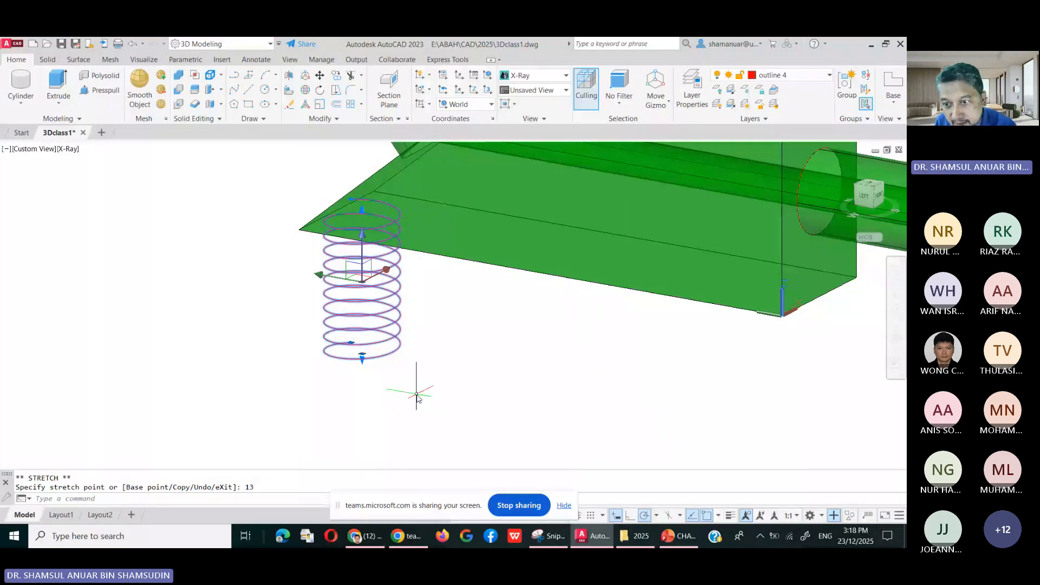
key("Escape")
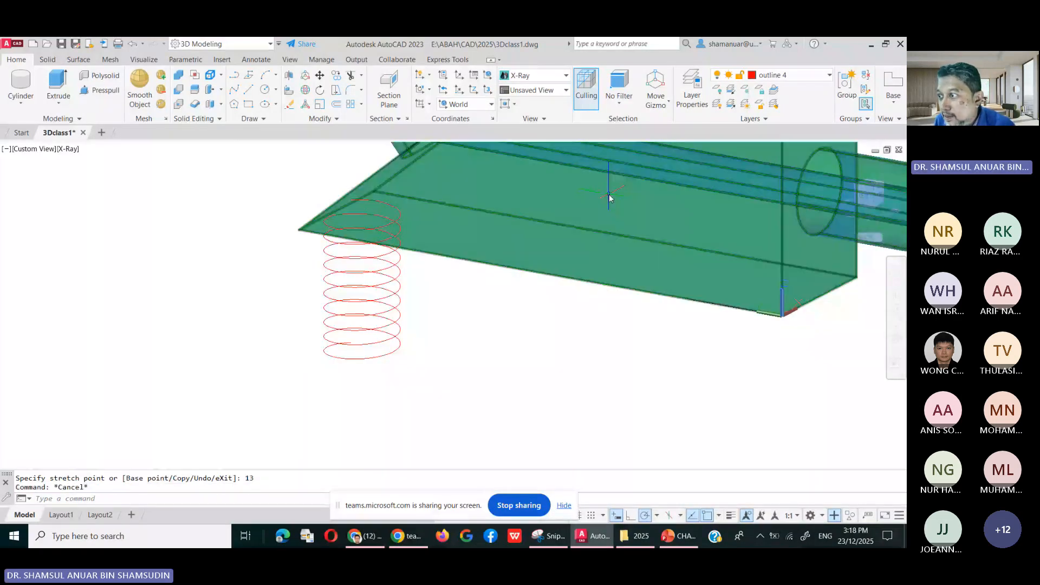
Make outline 2 the current layer and draw a circle of radius 2.5 in the empty space beside the helix.
left_click(775, 74)
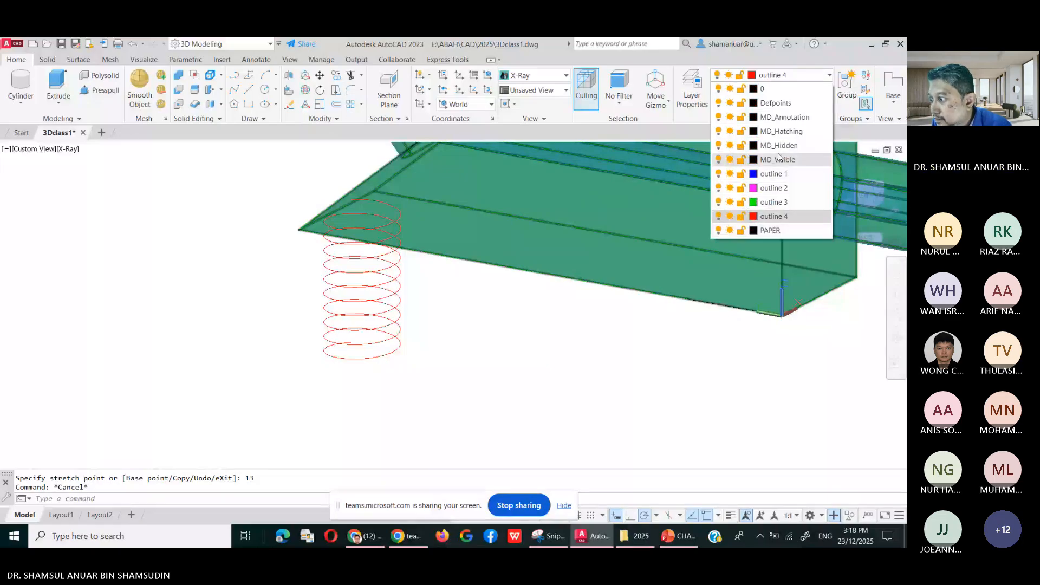
left_click(773, 188)
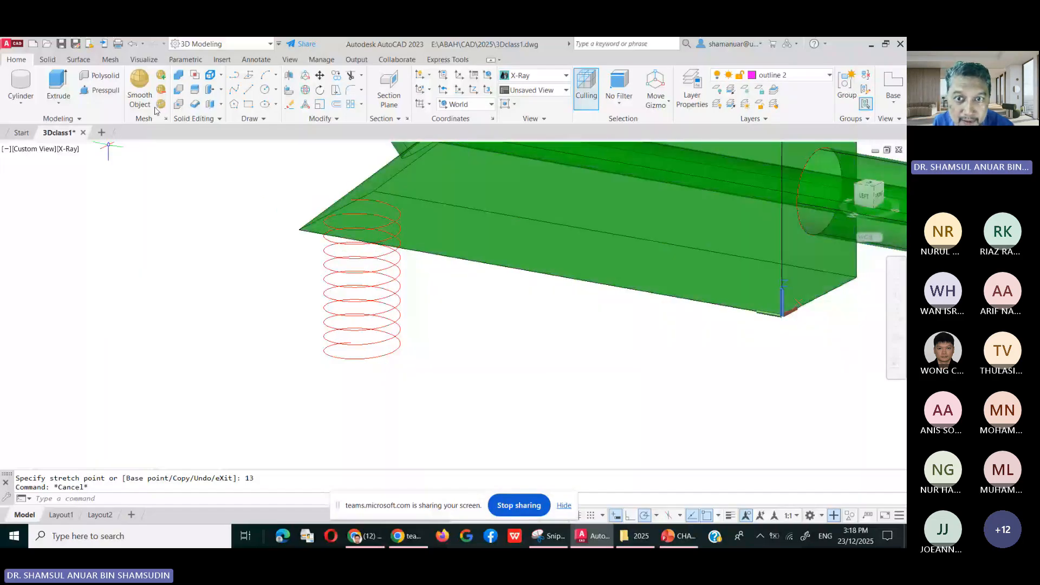
left_click(265, 90)
left_click(210, 362)
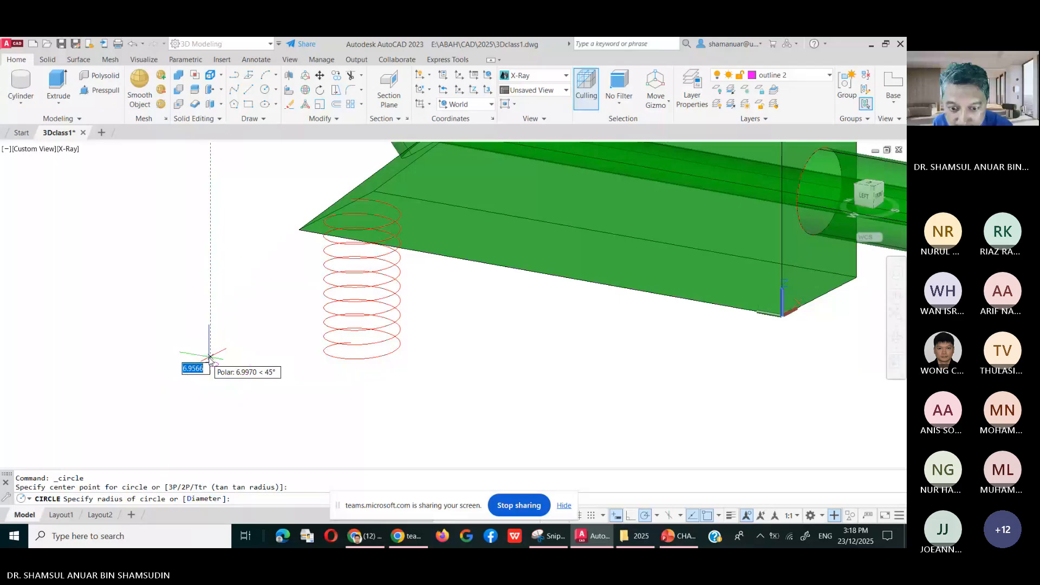
type("2.5")
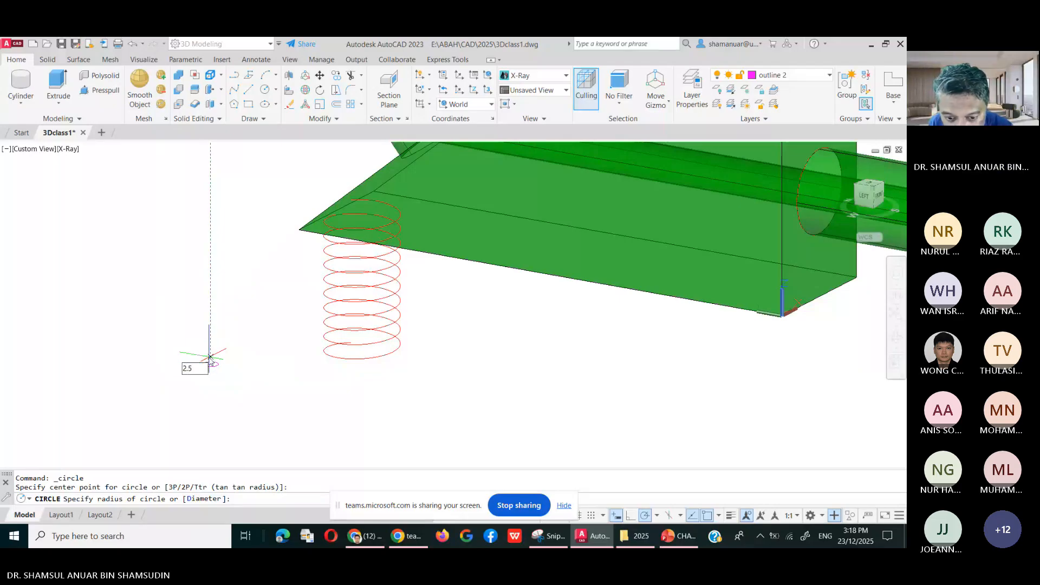
key("Return")
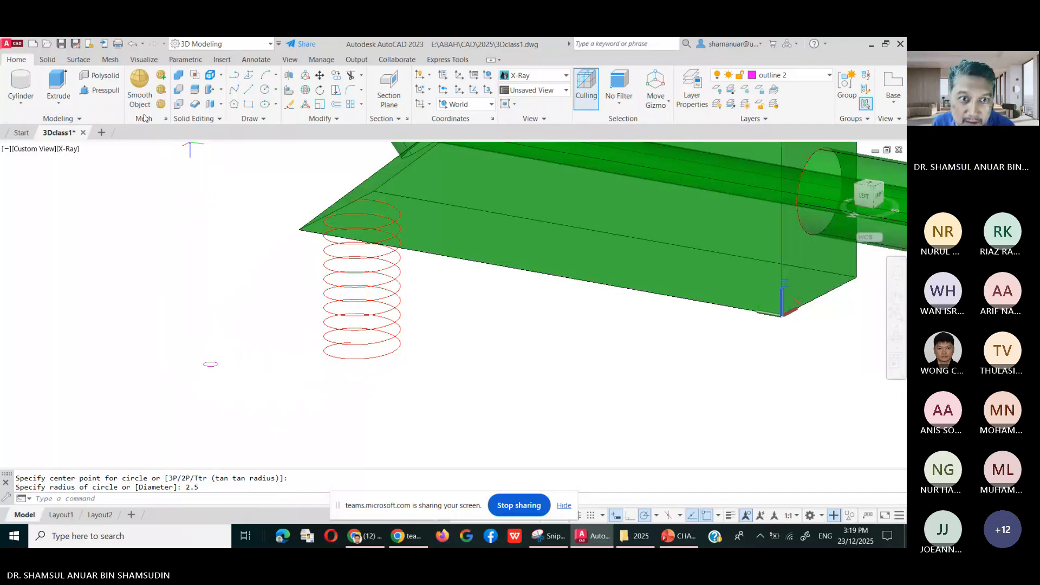
Sweep the small circle along the helix as a solid coil.
left_click(78, 118)
left_click(69, 106)
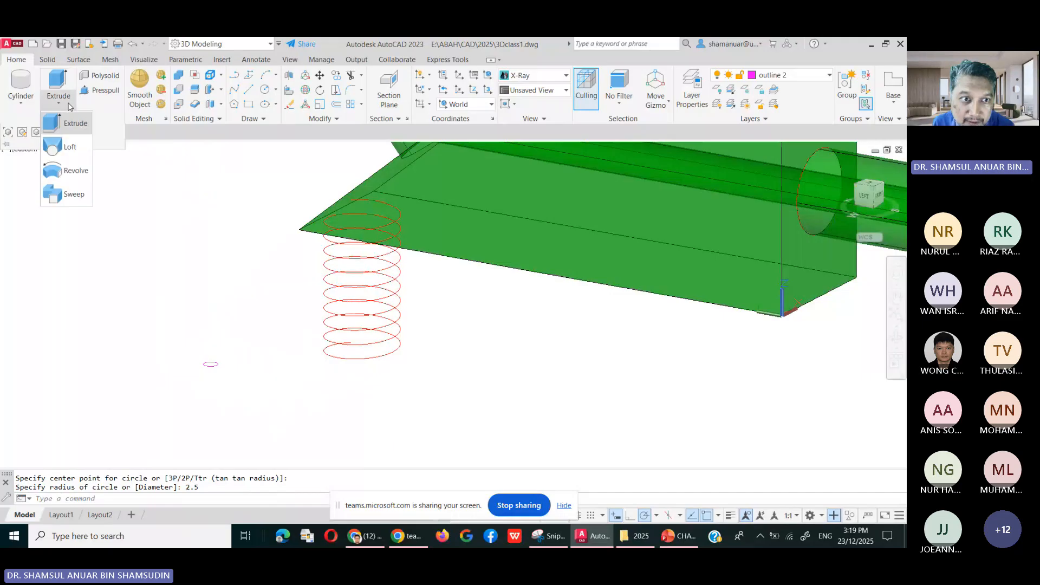
left_click(70, 194)
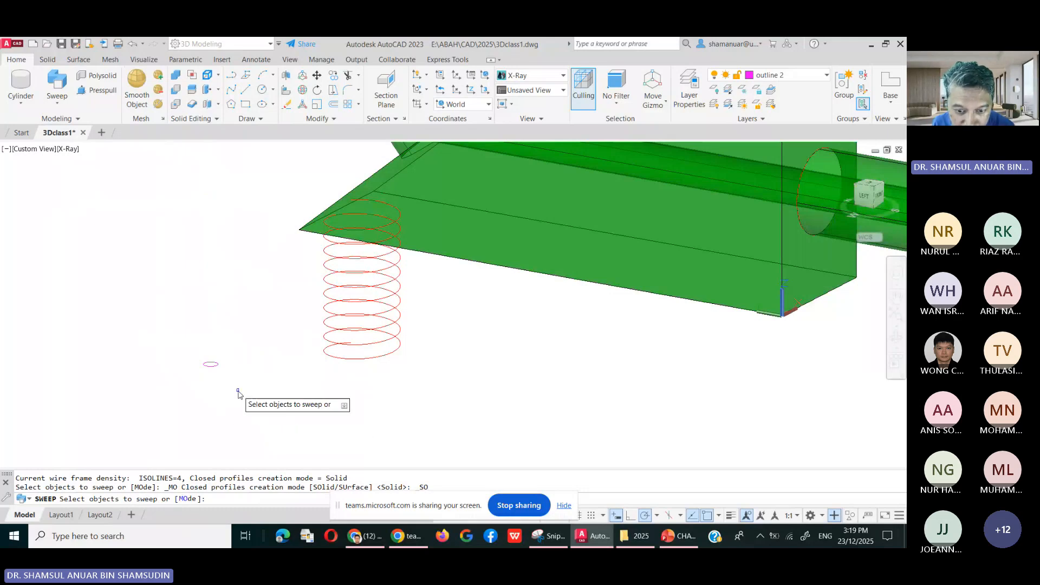
left_click(217, 364)
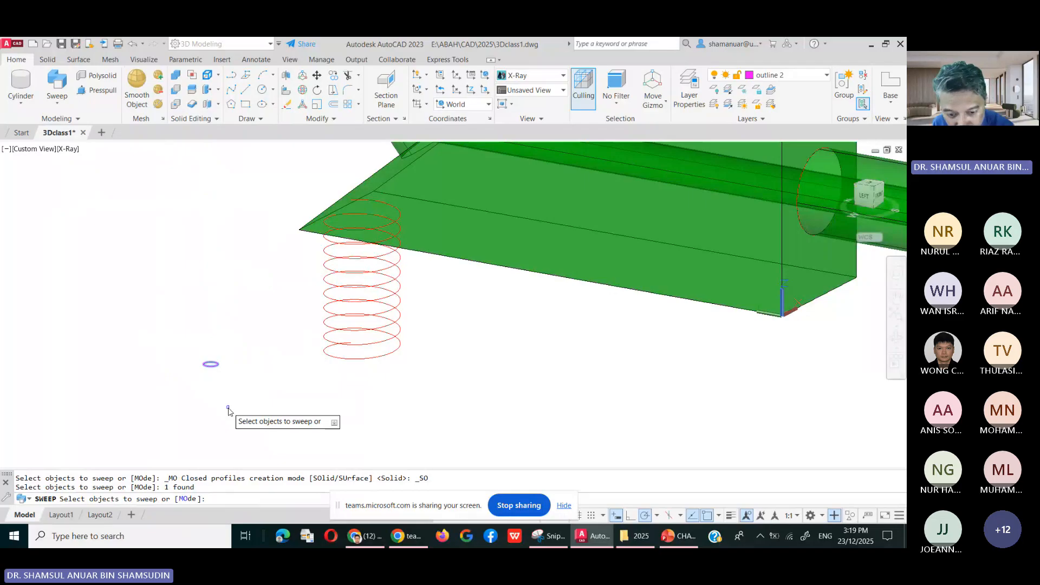
key("Return")
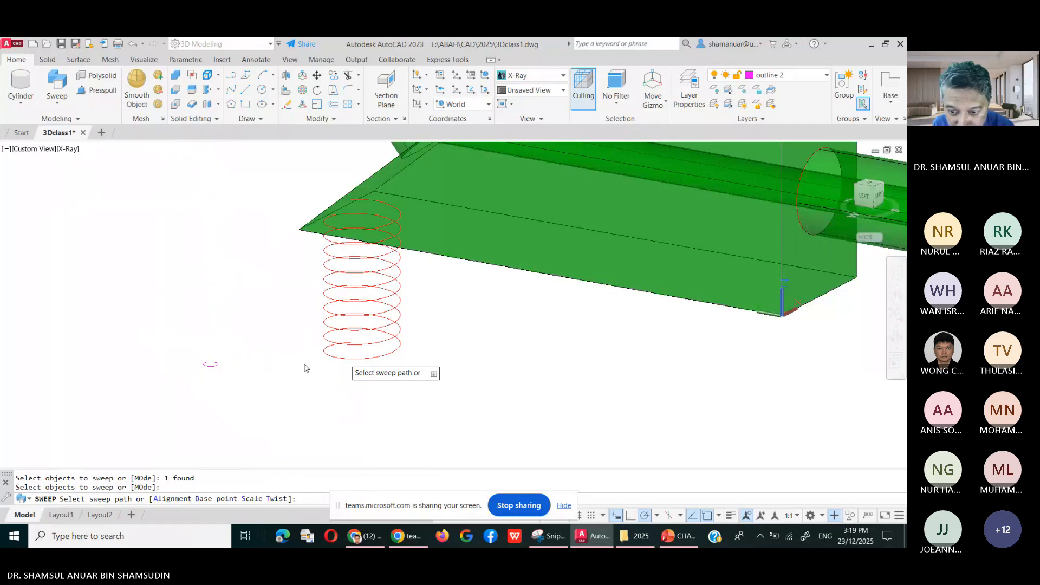
left_click(324, 344)
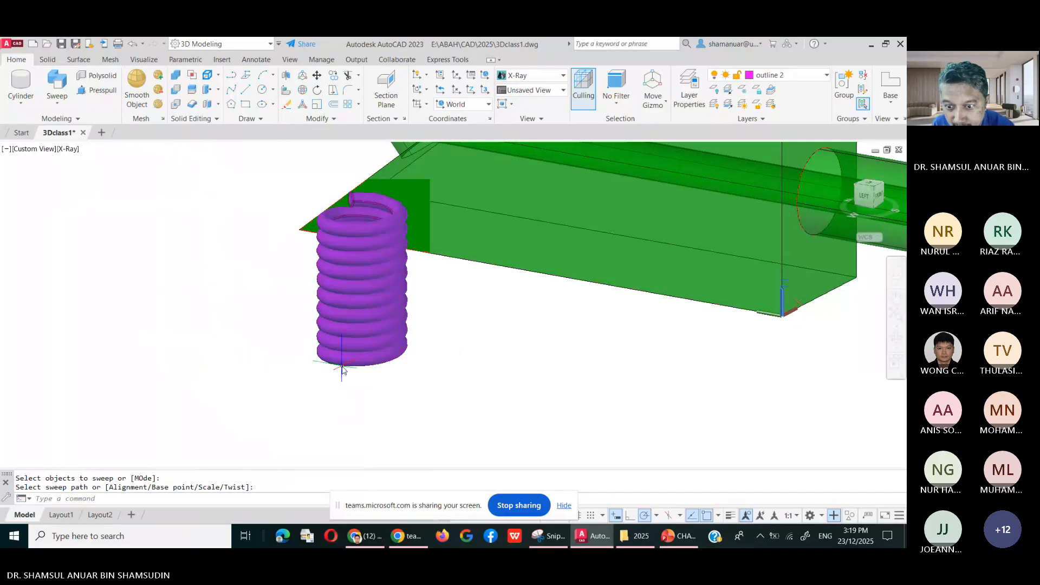
Inspect the swept coil from several angles and undo the sweep to bring back the helix and its profile circle.
middle_click_drag(482, 406, 457, 364)
middle_click_drag(440, 321, 412, 402)
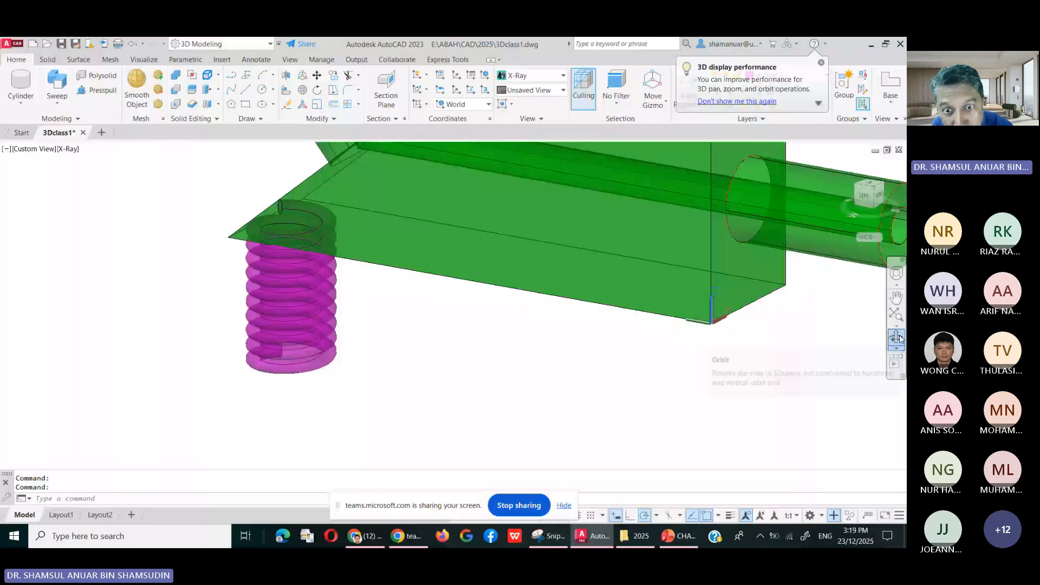
left_click(897, 338)
left_click_drag(472, 346, 452, 348)
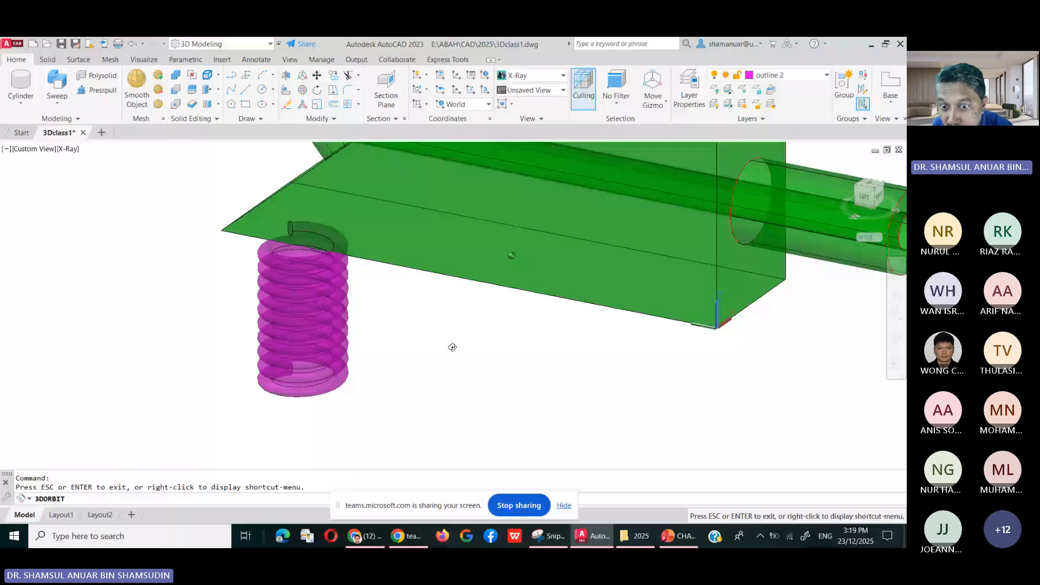
right_click(452, 347)
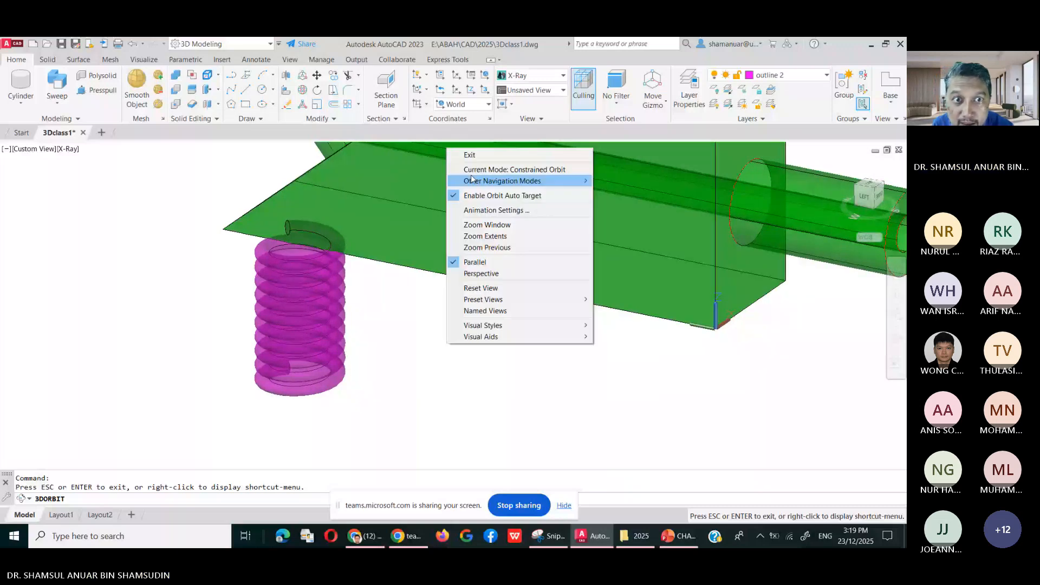
left_click(469, 155)
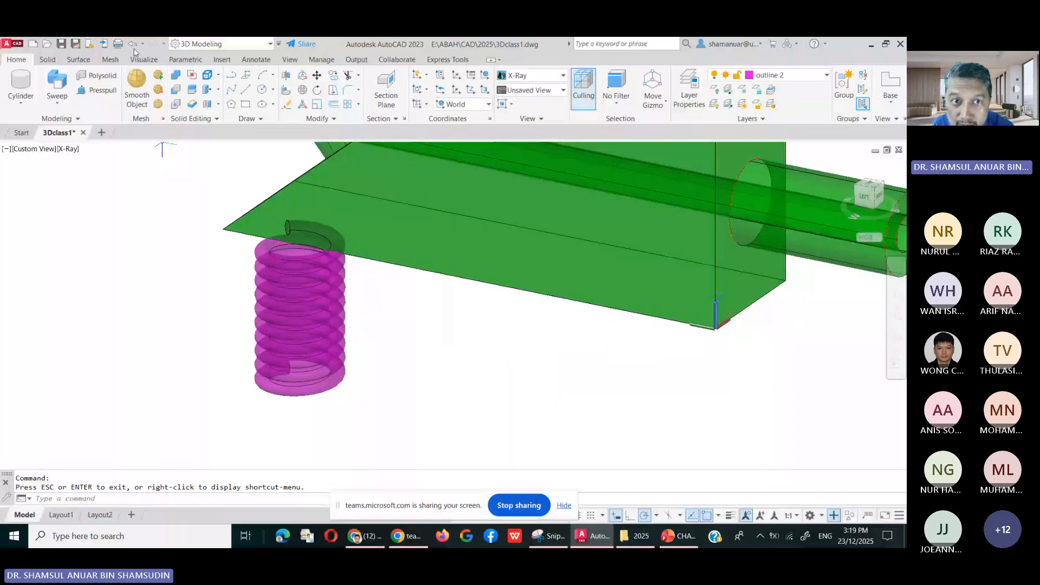
left_click(132, 44)
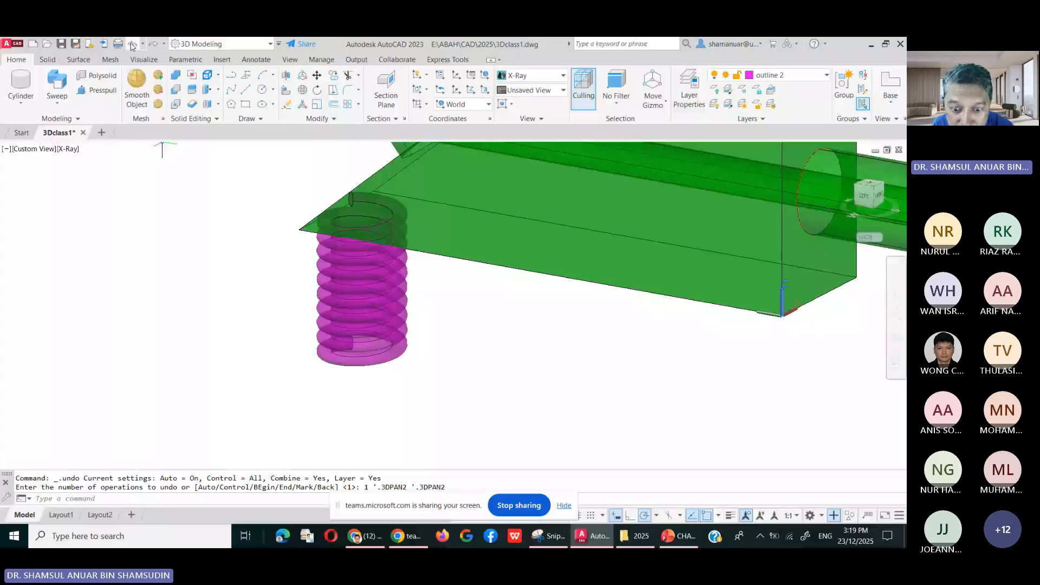
left_click(132, 44)
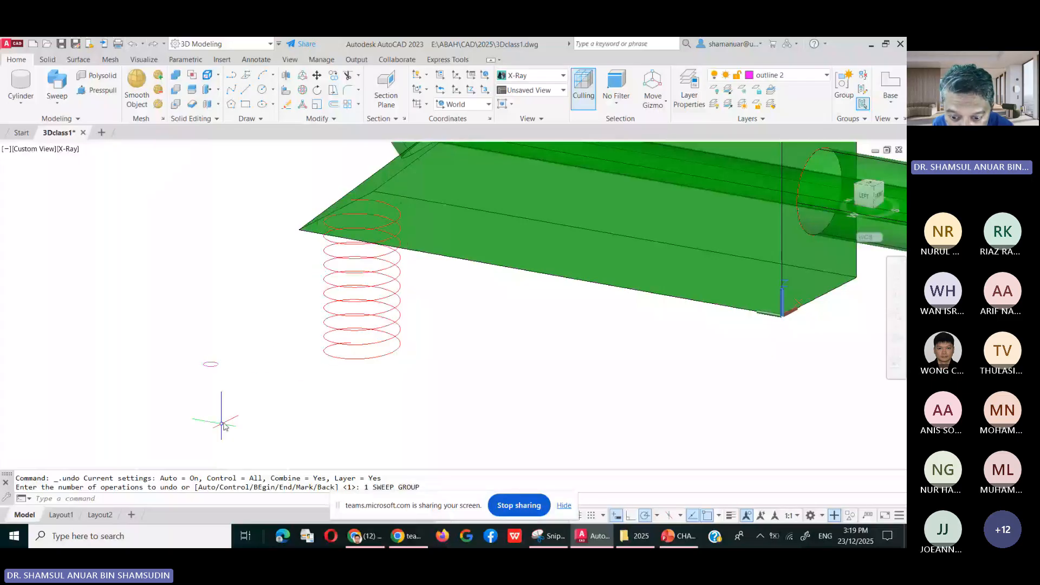
Stretch the small profile circle beside the helix to a radius of 1.5.
scroll(203, 360, "up", 8)
left_click(276, 379)
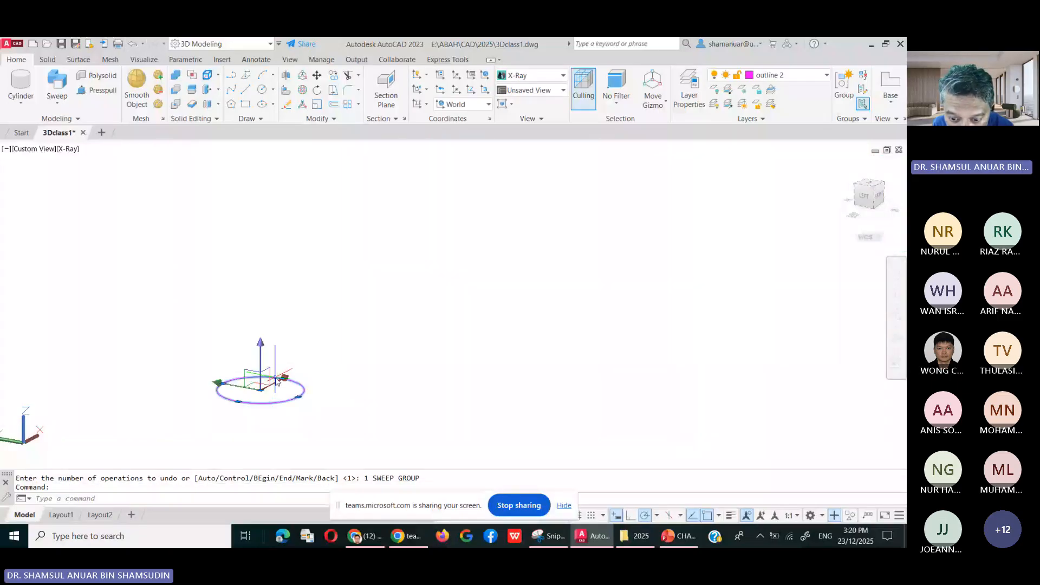
left_click(299, 398)
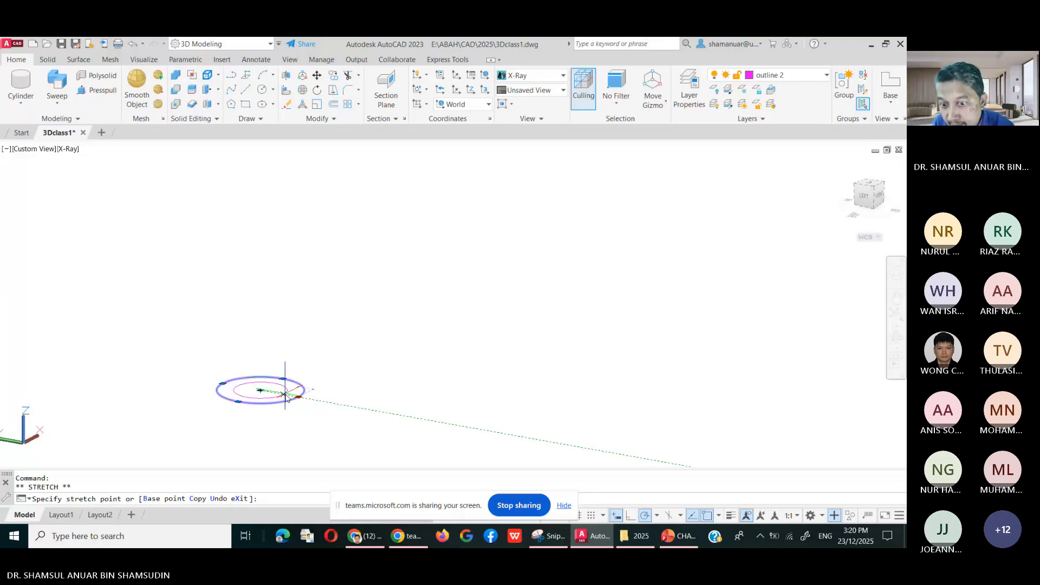
type("1.5")
key("Return")
scroll(481, 341, "down", 5)
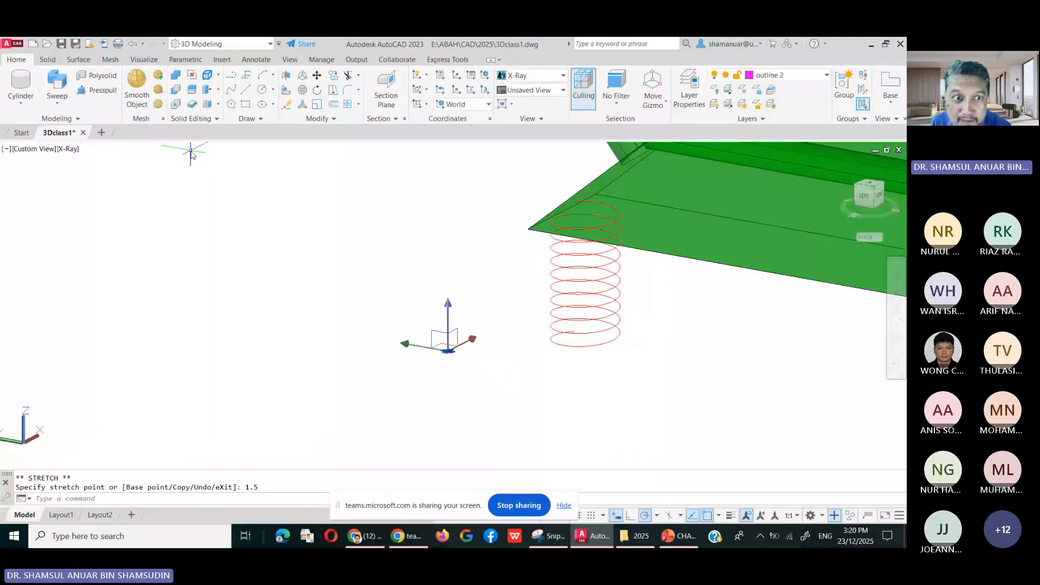
Sweep the resized circle along the helix as a solid coil.
left_click(57, 82)
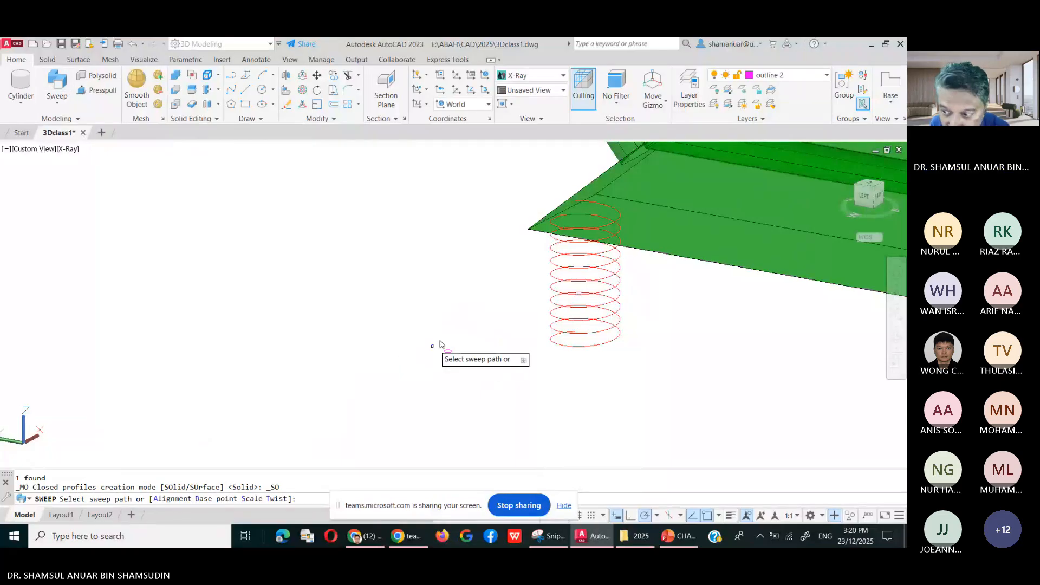
left_click(547, 346)
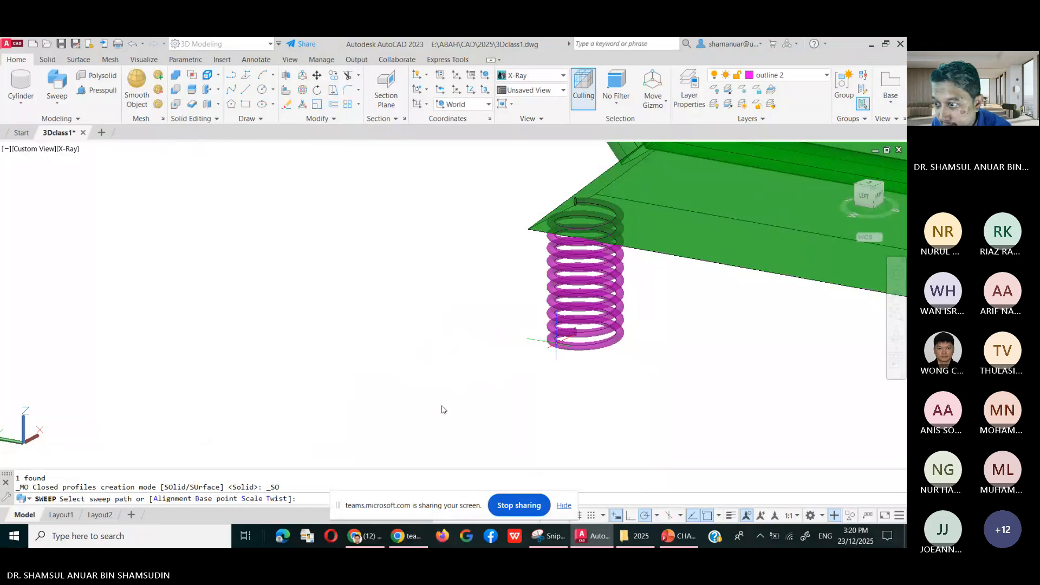
scroll(546, 371, "up", 4)
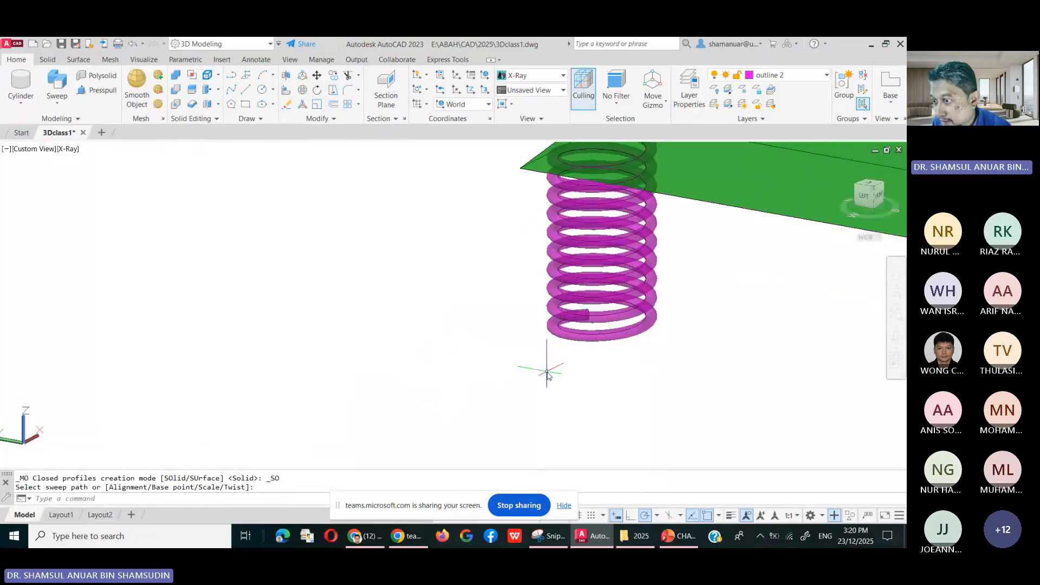
scroll(547, 372, "down", 5)
scroll(547, 374, "down", 2)
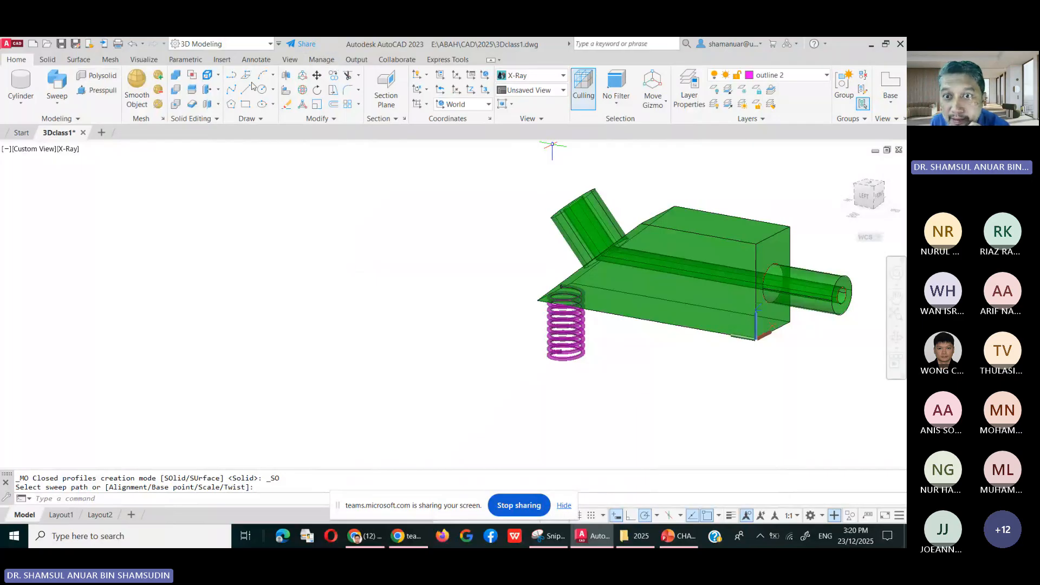
3D-rotate the coil 90 degrees about the X axis so it lies parallel to the part's horizontal cylinder.
left_click(303, 89)
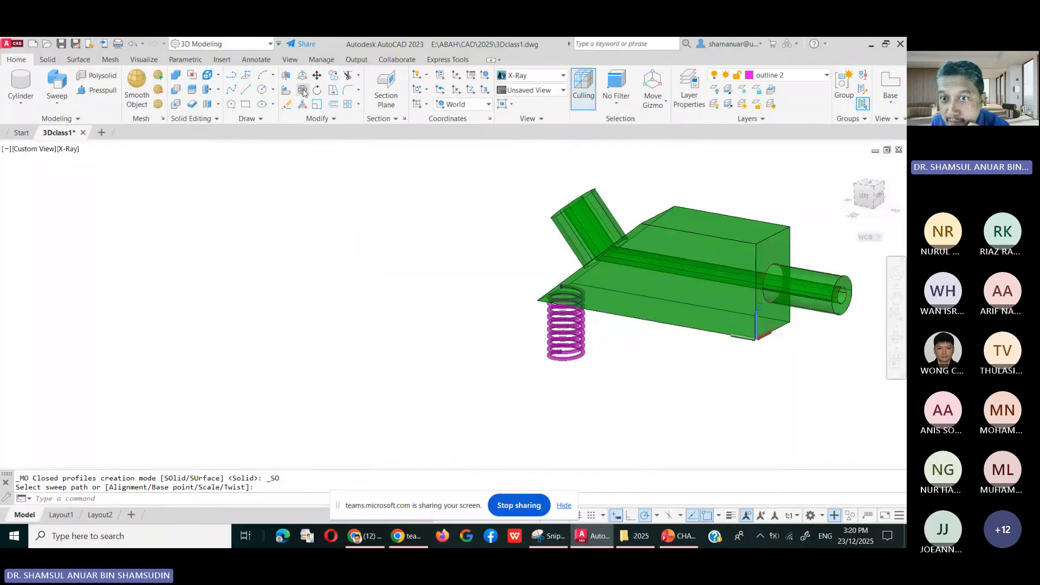
left_click(567, 344)
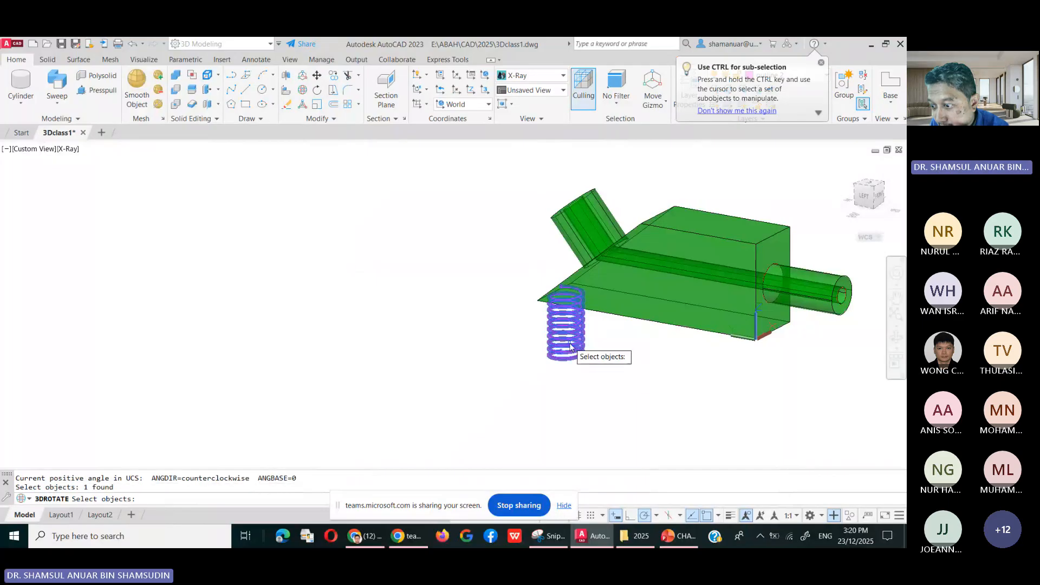
key("Return")
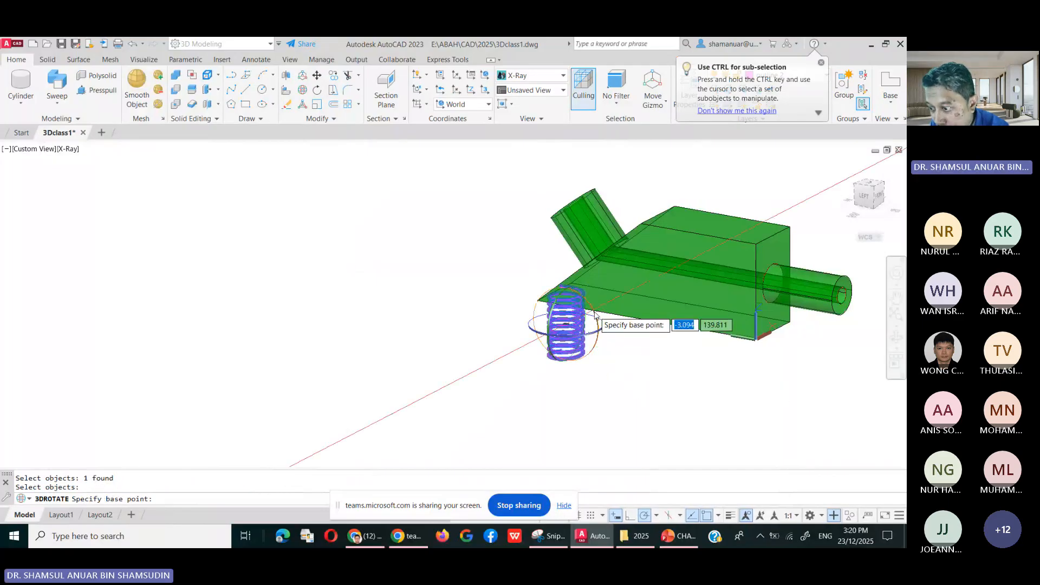
scroll(623, 331, "down", 5)
scroll(628, 328, "up", 8)
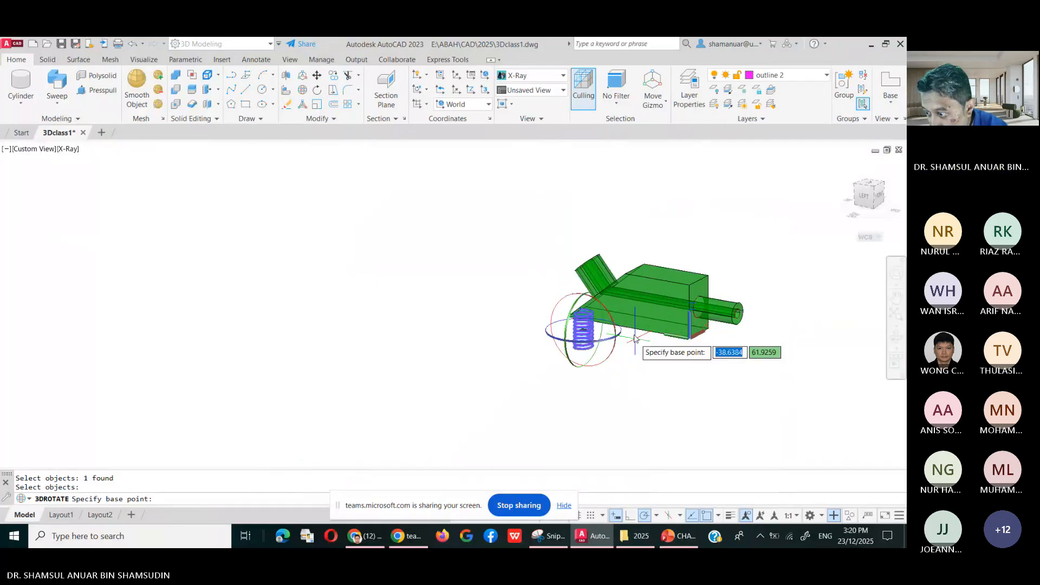
scroll(596, 333, "down", 2)
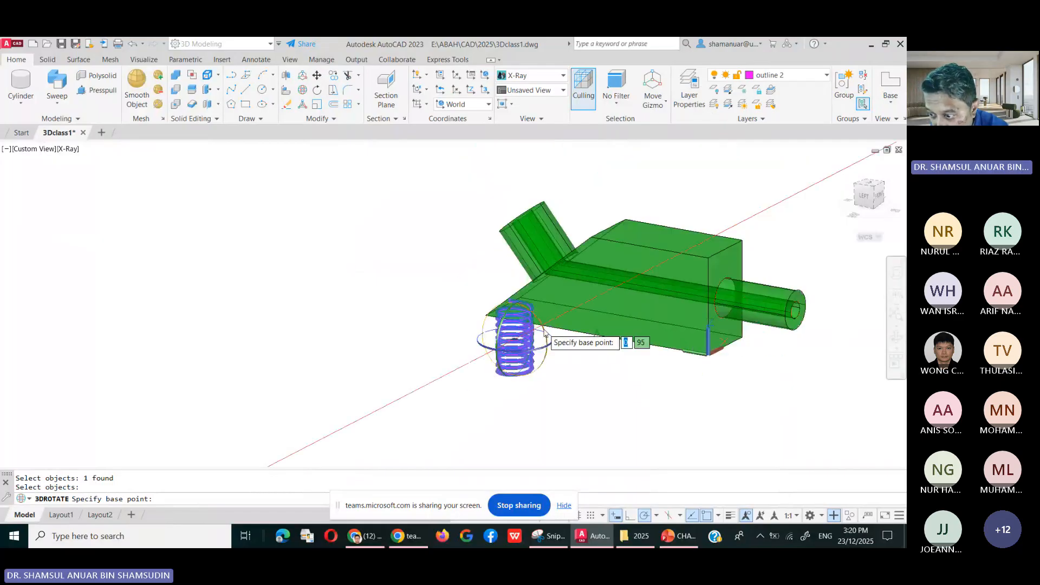
left_click(544, 333)
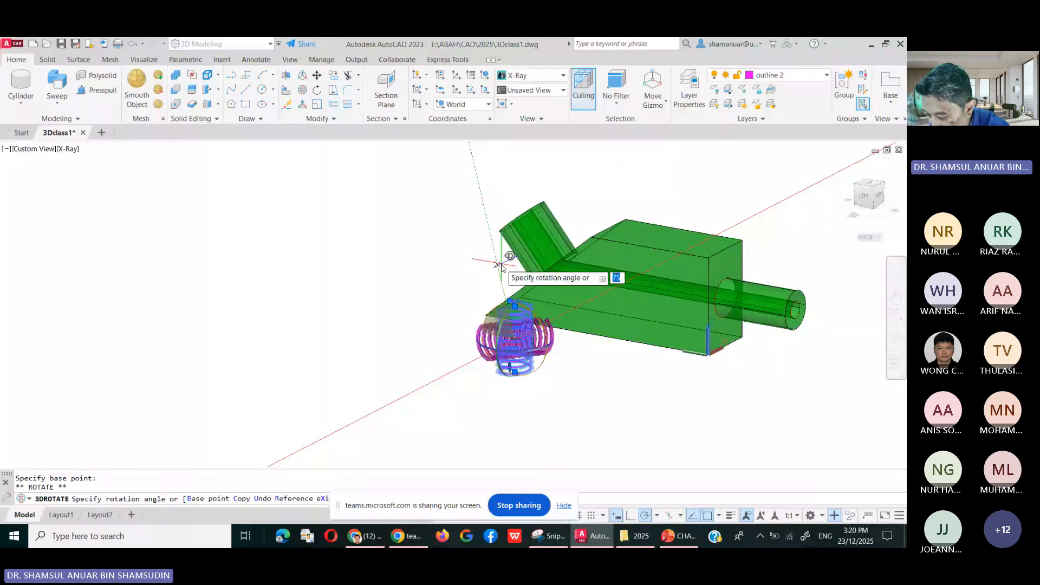
type("90")
key("Return")
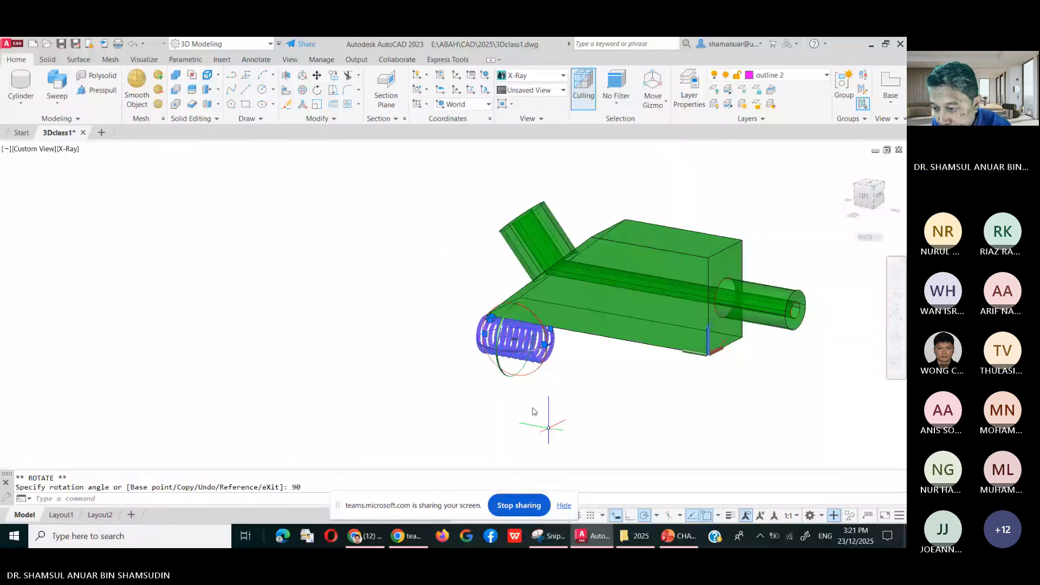
key("Escape")
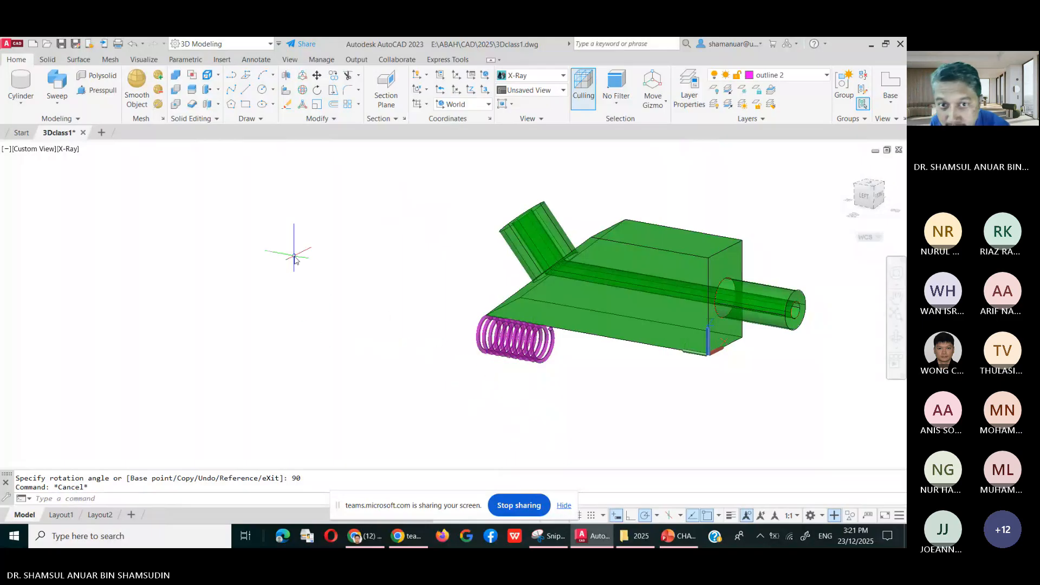
Draw a solid cylinder of radius about 40.6 and height about 74.1 in the empty space beside the part.
left_click(20, 82)
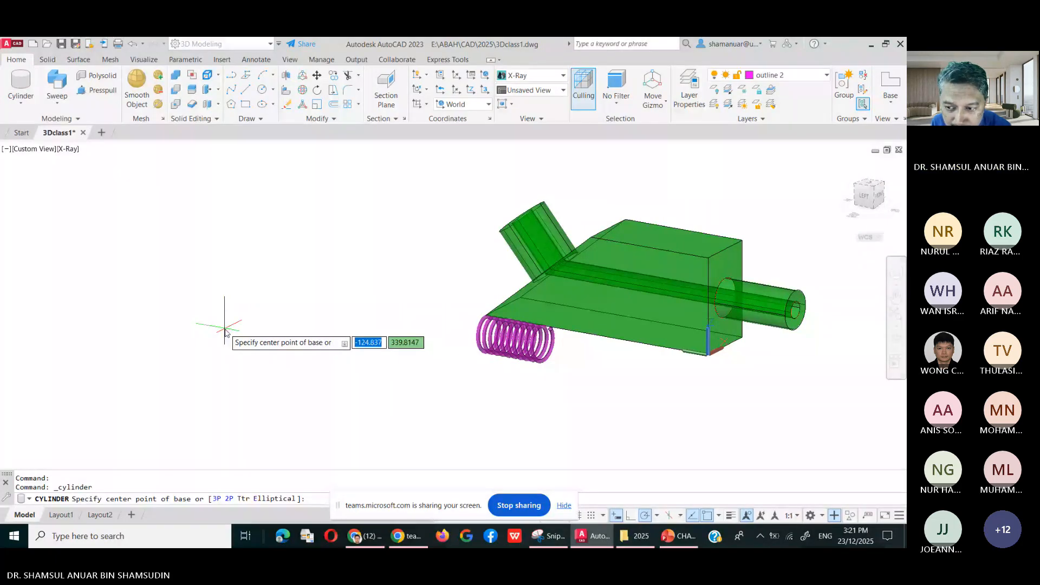
left_click(225, 332)
left_click(240, 313)
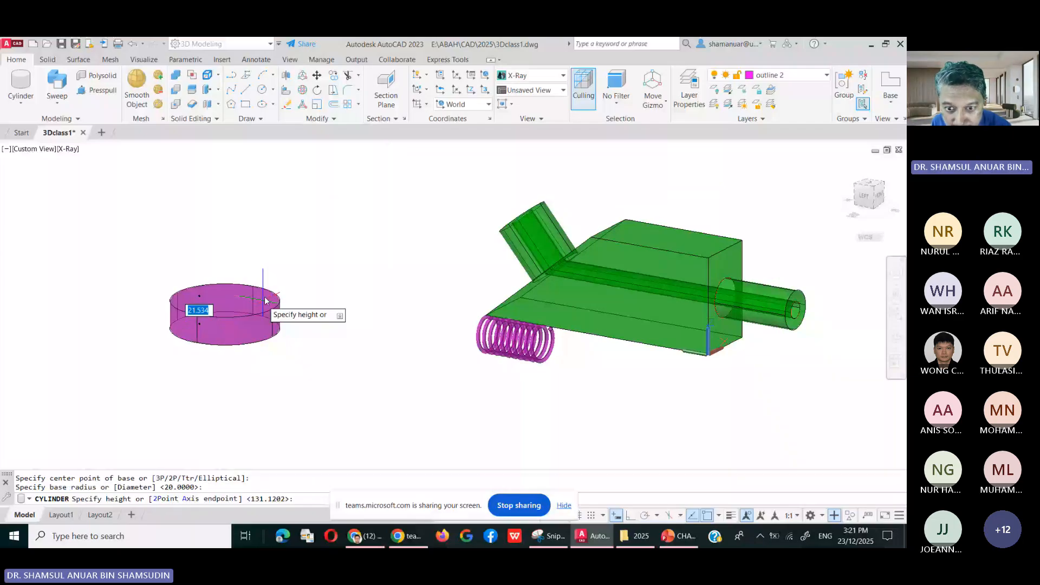
left_click(254, 234)
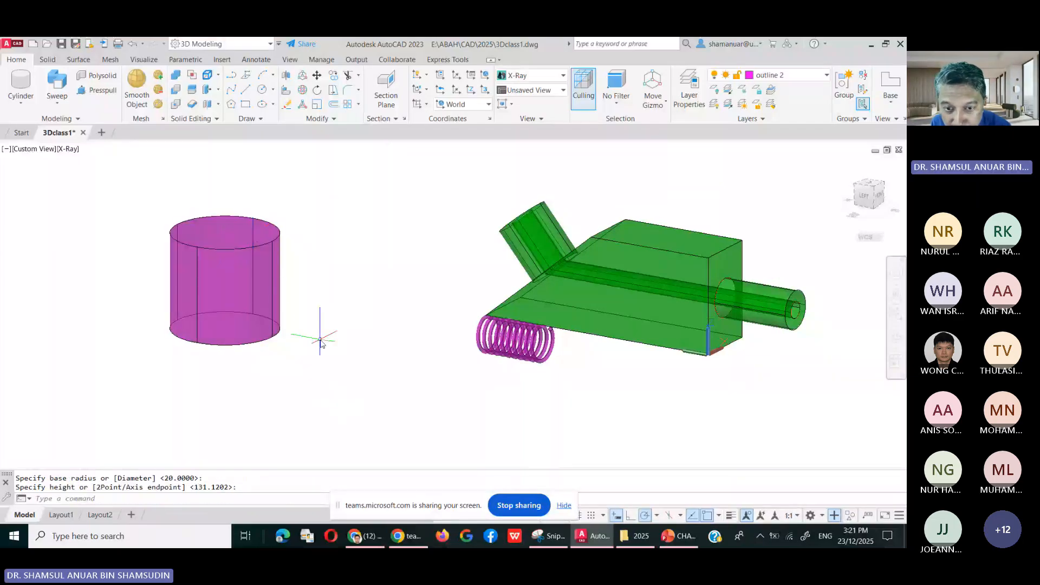
Make outline 1 the current layer and draw a 13-diameter cylinder from the large cylinder's top centre down past its base.
left_click(784, 75)
left_click(790, 173)
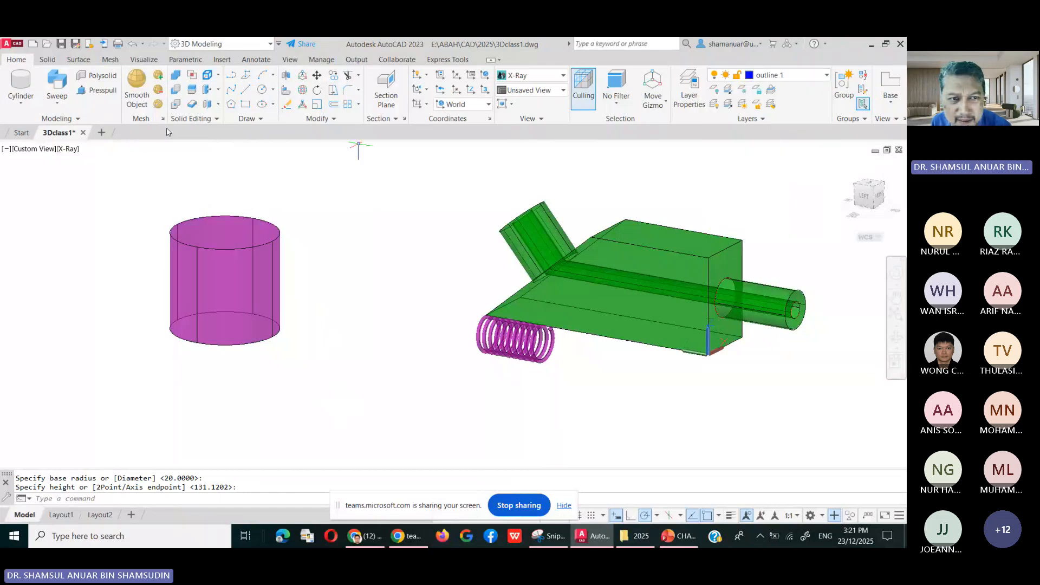
left_click(22, 85)
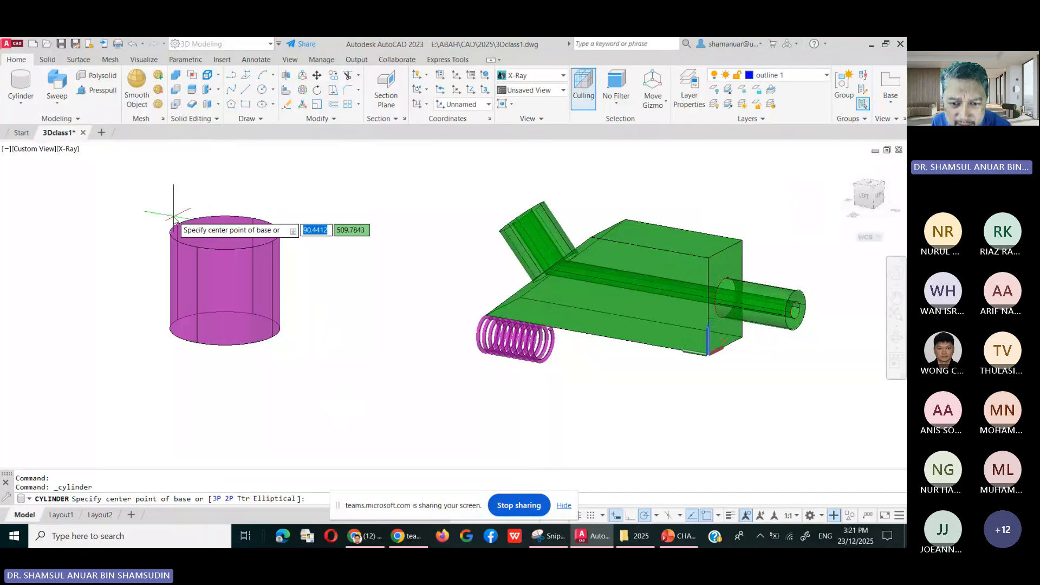
left_click(226, 230)
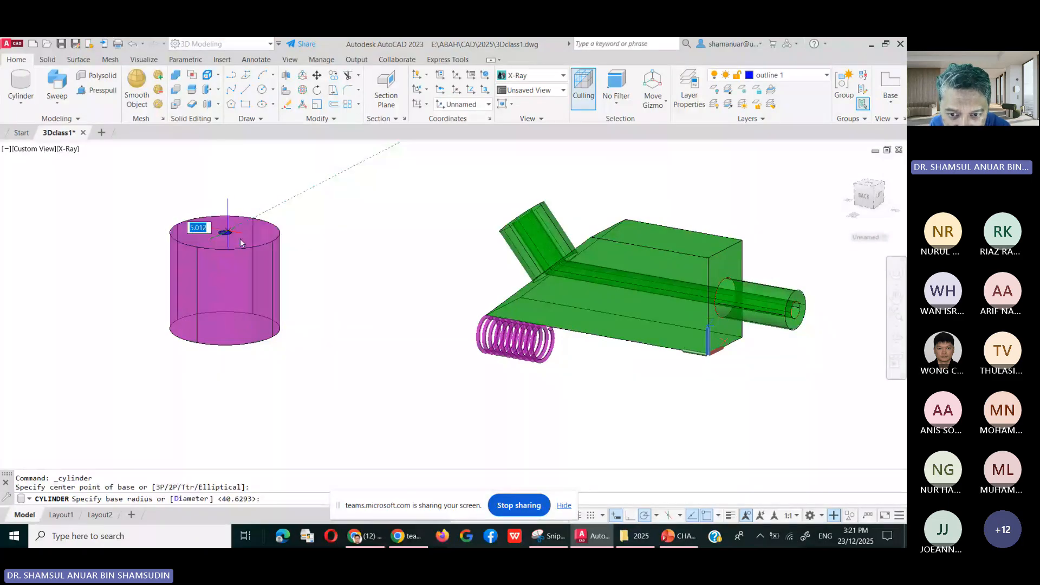
right_click(268, 229)
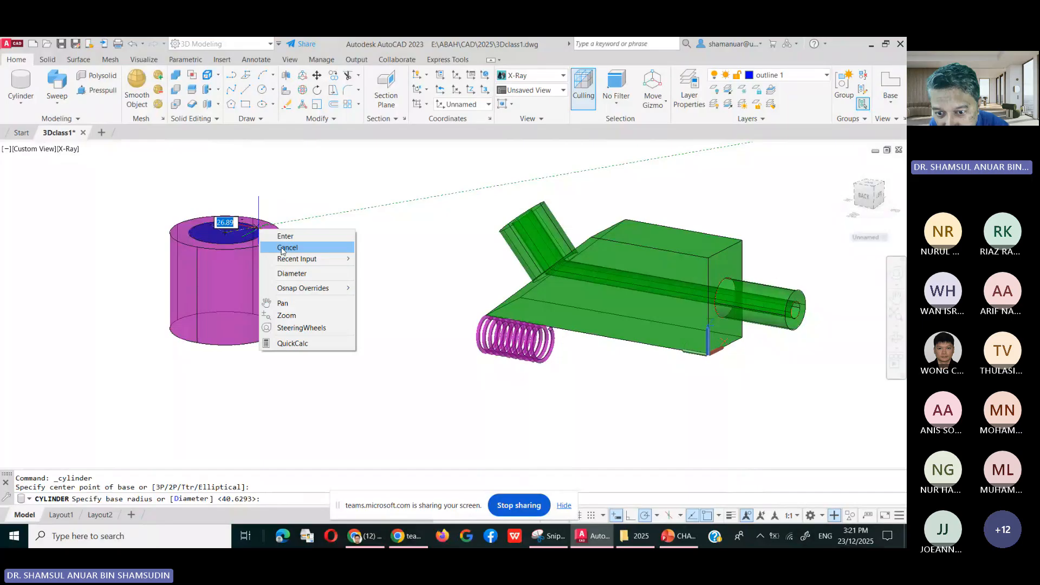
left_click(311, 272)
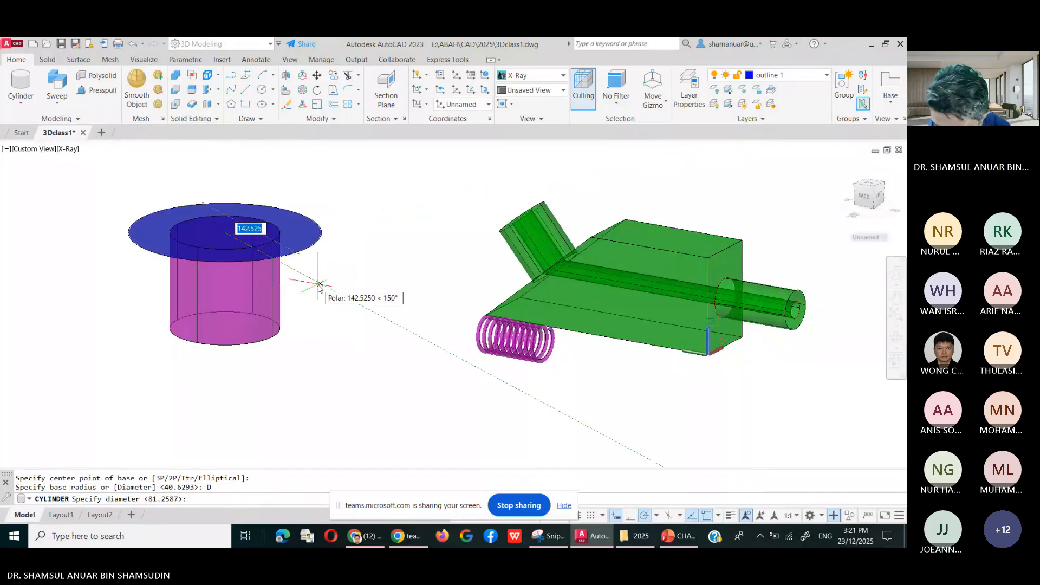
type("13")
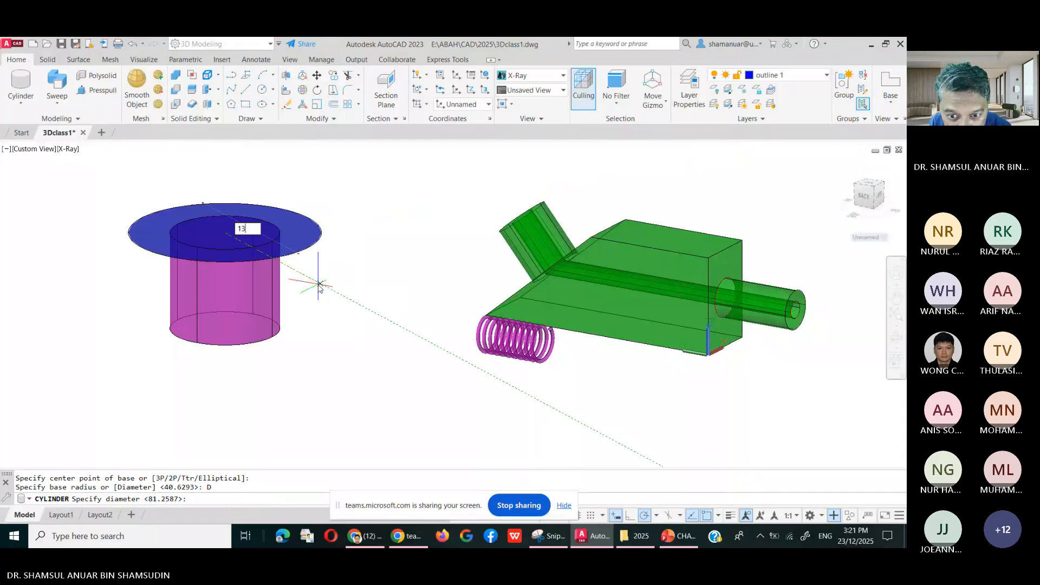
key("Return")
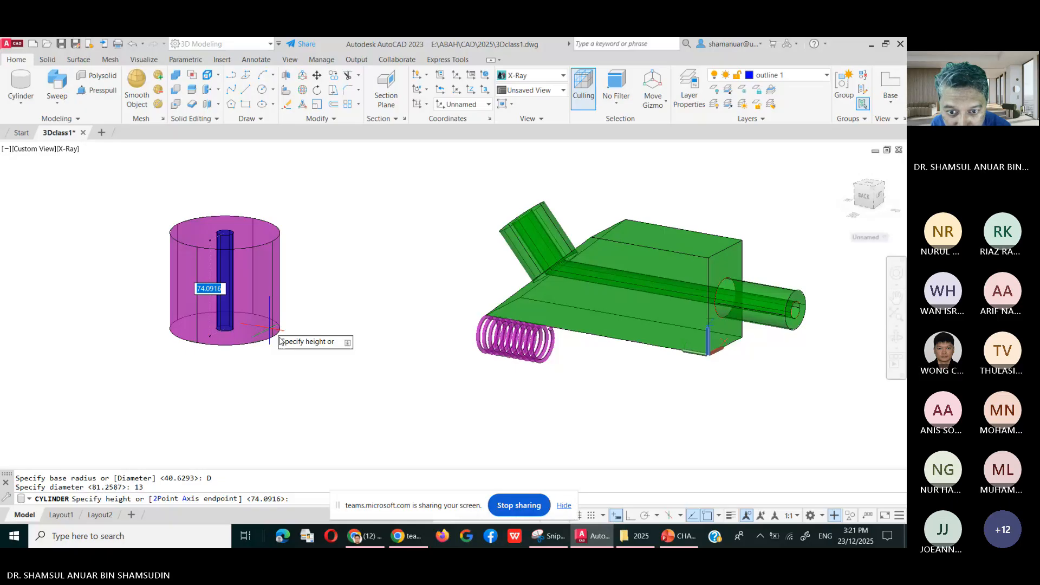
left_click(280, 358)
scroll(223, 388, "up", 5)
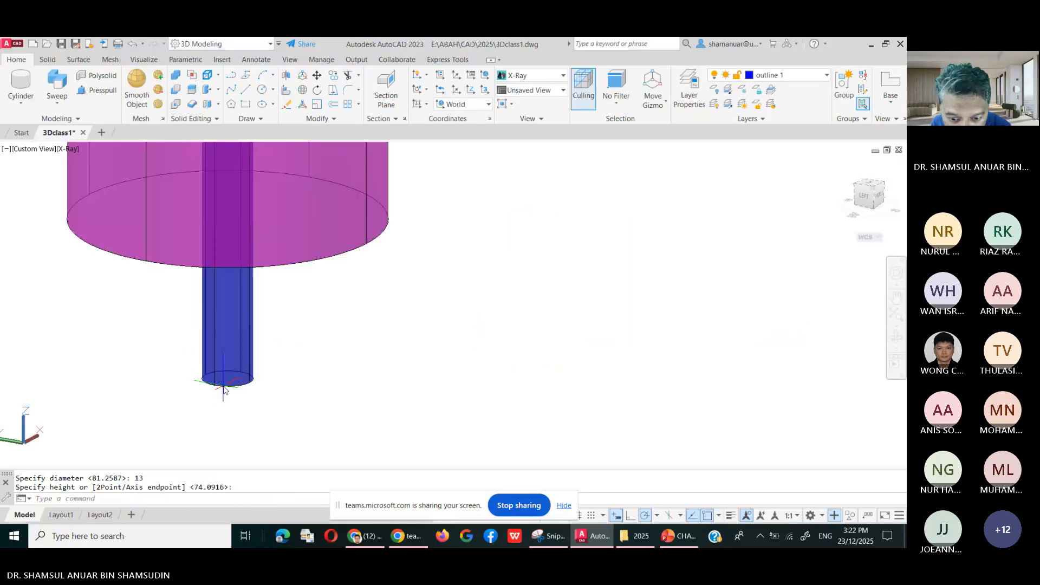
scroll(224, 389, "down", 4)
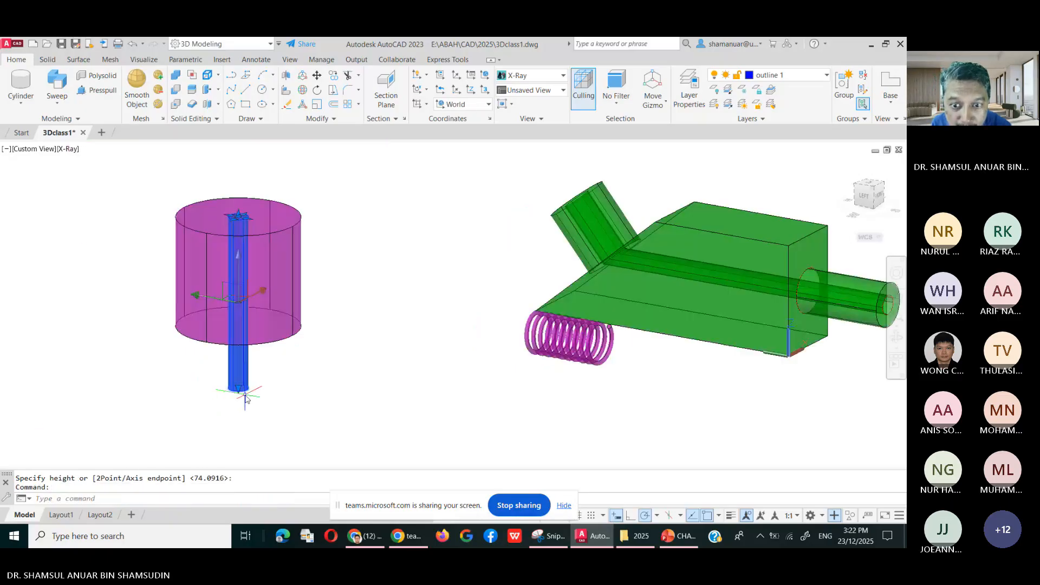
Stretch the inner cylinder's radius outward by 13 from its top edge.
left_click(242, 269)
scroll(242, 199, "up", 2)
scroll(242, 200, "up", 3)
left_click(246, 252)
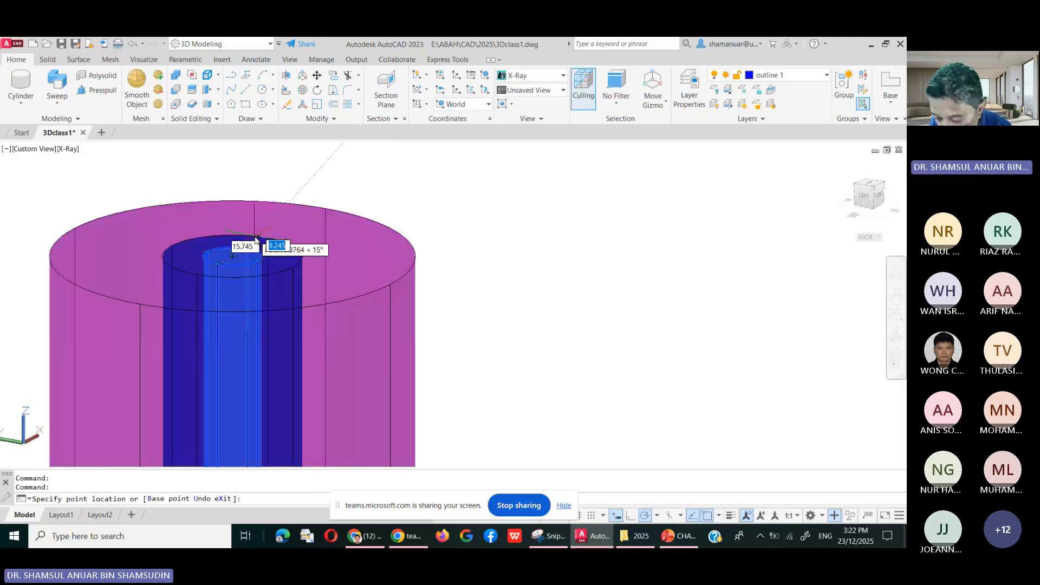
type("13")
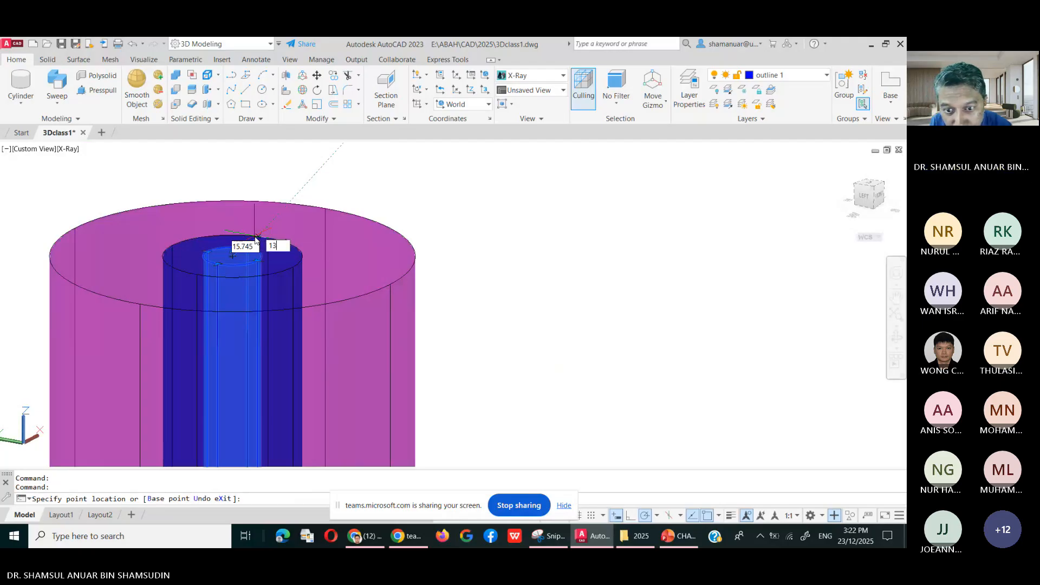
key("Return")
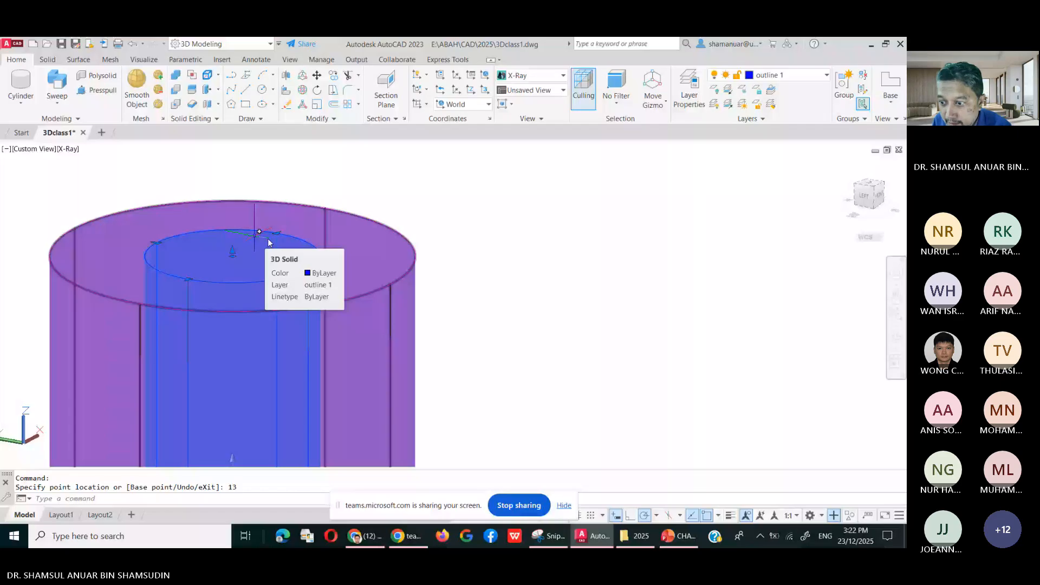
Subtract the enlarged inner cylinder from the large cylinder to cut a through hole.
scroll(611, 379, "down", 5)
middle_click_drag(611, 378, 492, 371)
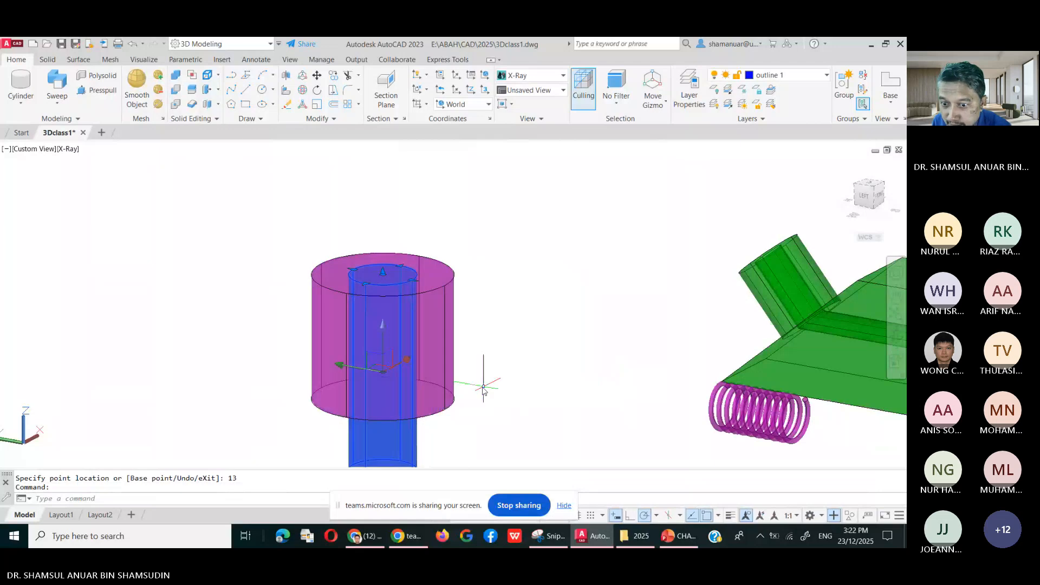
left_click(182, 90)
left_click(428, 271)
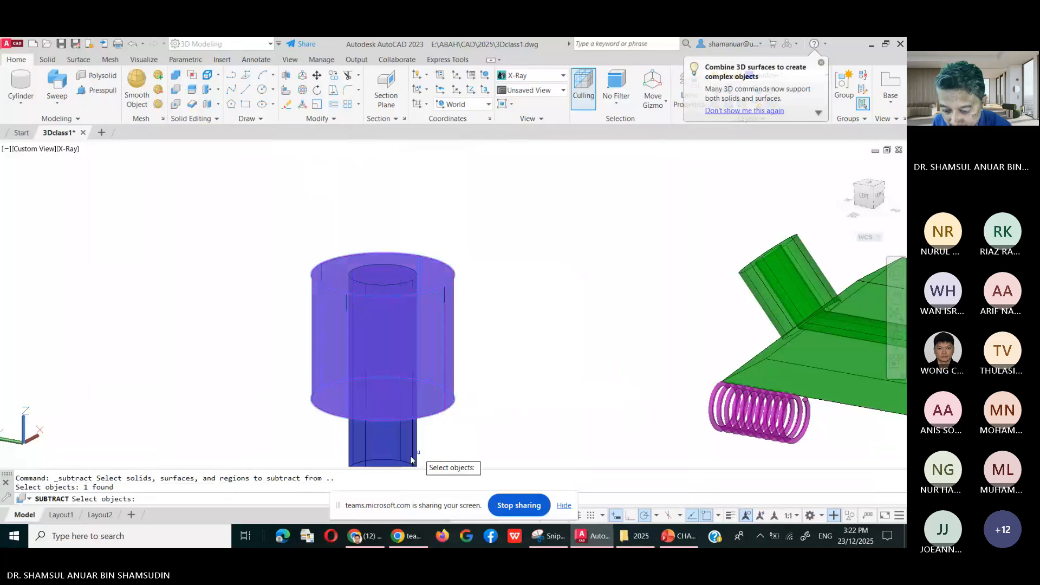
key("Return")
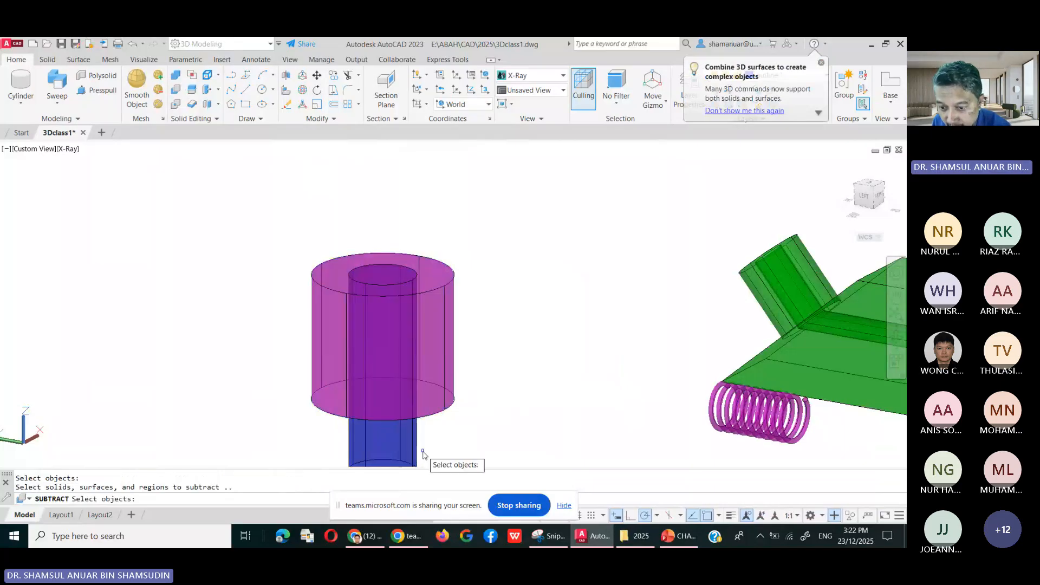
left_click(423, 453)
key("Return")
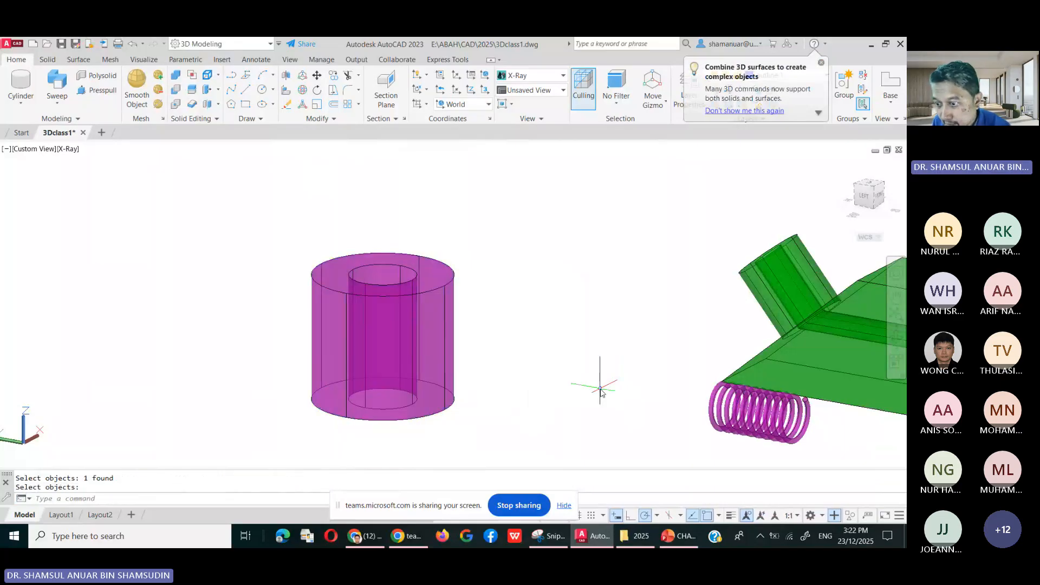
3D-rotate the coil beside the part by 90 degrees so it stands upright.
scroll(600, 390, "down", 2)
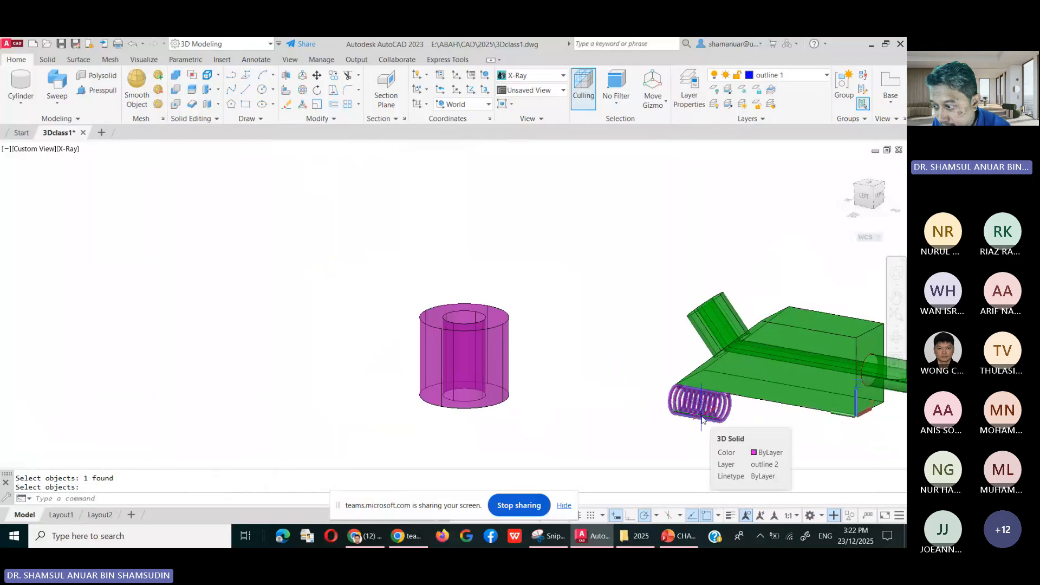
left_click(702, 418)
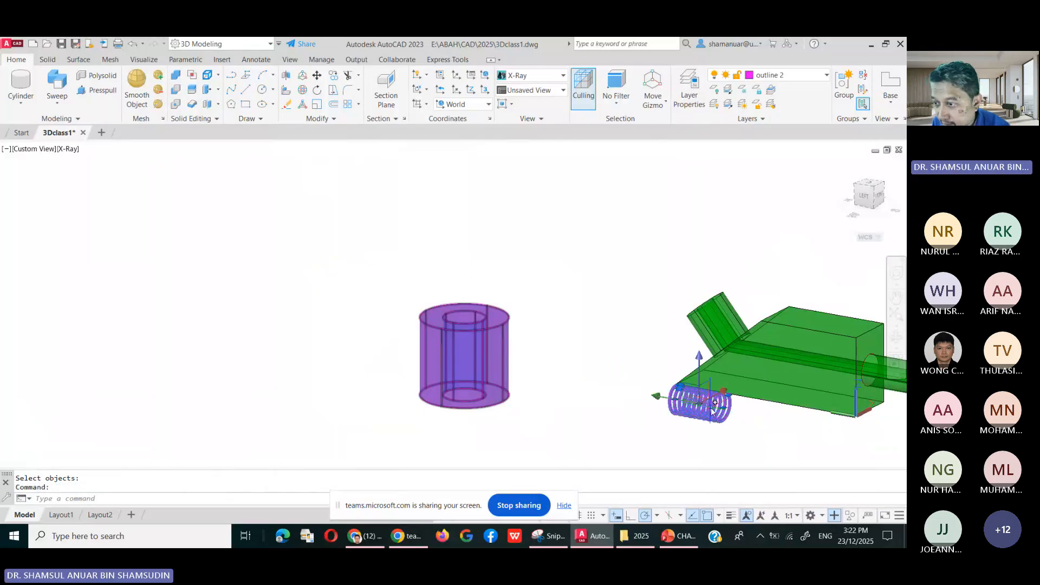
left_click(317, 91)
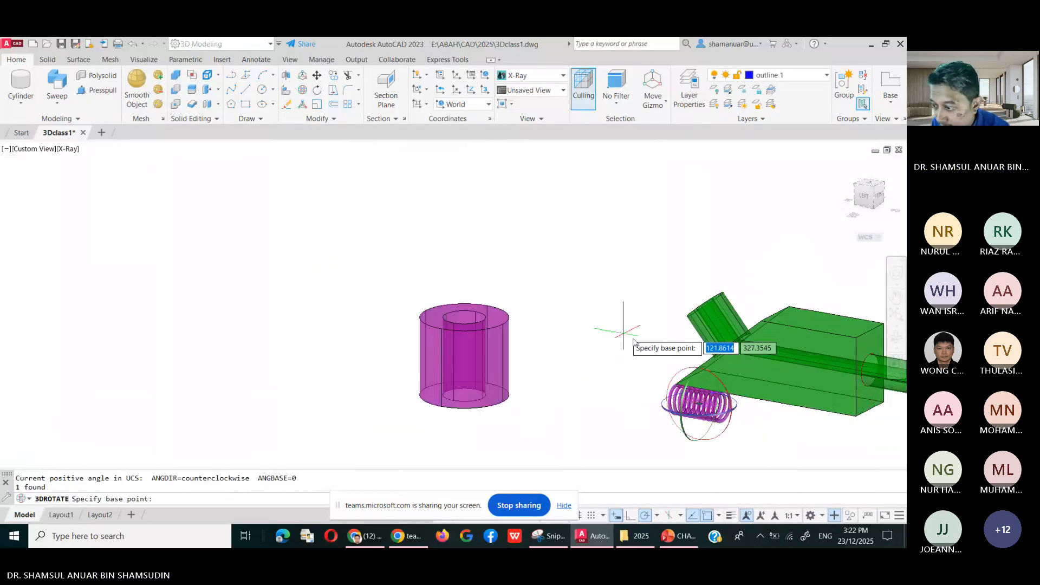
left_click(683, 374)
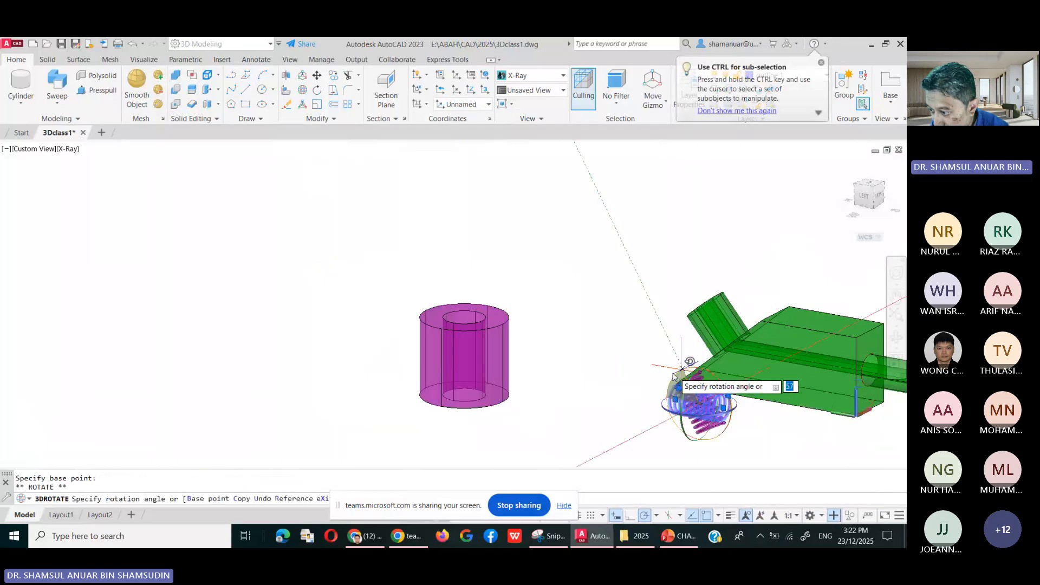
type("90")
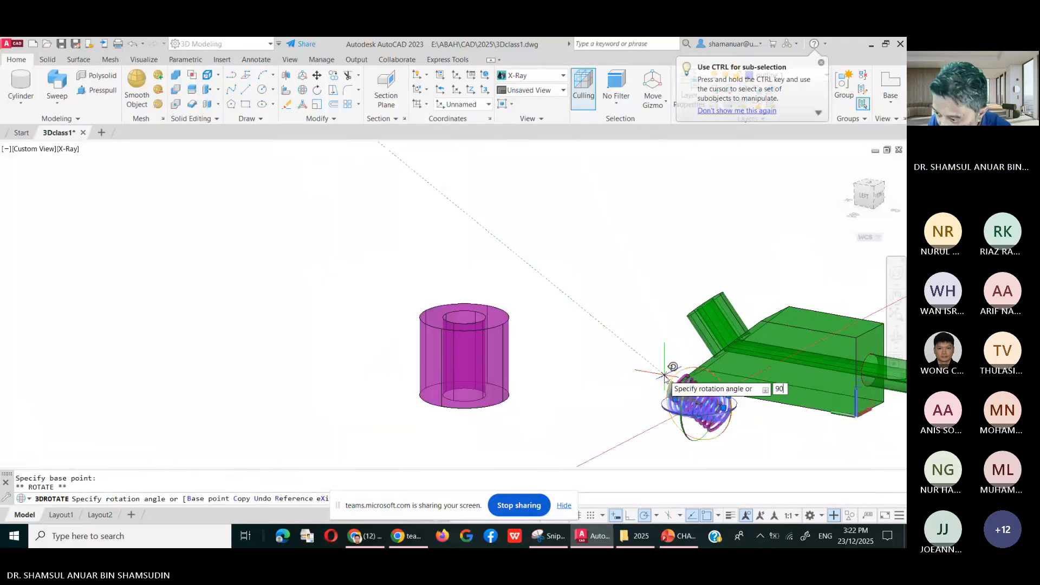
key("Return")
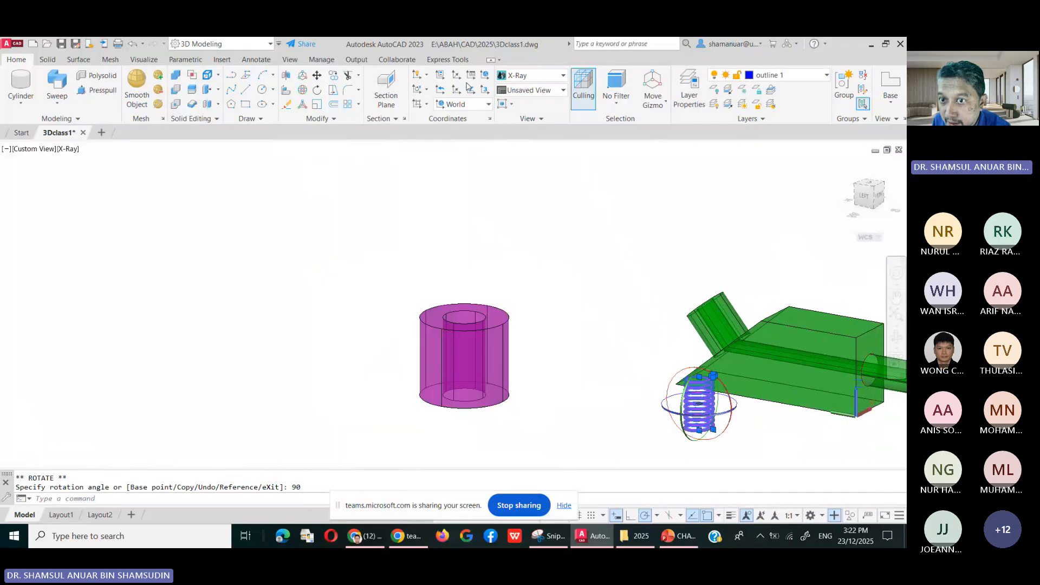
Move the upright coil to the empty space just above the hollow cylinder.
left_click(318, 75)
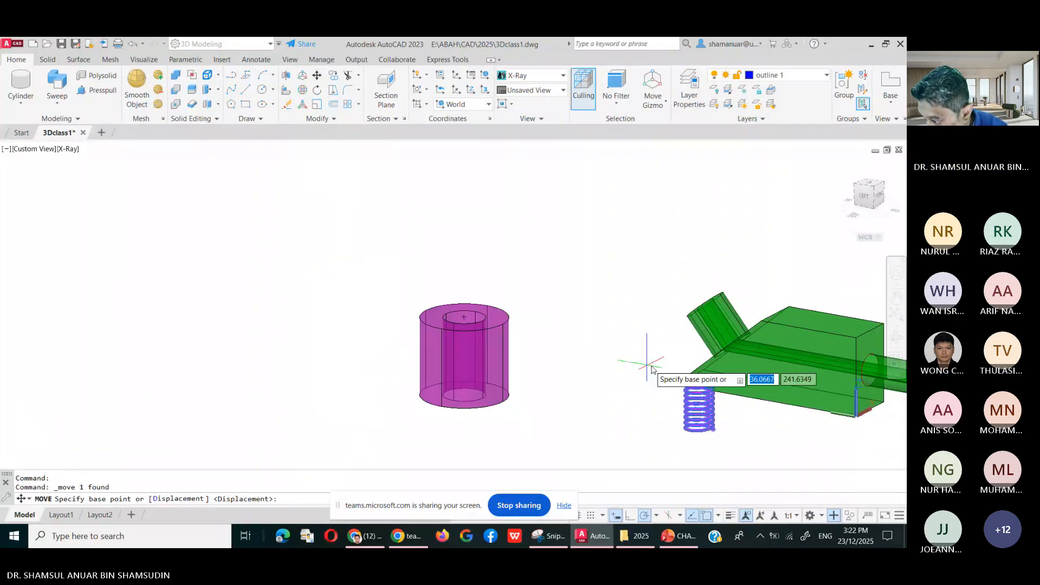
scroll(652, 369, "up", 2)
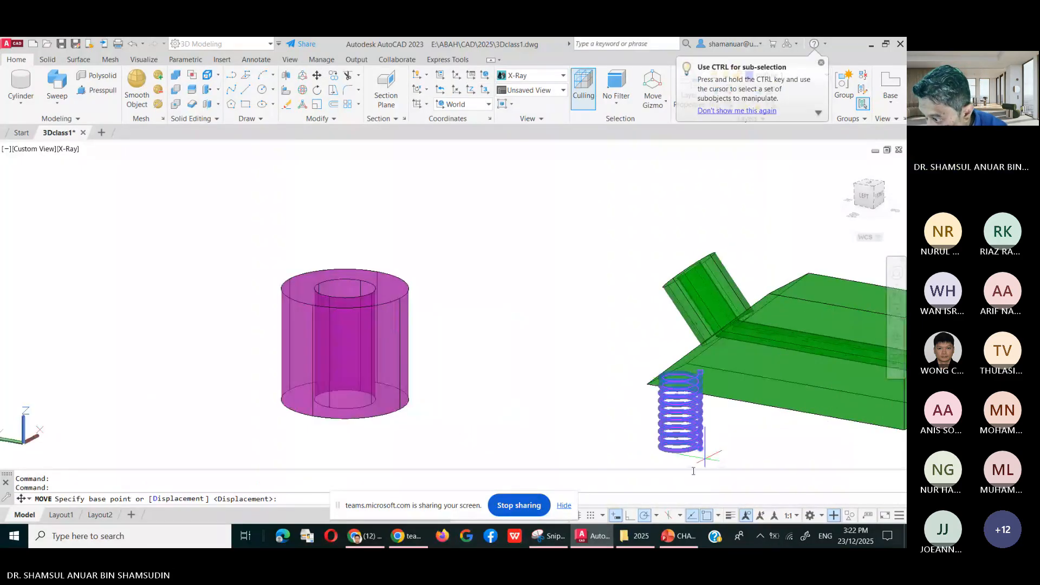
left_click(674, 394)
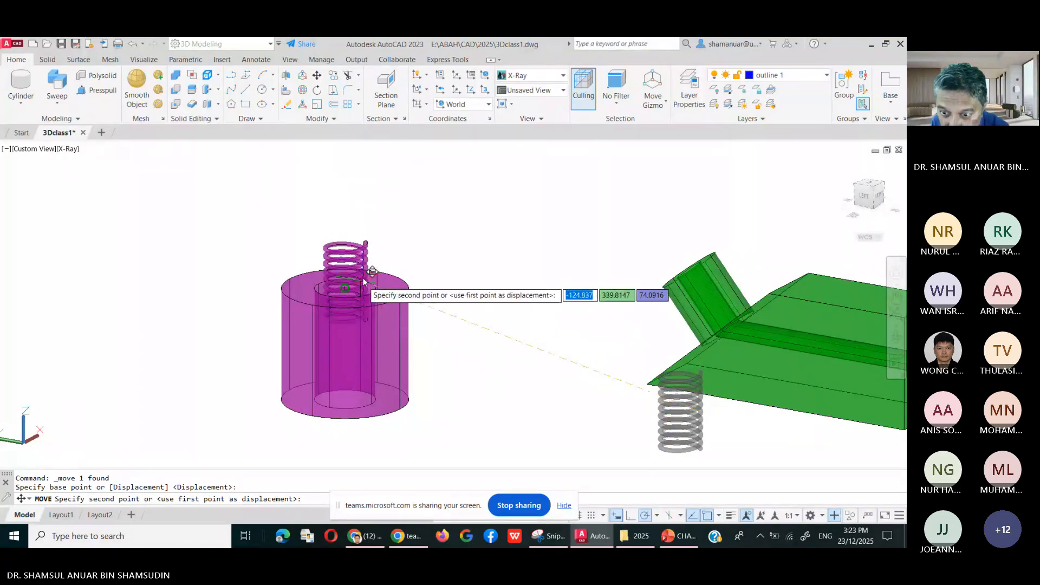
left_click(386, 206)
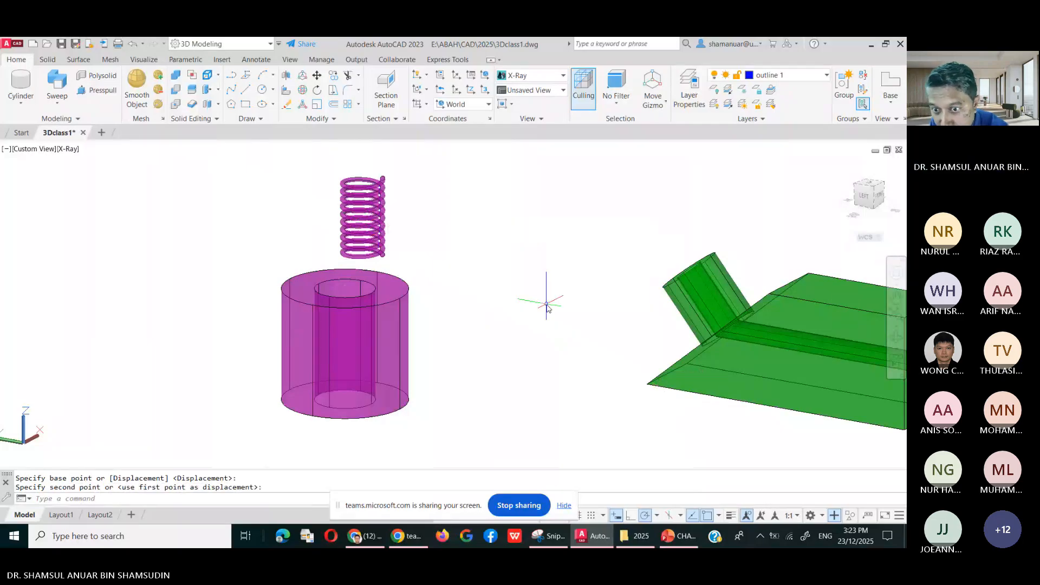
Erase the coil above the hollow cylinder.
left_click(382, 245)
key("Delete")
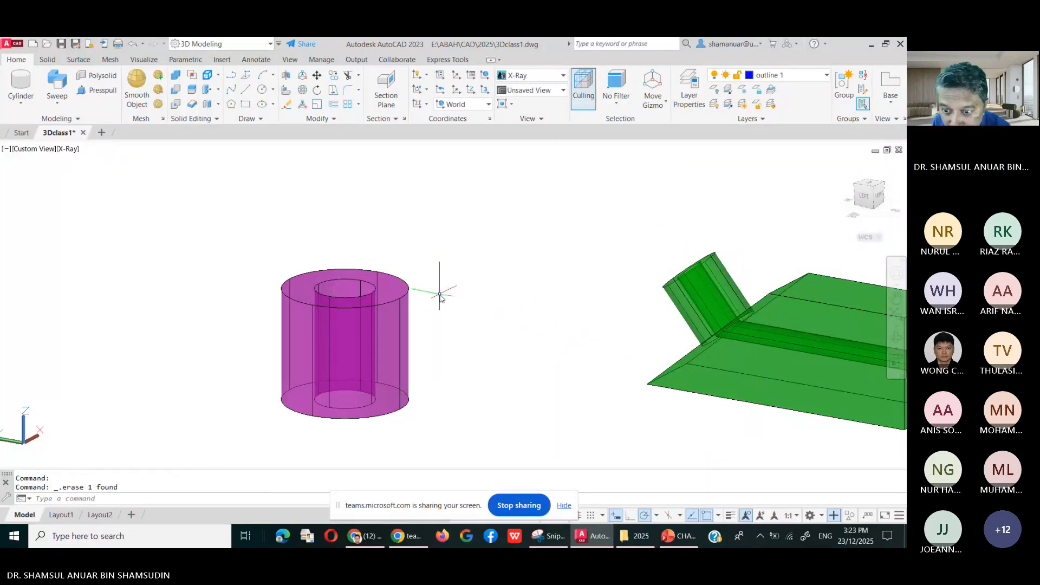
Enable Quadrant snap and draw a 10-turn helix from the hole's top centre down to its base, matching the hole's 19.5 radius throughout.
left_click(897, 337)
left_click_drag(549, 332, 450, 362)
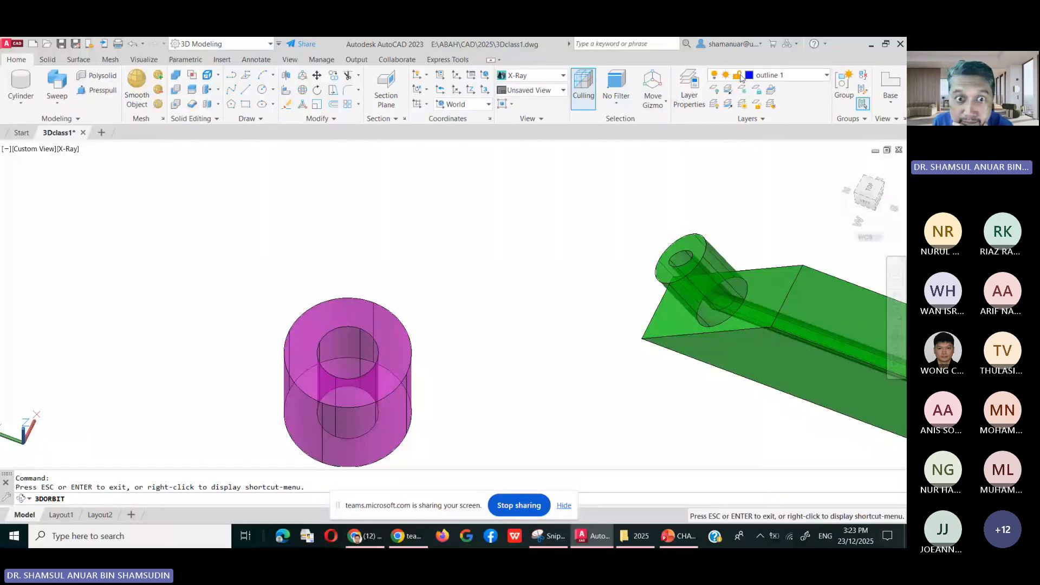
left_click(247, 119)
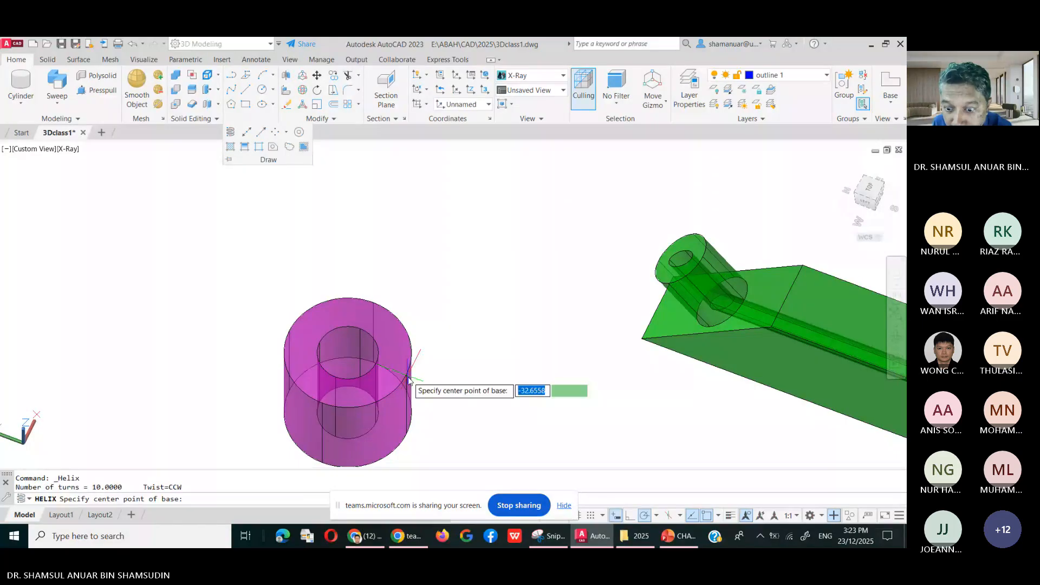
left_click(348, 355)
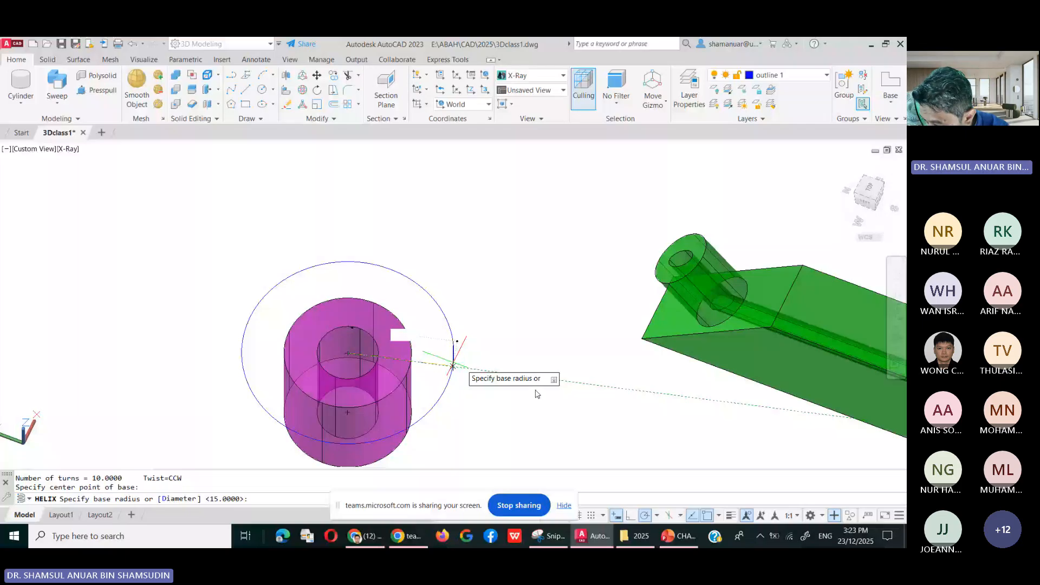
left_click(719, 515)
left_click(738, 370)
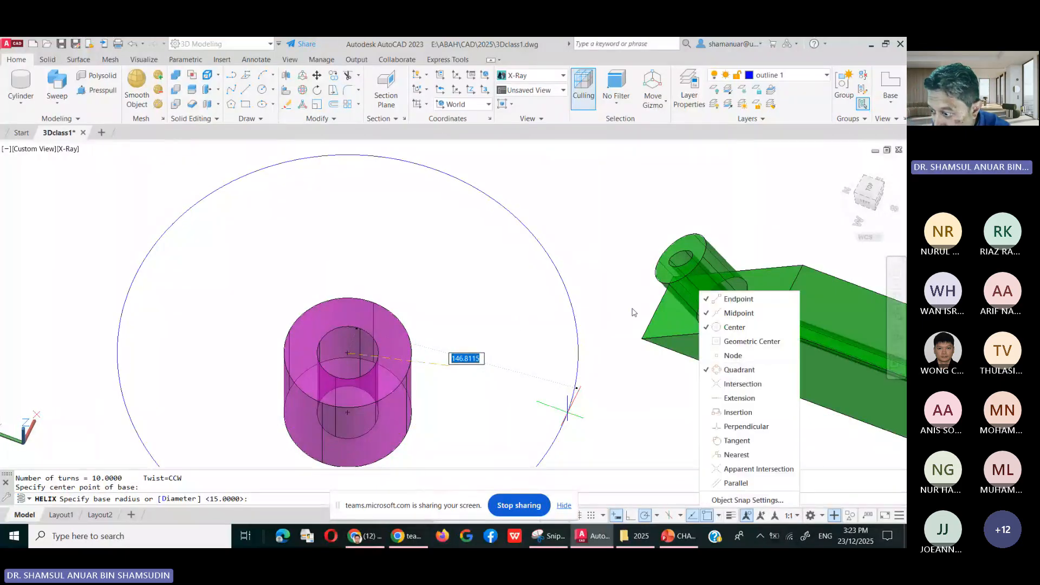
left_click(381, 367)
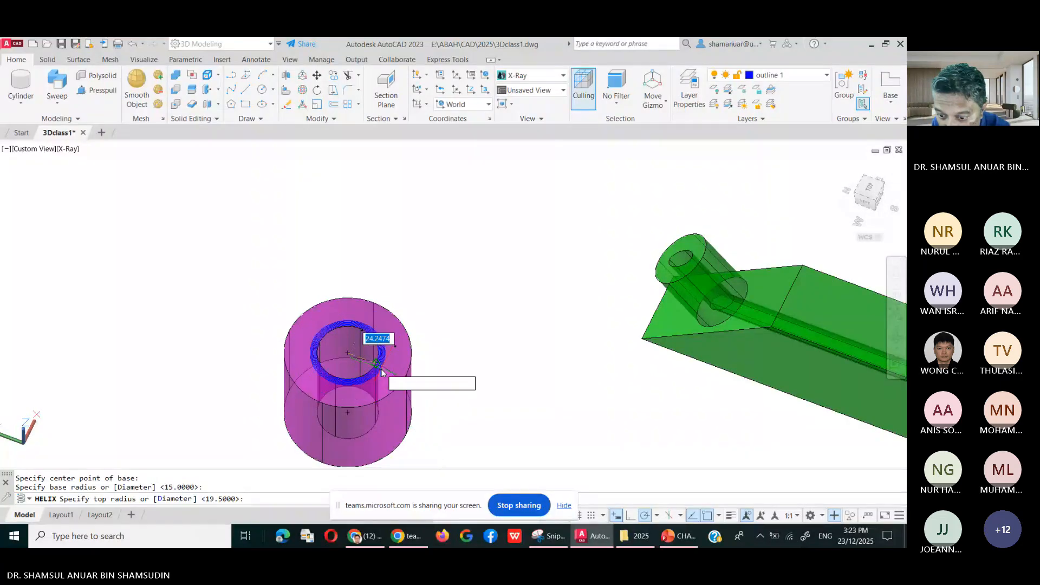
left_click(381, 367)
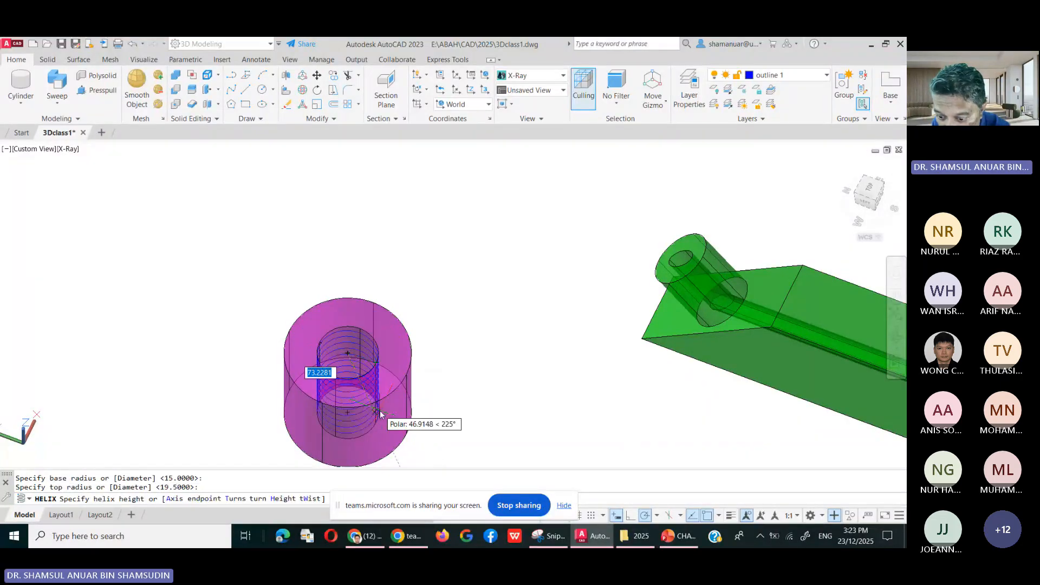
scroll(379, 411, "up", 2)
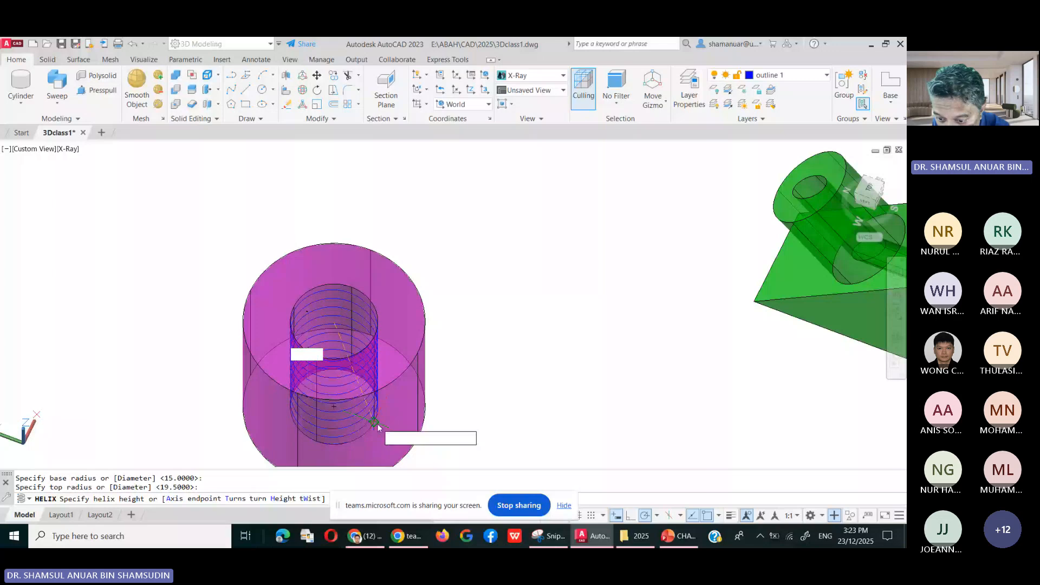
left_click(375, 424)
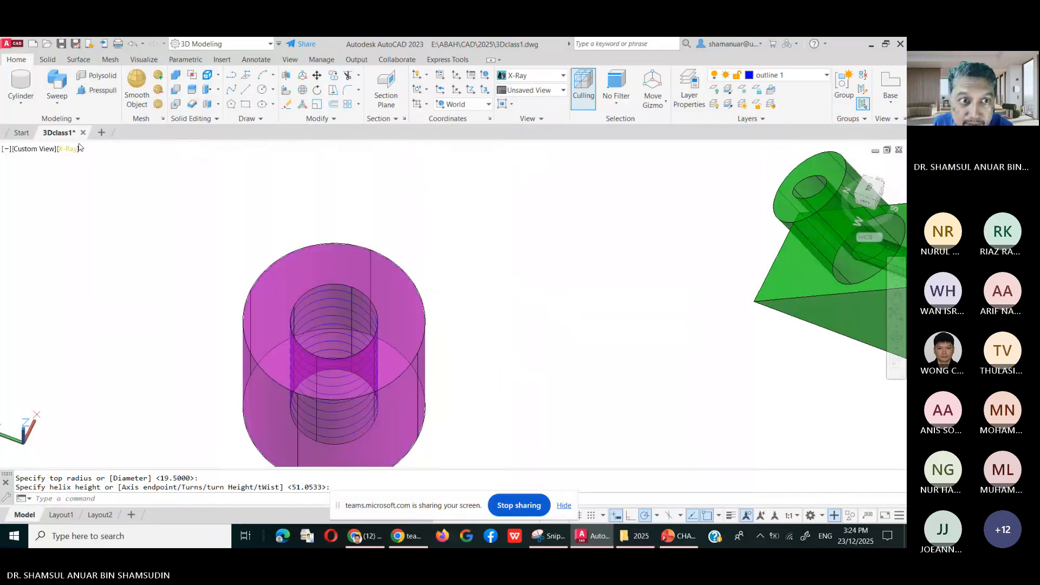
Draw a circle of radius 1.75 in the empty space beside the hollow cylinder.
left_click(264, 91)
left_click(514, 312)
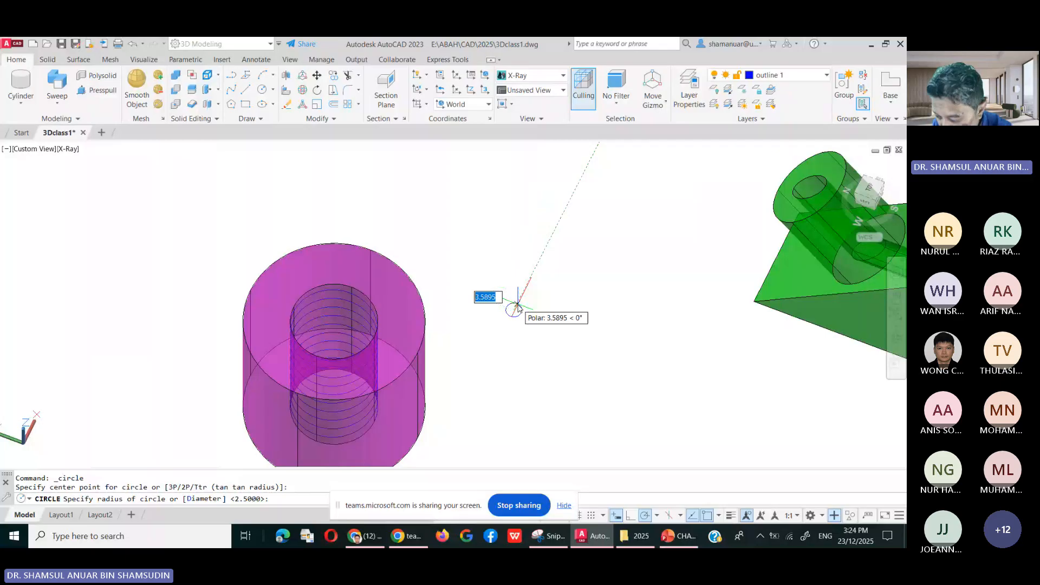
type("1.")
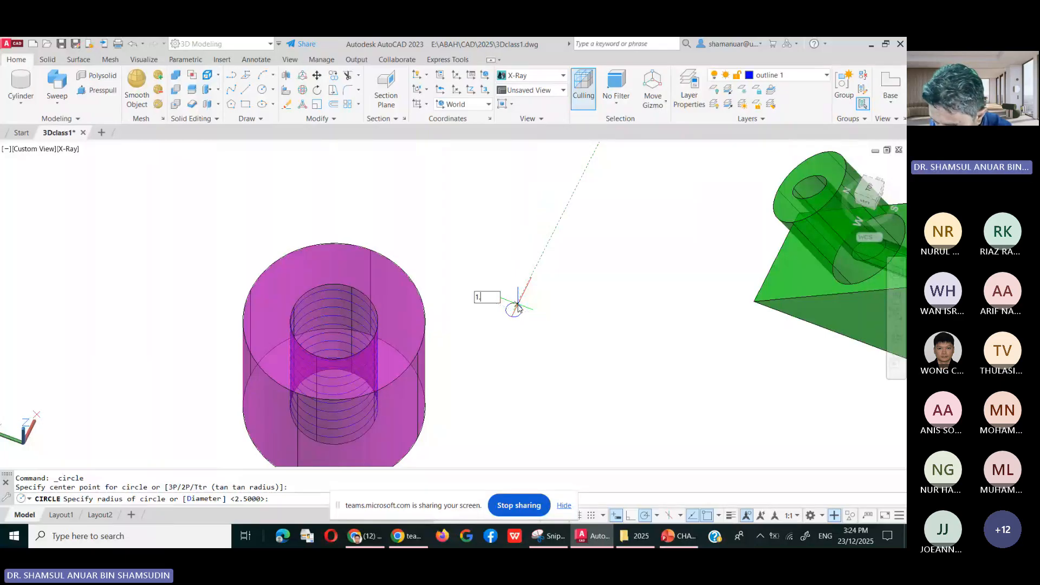
type("75")
key("Return")
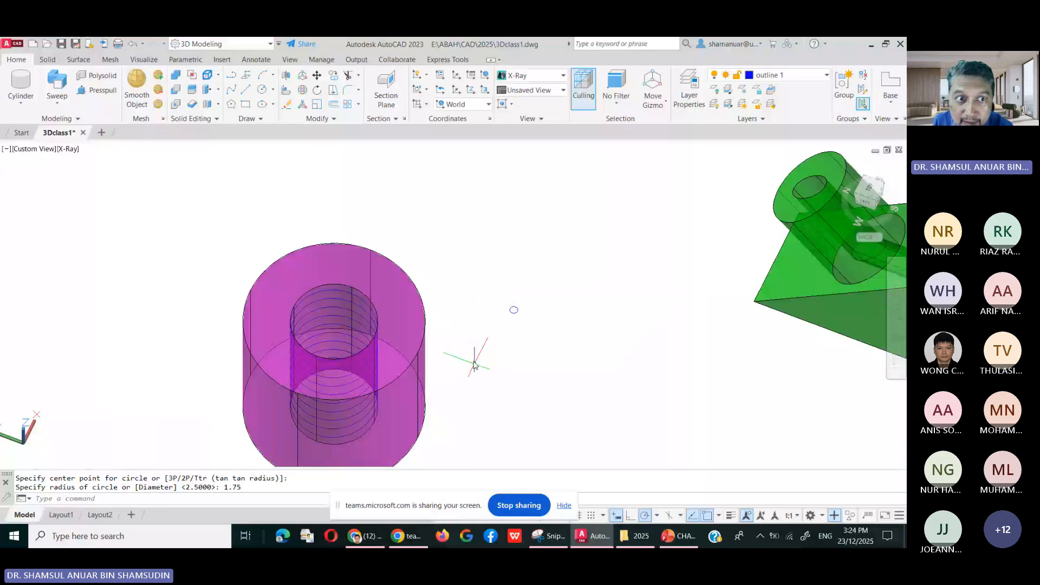
Try to sweep the small circle along the helix inside the hole.
left_click(57, 83)
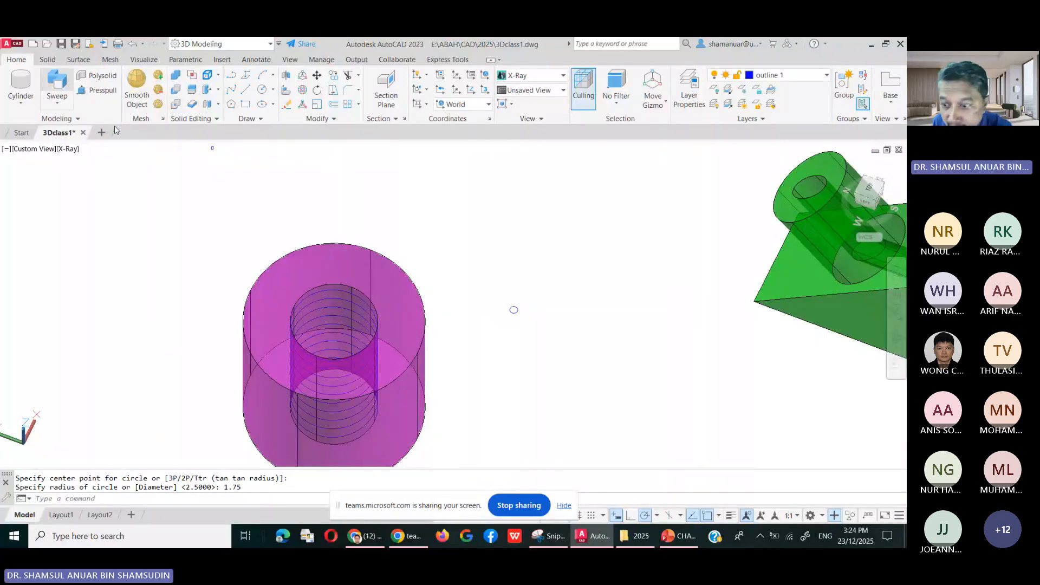
left_click(514, 309)
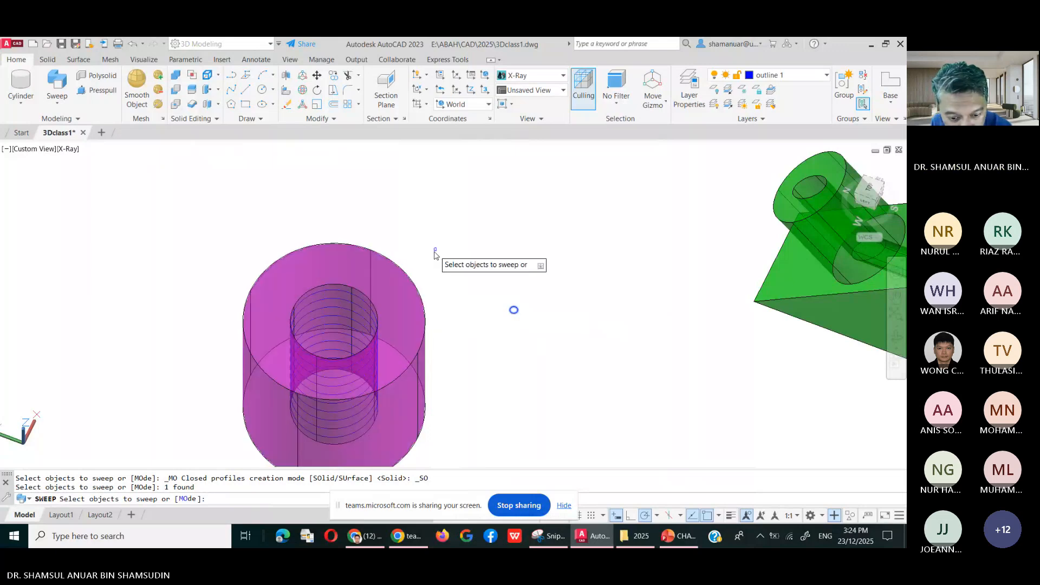
key("Return")
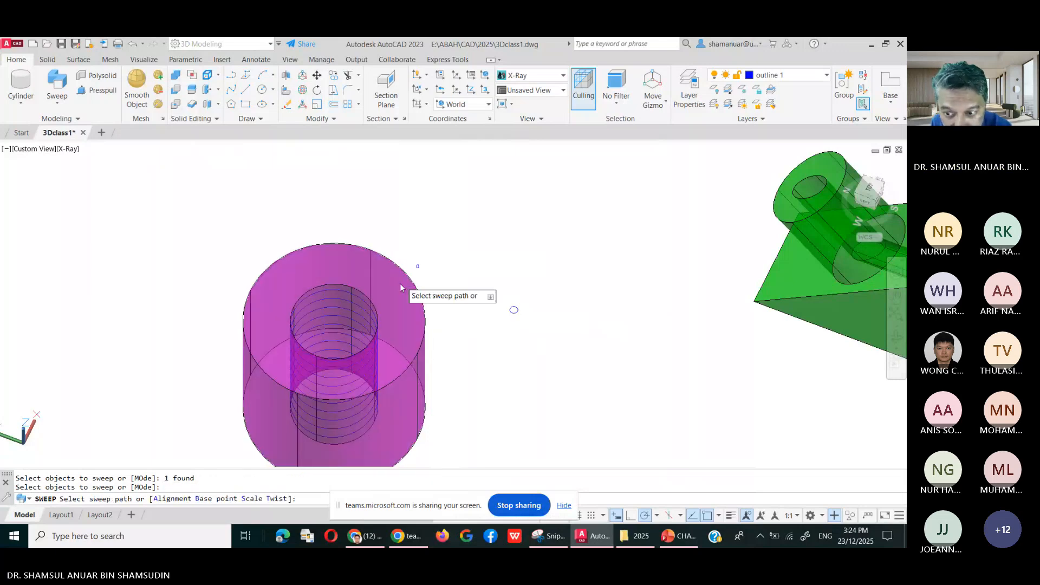
left_click(343, 291)
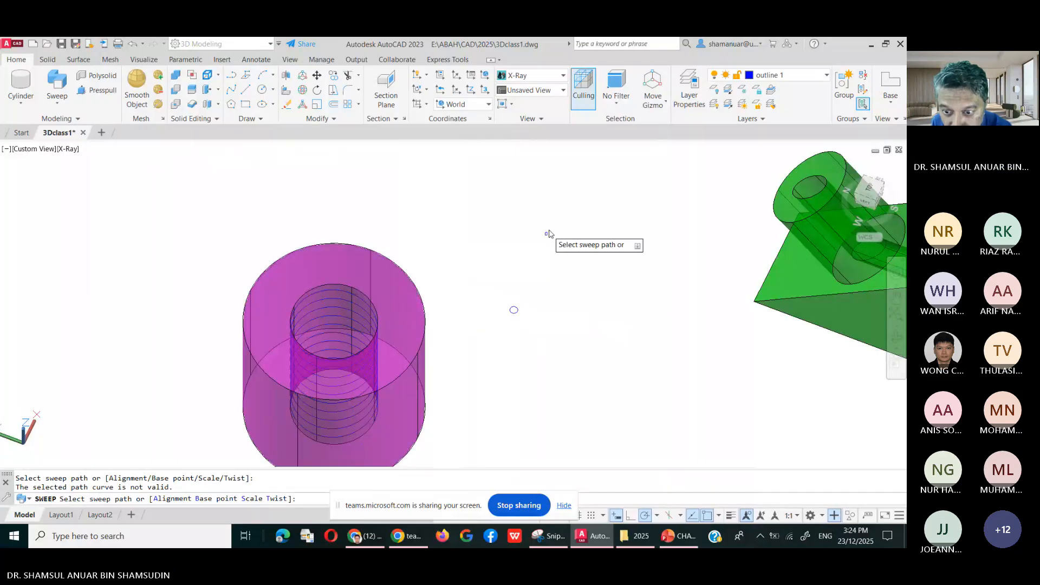
key("Escape")
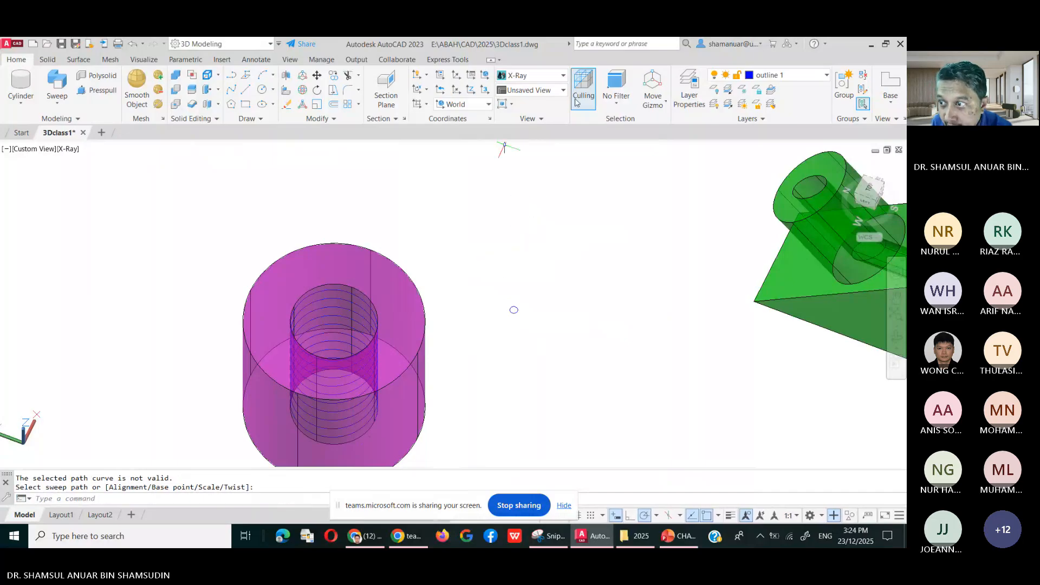
Switch to the Wireframe visual style and sweep the small circle along the helix inside the hole as a solid.
left_click(541, 78)
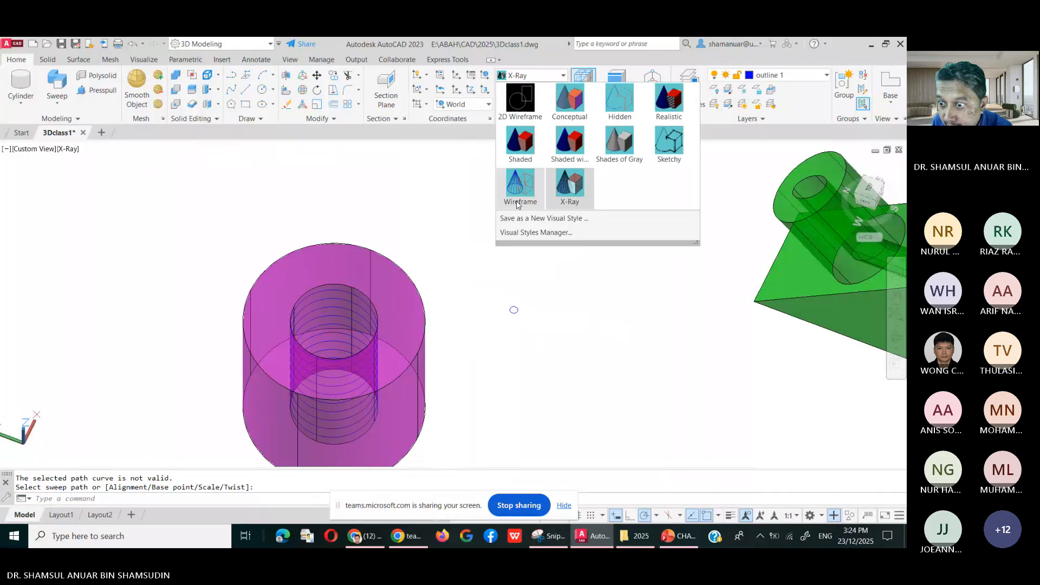
left_click(515, 192)
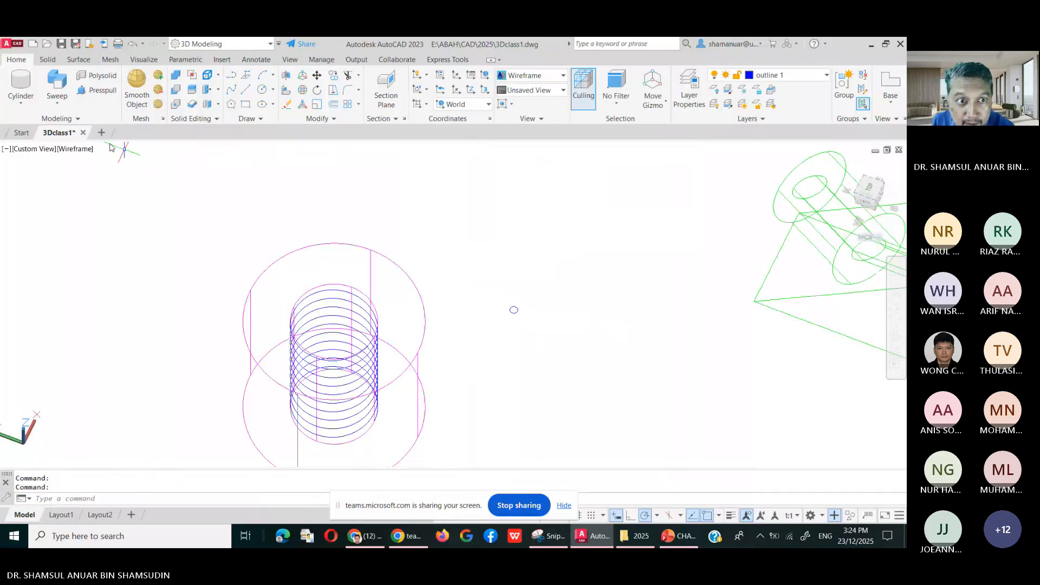
left_click(71, 94)
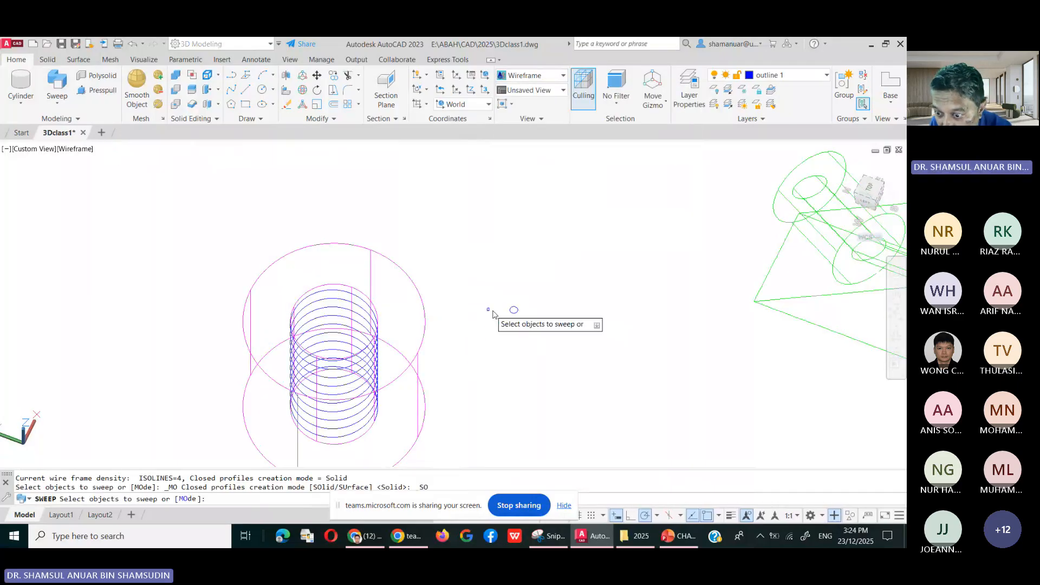
left_click(513, 311)
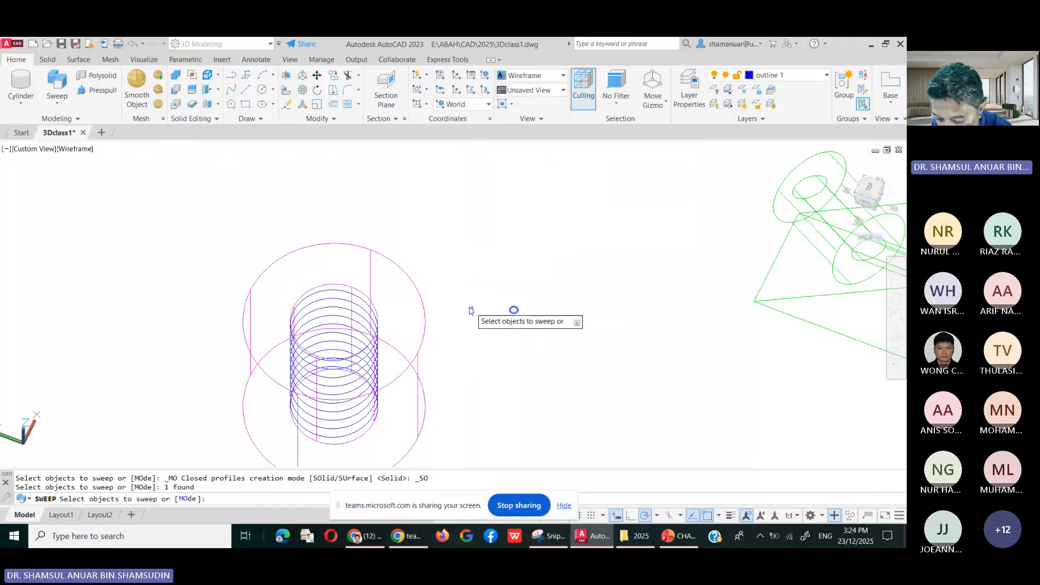
key("Return")
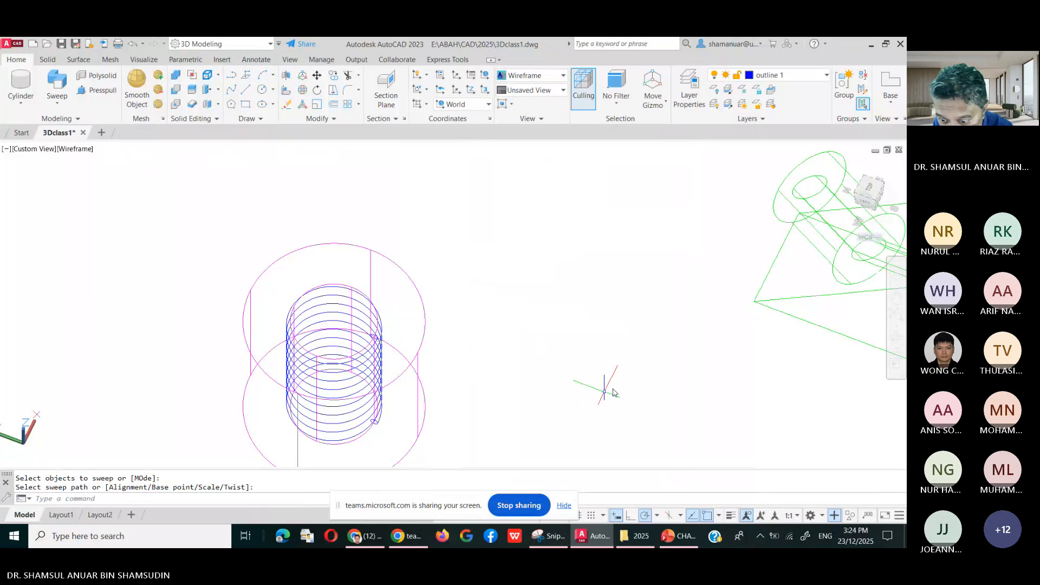
Display the model in the Realistic visual style and inspect the swept coil inside the cylinder's hole.
left_click(546, 79)
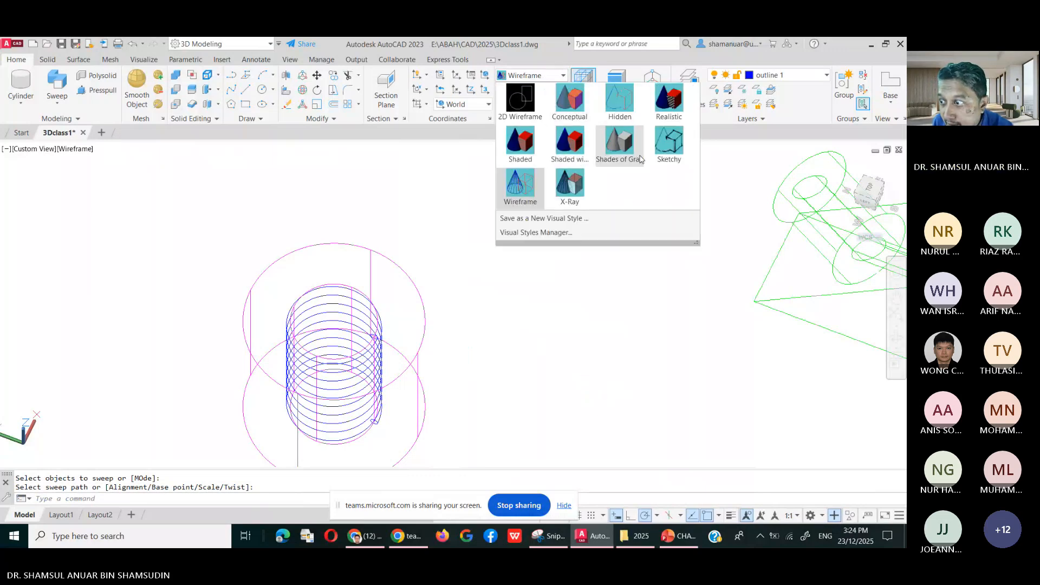
left_click(668, 107)
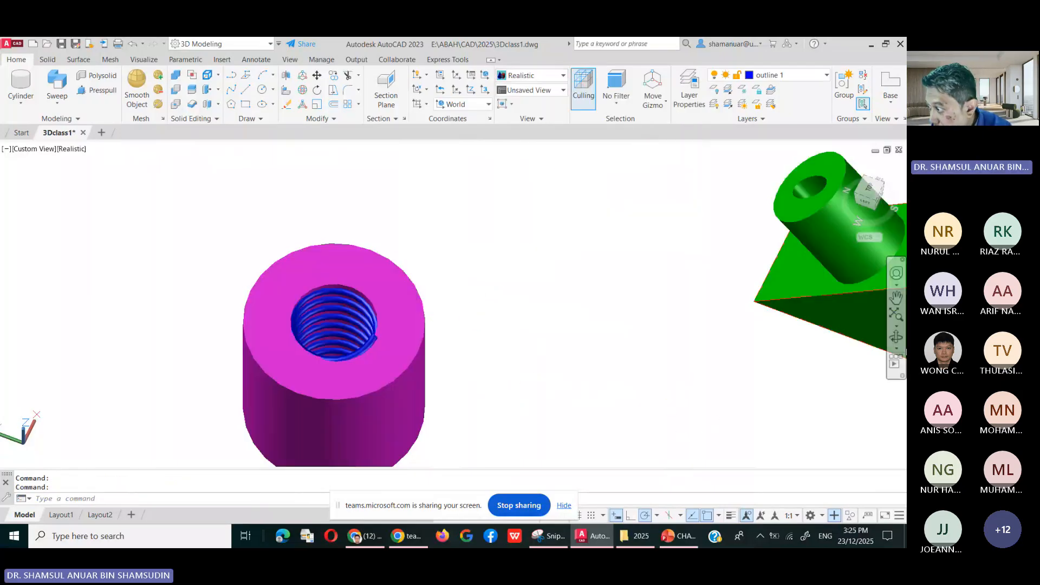
left_click(896, 337)
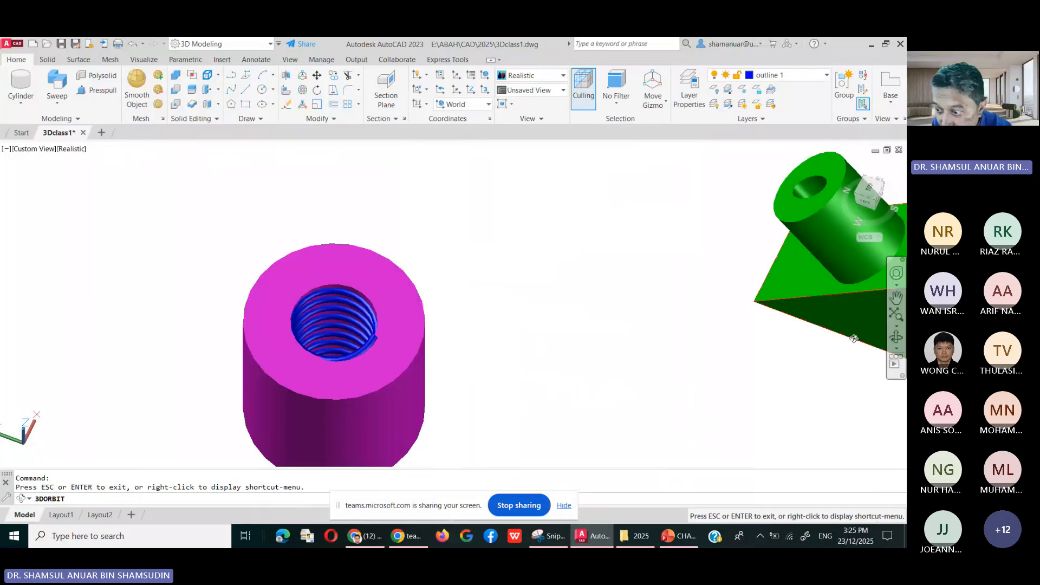
left_click_drag(854, 339, 626, 314)
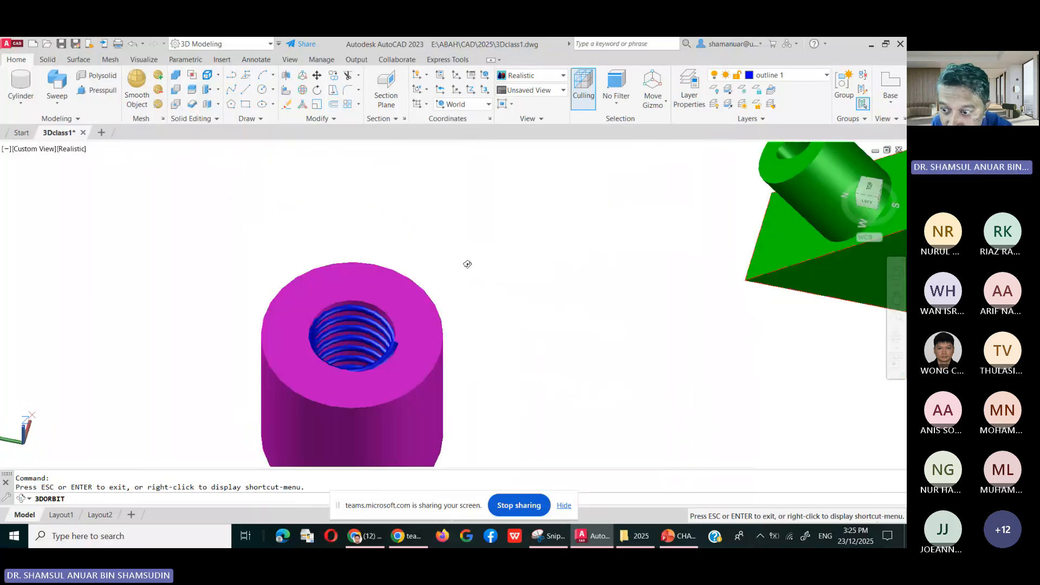
right_click(447, 257)
left_click(488, 262)
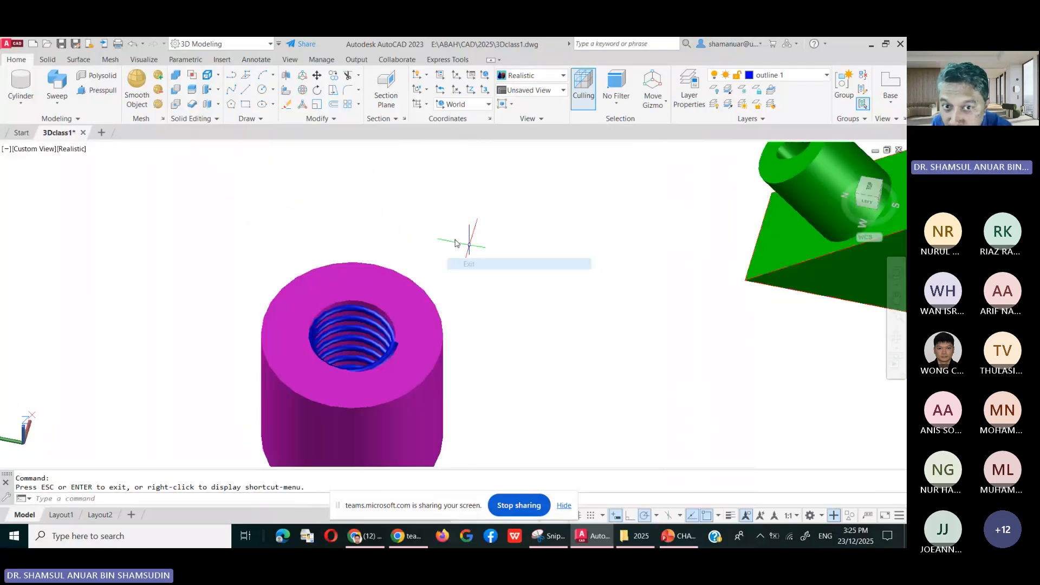
Unite the swept coil and the hollow cylinder into one solid with Union.
left_click(175, 75)
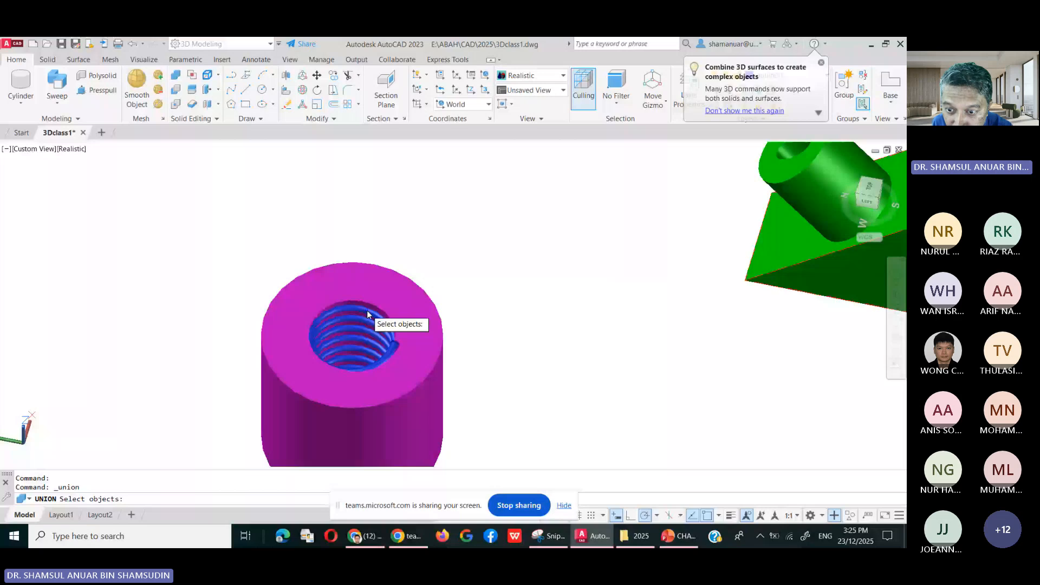
left_click(367, 313)
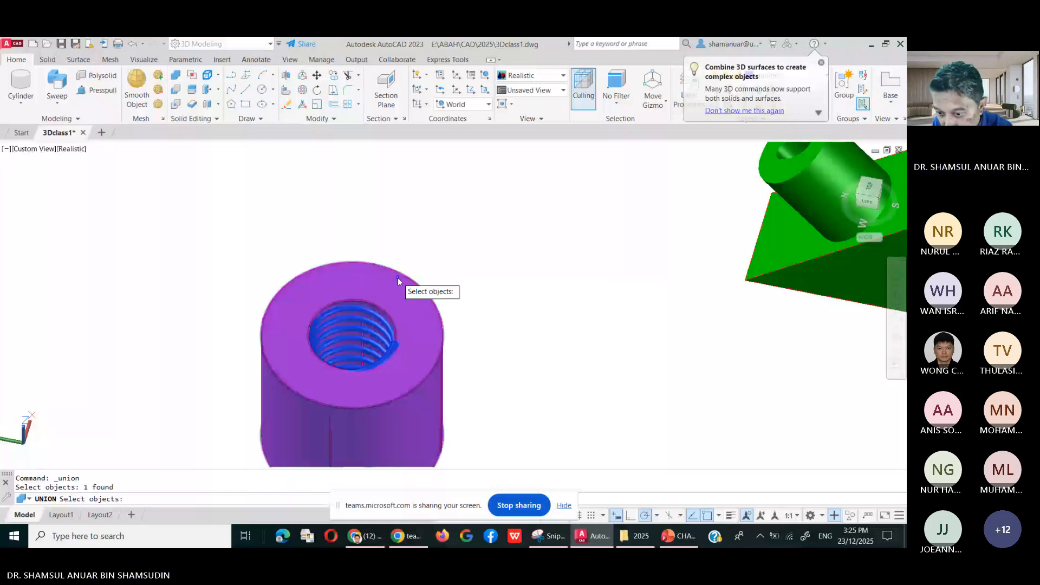
left_click(397, 277)
key("Return")
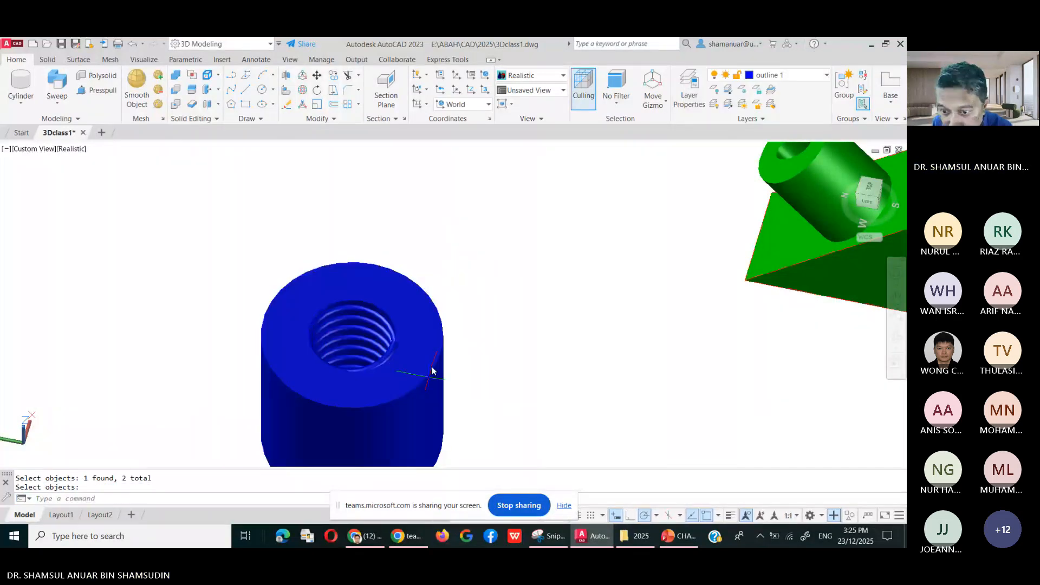
Examine the internal thread of the united cylinder up close and from another angle, followed by the whole model.
scroll(461, 355, "up", 5)
scroll(533, 322, "down", 5)
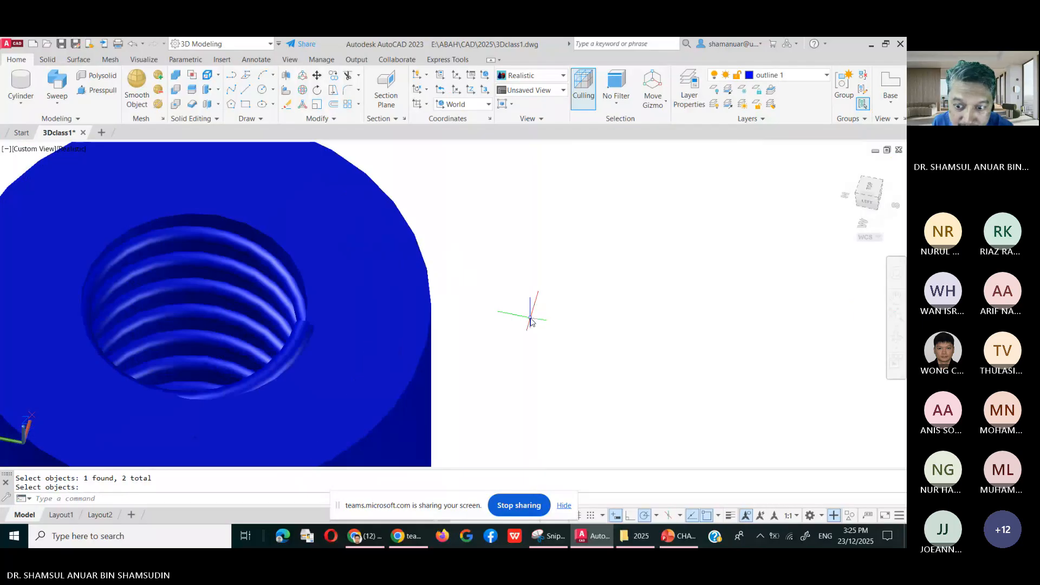
scroll(643, 318, "up", 2)
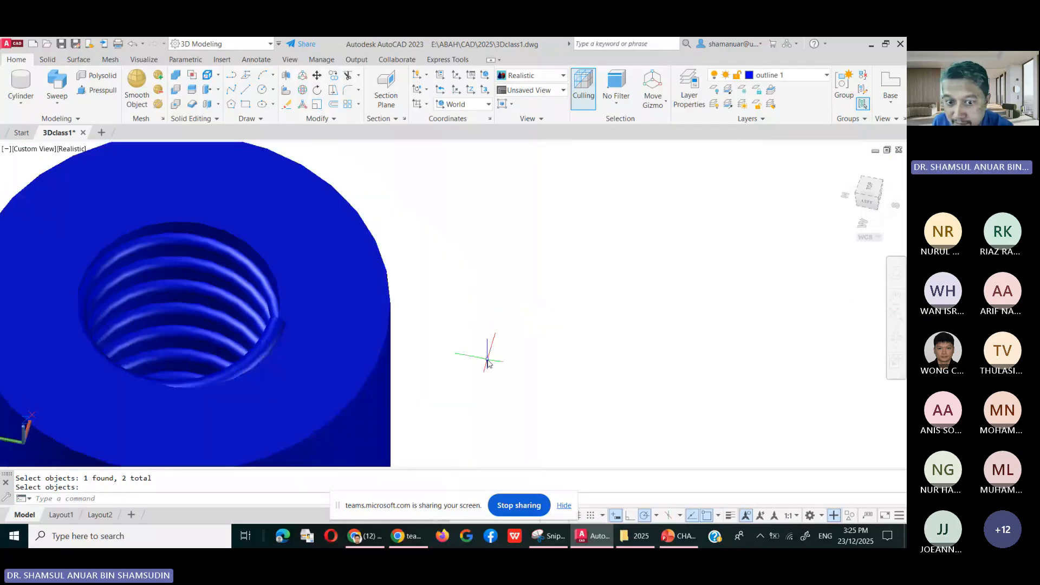
scroll(488, 363, "down", 4)
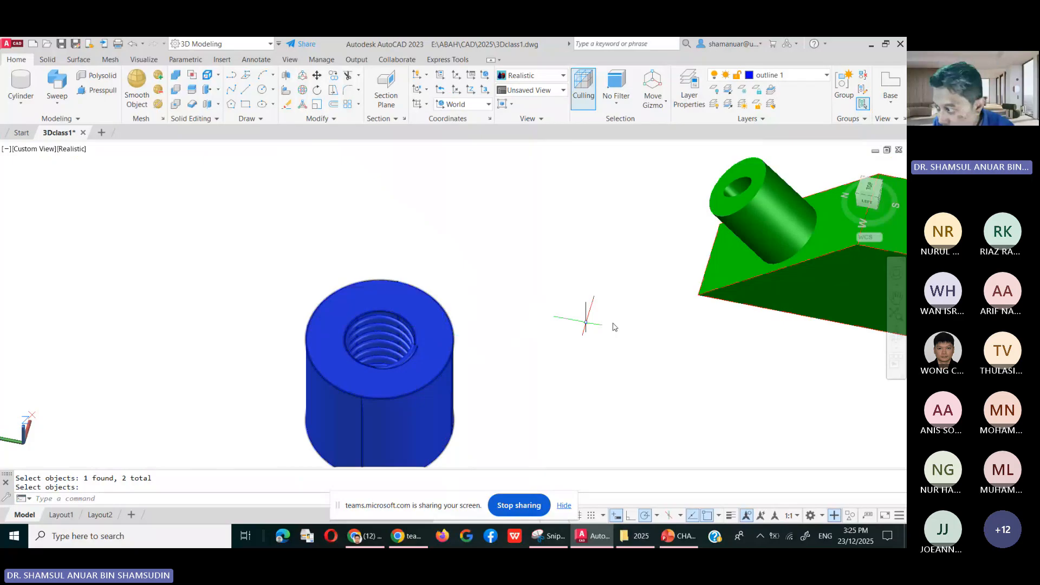
left_click(895, 337)
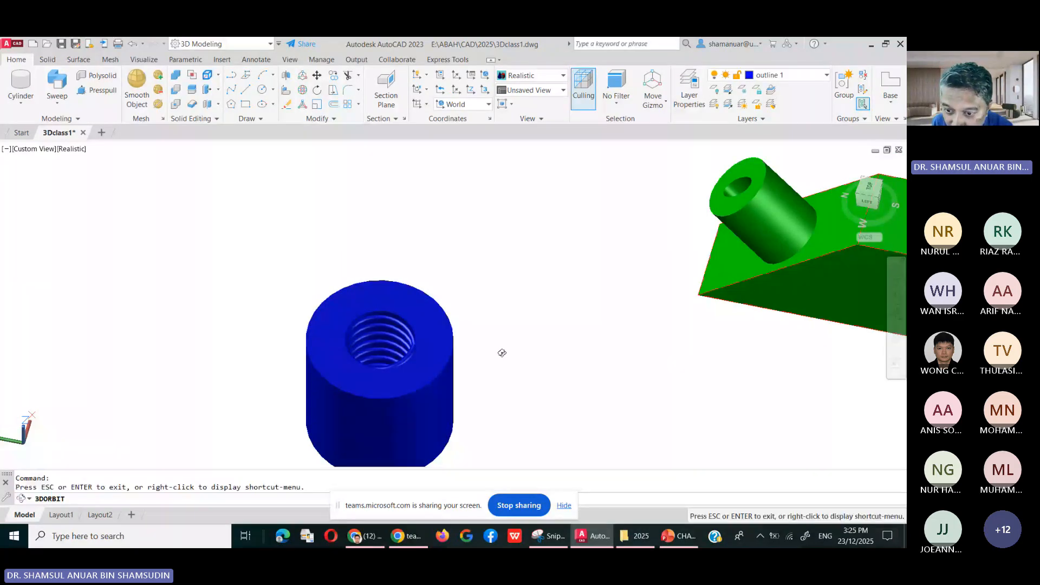
left_click_drag(501, 353, 546, 381)
scroll(545, 381, "up", 1)
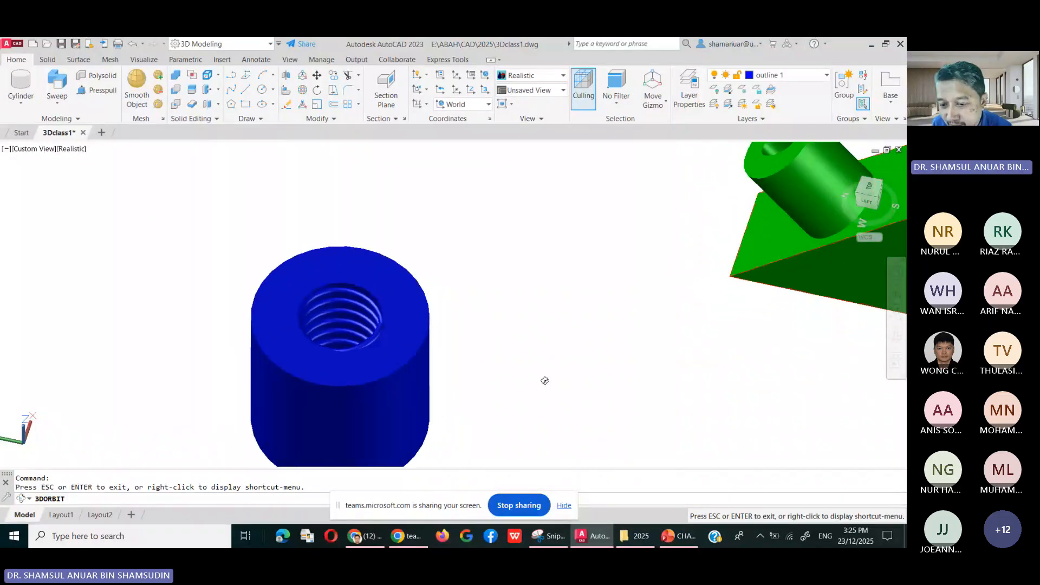
scroll(545, 381, "down", 4)
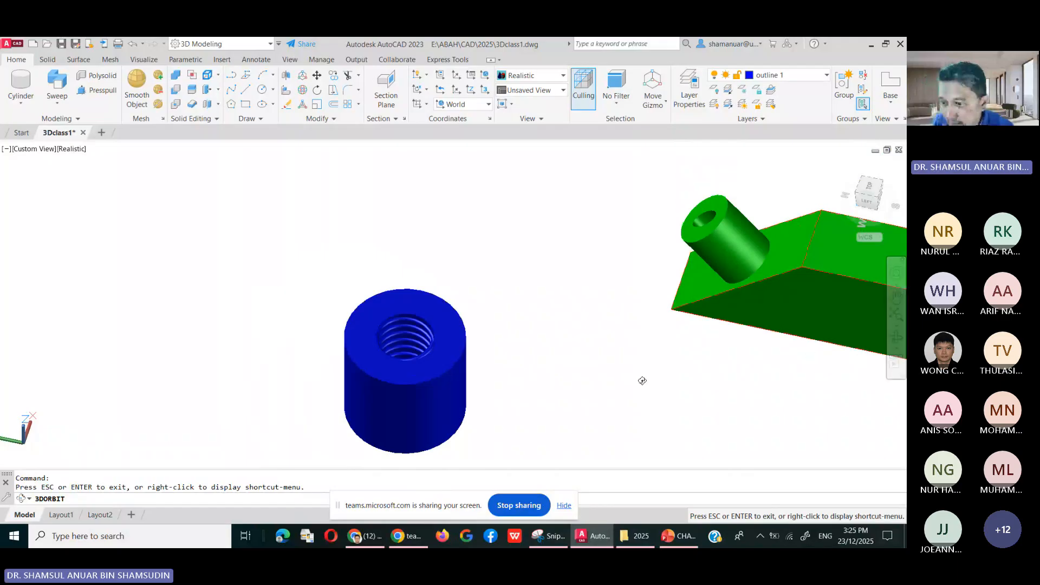
left_click(896, 314)
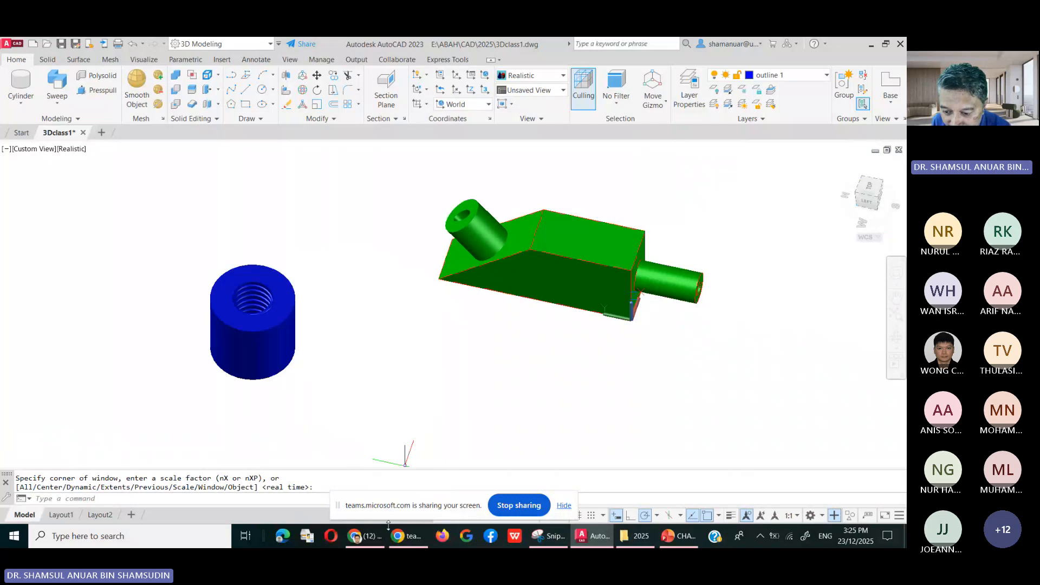
Stop sharing the screen in the Microsoft Teams meeting.
left_click(520, 511)
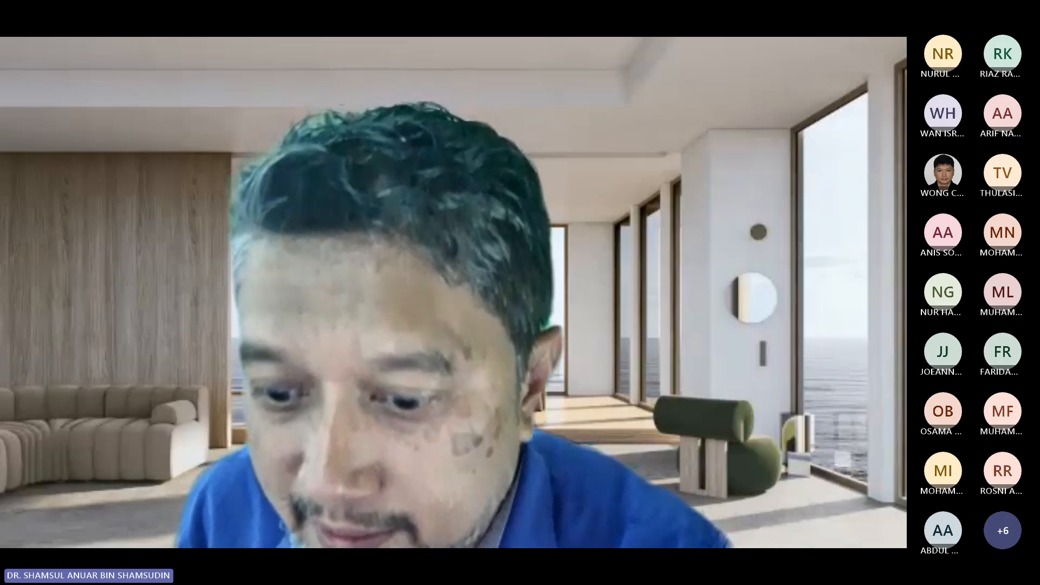